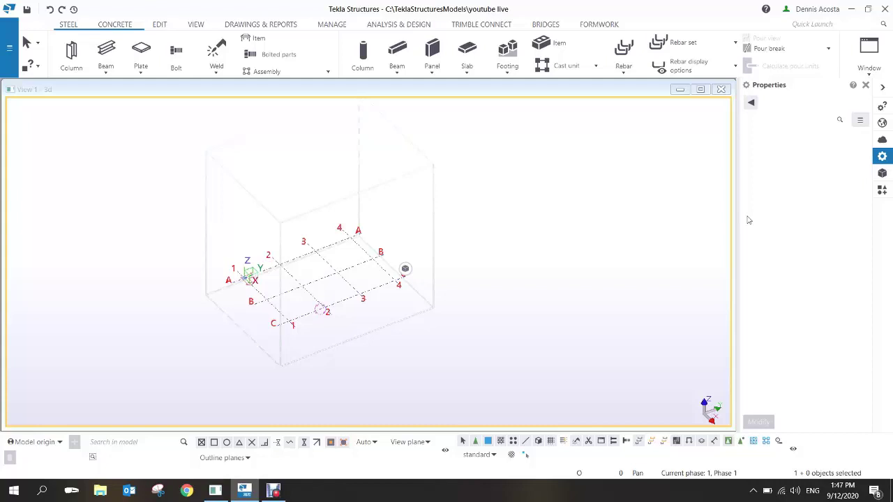
- Start a steel beam and name it WINDOW
click(439, 305)
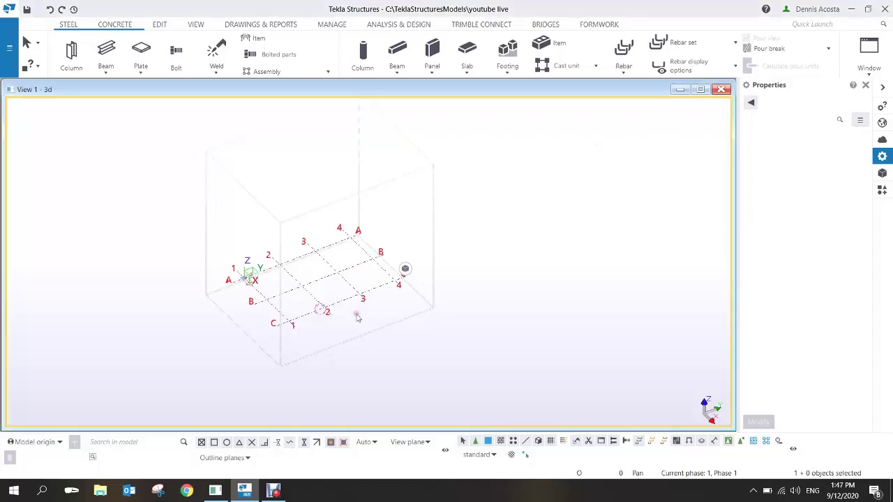
scroll(399, 326, up, 4)
middle_drag(284, 263, 369, 279)
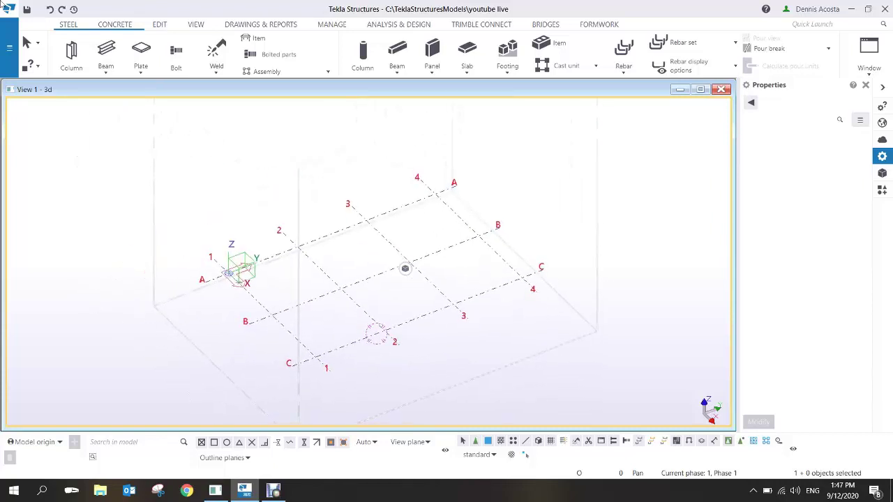
click(106, 50)
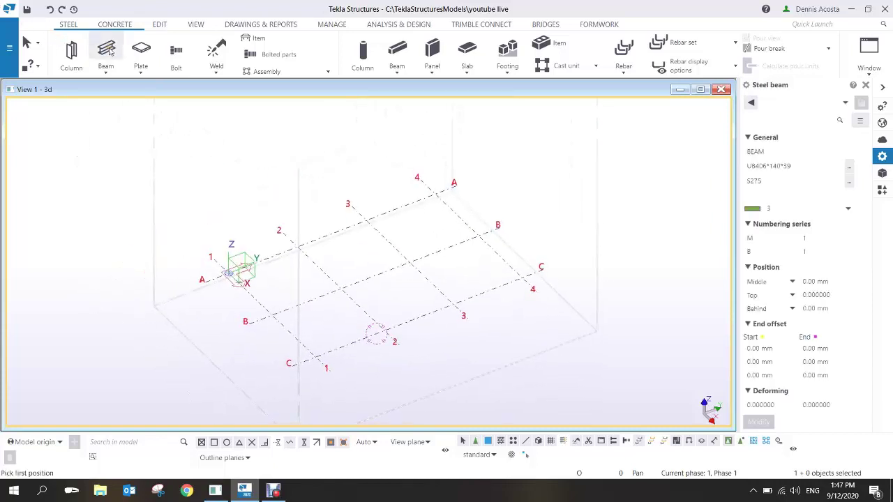
double_click(791, 152)
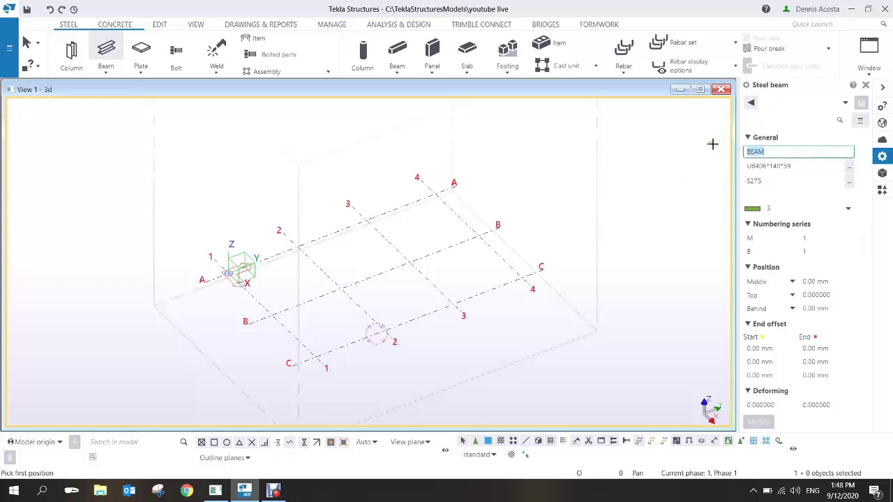
text(WINDOW)
- Choose the parametric RHS profile from the rectangular hollow sections for the beam, with subtype h*b*t
click(848, 168)
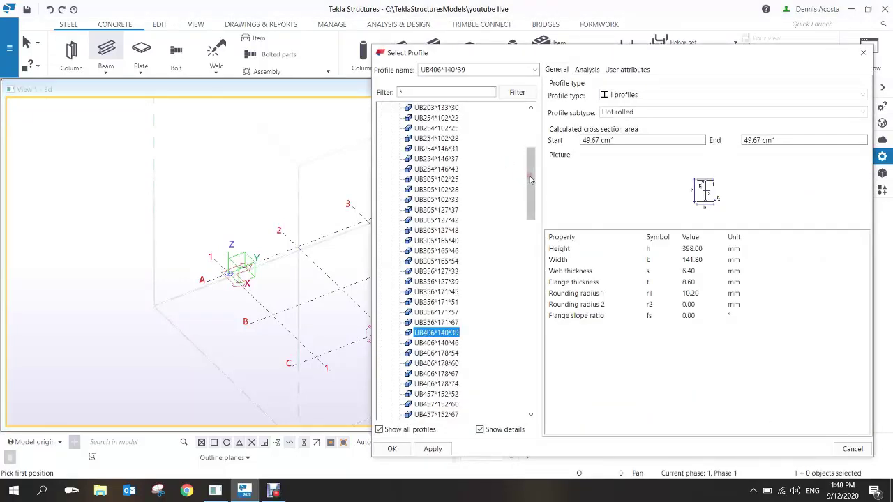
drag(531, 216, 533, 342)
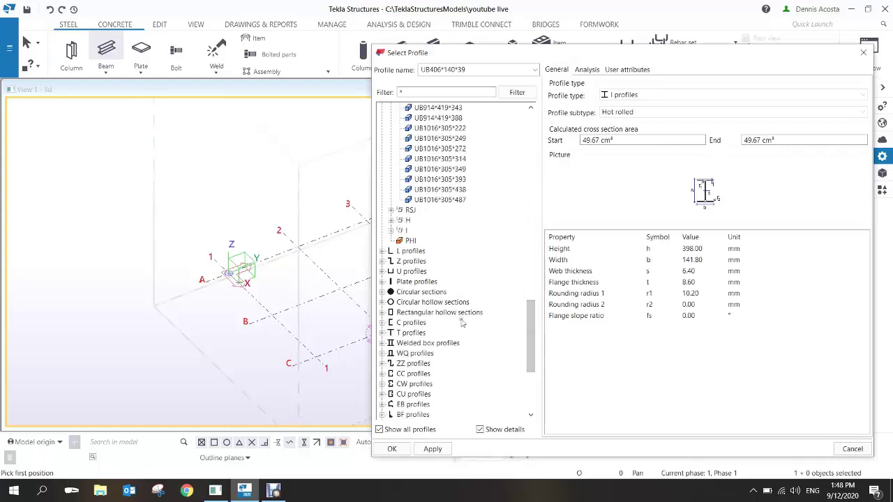
click(382, 313)
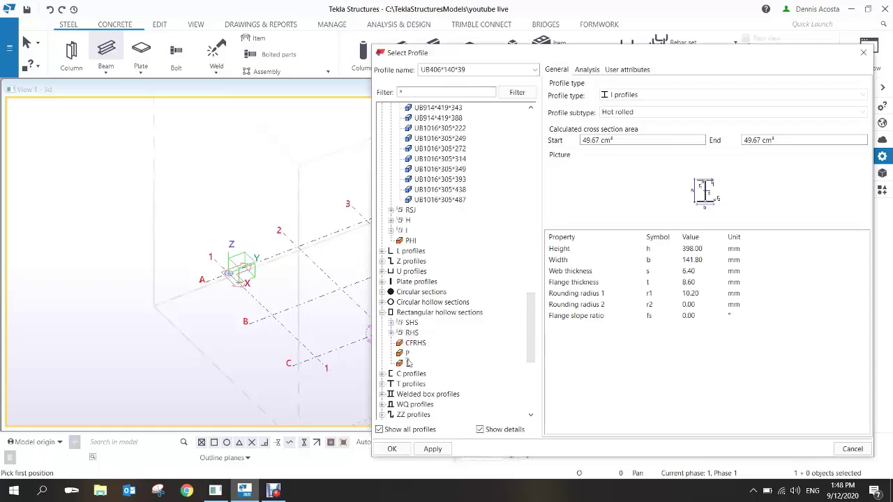
click(391, 333)
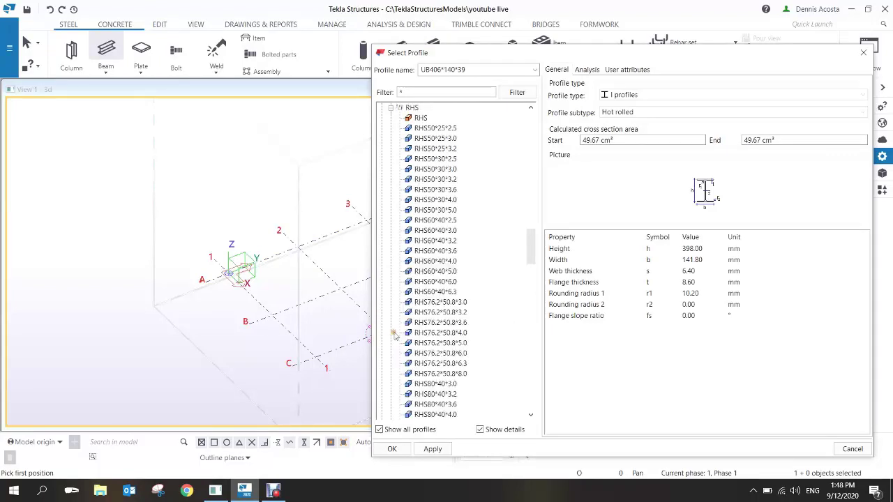
click(421, 118)
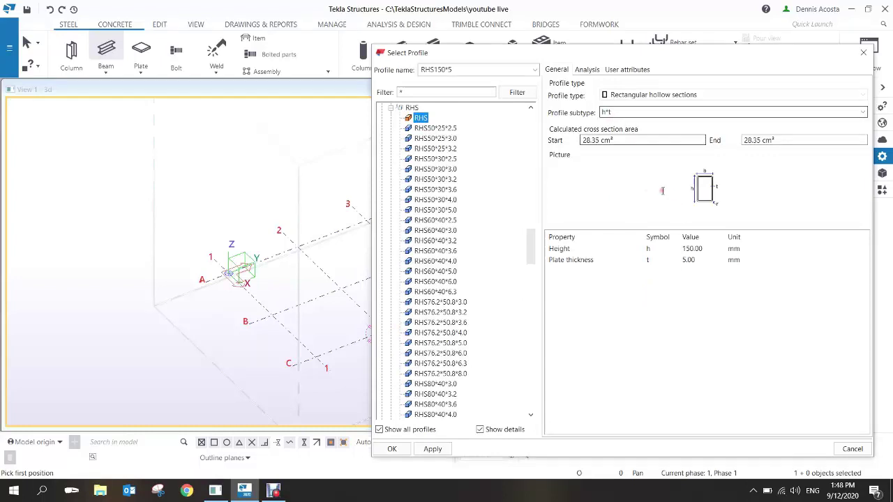
click(863, 113)
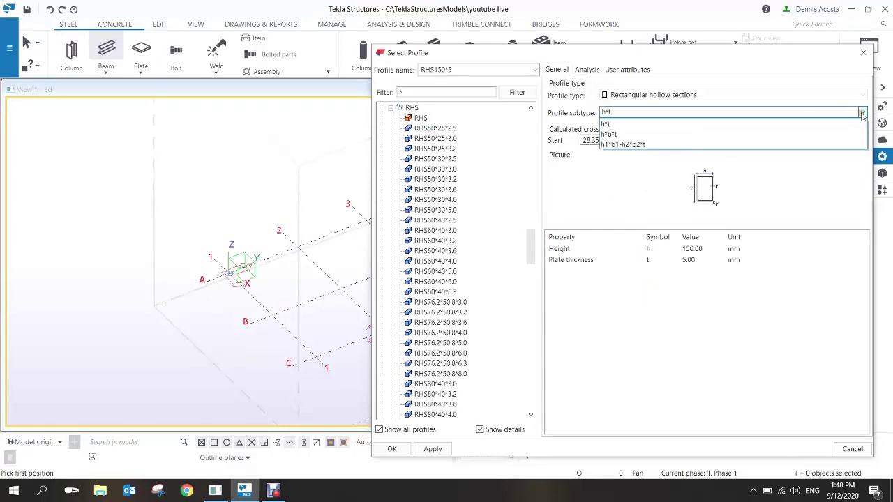
click(609, 135)
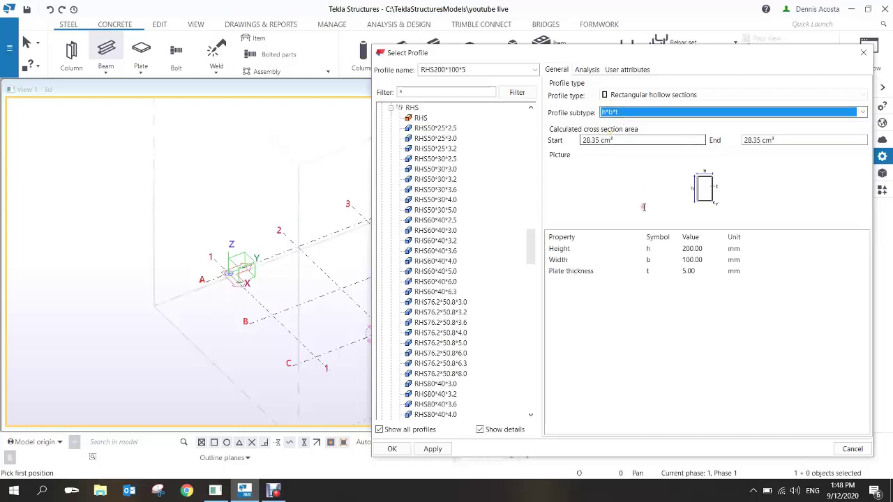
- Set the hollow section's height to 100 mm and width to 50 mm, and apply the RHS100*50*5 profile to the beam
double_click(697, 249)
text(10)
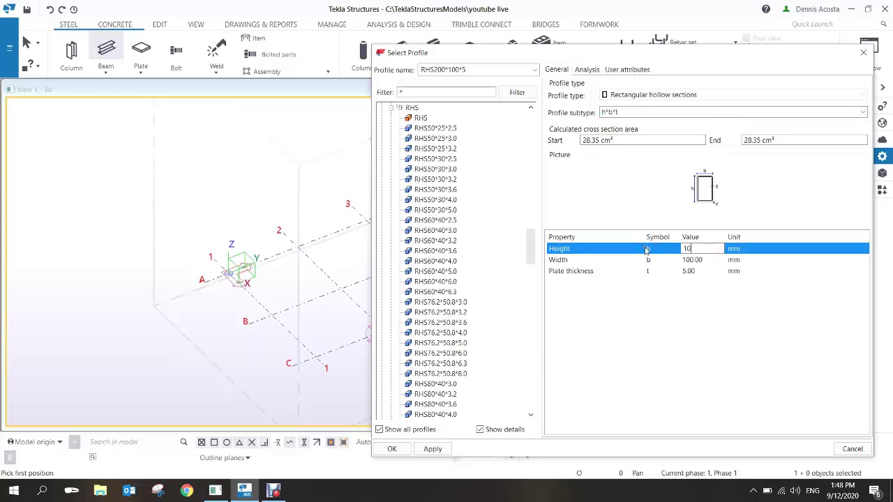
text(0)
double_click(702, 261)
text(50)
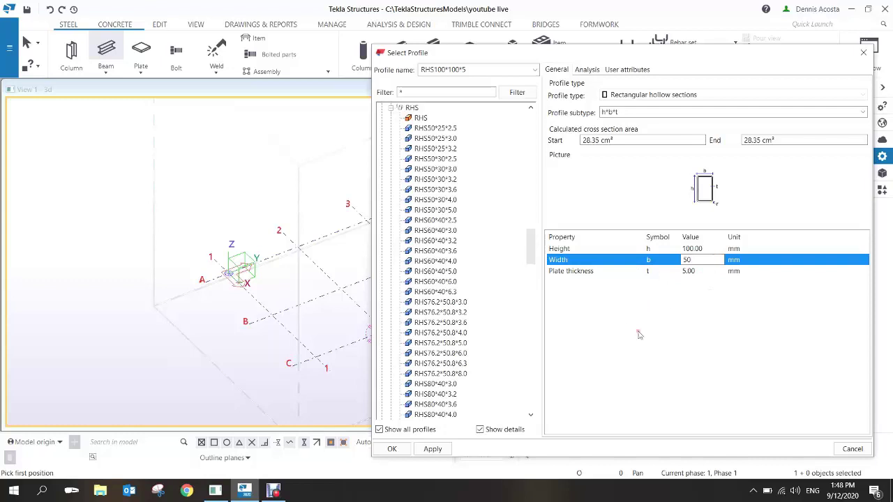
click(433, 449)
click(392, 450)
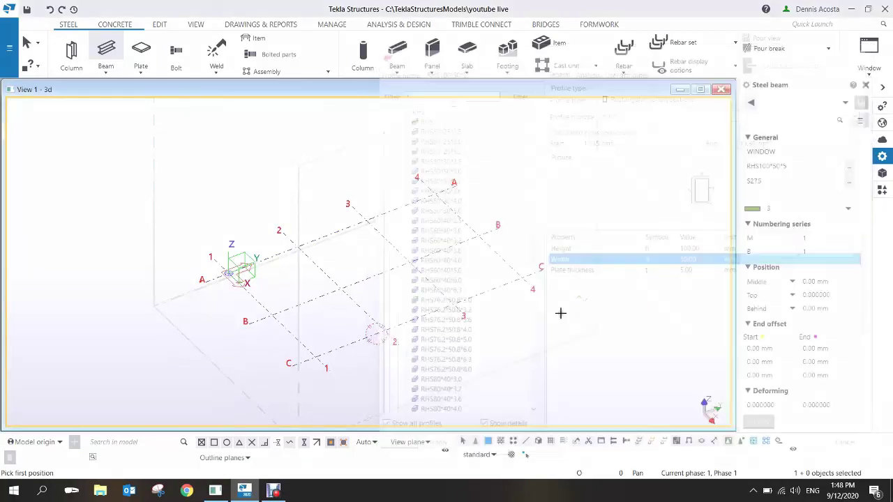
- Set the beam's class to 12 and model it along gridline C from the intersection with grid 2, about 2000 mm long
click(803, 209)
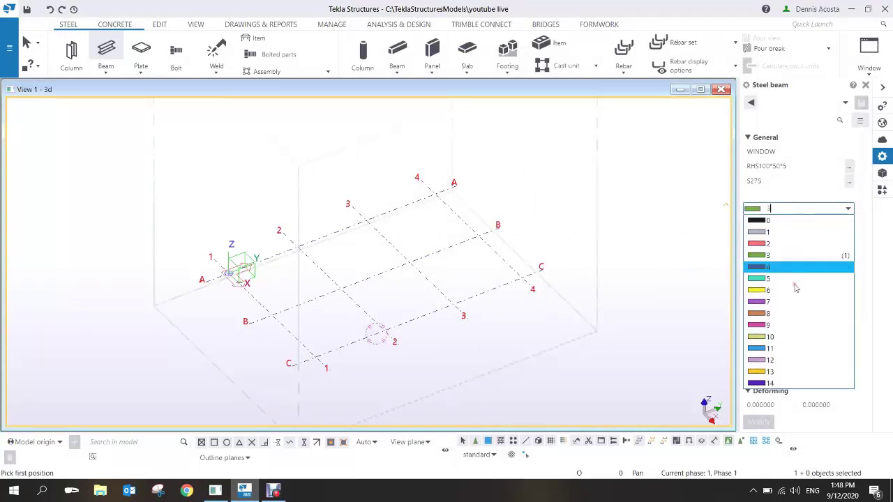
click(766, 360)
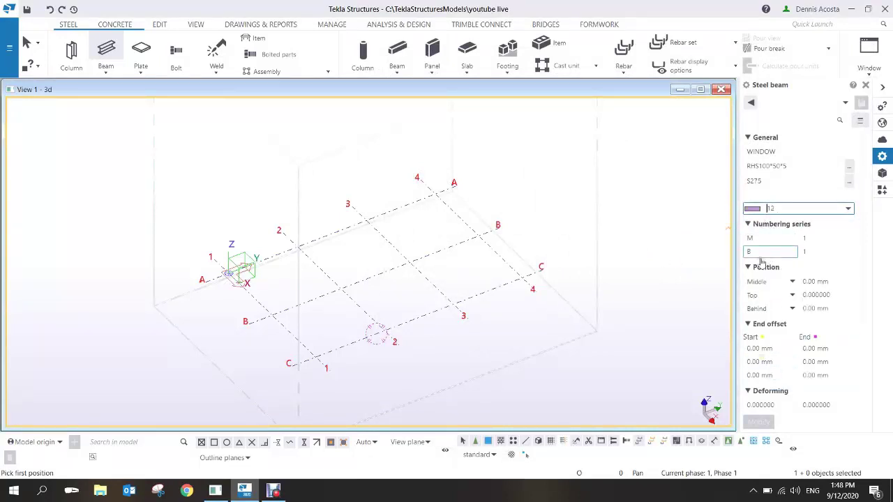
scroll(351, 324, up, 8)
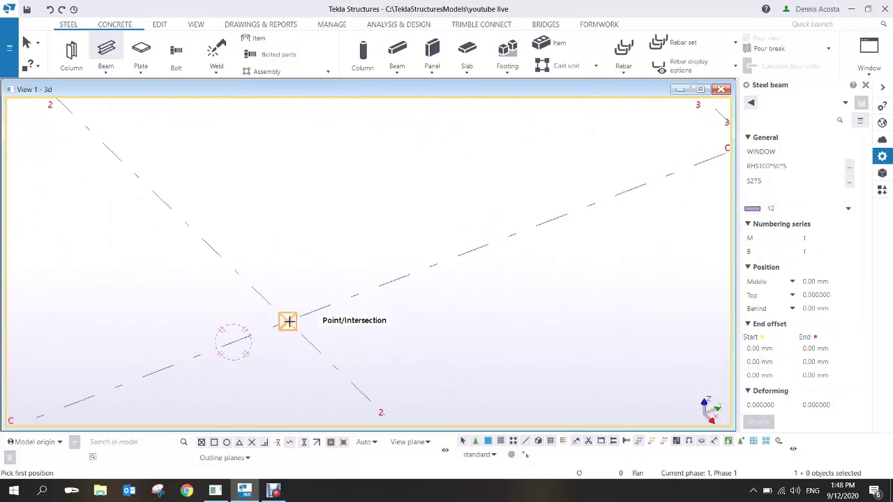
click(288, 321)
scroll(409, 300, down, 5)
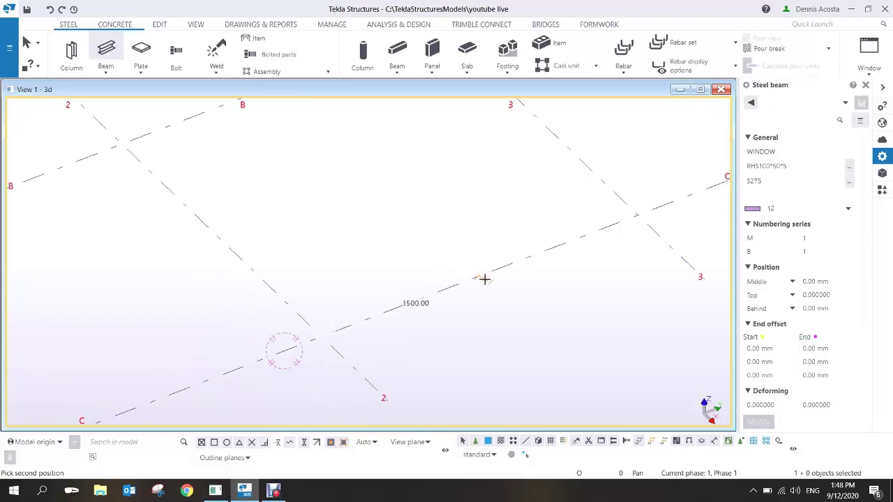
click(525, 260)
right_click(513, 221)
click(533, 228)
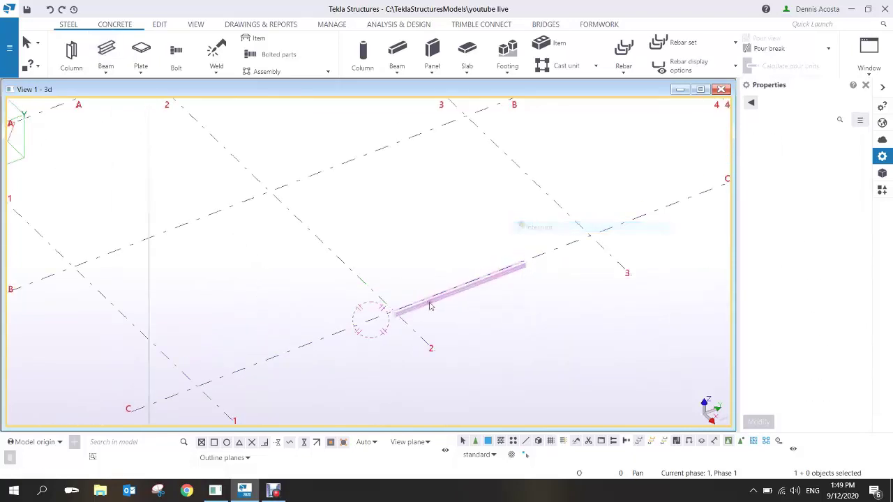
- Set the rotation of the new beam on gridline C to Front so the tube lies flat
scroll(461, 300, up, 3)
scroll(461, 300, up, 2)
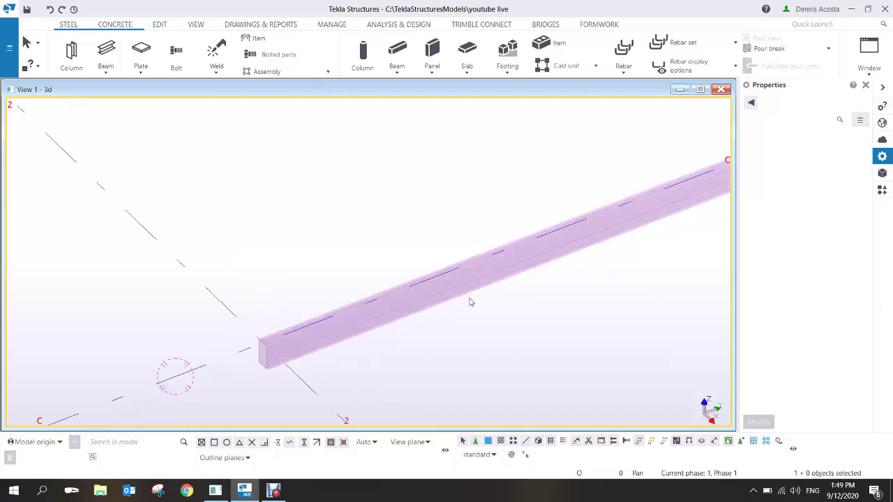
scroll(395, 307, down, 1)
scroll(345, 331, up, 2)
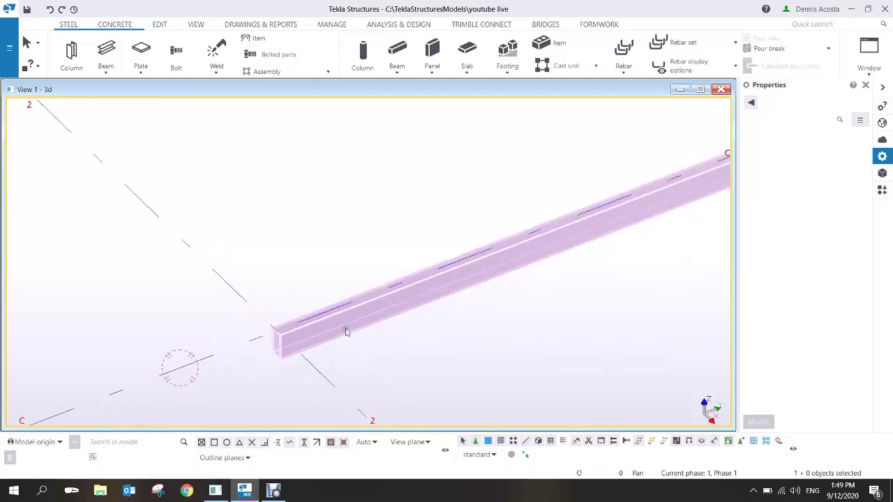
click(309, 319)
click(309, 321)
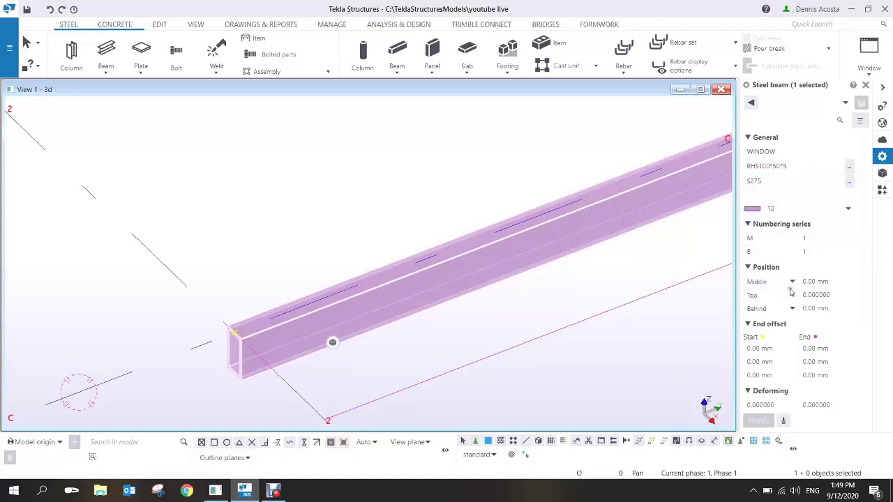
click(793, 295)
click(766, 307)
click(766, 305)
middle_click(764, 301)
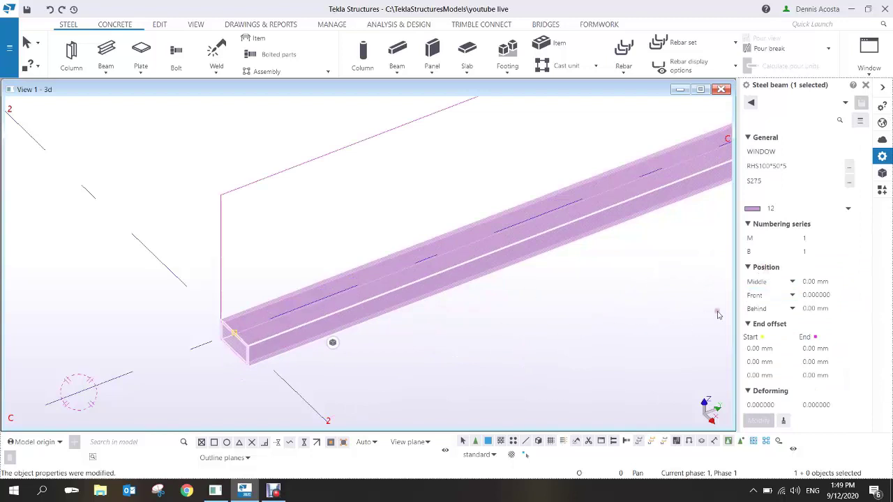
- Change the beam's depth position to Front
click(792, 310)
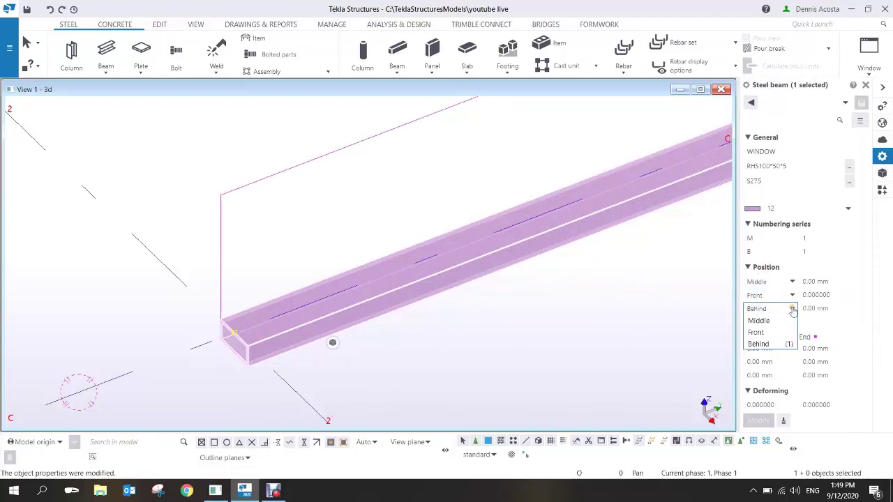
click(757, 332)
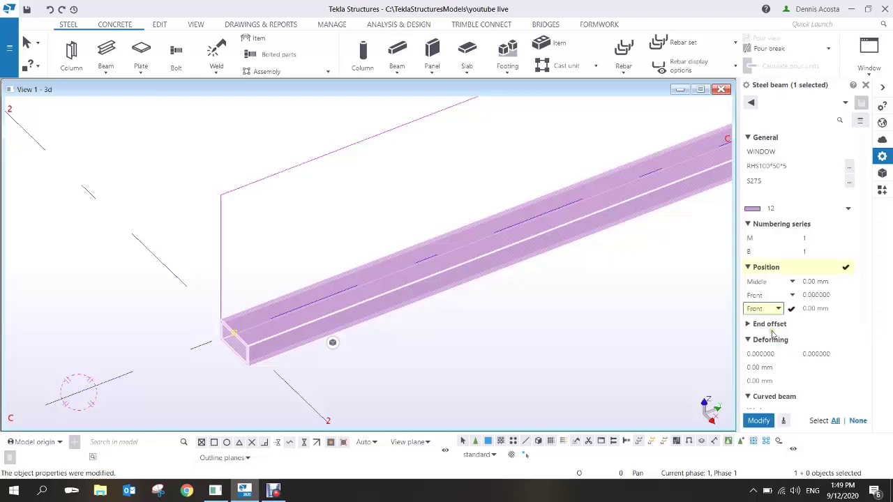
click(759, 421)
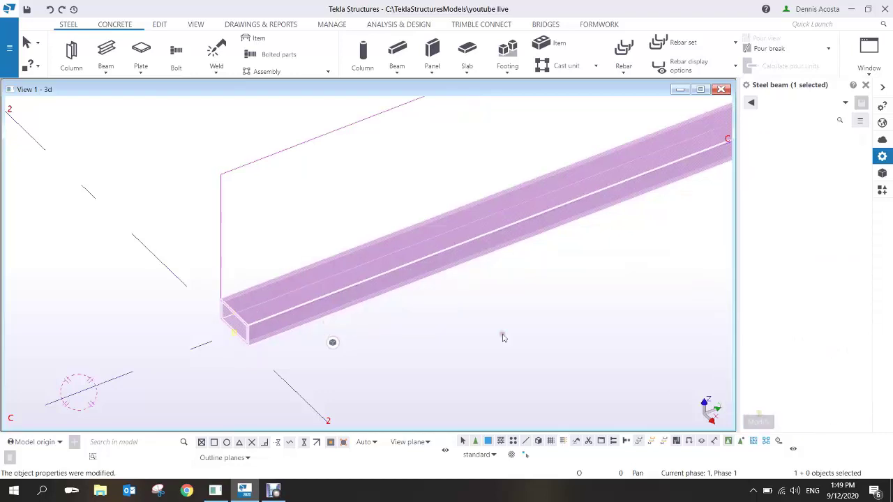
click(339, 221)
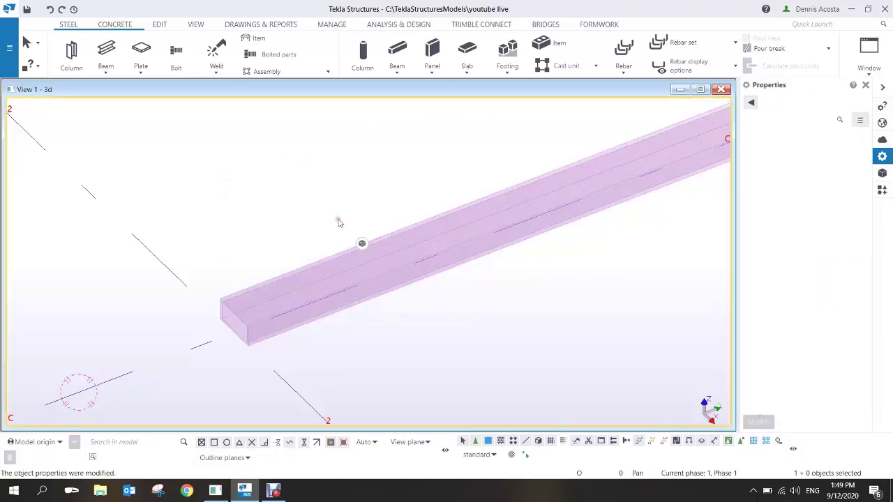
- Copy the beam vertically upward by about 1700 mm, using its end point at grid C-2 as the origin
right_click(287, 298)
mouse_move(325, 258)
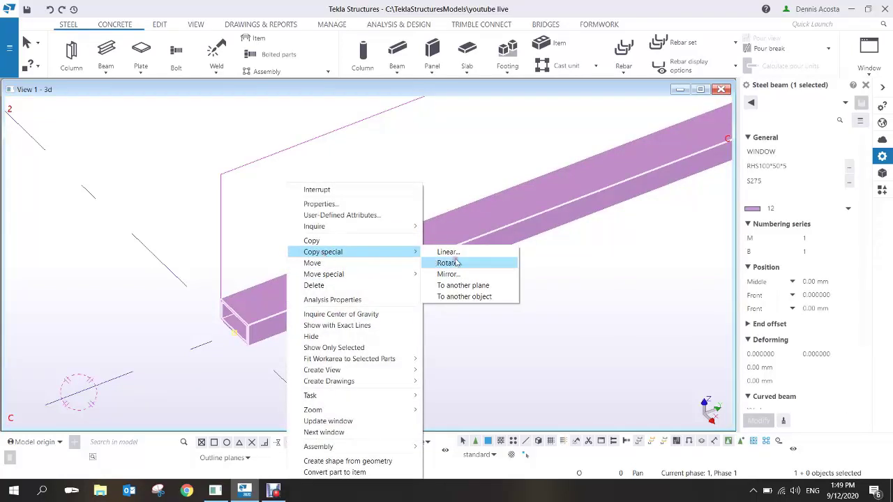
click(355, 241)
click(234, 332)
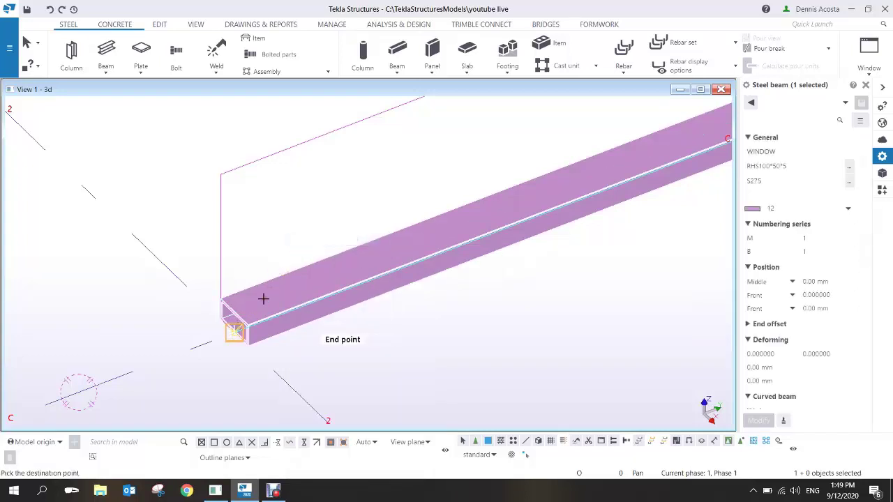
scroll(315, 284, down, 5)
middle_drag(315, 227, 320, 309)
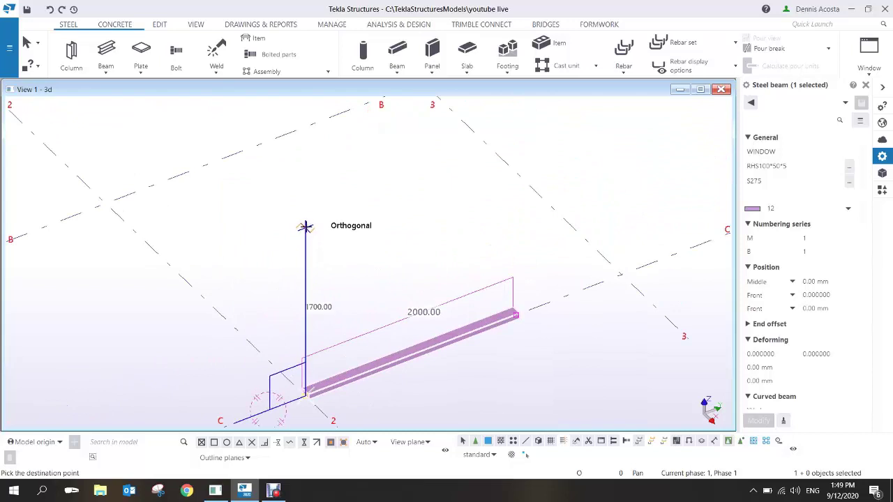
click(305, 227)
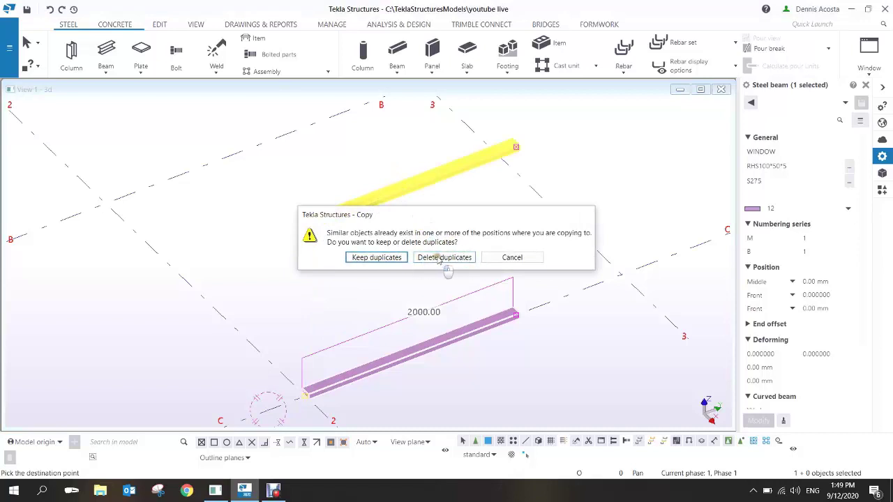
click(377, 257)
- End the copying and delete the stray extra beam beside the two stacked ones
right_click(449, 222)
click(450, 224)
click(471, 237)
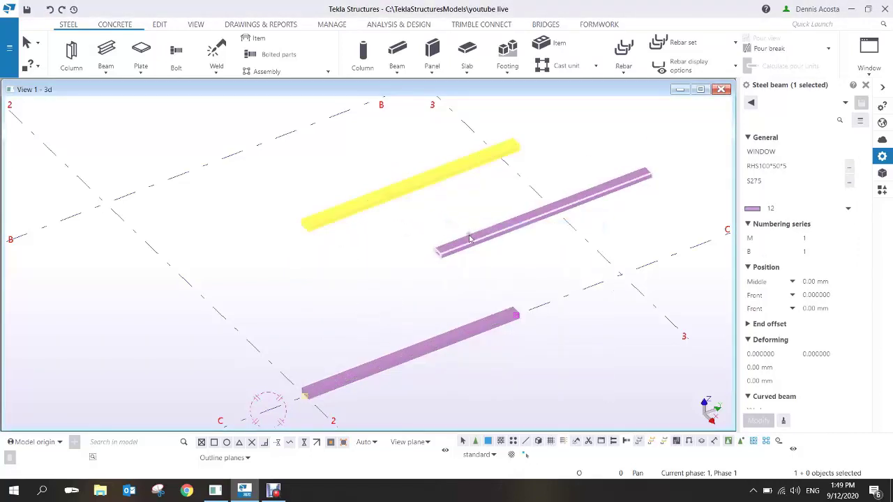
key(Delete)
- Examine the copied upper beam and its position above the lower beam on gridline C
middle_drag(383, 269, 355, 295)
scroll(335, 275, up, 2)
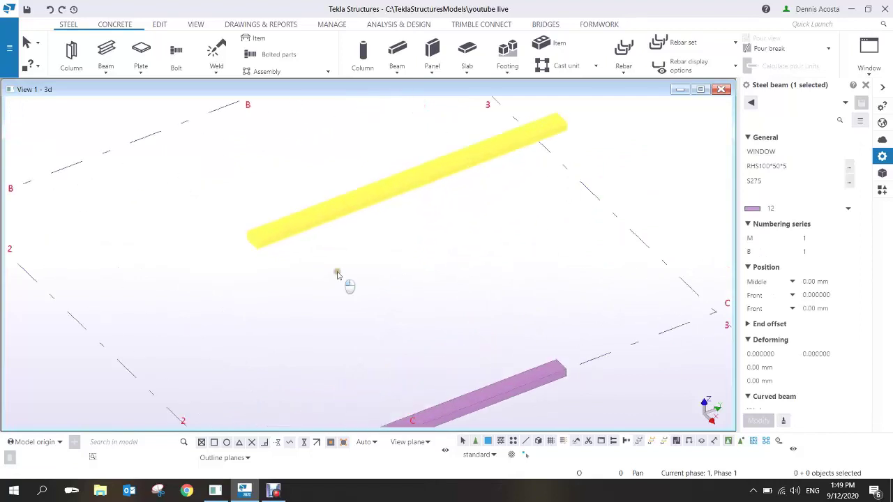
click(329, 215)
middle_drag(267, 277, 334, 236)
scroll(290, 236, down, 5)
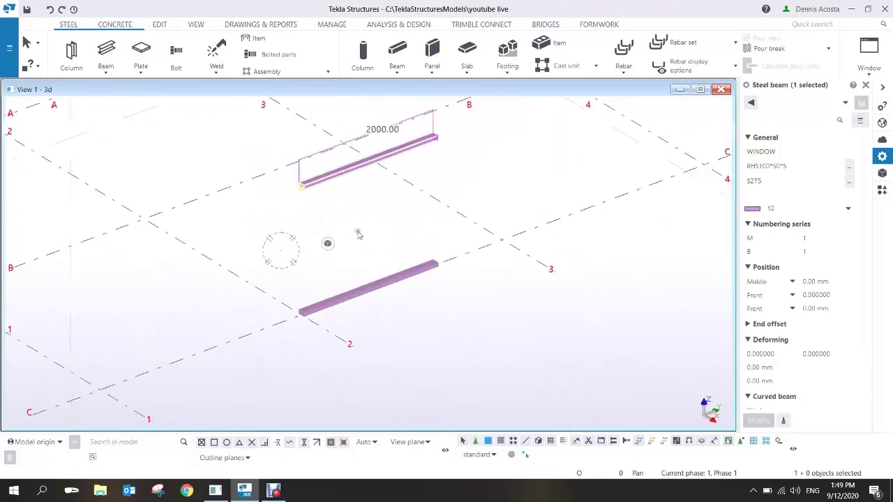
scroll(381, 216, down, 3)
scroll(381, 215, up, 3)
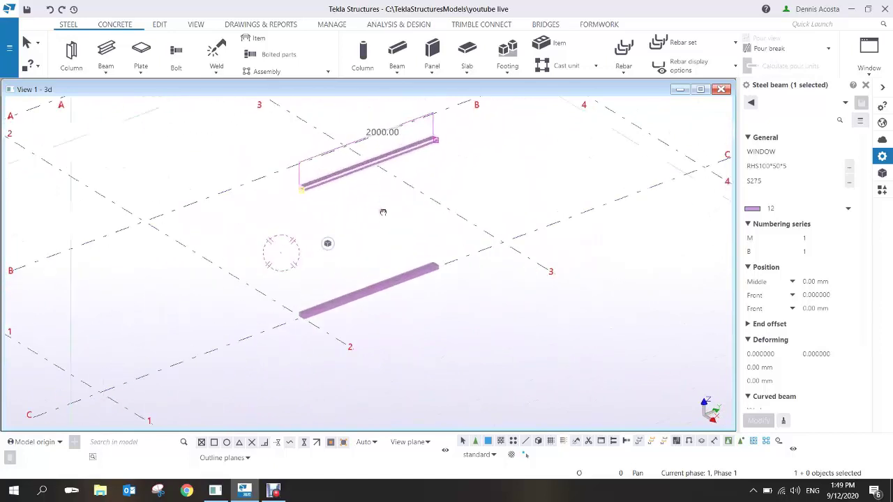
middle_drag(381, 211, 377, 229)
- Check the 3D view's properties and the view filter of its standard object group
double_click(380, 238)
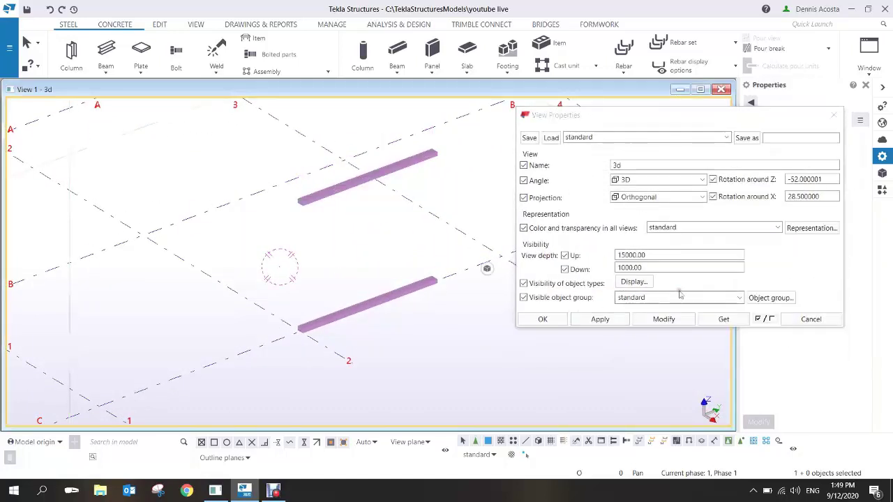
click(752, 300)
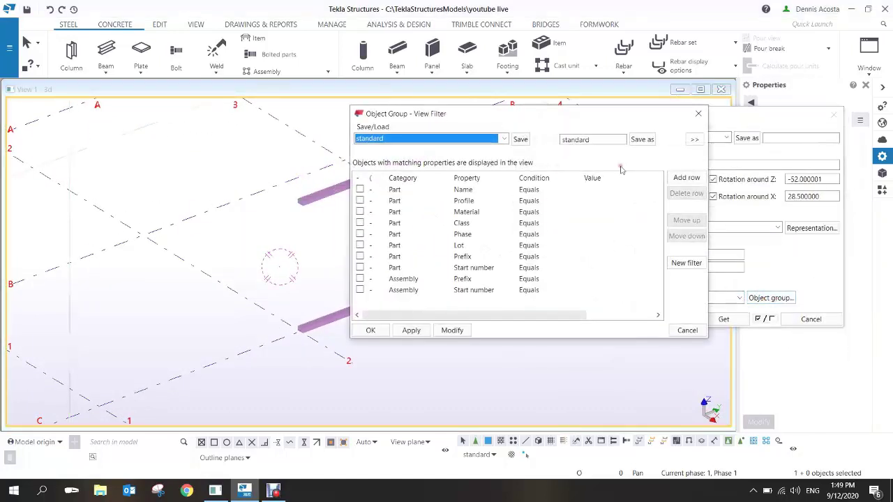
click(699, 113)
click(833, 115)
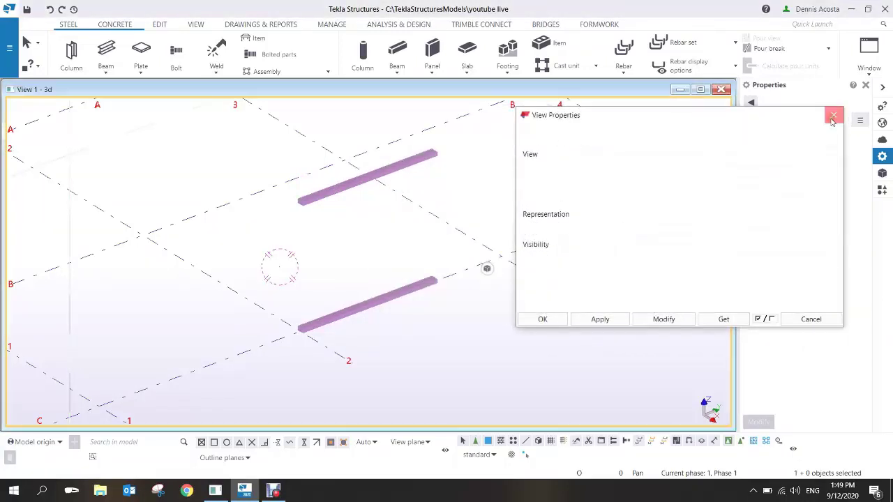
- Fit the work area to the entire model and close the view properties
double_click(522, 184)
right_click(469, 187)
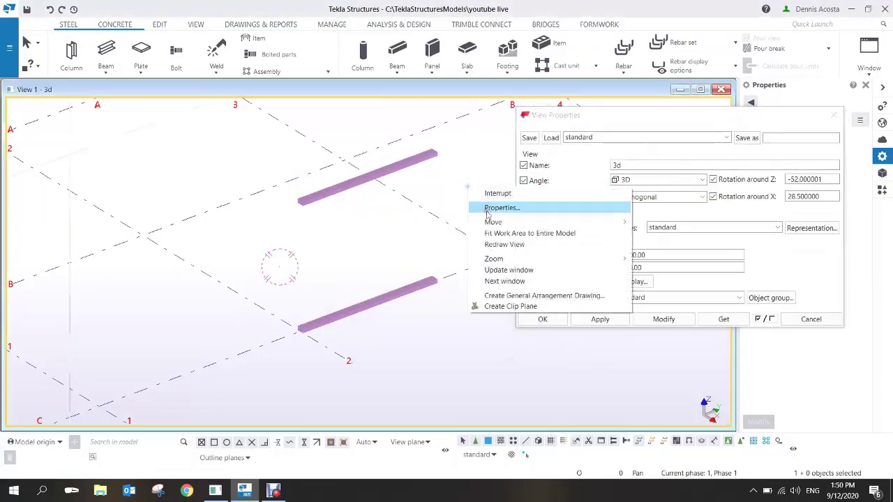
click(500, 237)
right_click(455, 199)
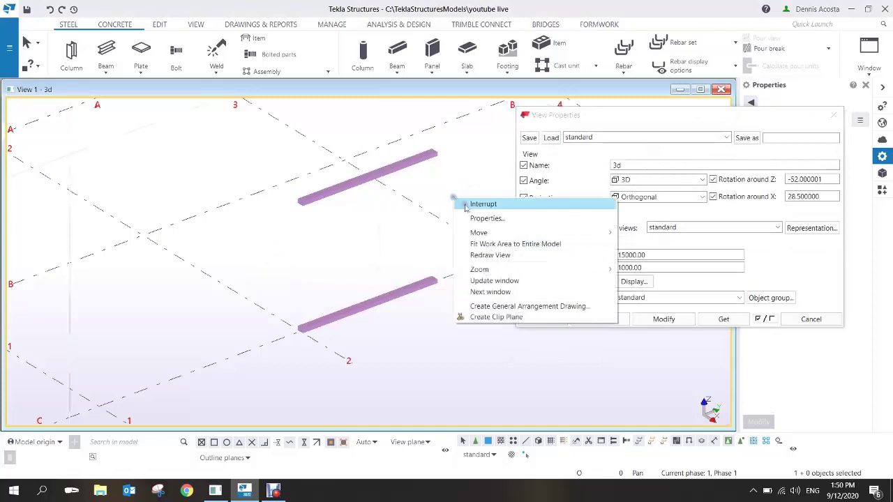
click(483, 244)
scroll(394, 303, up, 5)
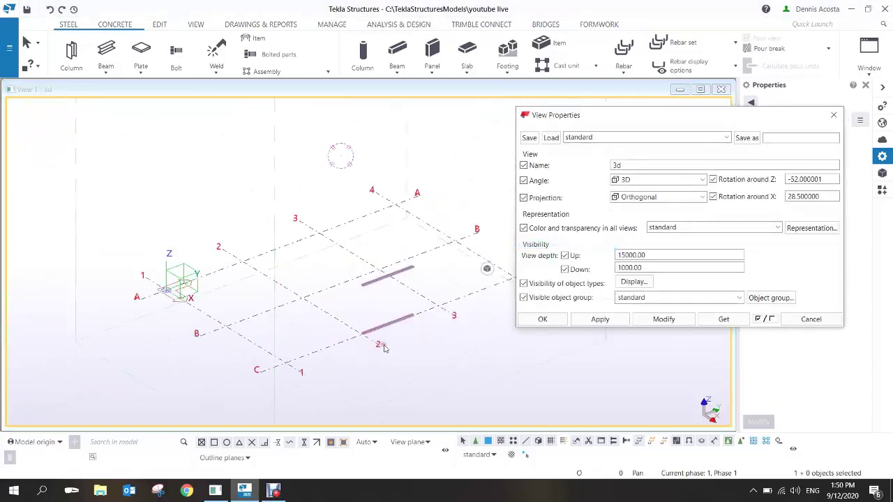
scroll(408, 295, up, 3)
click(542, 319)
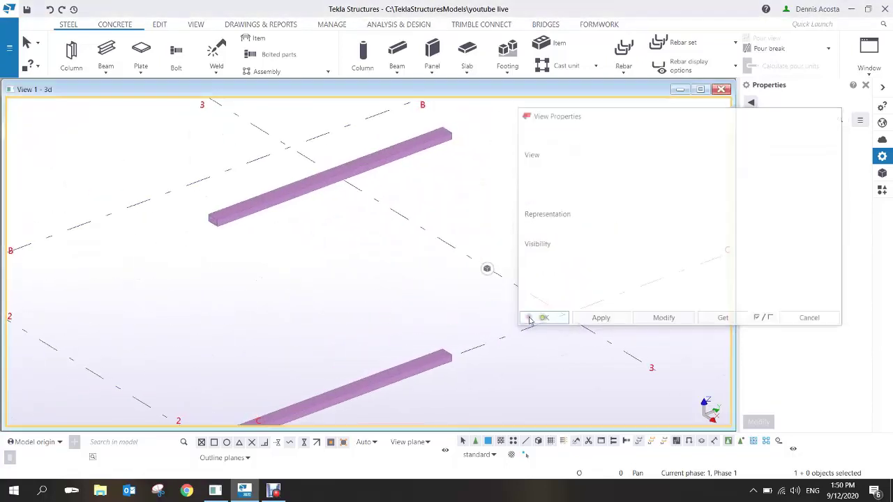
- Model a 1650 mm vertical RHS100*50*5 member from the midpoint of the lower beam's top end edge at C-2 to the upper beam's underside
scroll(450, 277, down, 3)
middle_drag(369, 286, 342, 242)
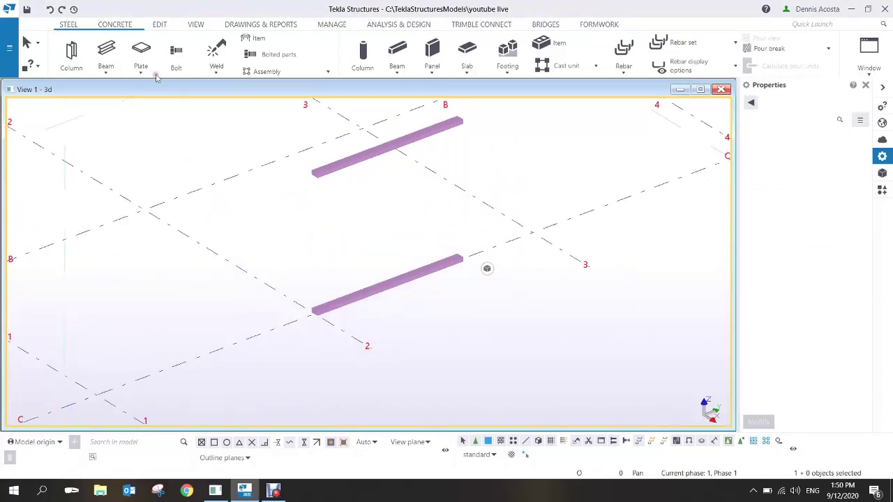
click(106, 51)
scroll(309, 309, up, 5)
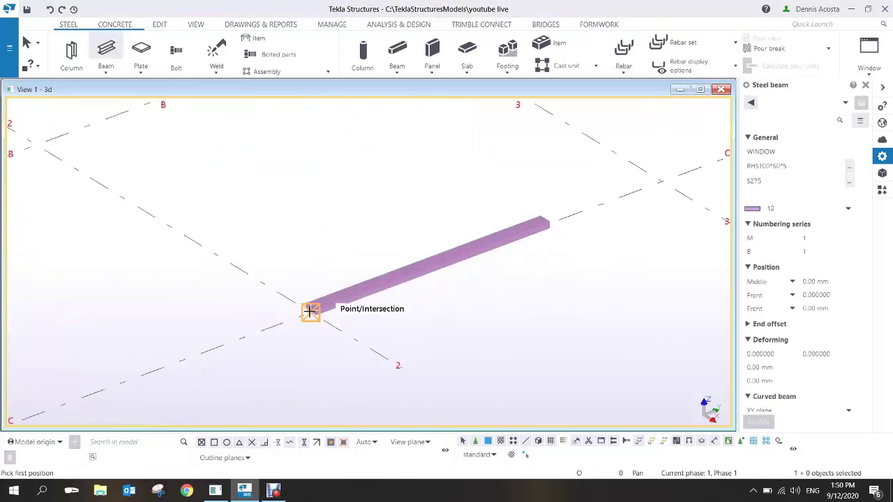
scroll(319, 329, up, 5)
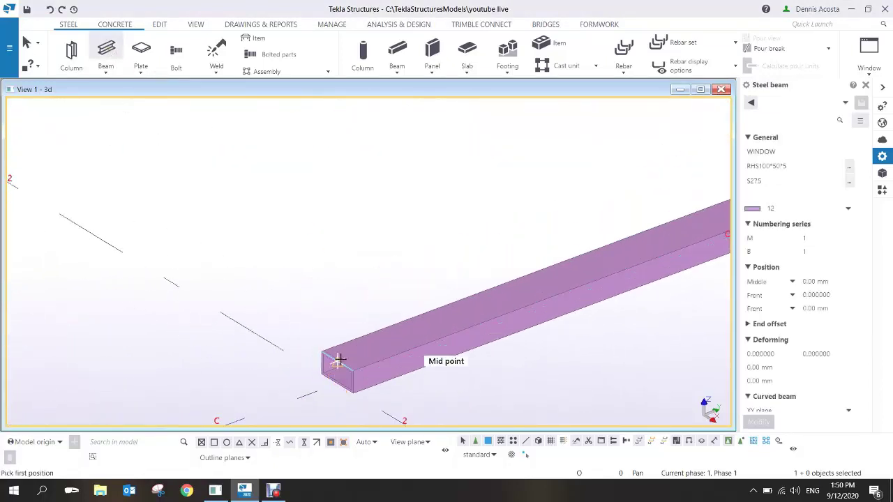
scroll(341, 359, up, 3)
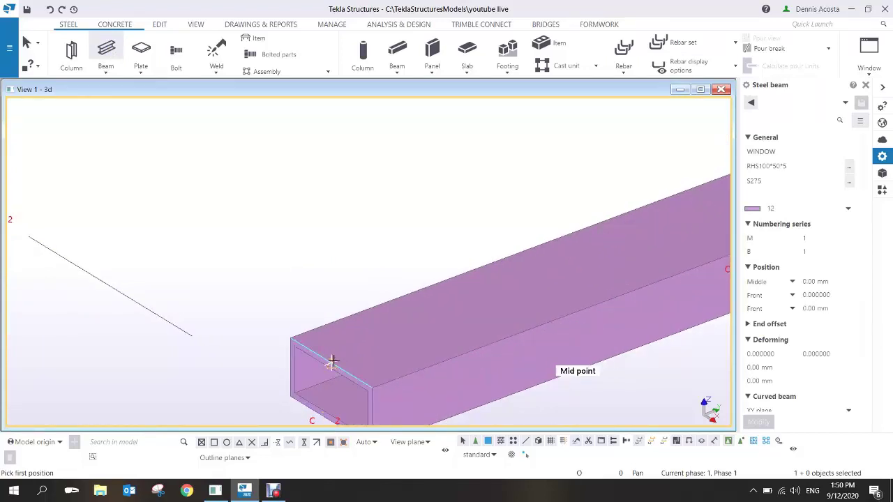
click(333, 361)
scroll(336, 360, down, 5)
middle_drag(357, 139, 327, 321)
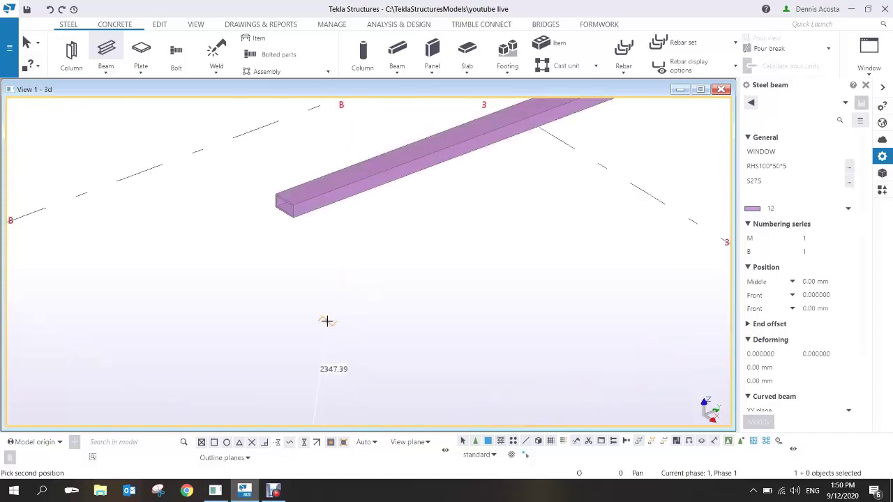
scroll(278, 245, up, 4)
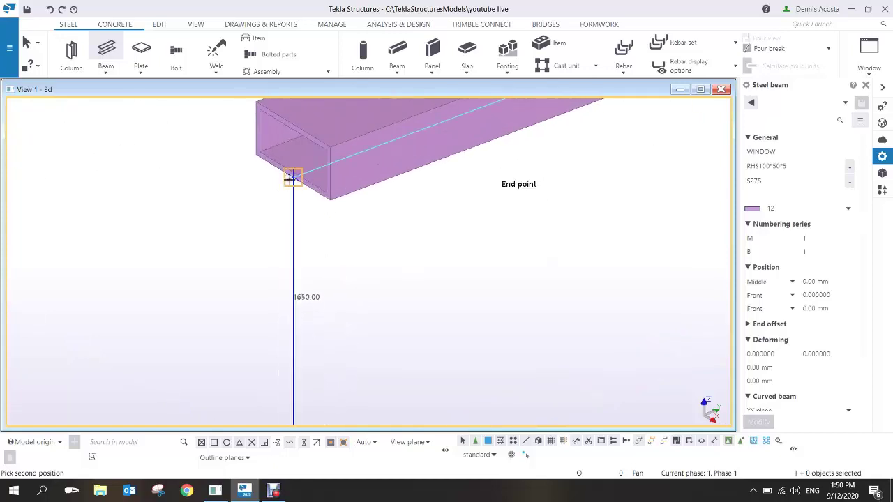
click(292, 178)
scroll(267, 210, down, 2)
right_click(351, 225)
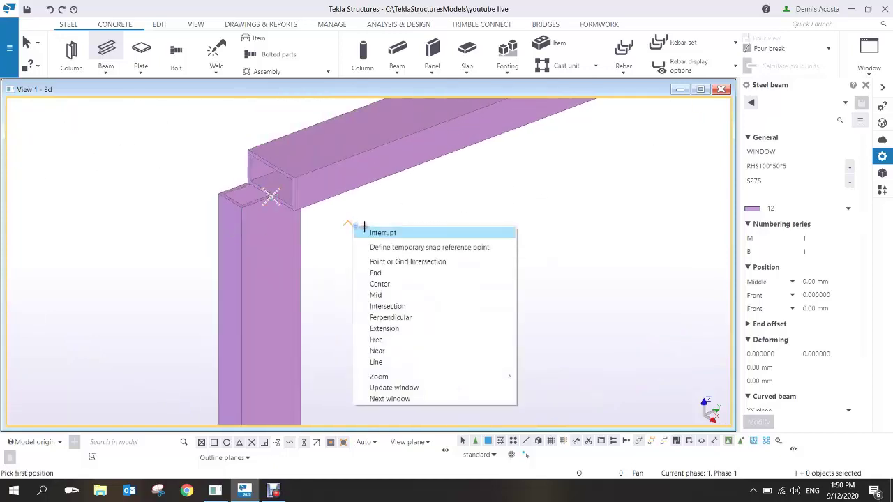
click(369, 233)
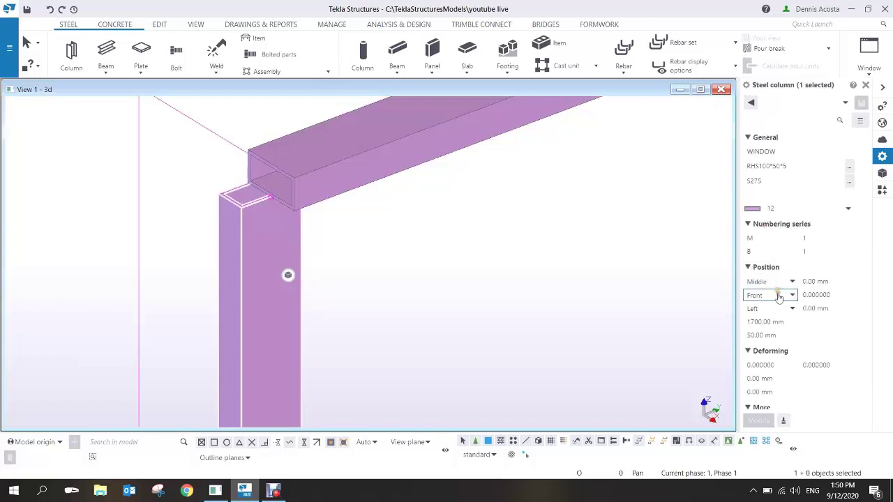
- Try to change the new vertical member's rotation to Top
click(778, 295)
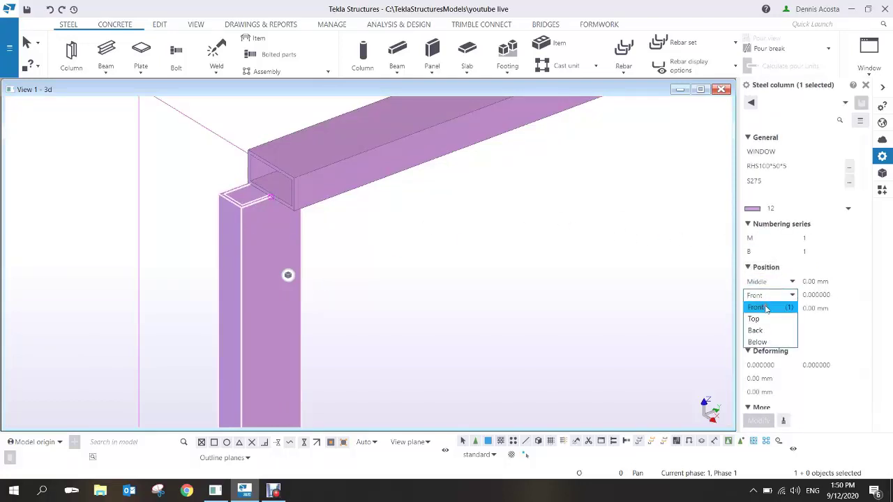
click(765, 311)
click(771, 298)
click(767, 319)
key(Return)
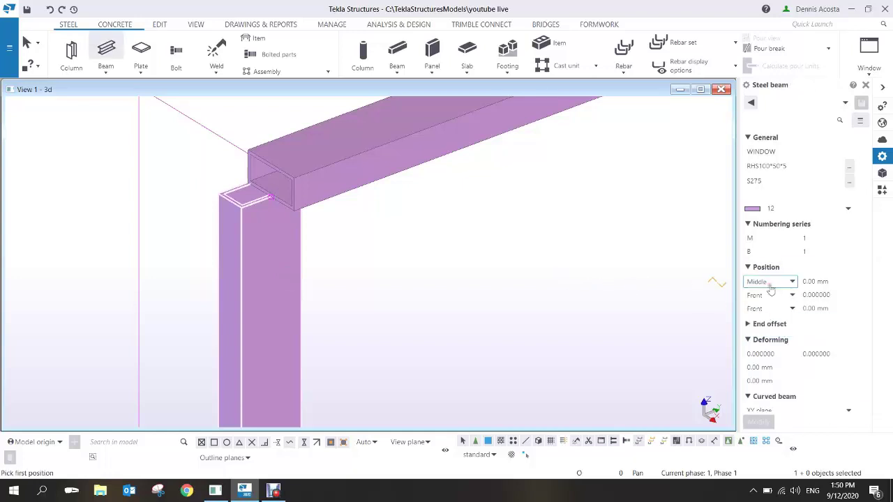
click(771, 296)
click(769, 306)
click(770, 307)
click(768, 308)
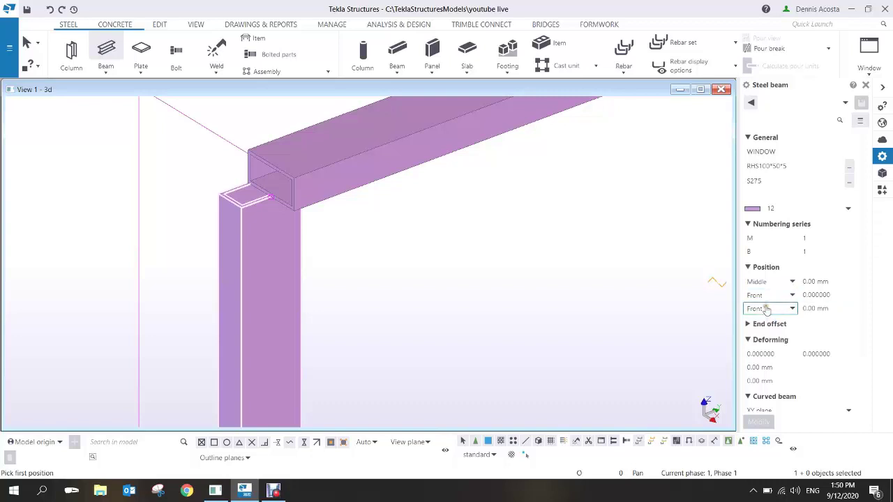
click(379, 223)
right_click(414, 211)
click(441, 217)
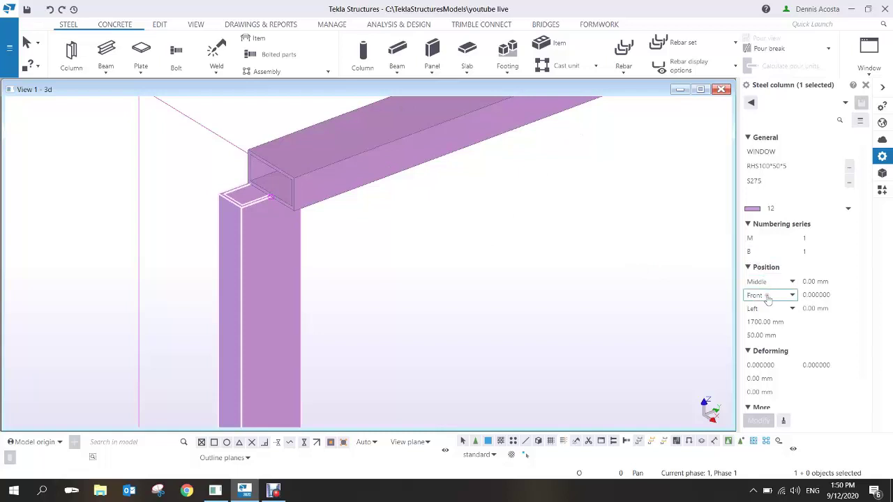
- Set the vertical member's rotation angle to 90 degrees
click(828, 295)
double_click(828, 295)
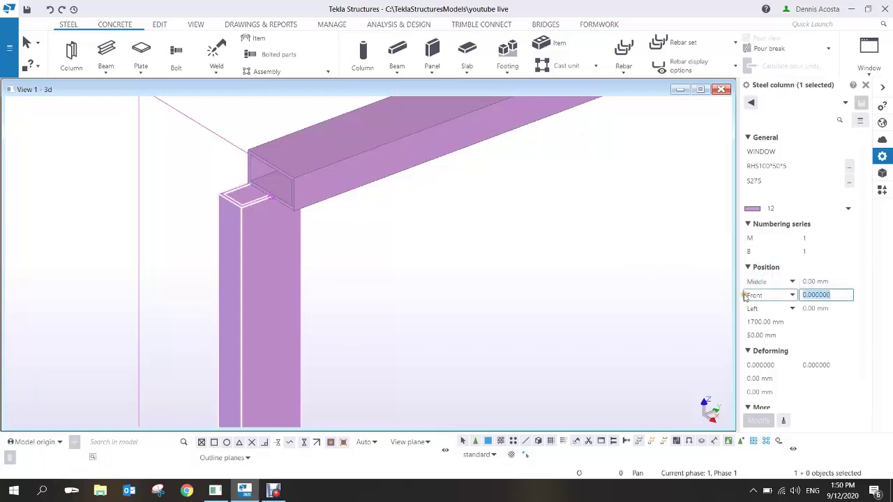
text(90)
key(Return)
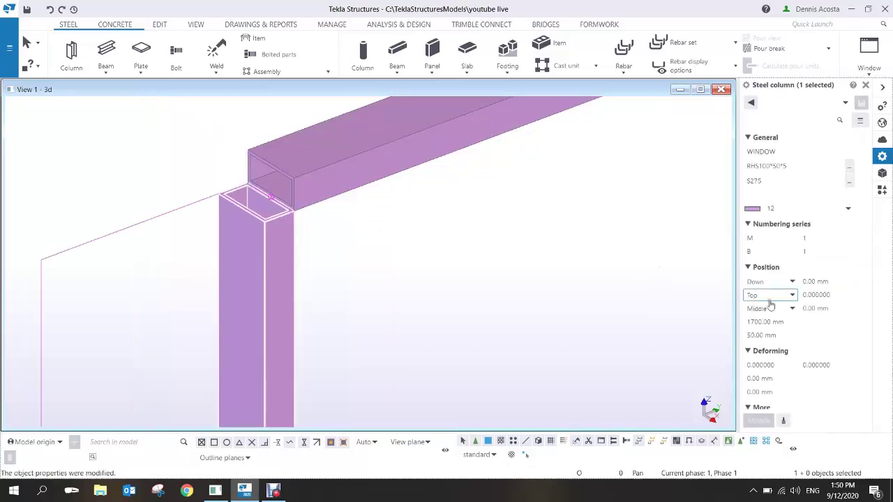
- Set the vertical member's vertical position to Up and apply the change
click(785, 308)
click(669, 282)
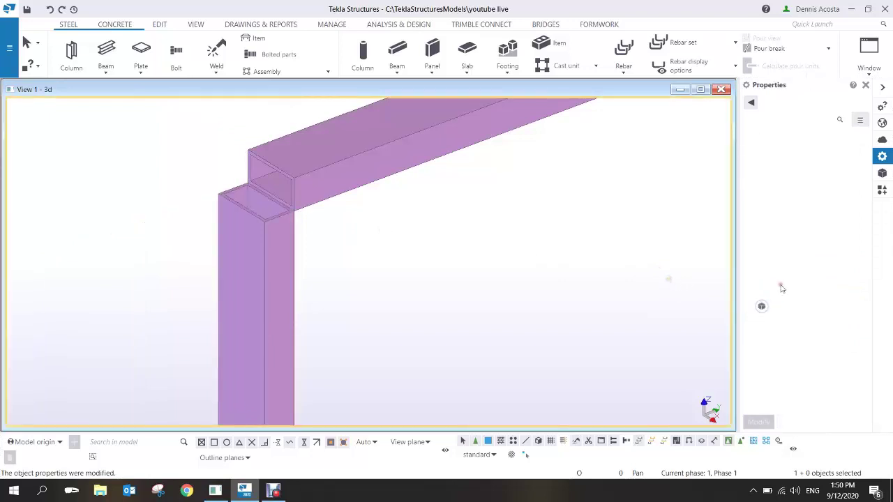
click(764, 281)
click(766, 316)
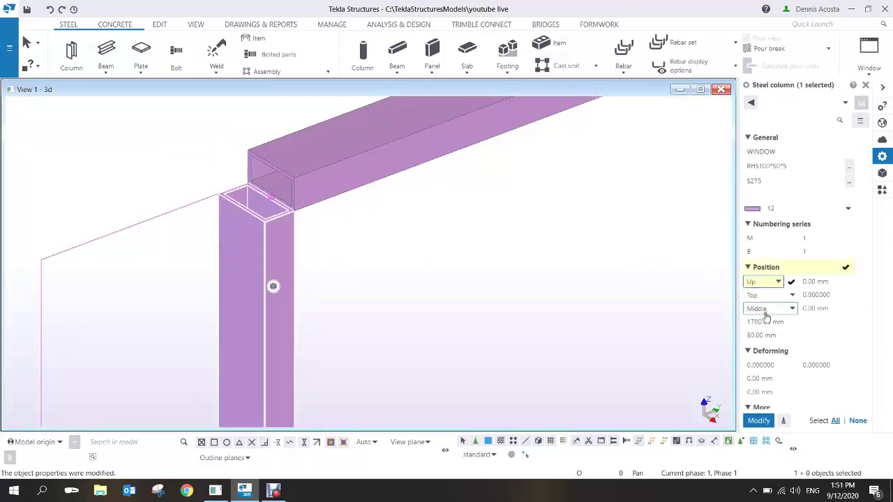
middle_click(765, 316)
scroll(453, 307, down, 4)
middle_drag(436, 312, 291, 196)
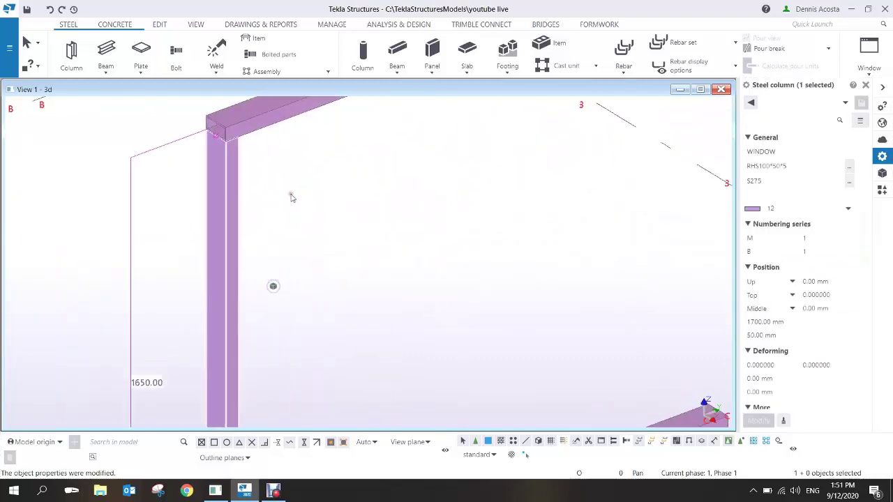
scroll(292, 198, down, 2)
right_click(278, 186)
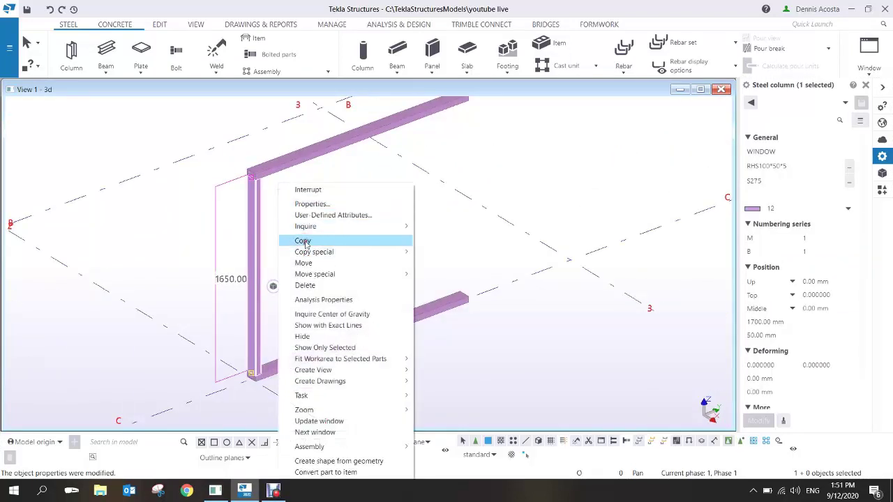
click(304, 241)
scroll(256, 378, up, 3)
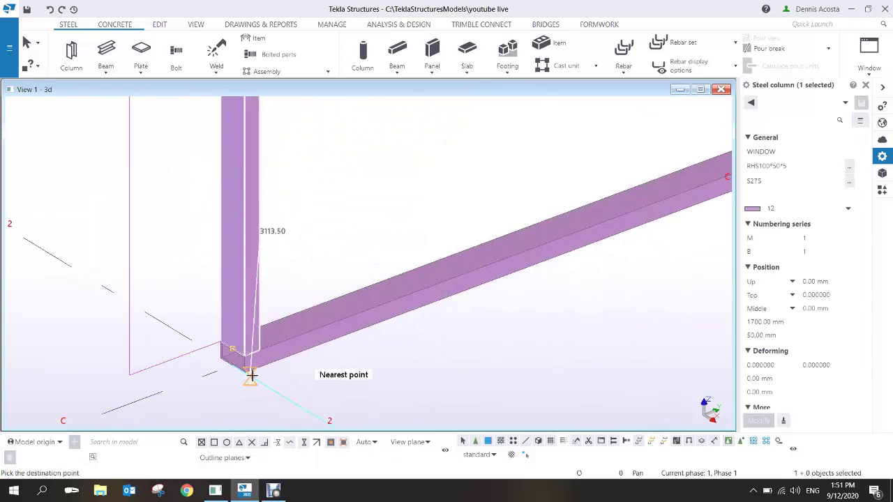
scroll(314, 269, down, 1)
right_click(317, 268)
click(322, 271)
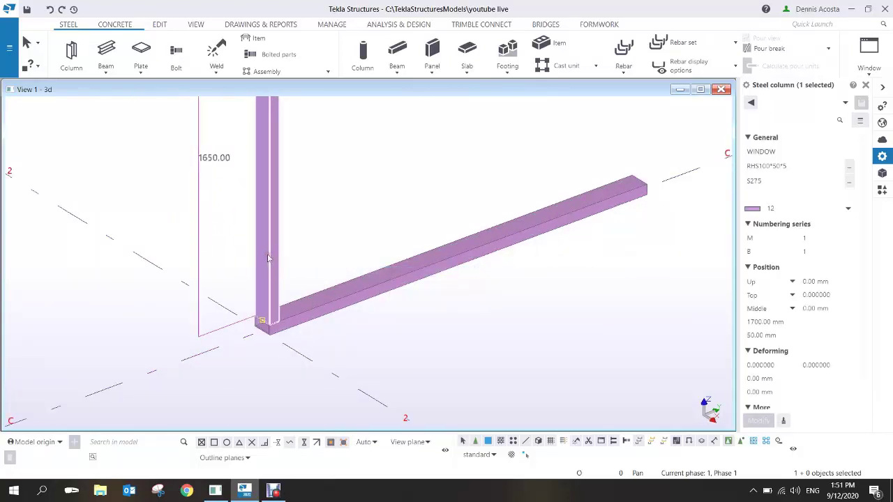
right_click(268, 258)
click(290, 241)
right_click(312, 249)
click(325, 249)
- Try to copy the vertical member, and undo the misplaced copy
right_click(265, 275)
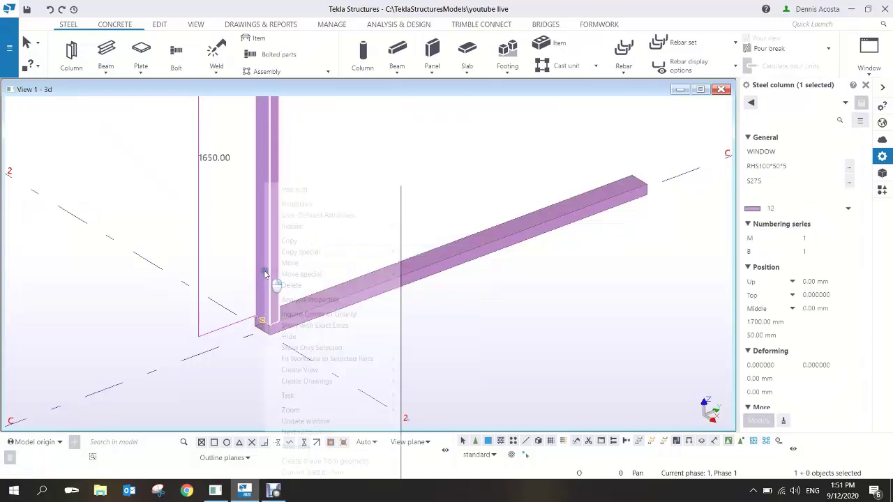
click(289, 240)
right_click(314, 229)
click(328, 235)
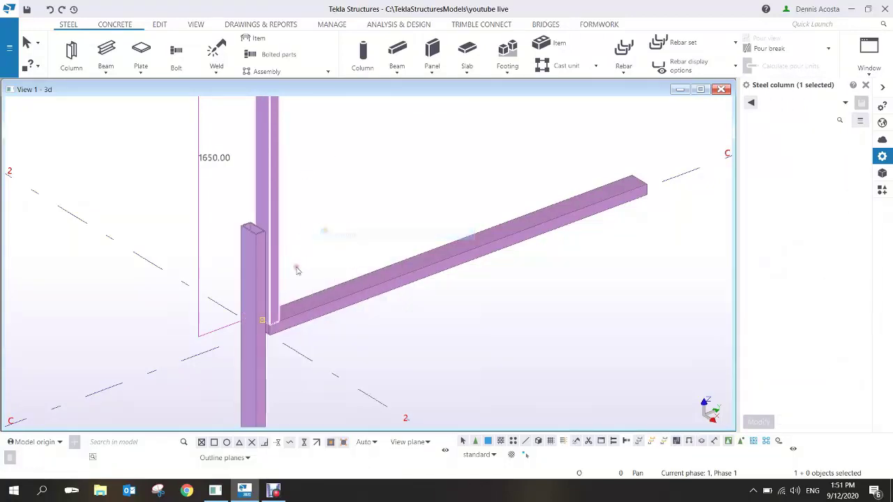
scroll(302, 267, down, 1)
key(ctrl+z)
- Try a linear copy of the vertical member with dY 2000 mm to the upper beam's far end, deleting duplicates
middle_drag(293, 205, 288, 349)
scroll(271, 210, up, 3)
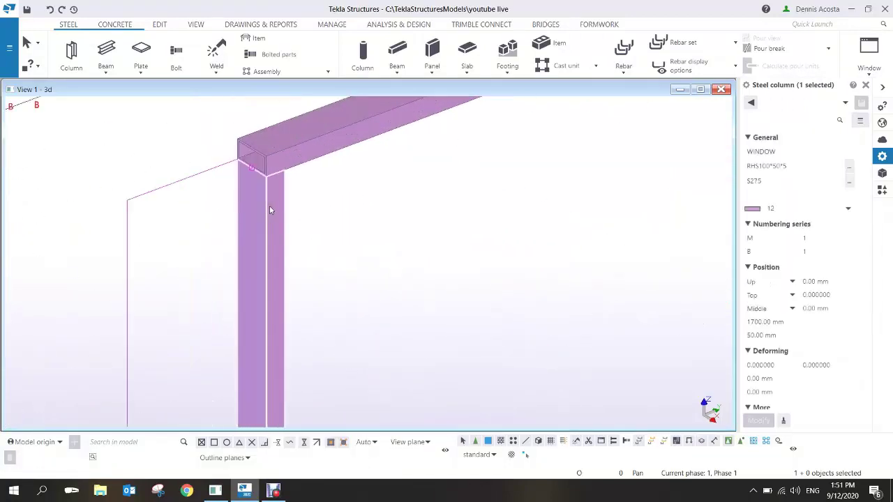
right_click(271, 209)
mouse_move(307, 252)
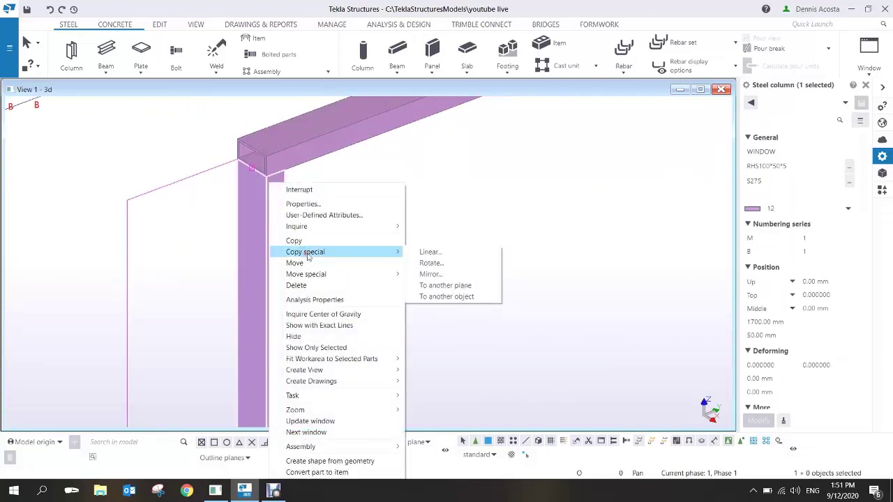
click(428, 252)
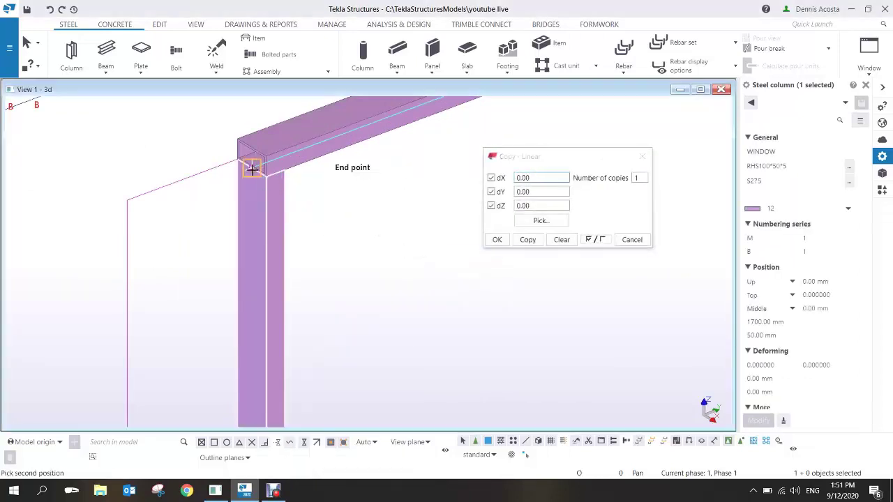
click(251, 168)
scroll(258, 279, down, 8)
scroll(250, 255, up, 10)
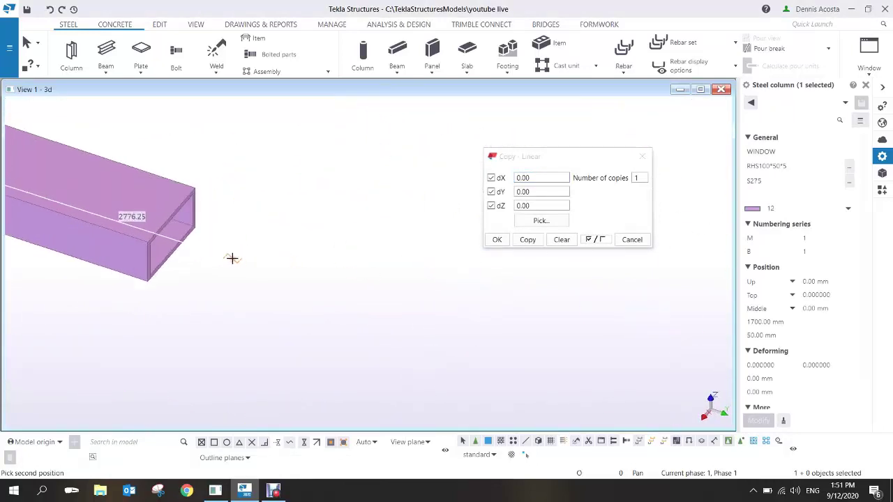
click(173, 254)
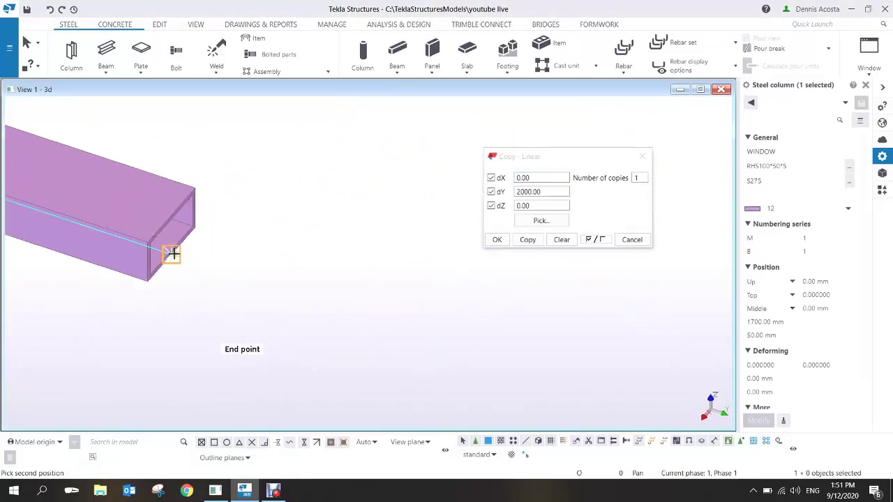
click(530, 240)
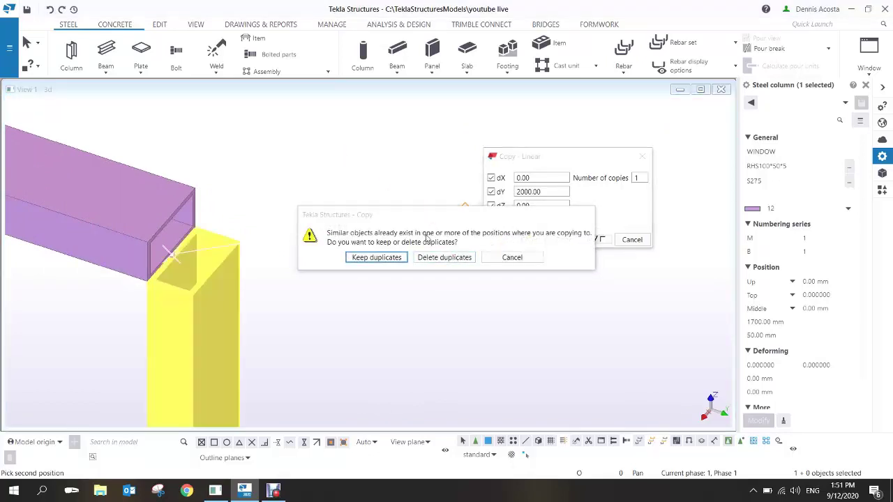
click(441, 261)
right_click(374, 173)
click(388, 180)
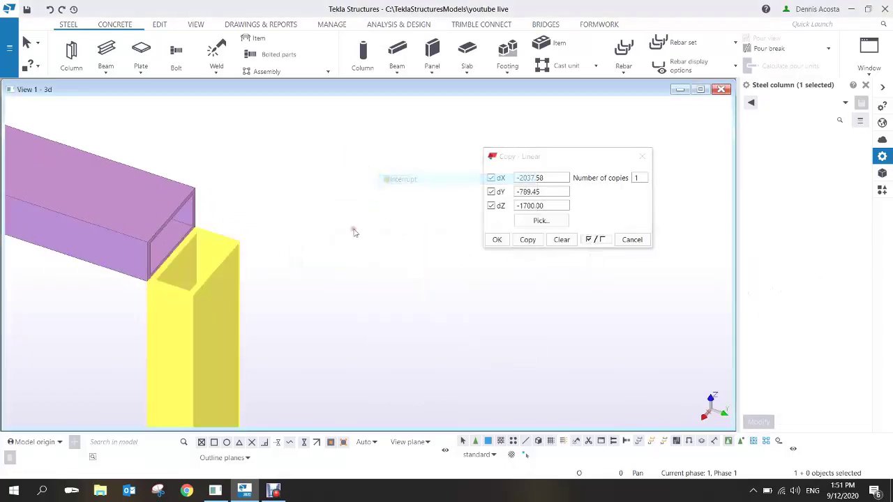
- Delete the vertical member copied to the upper beam's far end and close the linear copy settings
scroll(302, 288, down, 1)
middle_drag(302, 289, 462, 251)
scroll(419, 265, down, 4)
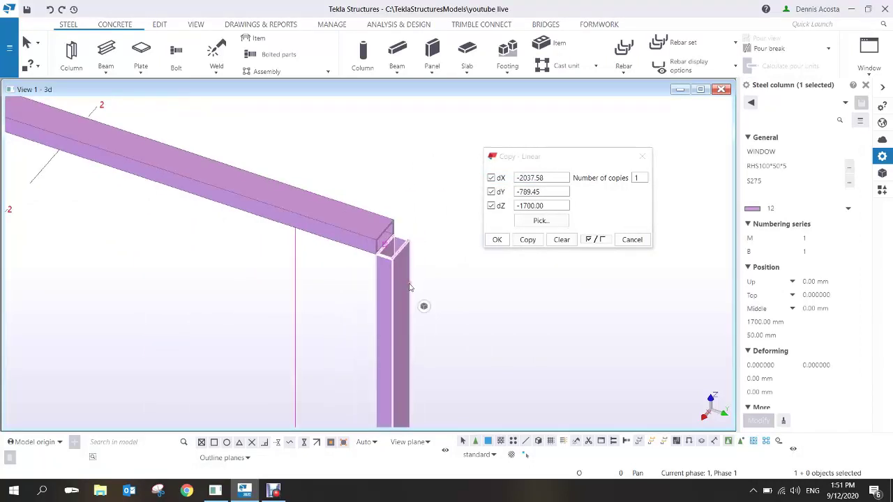
key(Delete)
scroll(412, 287, down, 4)
mouse_move(365, 333)
ctrl+middle_down()
mouse_move(412, 334)
mouse_move(363, 328)
ctrl+middle_up()
middle_drag(420, 342, 545, 268)
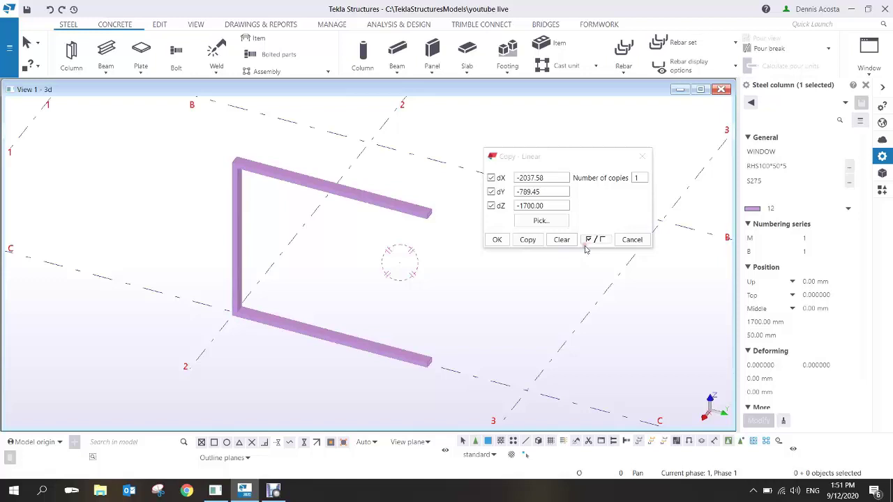
click(633, 240)
- Copy the vertical member from its base on the lower beam to the midpoint of that beam's far end edge
scroll(235, 303, up, 5)
right_click(146, 259)
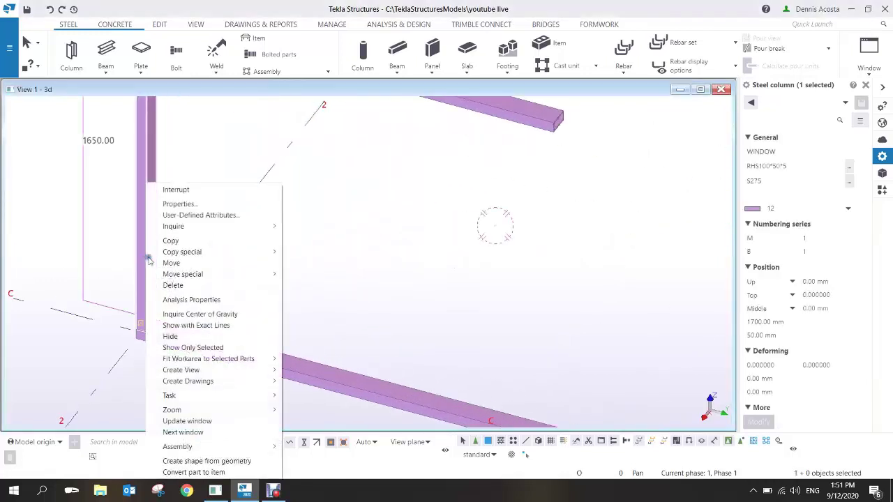
click(176, 241)
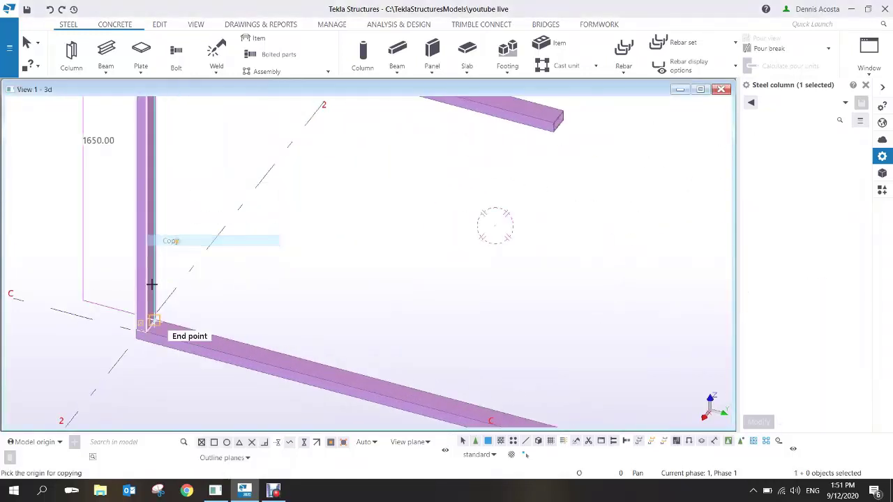
scroll(148, 320, up, 2)
click(129, 324)
middle_drag(393, 358, 233, 194)
scroll(232, 194, down, 1)
scroll(524, 313, up, 4)
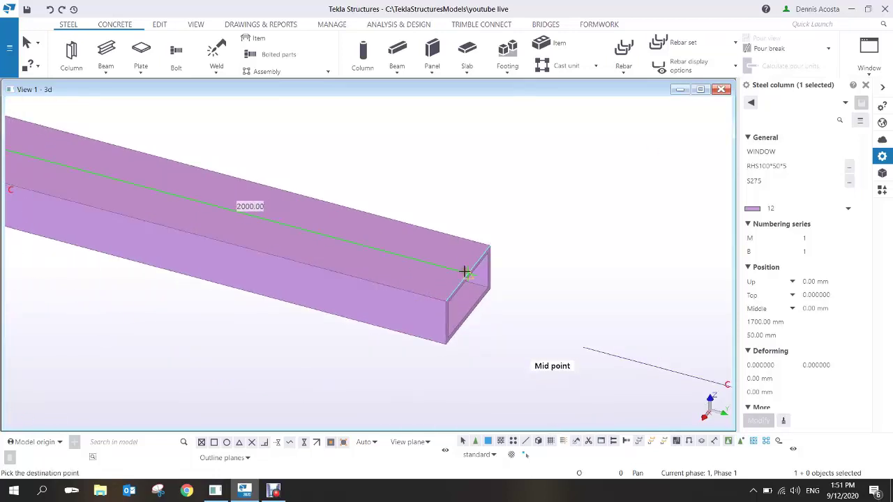
click(466, 271)
scroll(489, 251, down, 1)
right_click(534, 230)
click(551, 231)
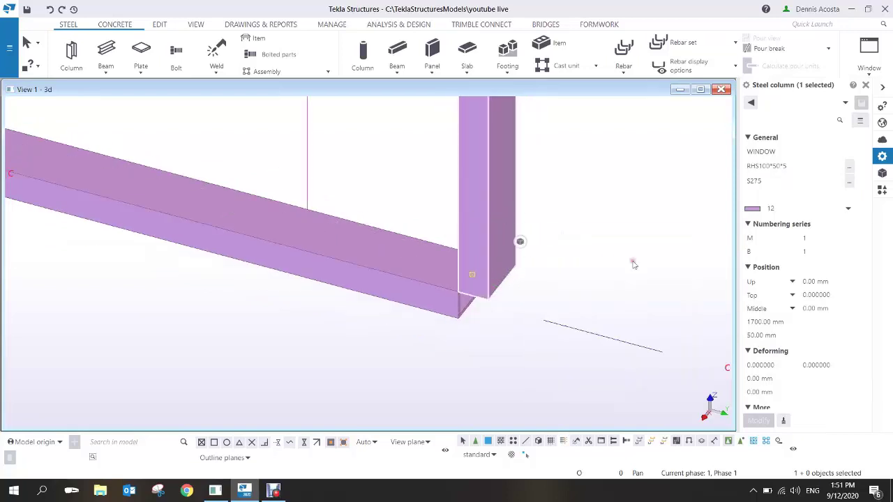
- Set the copied vertical member's vertical position to Down and apply the change
click(781, 282)
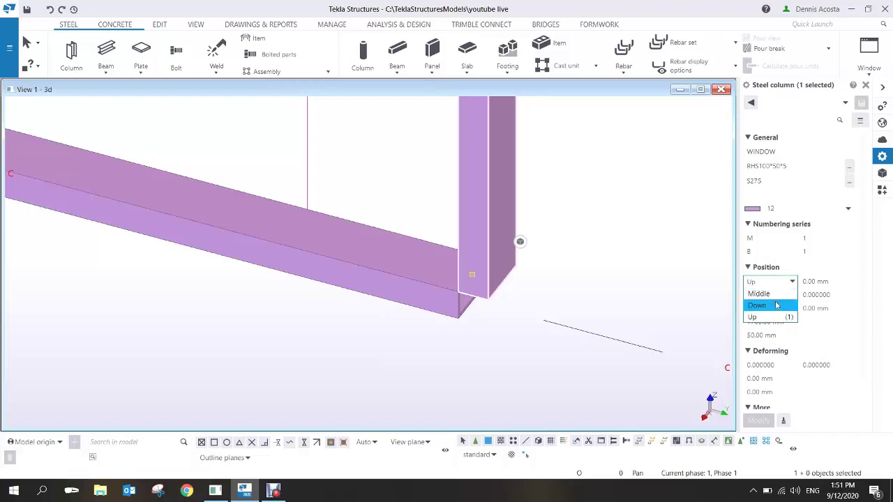
click(752, 305)
click(758, 421)
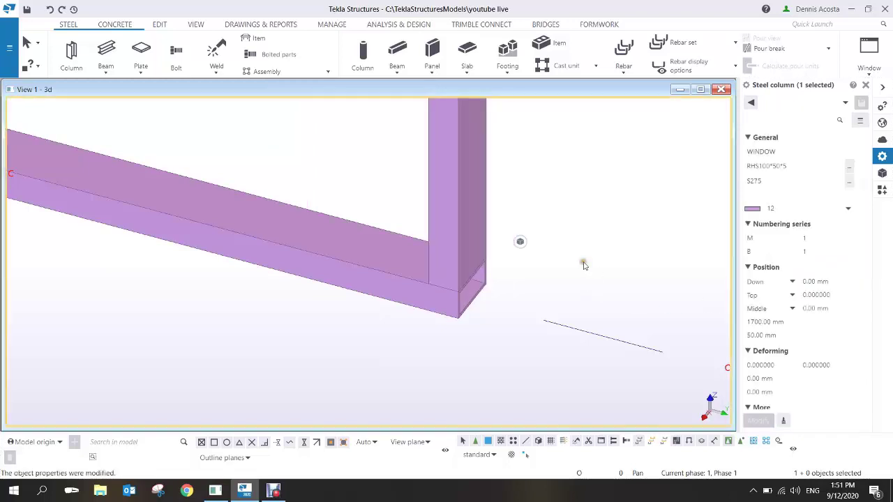
click(552, 319)
- Add the two vertical members and the upper beam to the lower beam's assembly
scroll(552, 319, down, 3)
mouse_move(517, 326)
ctrl+middle_down()
mouse_move(592, 237)
mouse_move(564, 234)
mouse_move(503, 278)
mouse_move(499, 293)
mouse_move(389, 274)
mouse_move(537, 266)
mouse_move(469, 295)
ctrl+middle_up()
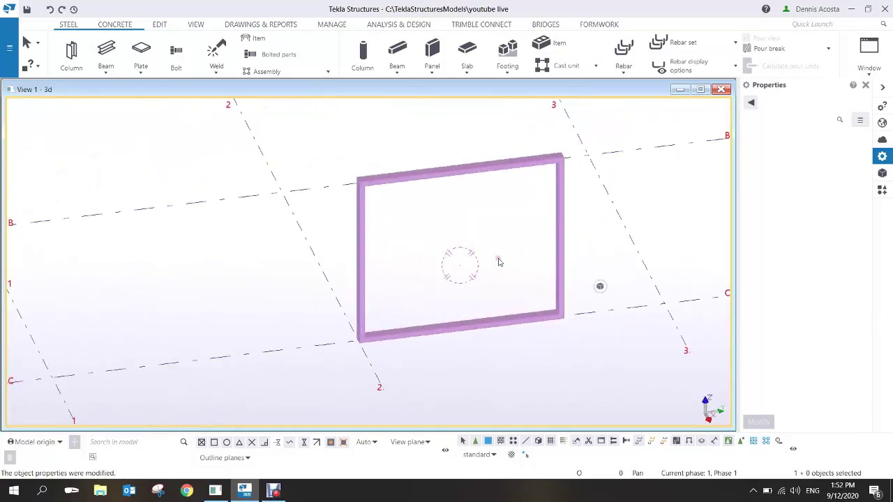
ctrl+middle_drag(451, 249, 342, 200)
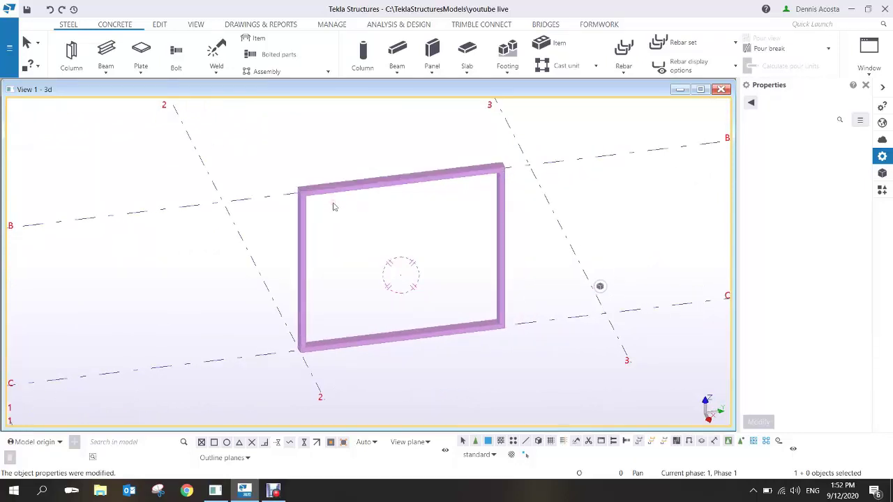
ctrl+middle_drag(311, 221, 433, 233)
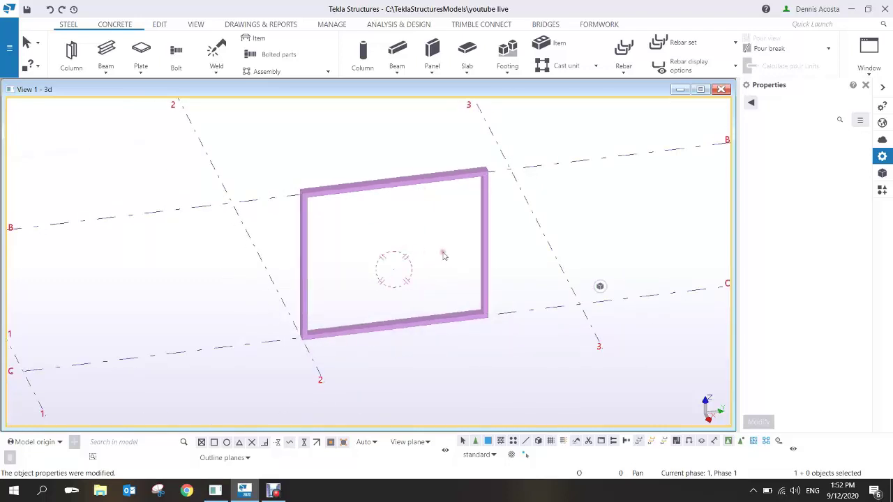
scroll(383, 233, up, 2)
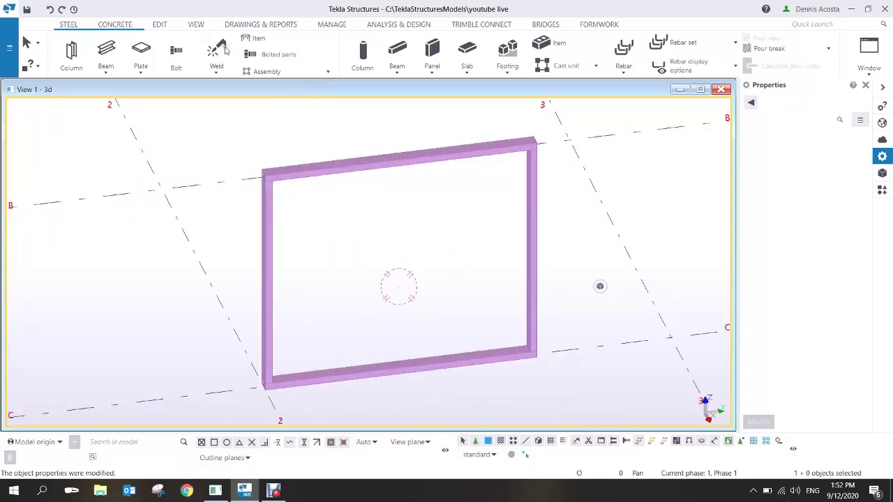
click(533, 209)
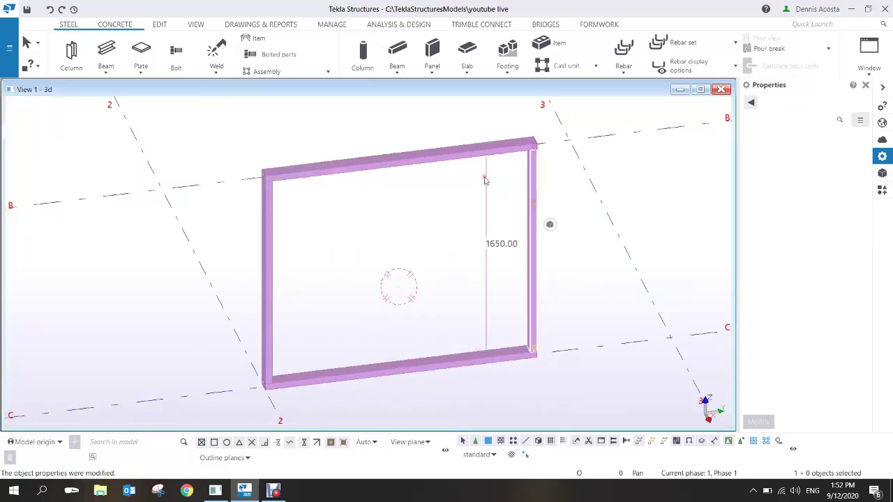
ctrl+click(432, 169)
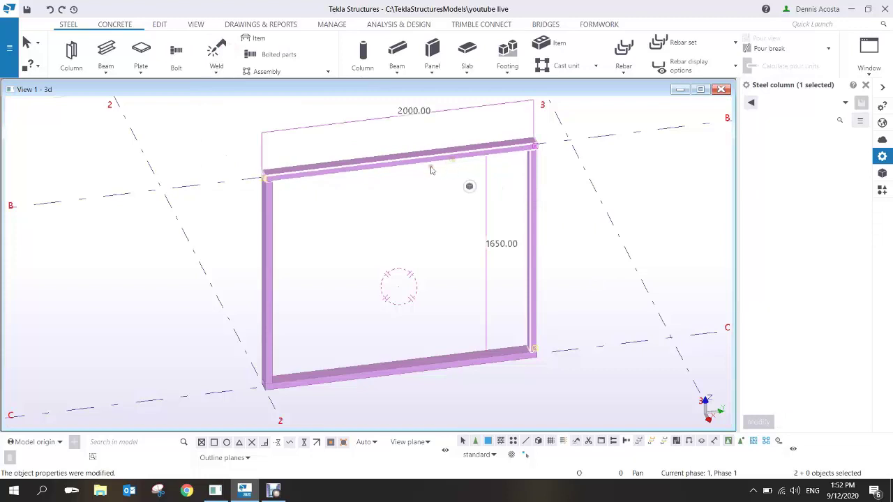
ctrl+click(270, 232)
right_click(274, 235)
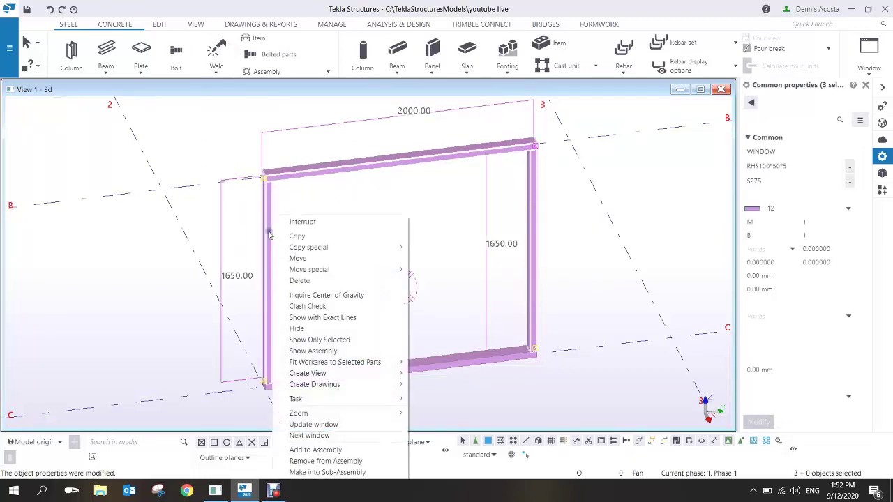
click(315, 450)
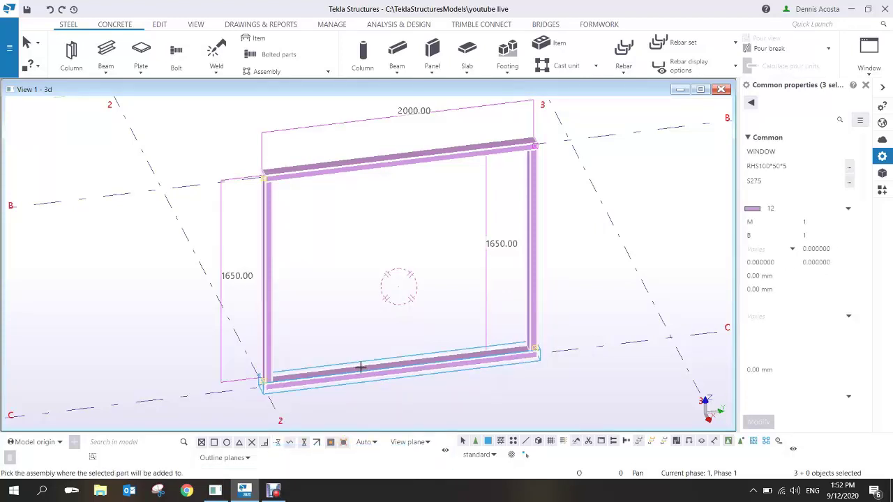
click(361, 367)
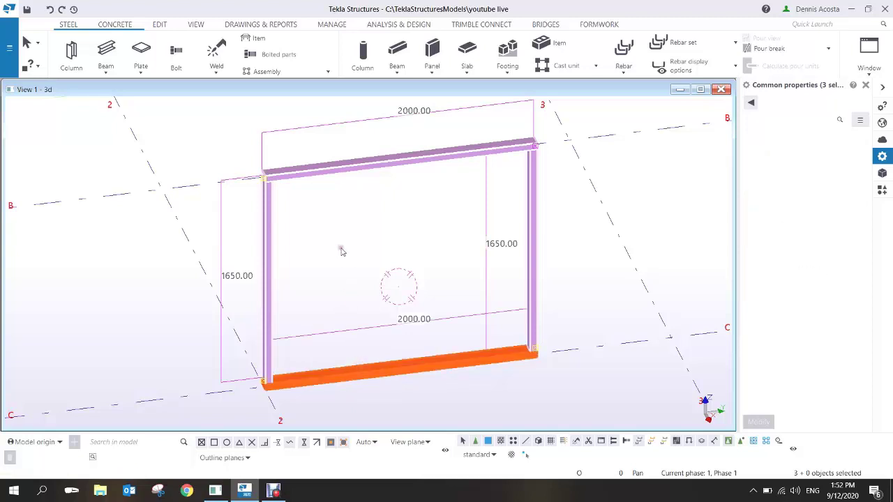
- Inquire the assembly that contains the lower beam and close the report
right_click(379, 370)
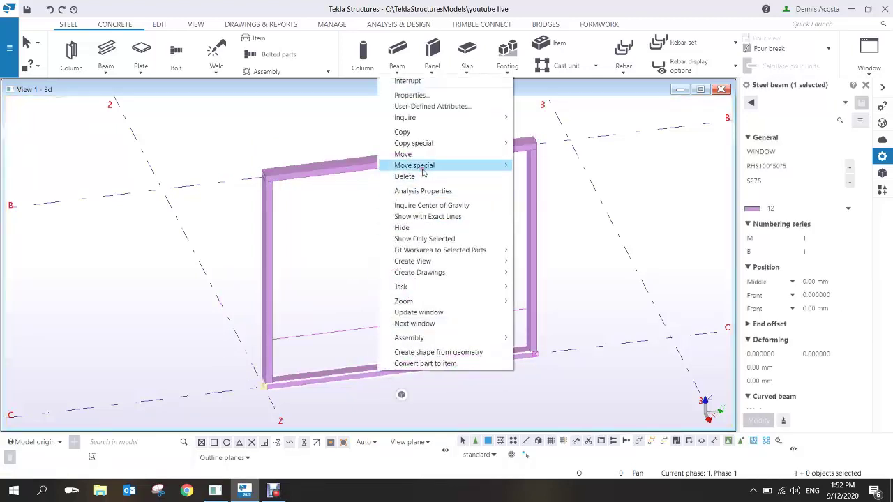
mouse_move(438, 118)
click(533, 132)
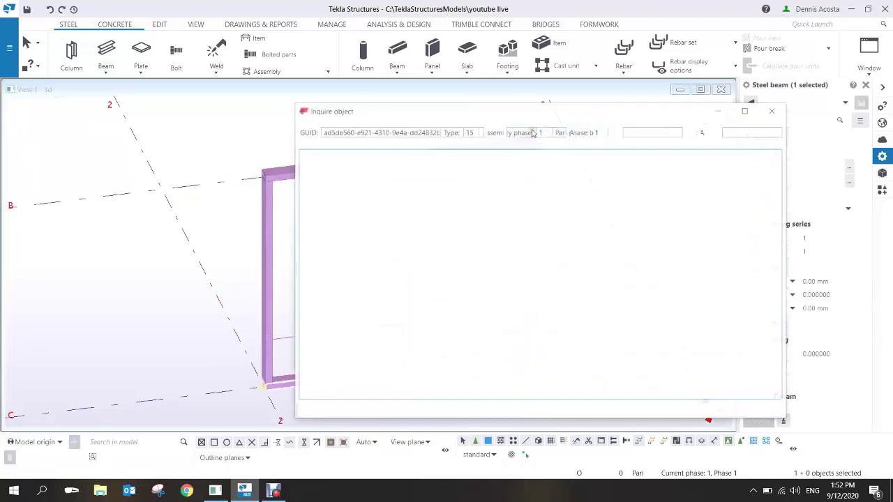
drag(465, 117, 429, 143)
click(736, 135)
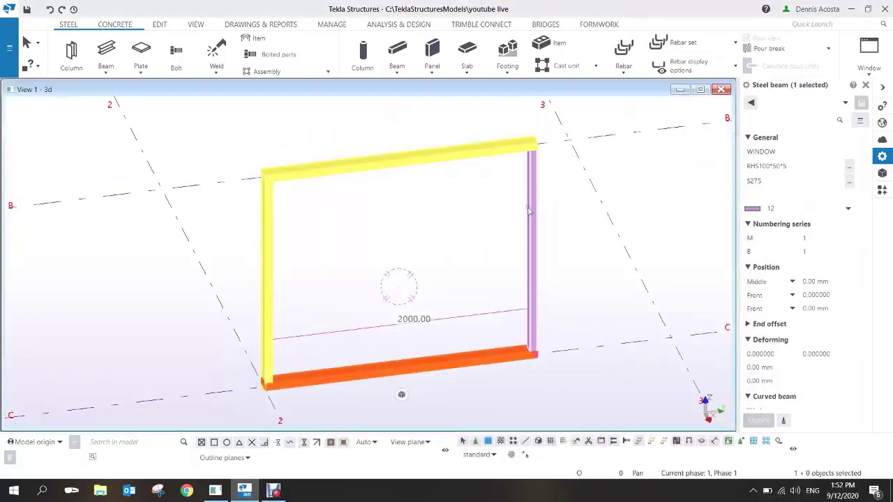
- Examine the joint between the vertical member and lower beam at gridline 2, and the whole frame from several angles
click(328, 295)
scroll(302, 342, down, 5)
scroll(298, 359, up, 8)
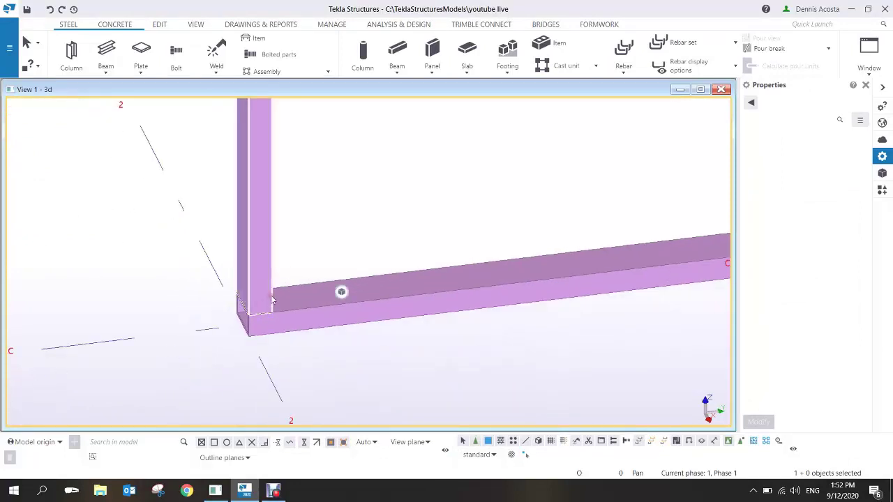
click(259, 304)
scroll(255, 279, up, 4)
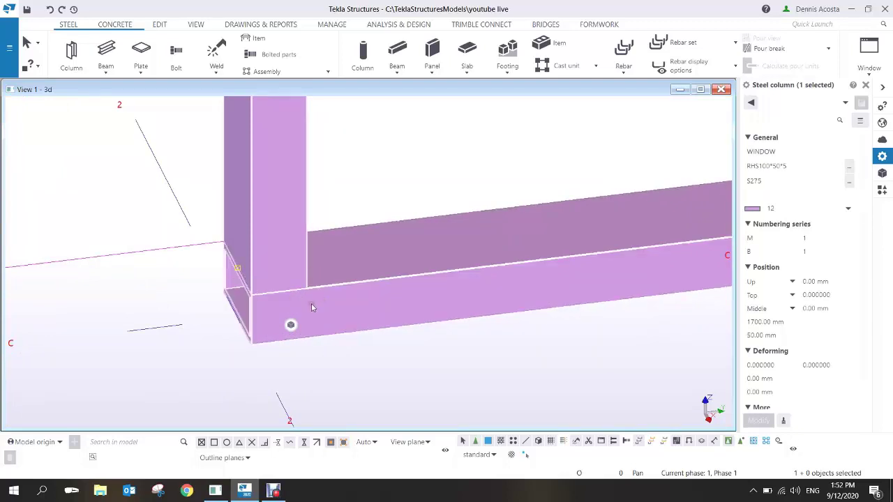
scroll(312, 307, down, 10)
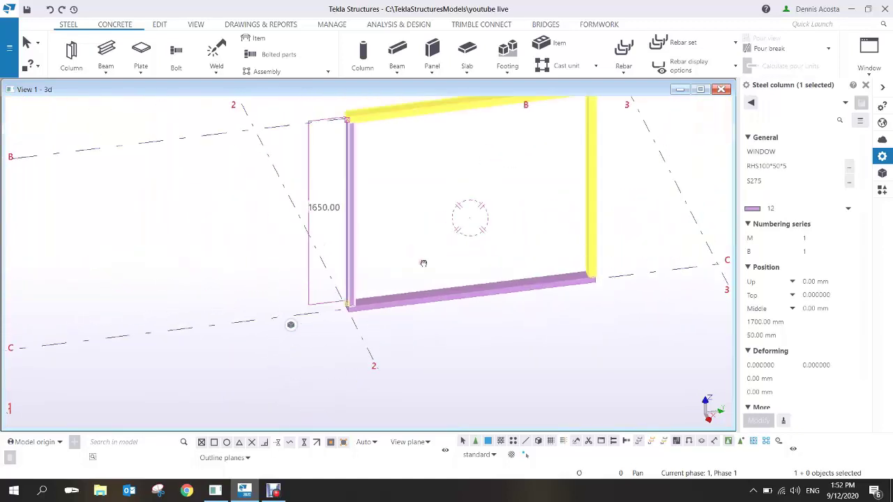
middle_drag(424, 251, 428, 295)
click(389, 182)
scroll(386, 178, down, 1)
mouse_move(374, 207)
ctrl+middle_down()
mouse_move(305, 214)
mouse_move(343, 217)
mouse_move(311, 211)
mouse_move(321, 251)
mouse_move(293, 251)
ctrl+middle_up()
scroll(293, 251, up, 2)
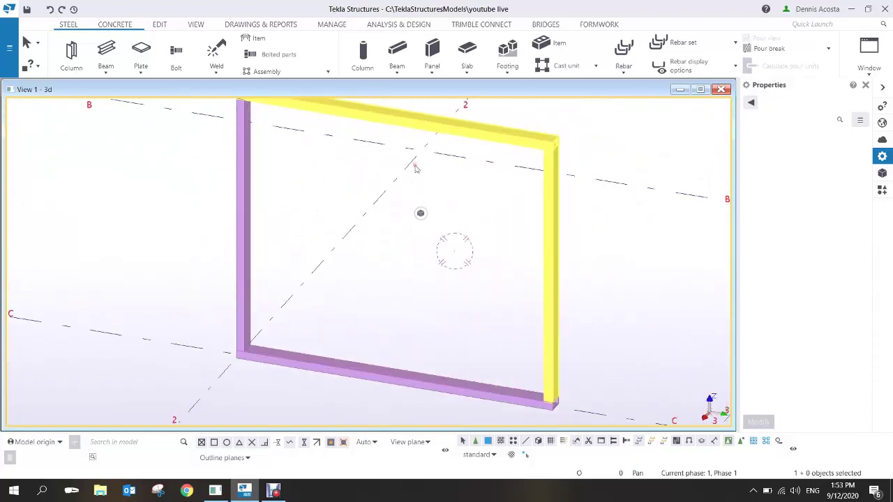
ctrl+middle_drag(406, 166, 350, 274)
mouse_move(347, 307)
ctrl+middle_down()
mouse_move(355, 253)
mouse_move(347, 269)
mouse_move(323, 279)
ctrl+middle_up()
scroll(313, 292, down, 4)
scroll(305, 265, up, 2)
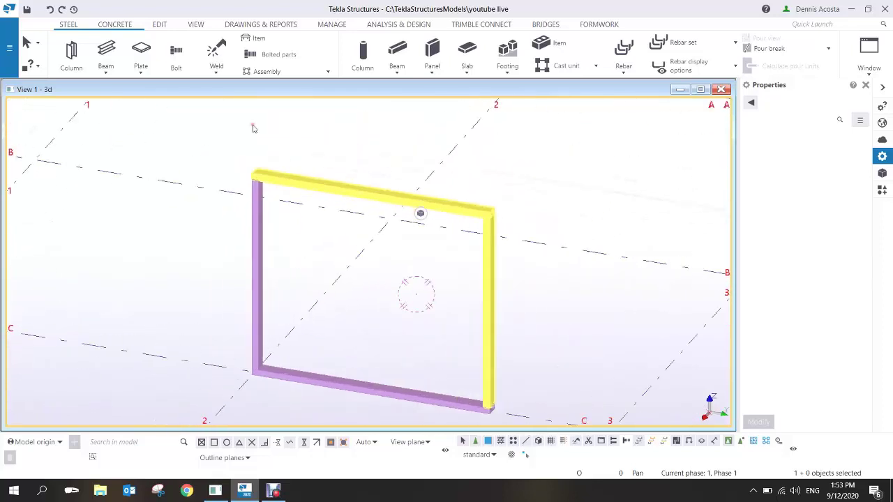
- Start a new steel beam with profile RHS50*25*3 and color class 11
click(107, 50)
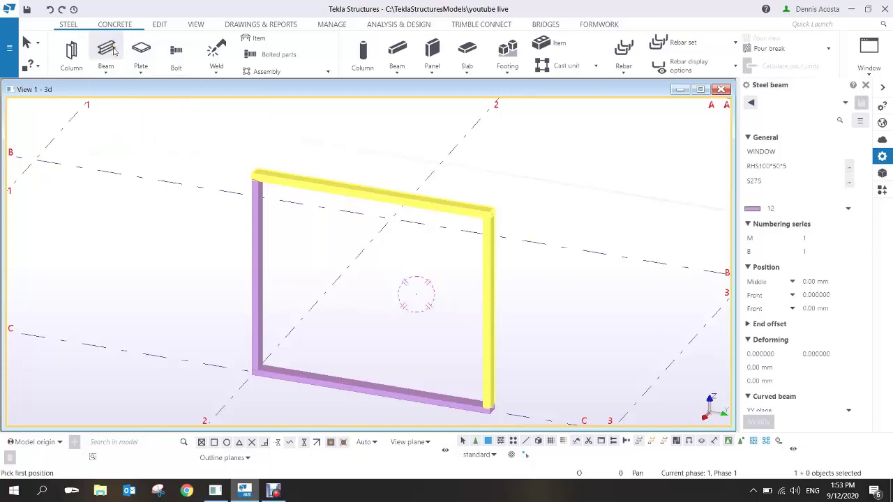
click(809, 152)
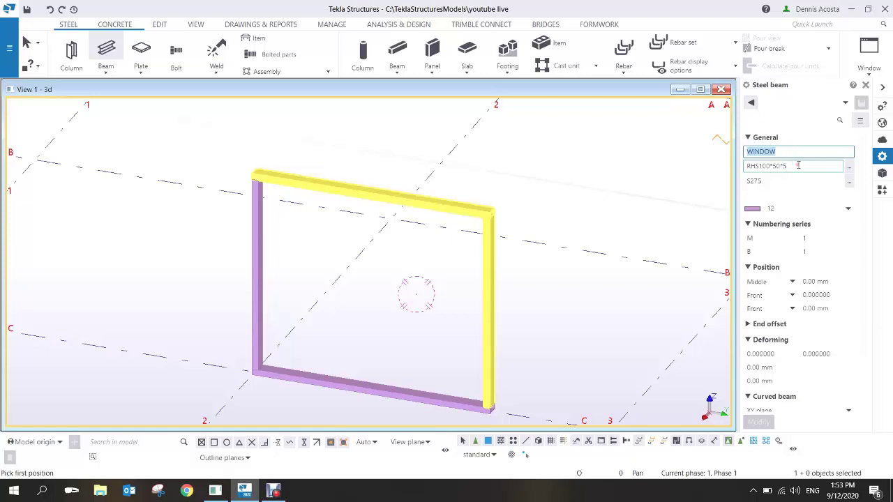
drag(760, 165, 808, 174)
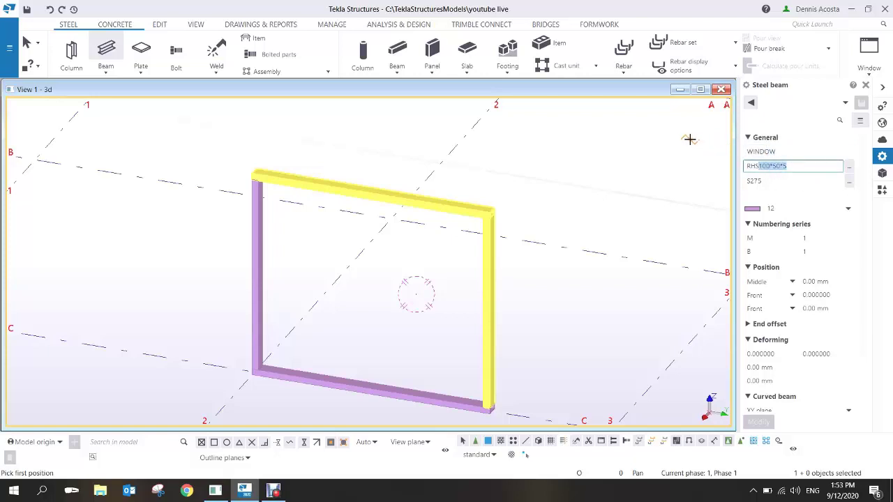
text(50)
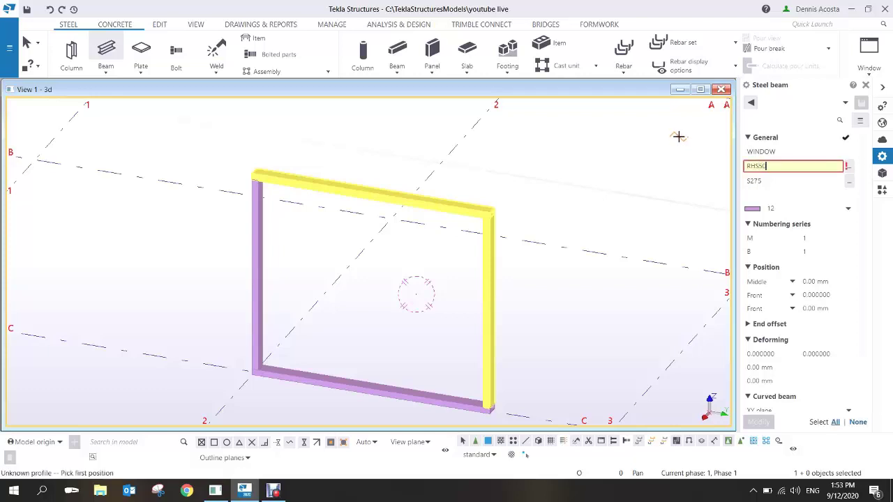
text(*25*3)
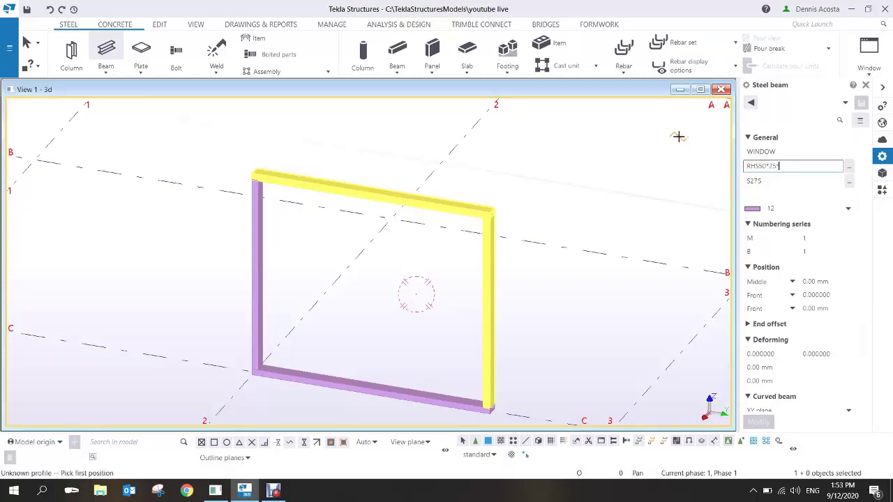
click(849, 209)
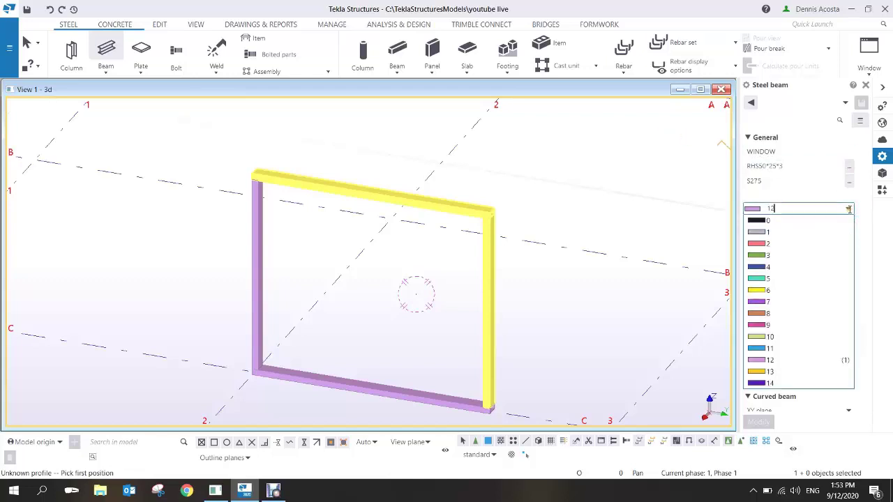
click(768, 349)
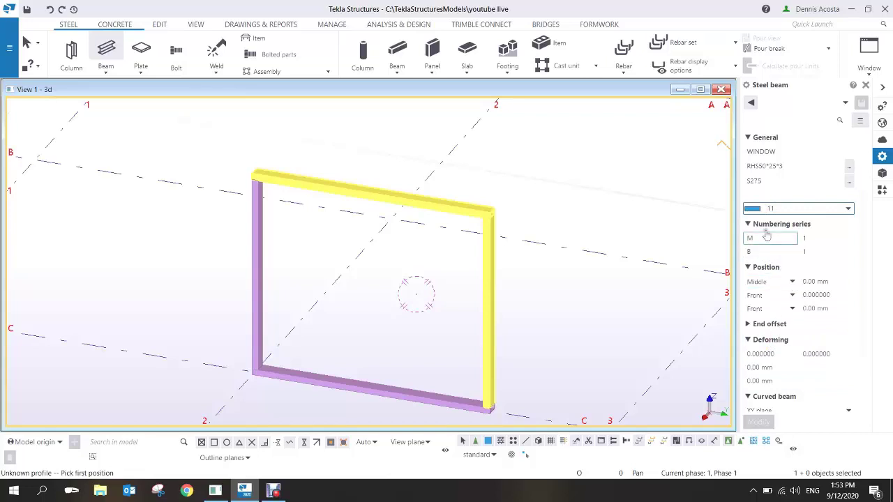
- Place a 1650 mm vertical member along the inner face of the gridline 2 upright, between the midpoints of its lower and upper inner edges
scroll(341, 335, up, 10)
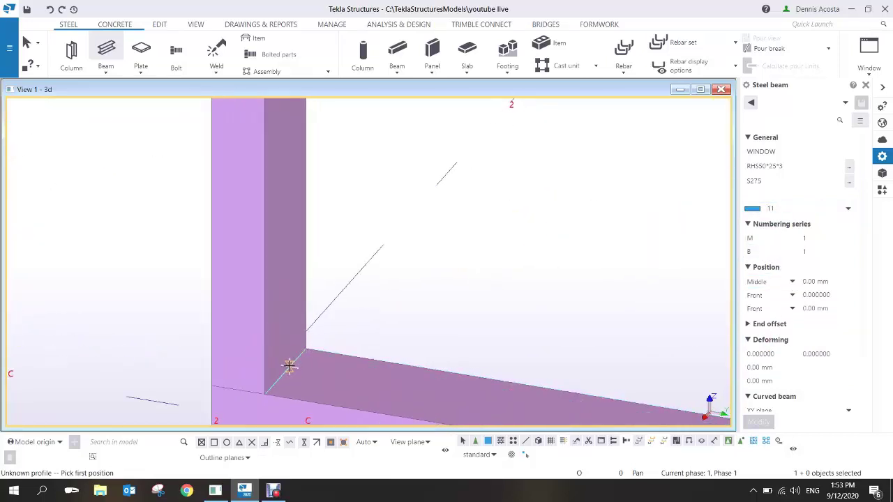
click(286, 370)
scroll(328, 274, down, 6)
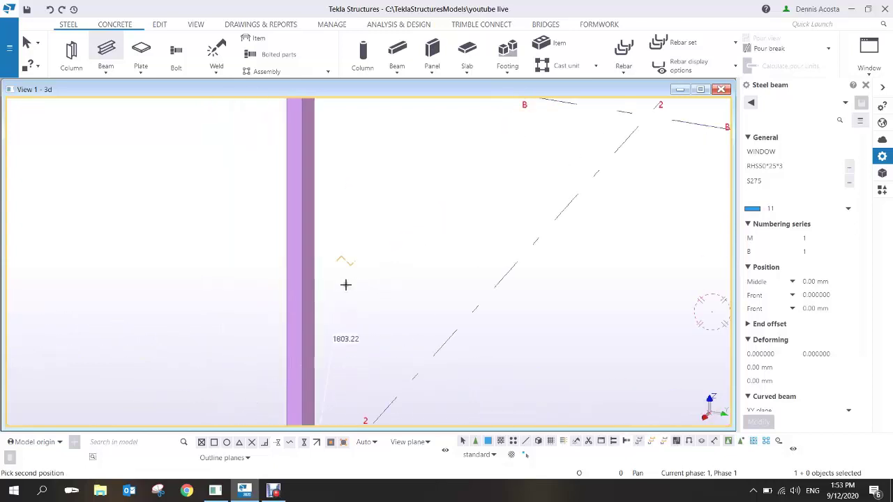
middle_drag(331, 249, 327, 340)
middle_drag(298, 265, 280, 196)
ctrl+middle_drag(283, 234, 280, 235)
scroll(275, 195, up, 5)
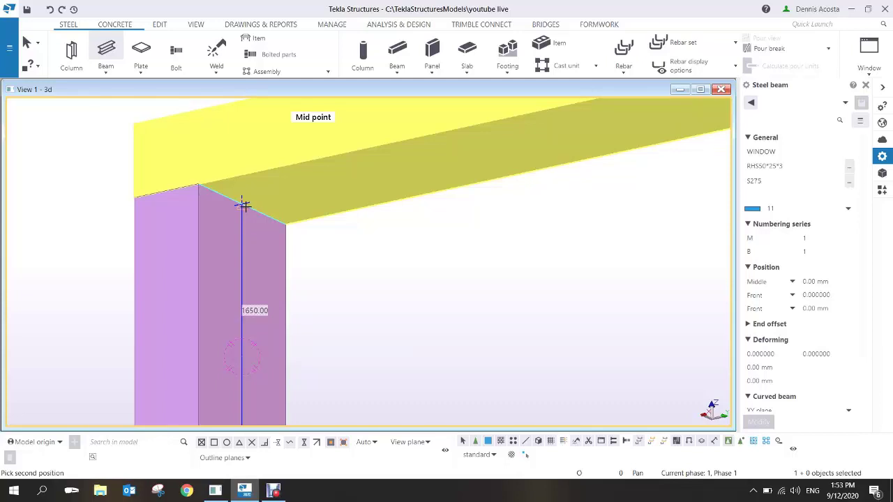
click(243, 205)
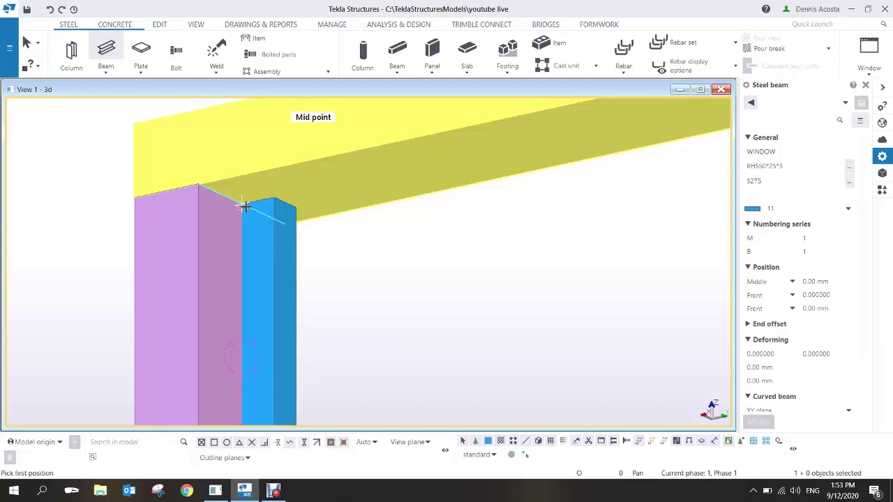
scroll(323, 244, down, 1)
right_click(324, 244)
click(335, 251)
scroll(300, 263, down, 1)
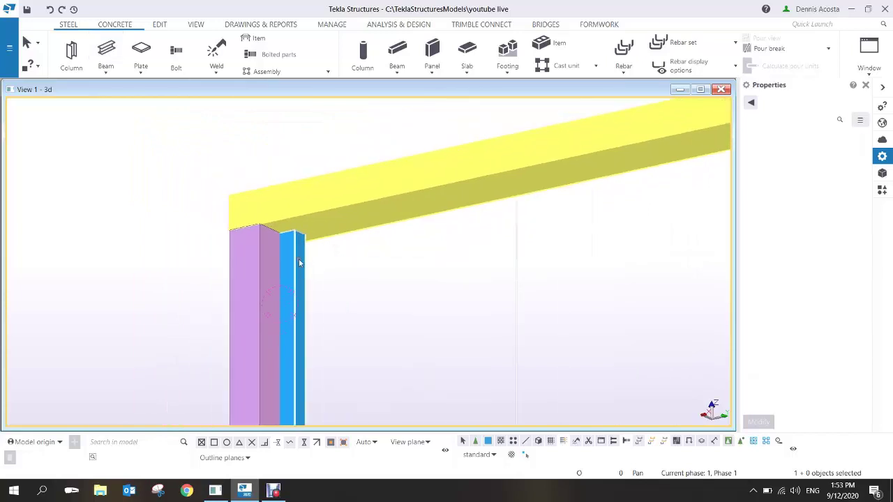
- Set the new inner vertical member's rotation to Top and apply the change
mouse_move(294, 270)
ctrl+middle_down()
mouse_move(203, 286)
mouse_move(255, 295)
mouse_move(260, 276)
ctrl+middle_up()
click(299, 264)
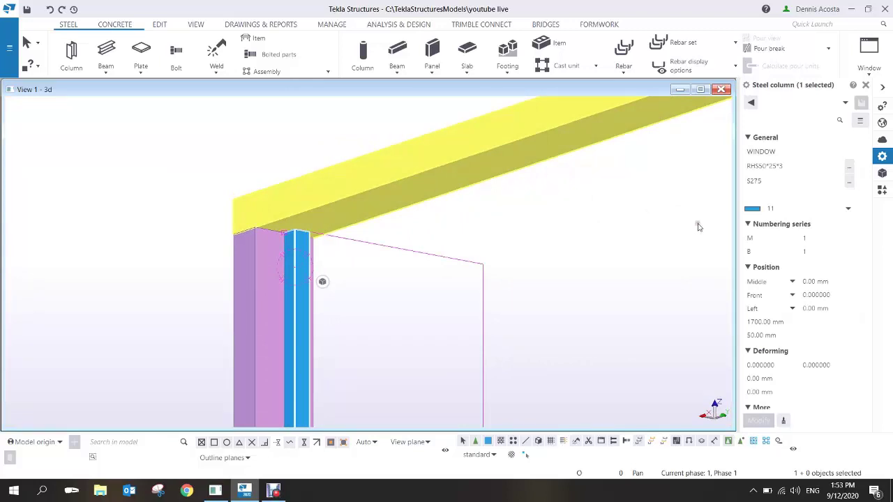
click(793, 296)
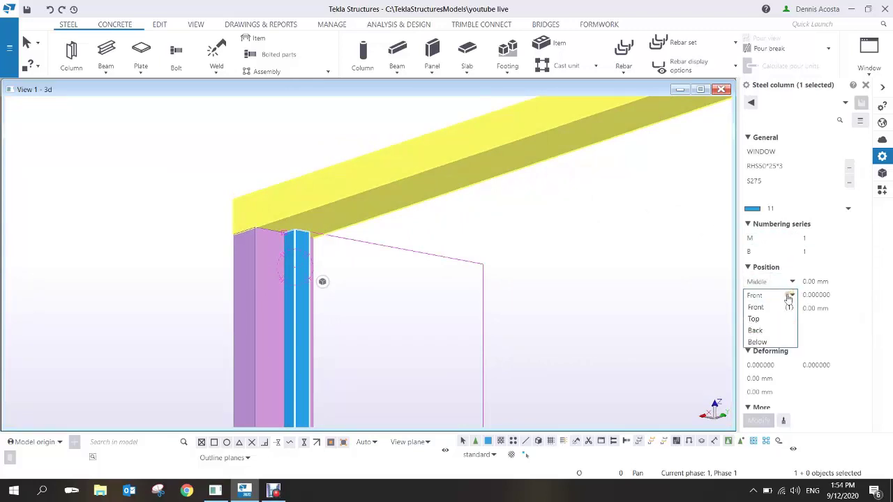
click(770, 317)
click(759, 421)
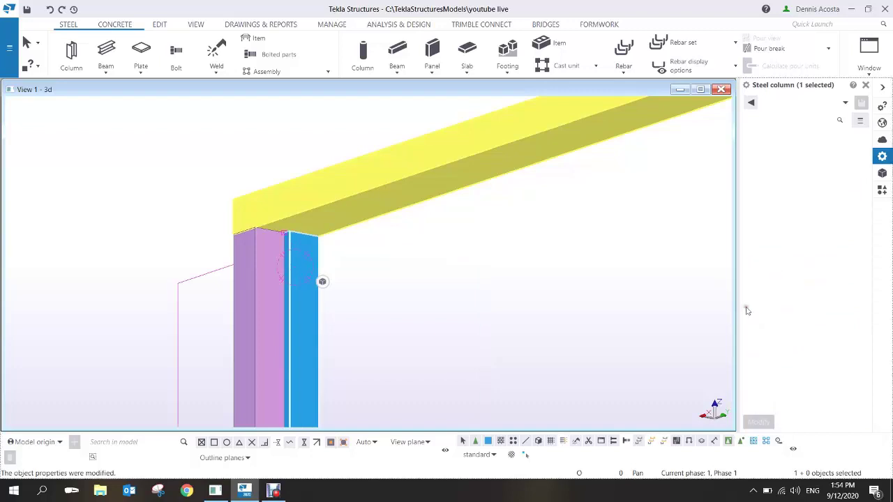
- Set the inner vertical member's vertical position to Up and apply the change
click(764, 284)
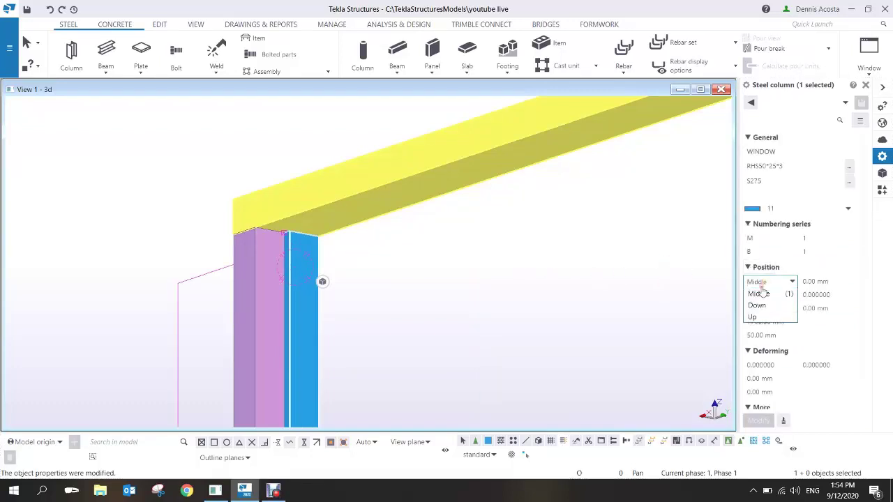
click(762, 305)
middle_click(749, 297)
click(764, 282)
click(761, 316)
key(Return)
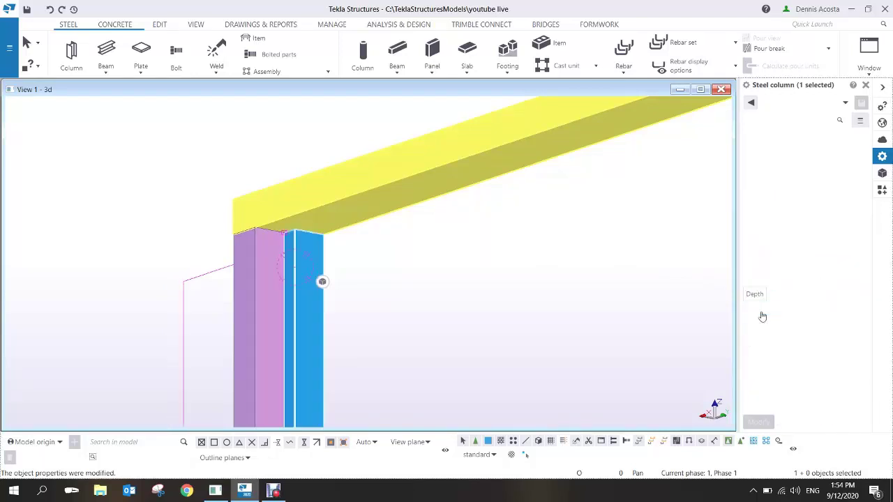
- Set the inner vertical member's horizontal position to Middle and apply the change
click(753, 309)
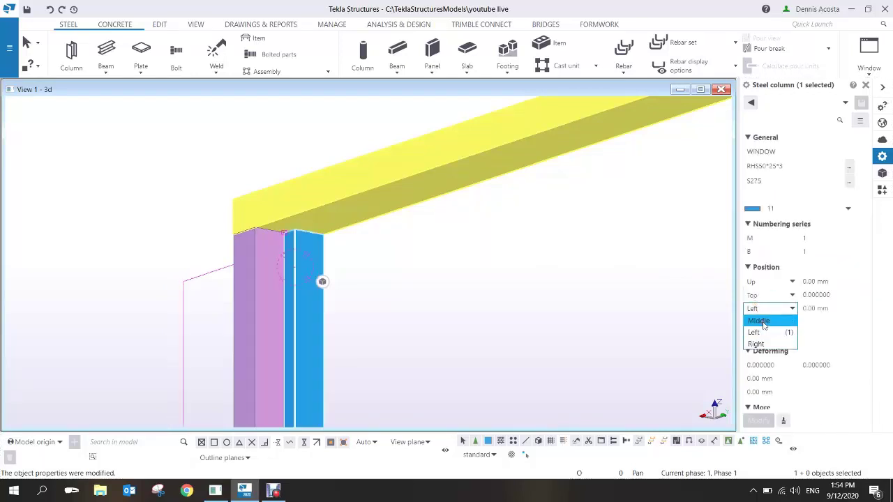
click(760, 321)
key(Return)
click(444, 277)
scroll(279, 286, down, 3)
scroll(281, 278, up, 5)
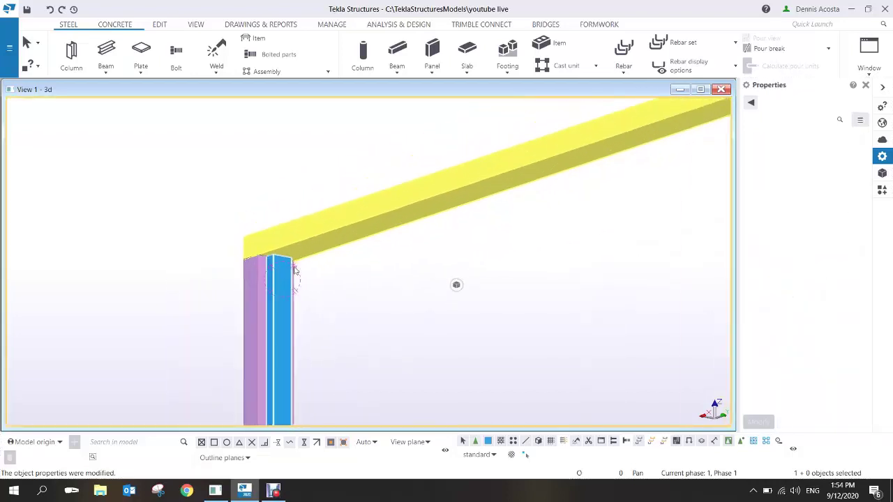
- Examine how the inner vertical member sits against the frame's upright and upper beam from several angles
ctrl+middle_drag(268, 273, 277, 259)
ctrl+middle_drag(358, 254, 268, 249)
click(281, 244)
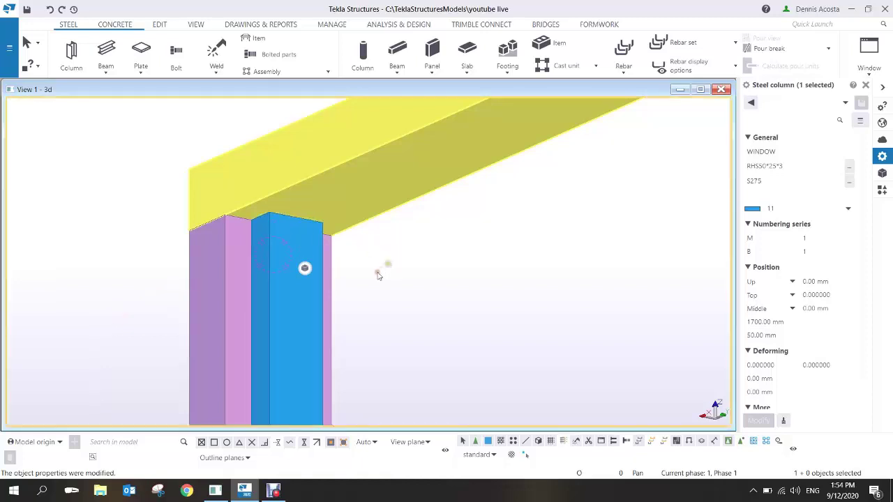
scroll(376, 273, down, 3)
mouse_move(351, 300)
ctrl+middle_down()
mouse_move(344, 313)
mouse_move(334, 307)
mouse_move(243, 349)
mouse_move(286, 328)
mouse_move(421, 300)
mouse_move(411, 301)
mouse_move(384, 259)
mouse_move(403, 240)
mouse_move(409, 265)
mouse_move(313, 261)
mouse_move(335, 293)
mouse_move(349, 353)
mouse_move(403, 387)
mouse_move(390, 390)
ctrl+middle_up()
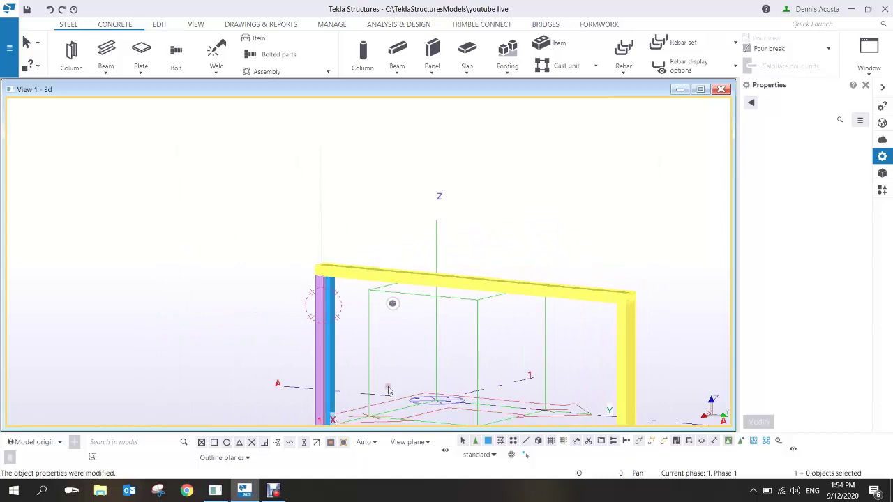
ctrl+middle_drag(352, 356, 340, 294)
scroll(335, 293, up, 5)
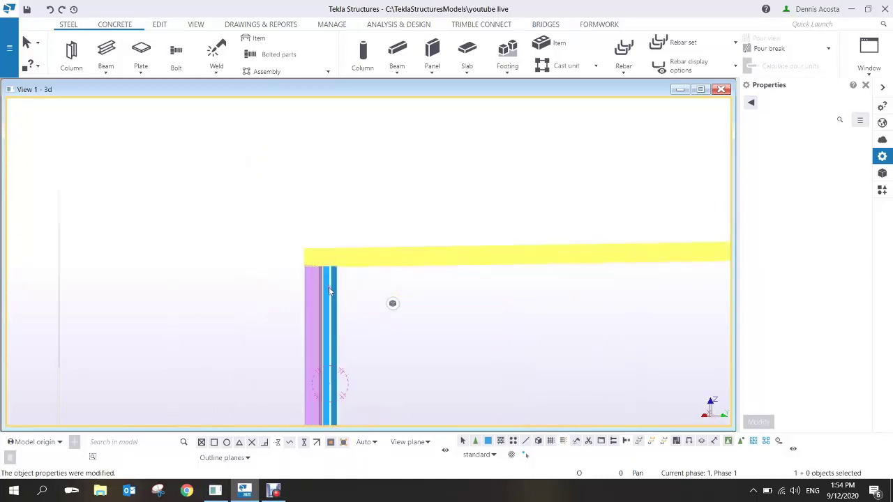
- Copy the inner vertical member along the lower beam, from the frame's inner corner at gridline 2 to a freely chosen point on the beam edge
middle_drag(301, 329, 320, 181)
middle_drag(306, 325, 313, 241)
middle_drag(316, 369, 327, 189)
scroll(328, 350, up, 2)
ctrl+middle_drag(329, 349, 282, 248)
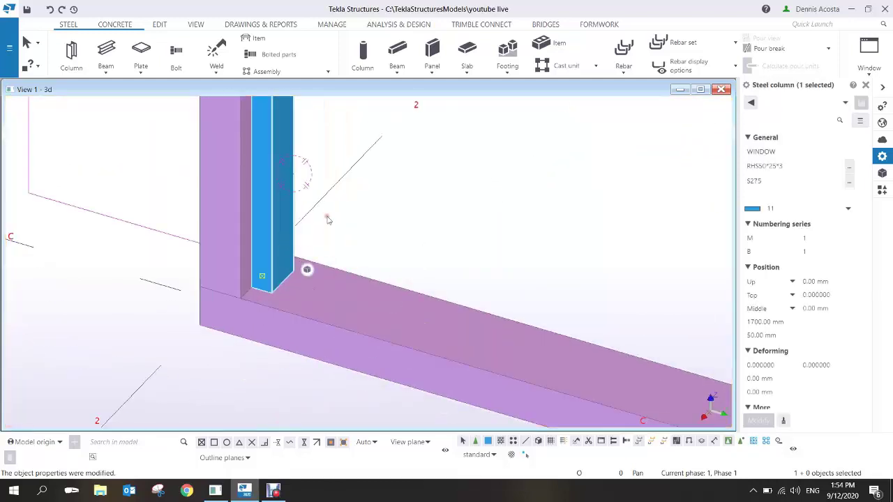
right_click(334, 185)
click(374, 241)
click(241, 298)
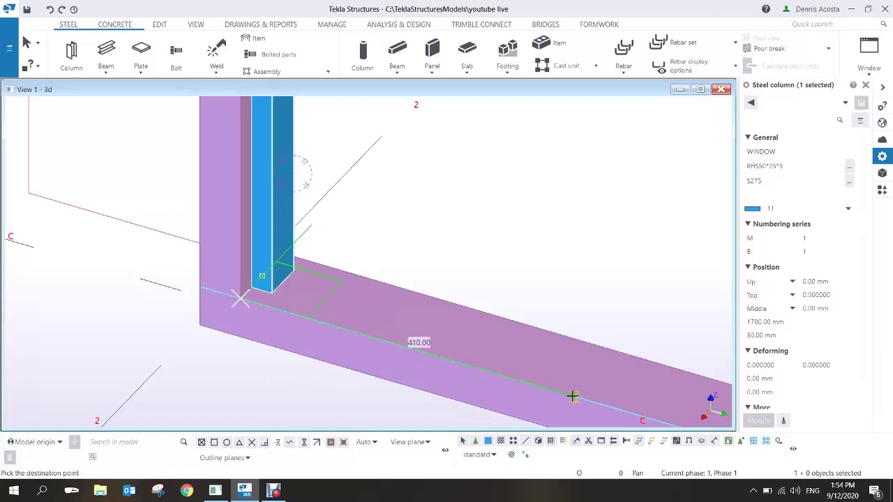
middle_drag(584, 402, 413, 333)
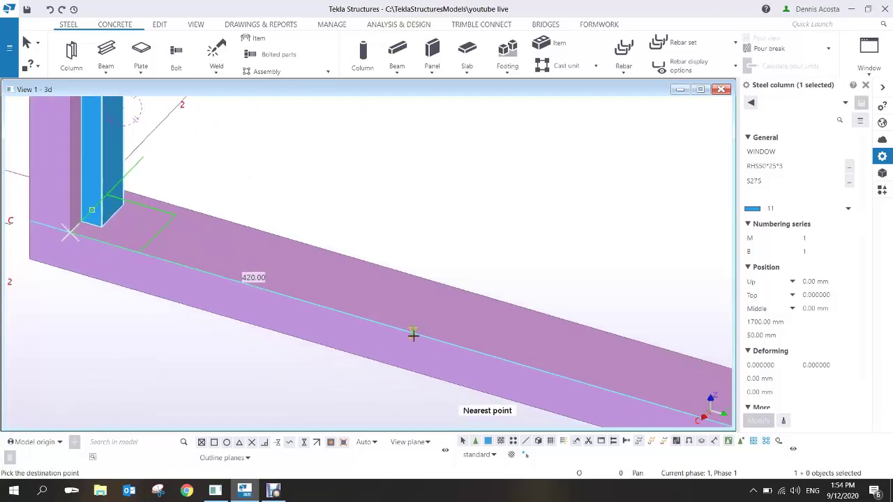
click(511, 365)
right_click(494, 255)
click(504, 268)
- Try the Front rotation on the copied inner vertical member and undo the change
scroll(538, 259, down, 3)
mouse_move(538, 259)
ctrl+middle_down()
mouse_move(522, 251)
mouse_move(467, 259)
mouse_move(514, 225)
mouse_move(496, 234)
mouse_move(550, 226)
ctrl+middle_up()
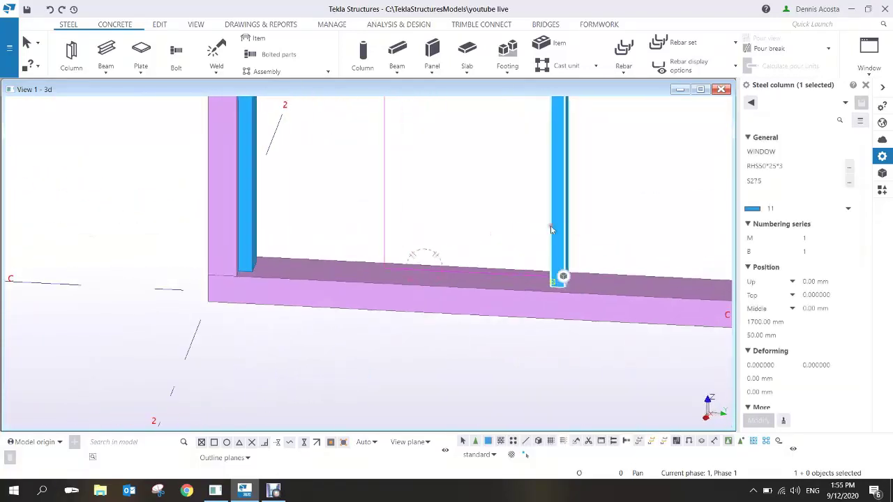
click(757, 308)
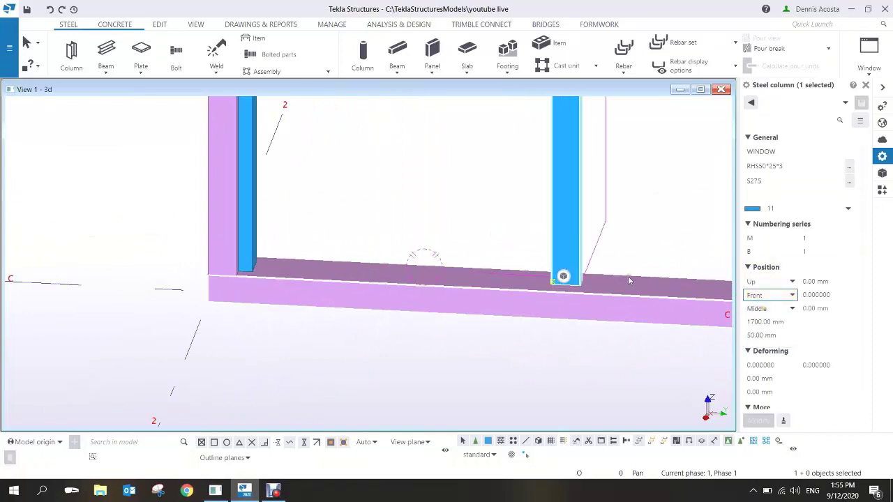
click(781, 296)
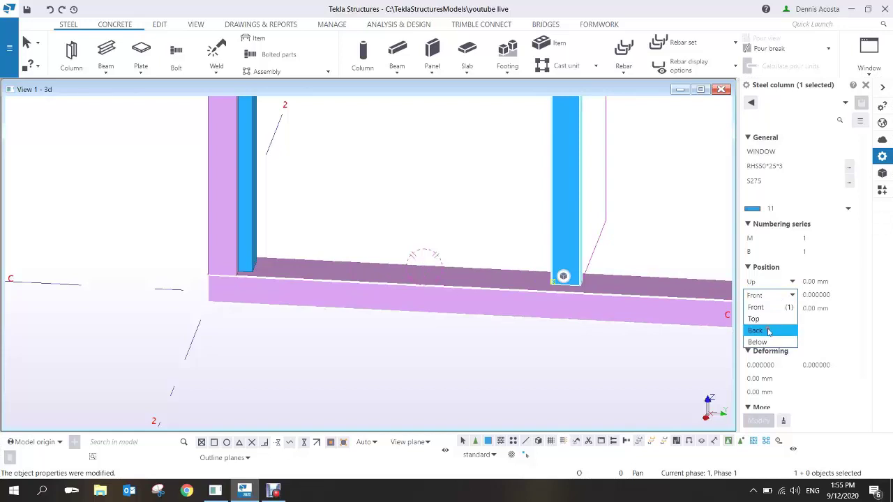
click(660, 235)
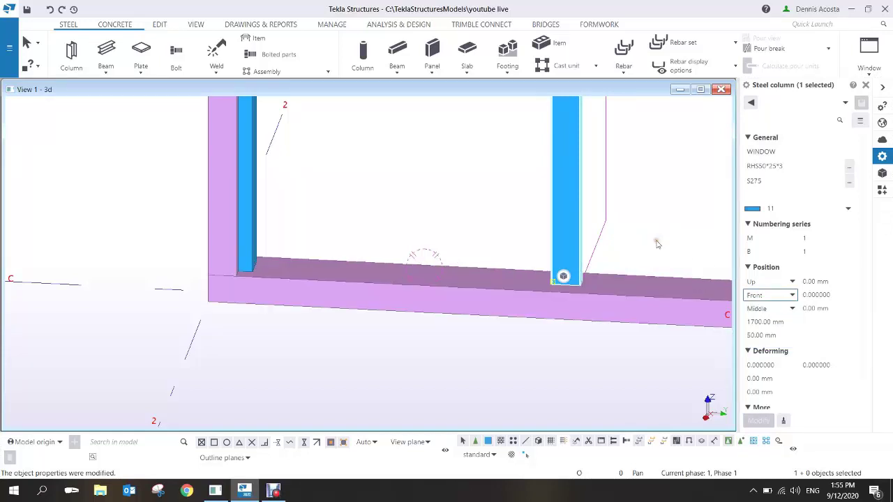
middle_drag(560, 228, 536, 228)
key(ctrl+z)
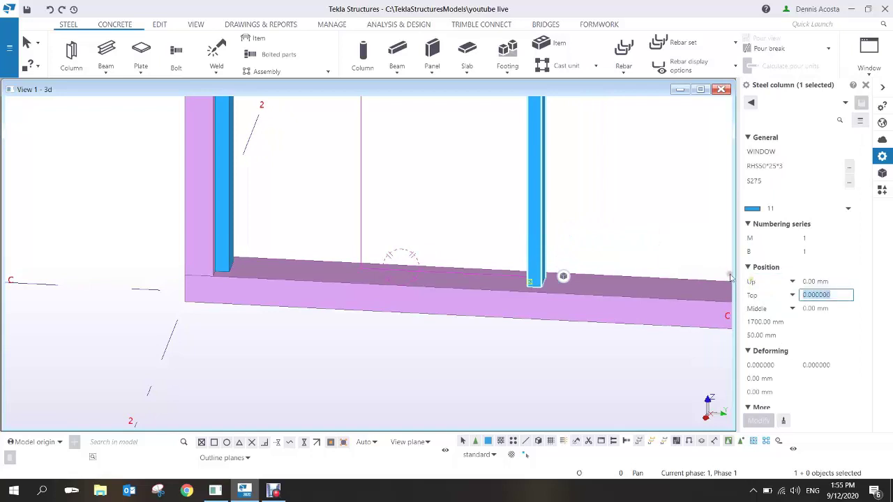
- Set the copied inner vertical member's vertical position to Down and rotation to Below
key(Return)
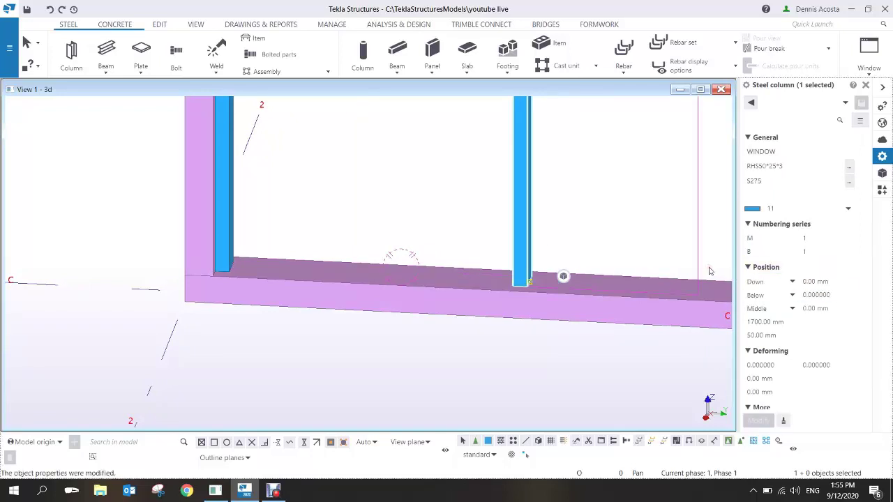
click(501, 250)
scroll(501, 249, down, 2)
scroll(495, 253, up, 3)
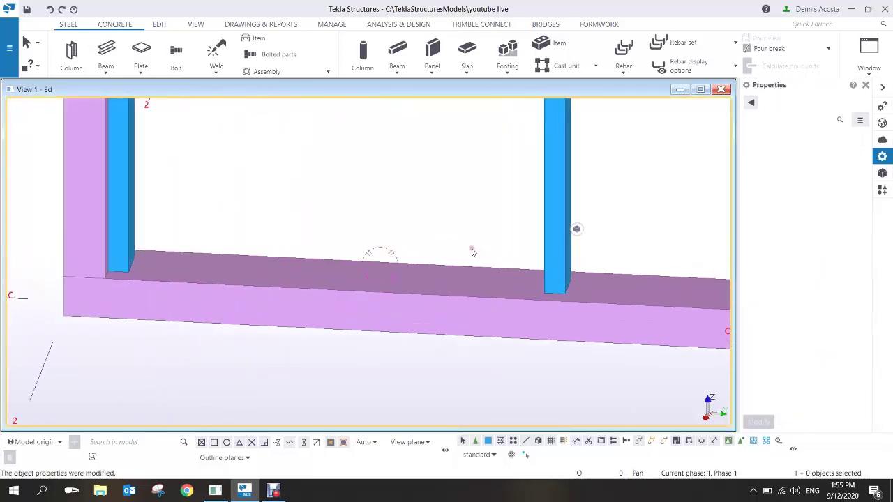
- Show parts as transparent and model an RHS50*25*3 beam between the midpoints of the two inner vertical members' facing bottom edges
scroll(468, 255, down, 1)
scroll(304, 242, up, 1)
scroll(304, 242, up, 1)
scroll(317, 298, up, 1)
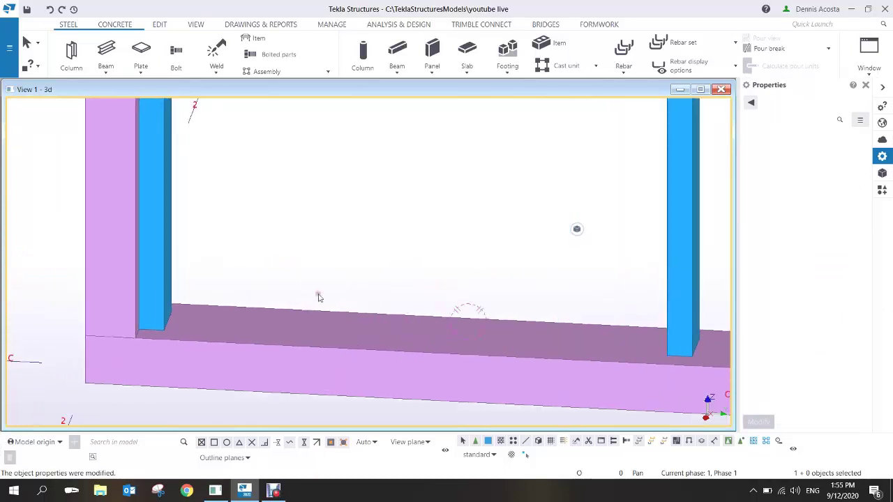
scroll(247, 288, up, 1)
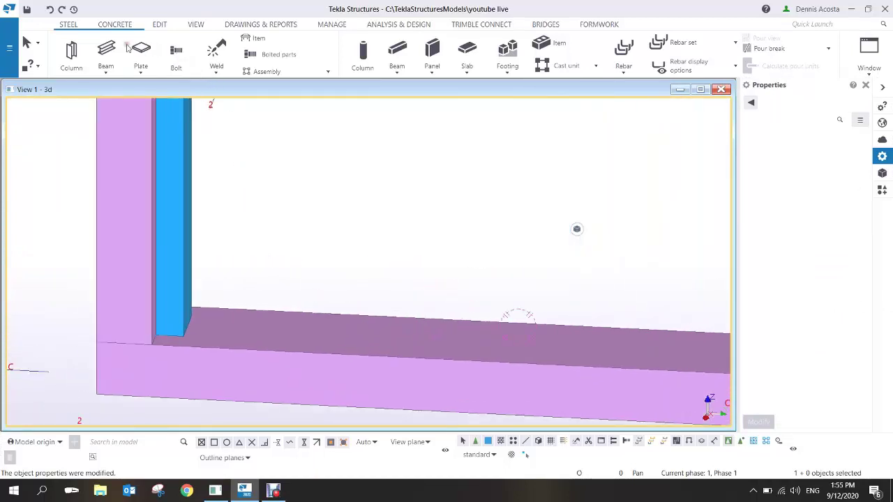
click(107, 58)
scroll(183, 313, down, 1)
scroll(193, 315, up, 2)
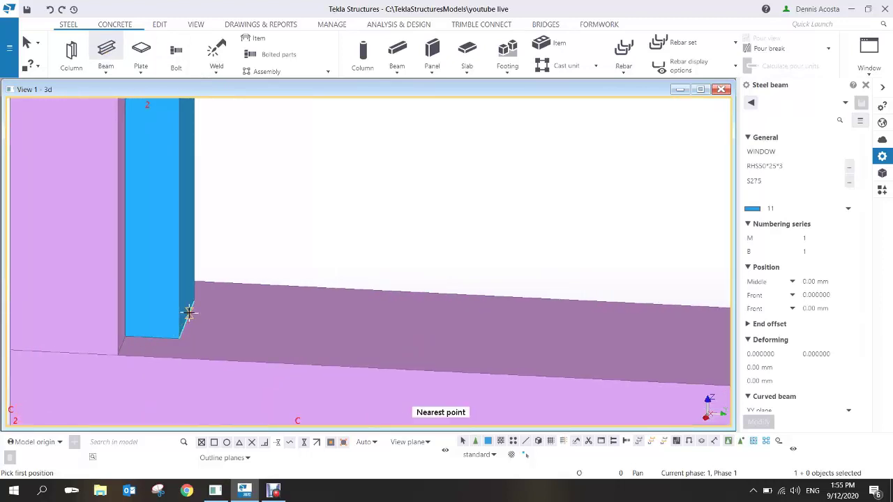
key(ctrl+2)
ctrl+middle_drag(194, 315, 162, 325)
scroll(200, 318, up, 2)
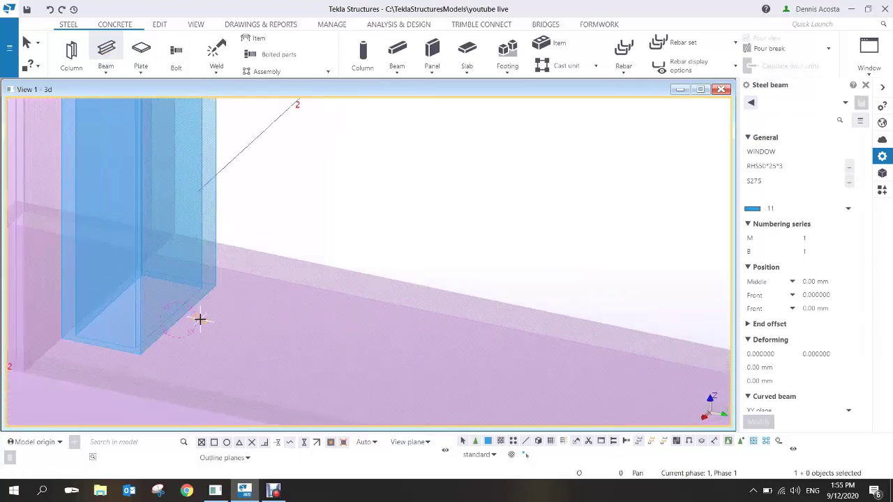
scroll(230, 325, down, 5)
ctrl+middle_drag(243, 321, 404, 310)
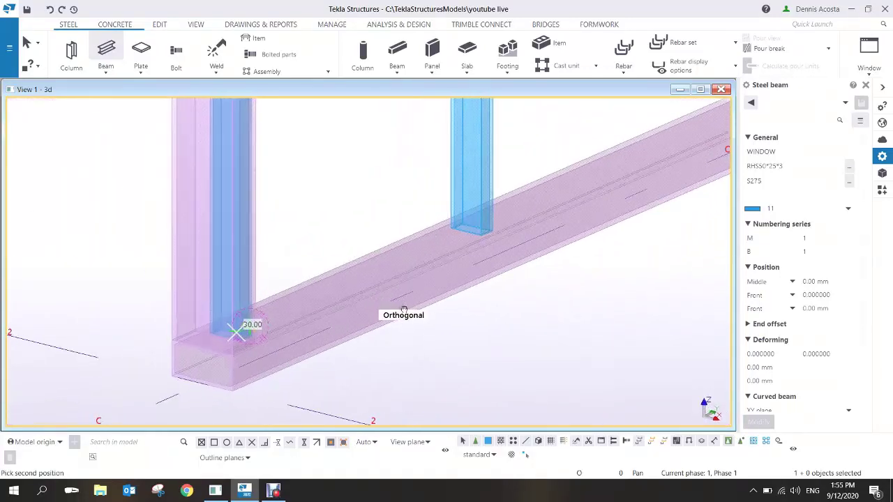
scroll(474, 229, up, 5)
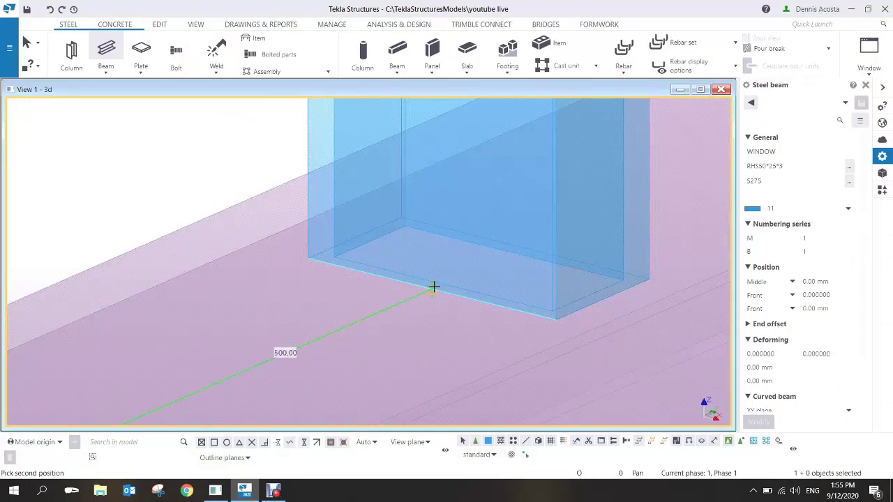
click(433, 288)
scroll(351, 287, down, 3)
right_click(308, 207)
click(317, 212)
- Model an RHS50*25*3 beam under the upper frame beam, between the midpoints of the two inner vertical members' facing top edges
scroll(344, 259, down, 4)
ctrl+middle_drag(355, 286, 325, 295)
scroll(331, 289, down, 5)
middle_drag(313, 227, 374, 335)
scroll(328, 205, up, 5)
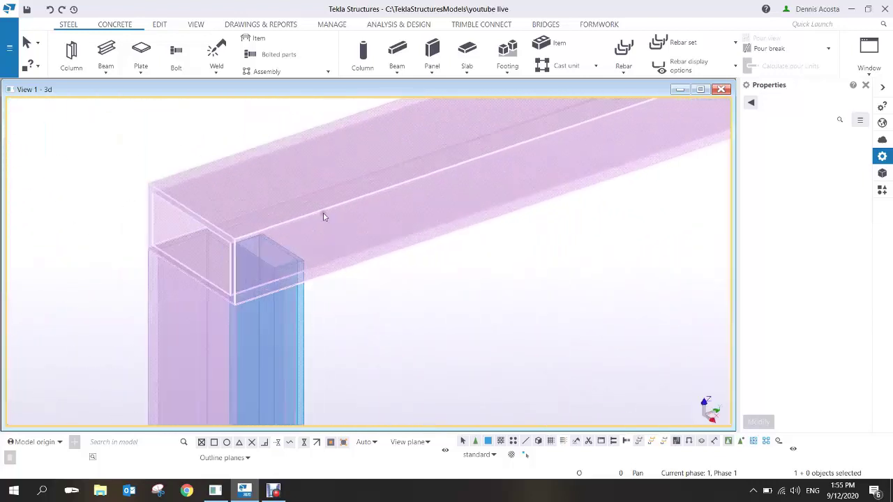
click(106, 50)
scroll(280, 247, up, 3)
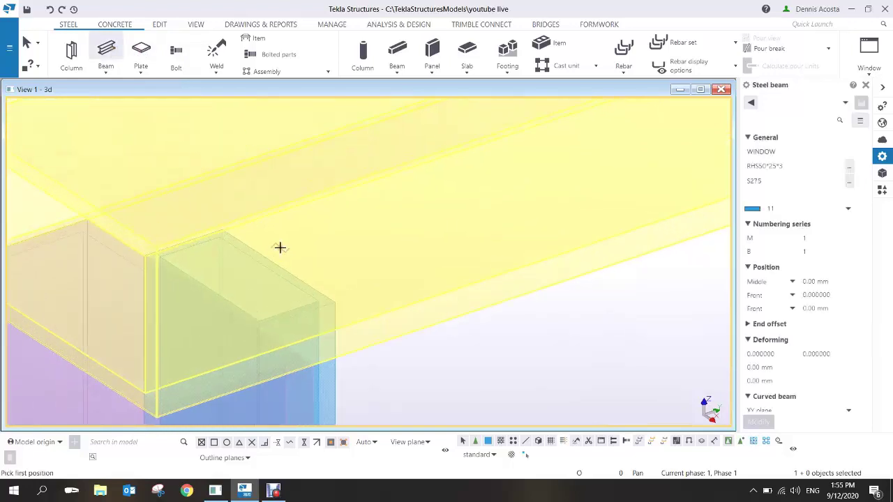
click(277, 262)
scroll(355, 272, down, 4)
middle_drag(712, 160, 411, 268)
scroll(452, 255, up, 2)
middle_drag(662, 169, 391, 241)
scroll(447, 216, up, 2)
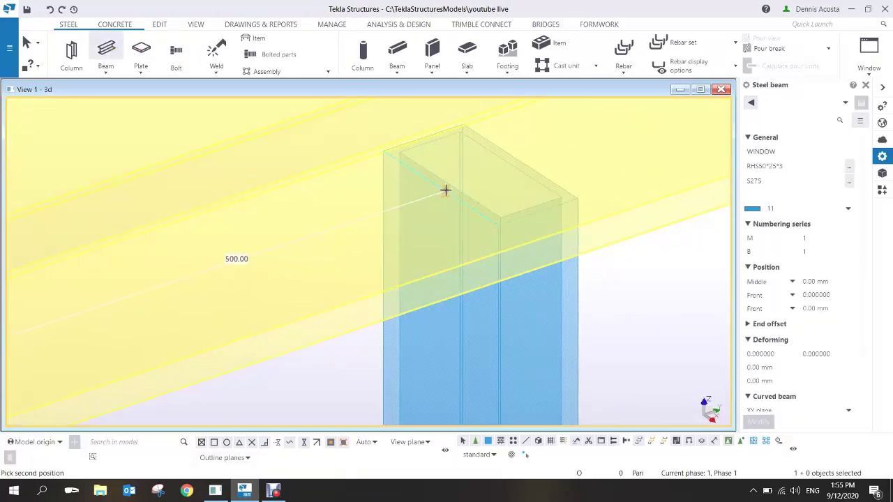
click(438, 187)
scroll(422, 218, down, 2)
right_click(431, 222)
click(443, 225)
- Set the depth position of the upper inner horizontal member to Behind
click(445, 203)
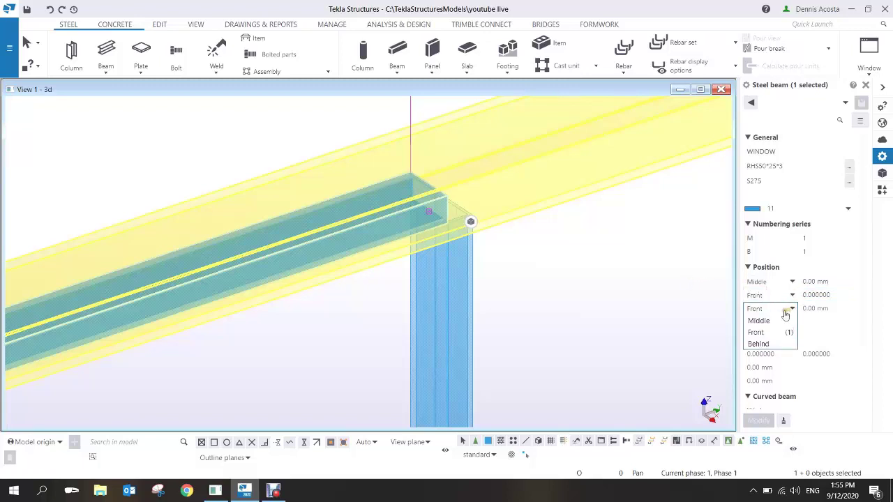
click(759, 343)
middle_click(670, 315)
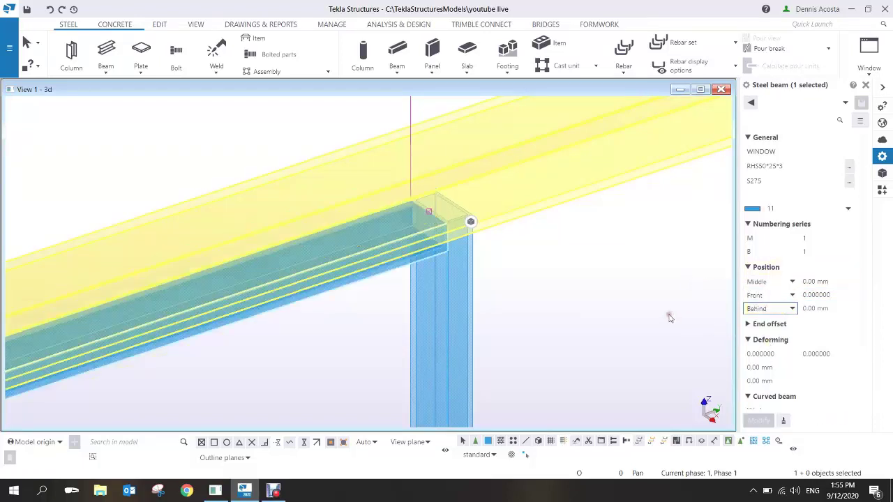
- Examine how the upper inner horizontal member fits between the vertical members and the frame's upper beam from several angles
scroll(544, 304, down, 3)
mouse_move(457, 309)
ctrl+middle_down()
mouse_move(417, 265)
mouse_move(475, 287)
mouse_move(489, 281)
mouse_move(473, 267)
mouse_move(296, 265)
mouse_move(510, 274)
ctrl+middle_up()
scroll(476, 286, down, 3)
scroll(296, 266, down, 2)
scroll(448, 285, down, 1)
ctrl+middle_drag(395, 282, 393, 327)
scroll(449, 284, up, 4)
scroll(397, 322, up, 1)
scroll(400, 313, down, 1)
scroll(390, 233, up, 1)
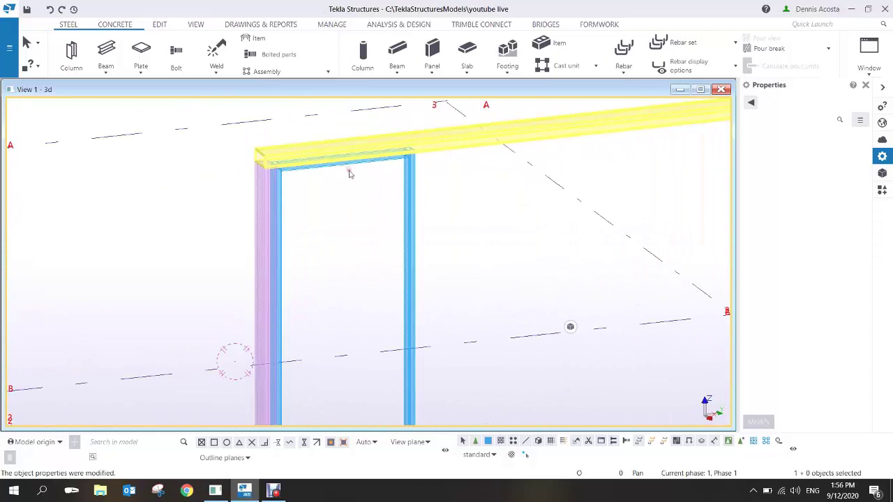
scroll(349, 182, down, 1)
ctrl+middle_drag(338, 315, 323, 301)
middle_drag(267, 302, 383, 293)
scroll(341, 268, up, 3)
ctrl+middle_click(342, 265)
key(ctrl+p)
middle_drag(286, 307, 482, 210)
scroll(471, 218, down, 2)
ctrl+middle_drag(418, 266, 370, 220)
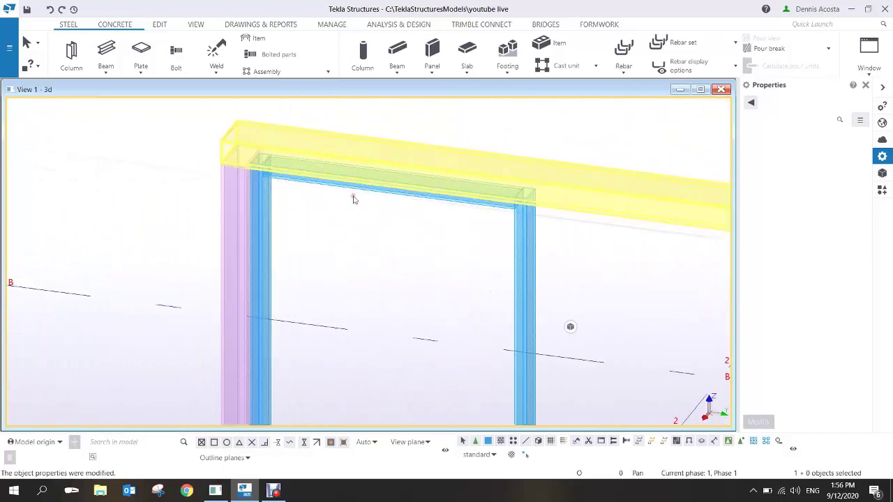
- Linearly copy the upper inner horizontal member once with dX 0, dY 0 and dZ -1000 mm
click(359, 194)
right_click(358, 194)
mouse_move(400, 254)
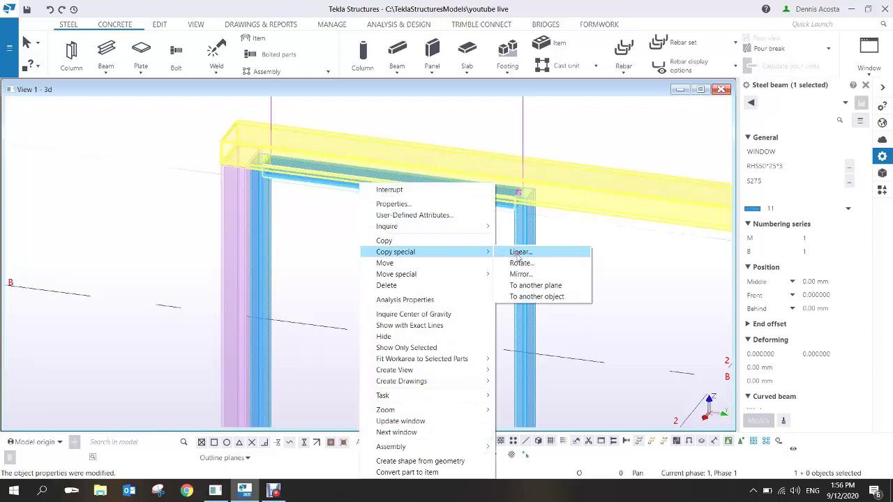
click(517, 253)
middle_drag(416, 305, 379, 222)
scroll(393, 240, down, 3)
scroll(396, 244, down, 2)
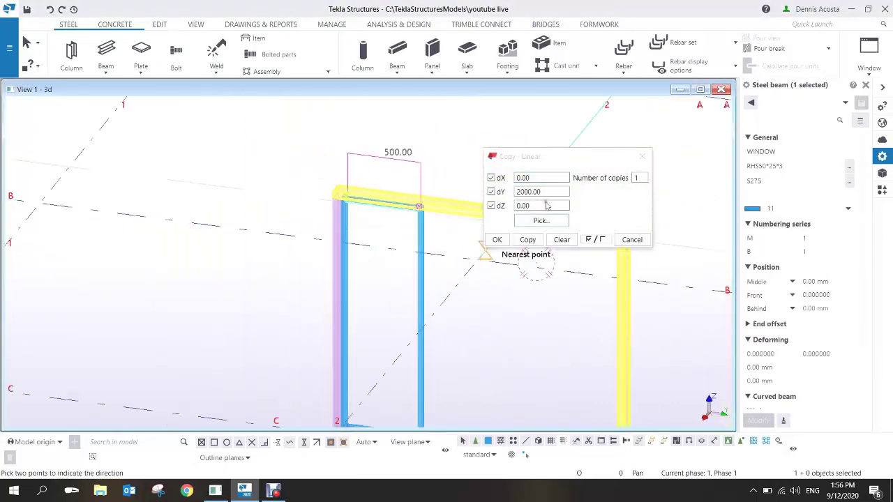
click(562, 235)
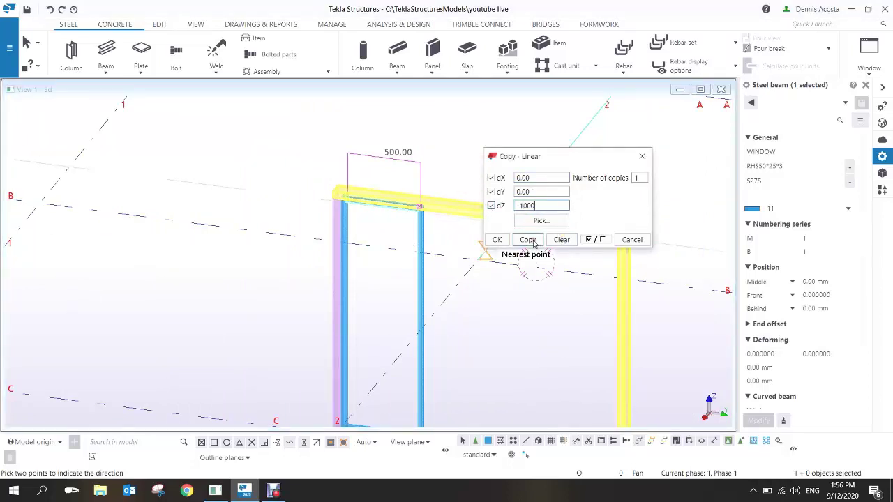
click(497, 240)
right_click(393, 272)
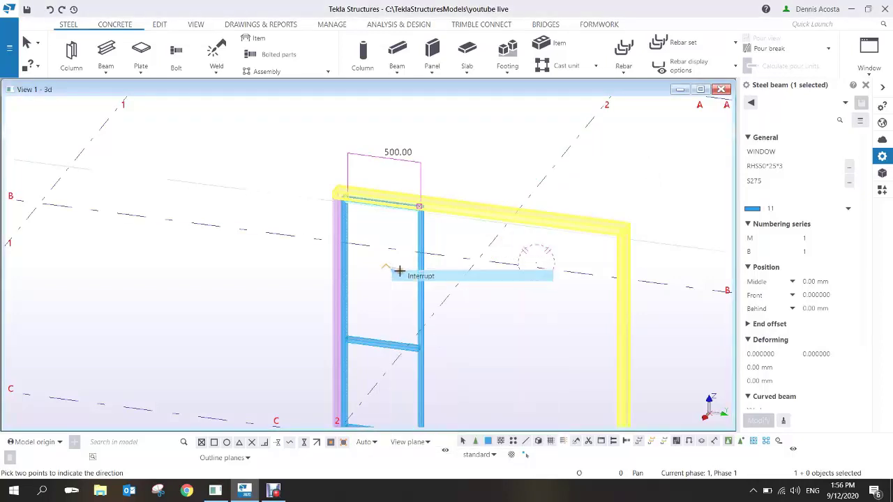
- Set the depth position of the copied intermediate horizontal member to Middle
scroll(349, 363, up, 5)
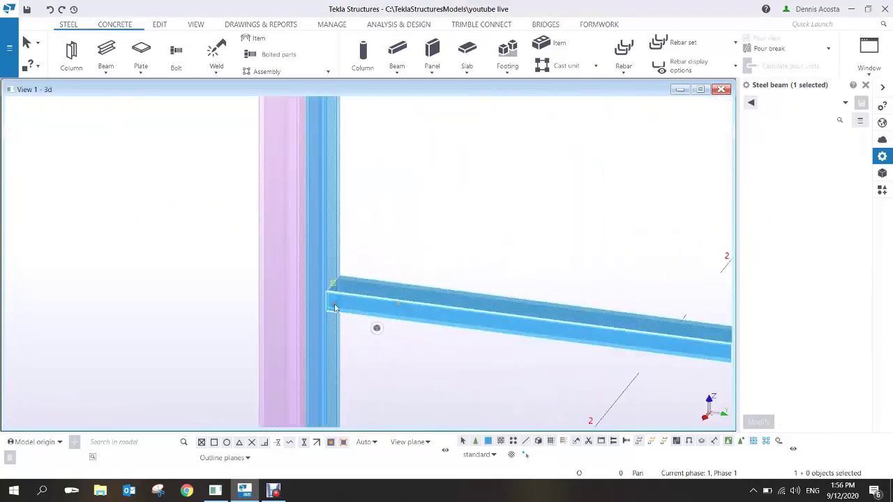
scroll(333, 303, up, 5)
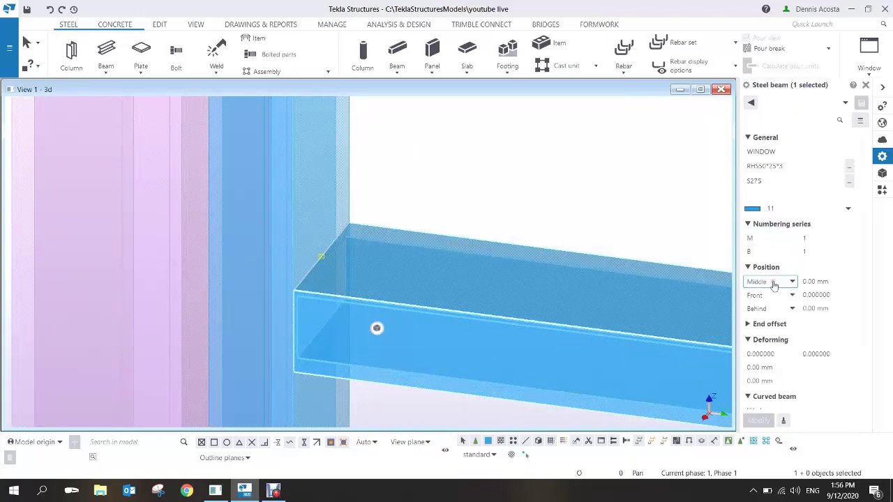
click(780, 321)
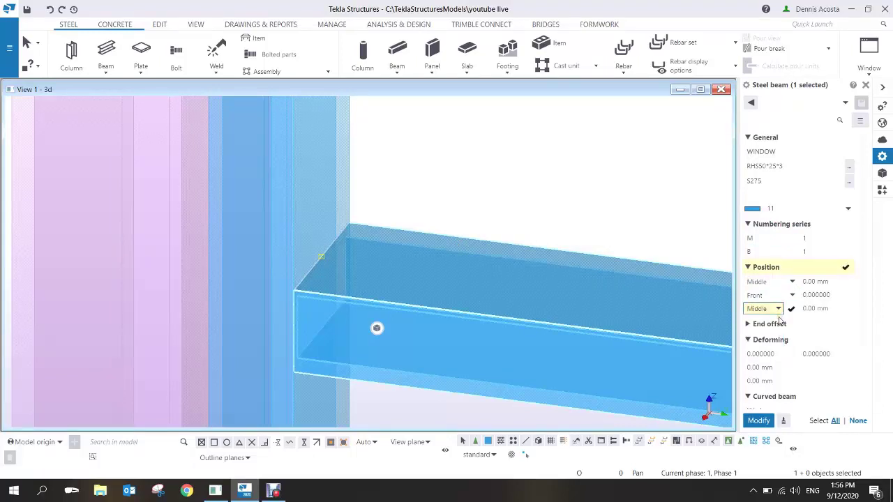
click(759, 420)
scroll(545, 195, down, 5)
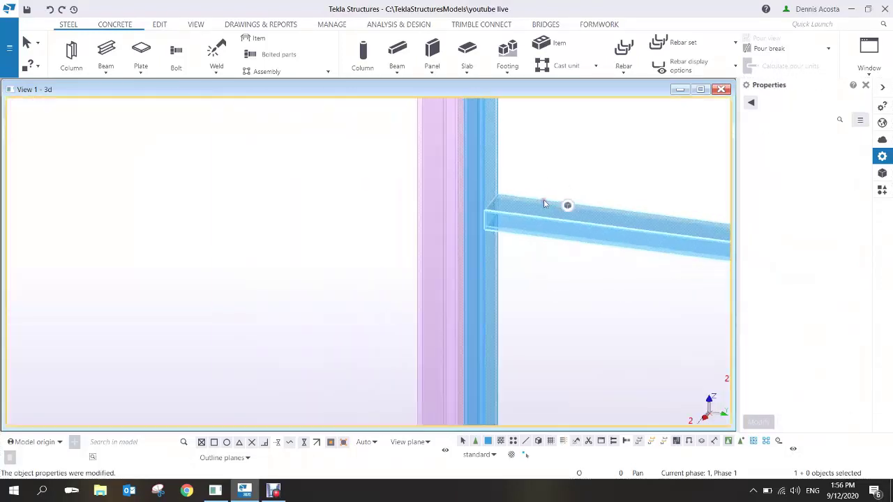
scroll(546, 203, down, 2)
scroll(514, 211, down, 4)
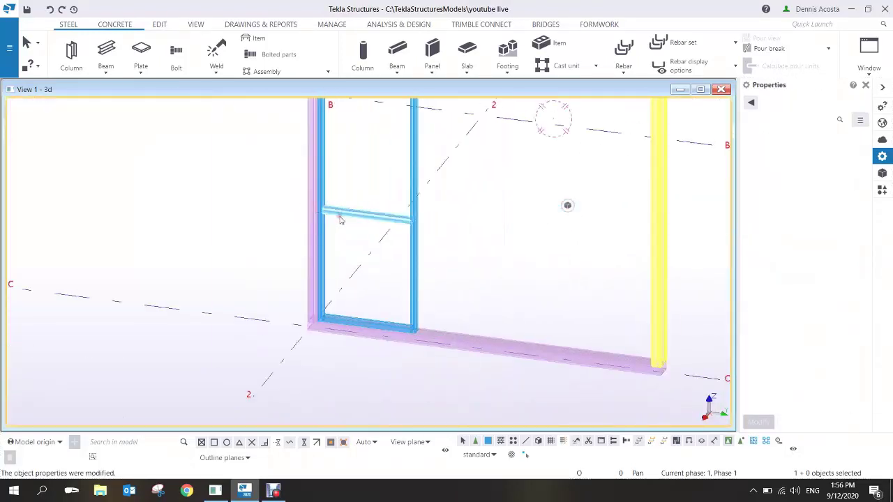
mouse_move(343, 217)
ctrl+middle_down()
mouse_move(363, 247)
mouse_move(415, 226)
mouse_move(395, 242)
ctrl+middle_up()
scroll(363, 242, down, 2)
scroll(366, 233, up, 3)
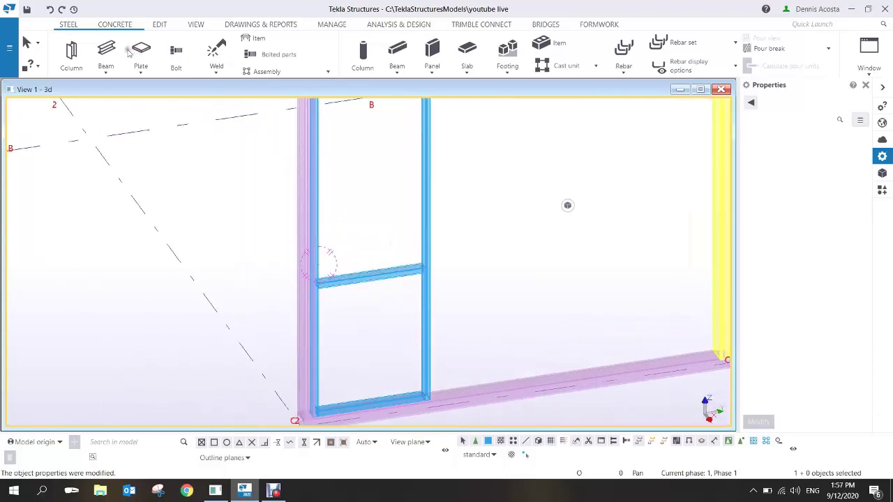
click(107, 51)
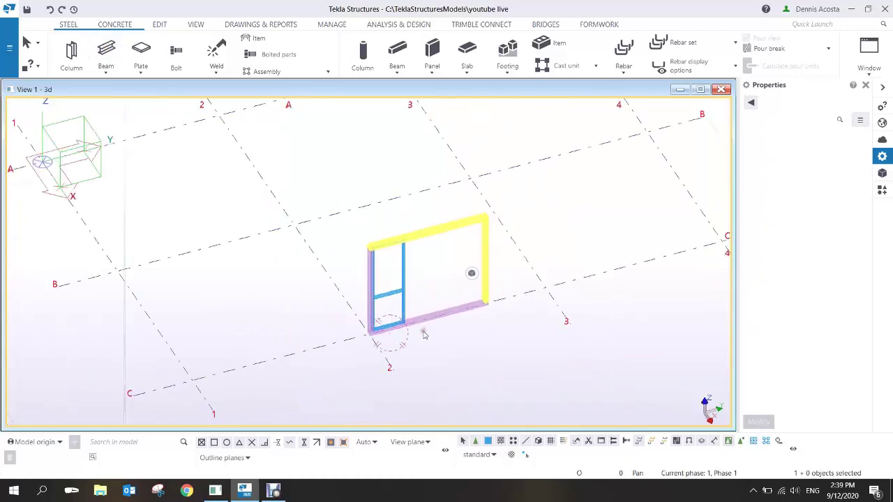
- Copy the inner vertical member farther from gridline 2 by 275 mm along the lower beam towards the frame's upright at gridline 2
ctrl+middle_drag(405, 328, 411, 333)
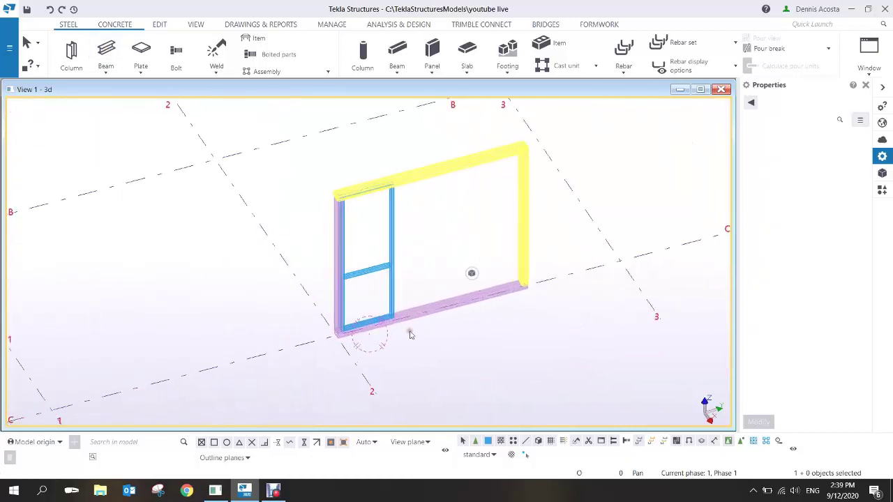
scroll(379, 316, up, 3)
ctrl+middle_drag(326, 298, 380, 338)
scroll(399, 371, down, 2)
scroll(384, 358, up, 1)
scroll(382, 338, up, 10)
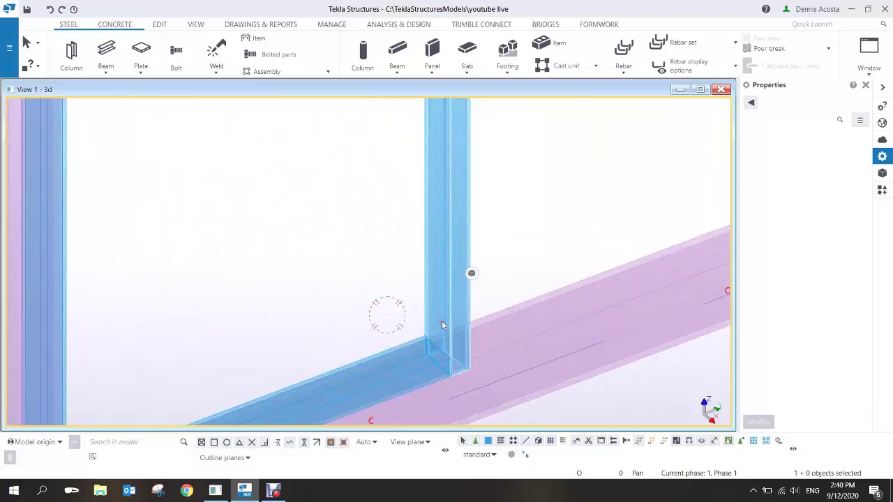
click(408, 242)
right_click(408, 242)
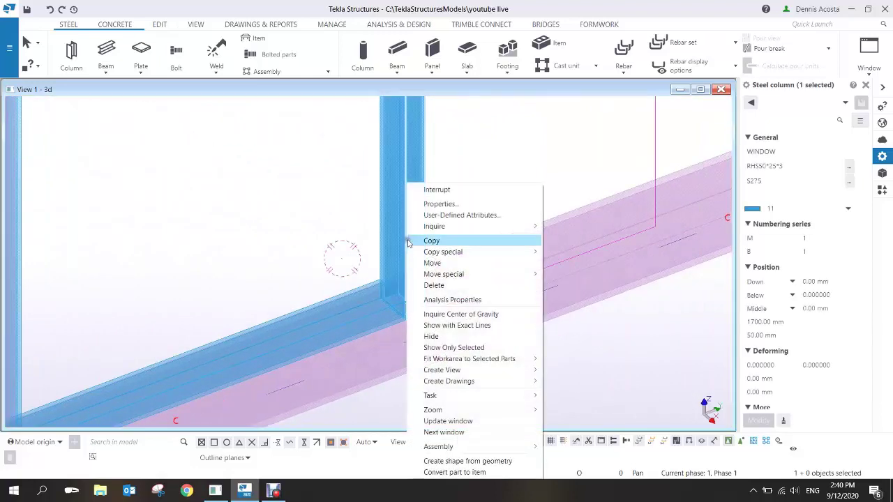
click(439, 239)
scroll(408, 307, up, 2)
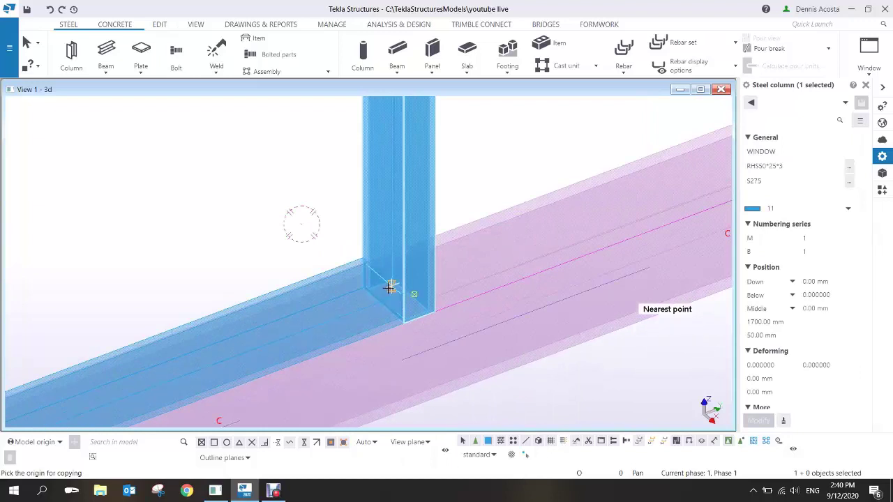
click(414, 294)
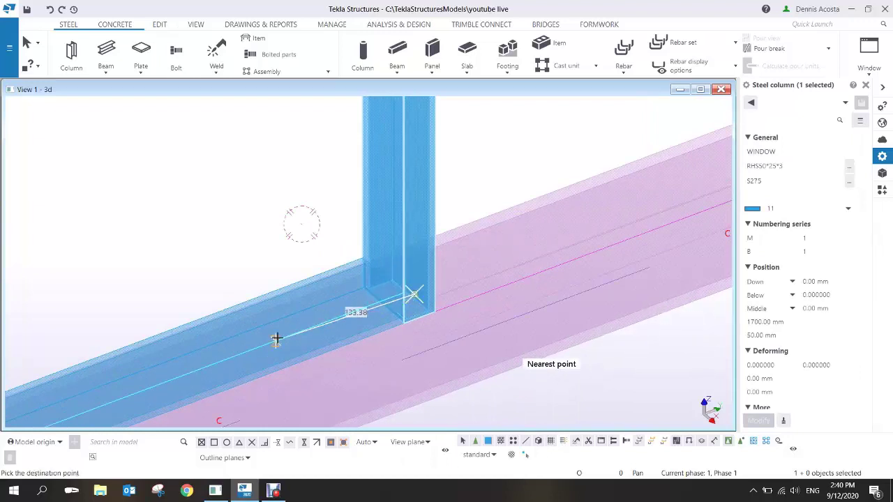
scroll(363, 307, down, 3)
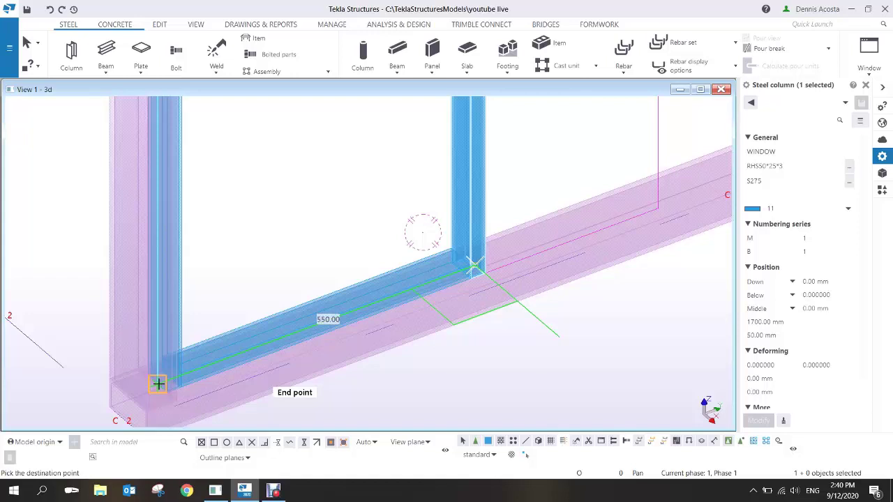
text(275)
key(Return)
right_click(349, 238)
click(360, 247)
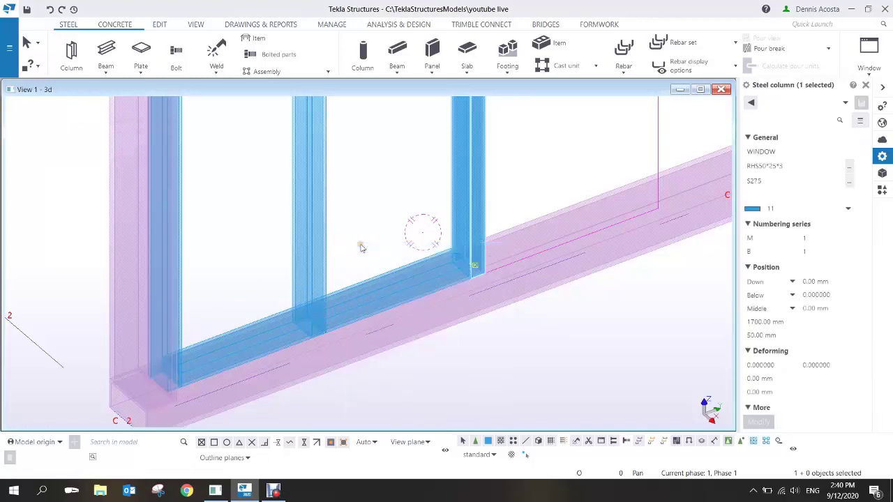
- Set the vertical position of the new central vertical member to Middle
click(322, 260)
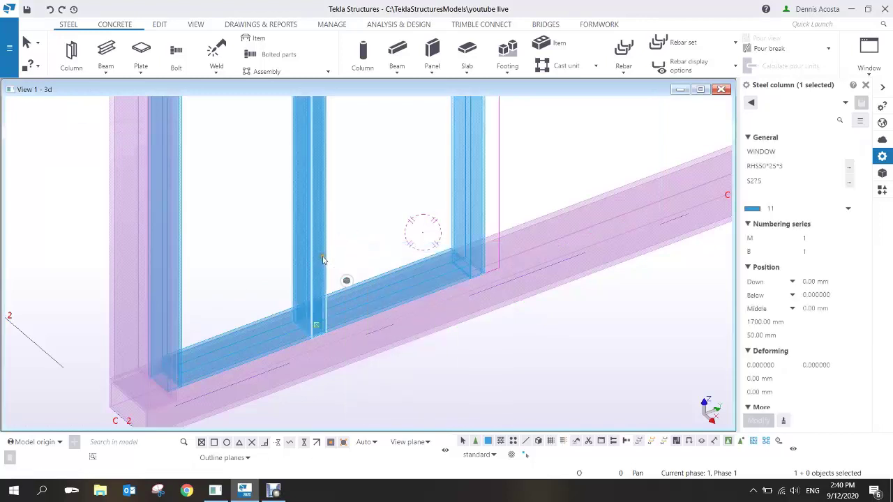
click(770, 293)
middle_click(765, 297)
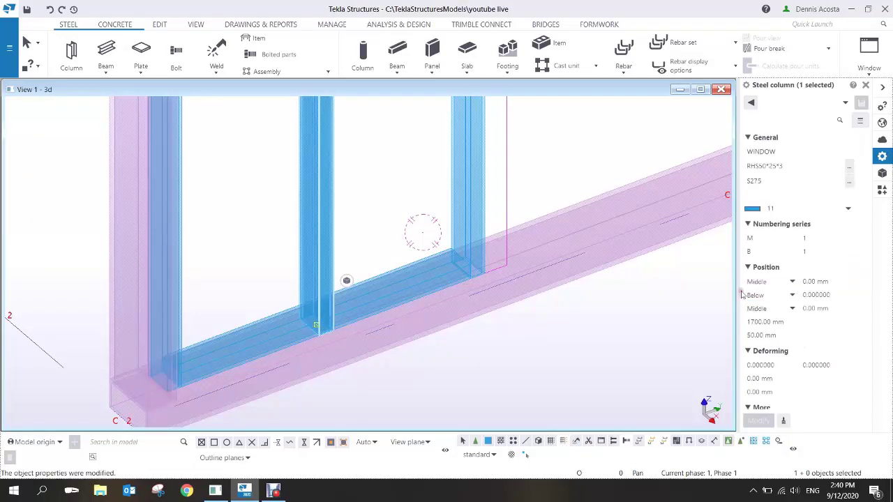
- Create a 3D part view of the central vertical bar
scroll(324, 321, up, 2)
scroll(337, 340, down, 5)
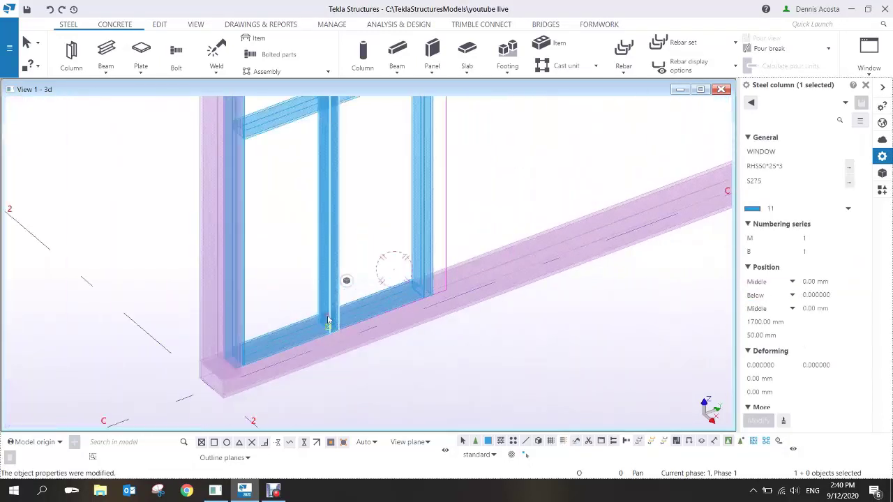
right_click(332, 231)
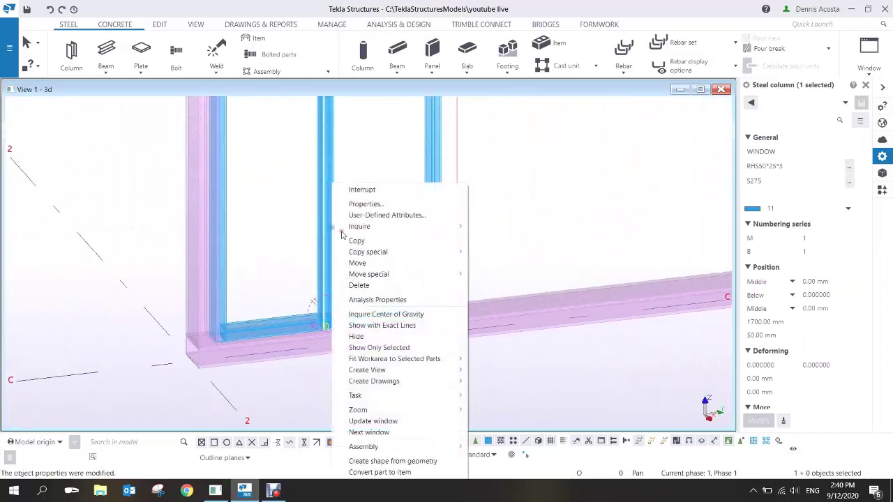
mouse_move(395, 374)
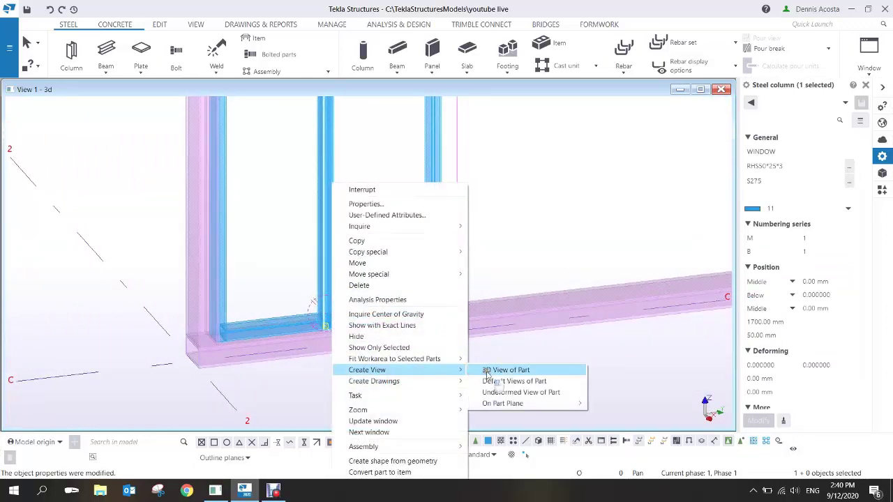
click(487, 375)
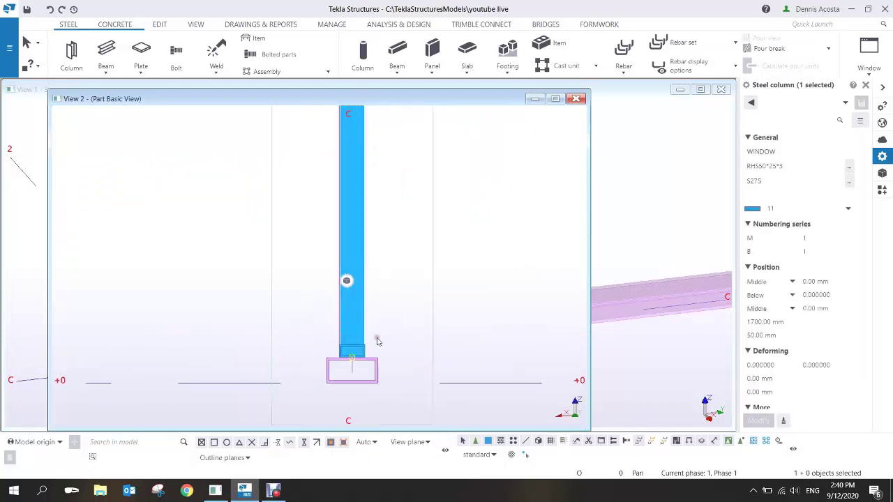
- Move the central bar's lower end point up to the top face of the lower horizontal sash member
scroll(377, 341, up, 5)
right_click(300, 401)
click(326, 271)
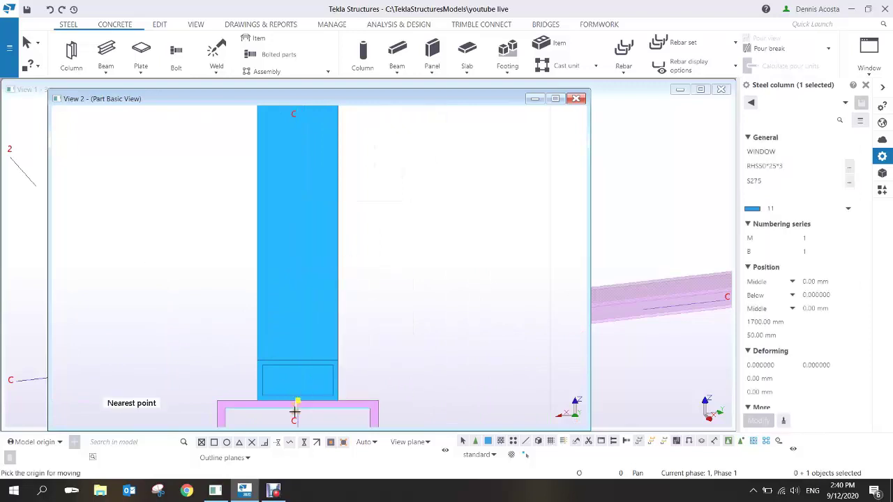
click(298, 360)
- Move the central bar's upper end point down to the underside of the upper horizontal sash member
scroll(301, 313, down, 8)
middle_drag(335, 144, 370, 330)
scroll(335, 271, up, 5)
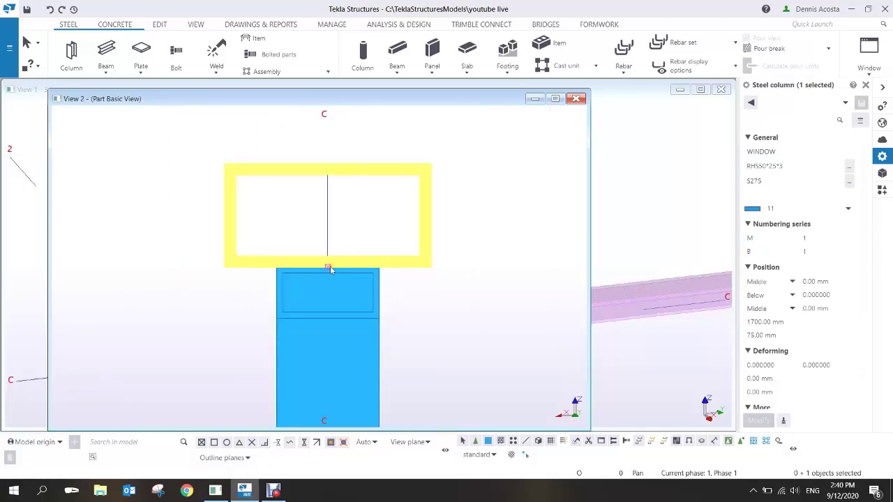
right_click(330, 270)
click(349, 339)
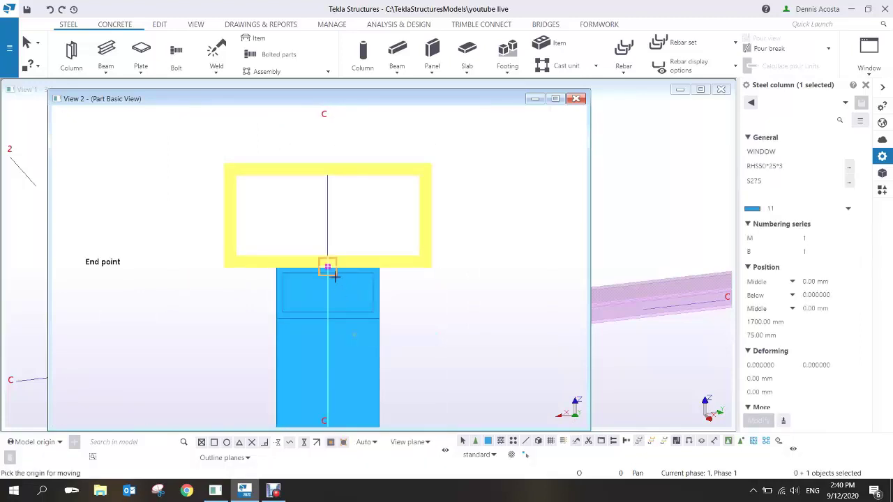
click(327, 317)
- Split the central vertical bar at the top face of the intermediate horizontal member
scroll(327, 318, down, 6)
scroll(390, 269, down, 2)
middle_drag(389, 338, 388, 230)
scroll(377, 300, up, 4)
click(390, 256)
click(349, 270)
scroll(345, 258, up, 2)
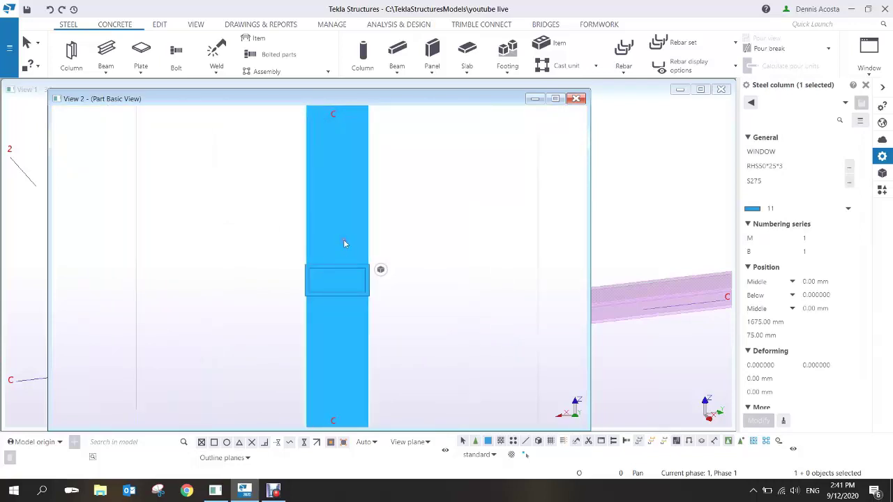
click(159, 24)
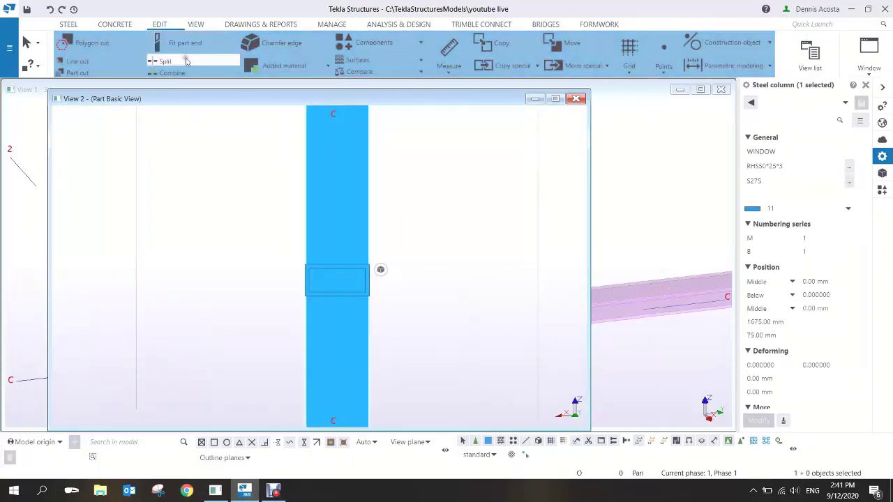
click(310, 205)
scroll(353, 304, up, 2)
click(327, 239)
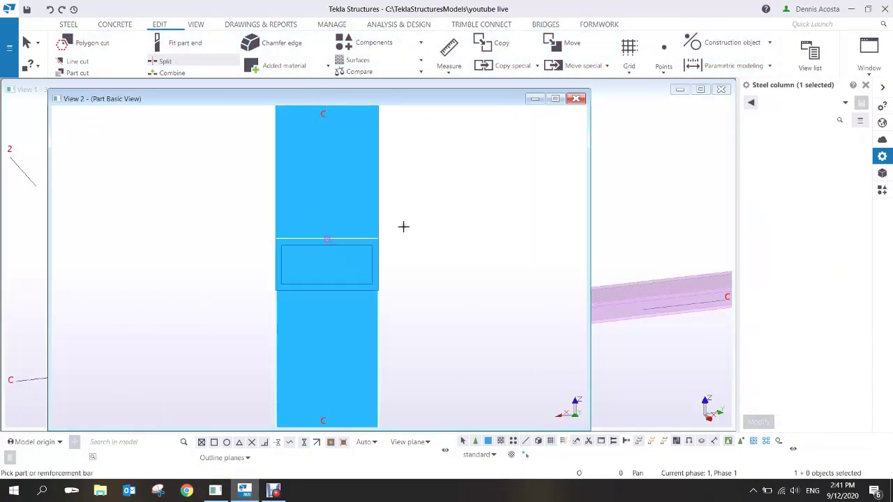
- Move the lower bar piece's upper end point down to the underside of the intermediate horizontal member
right_click(327, 240)
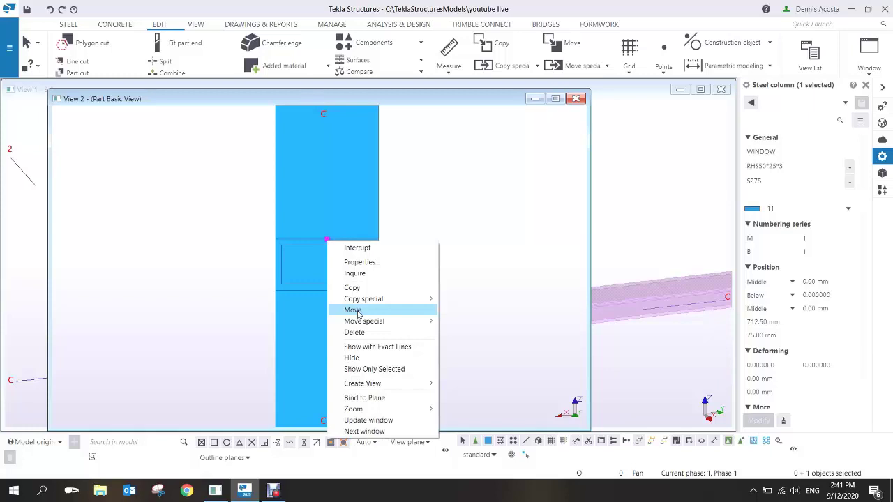
click(358, 312)
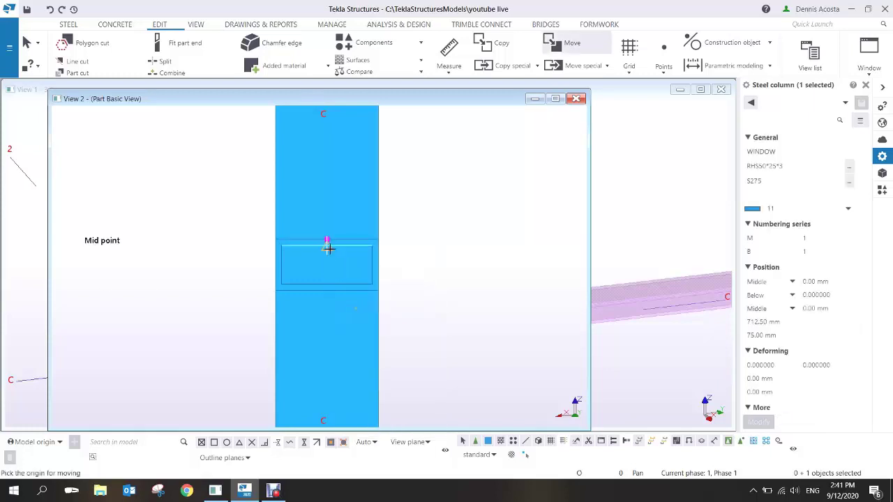
click(325, 290)
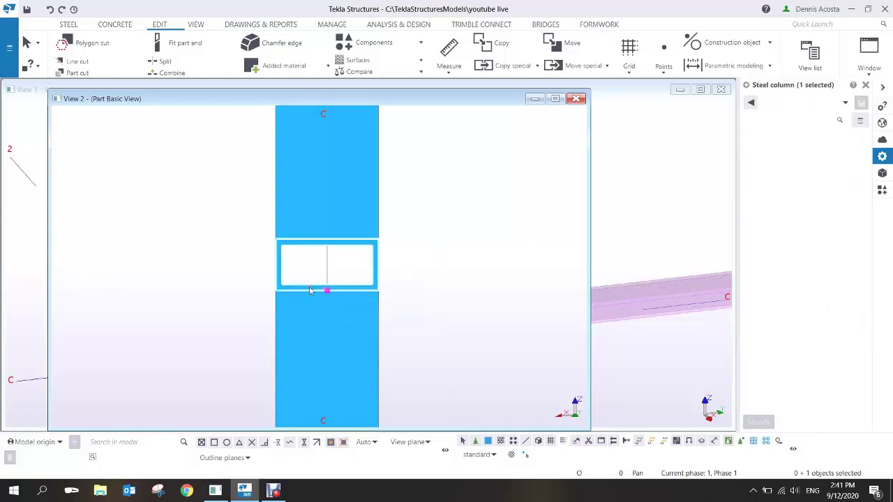
scroll(312, 288, down, 2)
right_click(259, 225)
click(274, 231)
- Close the part view and check the divided central bar in the main 3D view
scroll(314, 280, down, 2)
scroll(326, 294, down, 2)
ctrl+middle_drag(260, 275, 404, 323)
scroll(400, 322, down, 4)
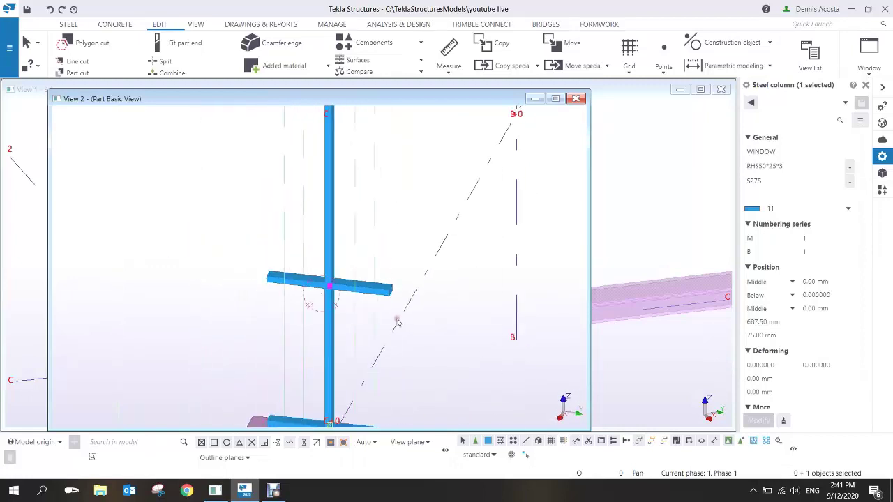
click(575, 100)
scroll(419, 235, down, 6)
middle_drag(443, 232, 436, 305)
scroll(411, 289, up, 2)
scroll(418, 279, up, 2)
scroll(435, 259, down, 3)
scroll(489, 258, up, 4)
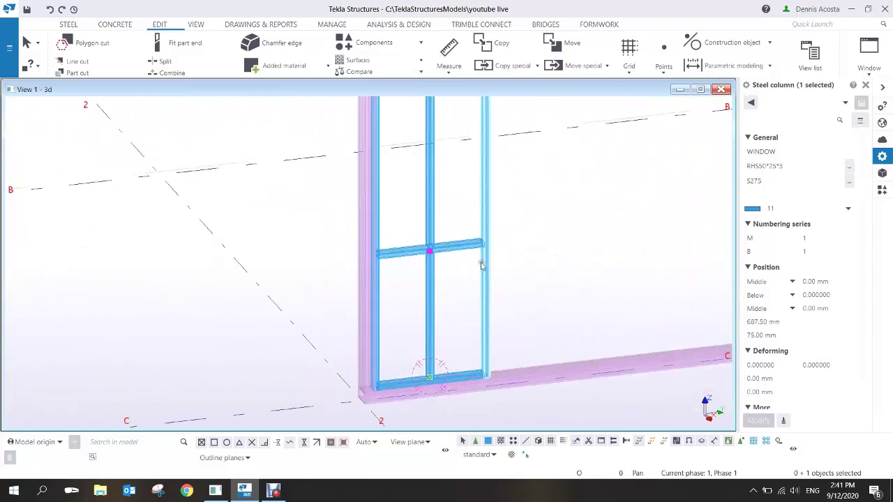
- Add the sash members and the adjoining frame upright to the assembly of the lower frame beam
scroll(503, 252, down, 6)
mouse_move(502, 220)
ctrl+middle_down()
mouse_move(486, 219)
mouse_move(500, 225)
ctrl+middle_up()
drag(388, 144, 471, 311)
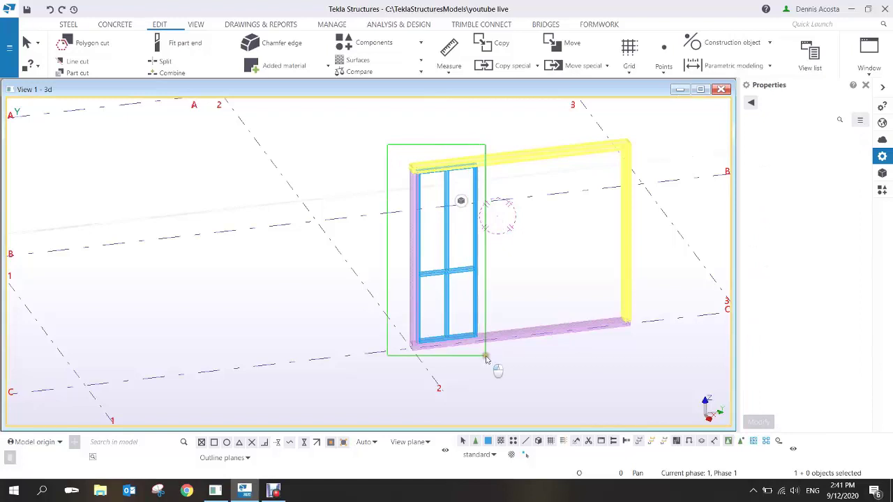
drag(486, 358, 486, 357)
right_click(486, 219)
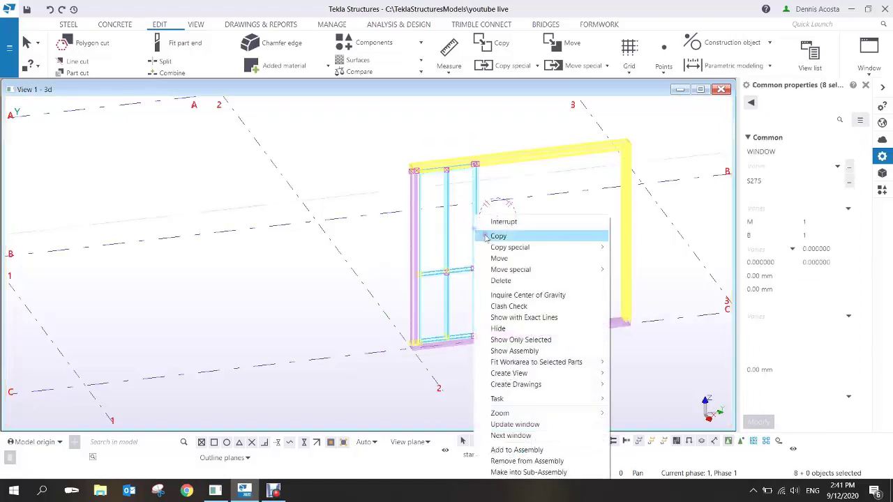
click(516, 450)
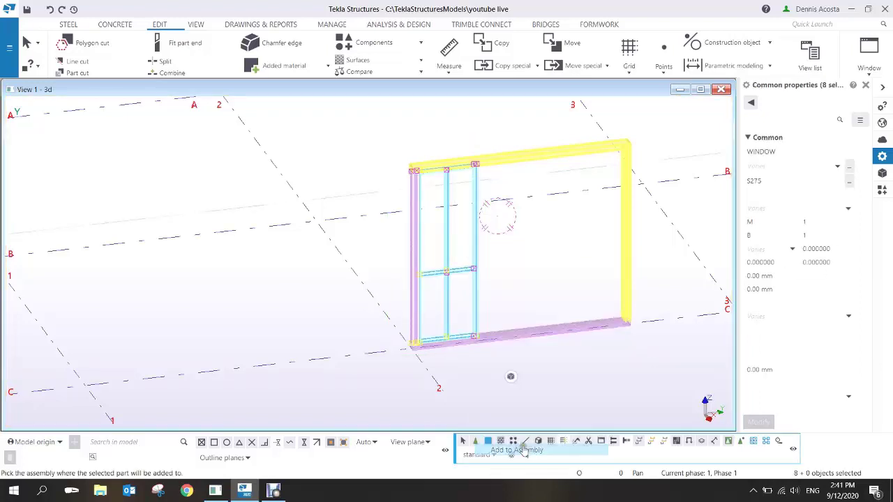
click(530, 328)
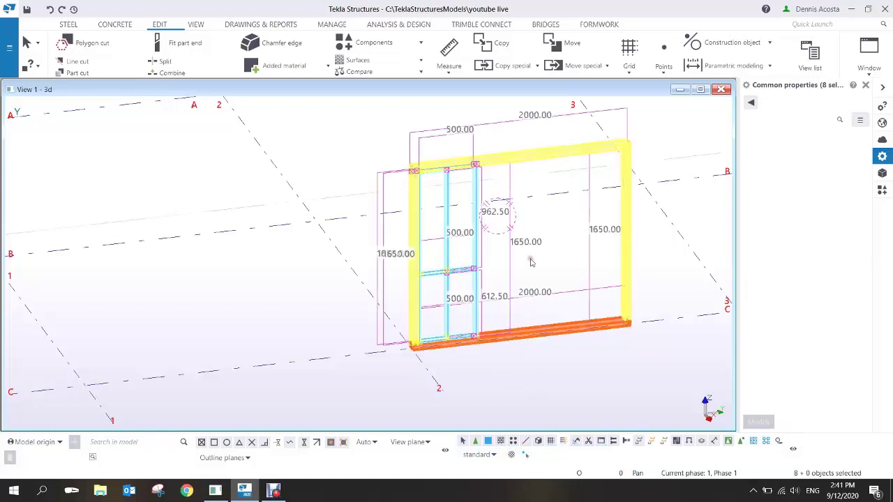
- Inquire the assembly information of the lower frame beam and close the report
right_click(534, 330)
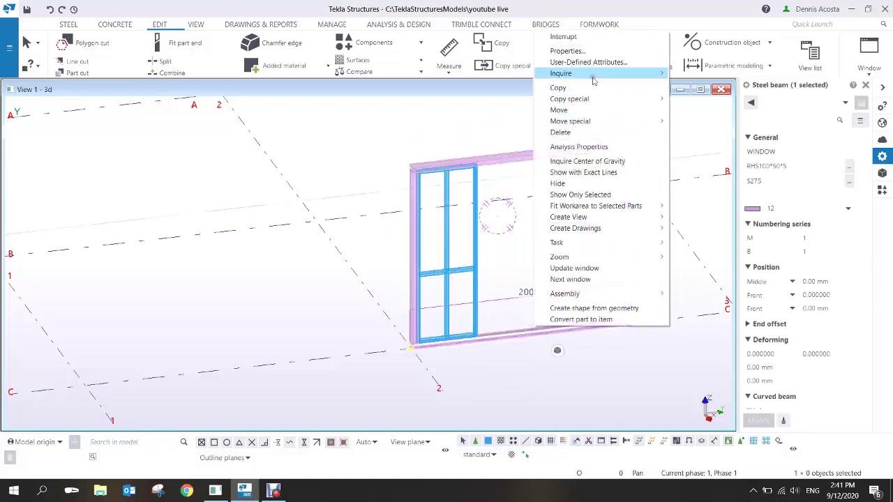
mouse_move(597, 74)
click(698, 84)
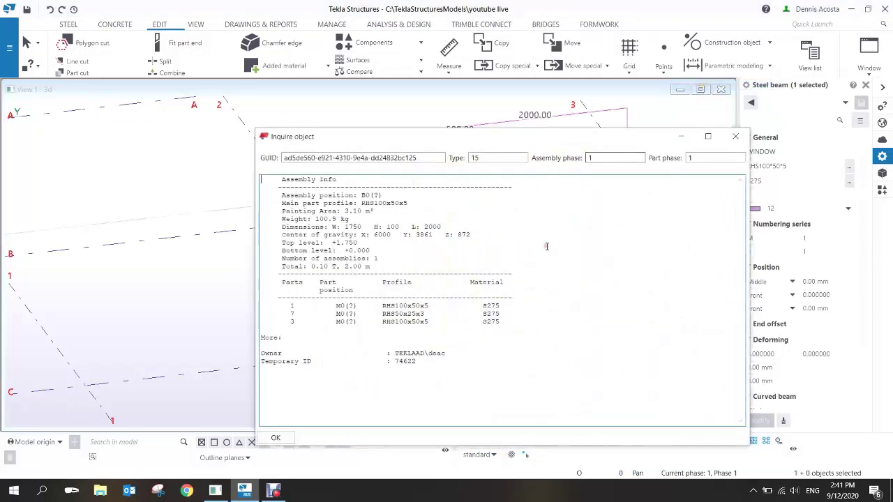
drag(463, 140, 572, 150)
click(421, 283)
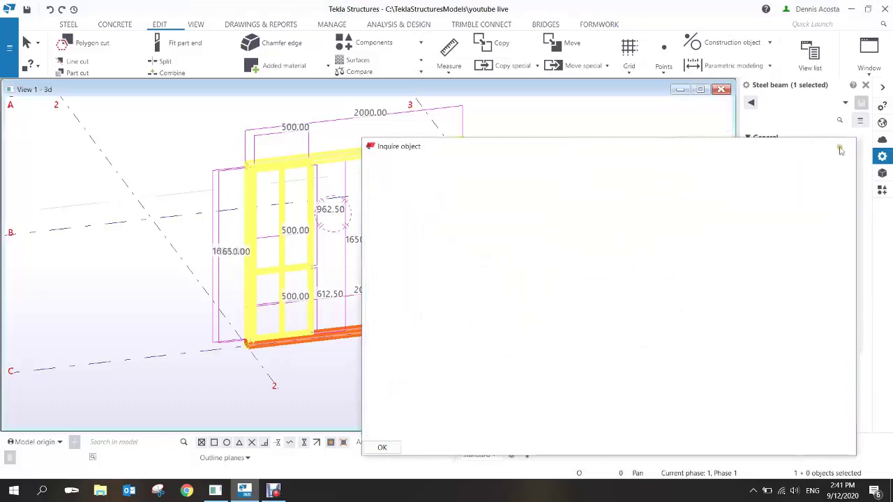
click(841, 148)
- Examine the sash joints near the frame's lower corner and the whole window with the parts displayed solid
middle_drag(305, 312, 432, 275)
scroll(321, 282, up, 5)
scroll(406, 295, up, 4)
middle_drag(411, 319, 397, 272)
scroll(397, 302, down, 2)
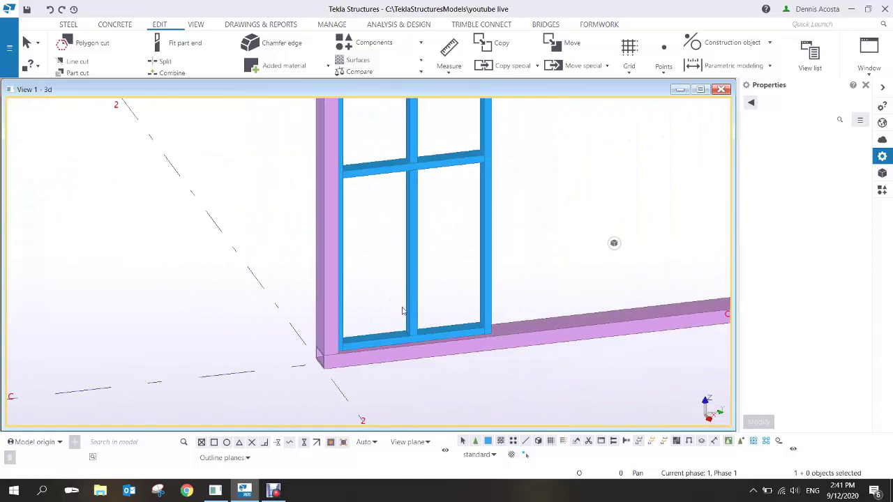
scroll(403, 311, down, 3)
scroll(405, 309, up, 1)
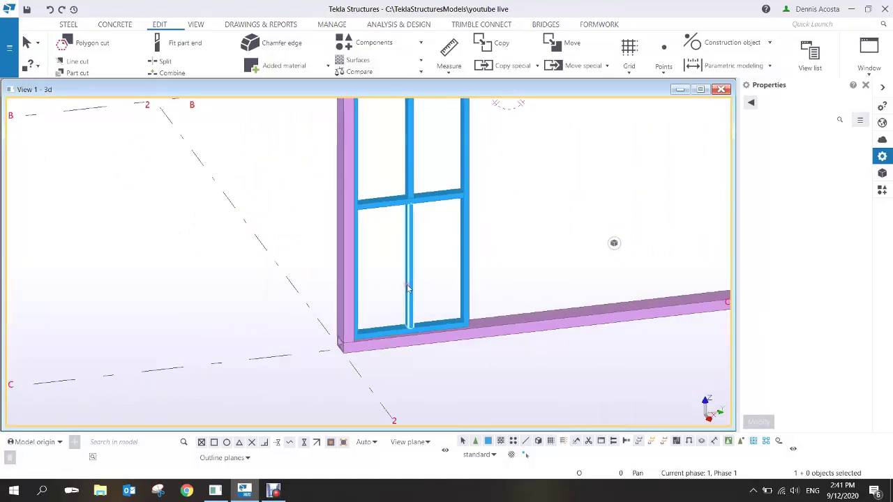
middle_drag(409, 262, 308, 270)
scroll(387, 298, down, 4)
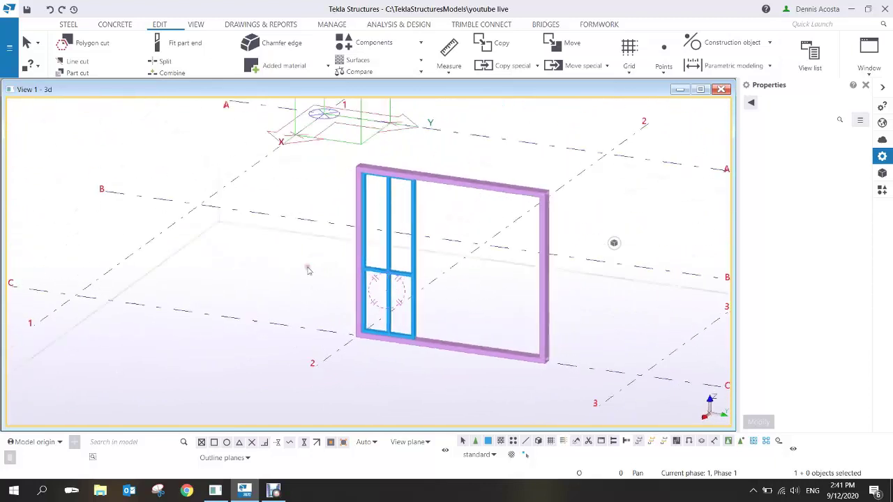
- Start a steel contour plate with the name GLASS and class 5
click(109, 25)
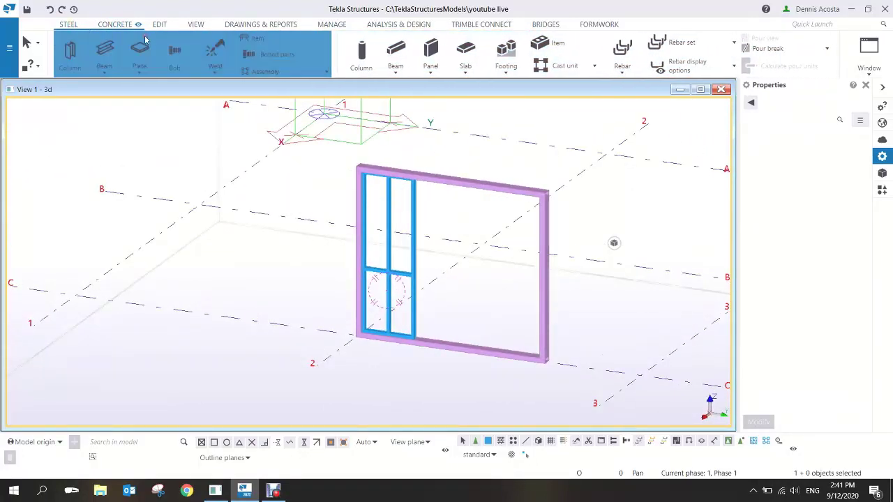
click(142, 51)
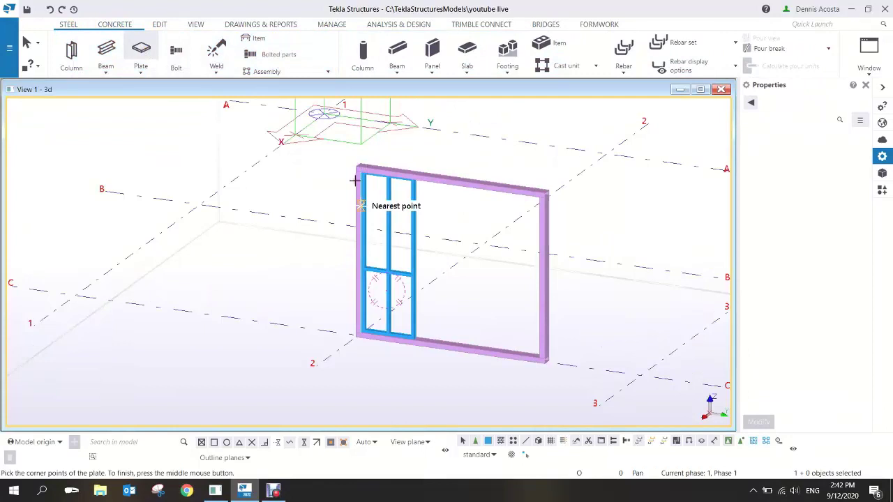
scroll(361, 206, up, 3)
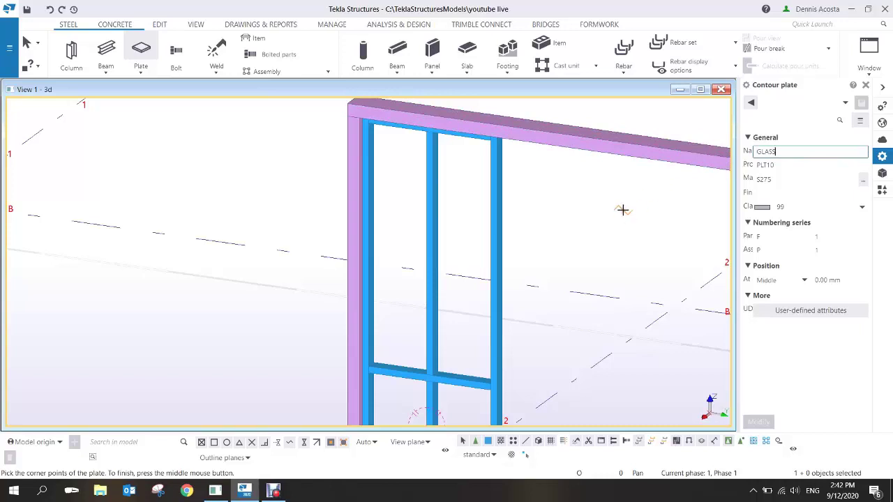
click(826, 208)
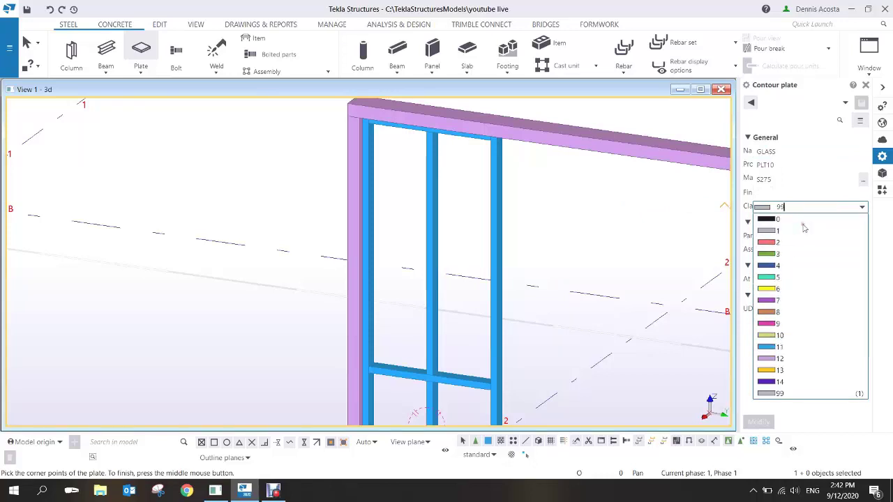
click(772, 278)
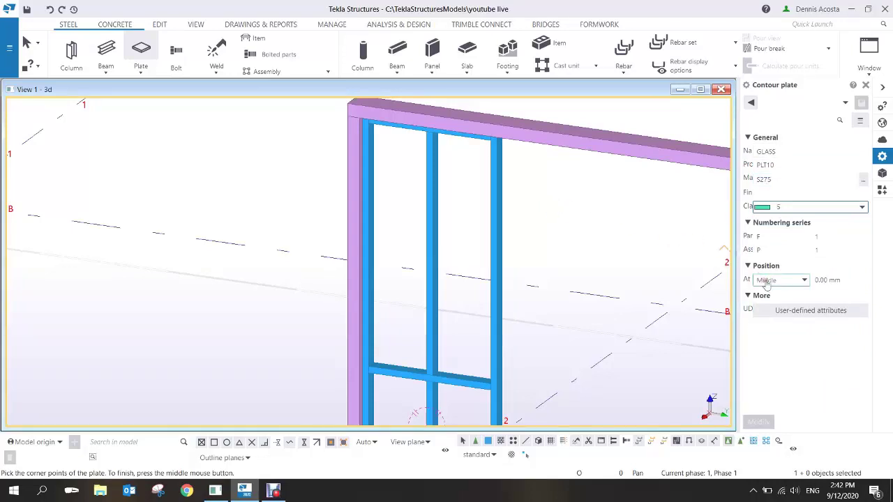
- Place the glass plate's first corner at the midpoint of the sash's upper inner corner edge nearest gridline 2
scroll(503, 183, down, 2)
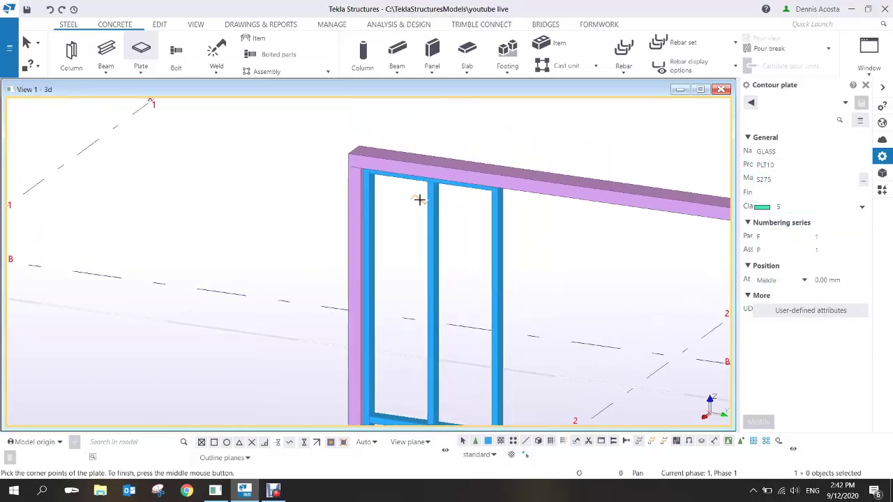
scroll(389, 172, up, 6)
scroll(347, 134, up, 3)
middle_drag(334, 124, 323, 209)
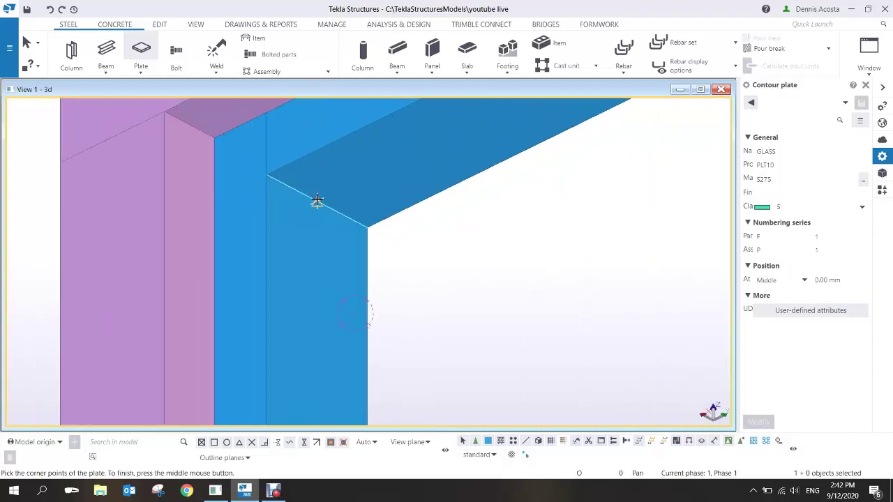
click(318, 201)
- Place the second glass corner at the midpoint of the opposite upper inner corner edge, 500 mm along the upper sash member
scroll(354, 228, down, 9)
ctrl+middle_drag(407, 233, 510, 246)
middle_drag(304, 177, 555, 355)
scroll(555, 354, down, 4)
scroll(447, 299, up, 5)
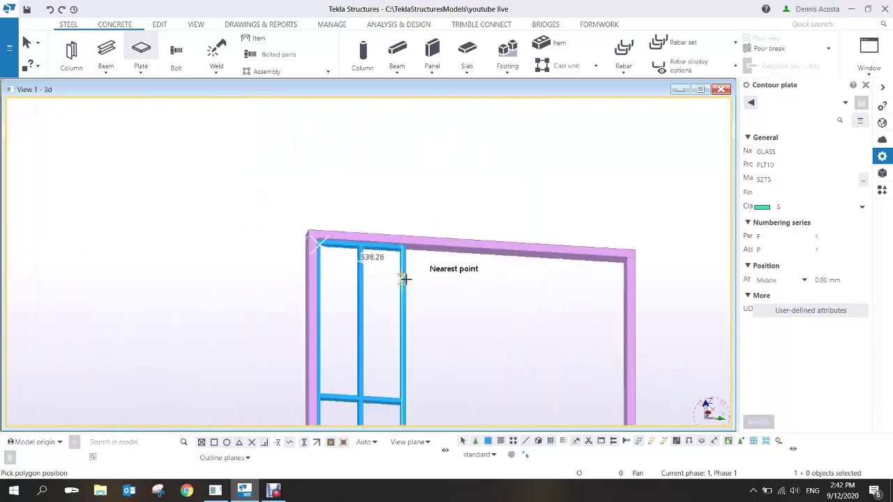
scroll(391, 247, up, 4)
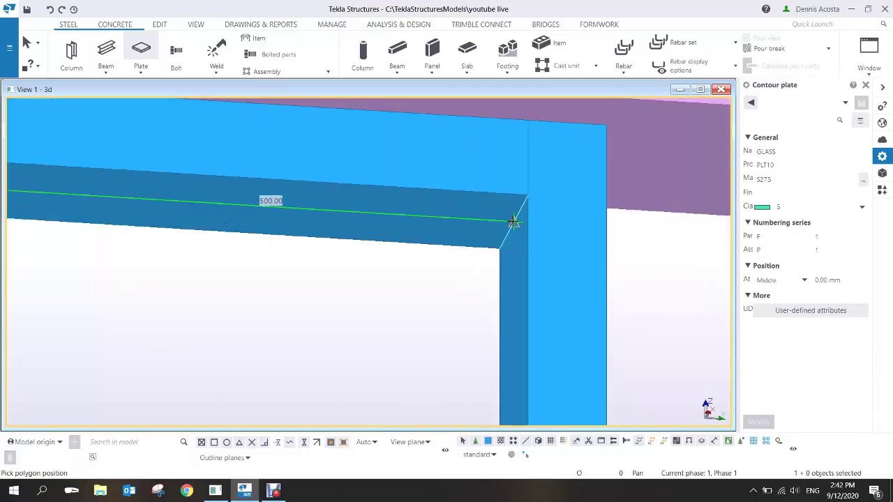
scroll(509, 239, down, 7)
middle_drag(495, 299, 475, 157)
scroll(480, 222, down, 2)
scroll(480, 233, down, 4)
scroll(465, 283, up, 4)
scroll(499, 340, up, 5)
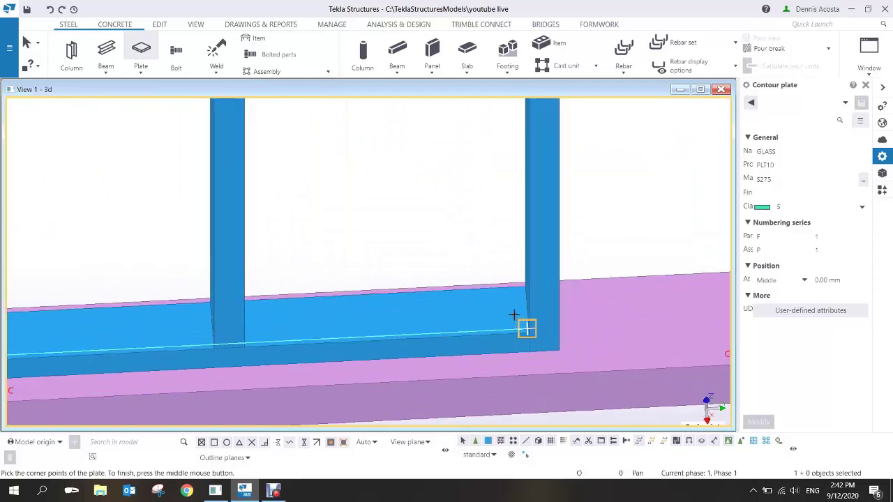
ctrl+middle_drag(526, 307, 516, 260)
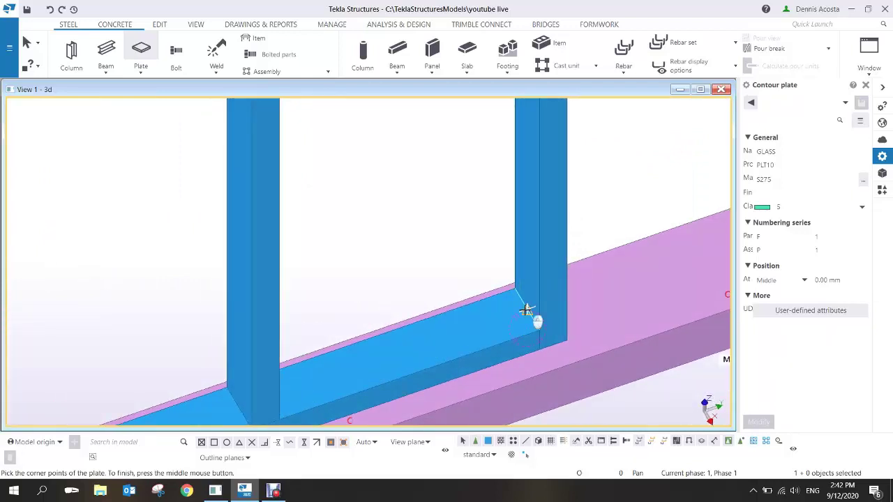
scroll(527, 309, down, 3)
scroll(433, 329, up, 2)
scroll(329, 342, up, 4)
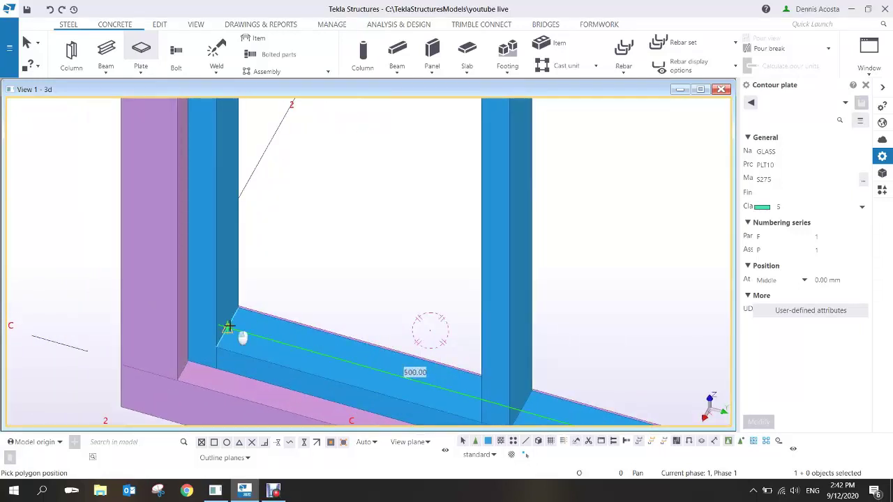
click(229, 326)
scroll(309, 239, down, 8)
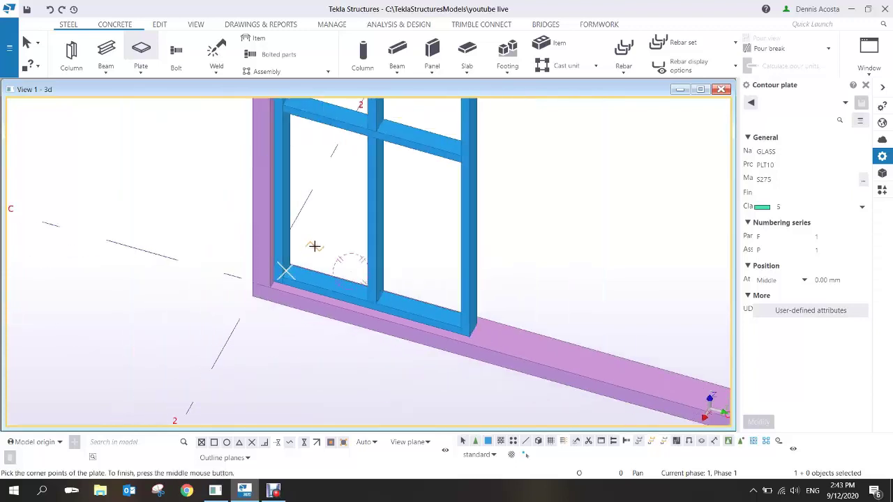
scroll(357, 279, up, 5)
scroll(351, 221, down, 6)
ctrl+middle_drag(363, 240, 374, 311)
scroll(373, 213, up, 7)
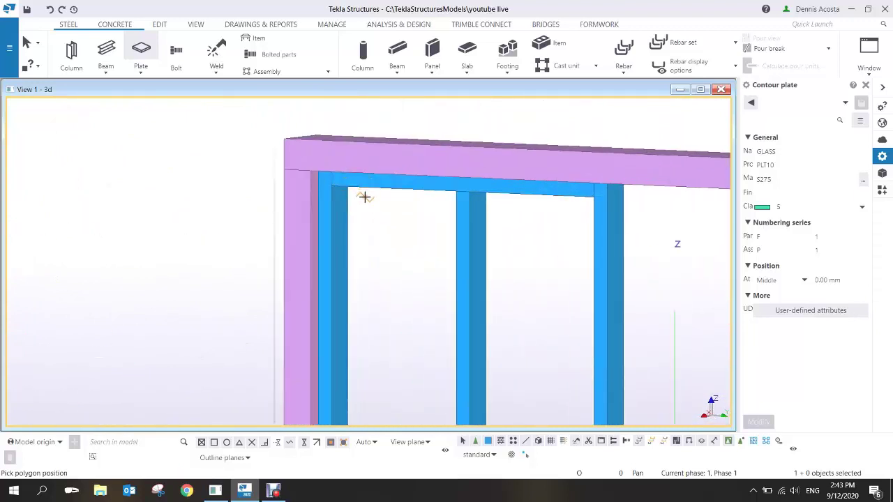
scroll(364, 198, up, 6)
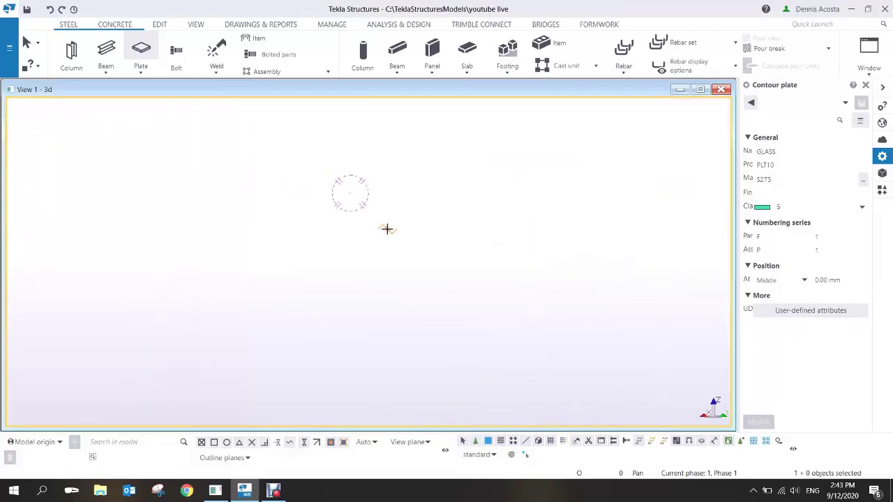
- Restart the glass outline with its first corner at the midpoint of the sash's upper inner corner edge on the gridline 2 side
key(ctrl+p)
ctrl+middle_drag(441, 272, 300, 195)
scroll(425, 247, up, 4)
scroll(429, 197, up, 4)
scroll(381, 205, up, 8)
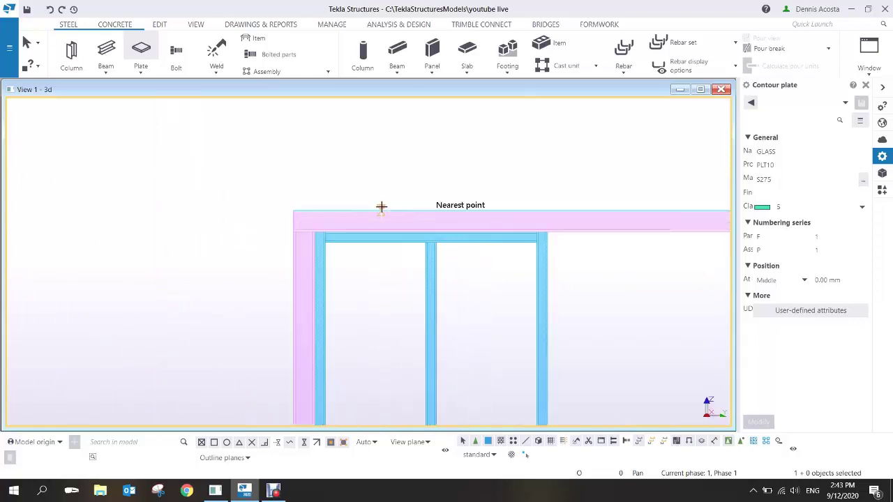
ctrl+middle_drag(254, 251, 286, 286)
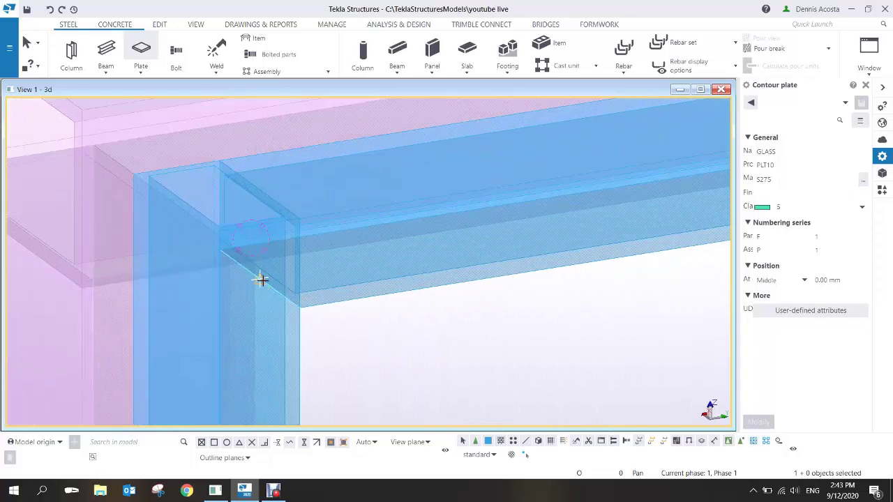
click(260, 279)
scroll(376, 327, down, 4)
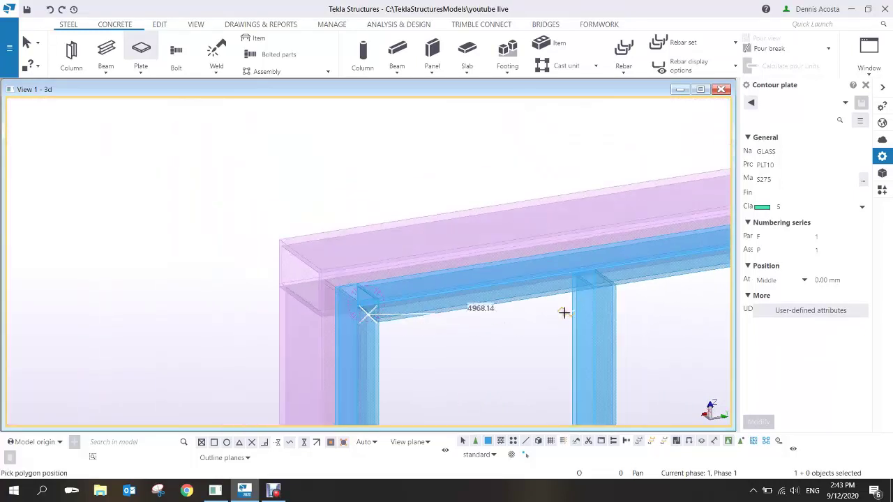
- Place the second glass corner at the midpoint of the far upper inner corner edge, 500 mm along the top sash member
middle_drag(537, 323, 228, 249)
scroll(501, 185, up, 2)
scroll(524, 166, up, 2)
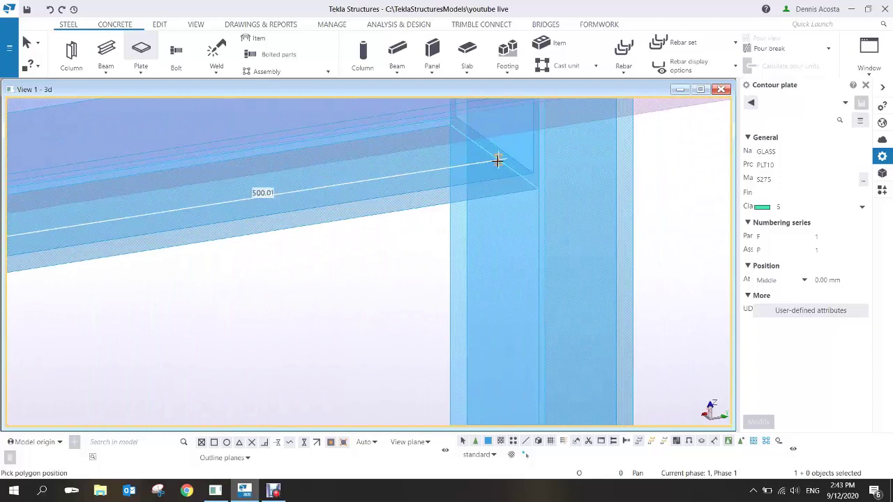
click(493, 160)
scroll(504, 174, down, 6)
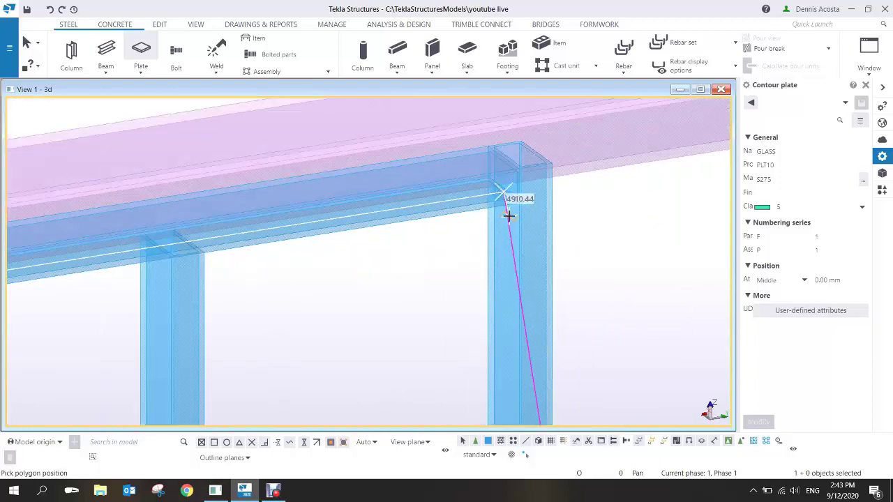
- Place the third glass corner 1600 mm below, at the midpoint of the sash's lower inner corner edge
scroll(507, 222, down, 3)
scroll(458, 300, up, 6)
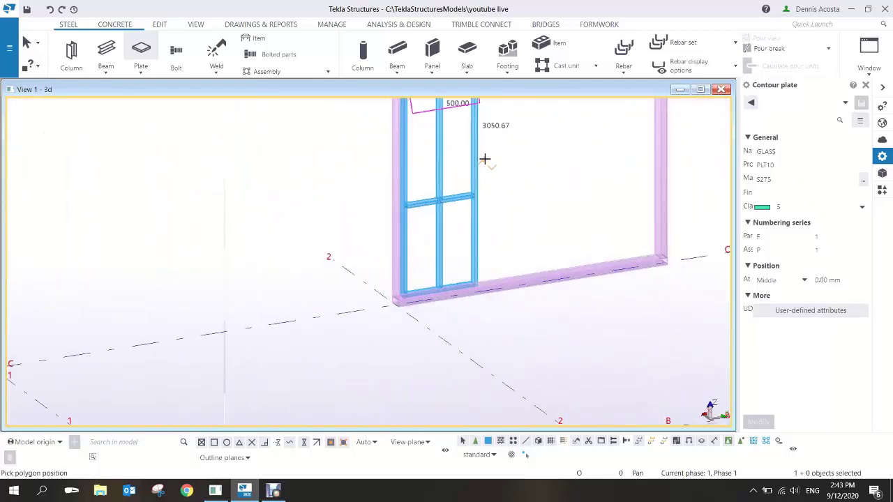
scroll(465, 285, up, 4)
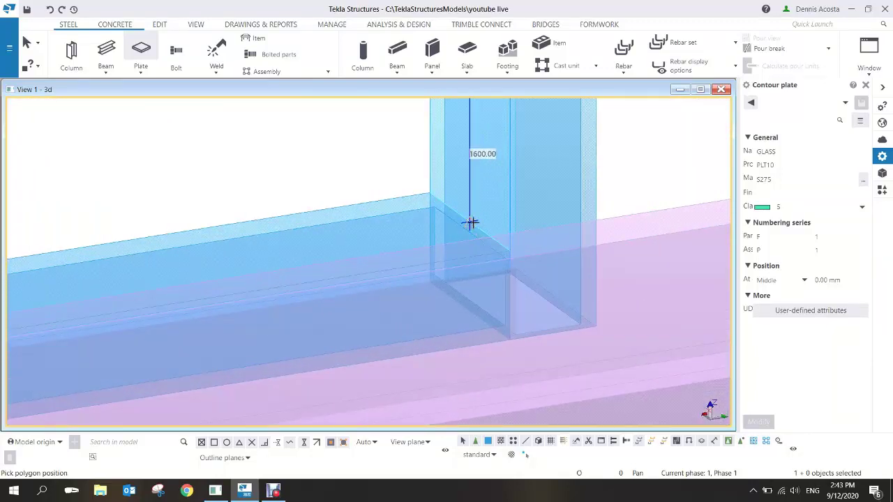
click(472, 222)
scroll(466, 255, down, 4)
- Place the fourth glass corner at the lower inner corner edge nearest gridline 2, finish the plate and end the plate command
scroll(437, 287, up, 5)
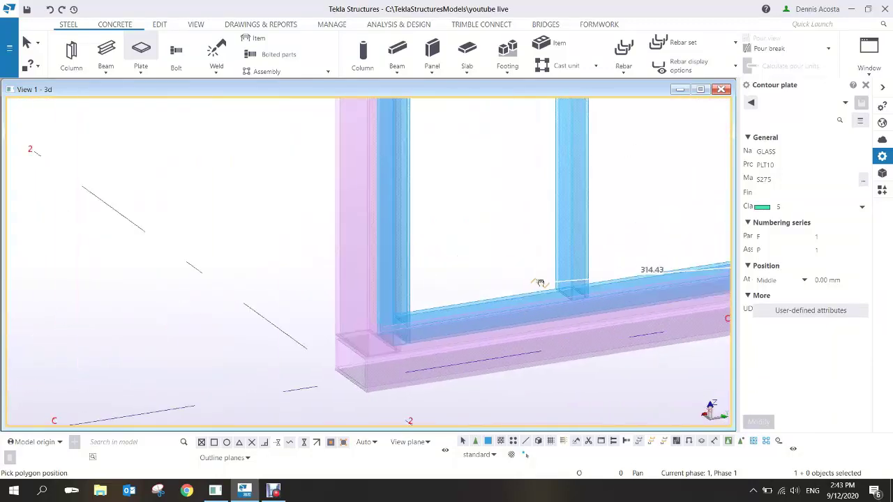
scroll(440, 324, up, 5)
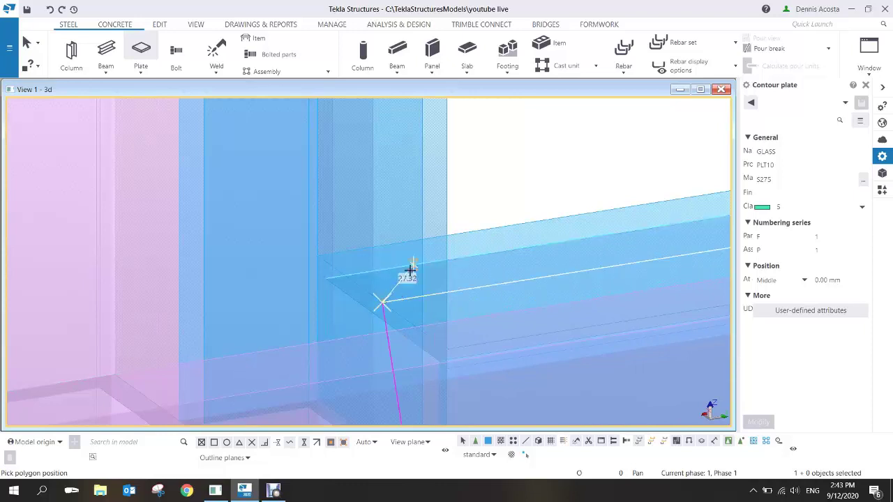
scroll(412, 269, down, 3)
middle_click(495, 169)
scroll(495, 188, down, 3)
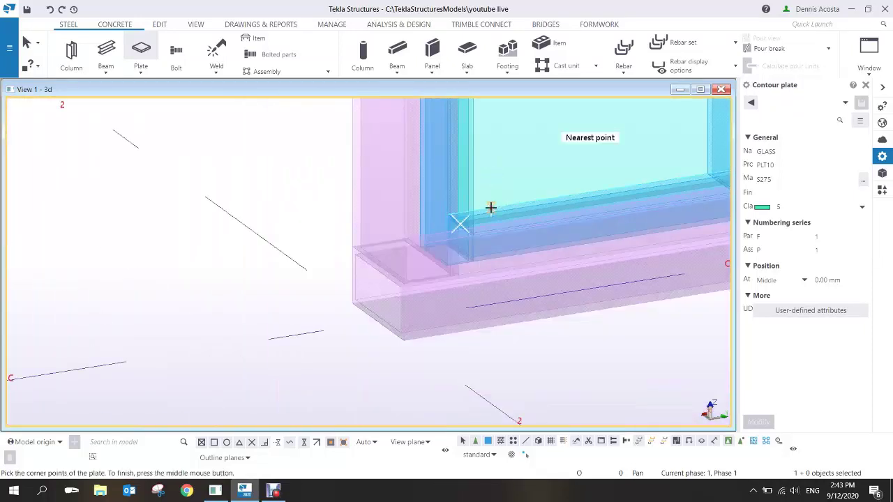
right_click(527, 175)
click(547, 183)
middle_drag(573, 175, 517, 240)
scroll(385, 247, down, 3)
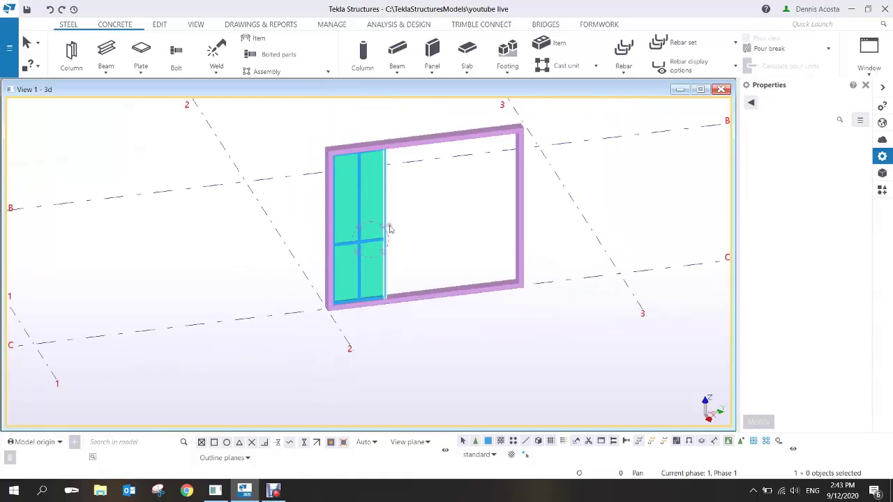
- Add a row to the view's object representation settings and select the upper row's object group for editing
double_click(427, 217)
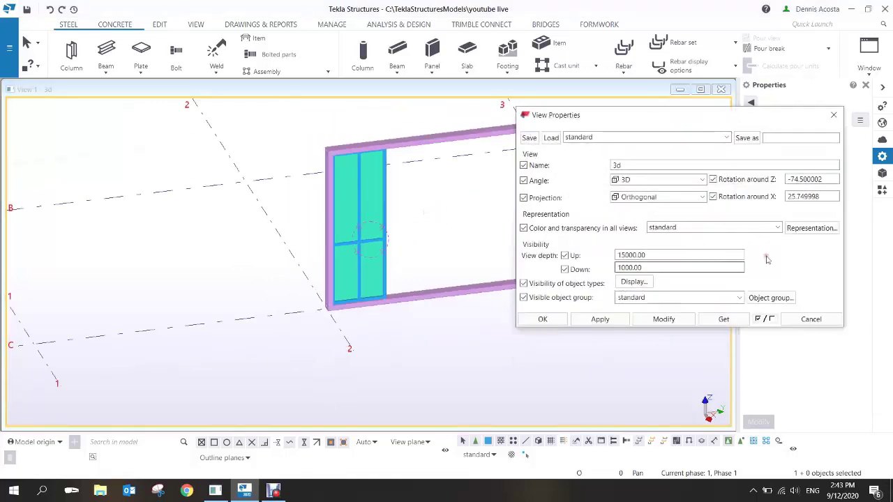
click(812, 228)
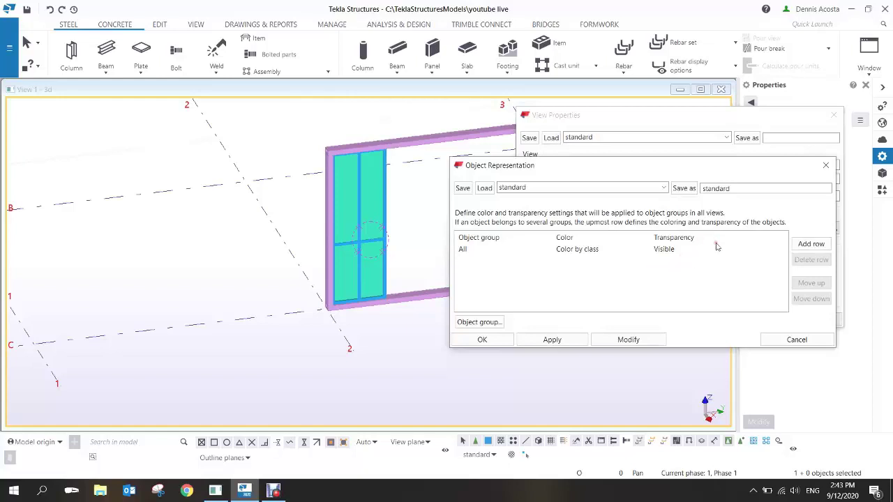
click(801, 243)
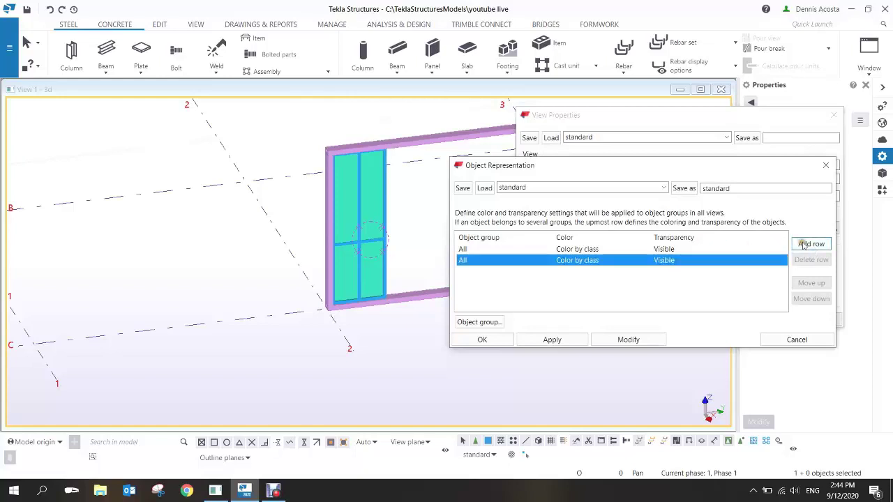
click(522, 252)
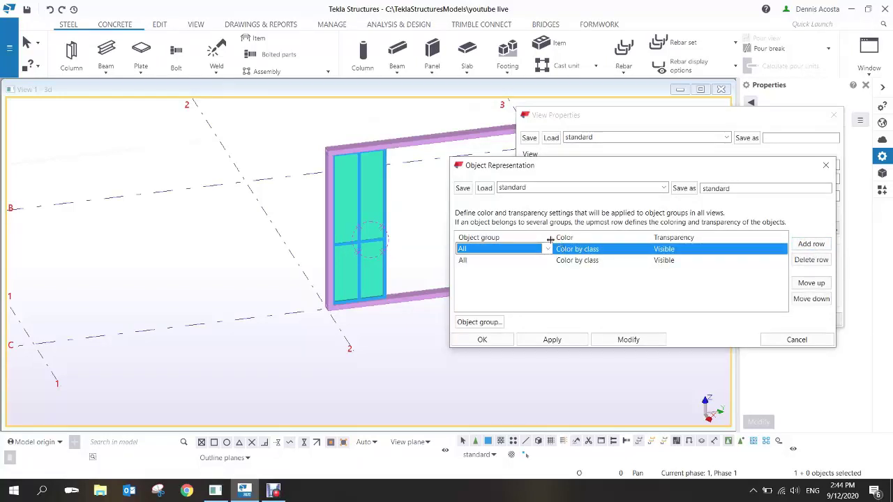
- Define an object group for parts whose name equals GLASS, taking the value from the glass plate in the model
click(488, 323)
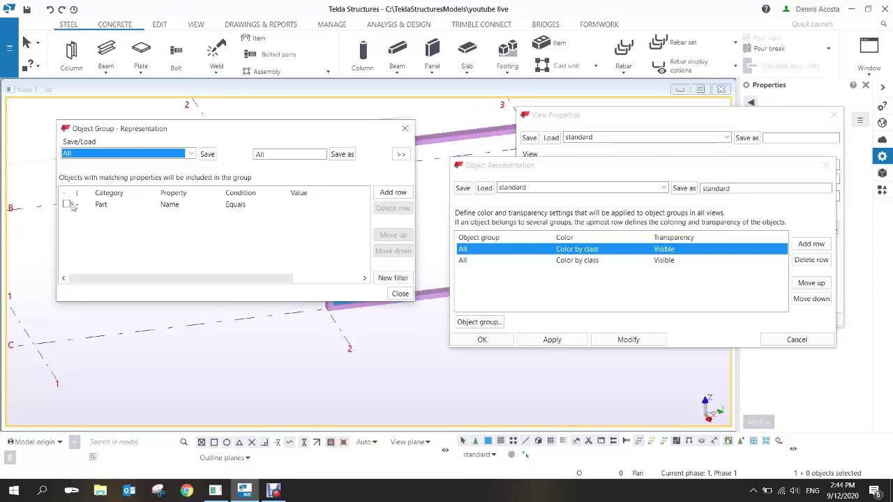
click(67, 205)
click(362, 206)
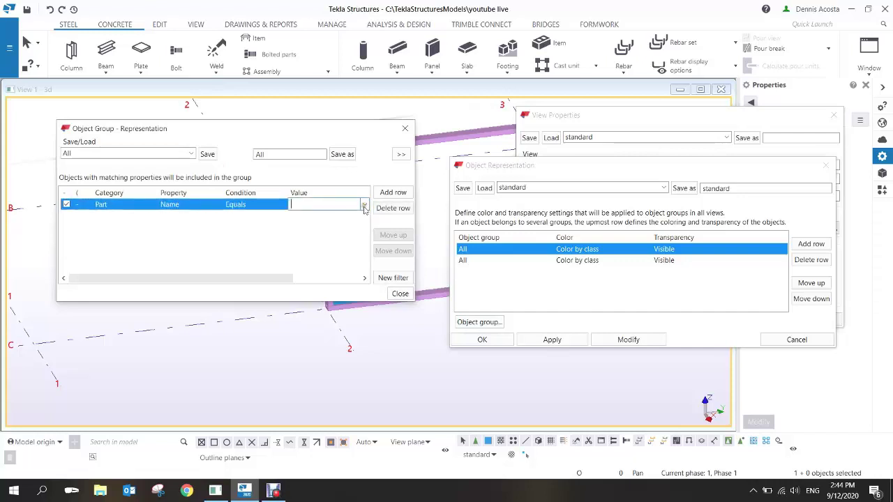
click(364, 206)
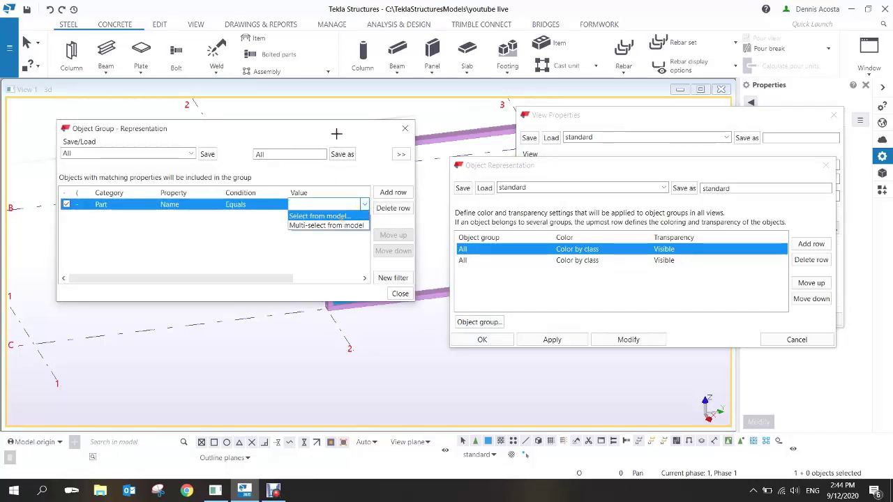
click(323, 214)
click(343, 193)
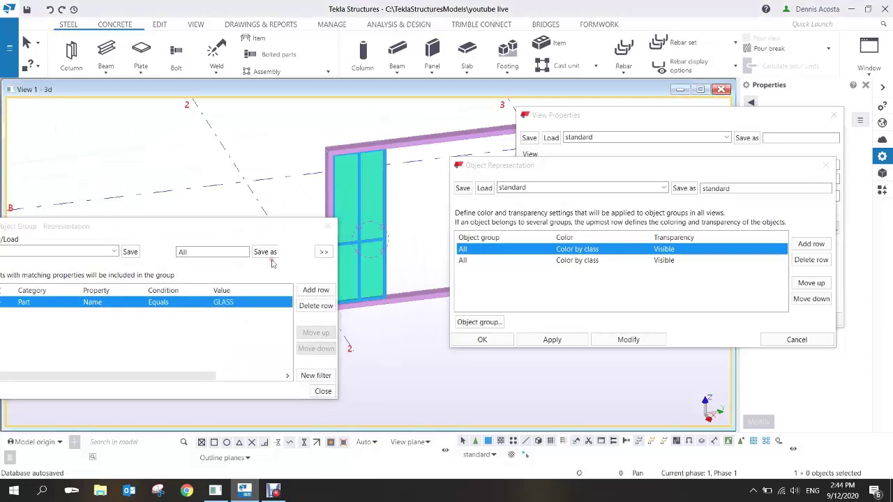
- Save the object group as GLASSFILTER and close its definition
drag(195, 252, 170, 257)
text(GLASS)
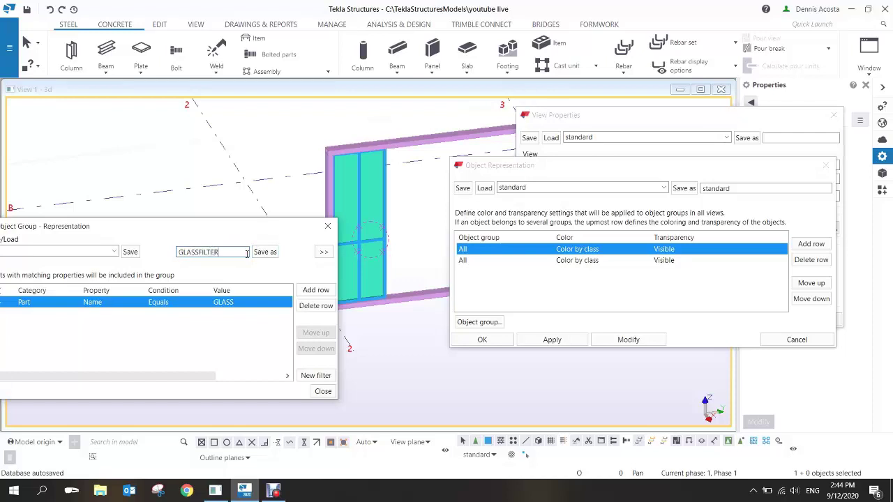
text(FILTER)
click(274, 254)
click(327, 226)
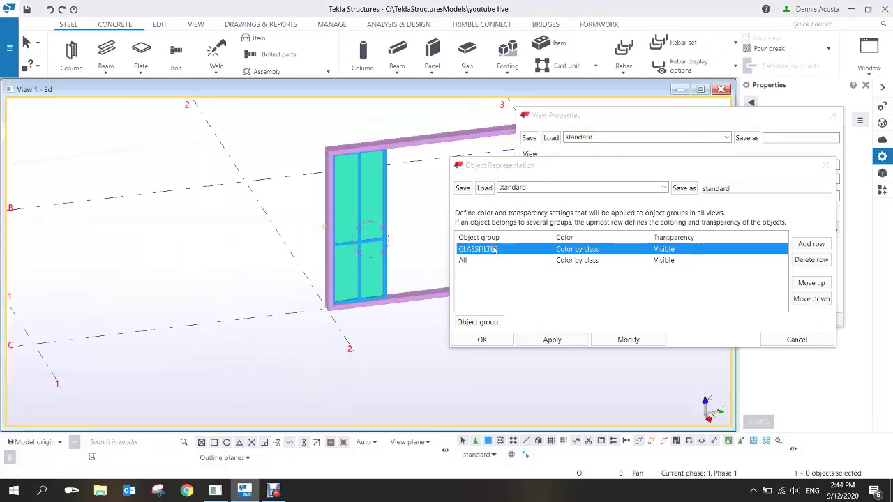
- Set the GLASSFILTER group to 50% transparent, keeping Color by class
click(590, 256)
click(644, 249)
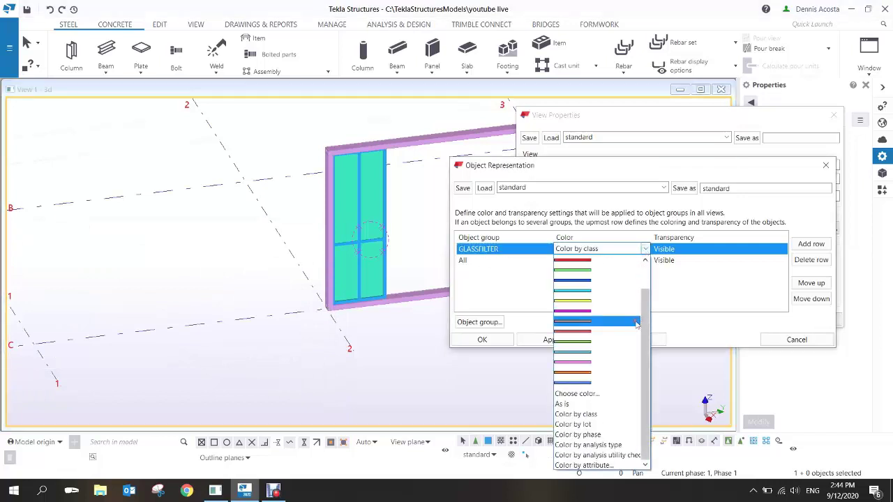
click(670, 253)
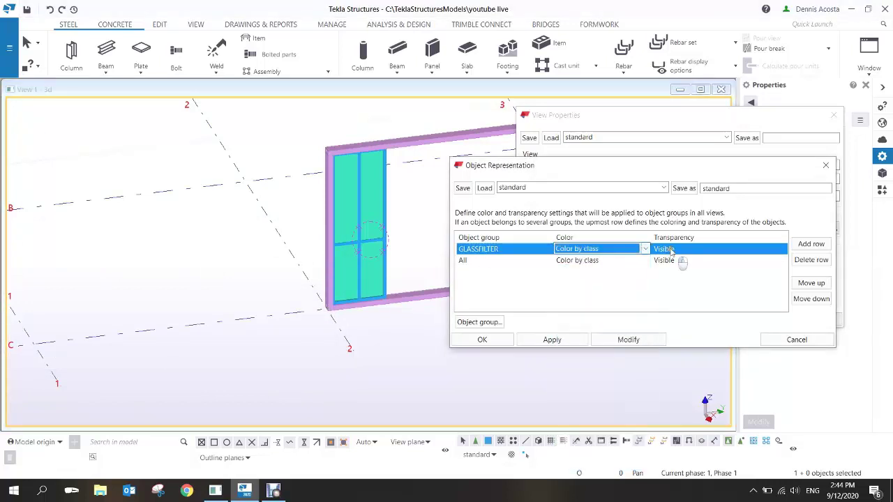
click(706, 253)
click(744, 249)
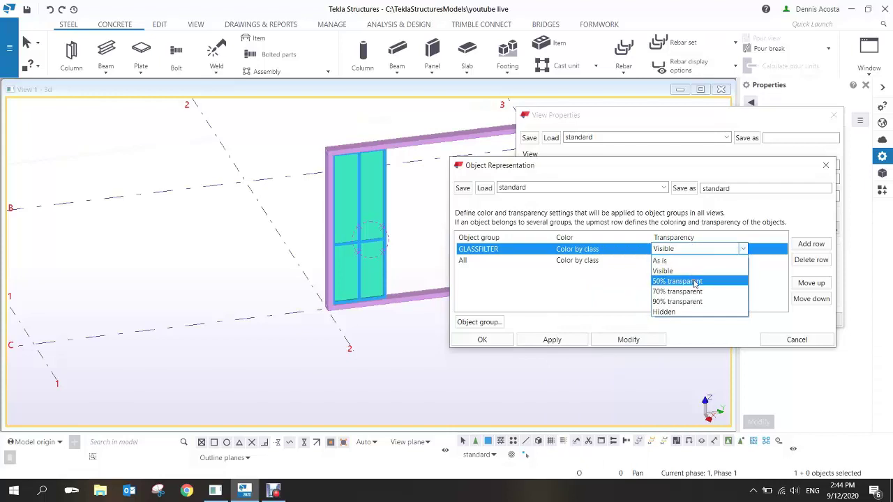
click(695, 281)
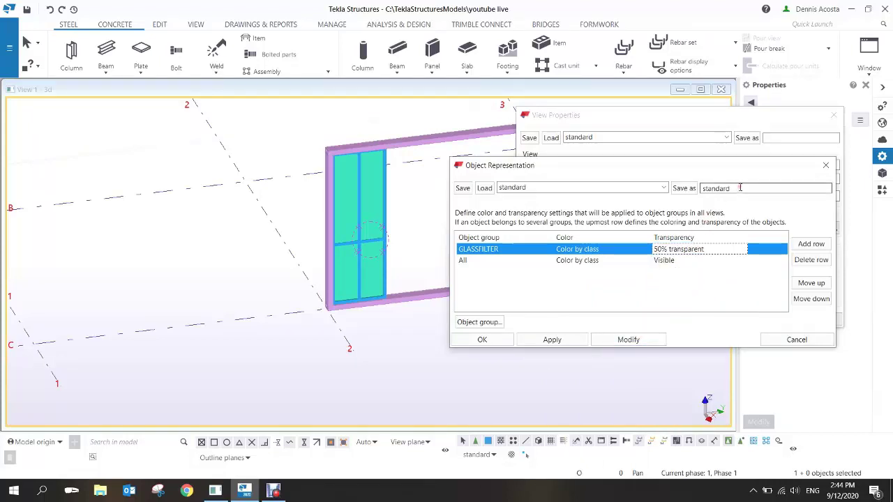
- Apply the representation settings to the model view and save them under the name standard
click(637, 340)
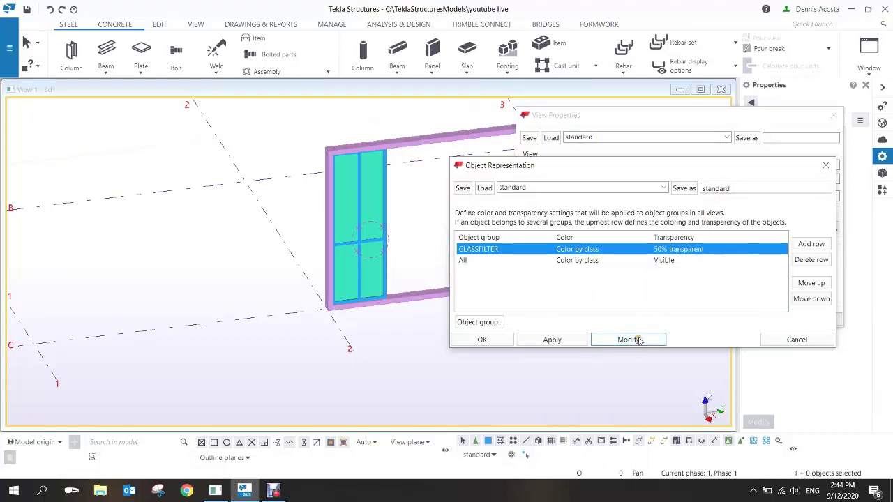
scroll(398, 365, up, 5)
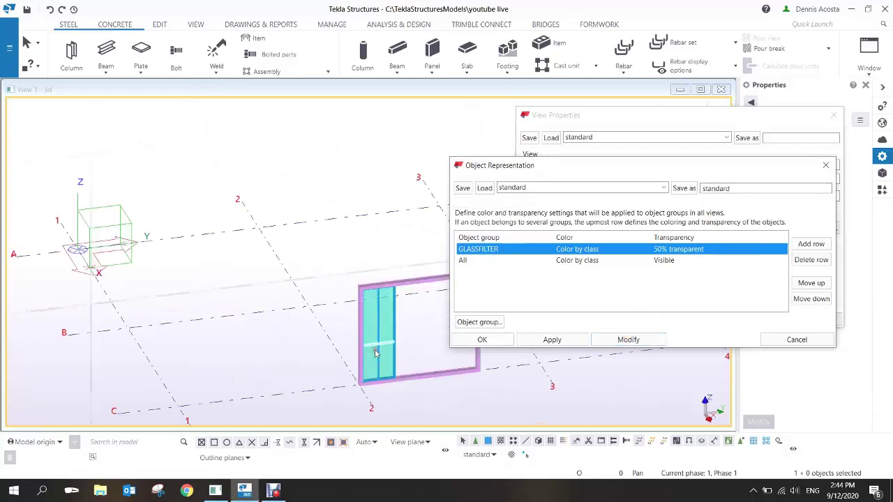
double_click(743, 188)
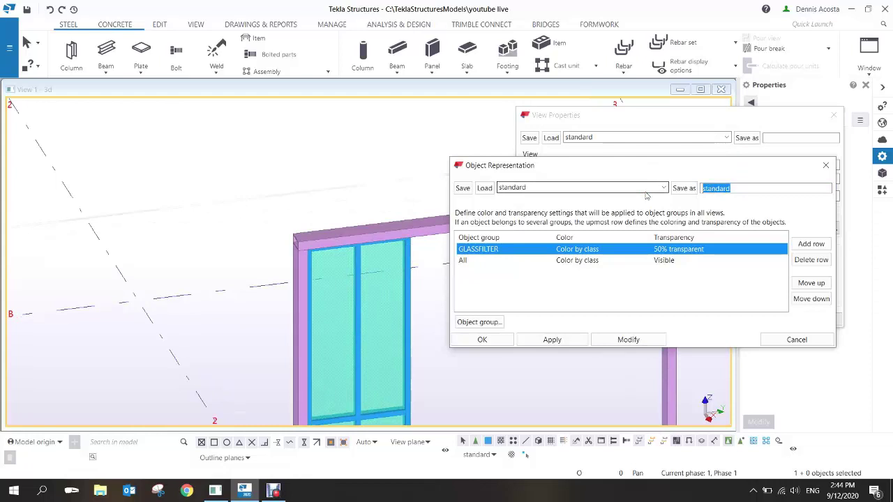
click(684, 189)
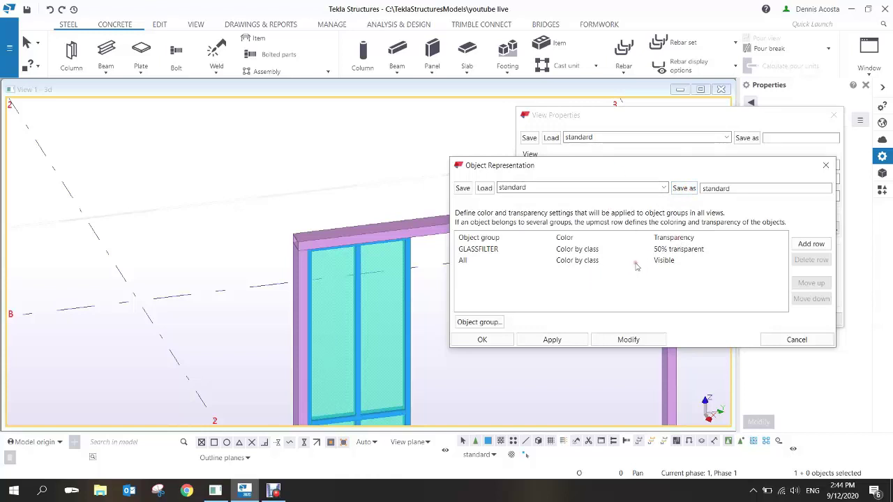
- Accept the object representation settings and update the 3D view with its modified view properties
click(483, 340)
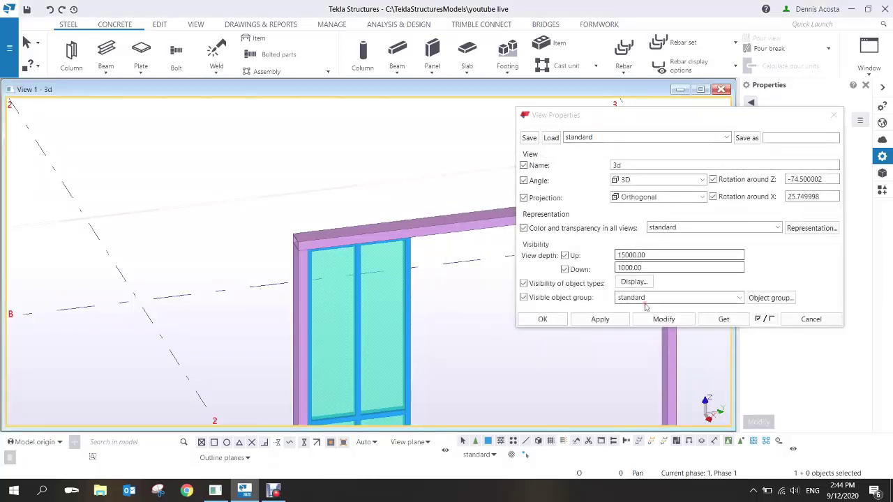
click(662, 319)
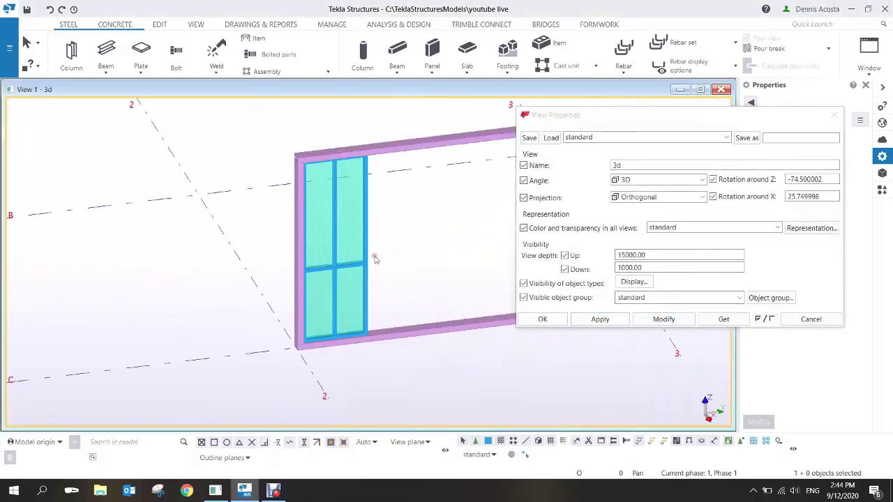
scroll(375, 286, up, 4)
ctrl+middle_drag(374, 248, 386, 272)
scroll(348, 286, down, 4)
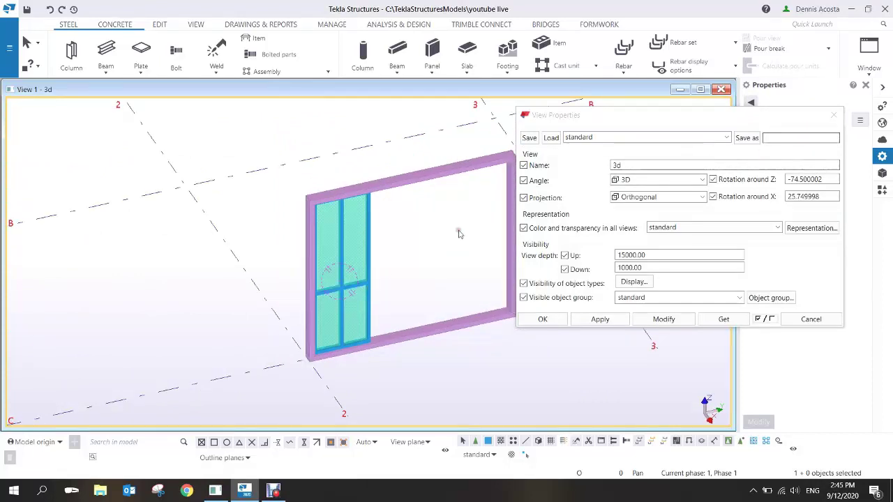
- Add the glass plate to the window frame's assembly
scroll(365, 228, up, 4)
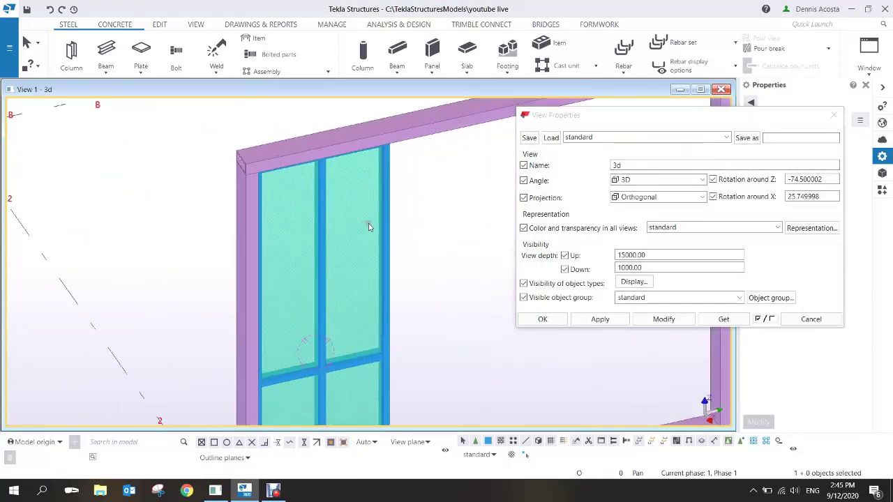
scroll(368, 228, up, 4)
click(383, 232)
right_click(383, 232)
mouse_move(424, 448)
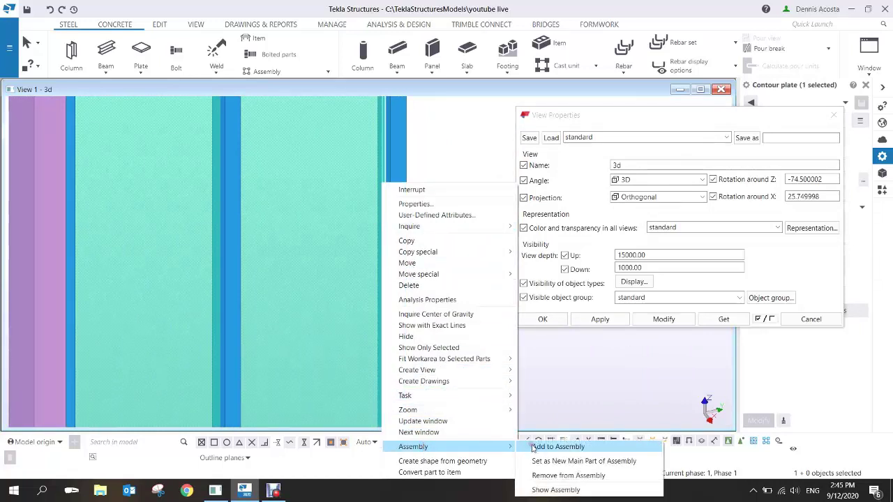
click(548, 446)
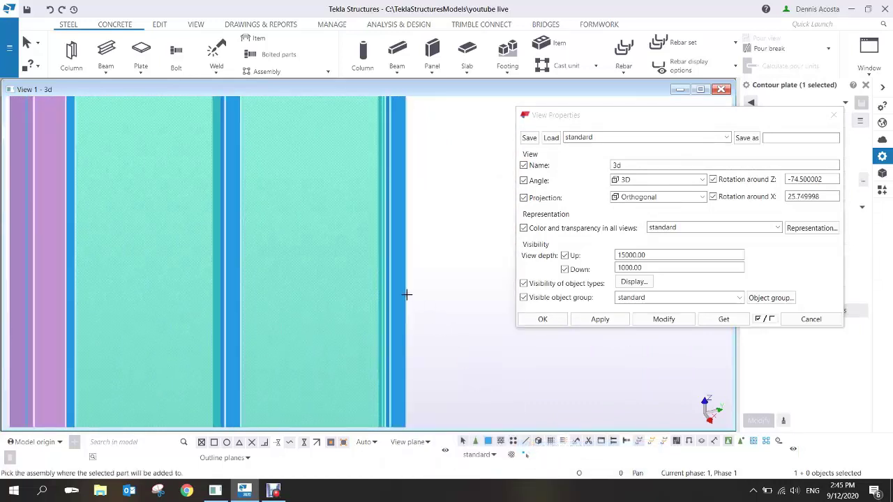
scroll(407, 296, down, 5)
click(388, 406)
scroll(421, 343, down, 3)
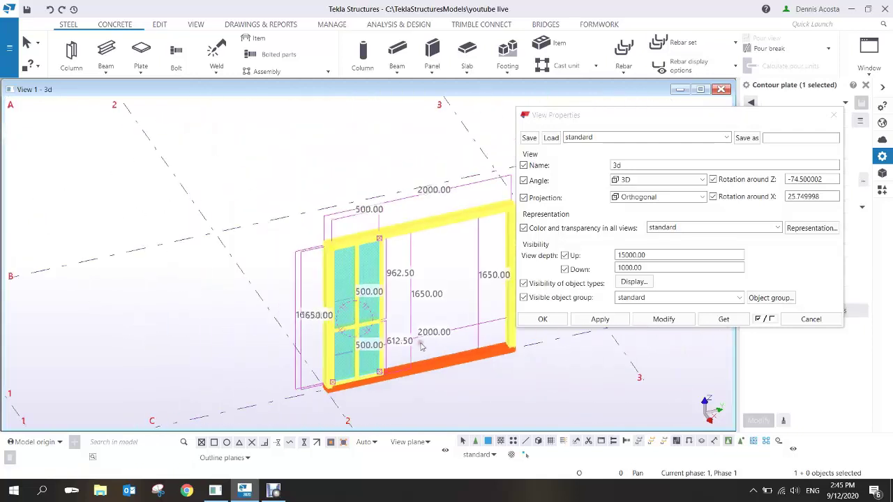
- Inquire the window assembly, check its parts list for the glass plate, and close the report
right_click(437, 232)
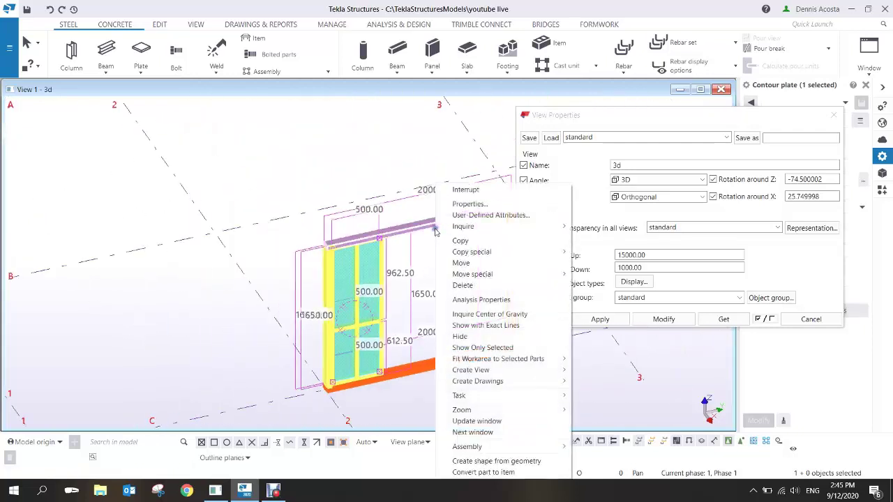
mouse_move(523, 229)
click(597, 241)
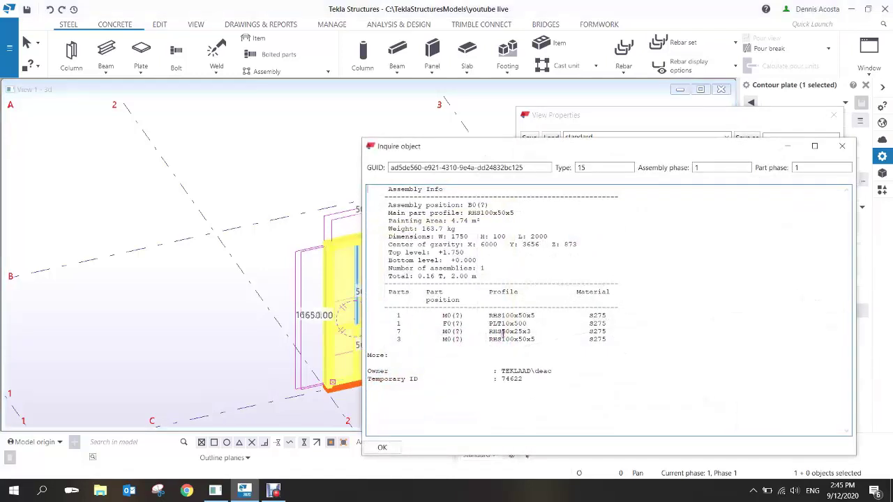
drag(531, 323, 484, 325)
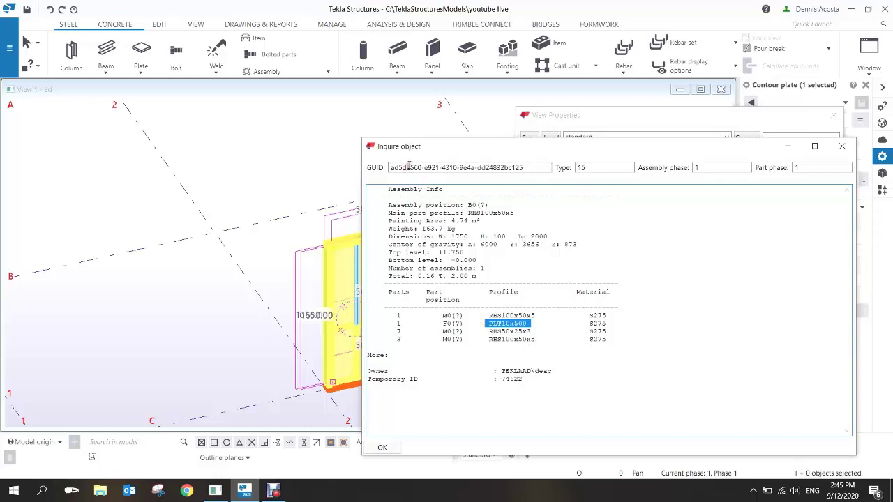
click(843, 146)
- Close the view properties and bring the whole window into view
middle_drag(433, 308, 376, 264)
right_click(322, 124)
click(342, 129)
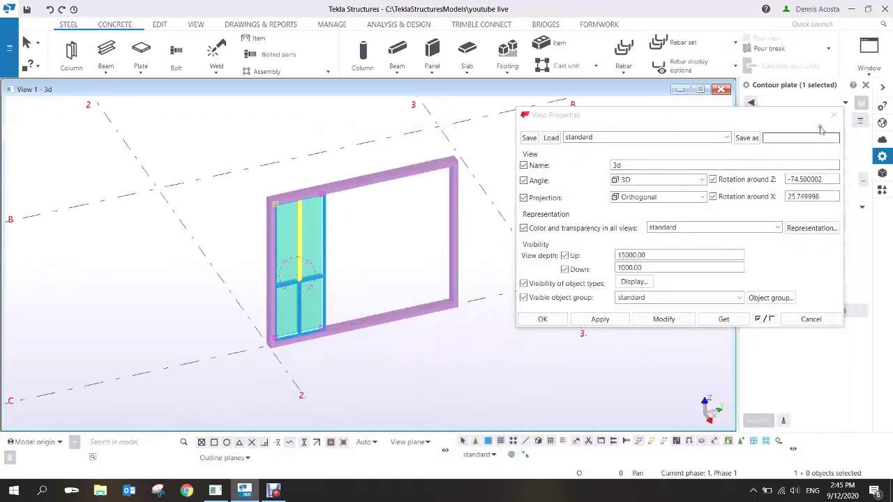
click(833, 115)
scroll(433, 277, up, 2)
scroll(433, 277, down, 2)
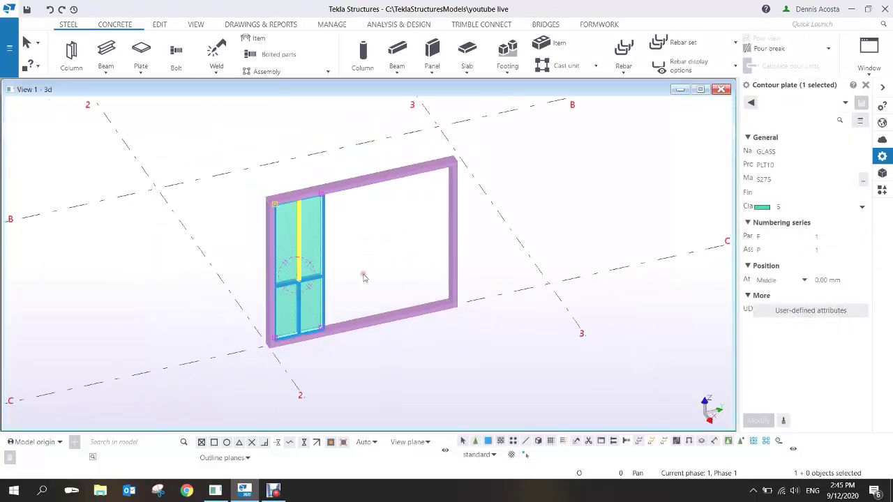
middle_drag(312, 224, 341, 227)
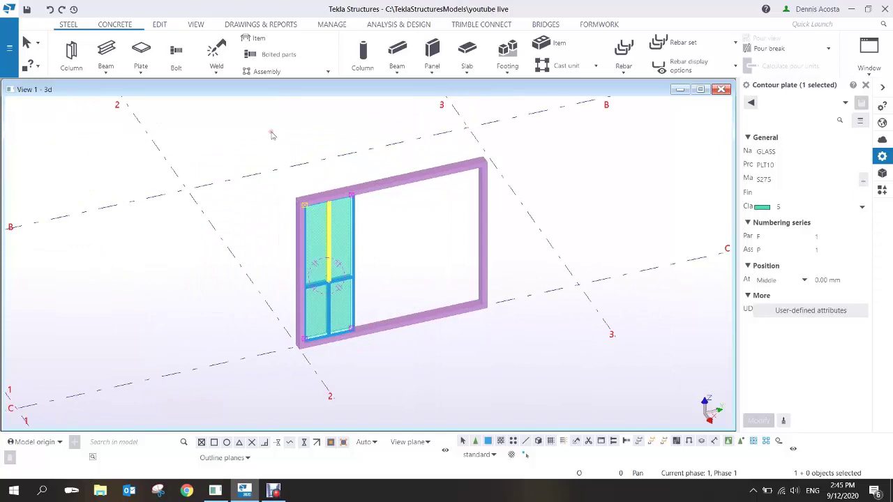
- Select all parts of the window, including the outer frame, inner sash and glass plate
drag(267, 120, 512, 398)
middle_drag(466, 247, 418, 250)
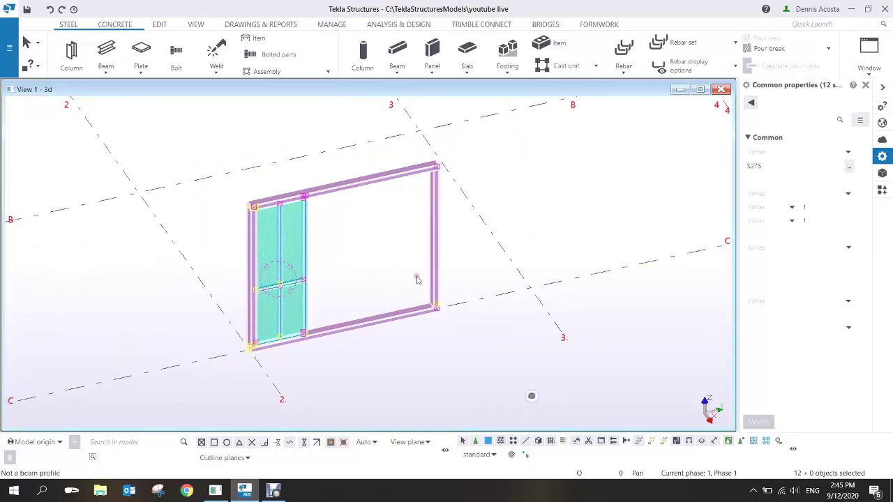
click(463, 256)
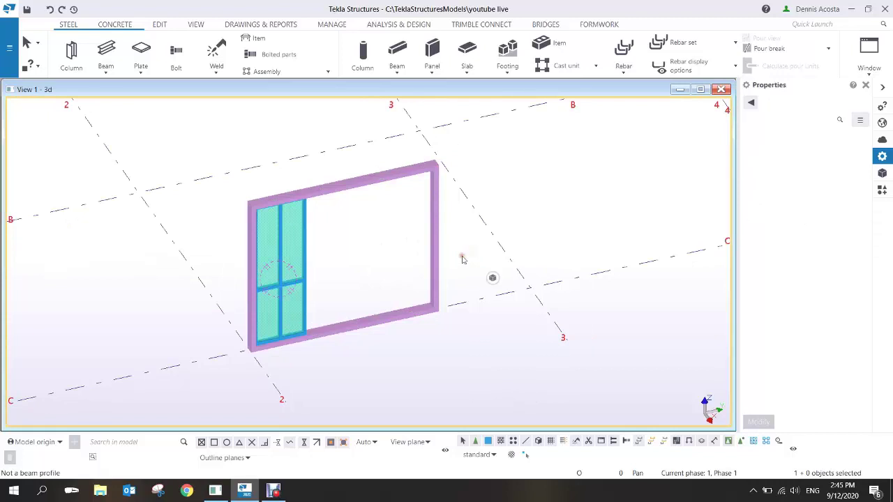
drag(214, 128, 467, 375)
click(342, 279)
drag(219, 133, 471, 398)
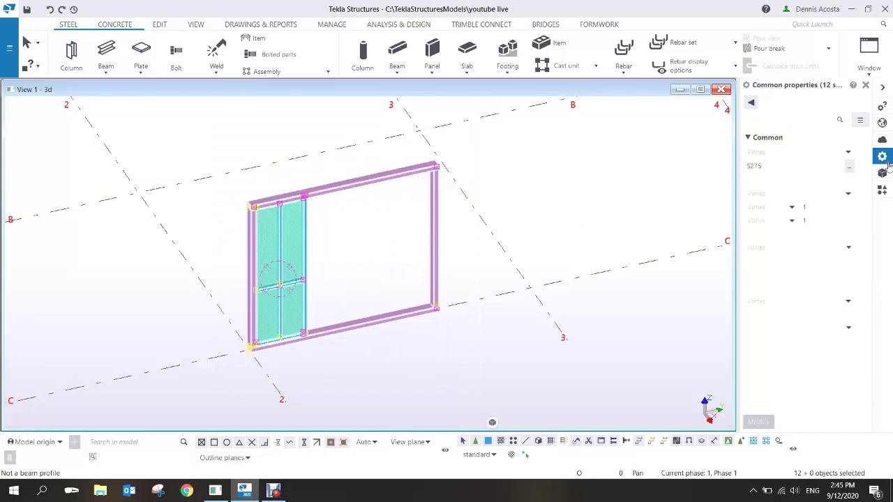
- Start defining a custom component from the selected window parts and set its type to Part
click(883, 191)
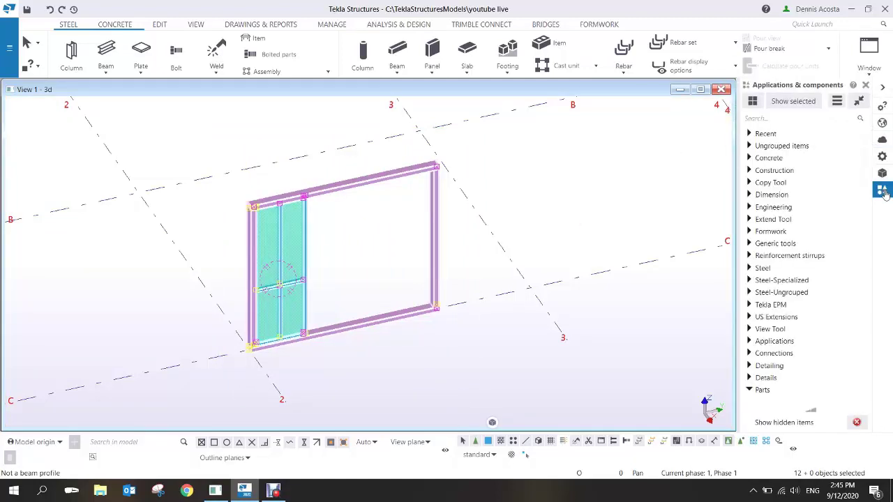
click(837, 101)
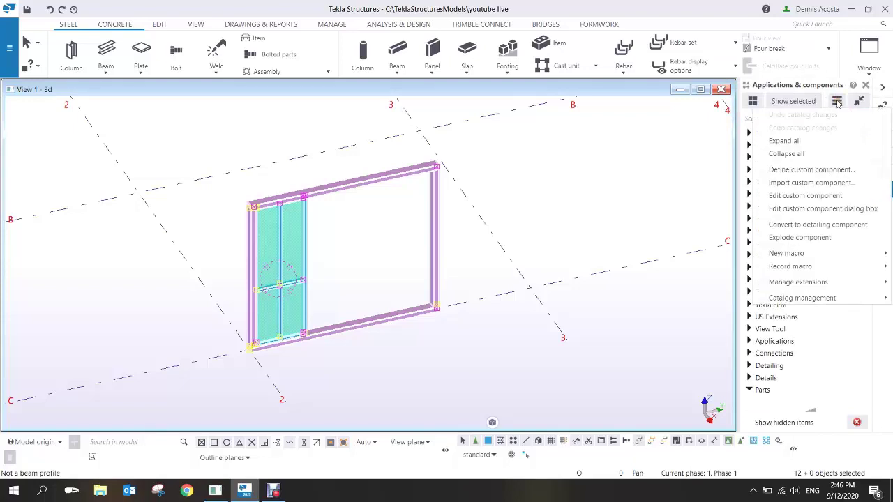
click(790, 170)
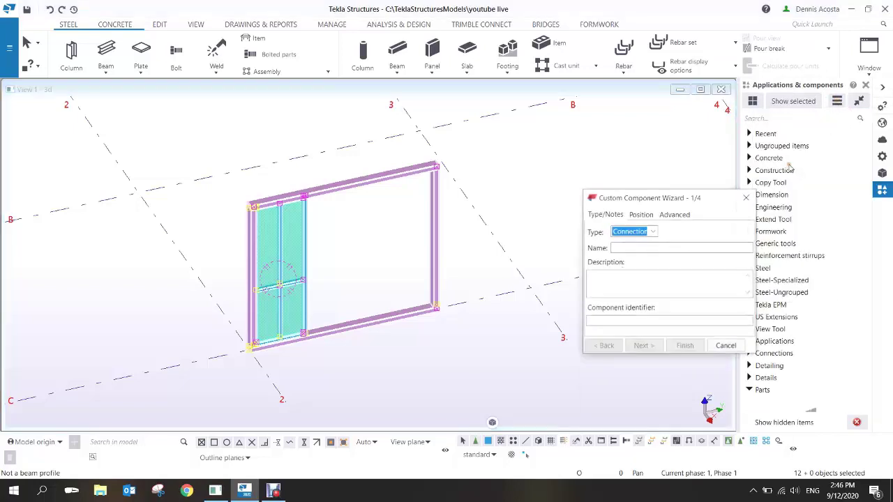
click(653, 232)
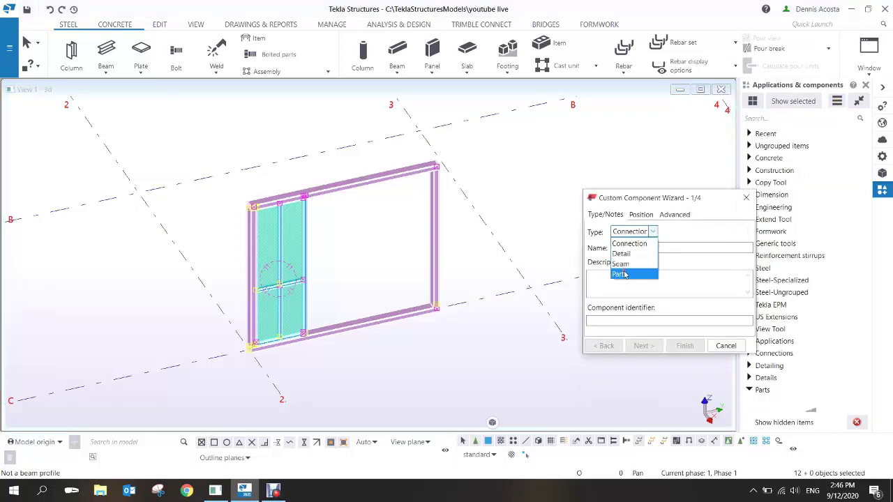
click(632, 273)
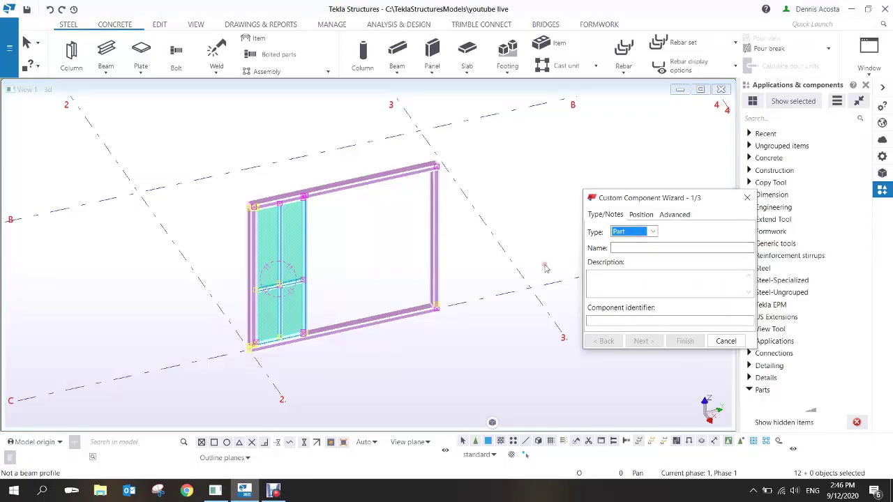
- Name the custom component YT_Window and proceed to choosing its component objects
click(621, 249)
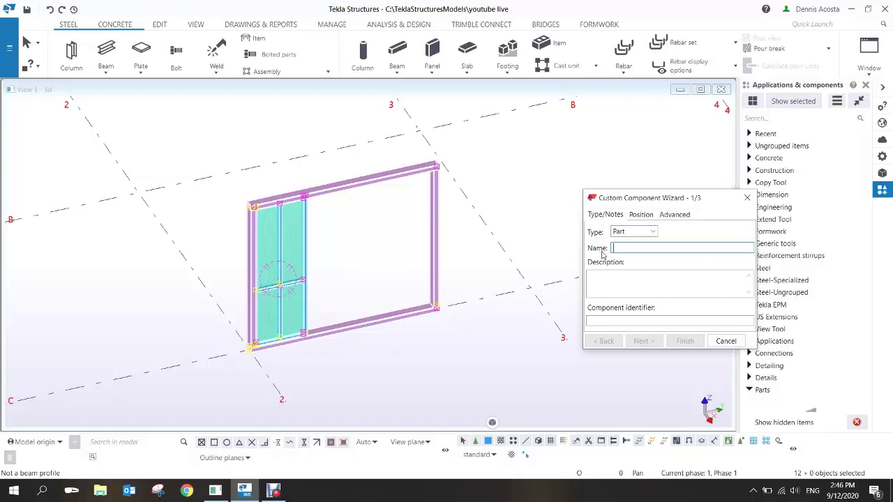
text(yt_WINDOW)
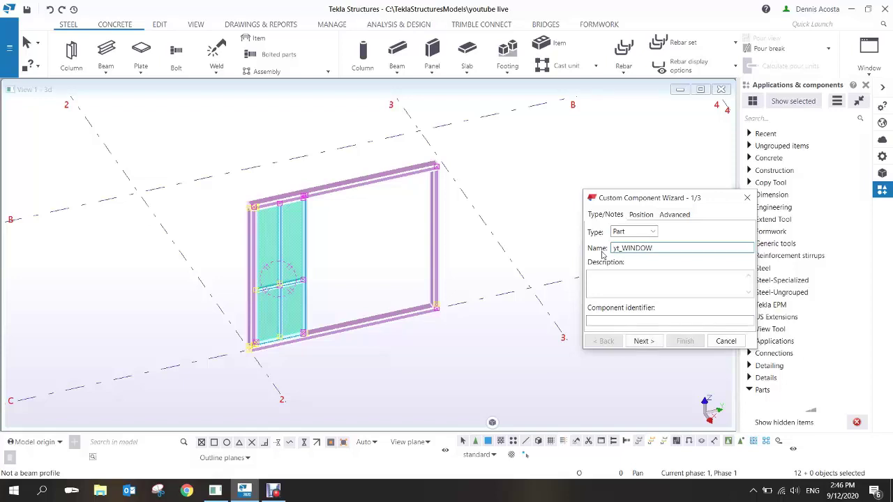
double_click(668, 249)
key(BackSpace)
text(YT)
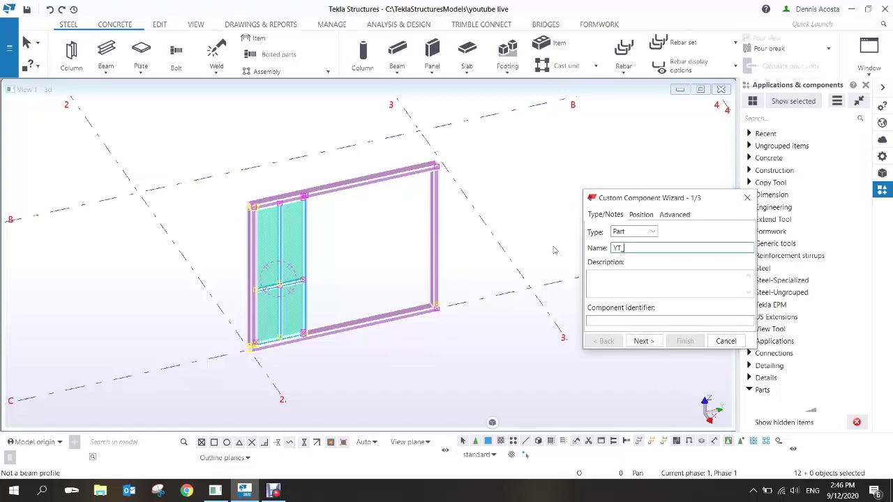
text(_Window)
click(642, 340)
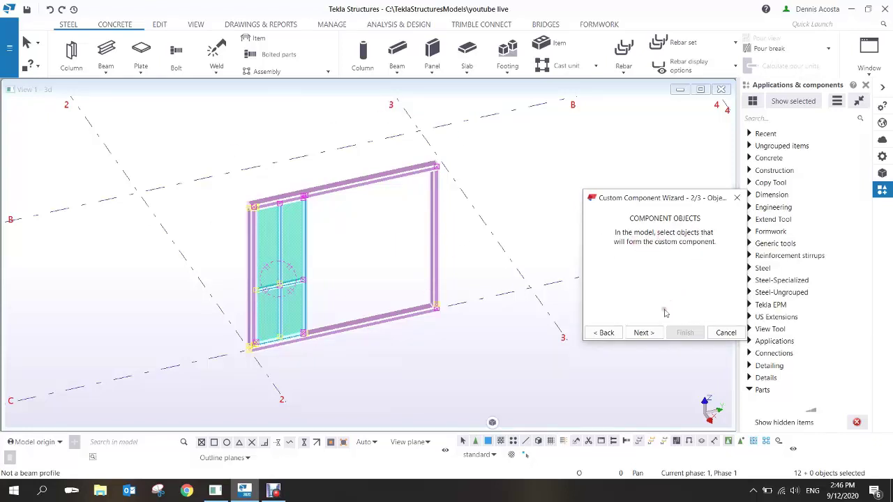
- Accept the selected parts as component objects and set the first position where gridline C meets the frame's bottom edge near gridline 2
click(644, 333)
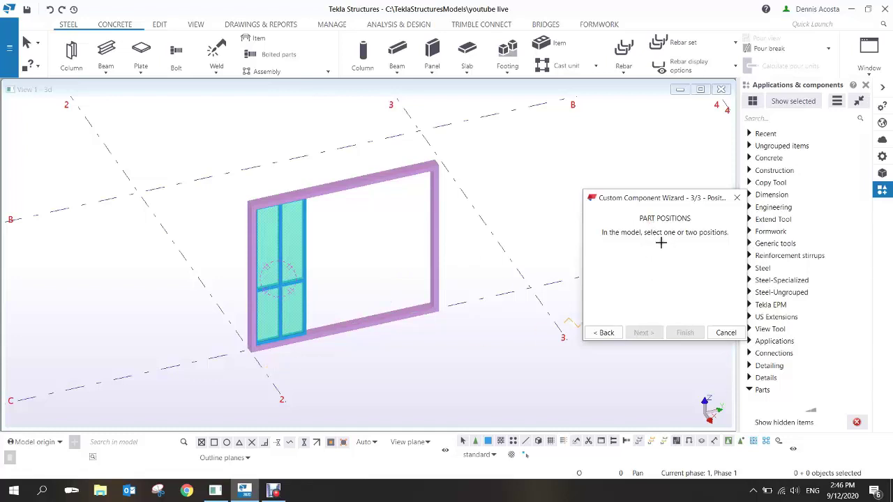
scroll(230, 360, up, 5)
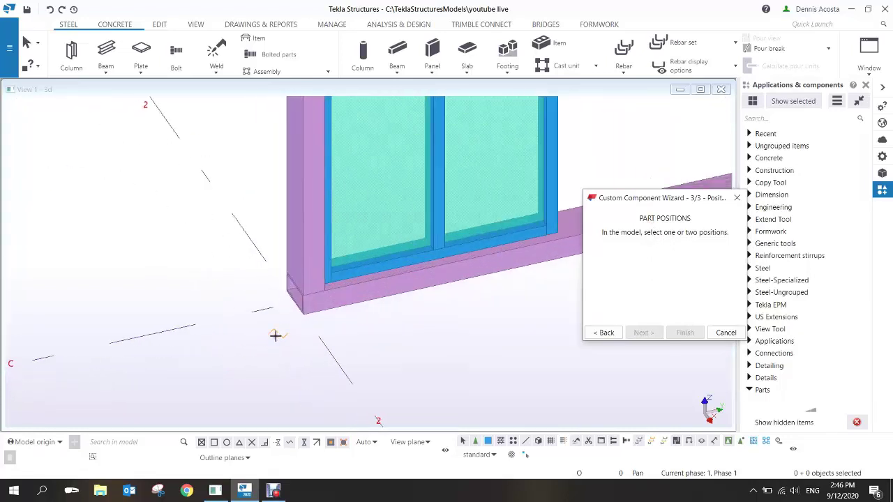
scroll(291, 300, up, 4)
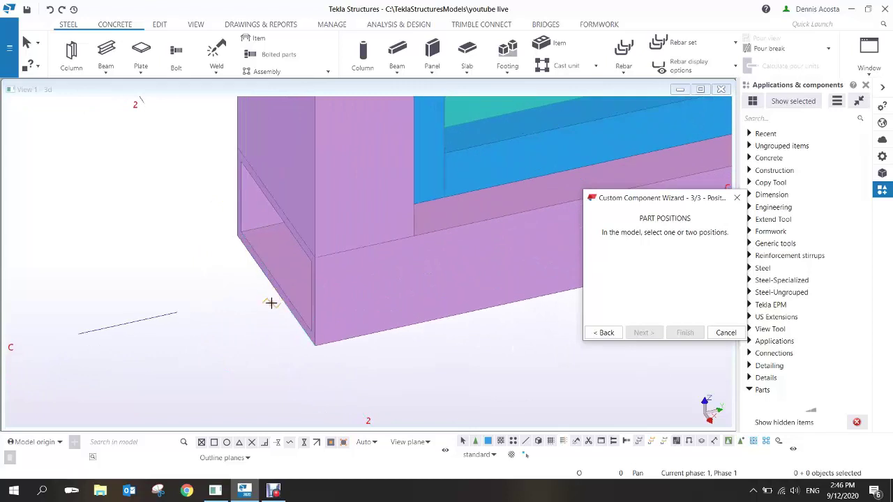
scroll(269, 293, up, 3)
scroll(268, 305, down, 3)
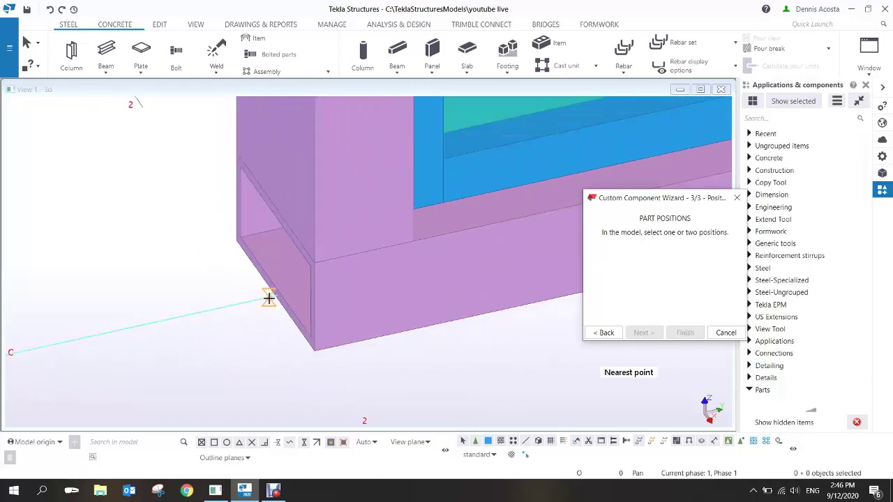
click(274, 295)
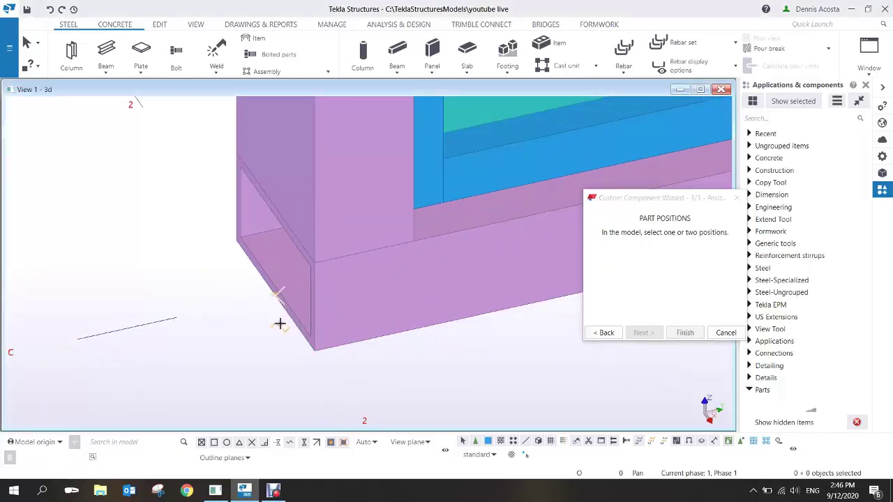
- Set the component's second position where gridline C meets the opposite end of the bottom frame member, nearer gridline 3
scroll(279, 300, down, 5)
ctrl+middle_drag(442, 303, 387, 335)
scroll(532, 368, up, 6)
scroll(496, 308, up, 1)
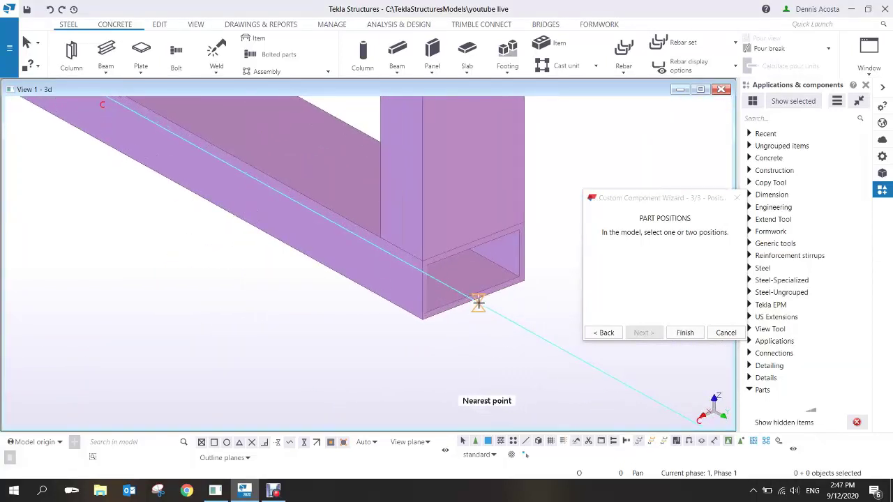
click(473, 300)
- Finish the custom component definition to create the window component
scroll(481, 315, down, 3)
scroll(485, 322, down, 7)
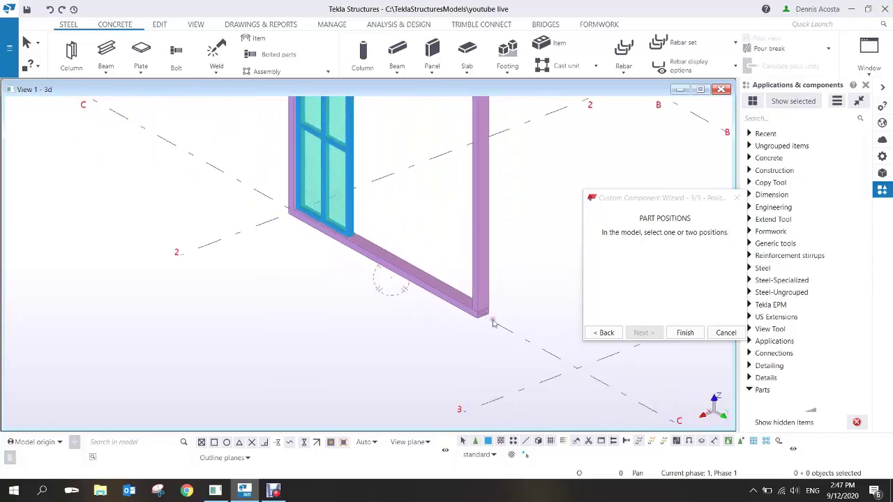
ctrl+middle_drag(445, 300, 600, 316)
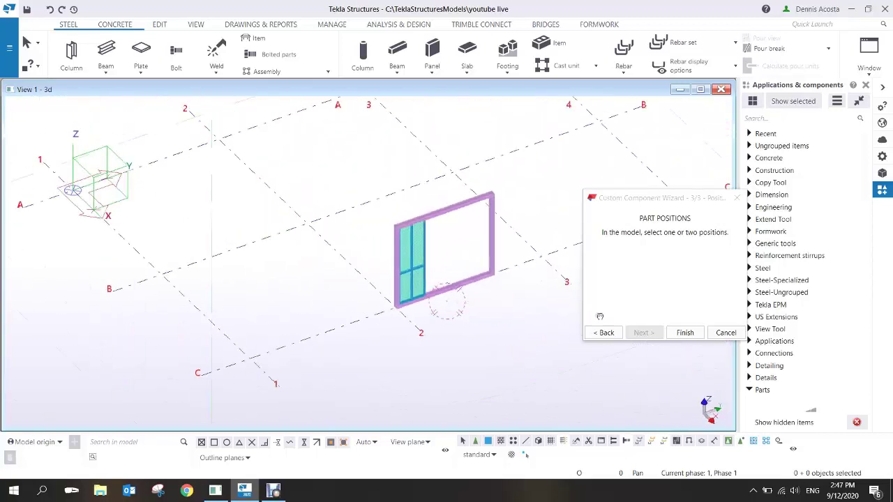
click(685, 333)
scroll(448, 265, up, 5)
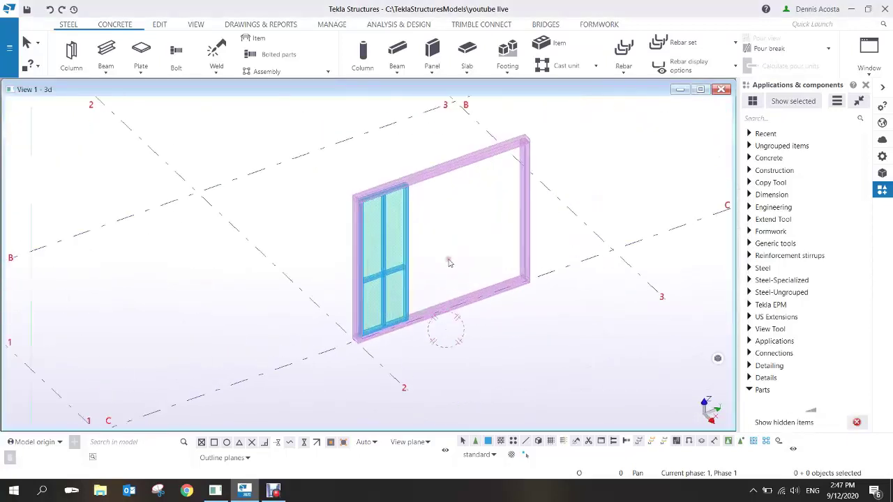
scroll(383, 271, down, 5)
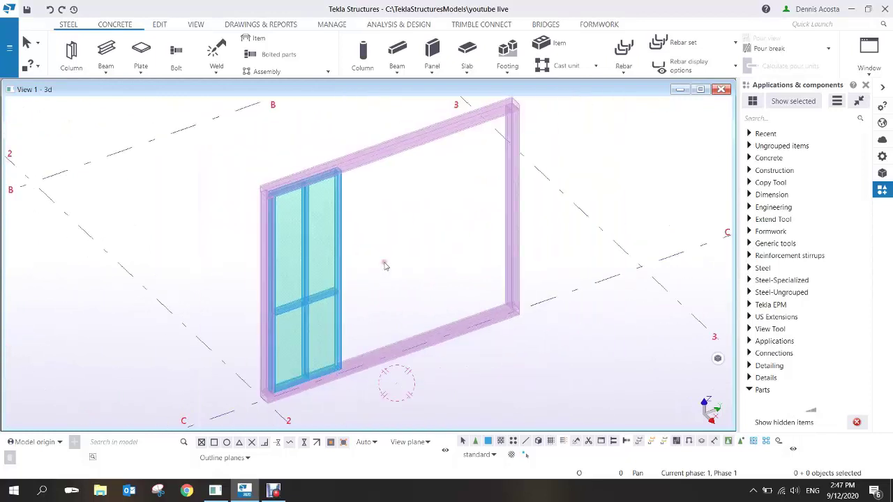
- Open the window component on gridline C for editing in the custom component editor and enlarge its perspective view
click(381, 219)
scroll(323, 226, up, 2)
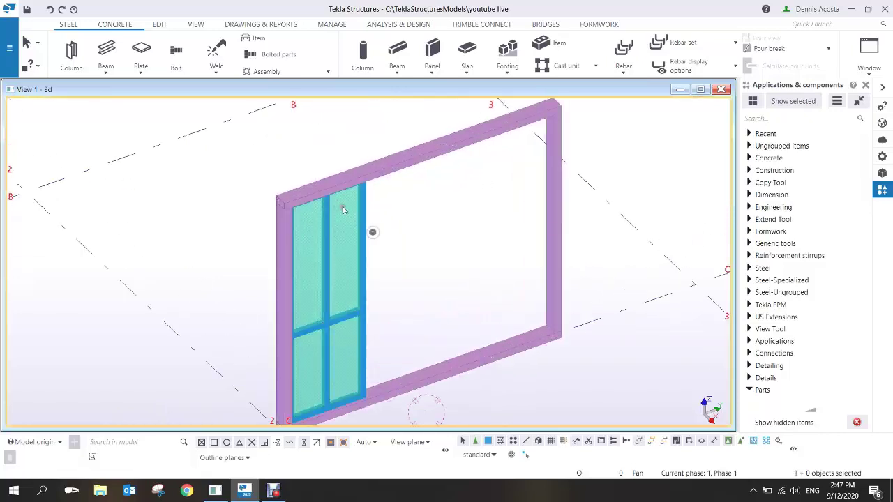
ctrl+middle_drag(392, 222, 377, 269)
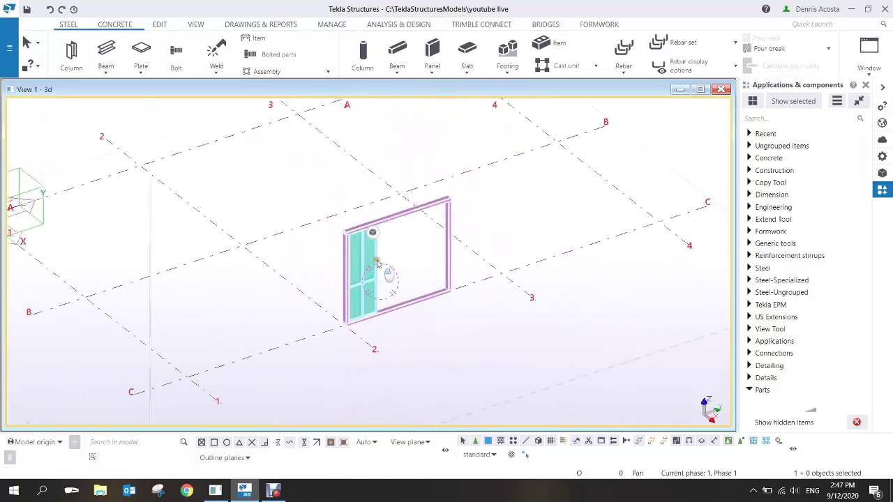
right_click(377, 263)
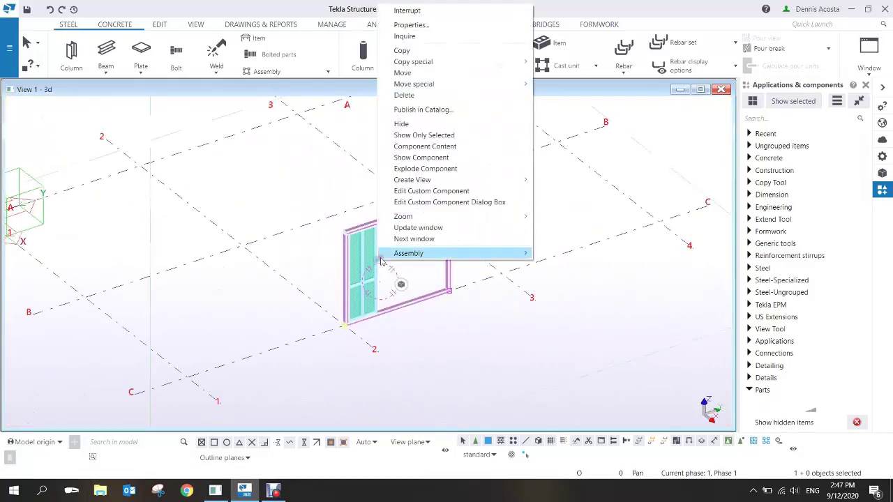
click(446, 194)
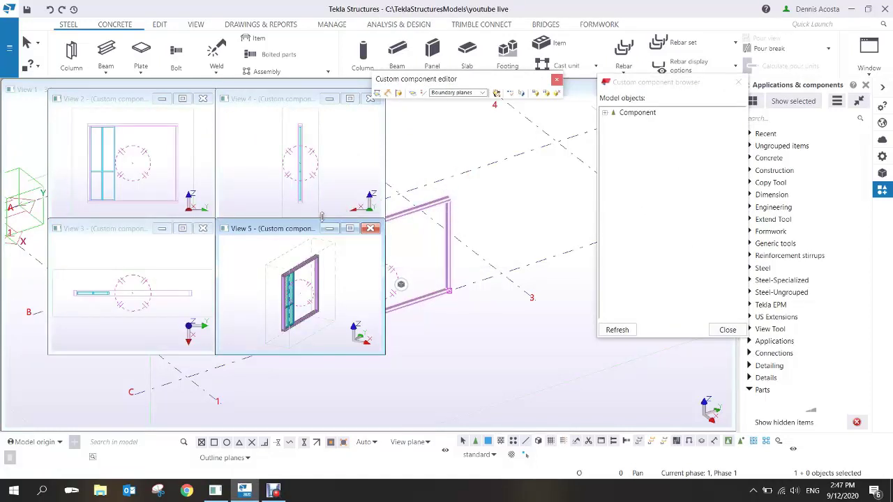
drag(300, 231, 123, 94)
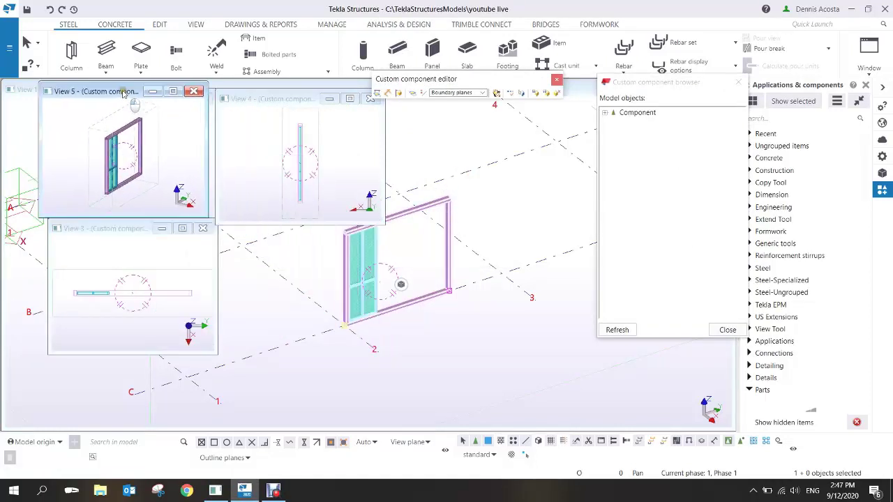
drag(208, 217, 594, 323)
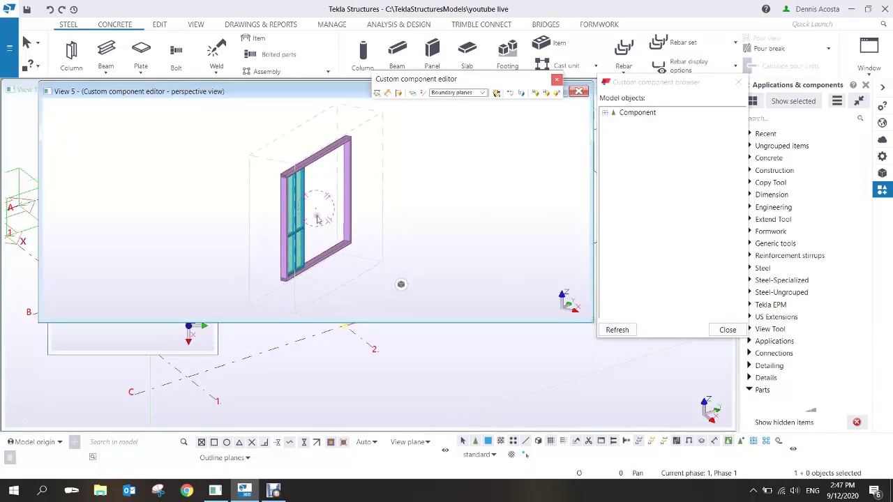
- Display the component's variables and arrange the dialog and editor tools clear of the window in the perspective view
click(513, 93)
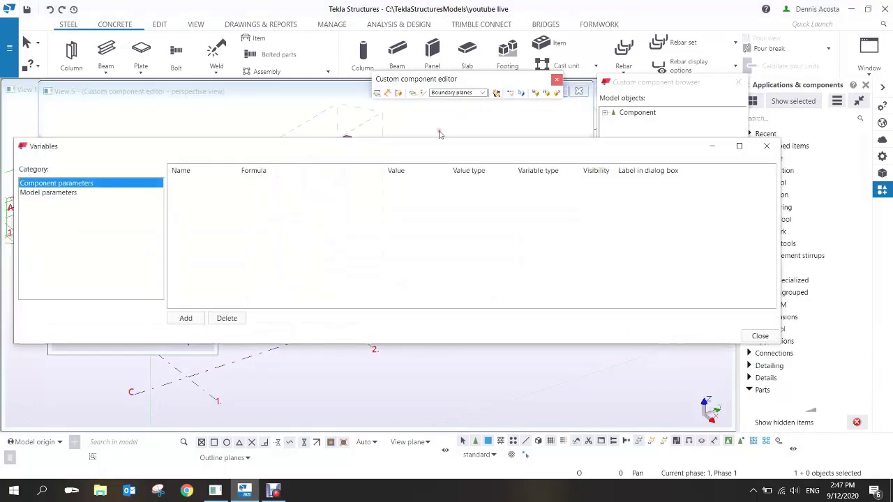
drag(429, 146, 427, 299)
mouse_move(336, 222)
middle_down()
mouse_move(342, 189)
mouse_move(324, 178)
mouse_move(349, 203)
mouse_move(426, 241)
mouse_move(381, 203)
mouse_move(360, 210)
mouse_move(380, 207)
mouse_move(447, 148)
middle_up()
scroll(341, 190, down, 2)
scroll(338, 185, up, 3)
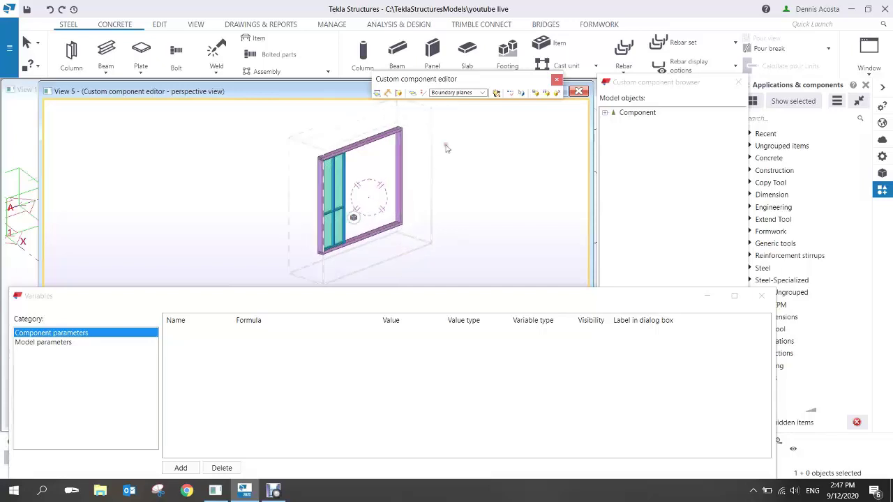
drag(474, 83, 543, 67)
ctrl+middle_drag(412, 174, 381, 209)
- Set the plane type for binding to Component planes
click(377, 202)
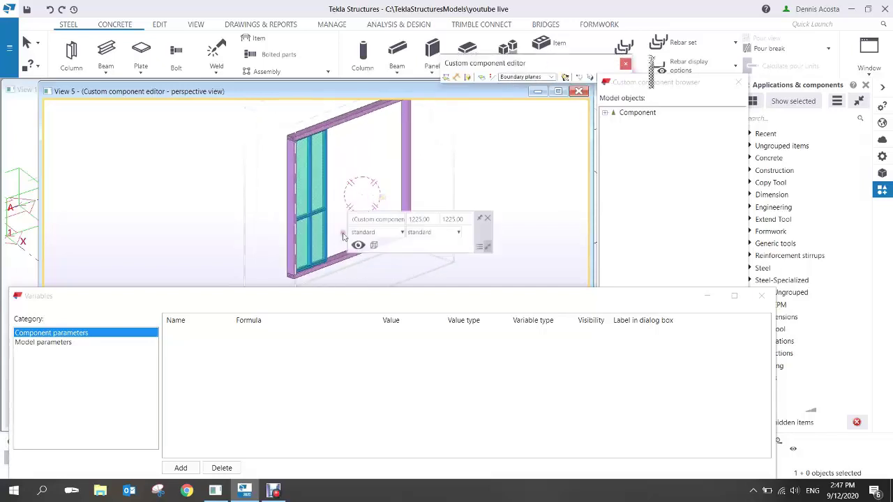
scroll(310, 233, up, 4)
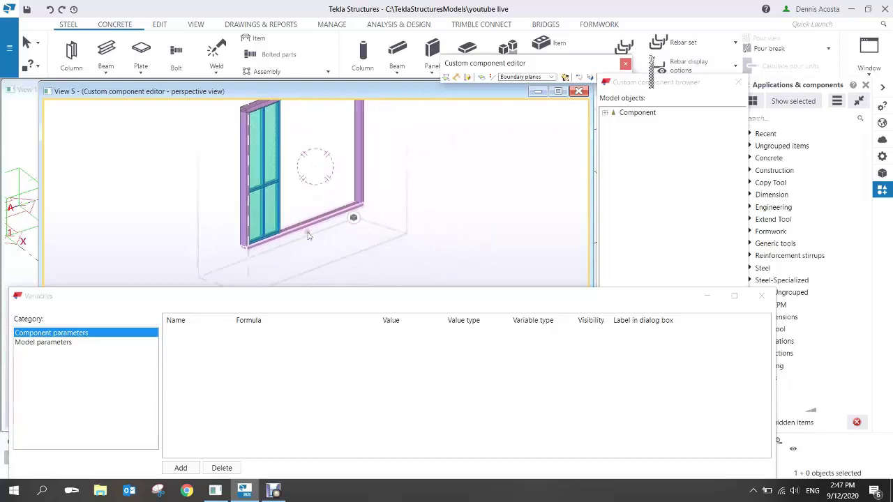
scroll(307, 243, down, 2)
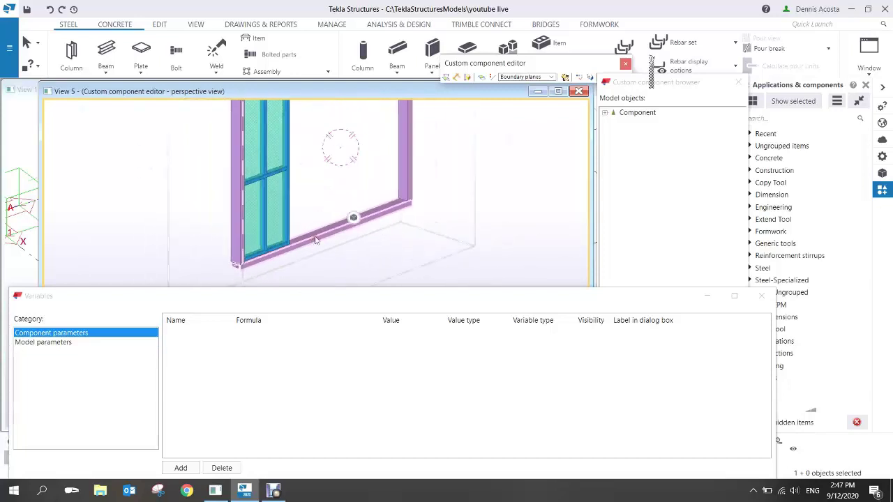
click(527, 77)
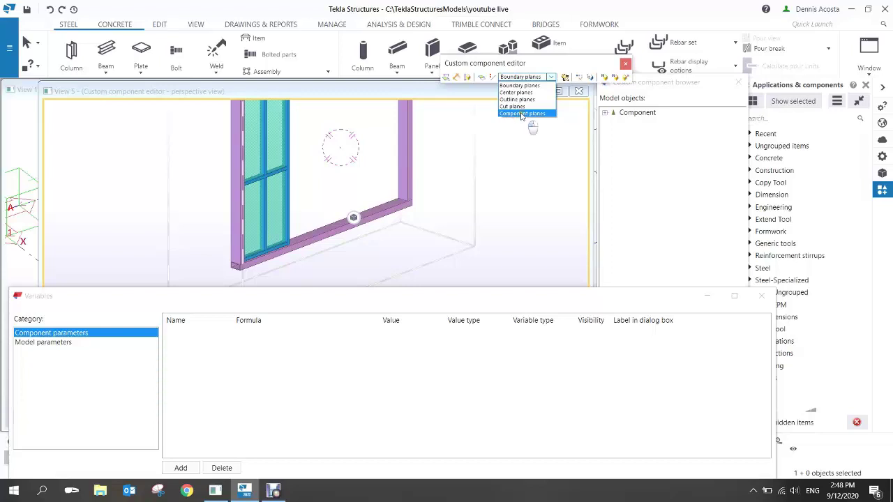
click(522, 114)
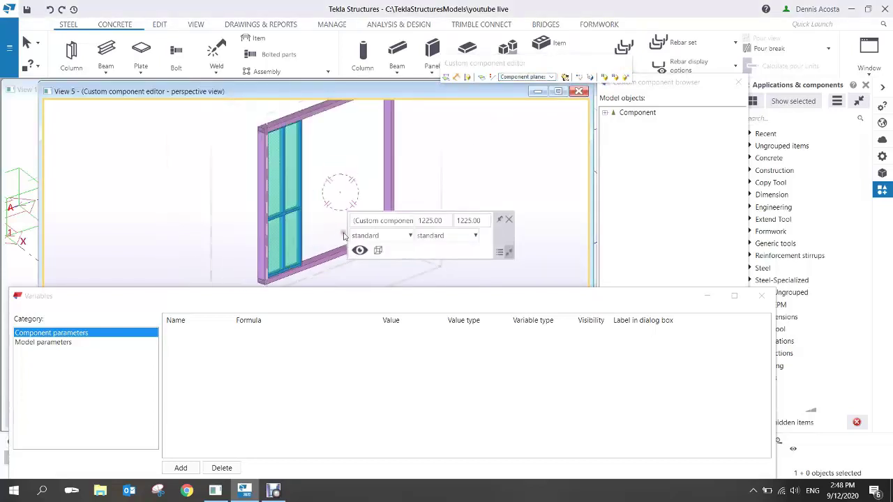
- Bind the bottom frame member's start handle, at the sash end, to the component plane there, then end the command
scroll(344, 233, down, 2)
middle_drag(326, 211, 308, 183)
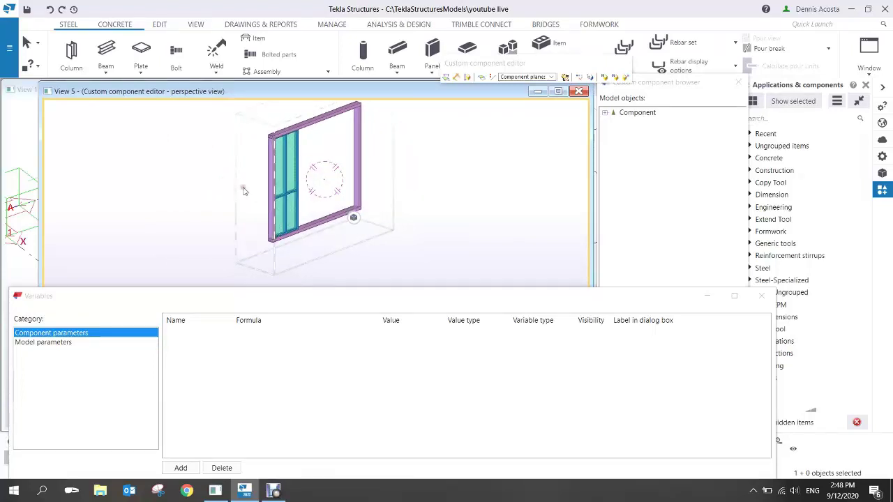
scroll(311, 230, up, 2)
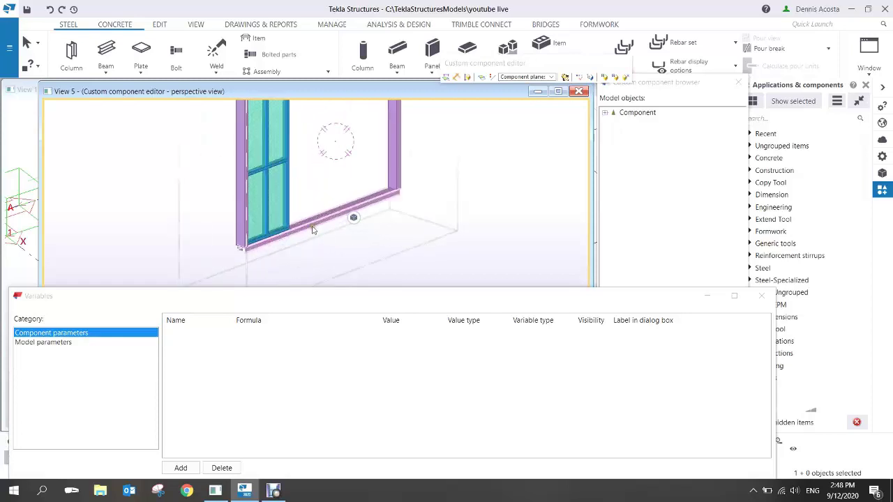
click(312, 230)
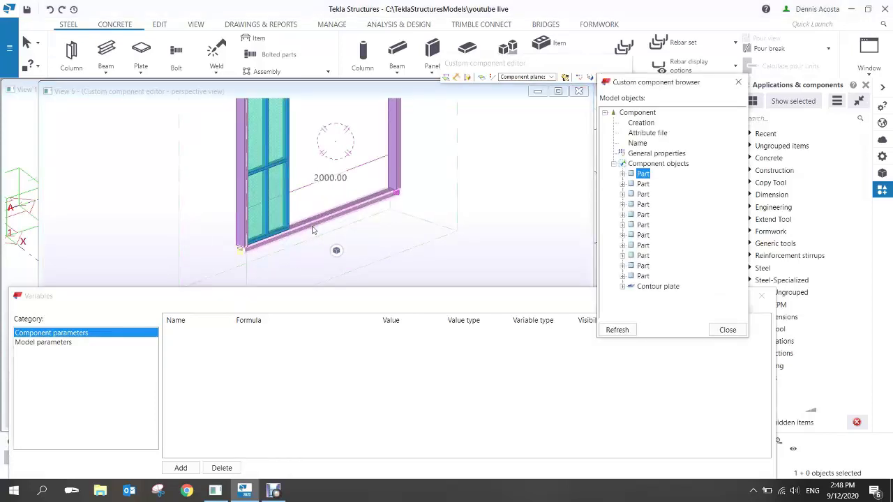
click(239, 255)
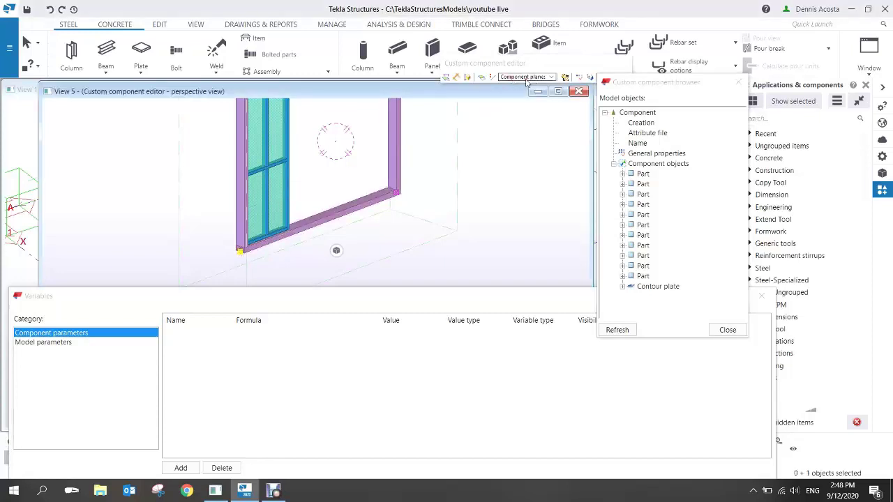
right_click(239, 254)
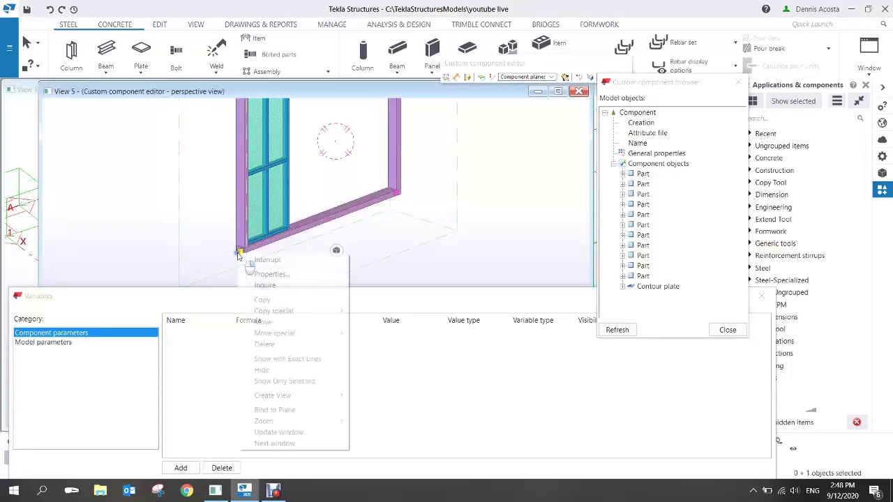
click(277, 409)
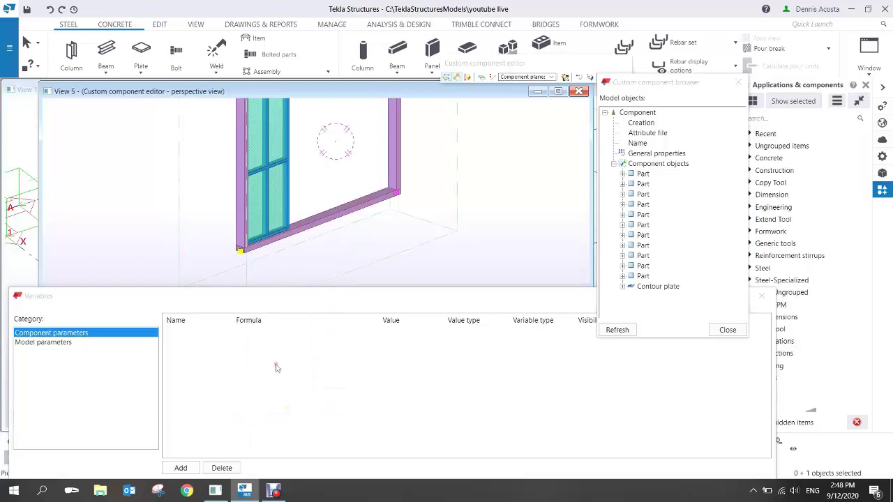
click(254, 183)
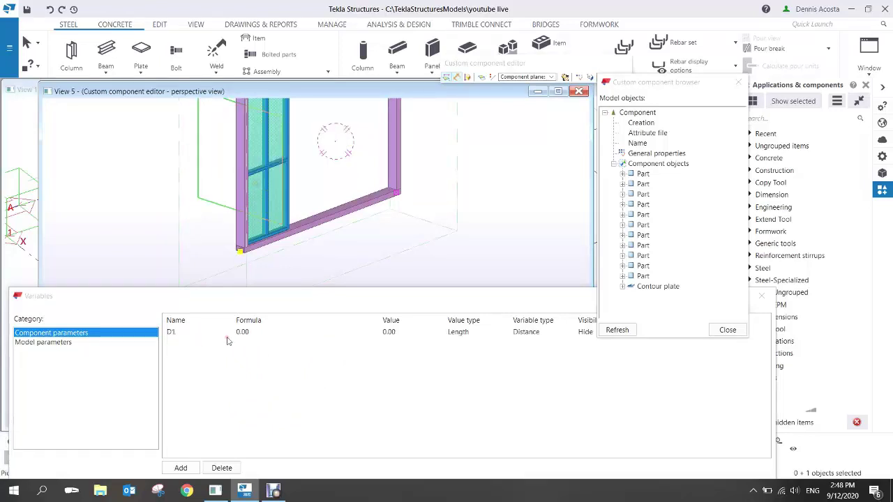
right_click(337, 189)
click(339, 191)
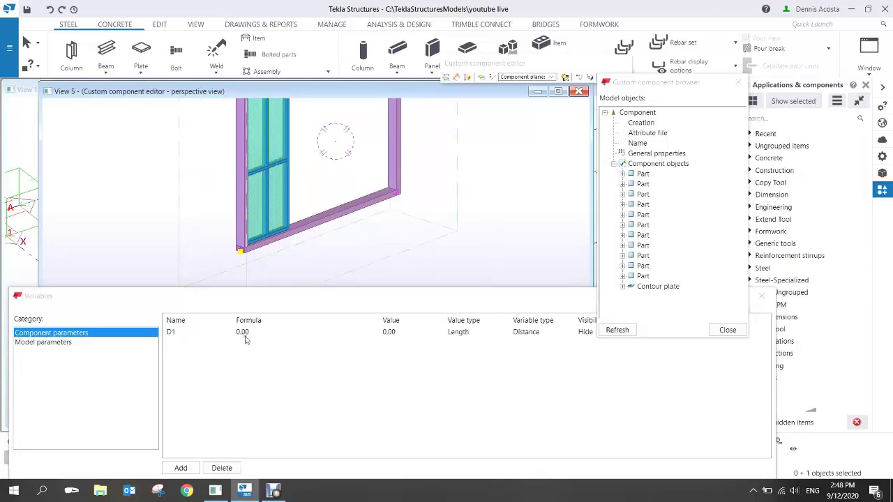
- Bind the bottom frame member's end handle, away from the sash, to the component plane at that end
middle_drag(366, 230, 309, 252)
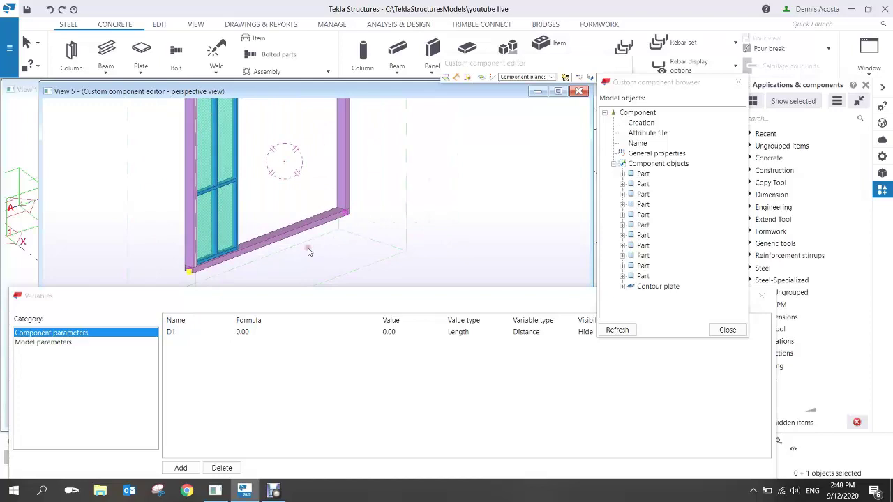
right_click(348, 217)
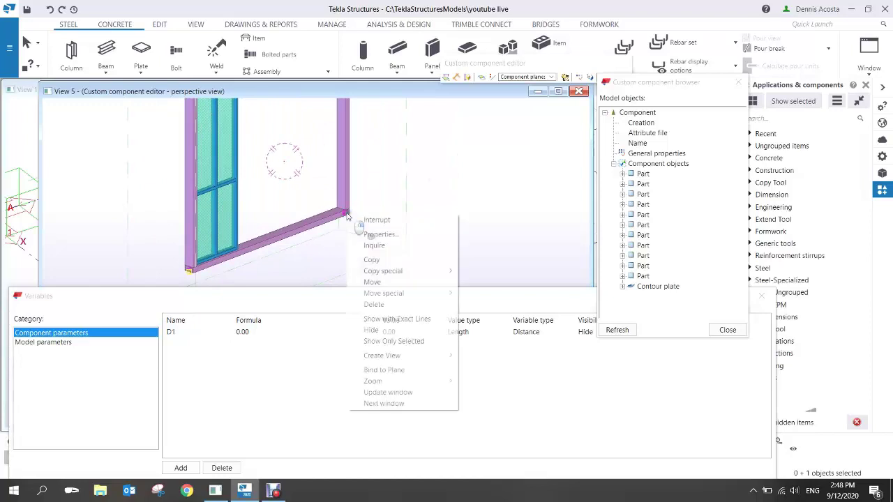
click(388, 372)
middle_drag(361, 141, 356, 203)
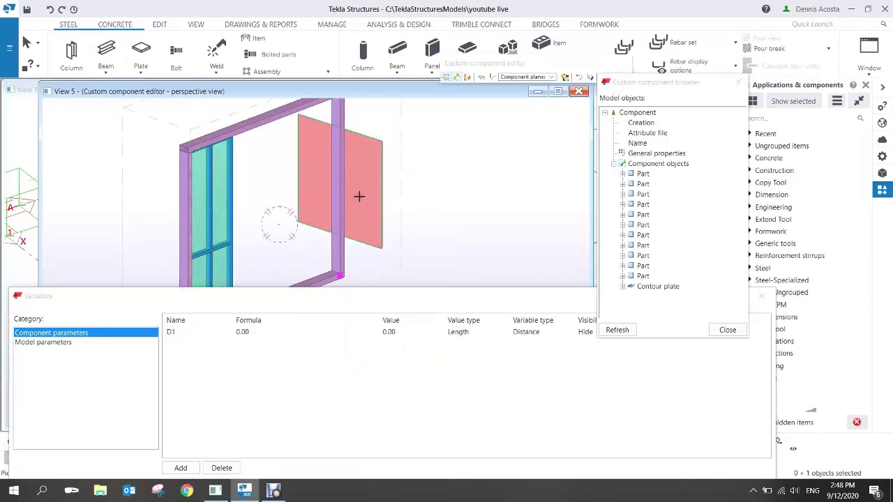
click(360, 197)
right_click(407, 175)
click(418, 180)
- Close the custom component editor, saving the changes and replacing all occurrences of YT_Window in the model
scroll(371, 283, down, 2)
middle_drag(361, 255, 384, 170)
click(355, 227)
scroll(354, 227, down, 1)
scroll(354, 226, up, 2)
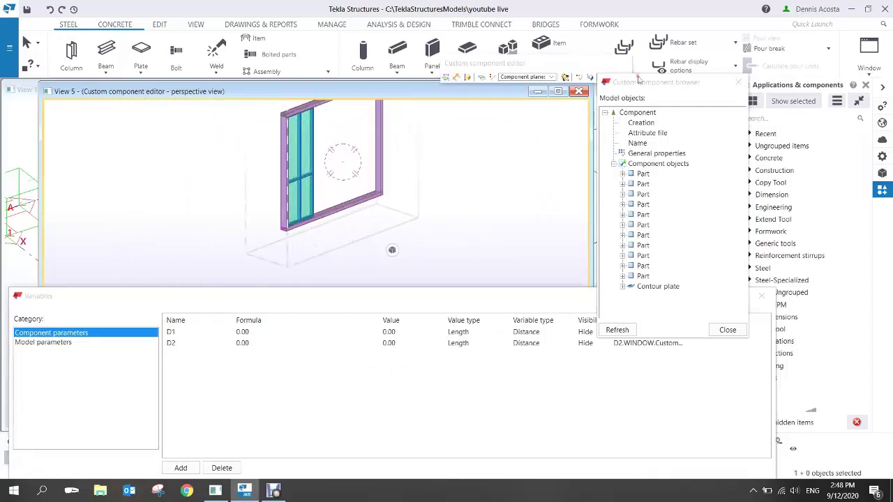
drag(652, 82, 714, 101)
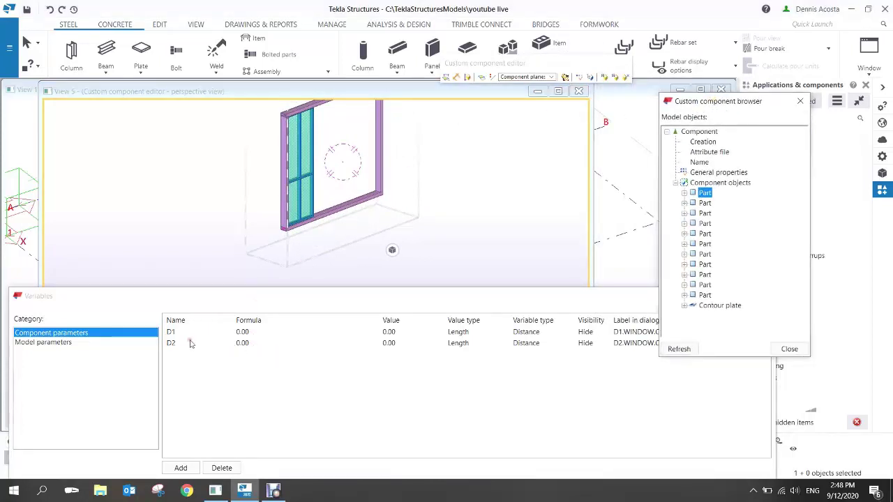
click(619, 78)
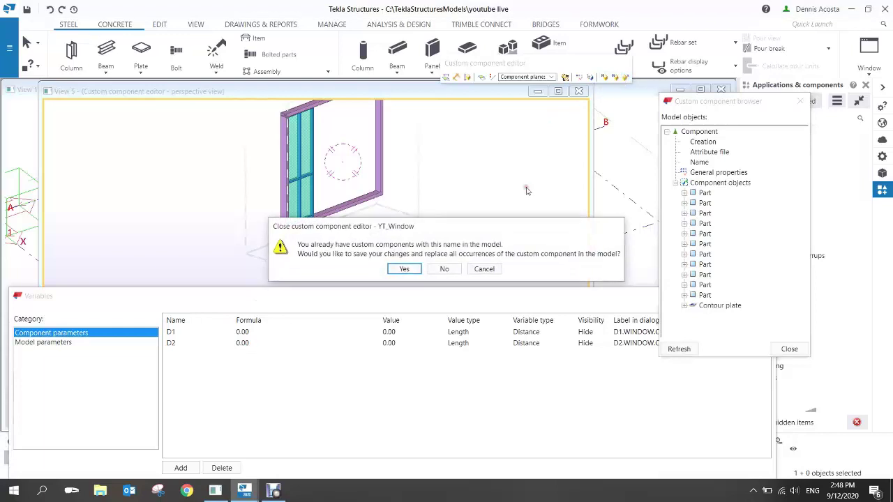
click(410, 272)
- Examine the bottom frame member of the updated window in the 3D model view
scroll(438, 301, up, 5)
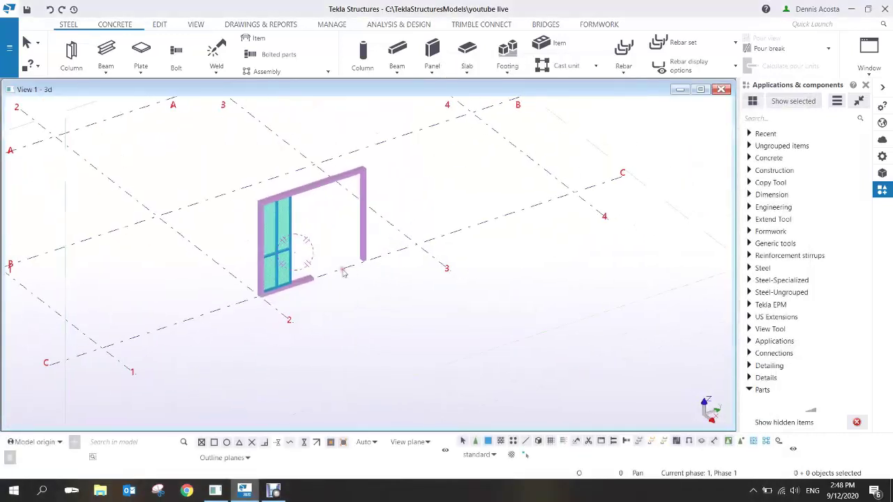
scroll(326, 281, down, 5)
scroll(289, 296, up, 5)
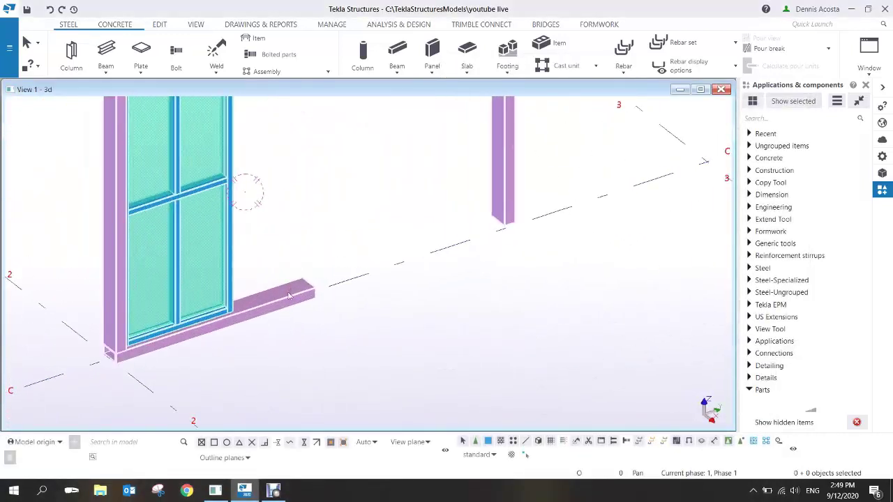
scroll(332, 283, down, 2)
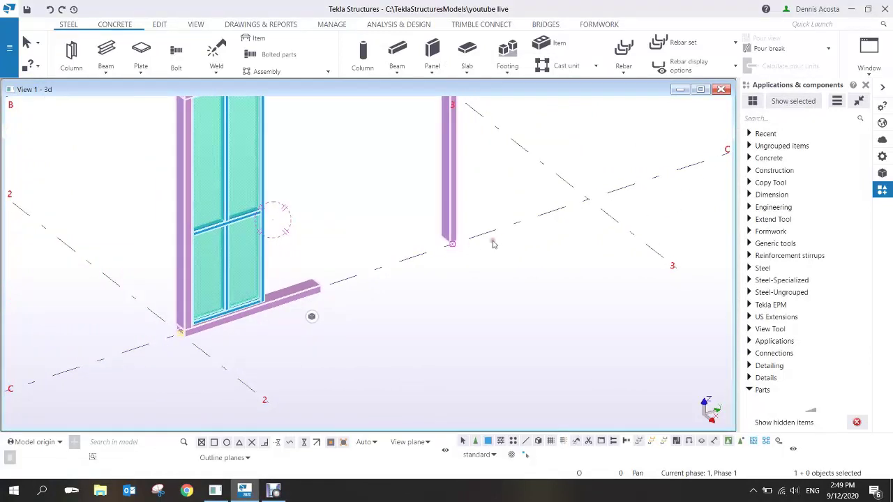
scroll(233, 320, up, 2)
scroll(256, 314, down, 5)
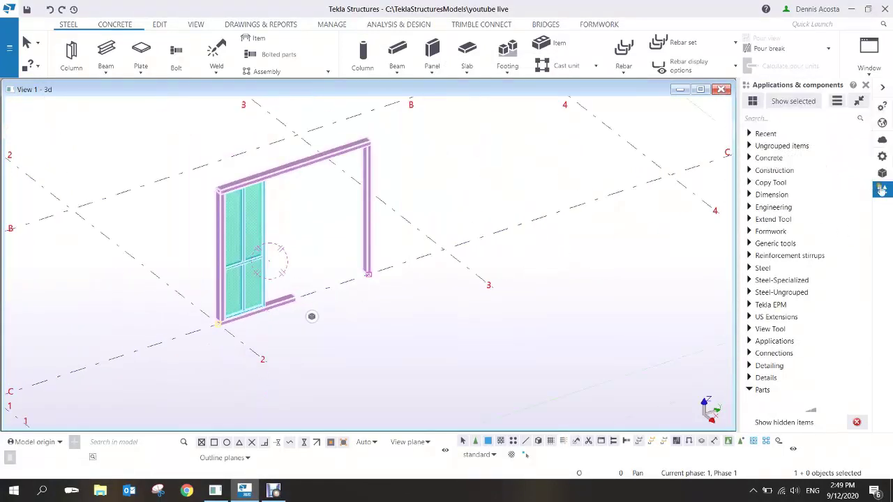
- Search the component catalog for yt and place YT_Window on gridline C from gridline 3 to the gridline's end beyond gridline 4
click(768, 119)
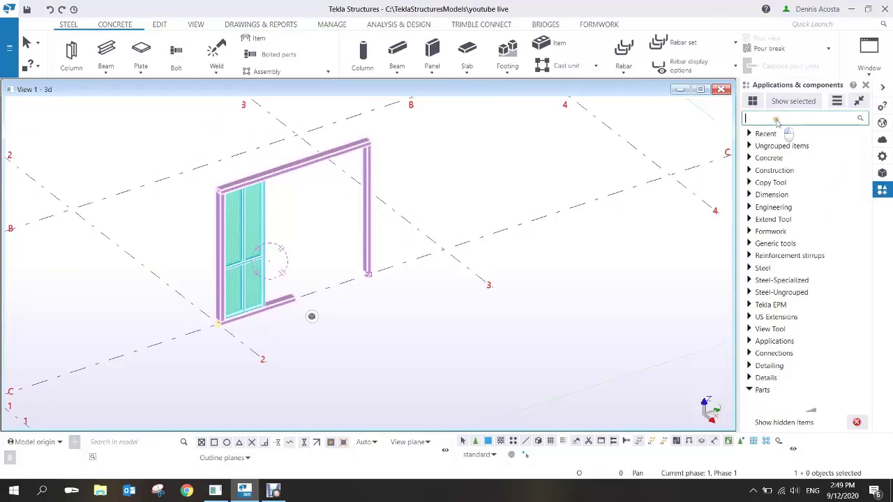
text(yt)
click(777, 178)
middle_drag(617, 203, 457, 240)
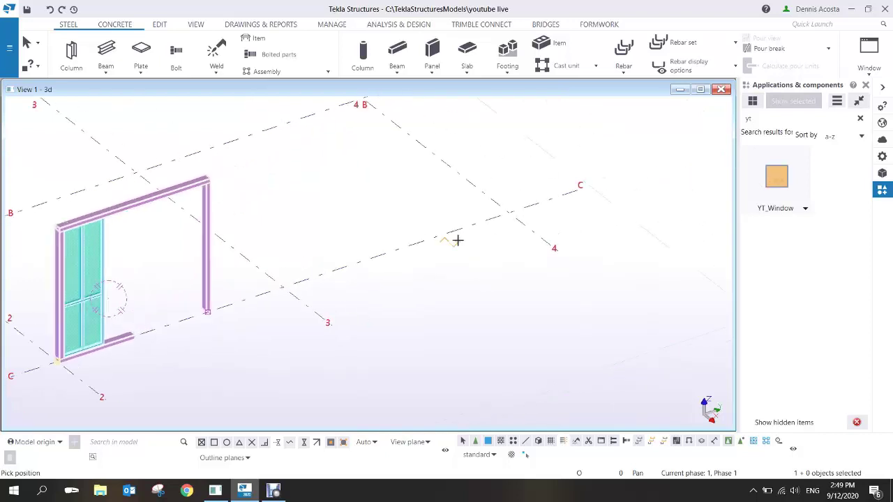
click(286, 286)
click(577, 190)
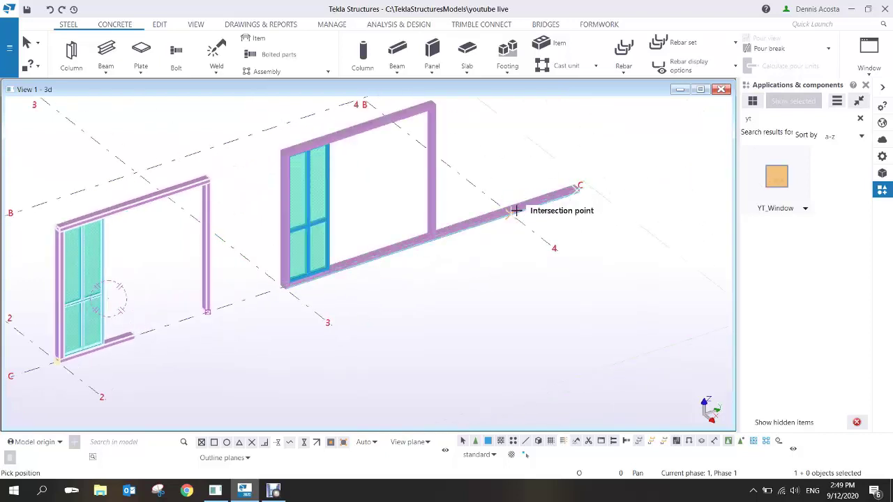
right_click(514, 168)
click(530, 172)
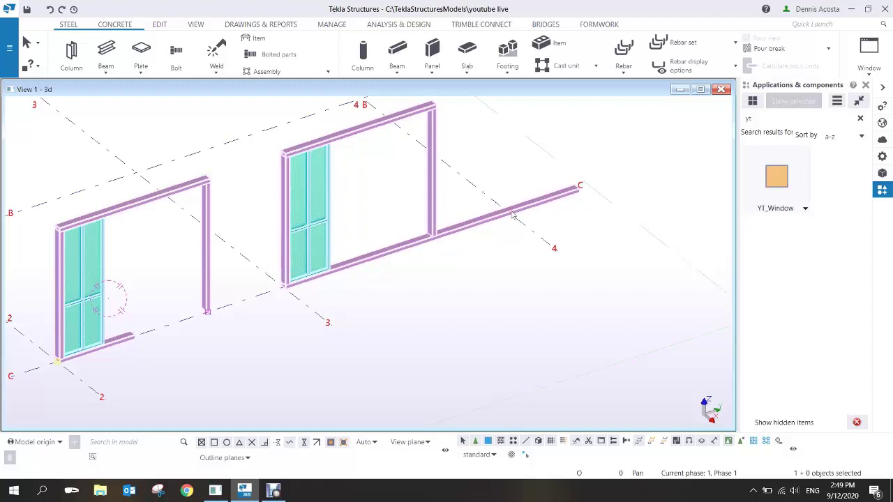
- Delete the YT_Window instance that starts at gridline 2 on gridline C
scroll(97, 314, up, 3)
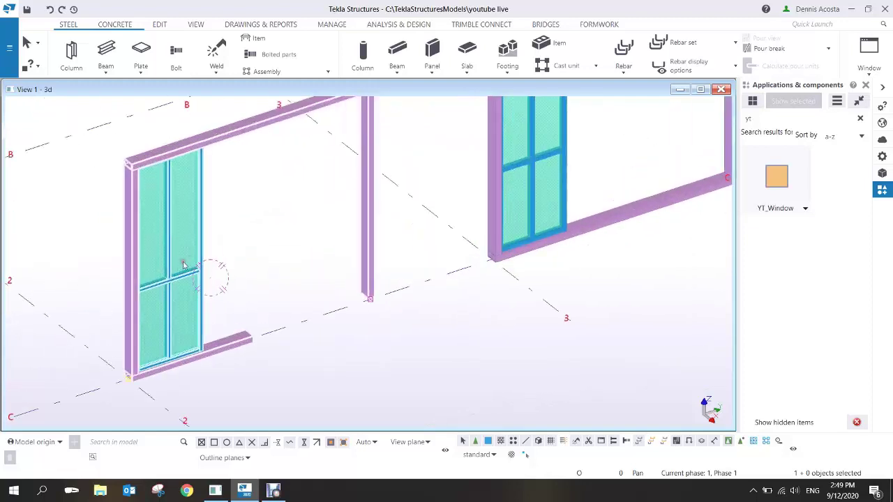
click(179, 263)
click(183, 267)
click(169, 260)
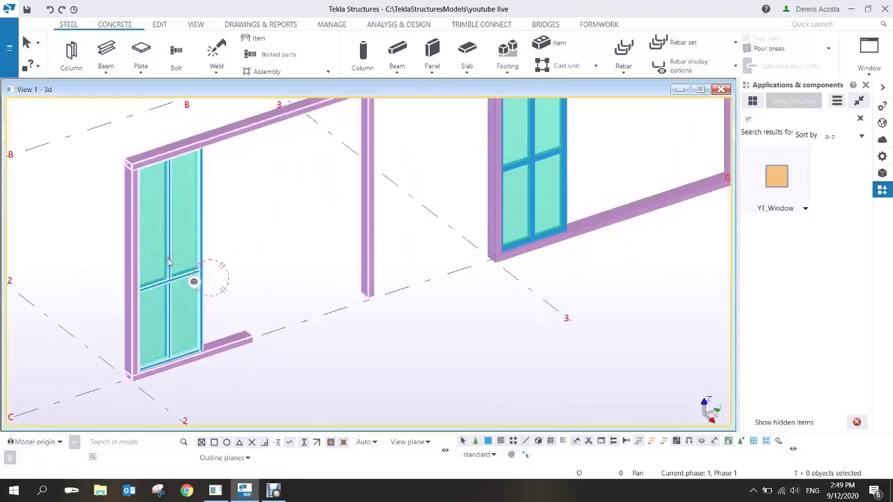
key(Delete)
- Move the remaining window's end handle from the end of gridline C back to a point between gridlines 3 and 4
middle_drag(314, 272, 66, 270)
scroll(179, 271, down, 3)
middle_drag(235, 208, 223, 248)
click(224, 252)
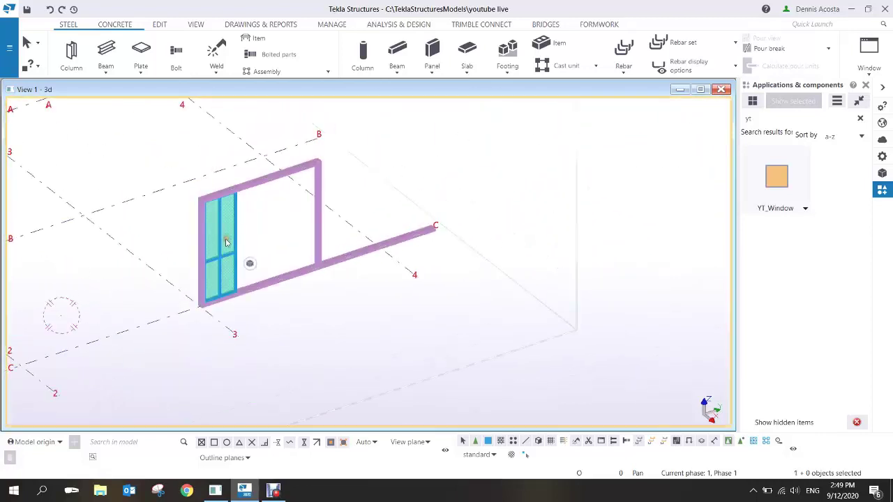
right_click(434, 236)
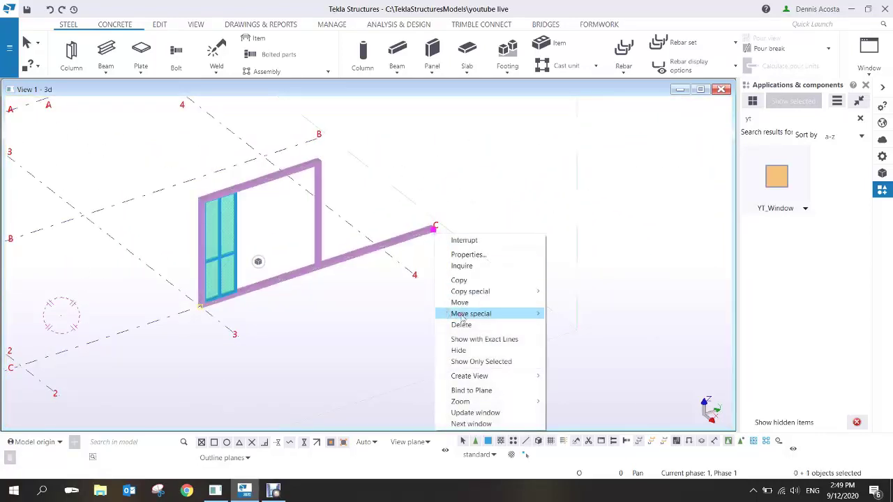
click(461, 301)
click(434, 230)
click(283, 273)
scroll(291, 288, up, 2)
scroll(292, 288, up, 2)
scroll(311, 259, down, 5)
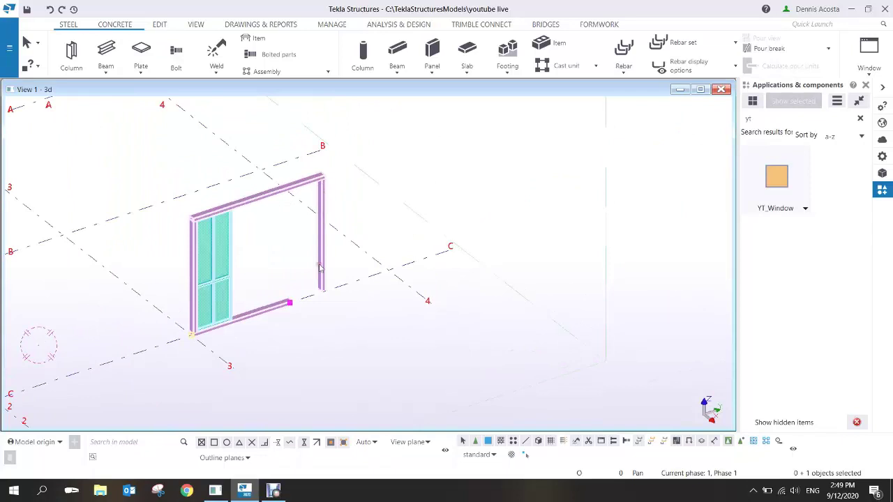
- Open the window in the custom component editor with an enlarged perspective view, and display its variables
scroll(295, 308, down, 2)
scroll(296, 307, up, 2)
click(205, 256)
right_click(210, 234)
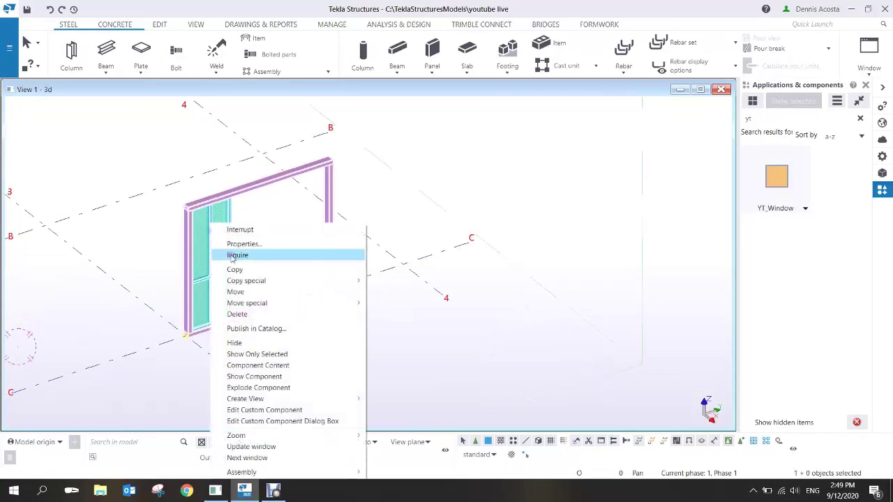
click(281, 411)
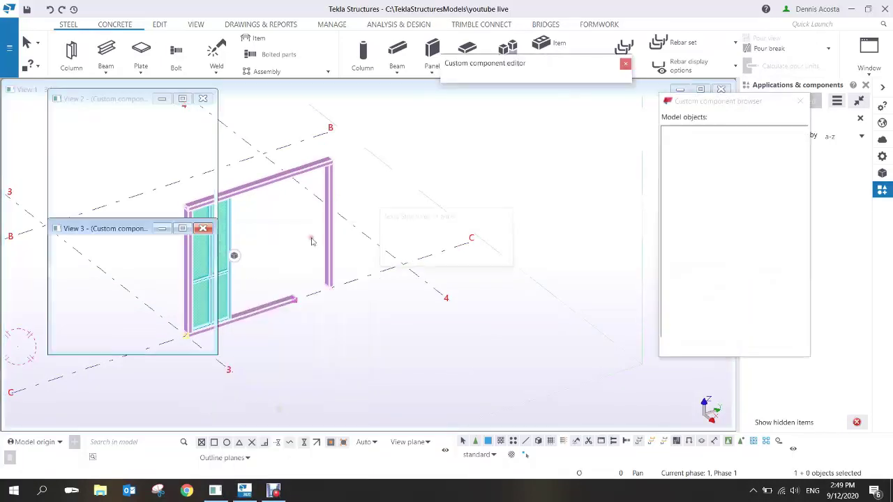
drag(266, 225, 104, 99)
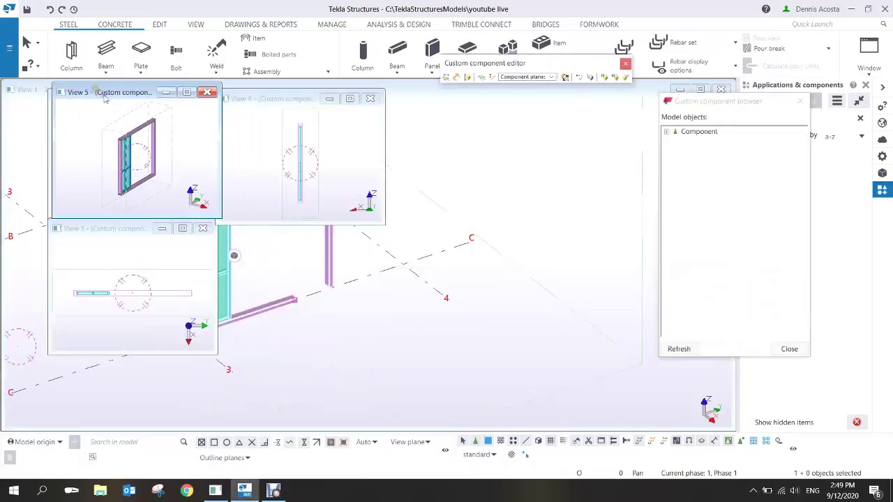
drag(219, 216, 651, 315)
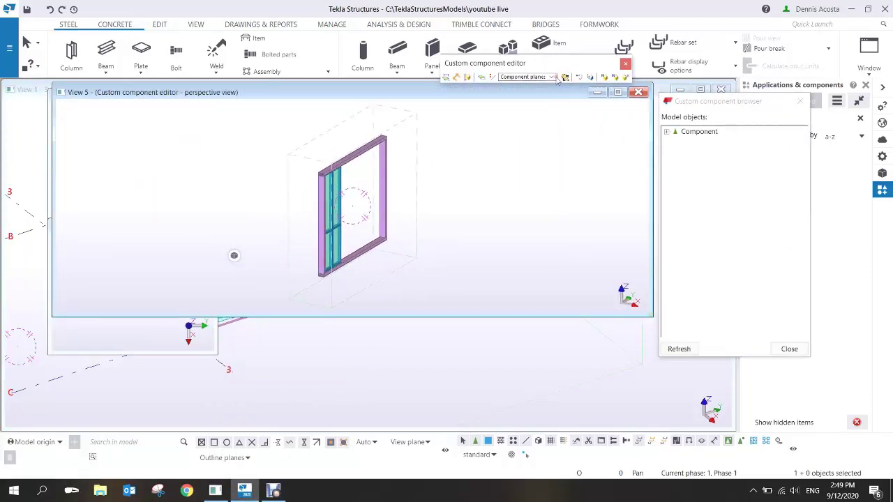
click(583, 78)
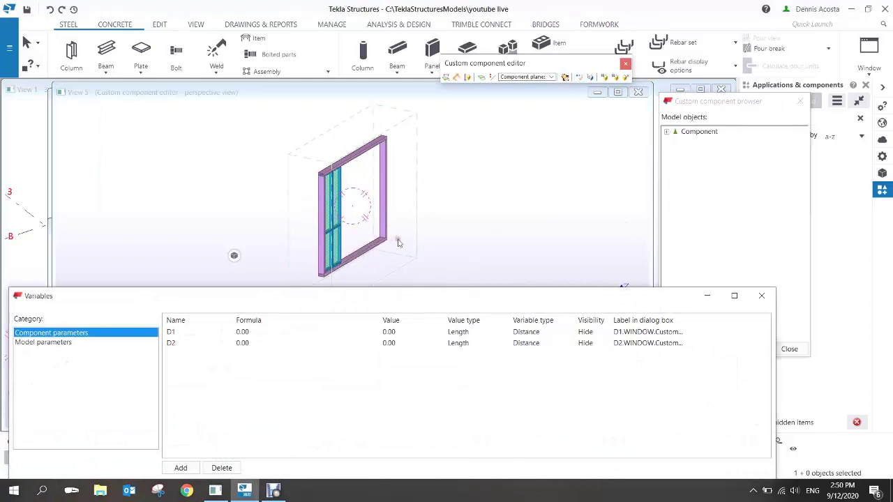
- Select the vertical frame member beside the sash and the top frame member, and set the plane type to Boundary planes
scroll(395, 236, up, 2)
scroll(381, 216, down, 4)
ctrl+middle_drag(389, 215, 290, 214)
scroll(422, 230, up, 5)
scroll(369, 249, down, 3)
right_click(390, 202)
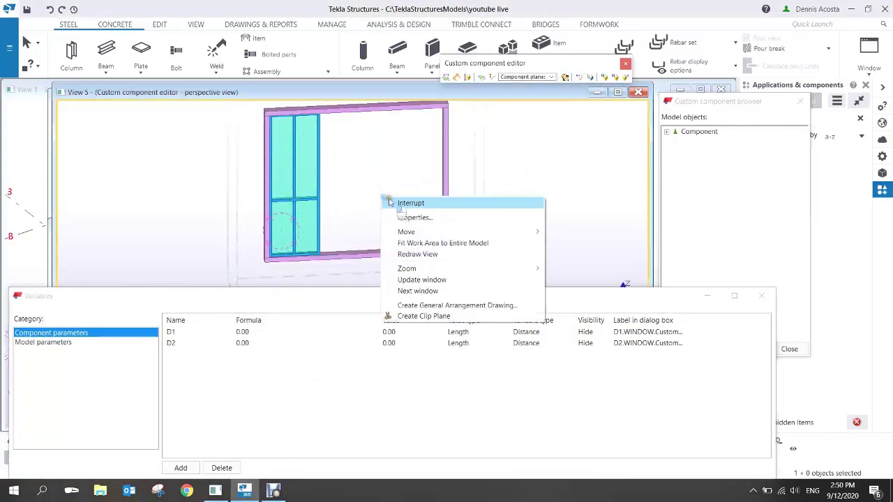
scroll(272, 243, up, 4)
click(272, 243)
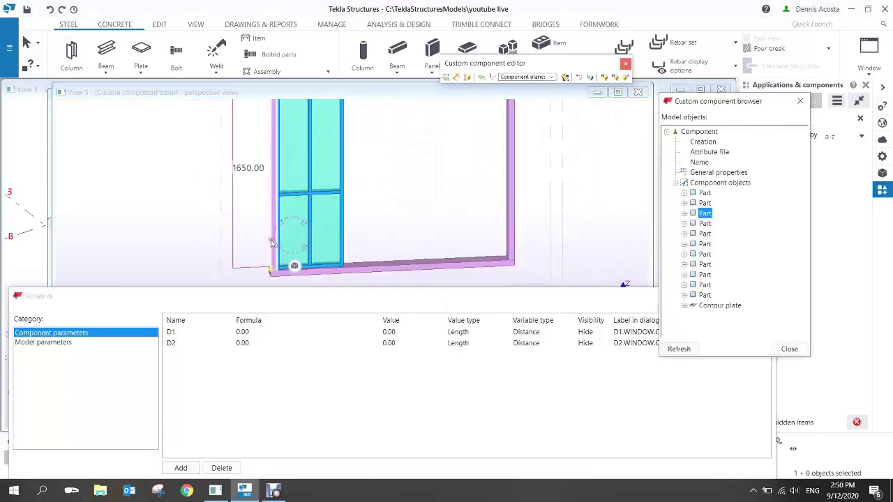
scroll(272, 243, down, 3)
click(286, 139)
scroll(265, 143, up, 3)
scroll(259, 185, down, 3)
ctrl+middle_drag(254, 239, 293, 245)
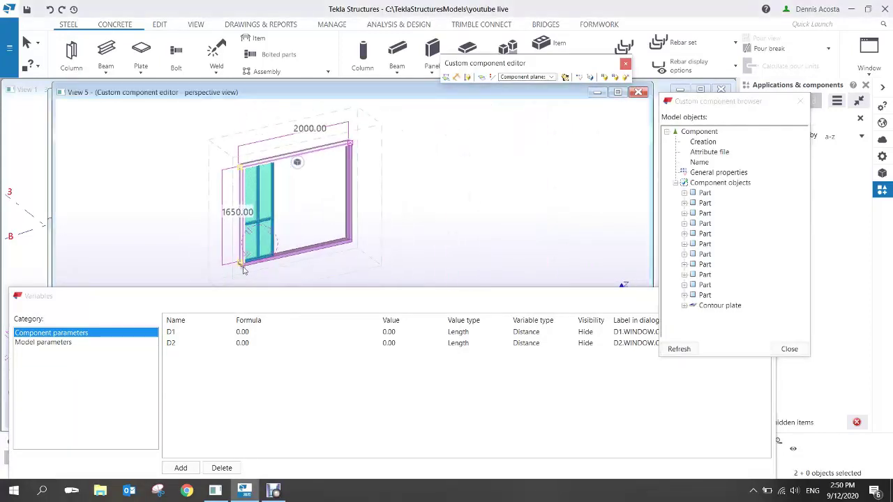
scroll(241, 268, up, 3)
click(551, 77)
click(547, 105)
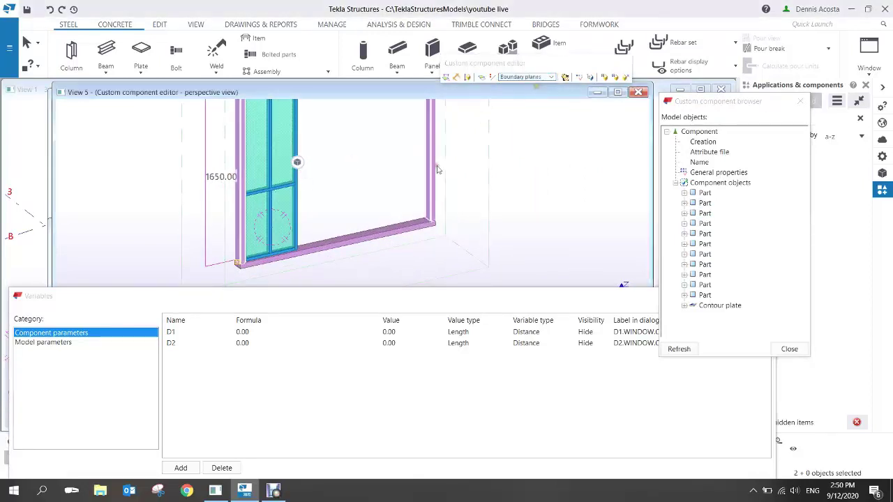
- Bind the selected handles on the window frame's left side to the end face of the bottom frame member
scroll(343, 251, down, 5)
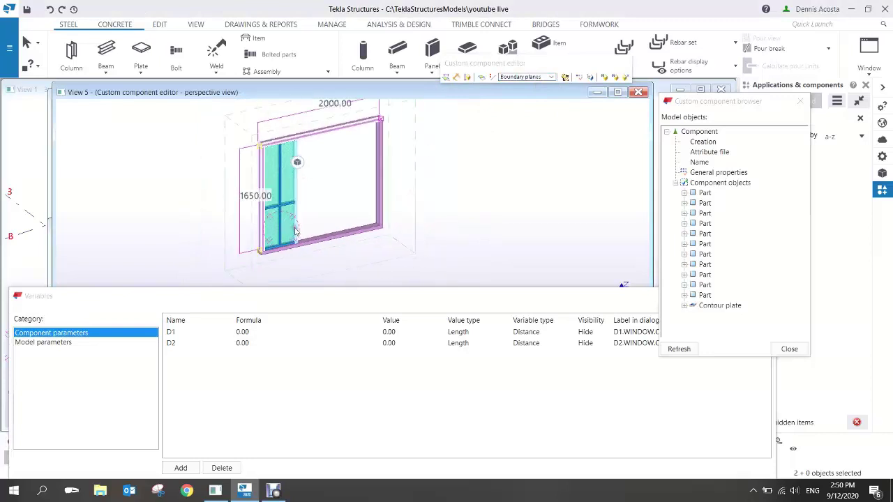
scroll(276, 238, up, 4)
scroll(275, 237, up, 2)
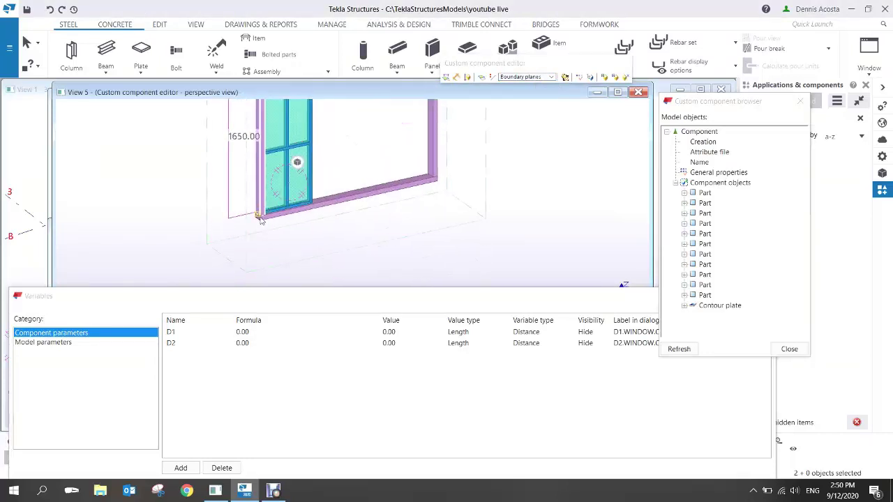
scroll(262, 218, down, 2)
scroll(275, 144, down, 4)
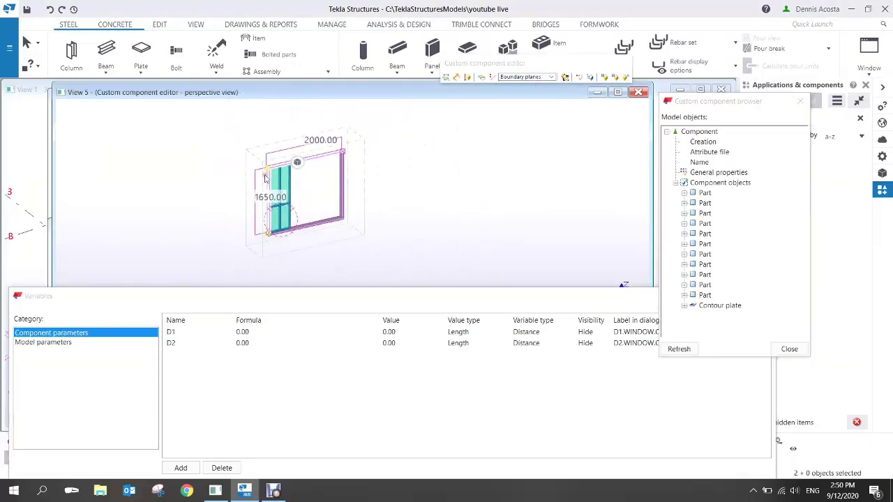
click(283, 258)
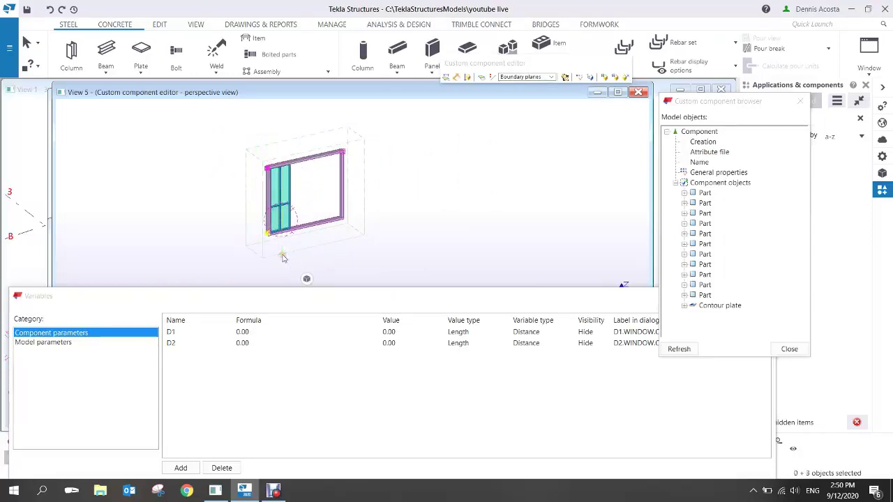
right_click(269, 170)
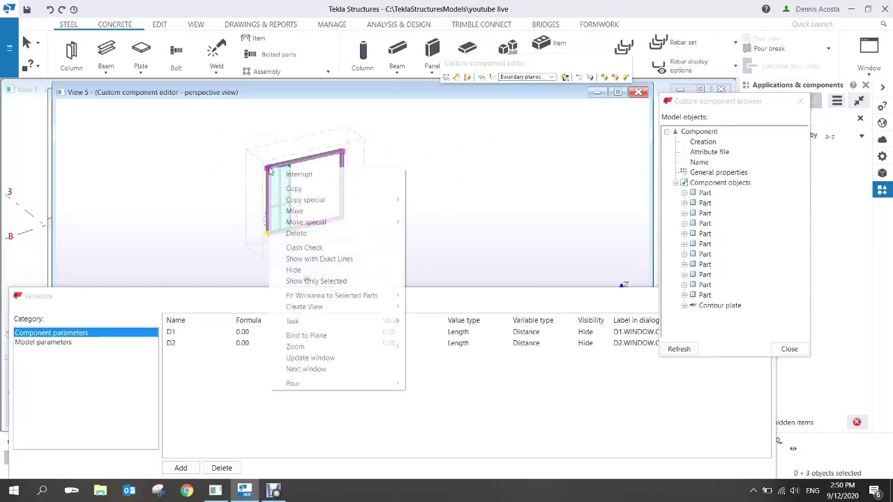
click(321, 335)
scroll(265, 238, up, 10)
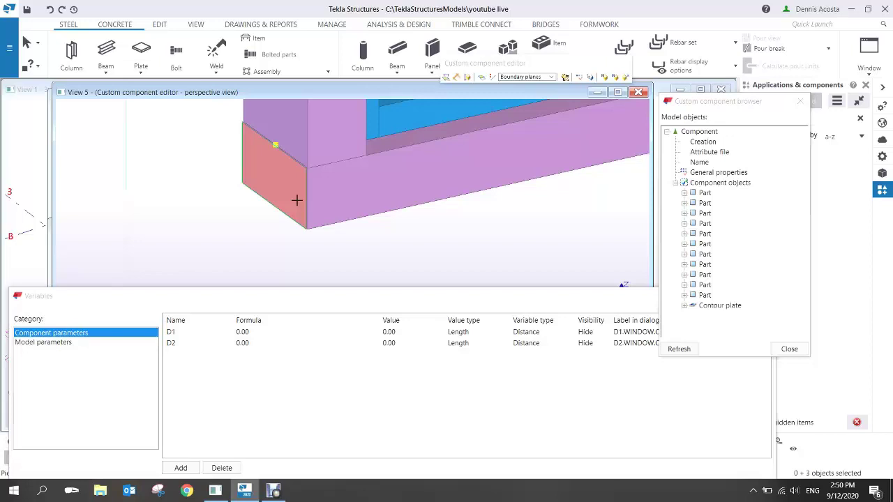
click(297, 200)
scroll(290, 220, down, 3)
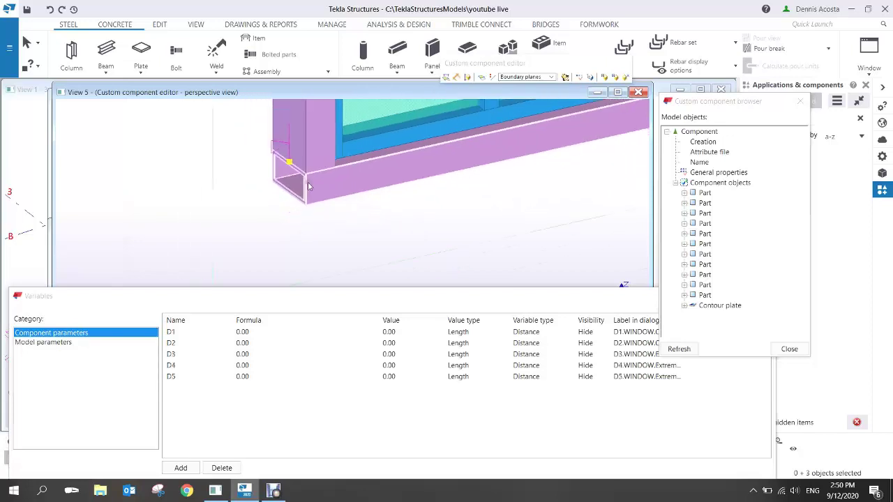
scroll(291, 219, down, 5)
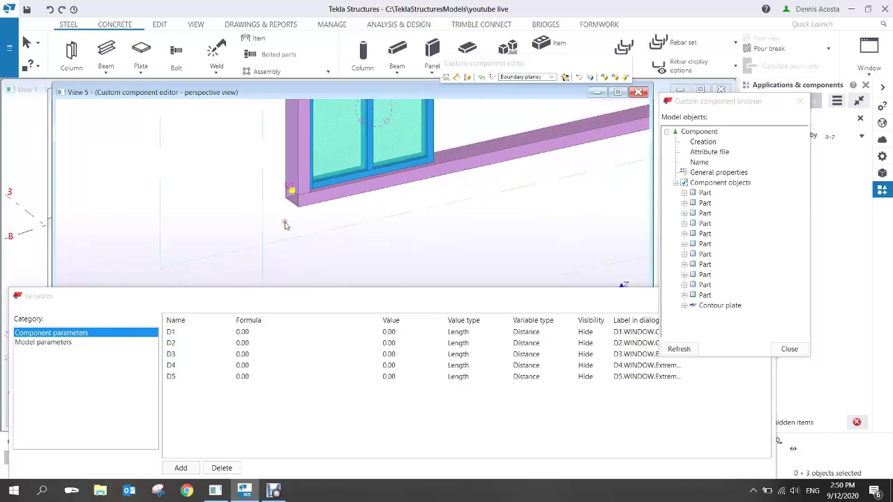
scroll(292, 219, up, 5)
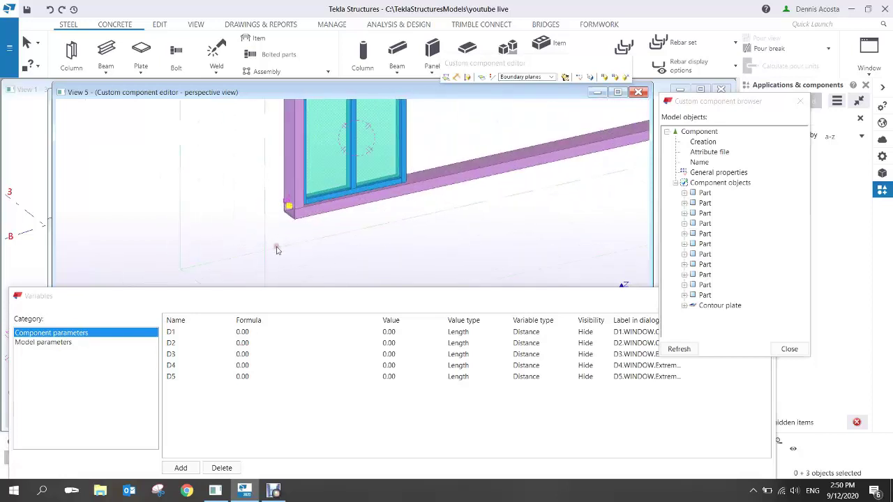
scroll(300, 227, down, 3)
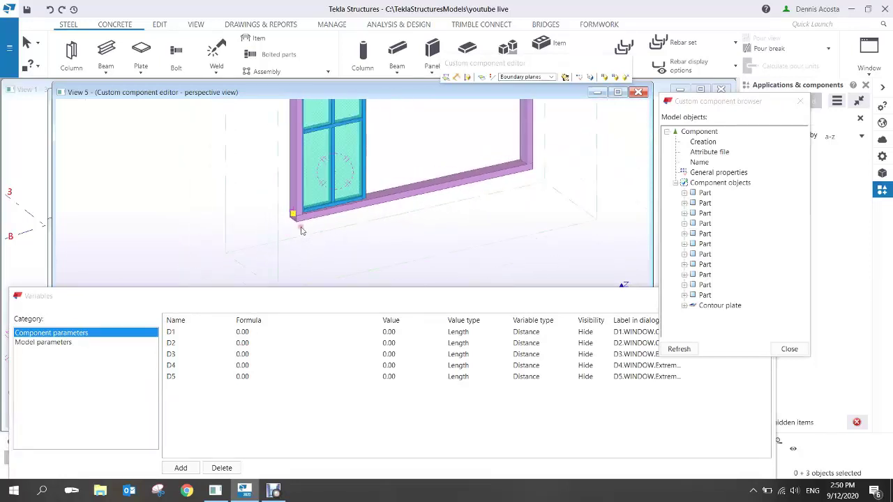
scroll(305, 228, up, 4)
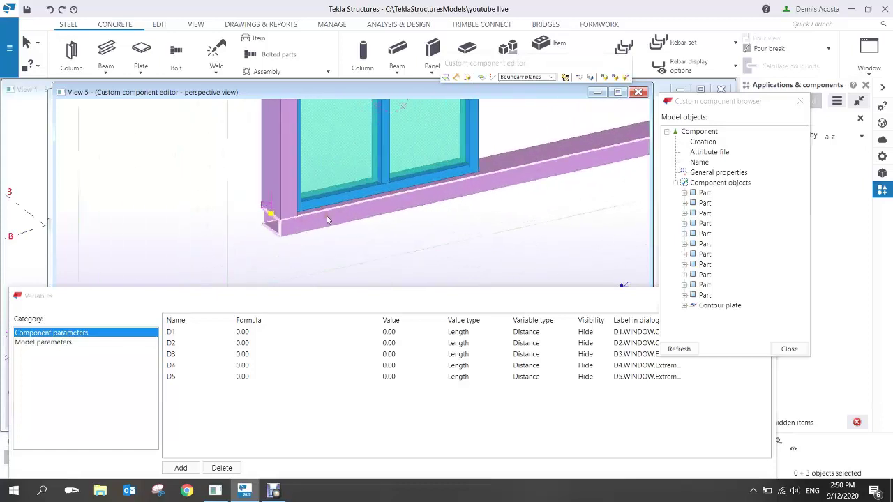
scroll(281, 206, down, 3)
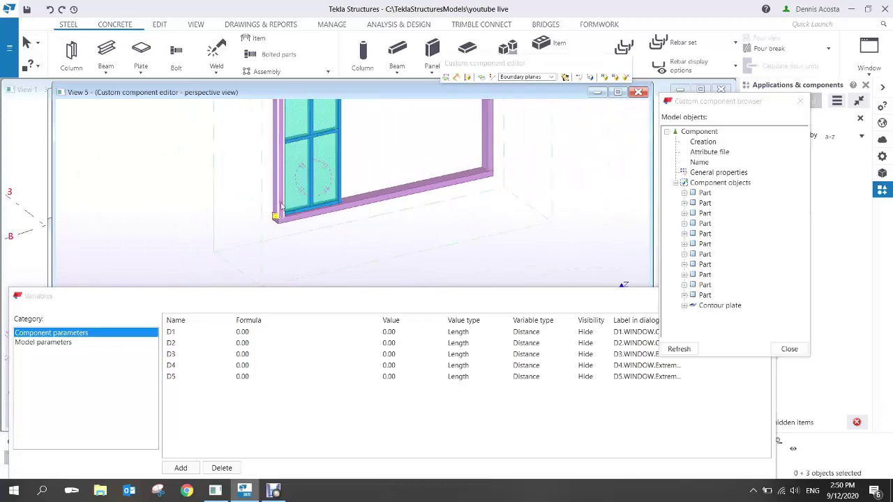
scroll(282, 143, down, 3)
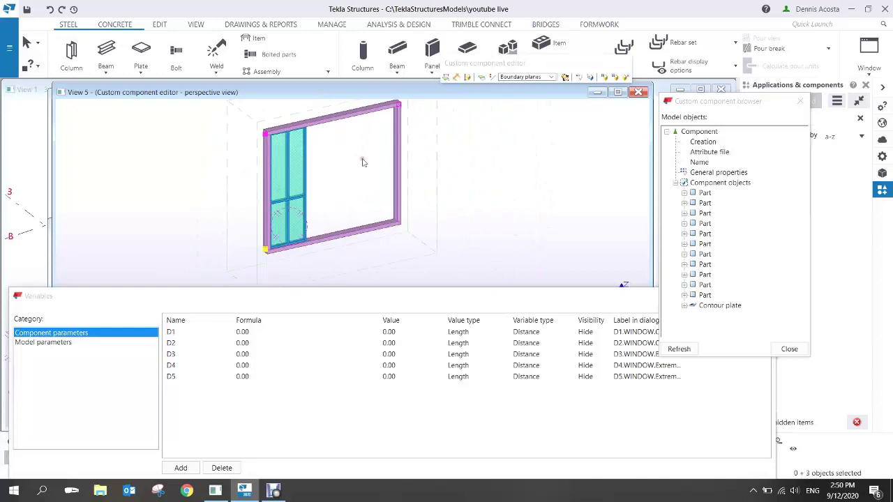
- Bind the selected handles on the window frame's right side to a plane at the bottom frame member's right end
middle_drag(397, 161, 318, 209)
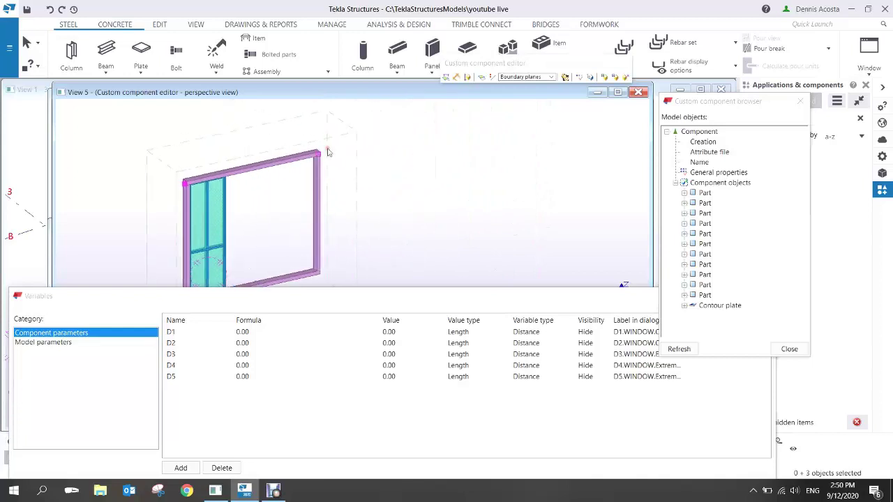
click(320, 185)
scroll(281, 155, down, 3)
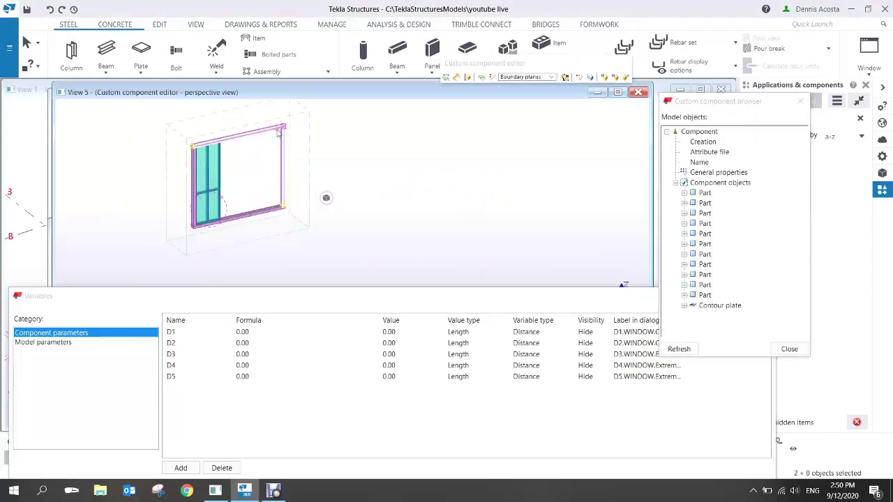
drag(271, 111, 305, 231)
scroll(323, 213, up, 5)
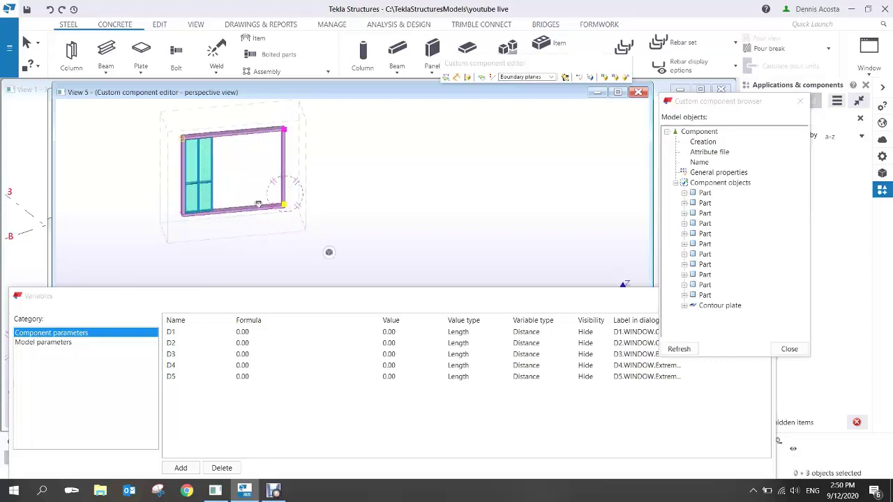
scroll(317, 214, up, 4)
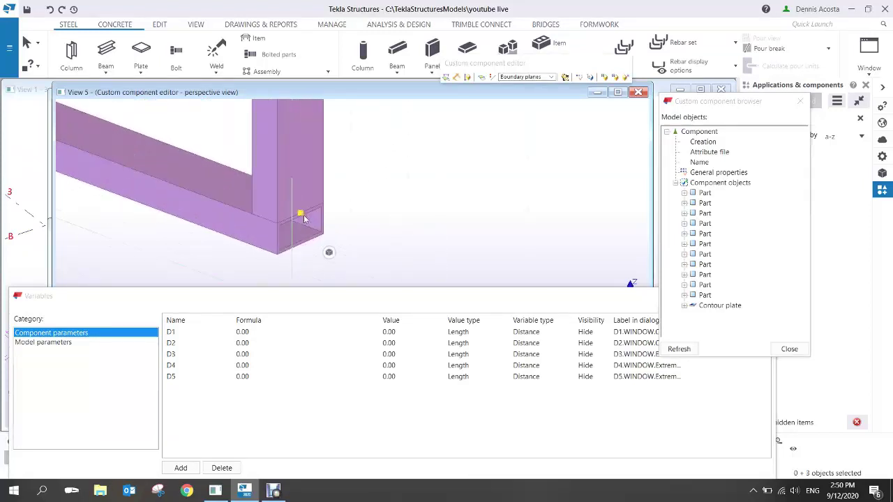
right_click(300, 213)
click(348, 381)
scroll(287, 229, down, 6)
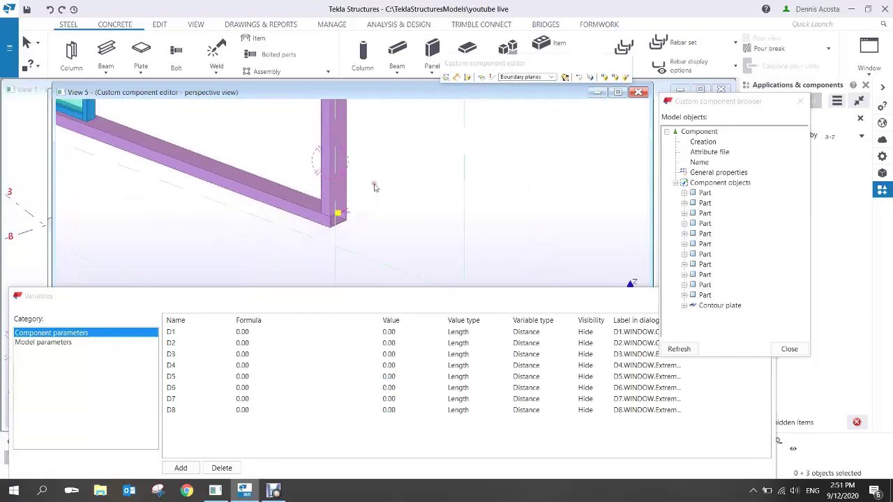
scroll(393, 258, down, 5)
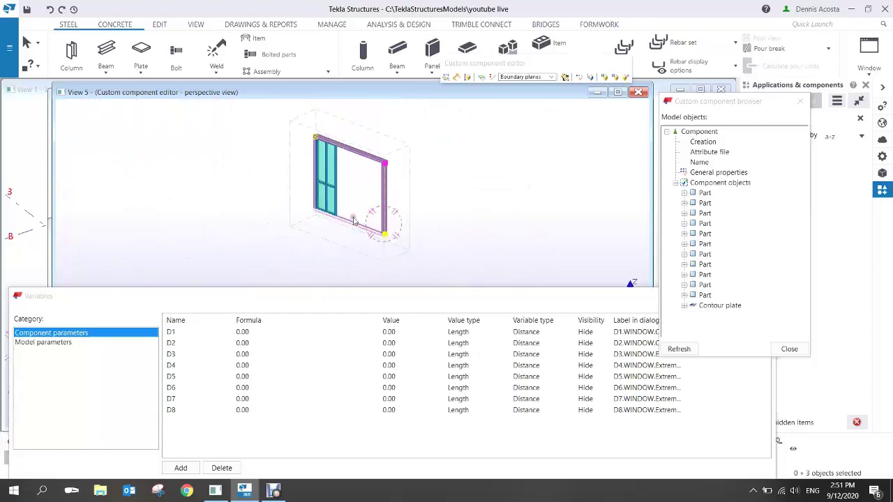
- Save the YT_Window custom component, replacing all its occurrences in the model, and close the component editor
ctrl+middle_drag(342, 209, 458, 200)
scroll(354, 202, up, 5)
click(443, 211)
scroll(447, 206, down, 2)
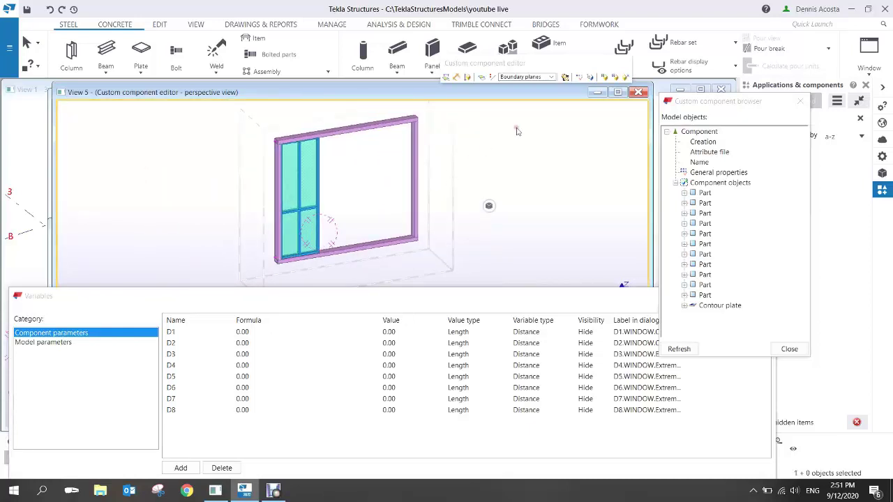
click(625, 76)
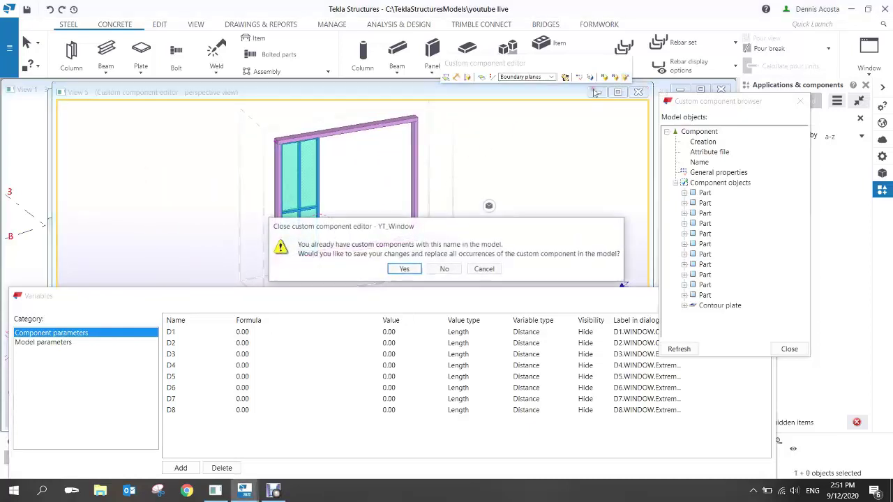
click(404, 269)
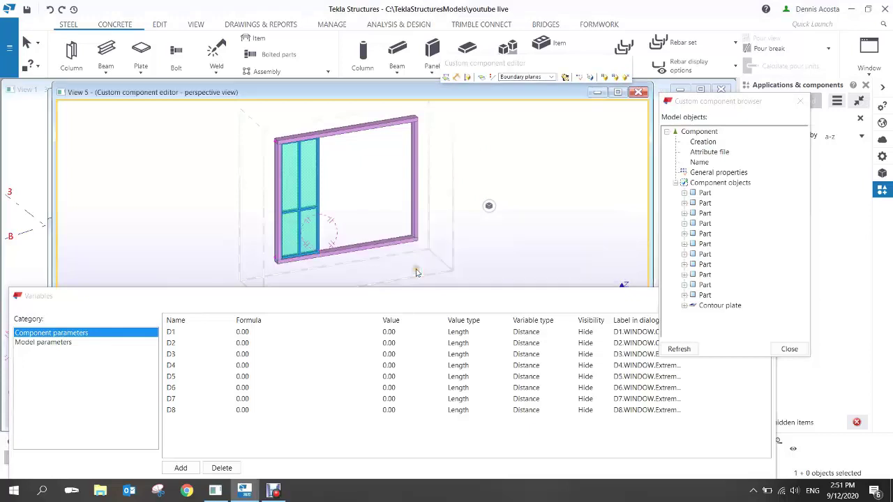
click(445, 293)
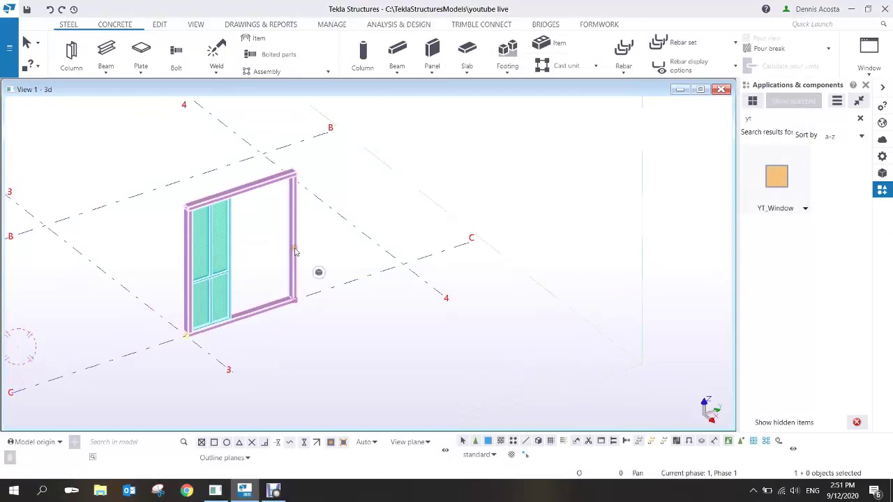
- Test YT_Window from grid intersection C-3 to C-4, and again from C-3 to a point partway along grid line C
click(754, 183)
click(184, 336)
click(402, 262)
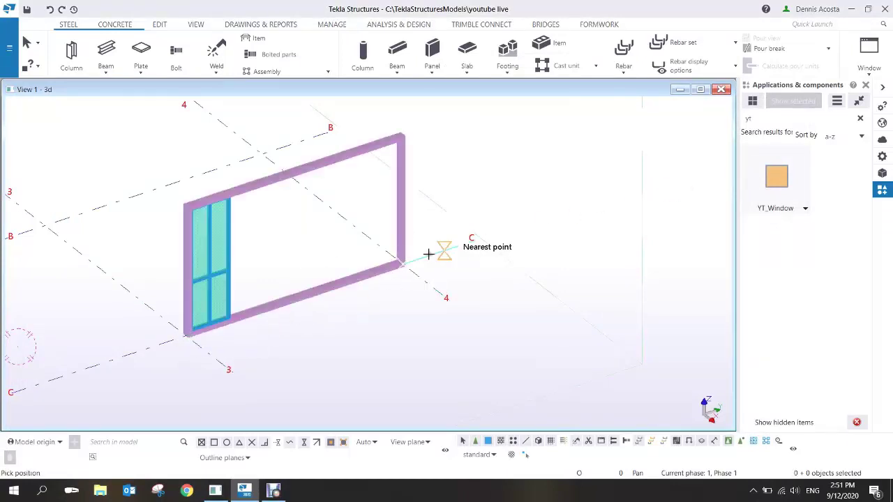
click(185, 336)
click(331, 289)
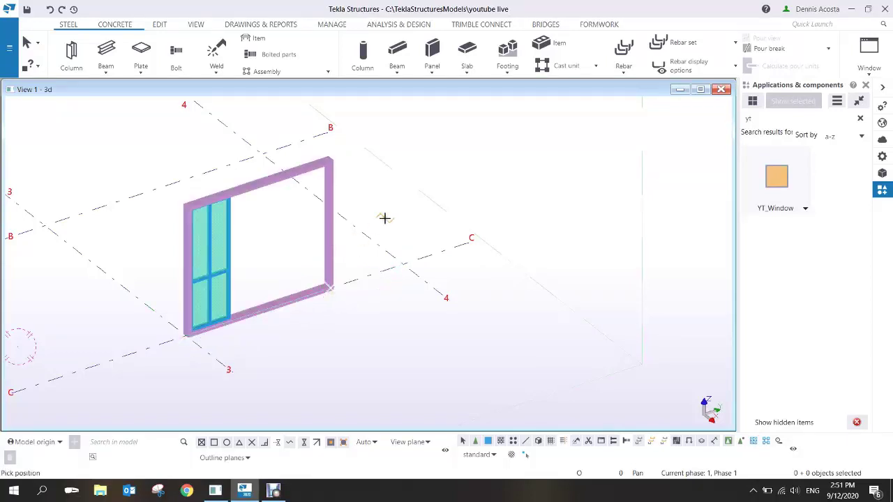
- Reopen the placed window in the custom component editor with an enlarged perspective view and its variables displayed
scroll(326, 165, up, 4)
scroll(313, 165, down, 3)
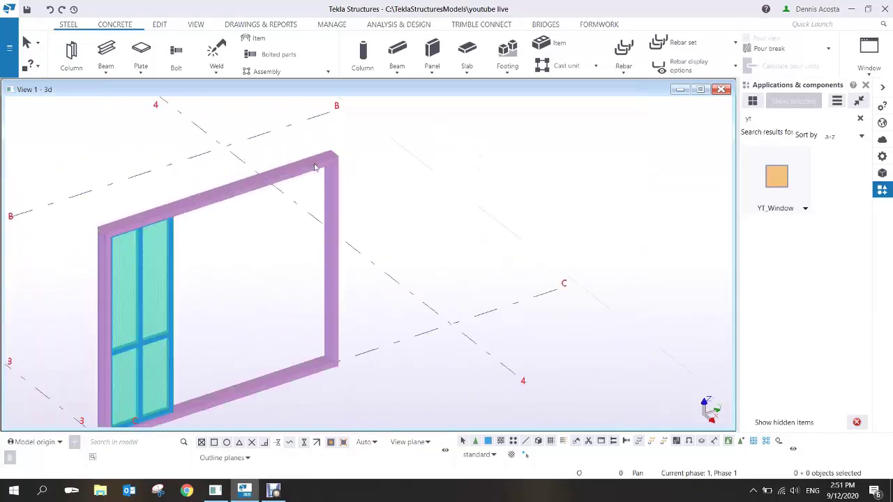
right_click(162, 229)
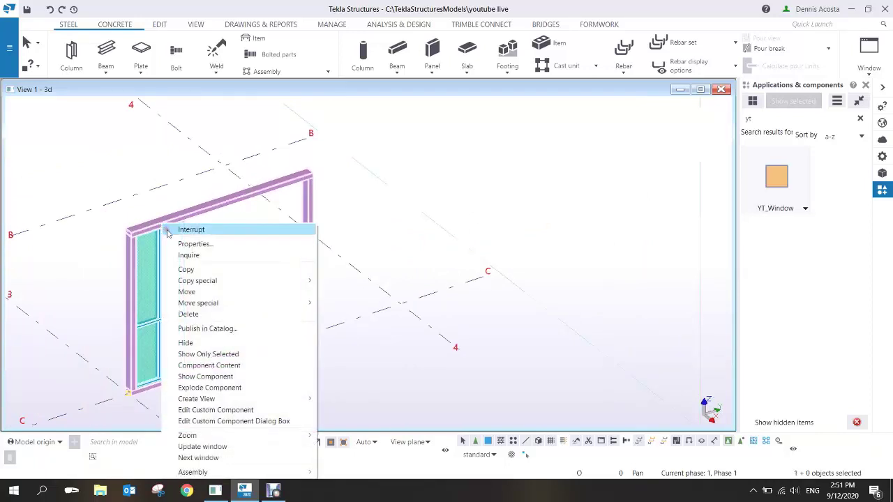
click(230, 411)
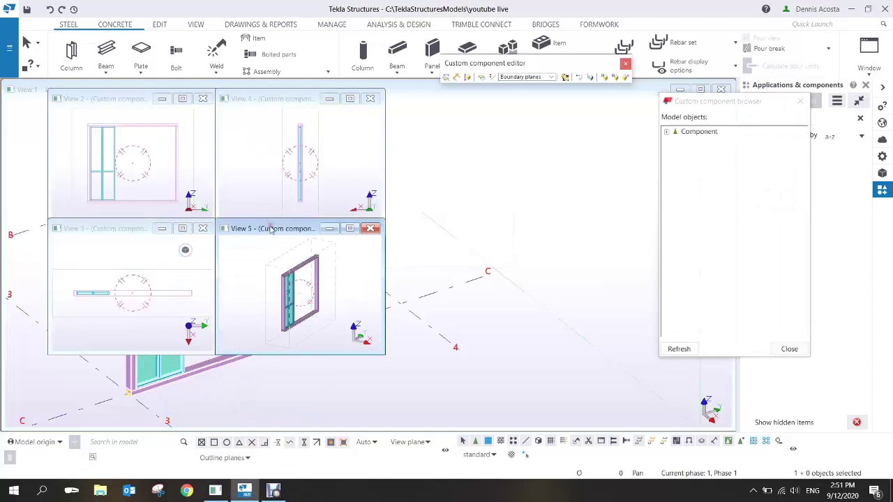
drag(273, 230, 102, 92)
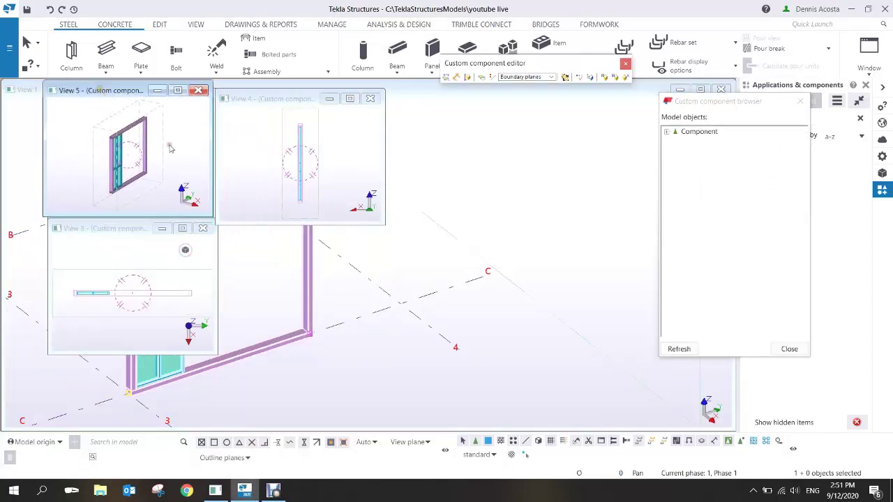
drag(209, 216, 657, 301)
click(579, 77)
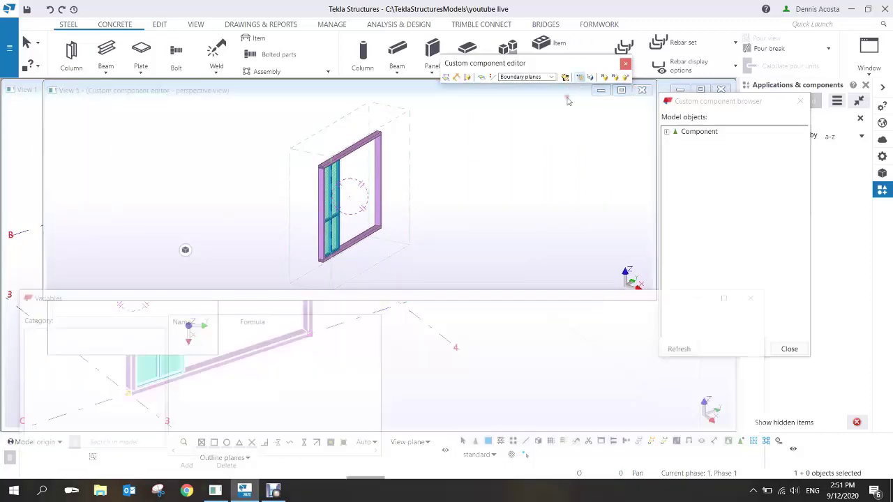
drag(448, 298, 442, 303)
- Select the top, right and left members of the window's outer frame
scroll(378, 226, up, 4)
scroll(381, 228, down, 4)
ctrl+middle_drag(388, 216, 325, 229)
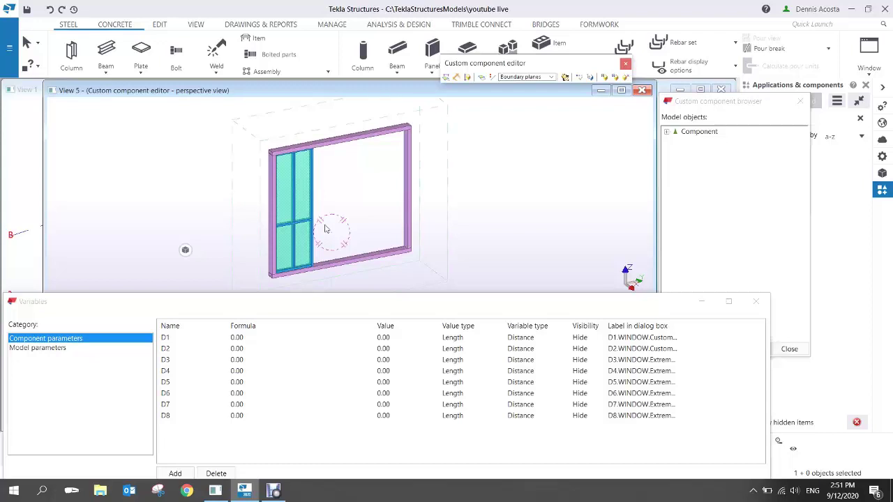
click(407, 132)
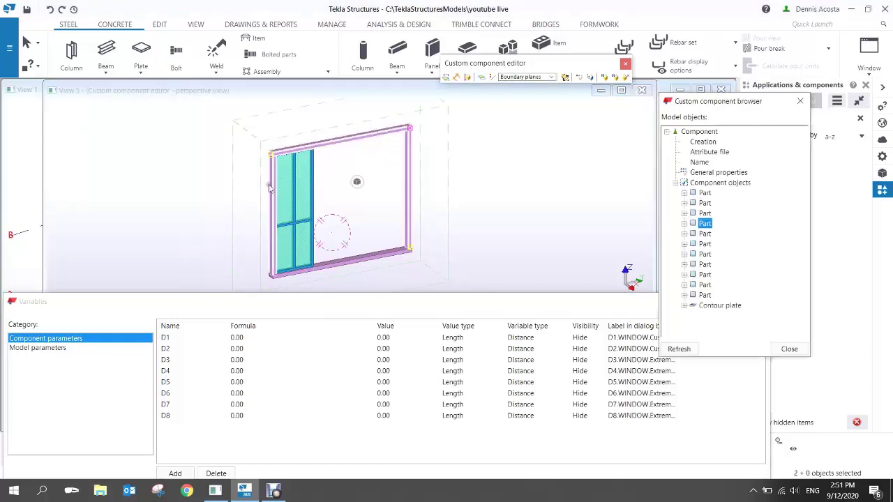
ctrl+click(270, 186)
middle_drag(303, 272, 328, 254)
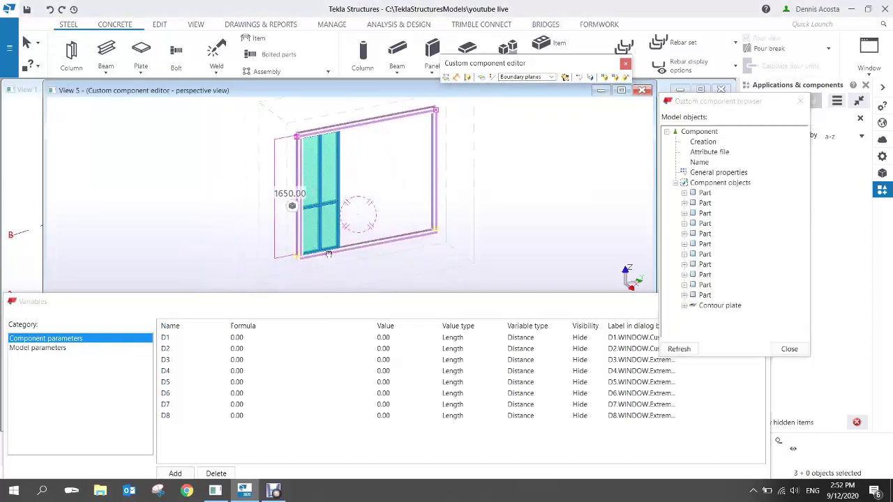
- Set the plane type to Center planes and select the handles of the three outer frame members
scroll(322, 227, up, 6)
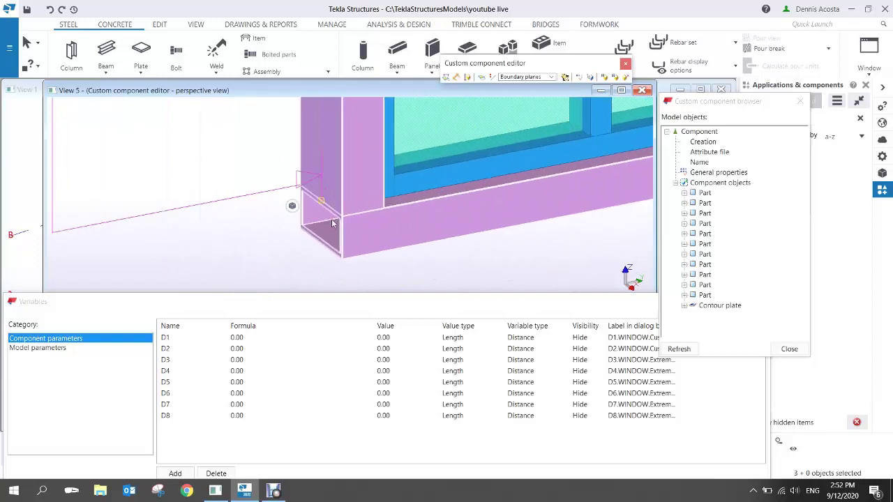
scroll(332, 223, down, 2)
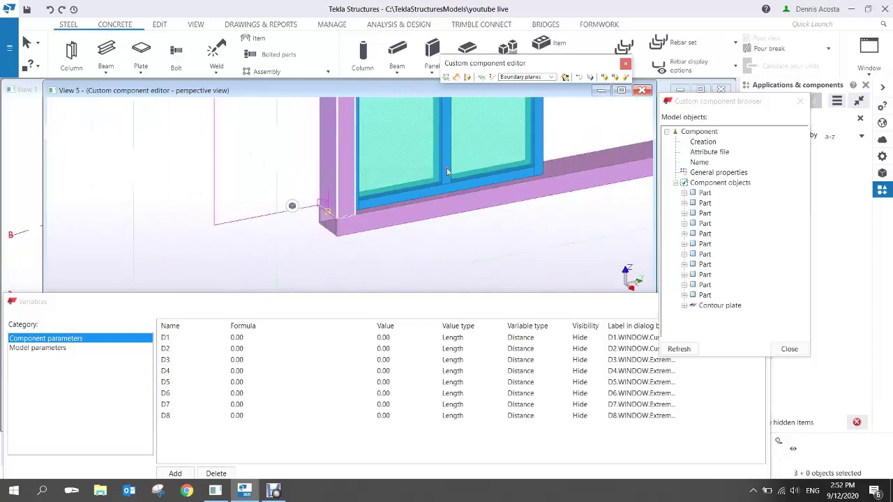
click(552, 78)
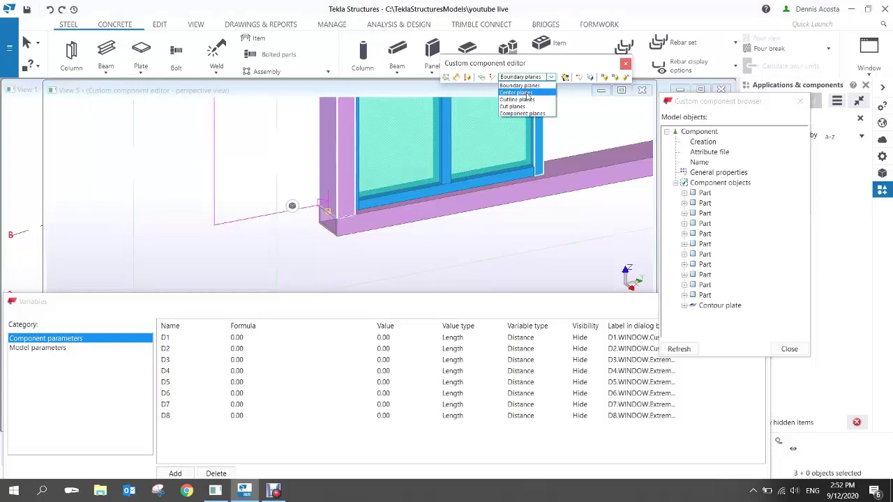
click(528, 92)
scroll(359, 132, down, 3)
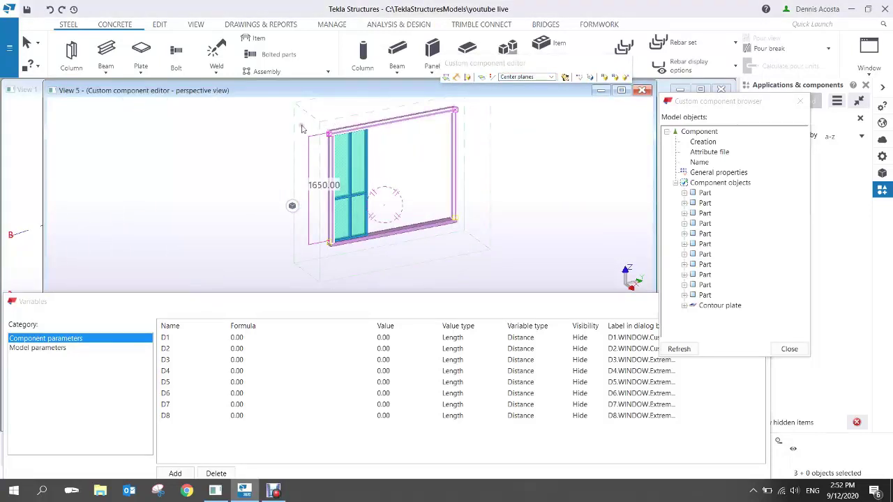
drag(304, 103, 504, 262)
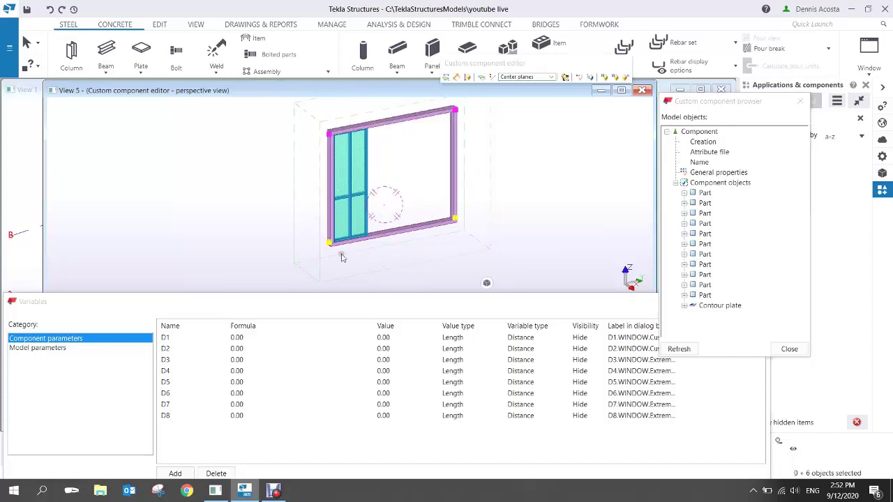
- Bind the selected outer frame handles to the vertical center plane running along the bottom frame member
scroll(331, 245, up, 3)
scroll(332, 248, up, 5)
right_click(332, 227)
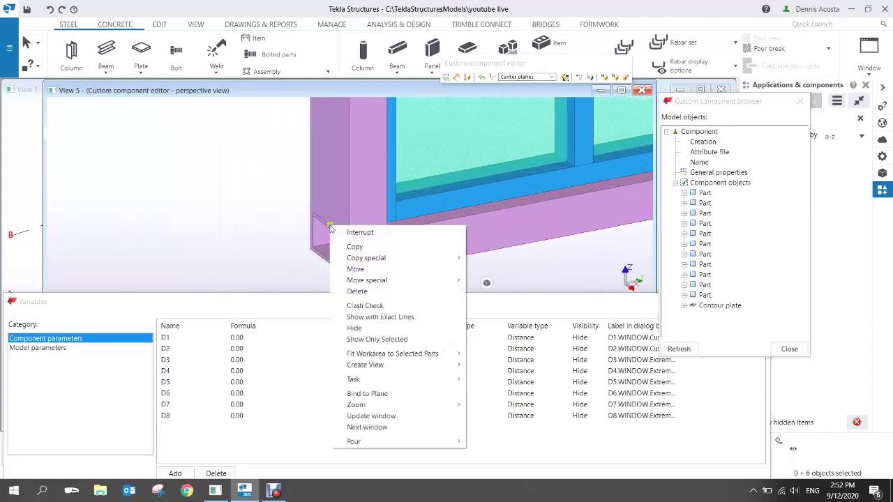
click(367, 393)
scroll(322, 251, up, 2)
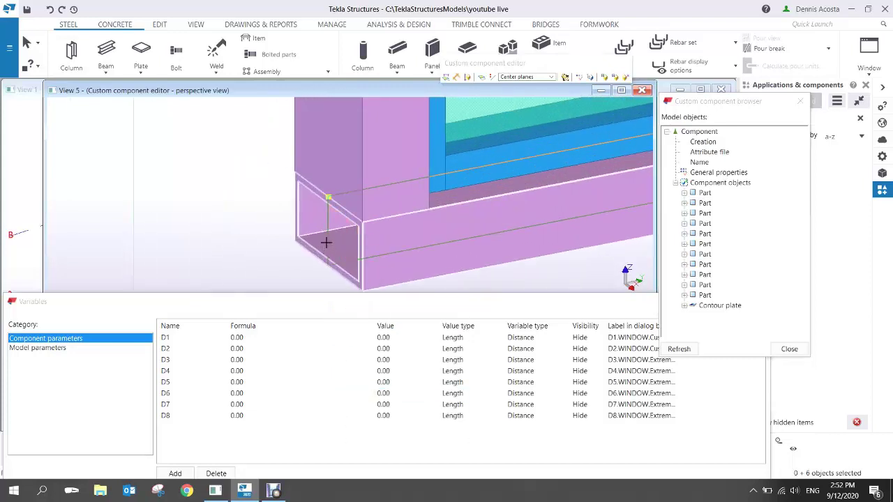
click(329, 239)
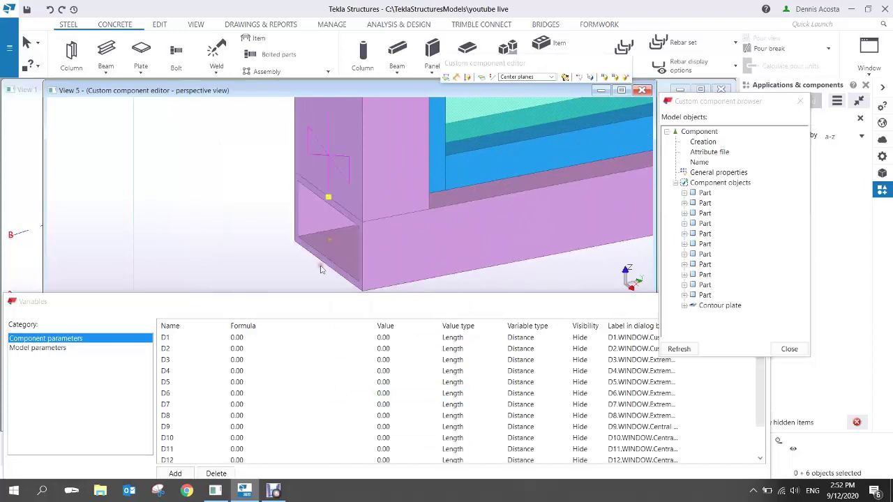
scroll(452, 250, down, 6)
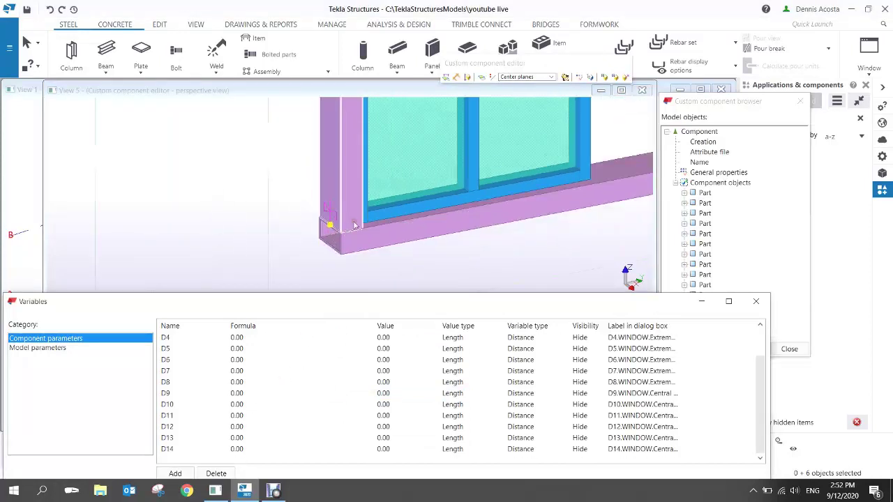
scroll(452, 250, down, 3)
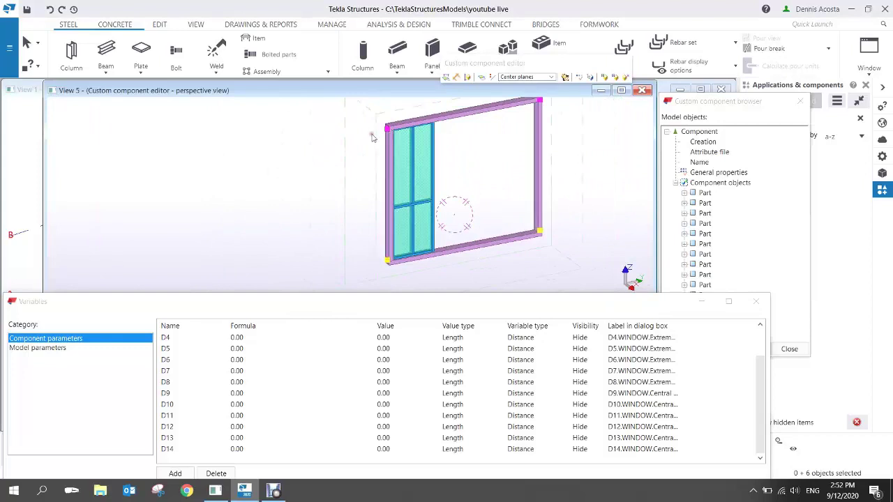
- Select the sash and glass parts together with the adjoining frame member, and pick all of their handles
scroll(432, 163, up, 2)
click(453, 150)
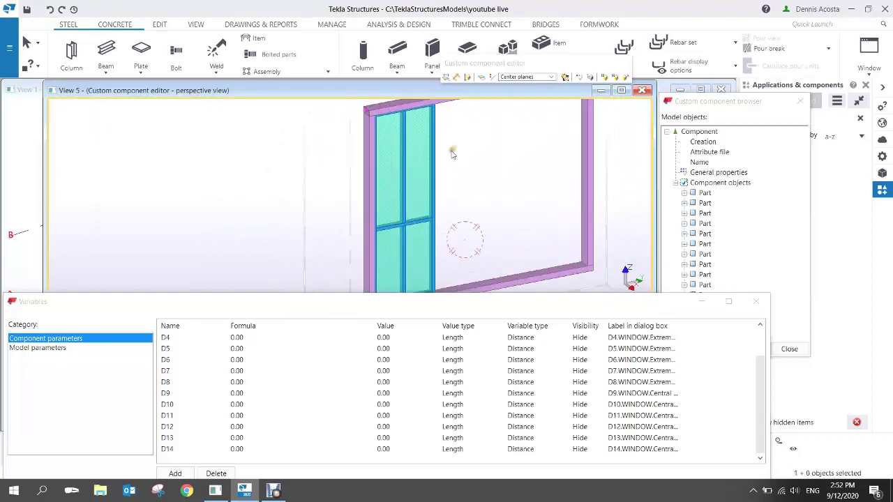
scroll(385, 158, down, 2)
ctrl+middle_drag(385, 159, 425, 225)
drag(424, 222, 429, 227)
scroll(389, 229, up, 4)
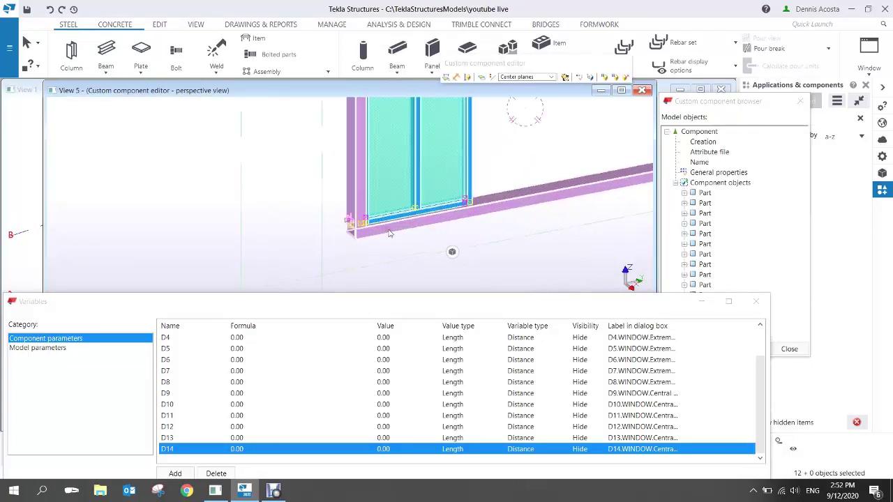
scroll(393, 234, down, 3)
scroll(394, 229, down, 2)
drag(359, 129, 423, 241)
scroll(402, 209, up, 2)
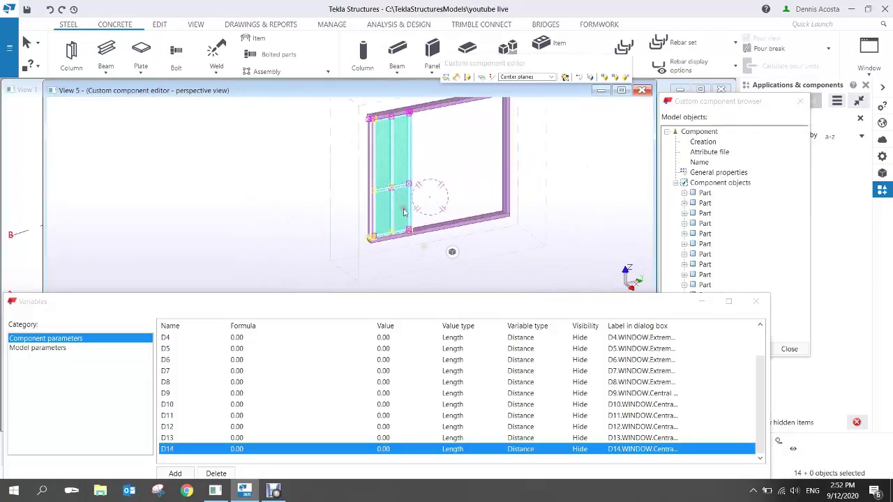
scroll(404, 194, down, 2)
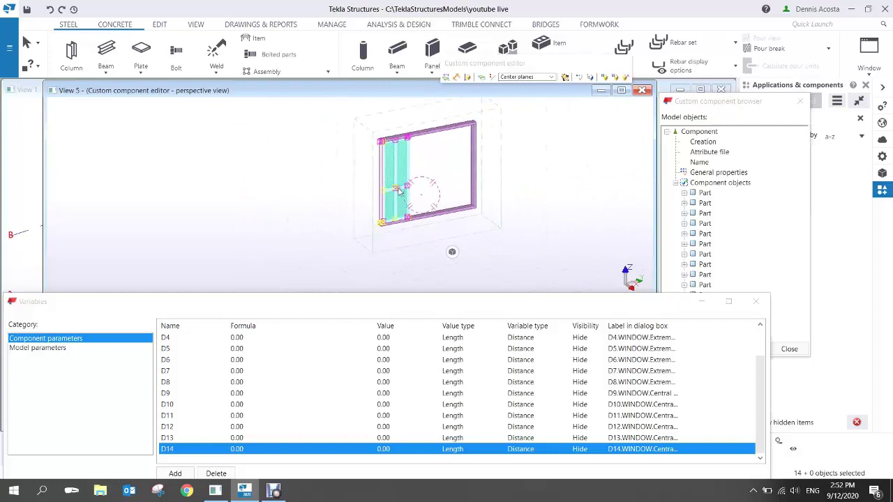
drag(363, 129, 443, 249)
- Bind the selected sash and glass handles to the bottom frame member's center plane, review the variables added, and end the command
scroll(395, 213, up, 5)
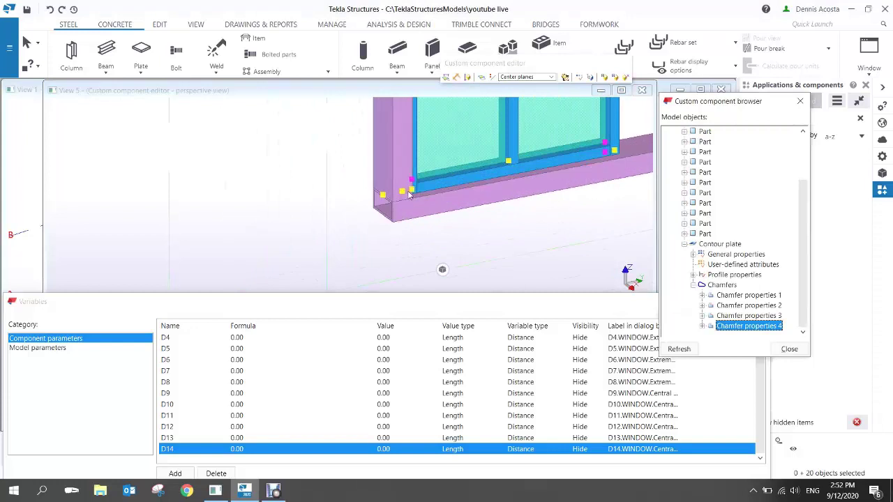
right_click(403, 189)
click(441, 358)
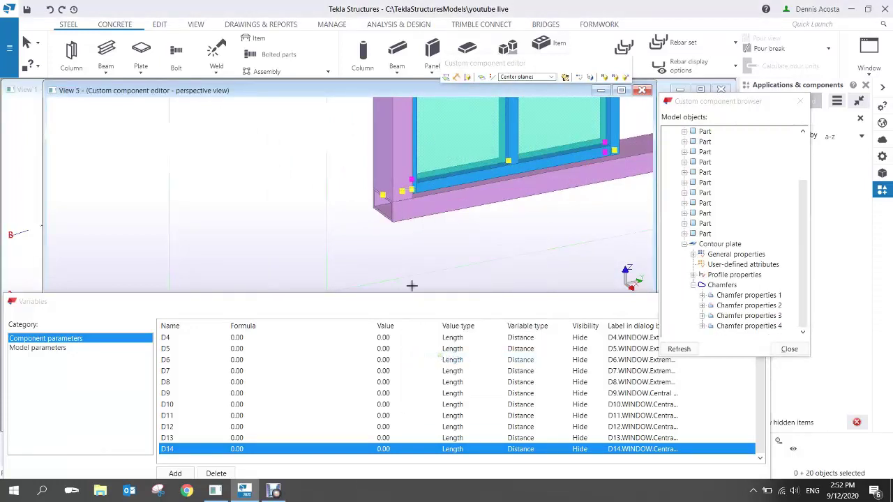
scroll(383, 208, up, 2)
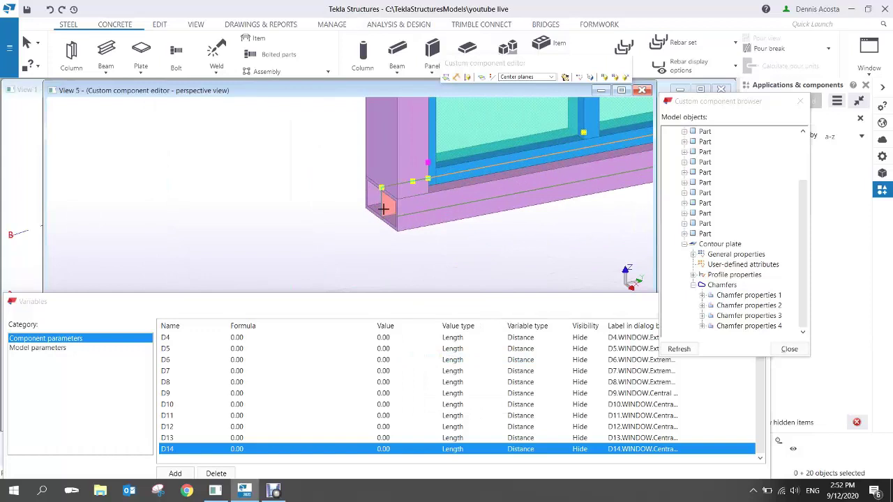
click(383, 208)
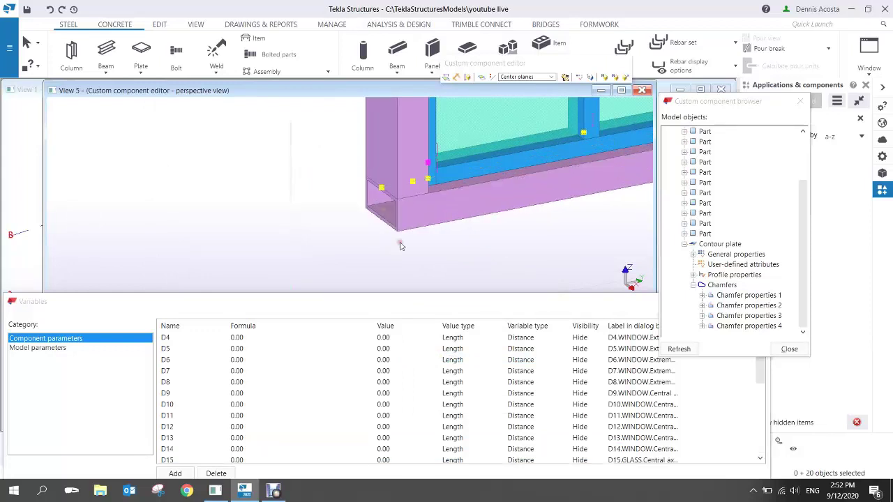
drag(761, 374, 761, 451)
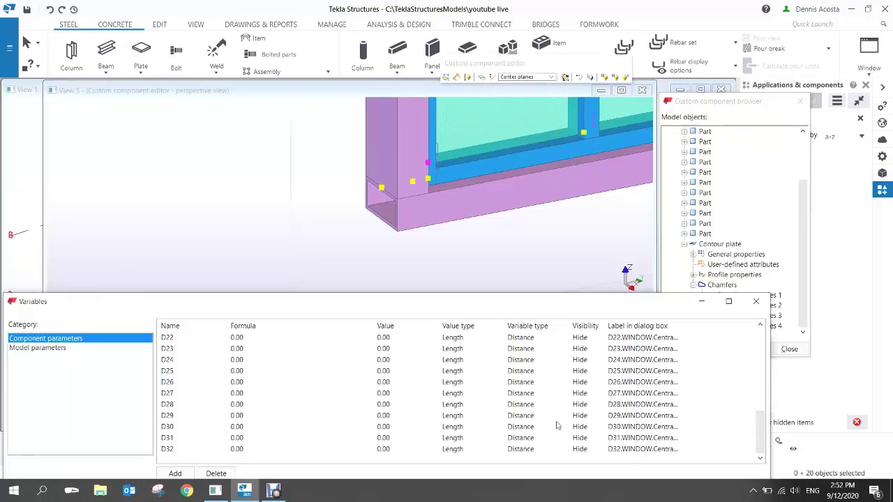
scroll(446, 241, down, 1)
right_click(347, 180)
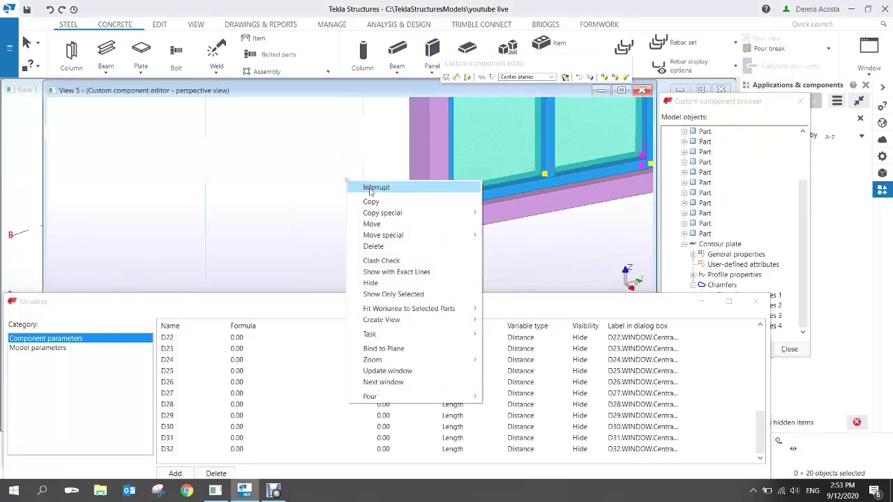
click(369, 189)
- Examine the window's sash and outer frame in perspective along with the last entries of the variables list
scroll(382, 203, down, 4)
middle_drag(460, 178, 424, 236)
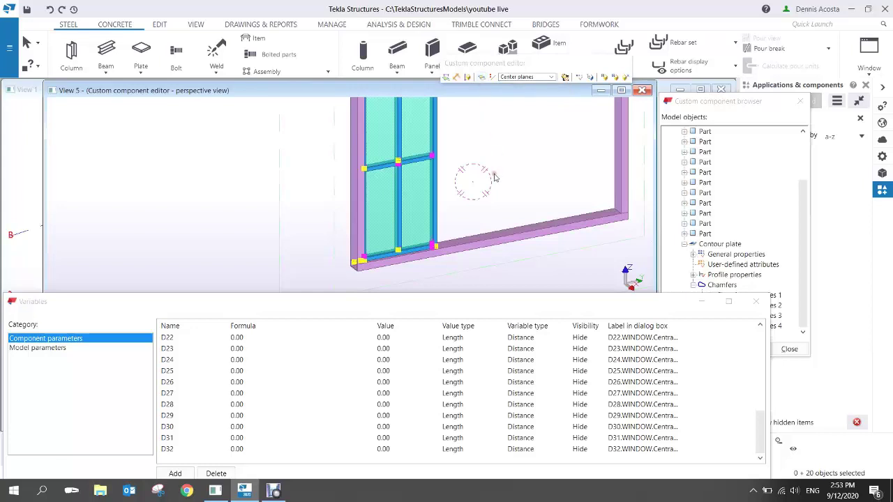
scroll(469, 183, down, 5)
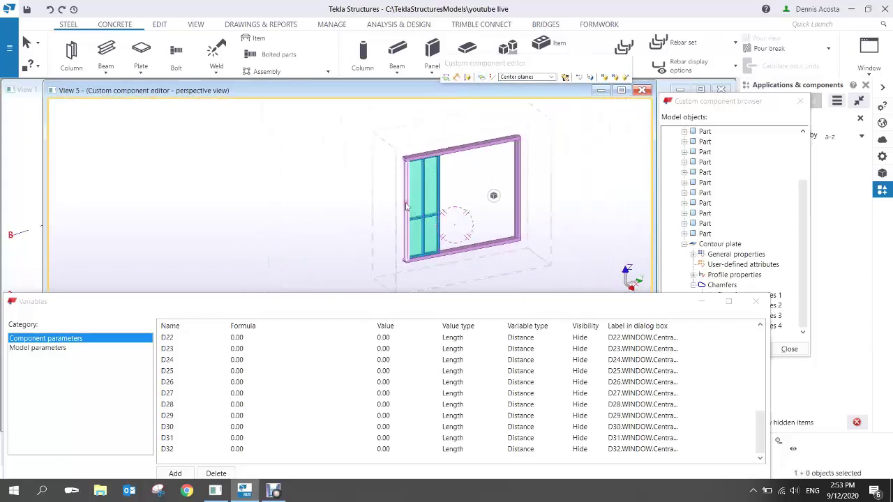
middle_drag(434, 259, 392, 233)
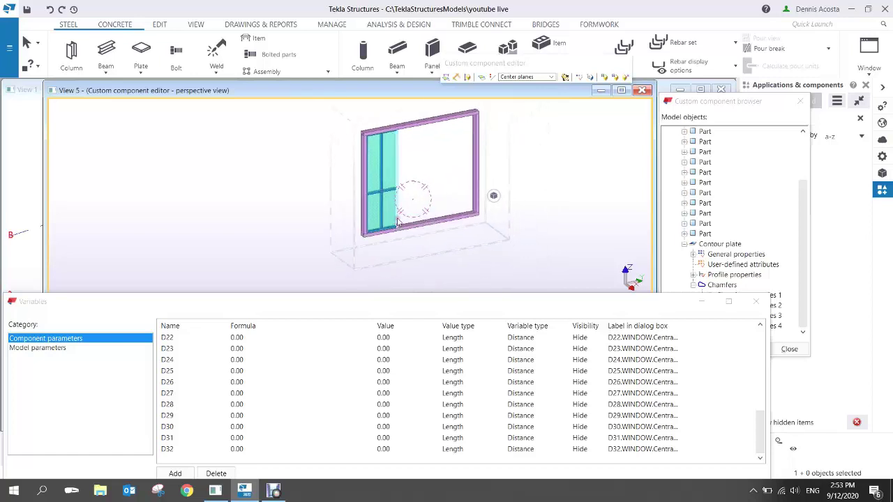
scroll(398, 222, down, 1)
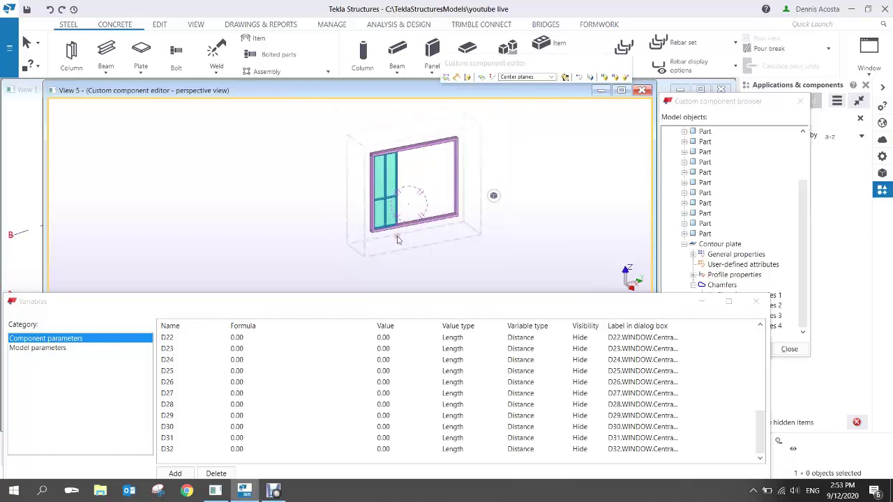
scroll(395, 239, up, 2)
drag(754, 418, 744, 453)
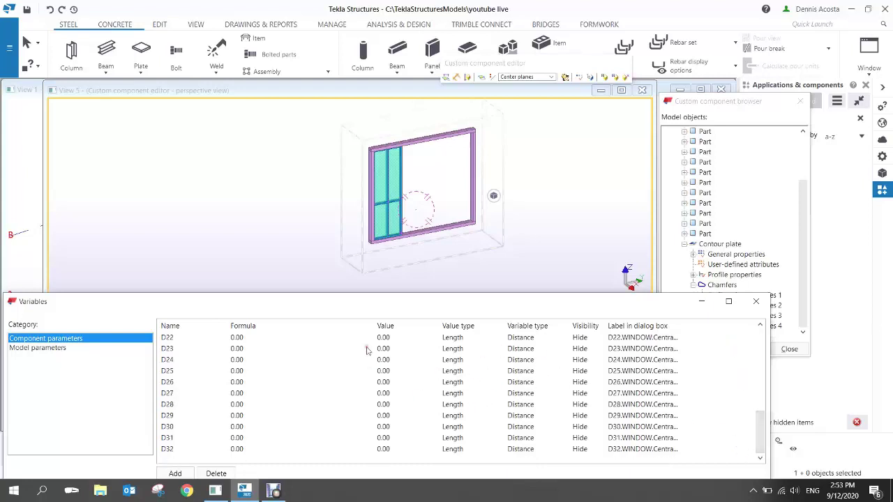
click(431, 184)
scroll(403, 165, up, 2)
scroll(405, 178, down, 3)
ctrl+middle_drag(416, 192, 361, 195)
scroll(402, 155, up, 3)
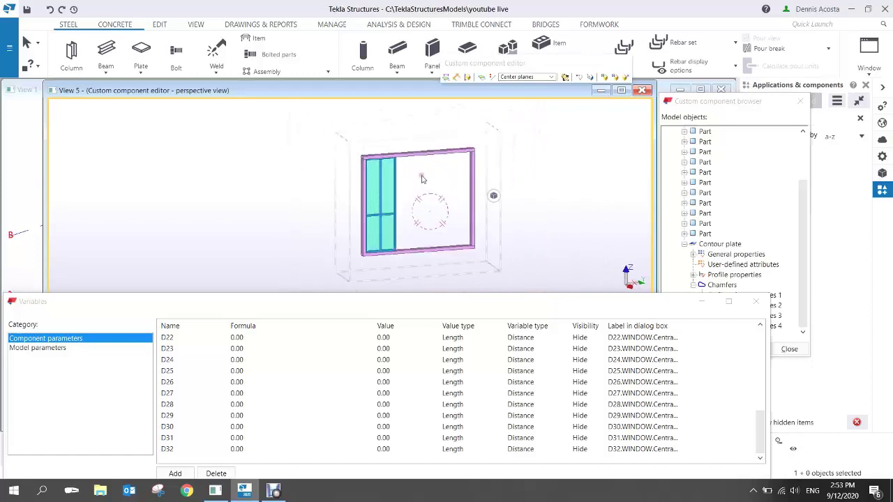
scroll(423, 148, down, 2)
scroll(423, 146, up, 3)
scroll(421, 146, down, 2)
scroll(421, 147, up, 1)
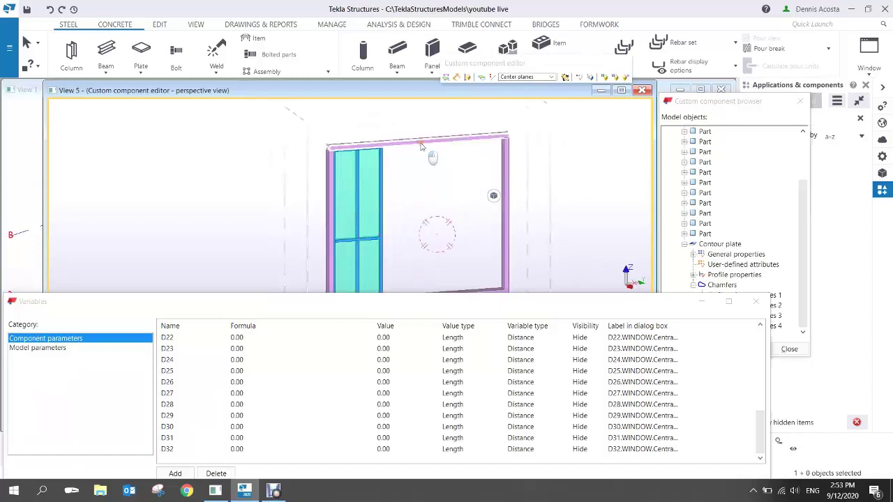
- Select the top frame member and examine it and its span against the rest of the window
click(421, 146)
scroll(422, 146, down, 1)
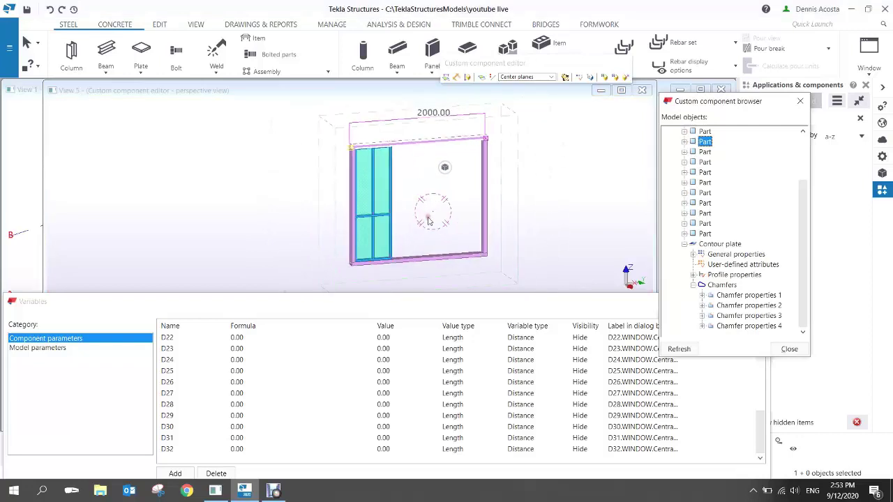
scroll(435, 225, up, 2)
scroll(416, 195, down, 2)
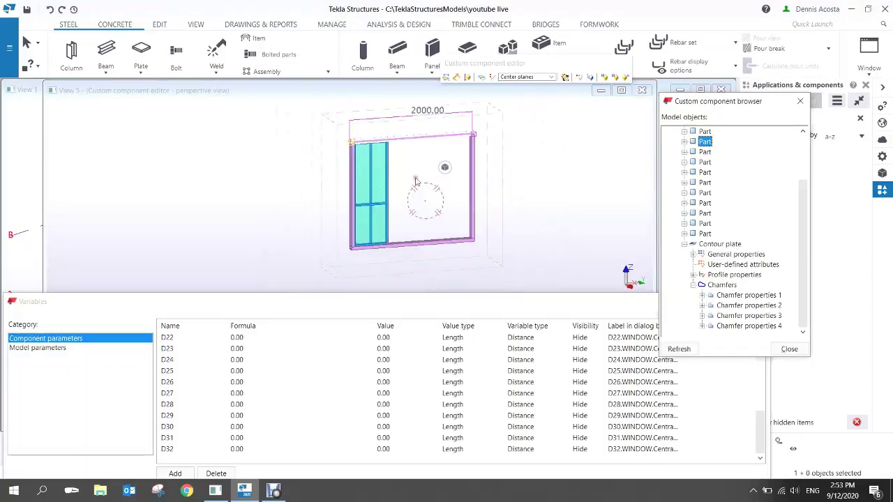
scroll(400, 143, up, 2)
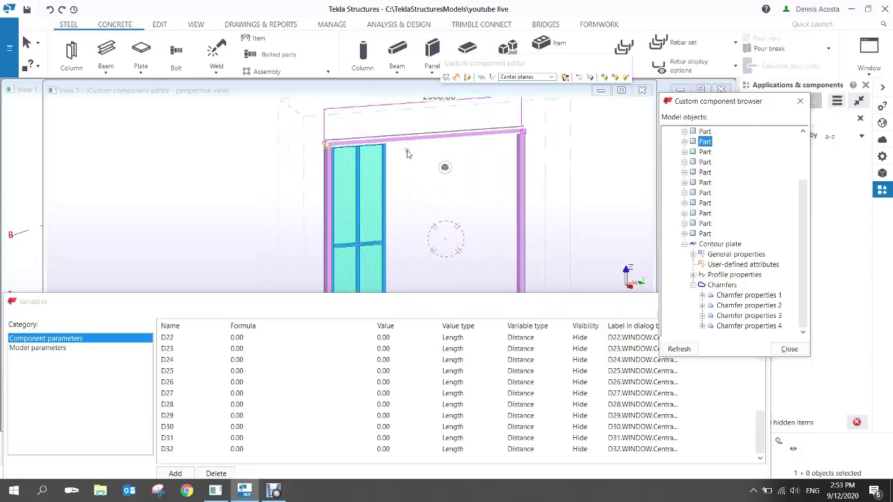
scroll(449, 142, down, 3)
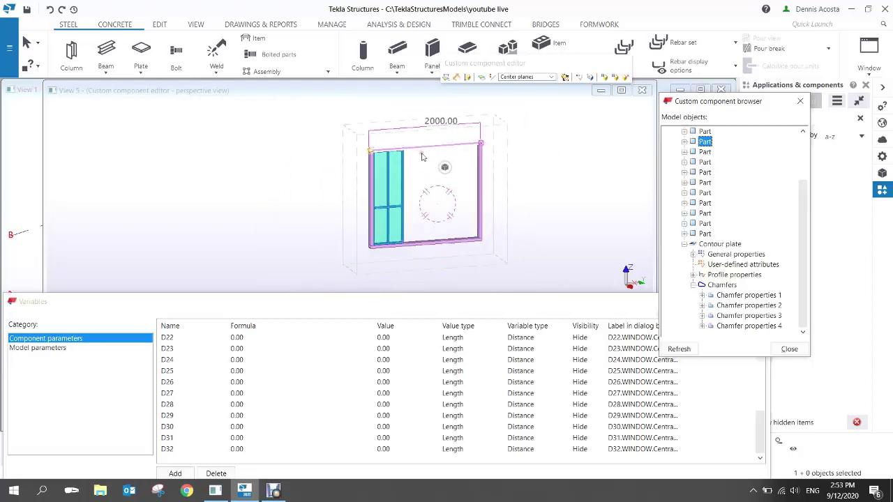
scroll(421, 153, up, 2)
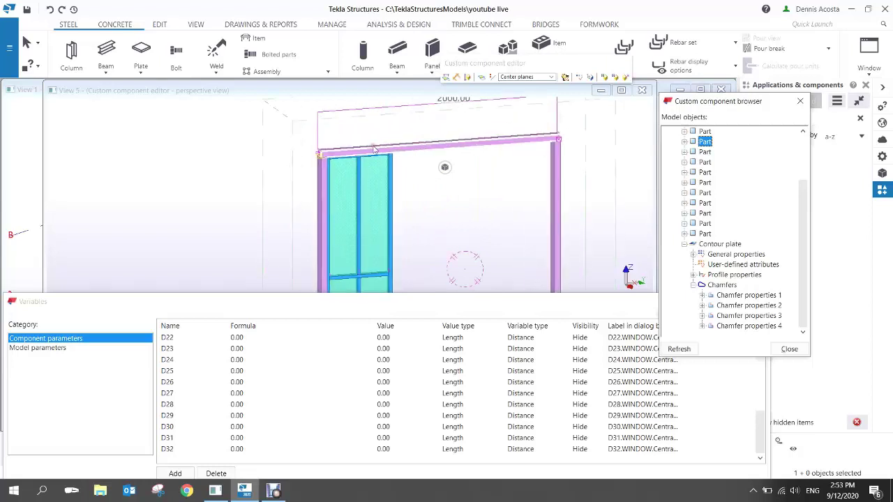
- Examine the top frame member's end and its joint with the side frame member and sash up close
scroll(336, 152, up, 1)
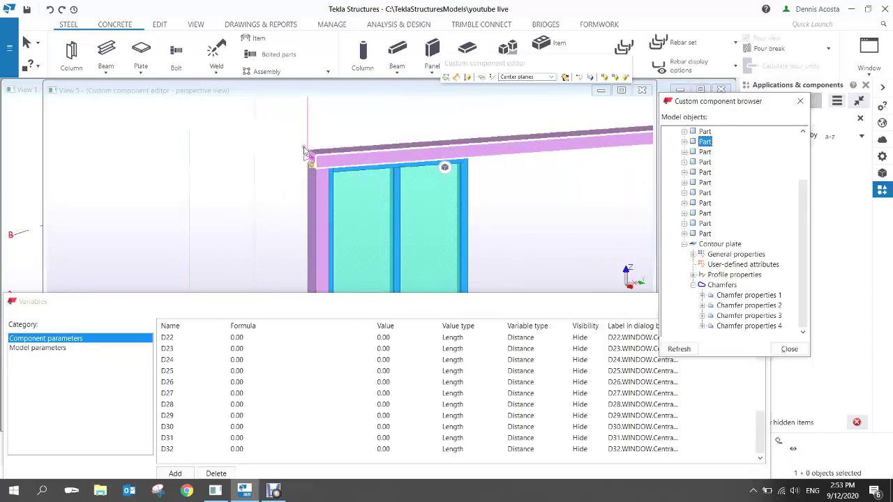
scroll(305, 150, up, 4)
scroll(329, 161, down, 3)
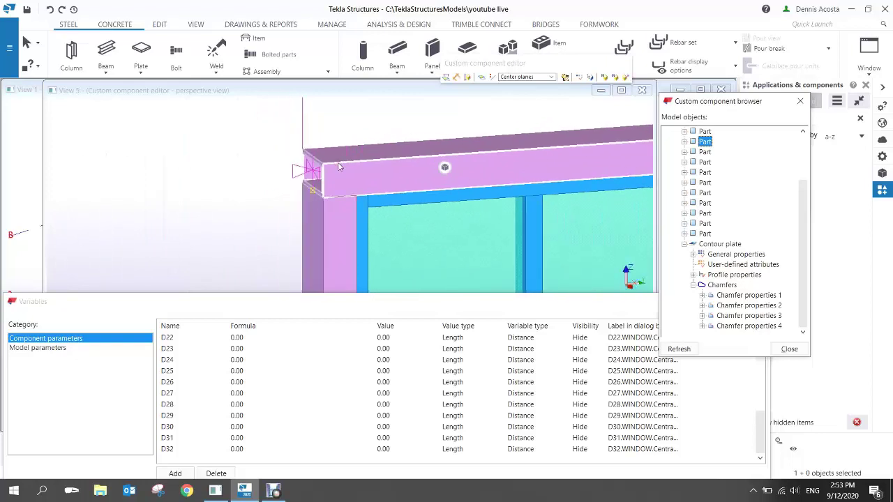
scroll(341, 167, up, 1)
scroll(343, 165, down, 10)
middle_drag(406, 196, 317, 186)
scroll(319, 142, down, 3)
scroll(299, 169, up, 1)
scroll(301, 170, up, 3)
scroll(328, 144, down, 2)
scroll(333, 153, up, 4)
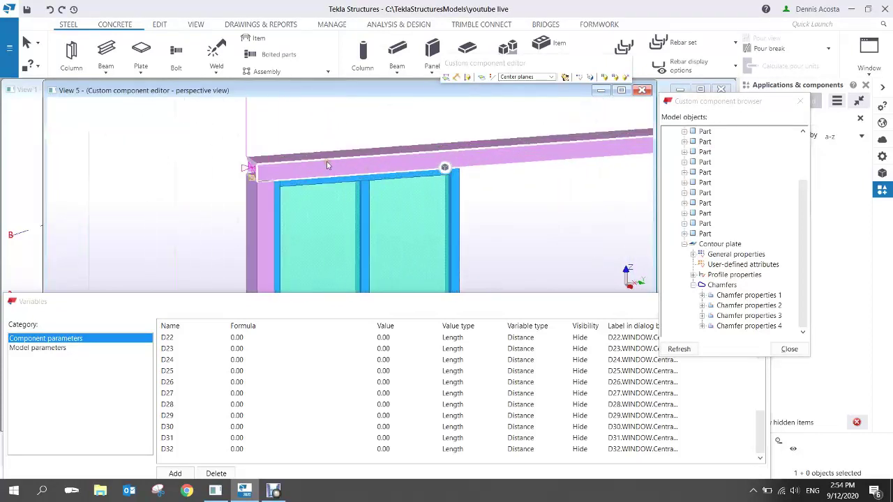
- Select the top frame member and set its depth position to Behind
drag(734, 104, 676, 62)
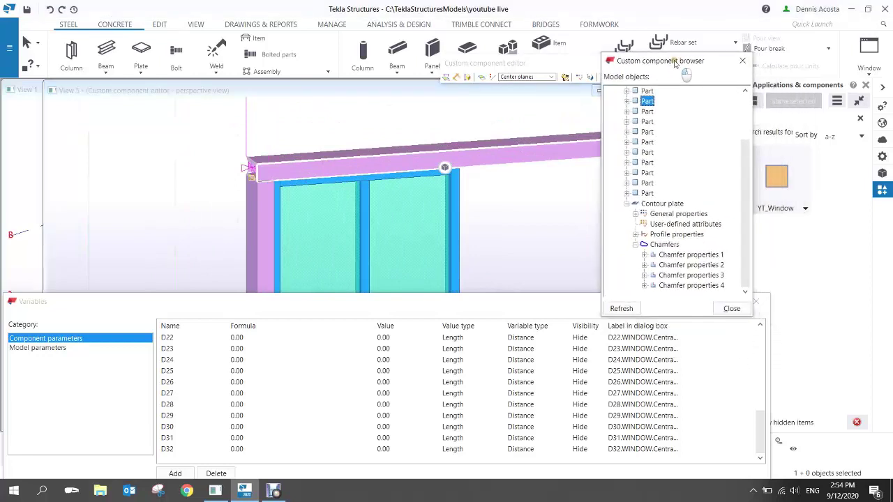
click(495, 161)
drag(661, 61, 641, 62)
middle_drag(510, 219, 420, 211)
scroll(384, 185, down, 1)
scroll(235, 164, up, 4)
click(344, 123)
click(344, 160)
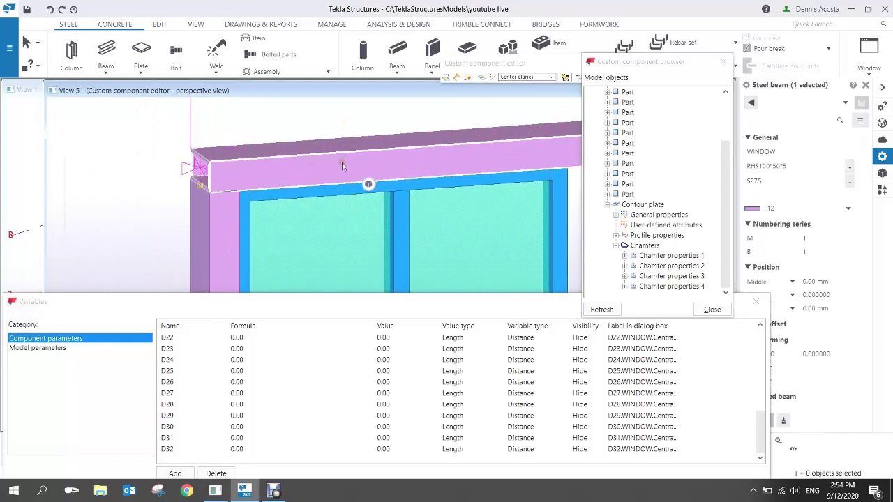
drag(564, 305, 536, 302)
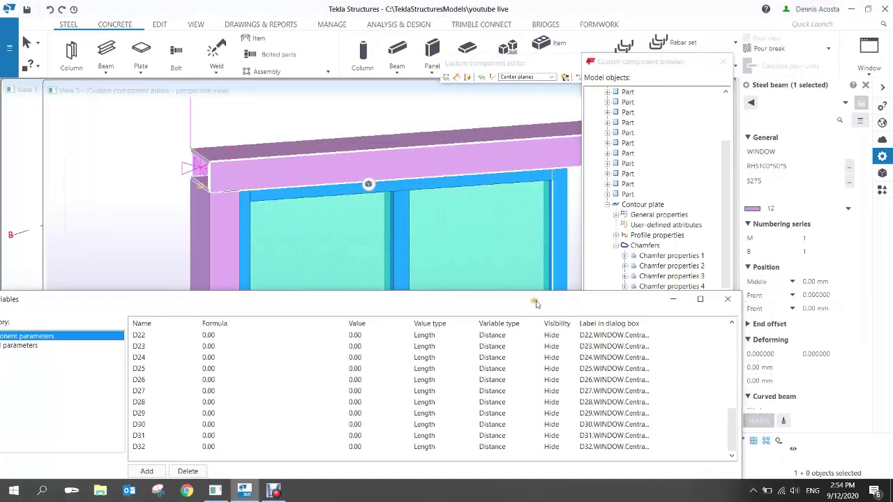
click(792, 310)
click(771, 344)
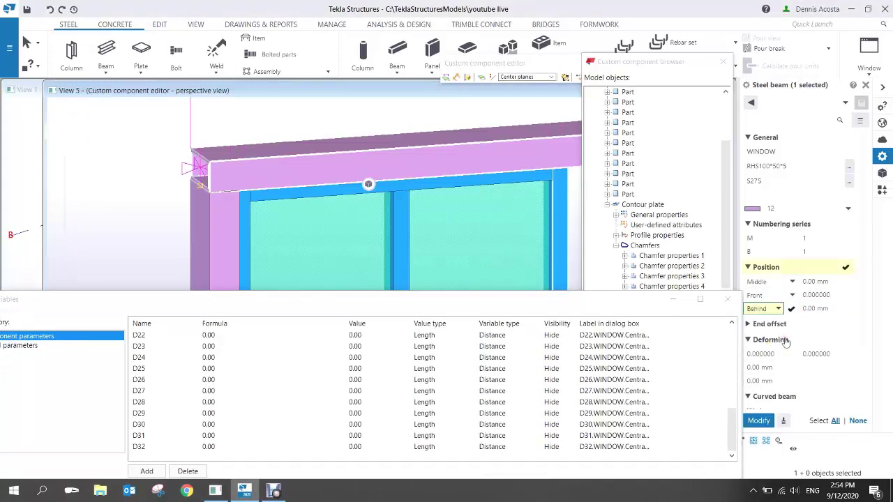
click(759, 420)
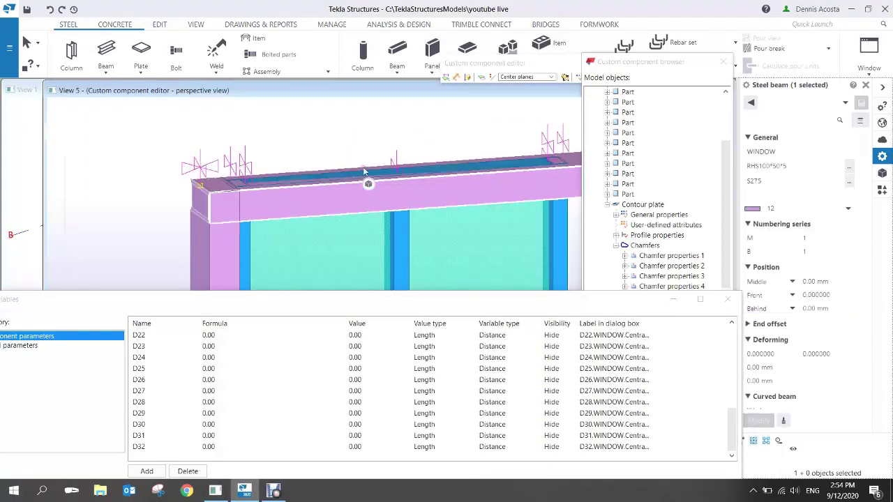
- Select the sash and glass parts that reach the top frame member together and pick all of their upper handles
click(334, 149)
scroll(335, 151, down, 4)
scroll(457, 155, up, 2)
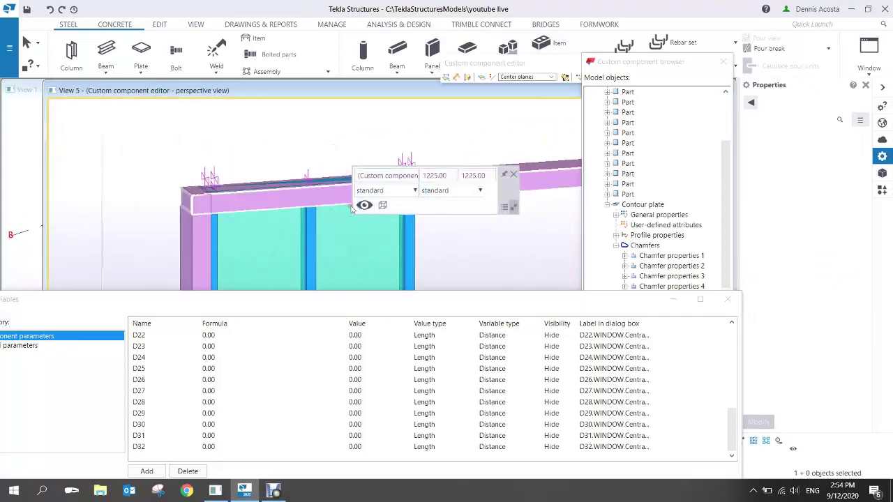
scroll(328, 199, down, 2)
scroll(267, 191, down, 2)
scroll(346, 197, up, 3)
drag(374, 208, 187, 224)
click(207, 179)
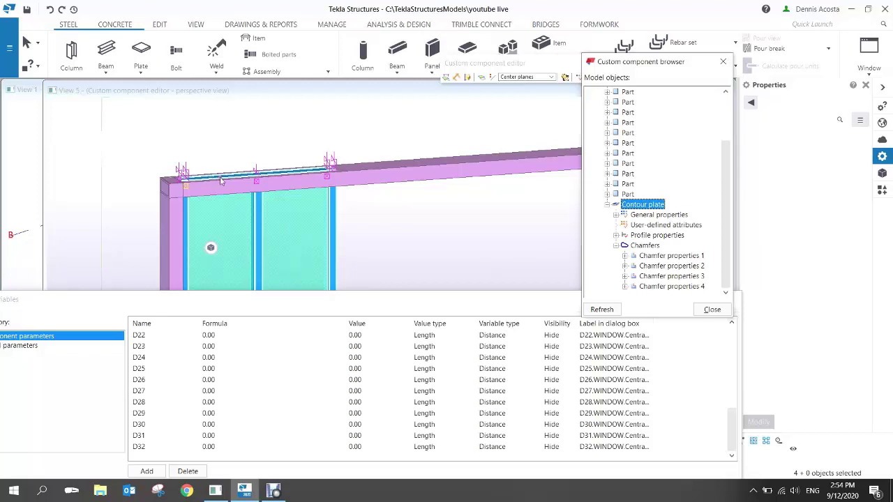
scroll(220, 181, up, 3)
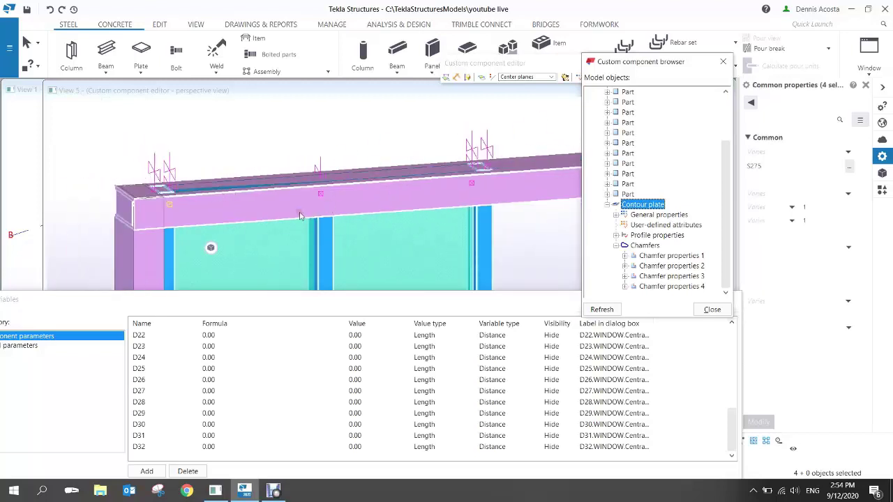
shift+click(273, 181)
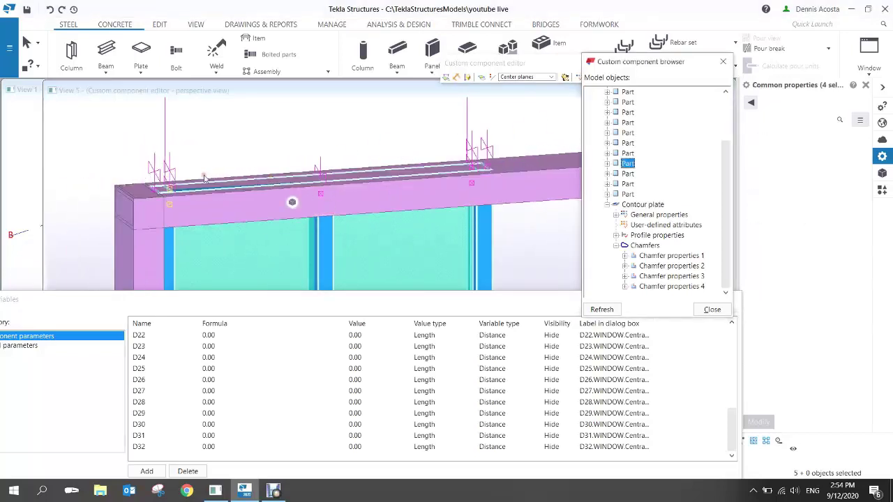
scroll(205, 178, down, 3)
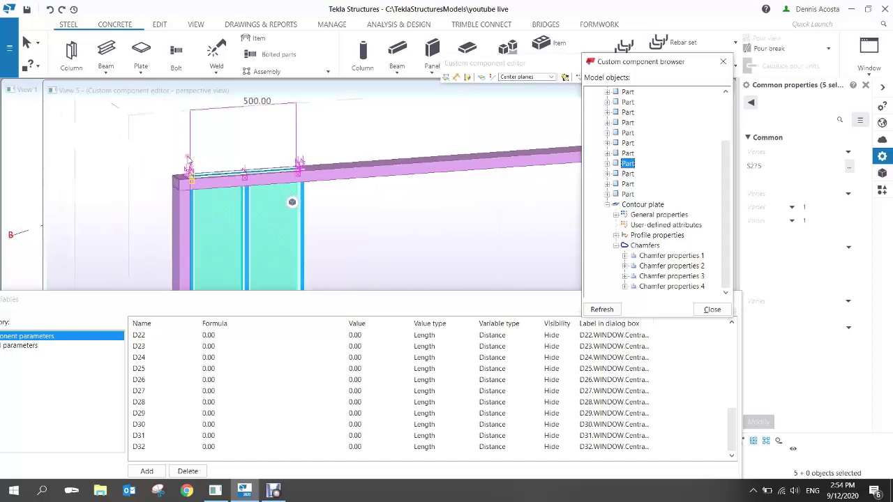
alt+drag(176, 136, 370, 241)
scroll(331, 201, up, 2)
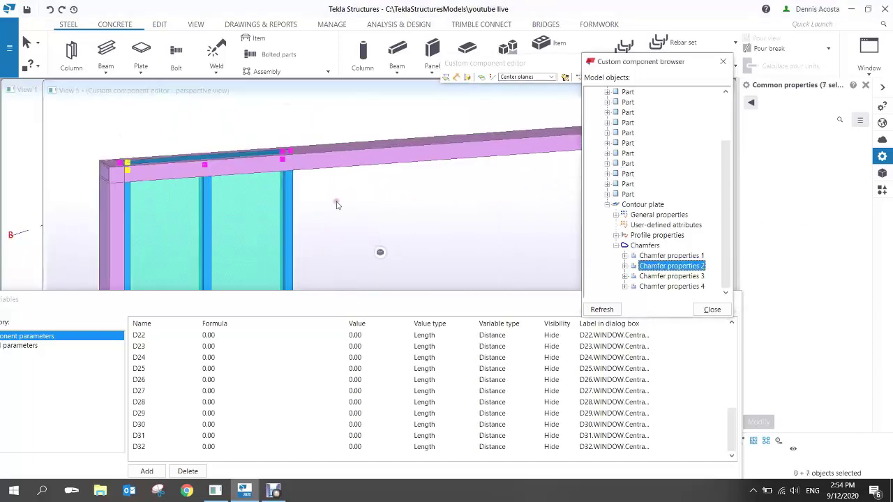
- Move the picked upper sash and glass handles linearly by -50 mm in Z and end the command
right_click(344, 201)
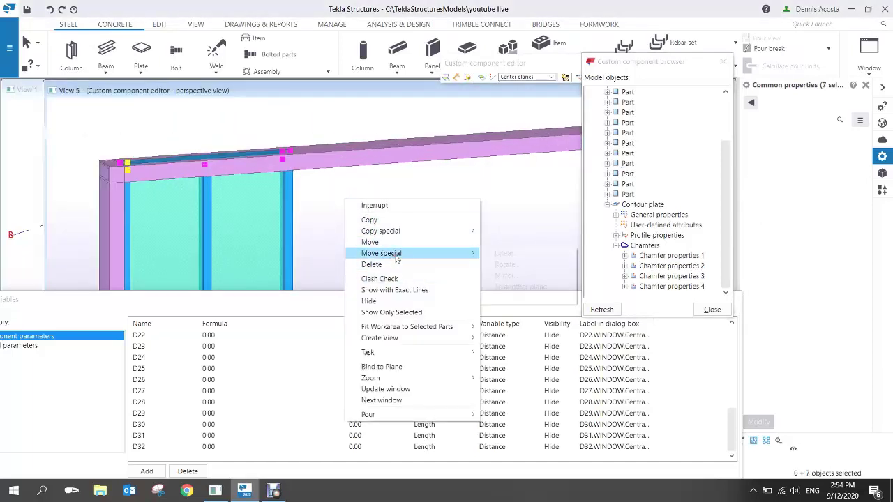
mouse_move(396, 254)
click(512, 258)
double_click(513, 201)
text(-50)
click(492, 235)
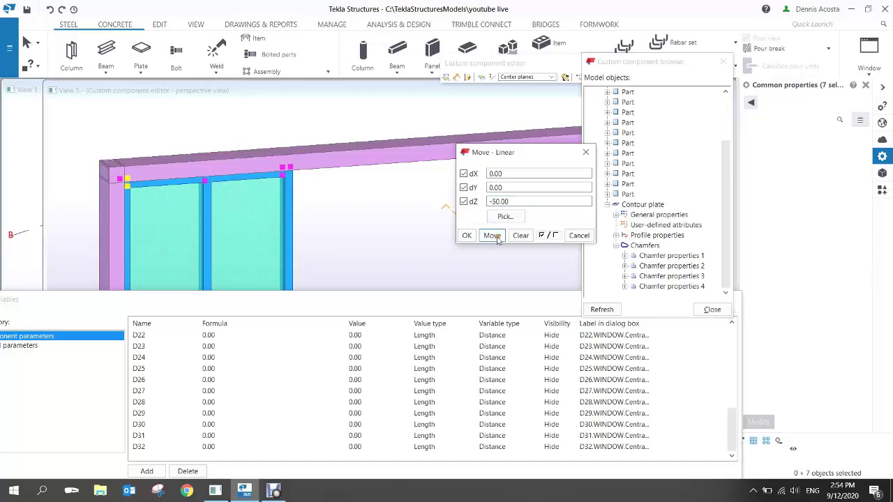
right_click(346, 139)
click(358, 143)
- Pick the upper handle of the left side frame column and move it linearly by -50 mm in Z
scroll(200, 192, up, 2)
middle_drag(78, 229, 170, 203)
scroll(169, 203, down, 2)
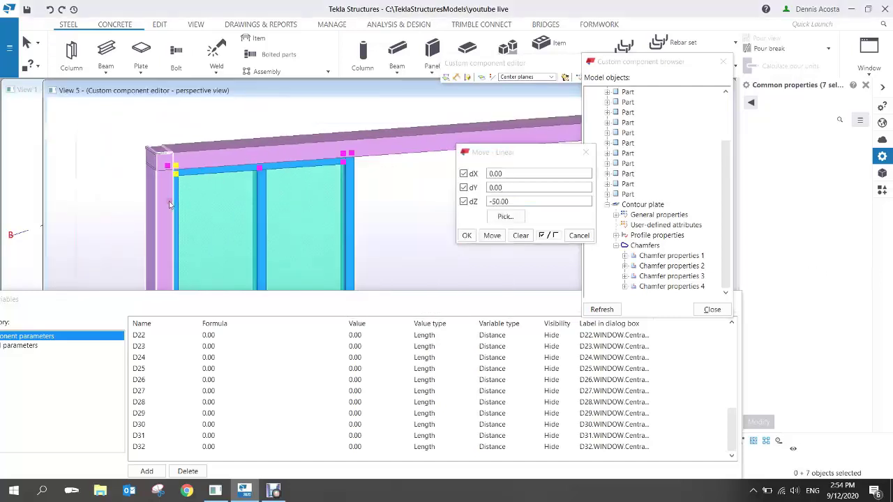
click(170, 203)
scroll(167, 164, down, 2)
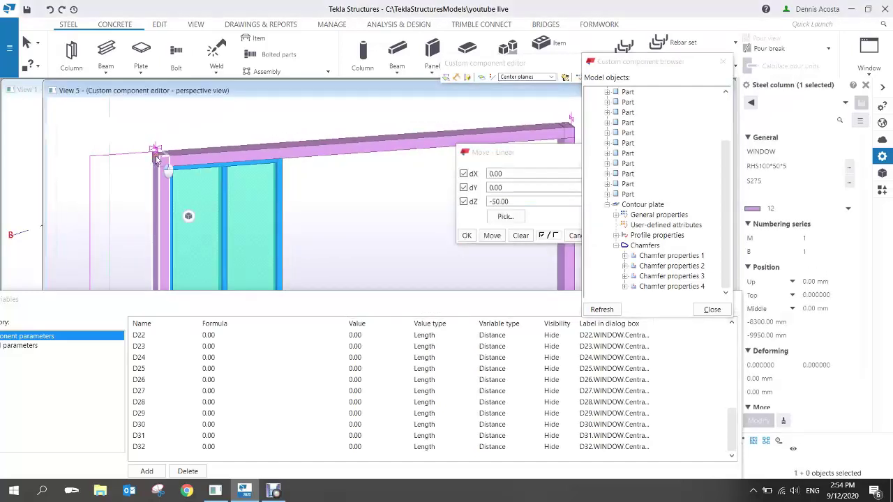
click(489, 234)
- Pick the upper handle of the right side frame column and move it linearly by -50 mm in Z
middle_drag(374, 175, 171, 165)
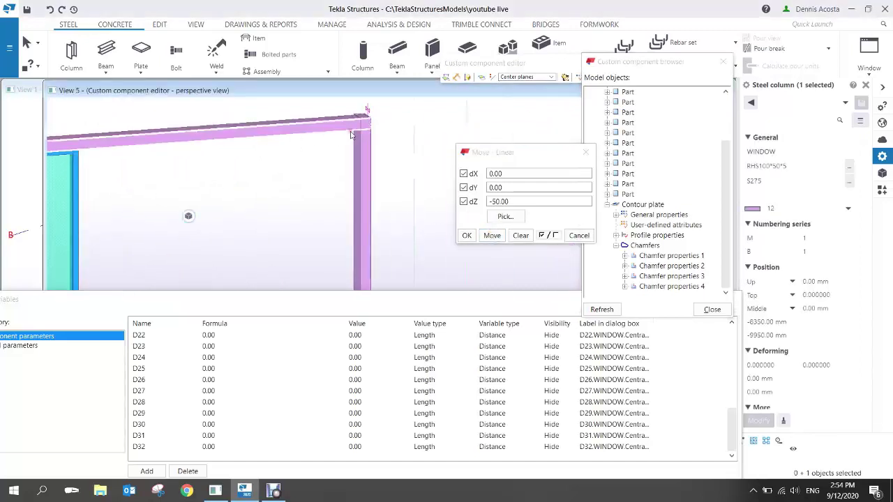
click(367, 116)
scroll(364, 118, up, 2)
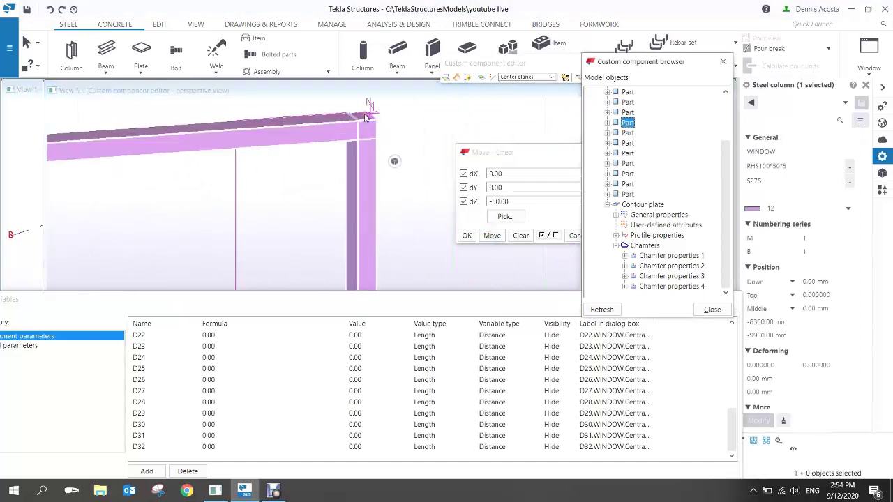
scroll(367, 117, up, 2)
click(379, 125)
click(492, 235)
- Examine how the columns and sash meet the top frame member along its whole span
scroll(351, 199, down, 2)
middle_drag(351, 199, 513, 198)
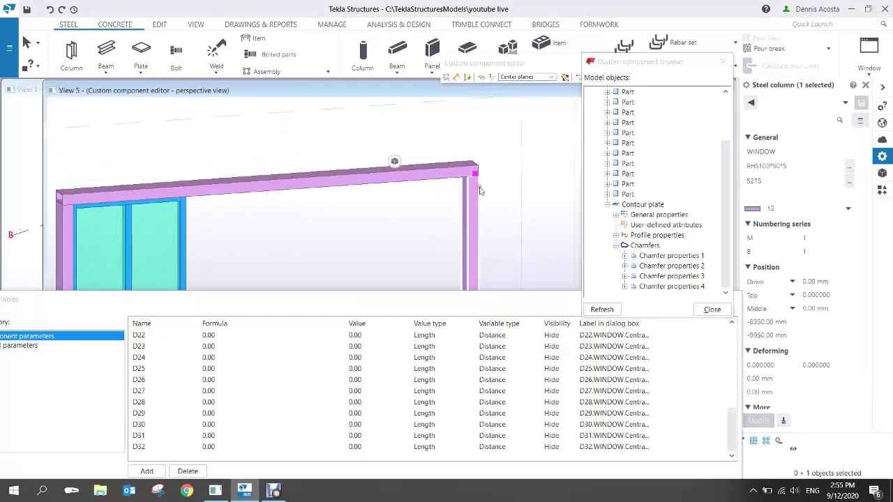
scroll(477, 187, up, 1)
middle_drag(429, 197, 487, 180)
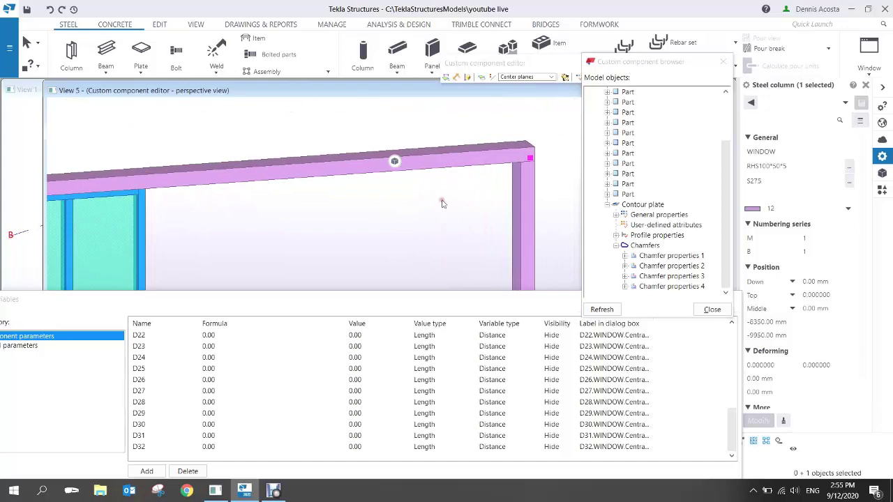
ctrl+middle_drag(441, 202, 457, 204)
scroll(310, 208, down, 2)
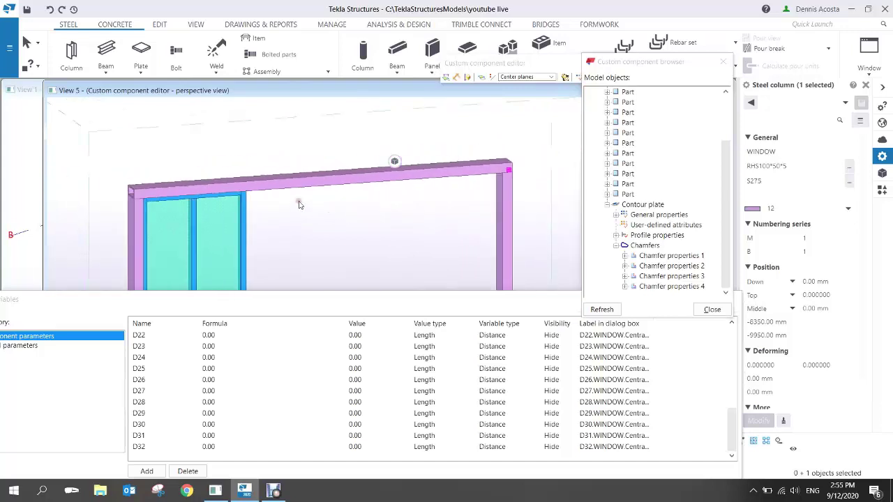
click(307, 169)
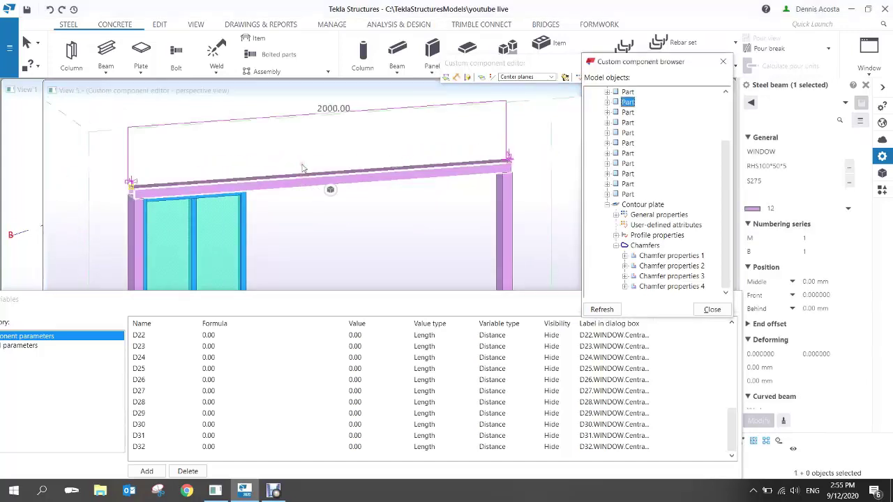
click(291, 215)
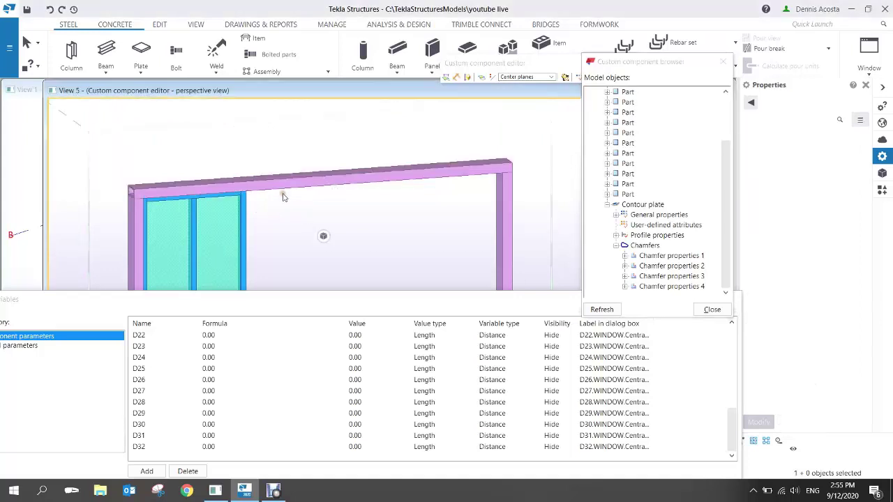
- Select the top frame member and pick both of its end handles
scroll(147, 189, up, 3)
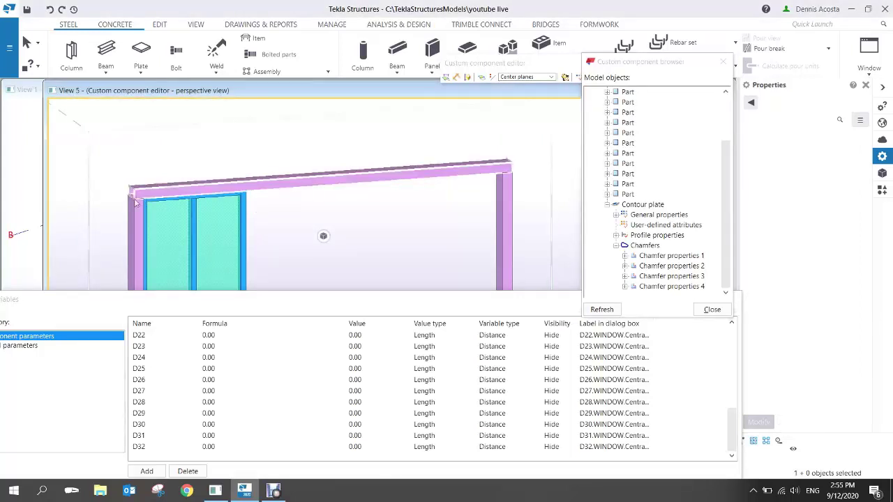
click(167, 192)
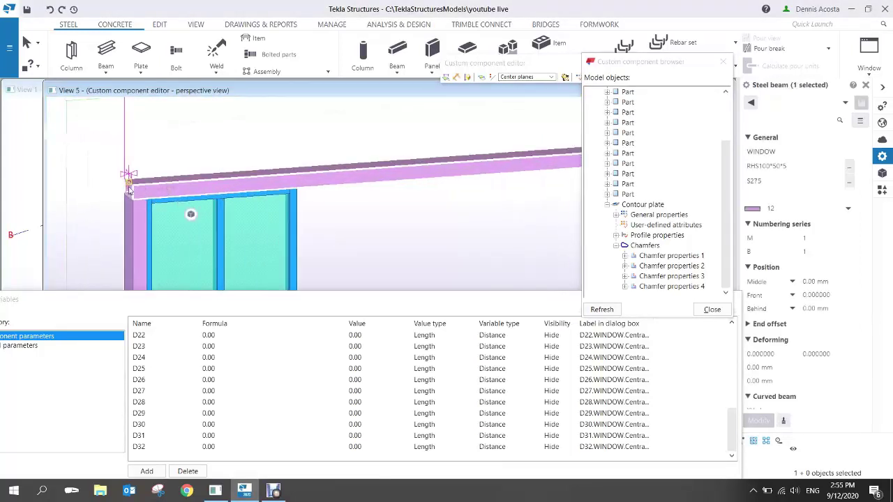
scroll(130, 189, down, 1)
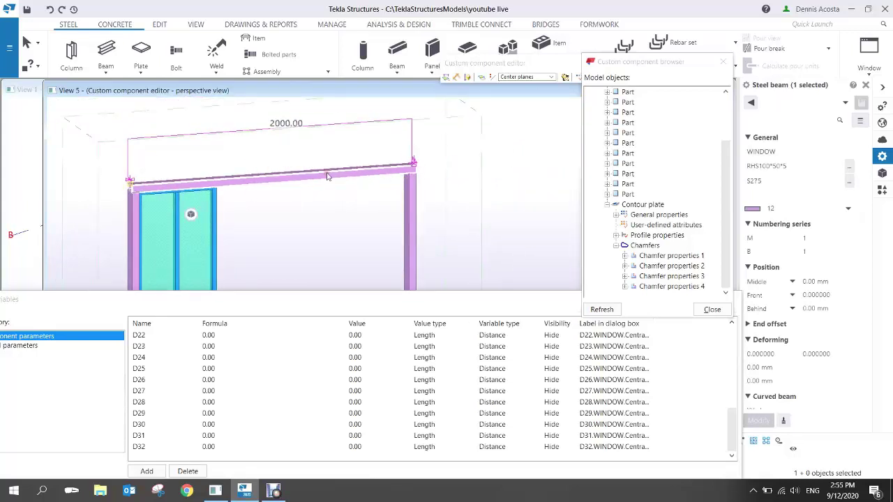
drag(110, 123, 461, 243)
- Bind both end handles of the top frame member to the underside boundary plane of the bottom frame member
right_click(413, 166)
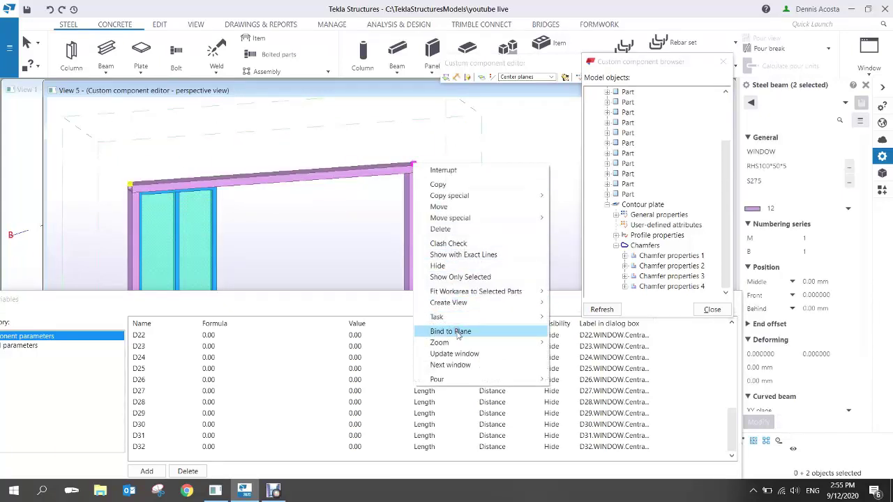
click(457, 333)
scroll(385, 161, down, 5)
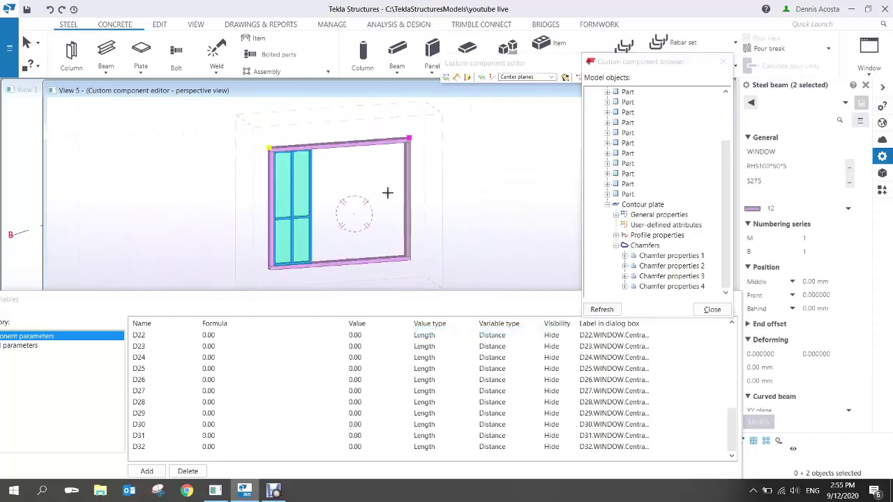
scroll(373, 175, up, 10)
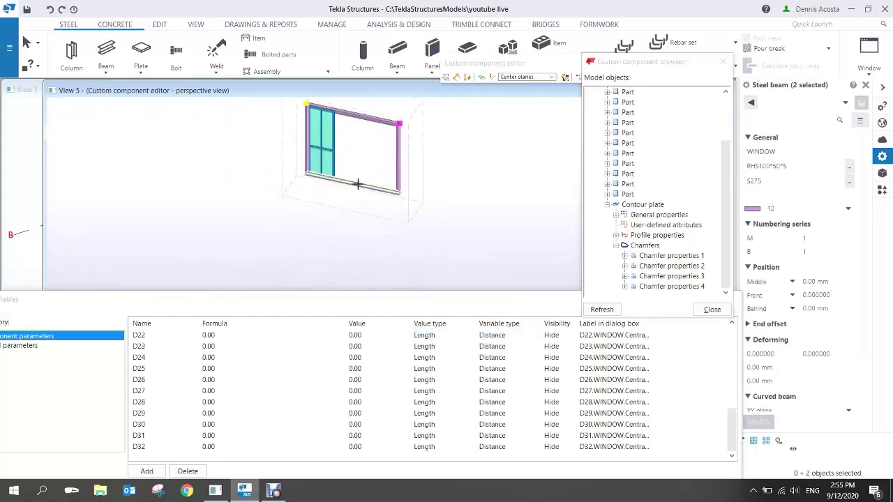
scroll(349, 183, up, 5)
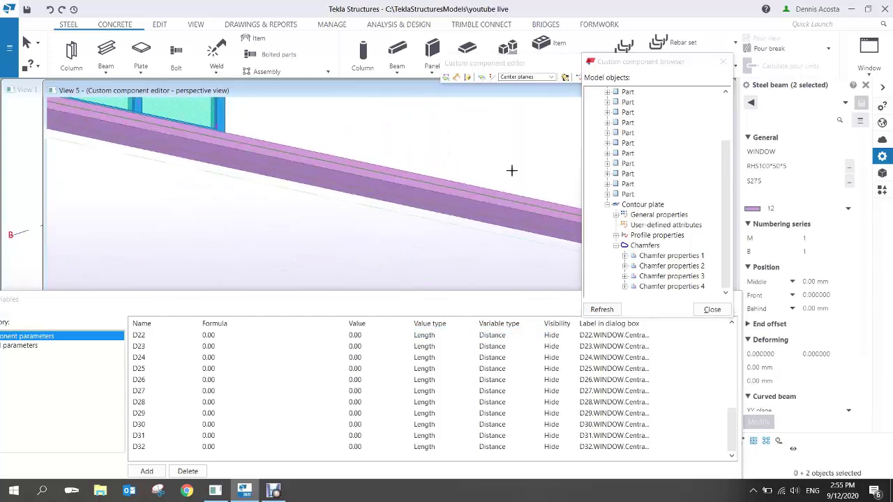
click(550, 77)
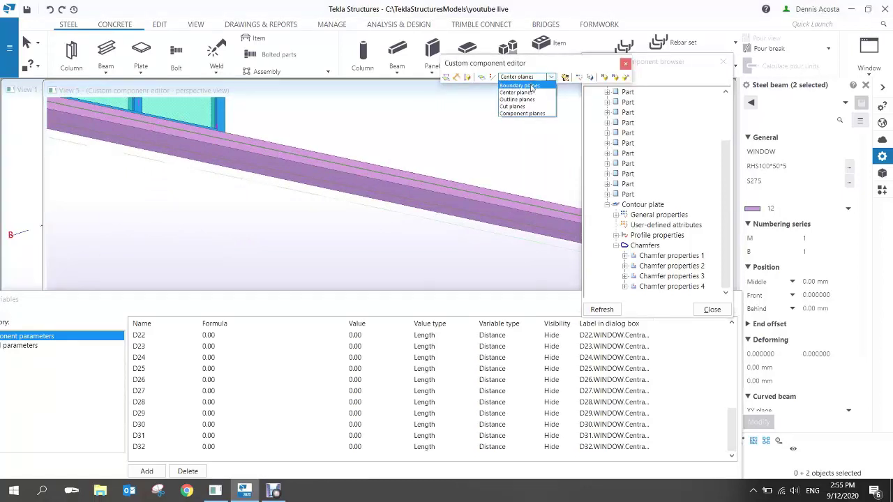
click(532, 87)
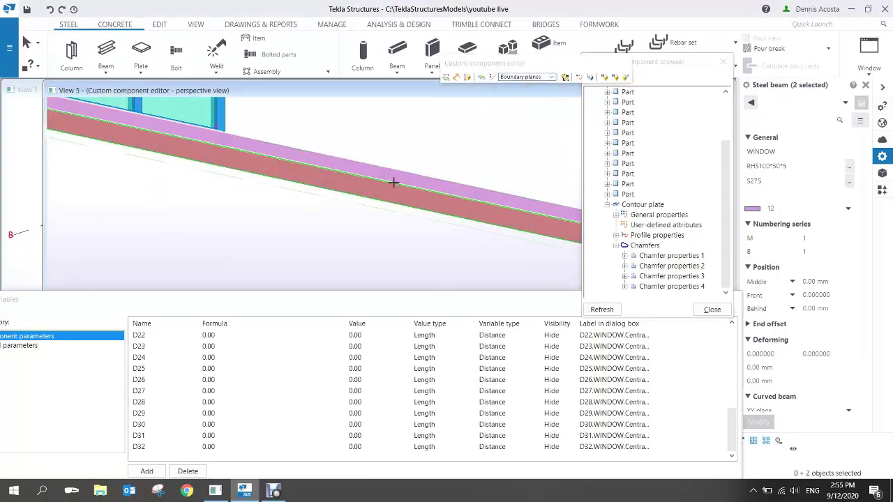
scroll(394, 180, down, 4)
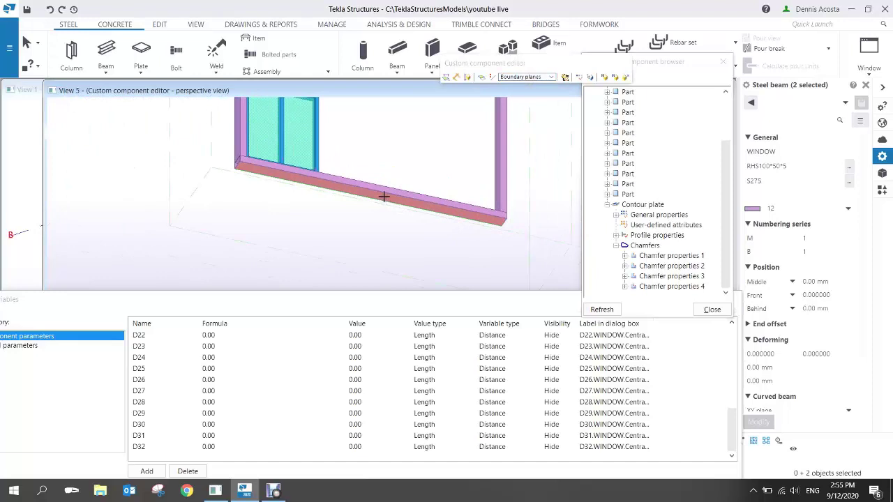
click(384, 197)
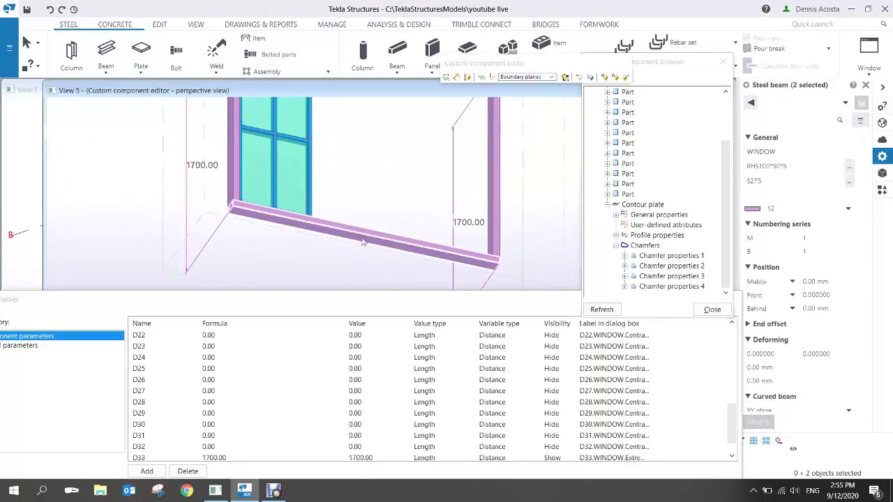
scroll(363, 239, down, 3)
ctrl+middle_drag(347, 173, 361, 241)
scroll(337, 133, up, 1)
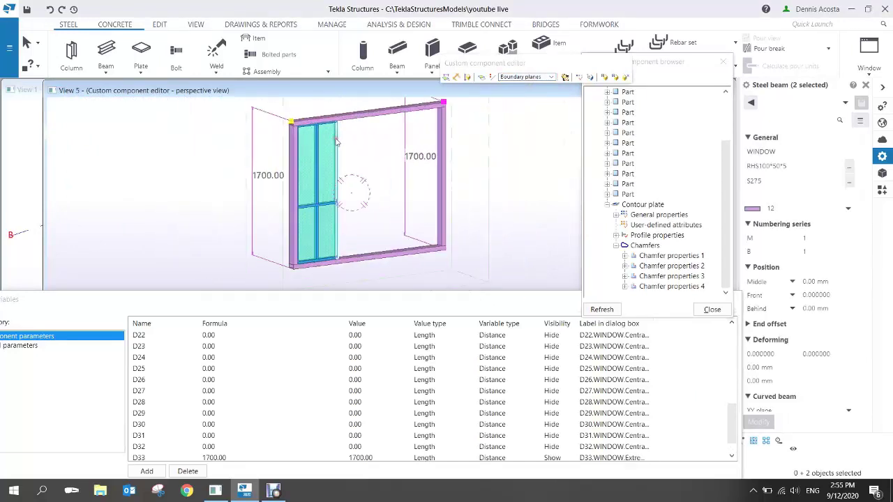
scroll(337, 142, up, 2)
right_click(420, 155)
click(431, 160)
scroll(366, 187, down, 2)
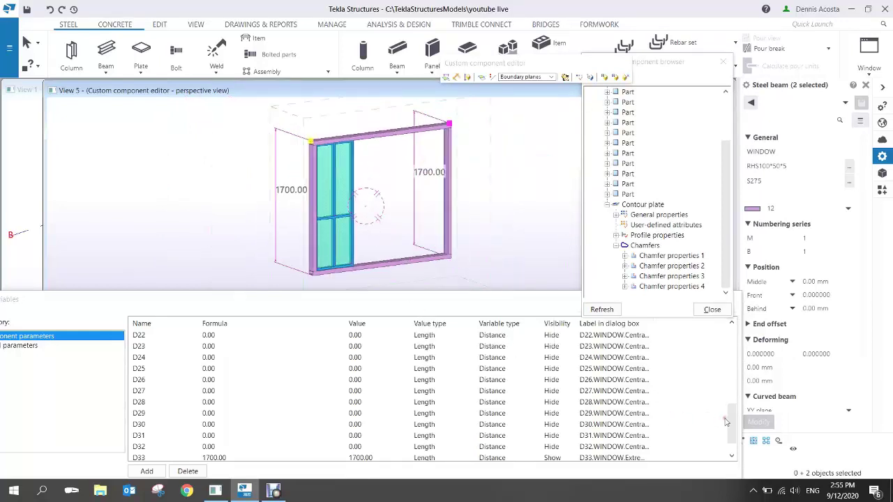
- Add a new component parameter P1 and set its formula to 1700
scroll(726, 422, down, 1)
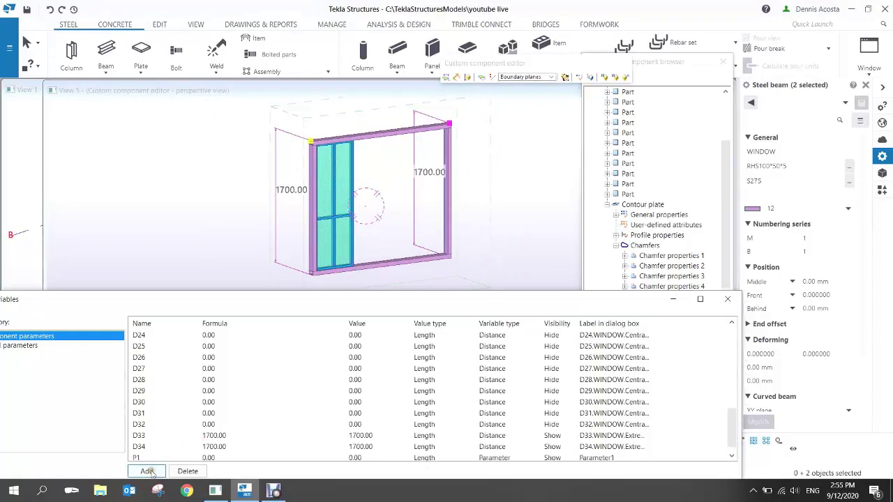
click(147, 471)
drag(224, 447, 169, 446)
text(170)
- Set the formulas of distances D33 and D34 to =P1 and their visibility to Hide
click(175, 425)
text(=P)
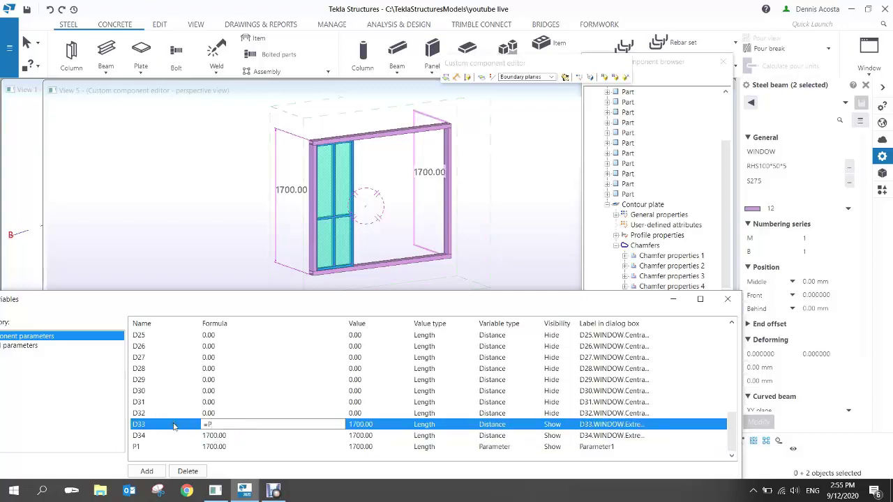
click(167, 435)
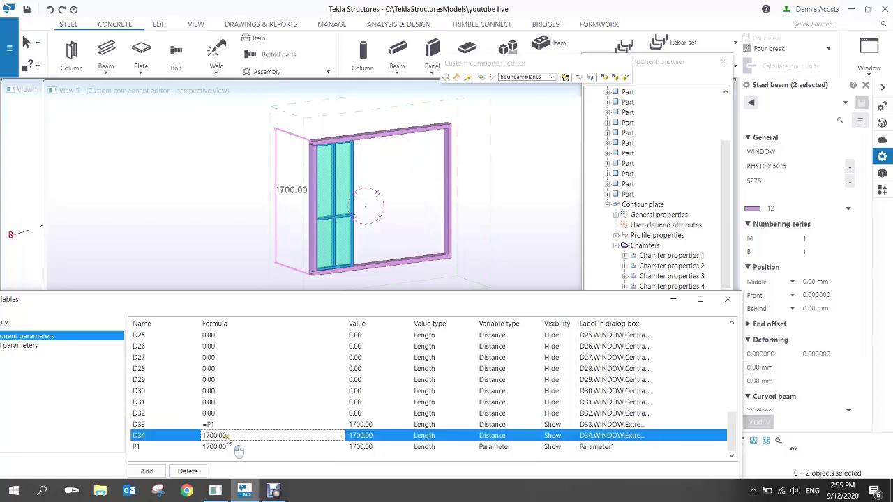
text(=)
click(552, 424)
click(549, 425)
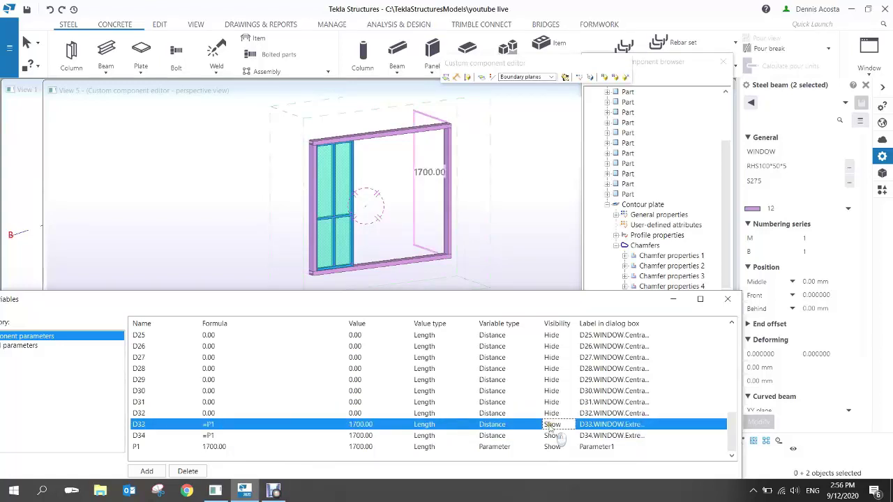
key(h)
click(559, 434)
key(h)
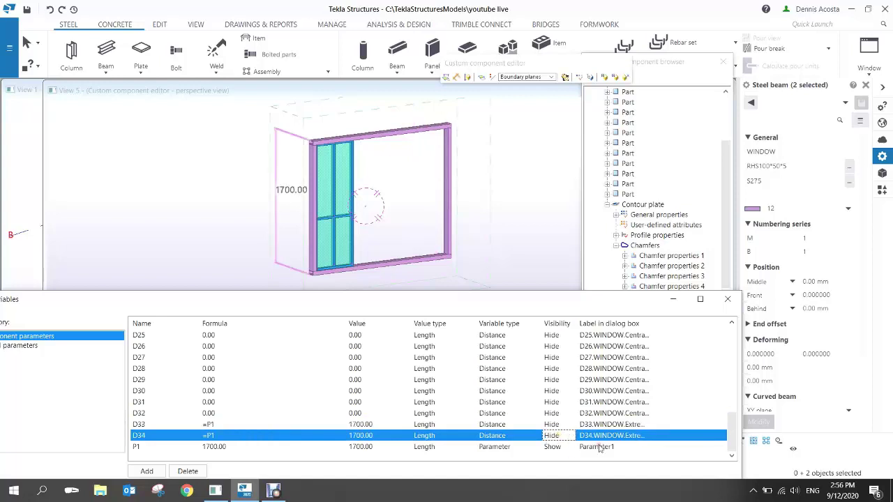
- Label parameter P1 as Window Height for the dialog box
click(614, 448)
drag(624, 448, 550, 454)
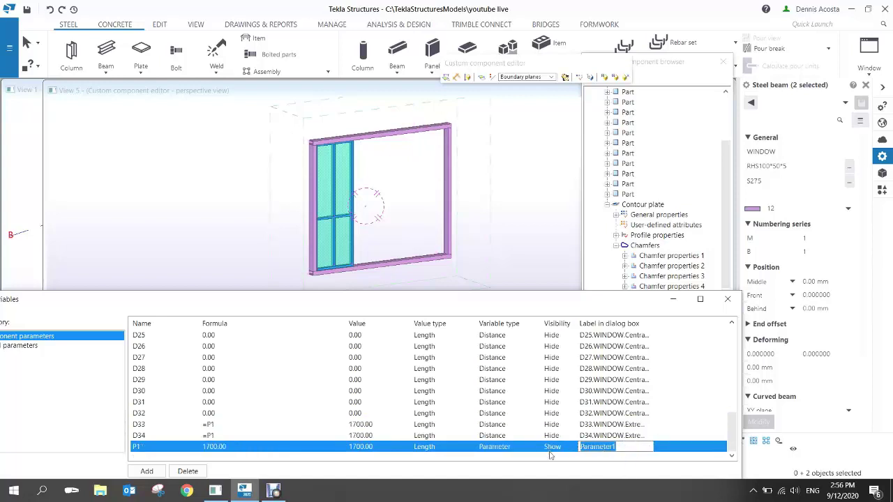
text(Window Height)
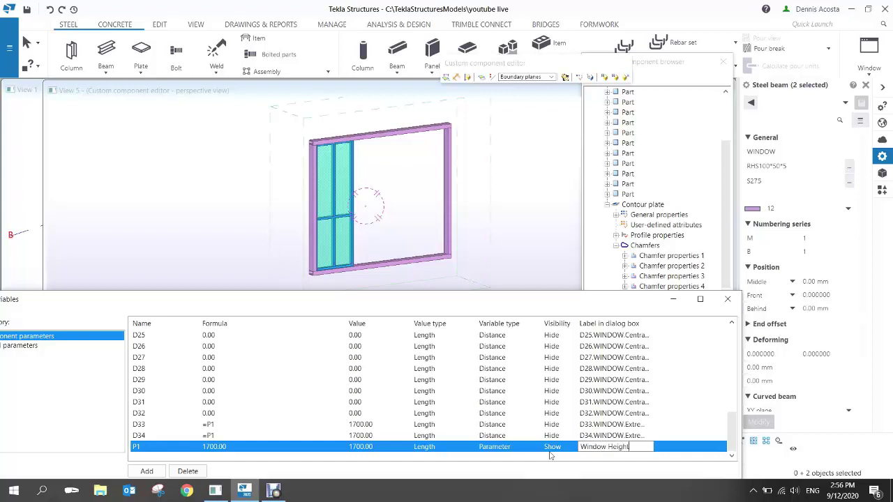
key(Return)
- Test the Window Height parameter on the top frame member with 2000, and return it to 1700
double_click(221, 447)
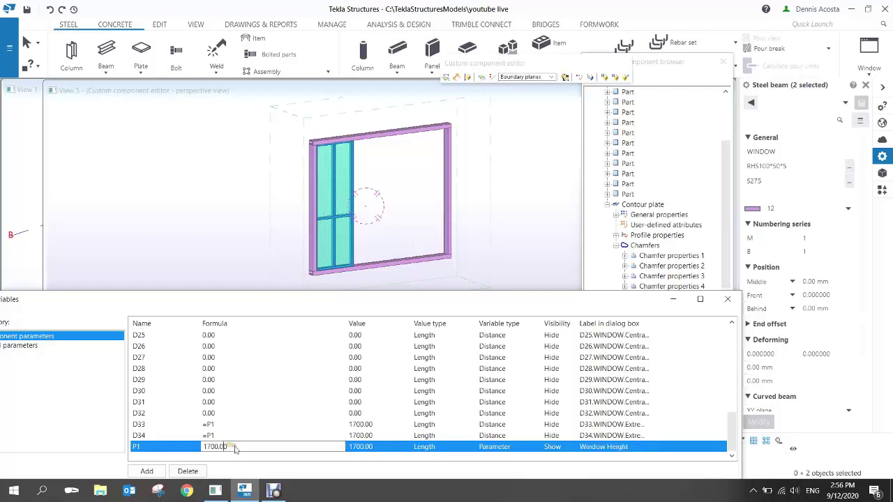
text(2000)
key(Return)
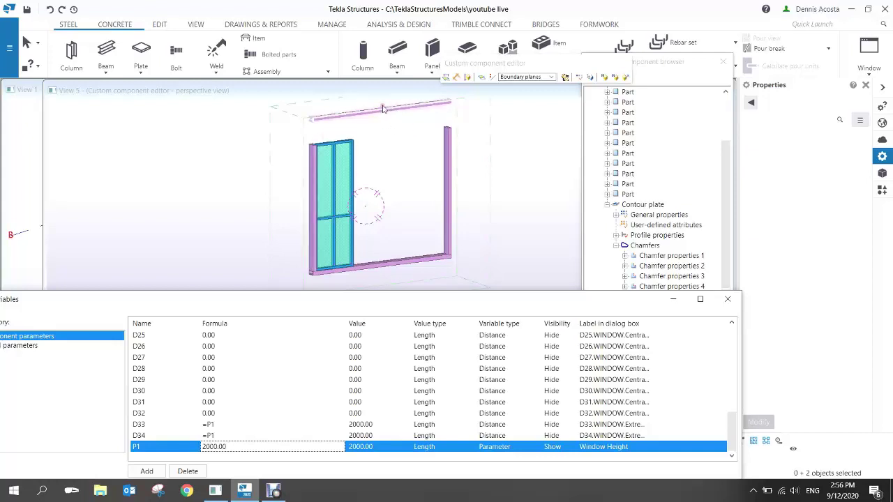
click(236, 445)
text(17)
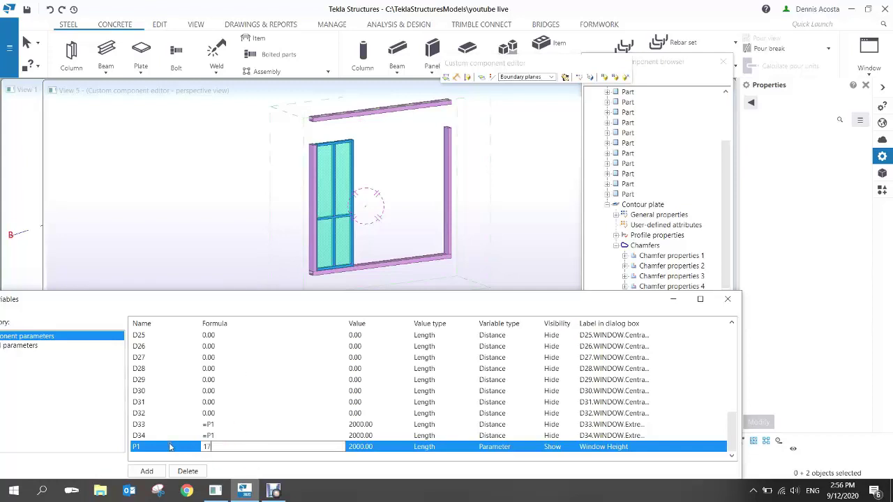
text(00)
key(Return)
- Select both side frame columns and bind their upper handles to the underside boundary plane of the top frame member
scroll(292, 185, up, 2)
click(324, 163)
middle_drag(458, 130, 401, 191)
ctrl+click(455, 180)
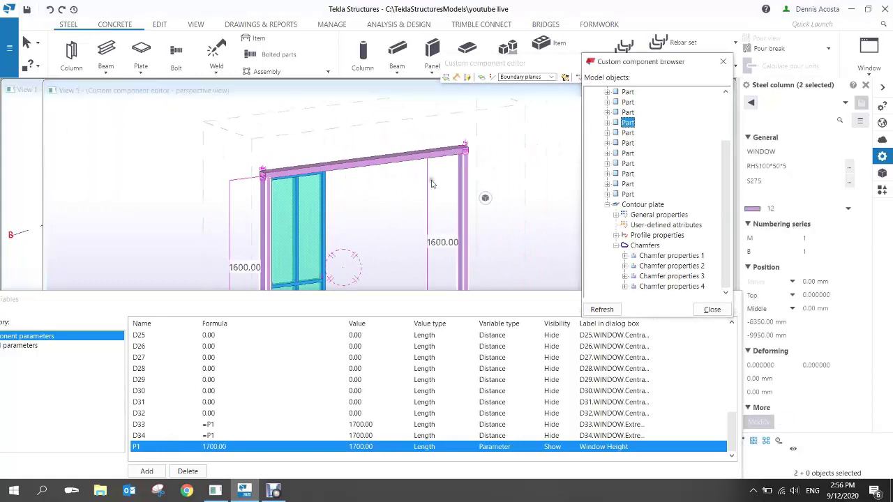
drag(217, 123, 538, 237)
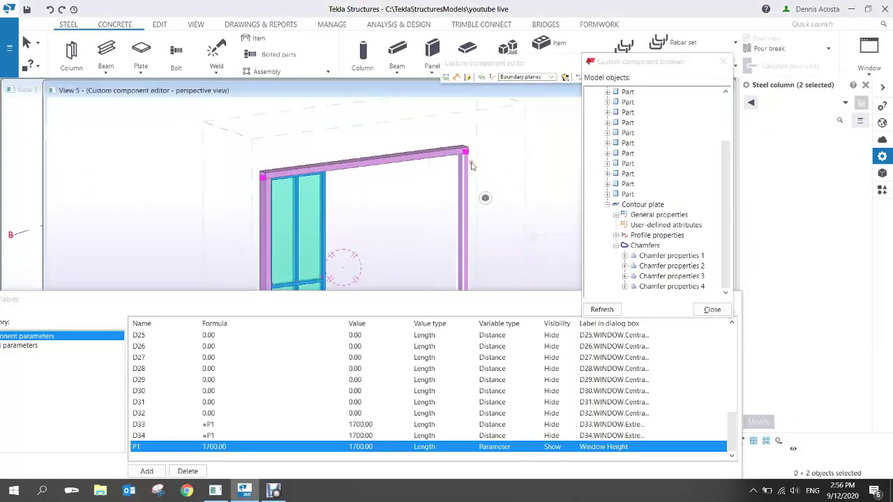
right_click(480, 151)
click(516, 318)
mouse_move(395, 216)
ctrl+middle_down()
mouse_move(398, 156)
mouse_move(402, 203)
ctrl+middle_up()
scroll(423, 233, up, 5)
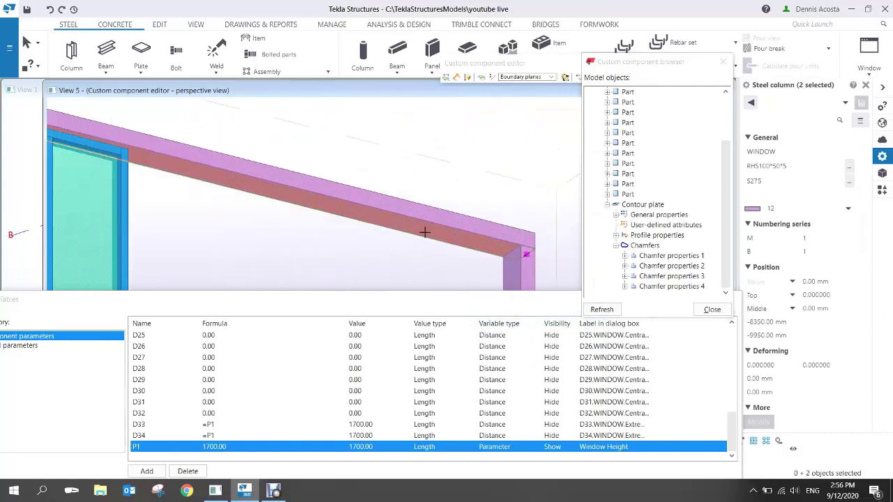
scroll(428, 235, down, 5)
middle_drag(420, 266, 411, 188)
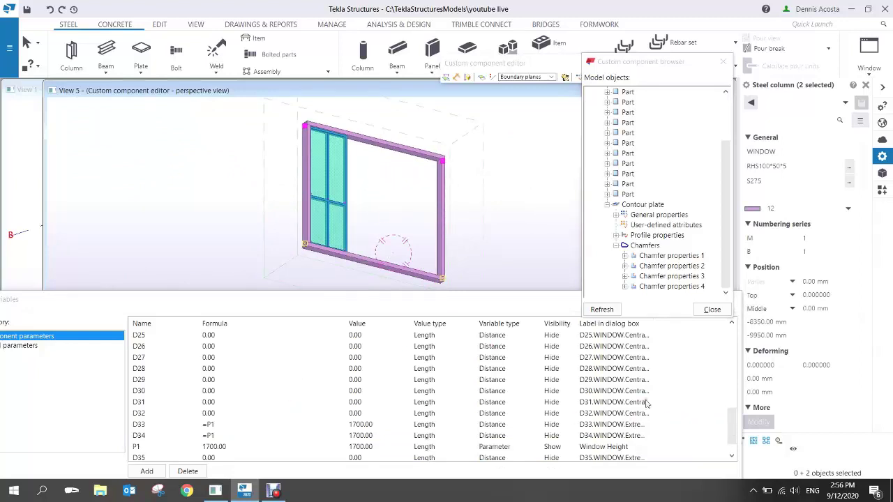
- Try a Window Height of 2000 to check the side columns in front view, and restore P1 to 1700
click(461, 123)
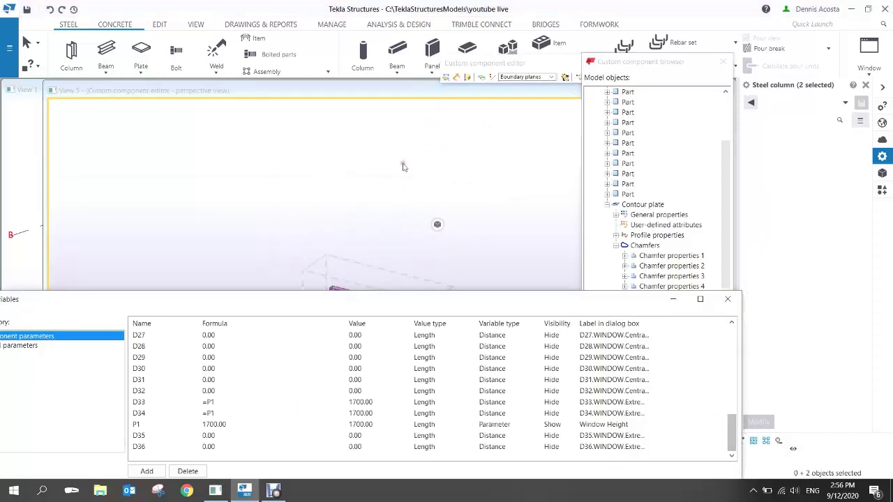
click(378, 236)
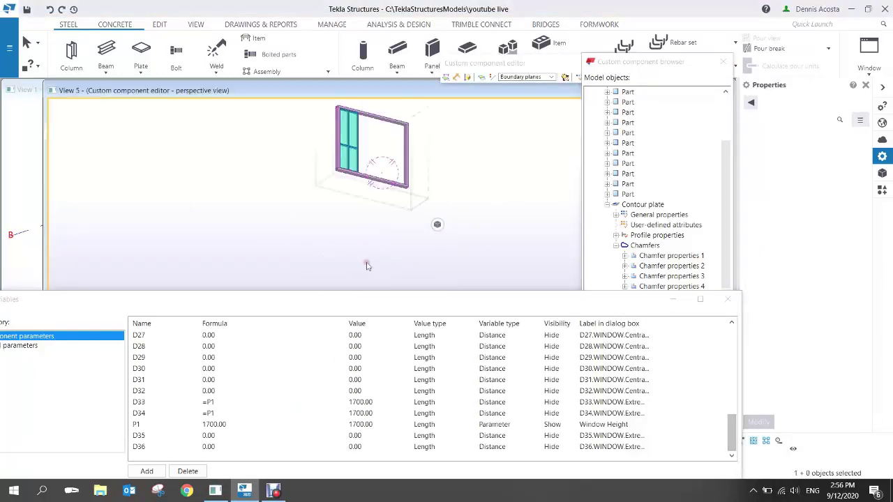
middle_drag(356, 146, 352, 204)
scroll(353, 203, up, 4)
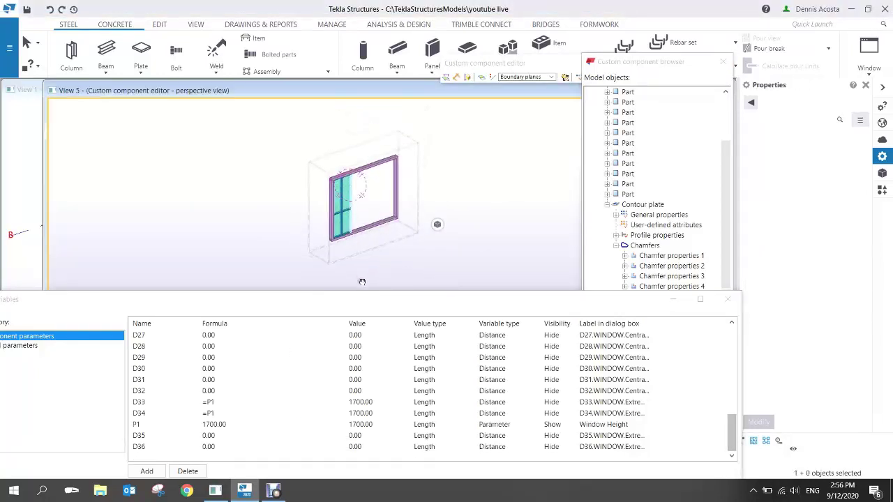
double_click(222, 424)
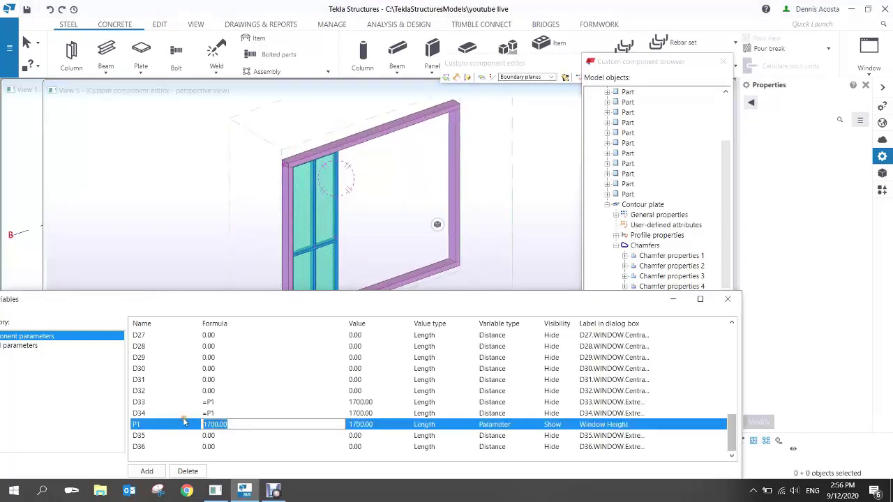
text(20)
key(Return)
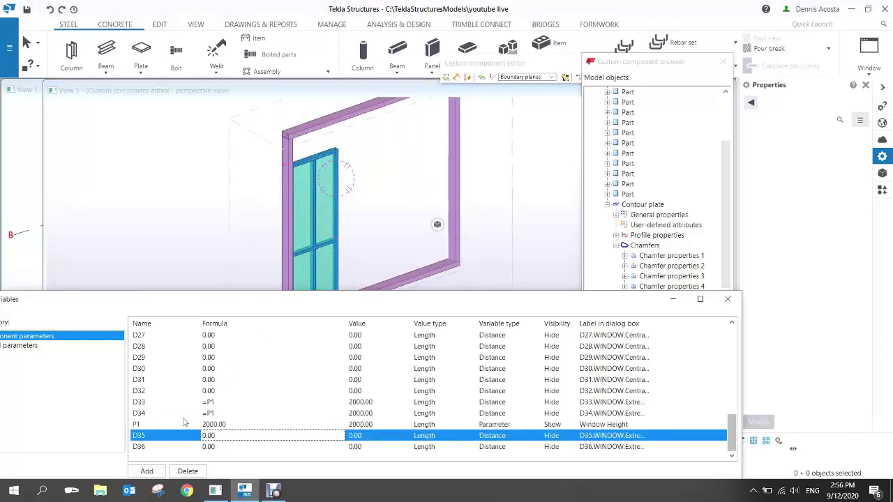
ctrl+middle_drag(378, 219, 371, 187)
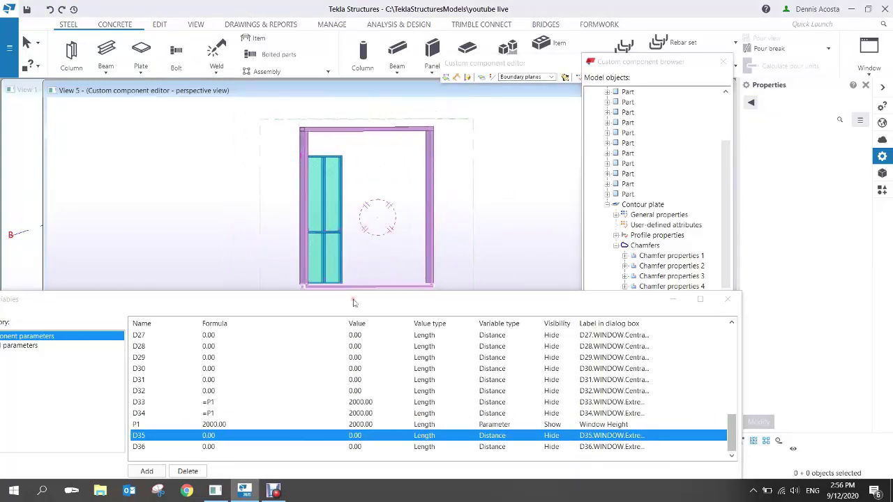
double_click(222, 425)
text(1700)
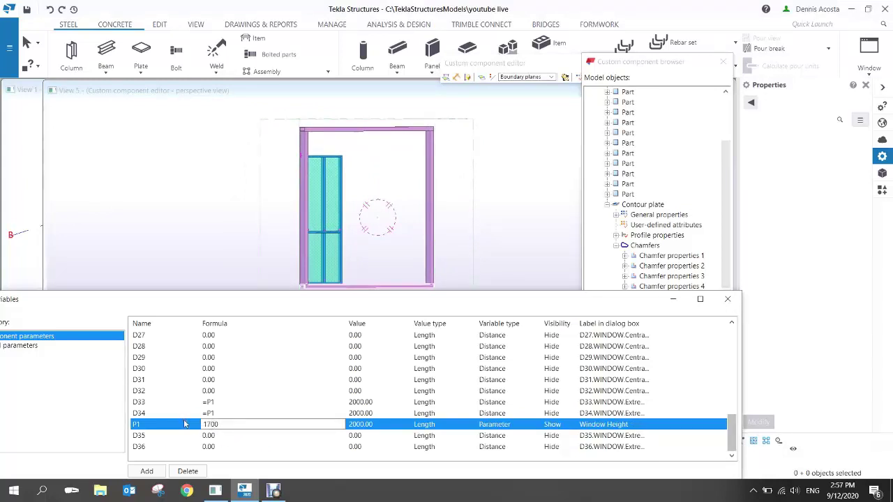
key(Return)
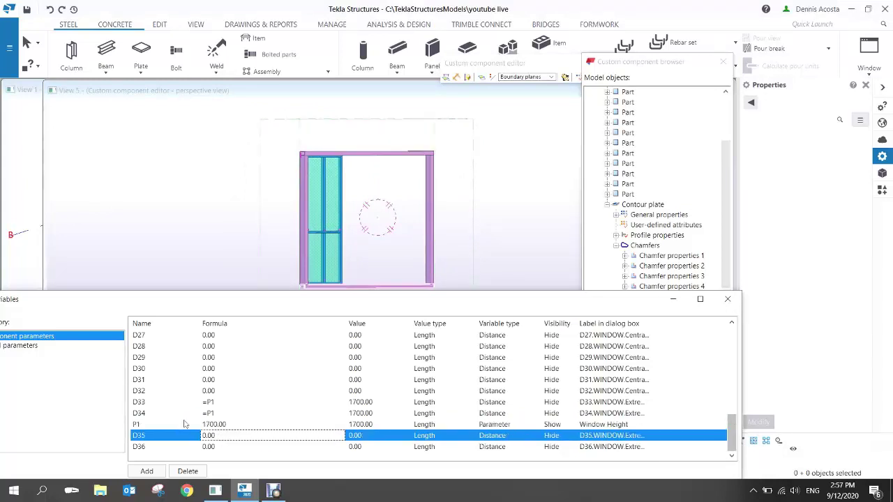
- Examine the sash, its glazing bars and glass panes within the window frame
click(409, 241)
scroll(360, 201, up, 3)
scroll(372, 205, down, 5)
middle_drag(323, 153, 350, 193)
scroll(372, 187, up, 4)
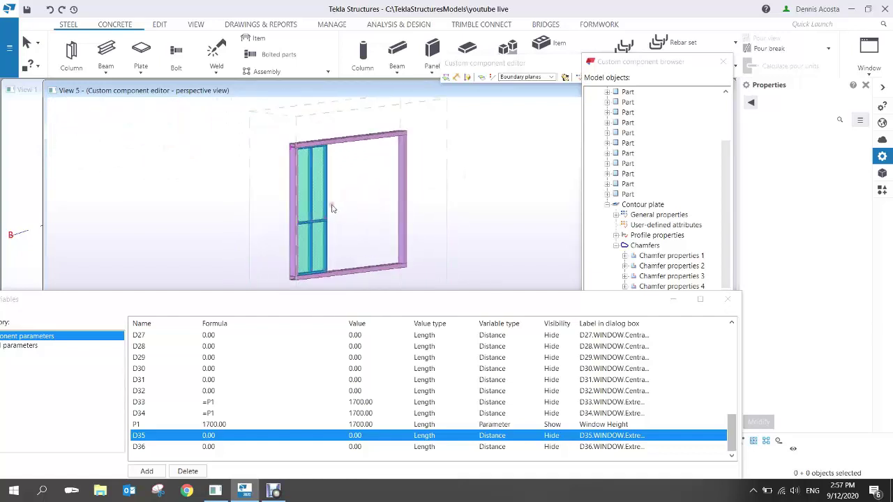
scroll(319, 183, up, 5)
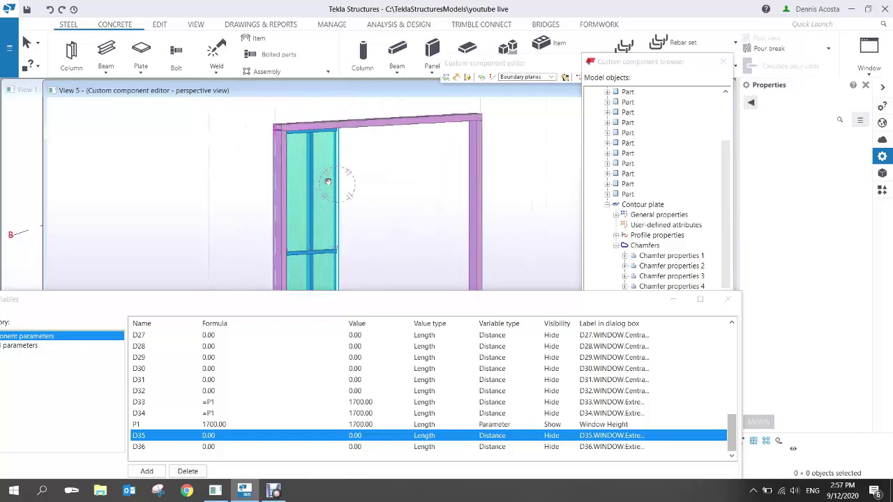
ctrl+middle_drag(223, 167, 210, 185)
middle_drag(319, 192, 323, 160)
scroll(321, 160, up, 2)
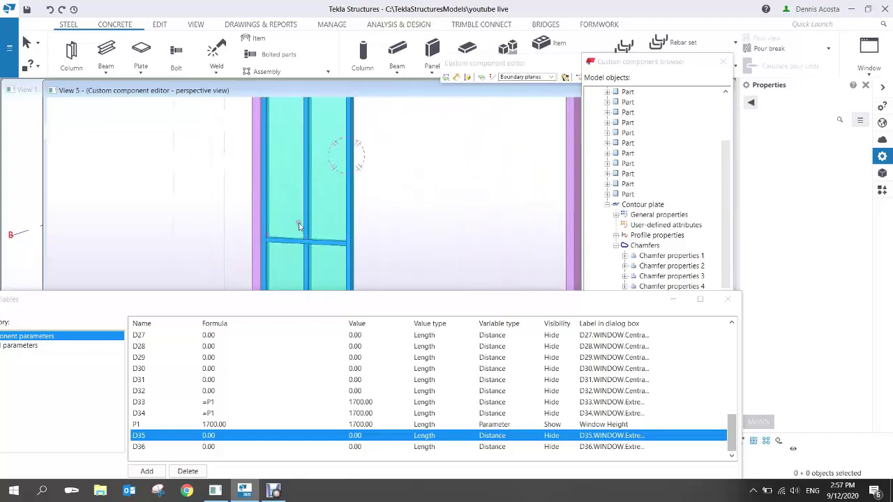
- Select the sash's bottom rail and both stiles, and bind their four lower handles to the top boundary plane of the bottom frame member
scroll(307, 207, down, 3)
middle_drag(310, 258, 338, 194)
scroll(337, 194, up, 5)
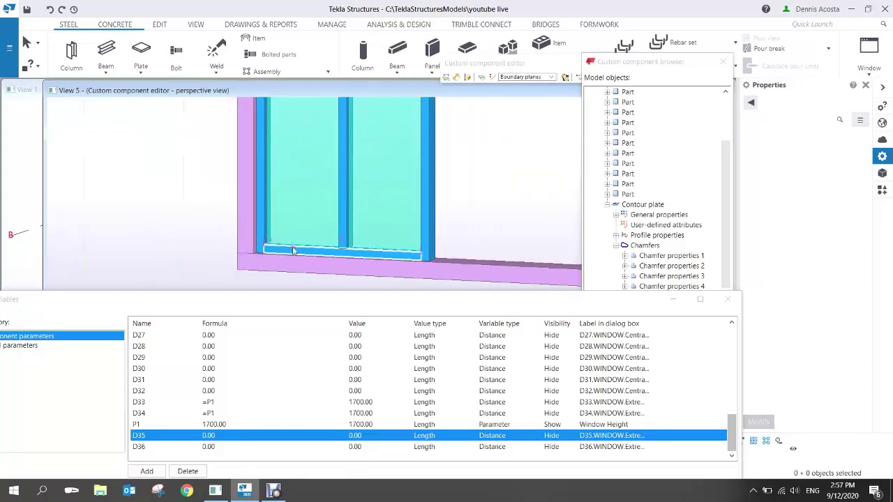
click(297, 255)
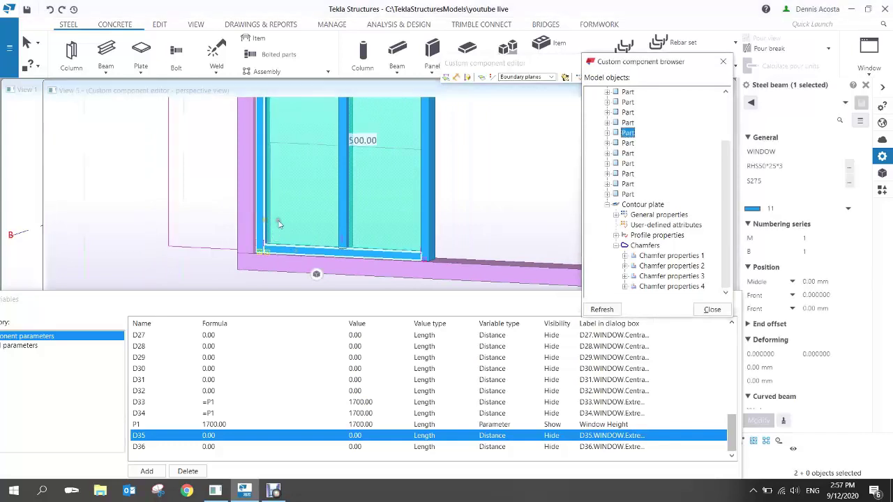
click(428, 227)
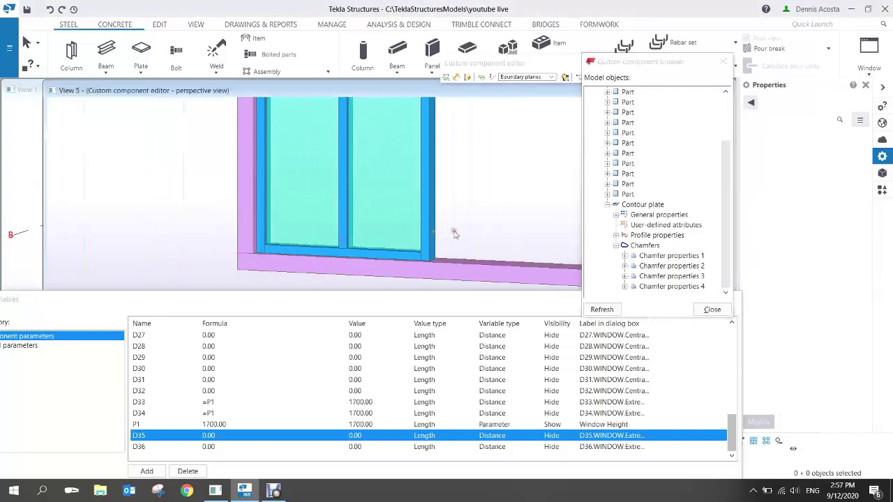
scroll(419, 248, up, 2)
ctrl+click(285, 235)
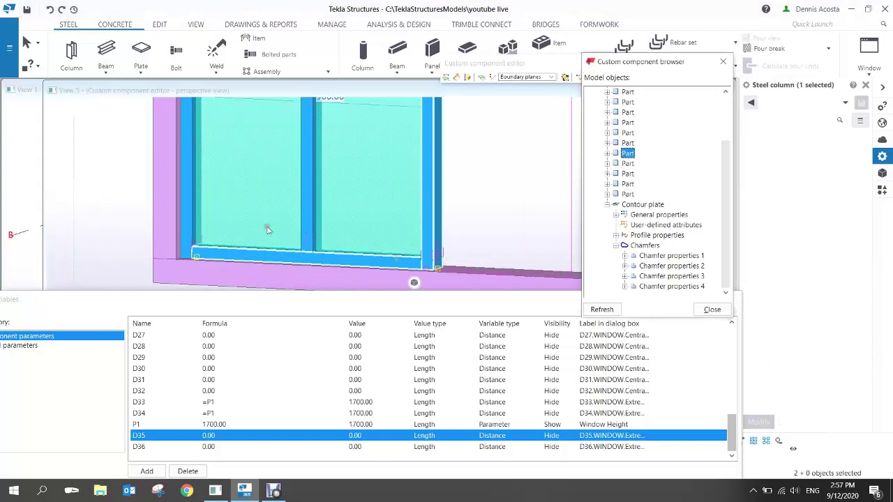
ctrl+click(189, 227)
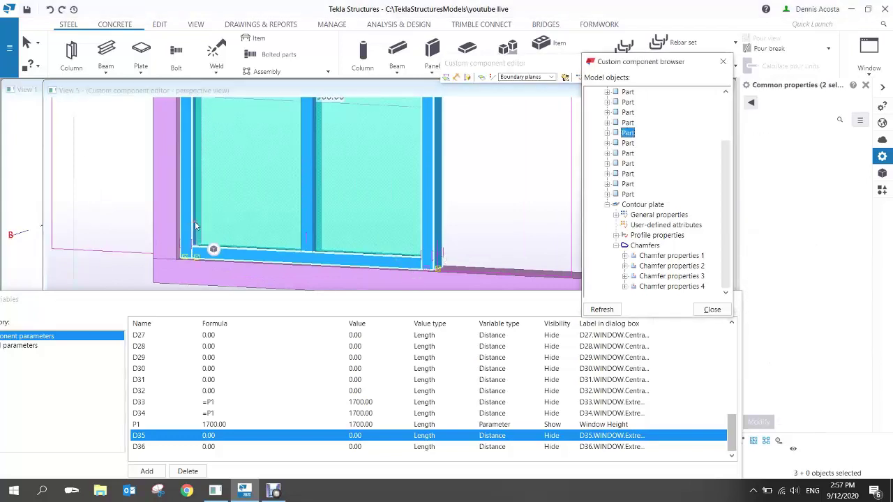
scroll(209, 148, down, 2)
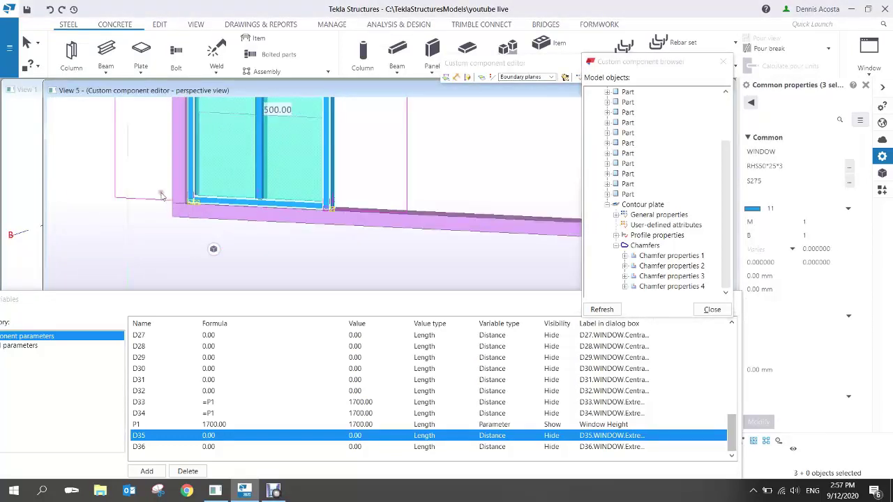
drag(162, 164, 370, 223)
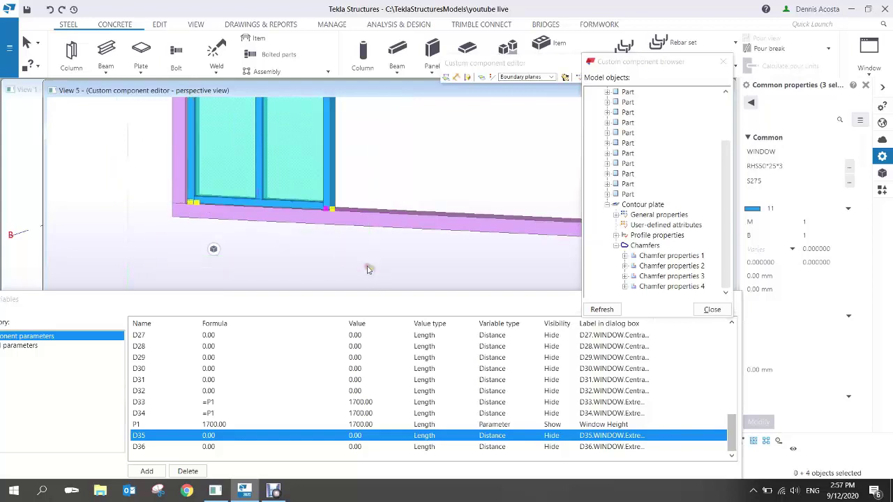
right_click(332, 209)
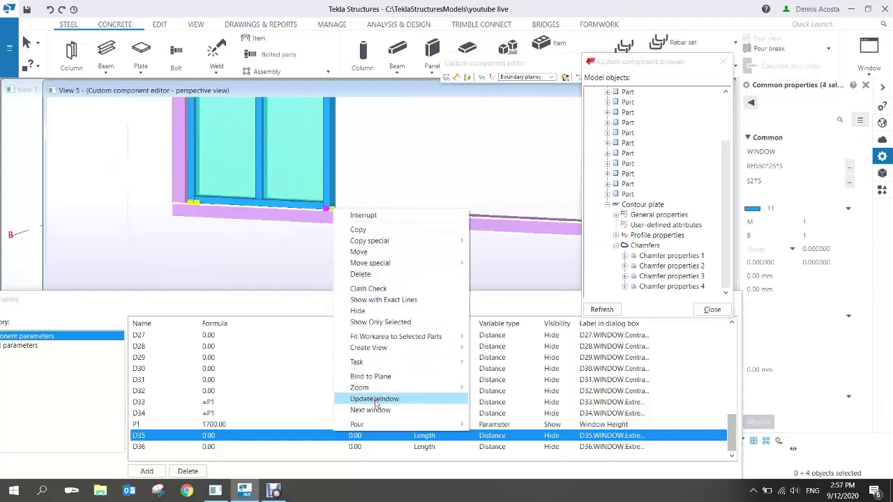
click(387, 379)
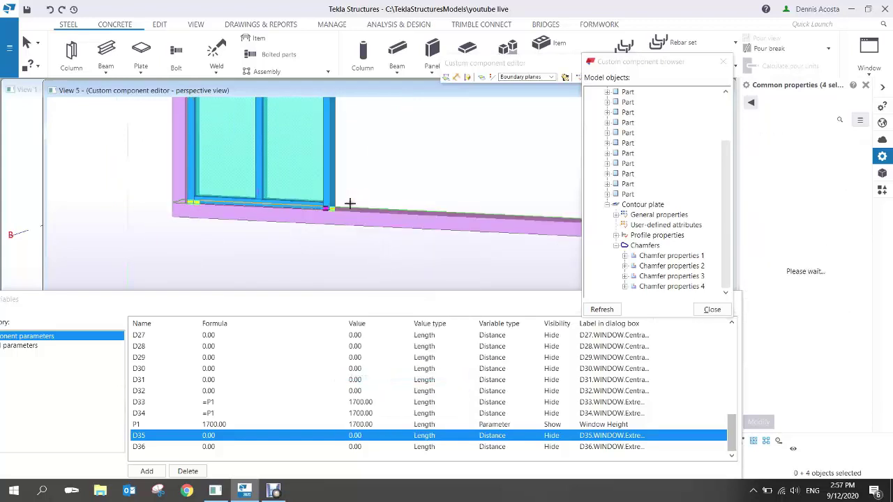
middle_drag(345, 206, 386, 184)
scroll(355, 251, down, 3)
scroll(412, 117, up, 5)
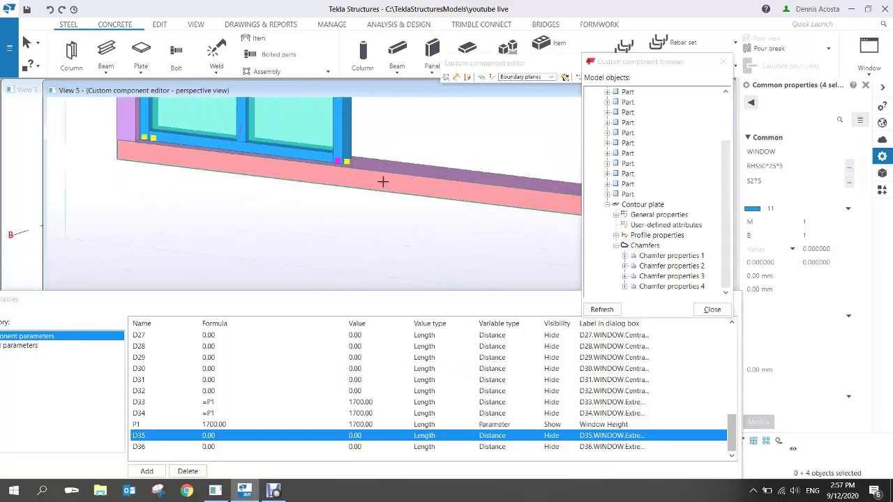
click(358, 156)
scroll(357, 157, down, 2)
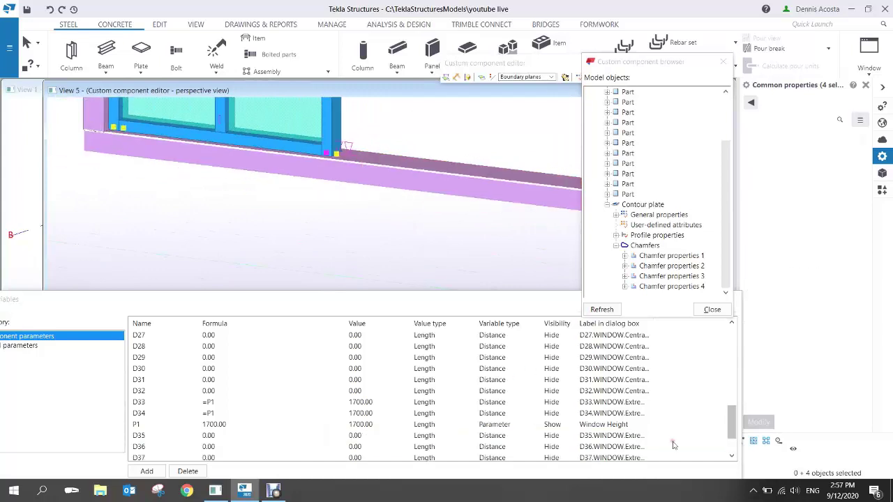
drag(730, 424, 731, 439)
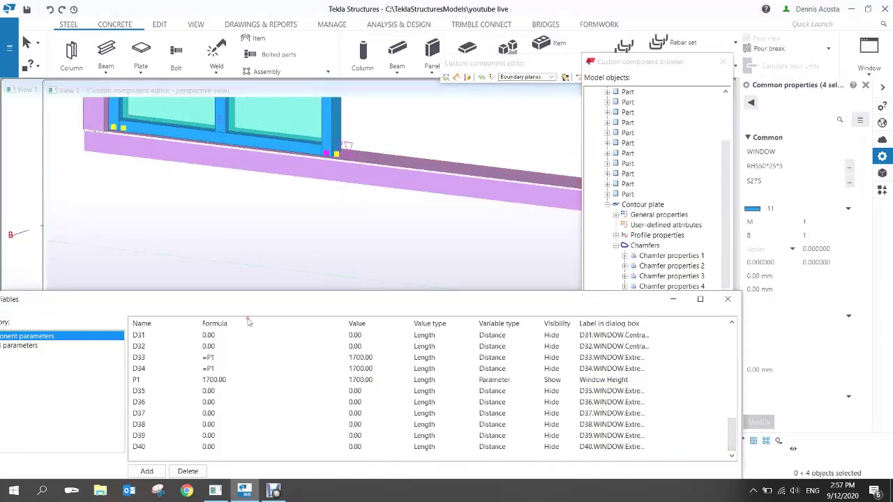
- Select the sash's top rail and both stiles, and bind their four upper handles to the underside boundary plane of the top frame member
ctrl+middle_drag(295, 242, 318, 144)
scroll(318, 145, up, 3)
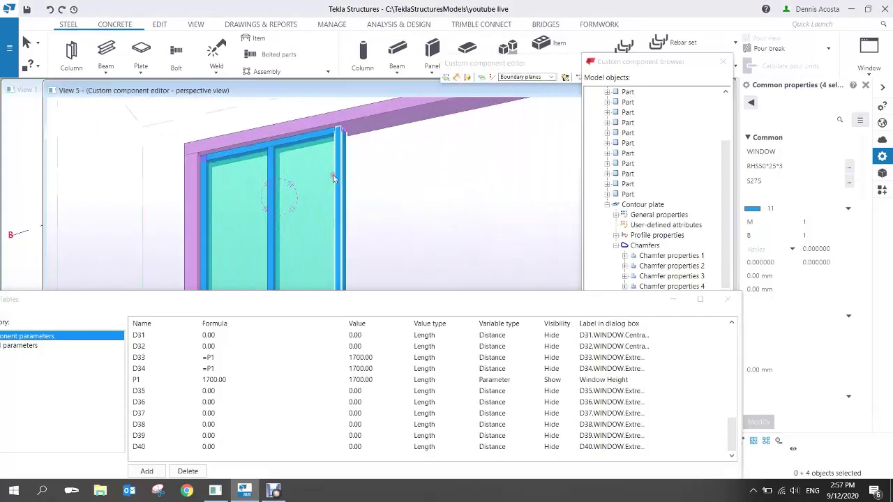
click(344, 142)
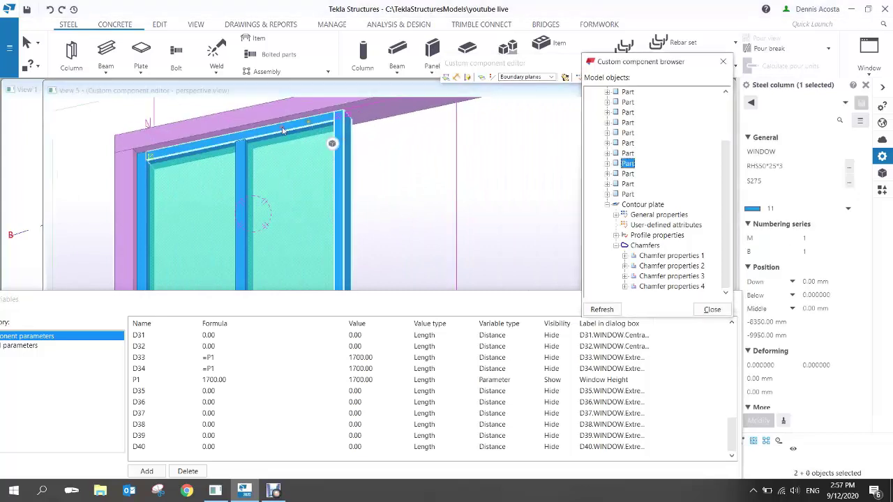
click(140, 164)
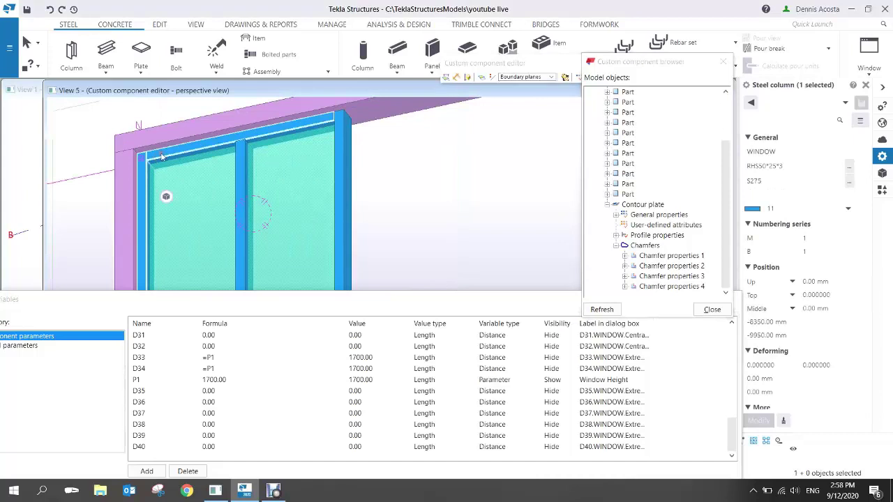
ctrl+click(346, 160)
click(347, 160)
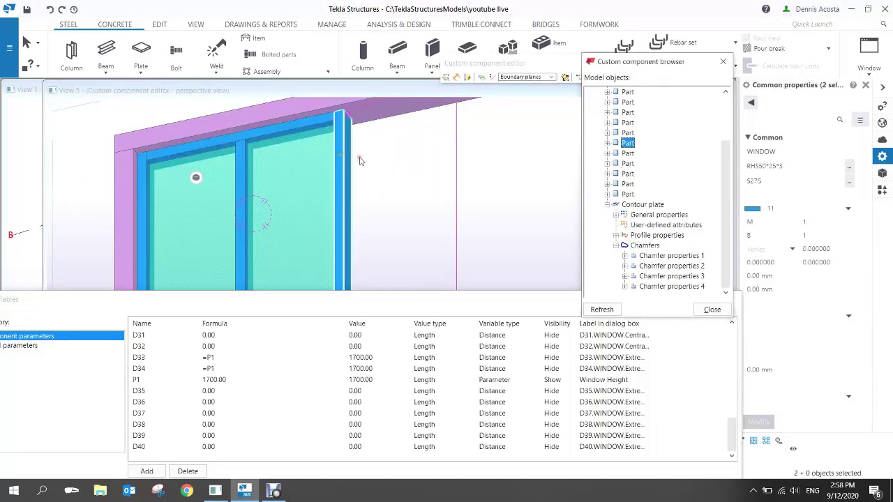
ctrl+click(175, 163)
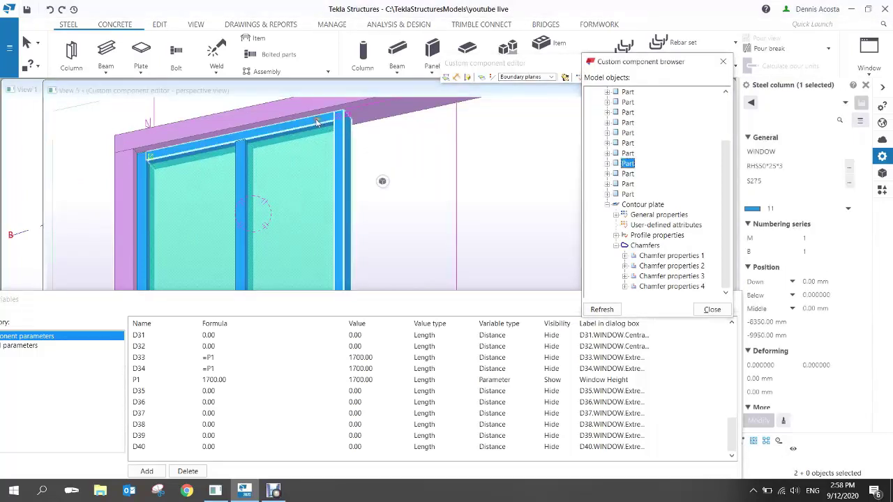
ctrl+click(145, 184)
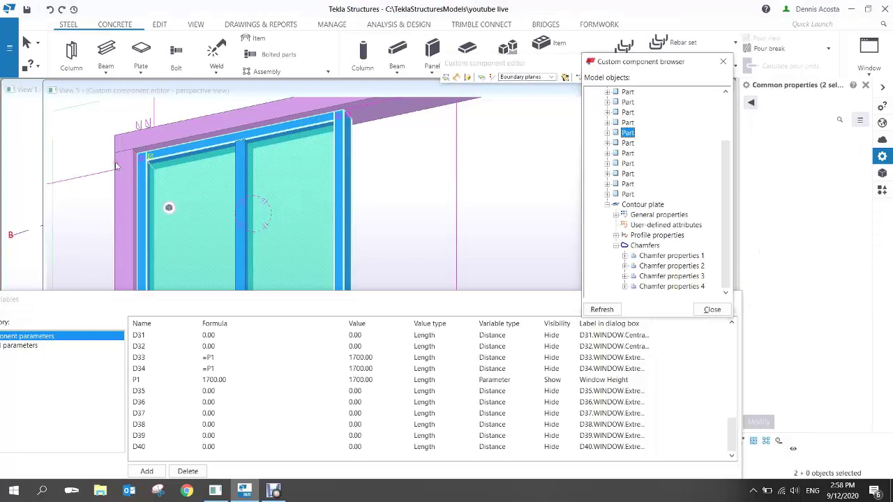
drag(99, 131, 386, 232)
right_click(349, 151)
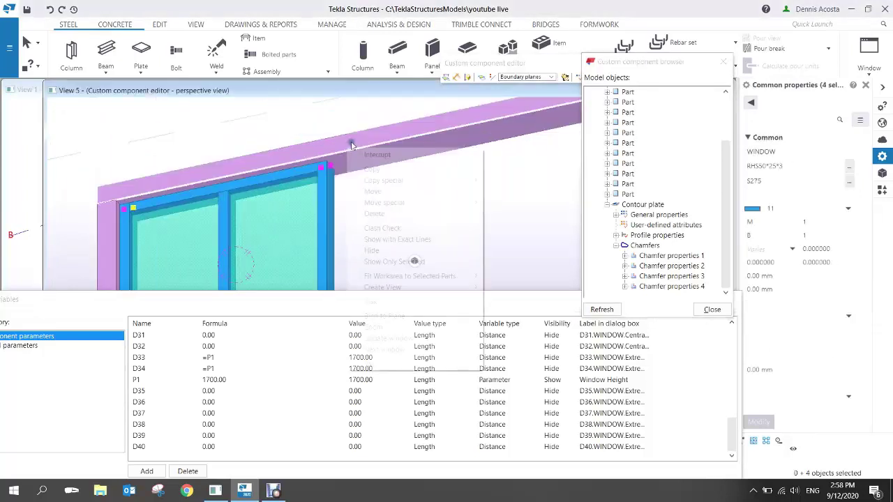
click(380, 315)
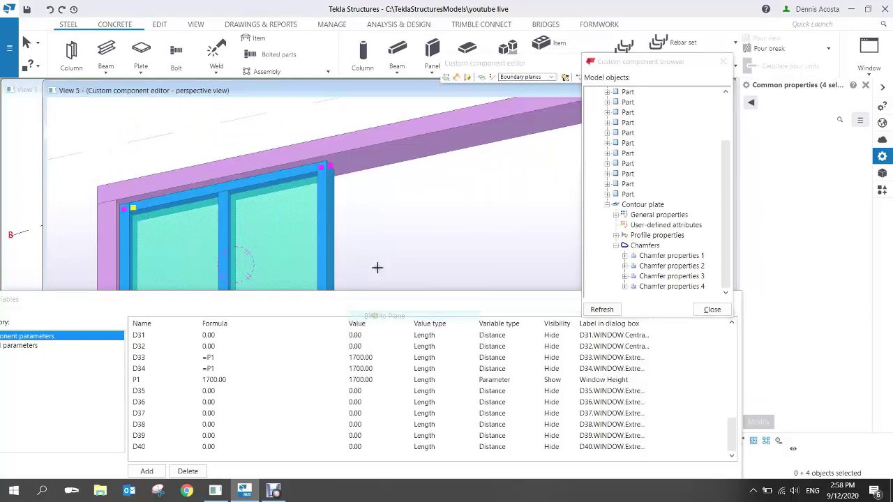
click(369, 159)
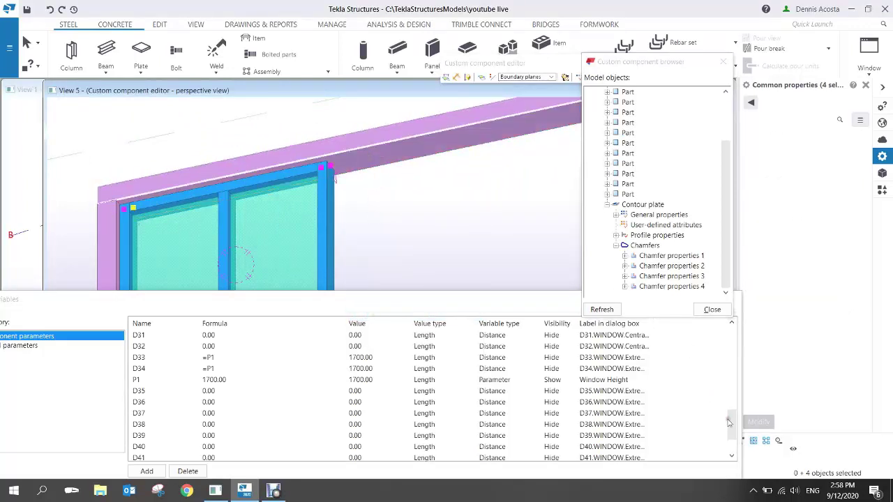
scroll(728, 419, down, 2)
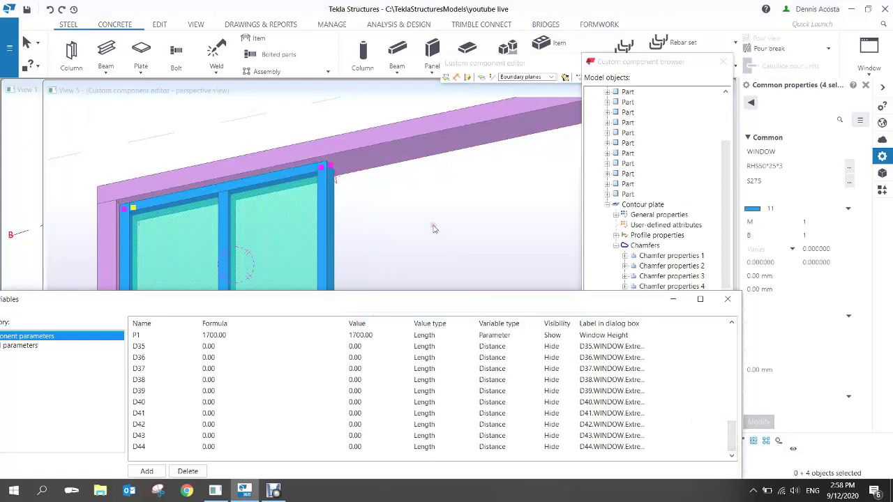
scroll(413, 204, down, 2)
right_click(362, 139)
click(372, 144)
scroll(374, 190, down, 3)
middle_drag(371, 192, 355, 105)
scroll(361, 127, down, 1)
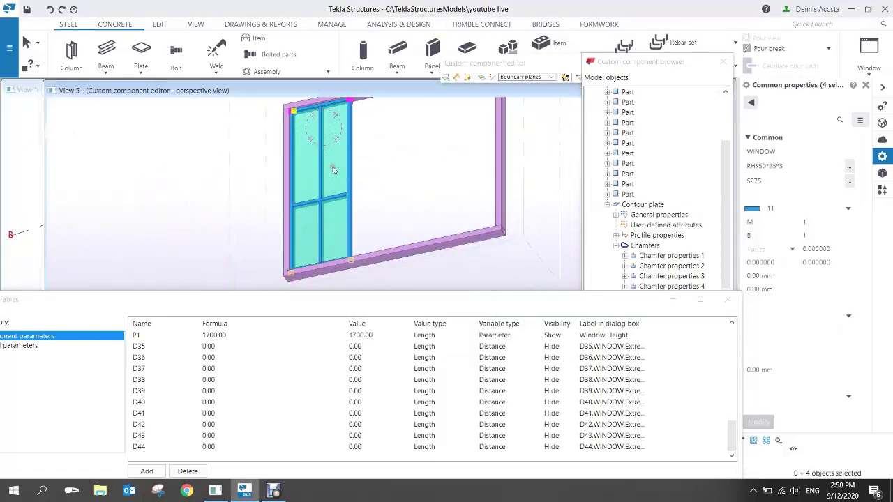
scroll(334, 182, up, 6)
click(329, 205)
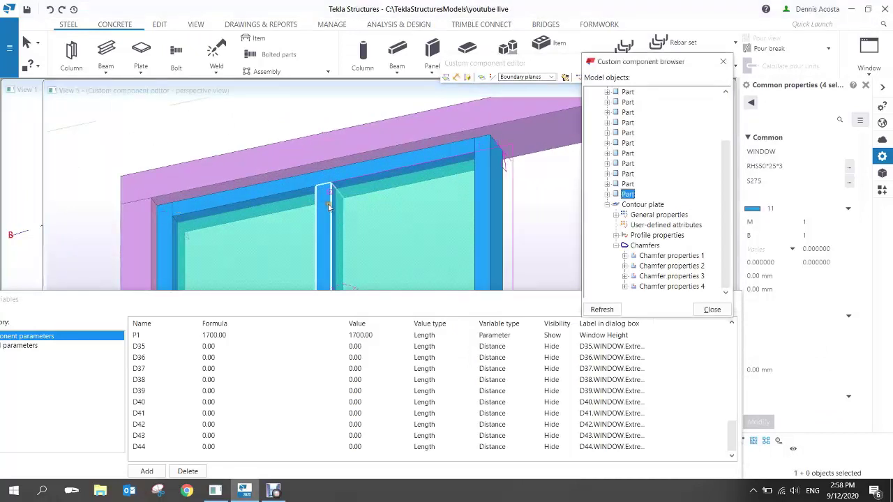
click(333, 193)
right_click(333, 193)
click(319, 123)
scroll(328, 222, down, 3)
ctrl+middle_drag(349, 146, 269, 154)
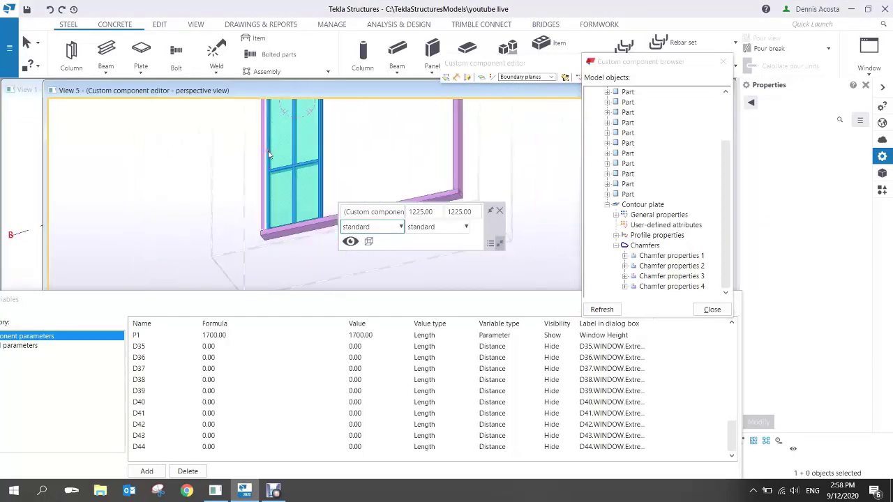
- Select the sash's left stile and bind its upper and lower handles to the inner boundary plane of the left frame column
scroll(270, 161, up, 2)
click(270, 215)
scroll(268, 215, up, 3)
ctrl+middle_drag(268, 216, 273, 215)
scroll(267, 186, down, 3)
mouse_move(269, 183)
ctrl+middle_down()
mouse_move(278, 176)
mouse_move(284, 215)
mouse_move(265, 183)
mouse_move(263, 146)
ctrl+middle_up()
scroll(264, 256, up, 6)
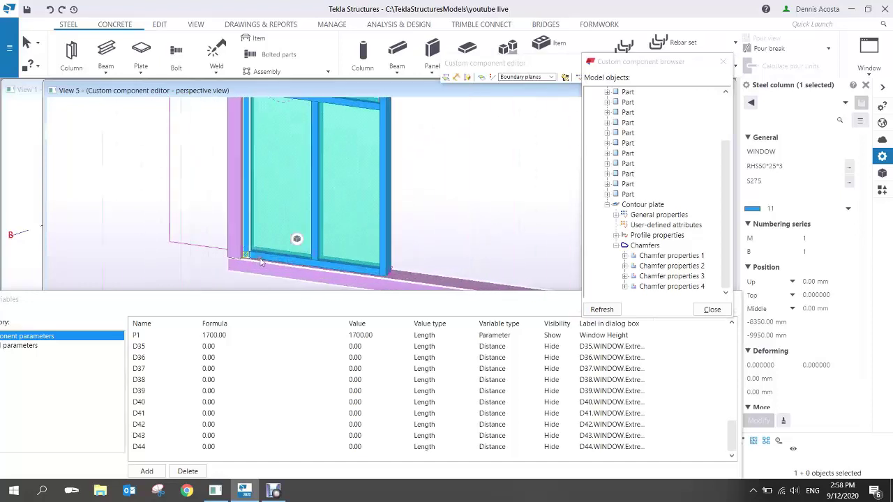
scroll(264, 255, down, 4)
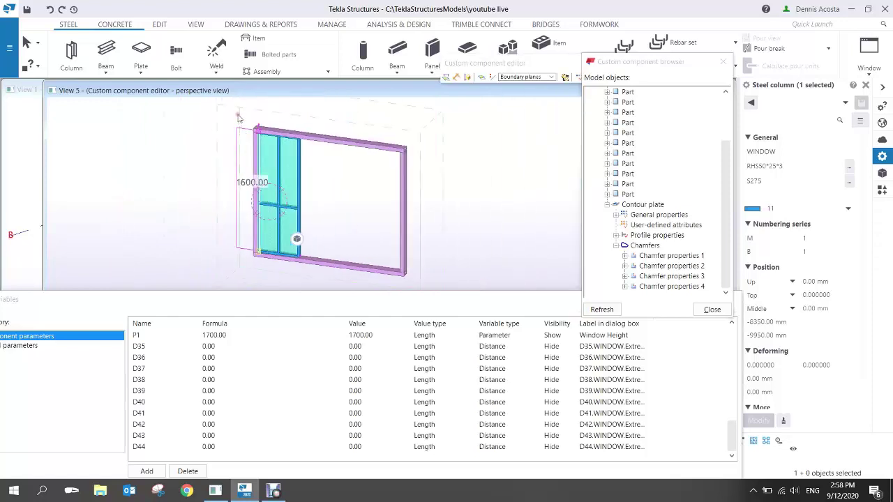
click(266, 249)
scroll(263, 245, up, 5)
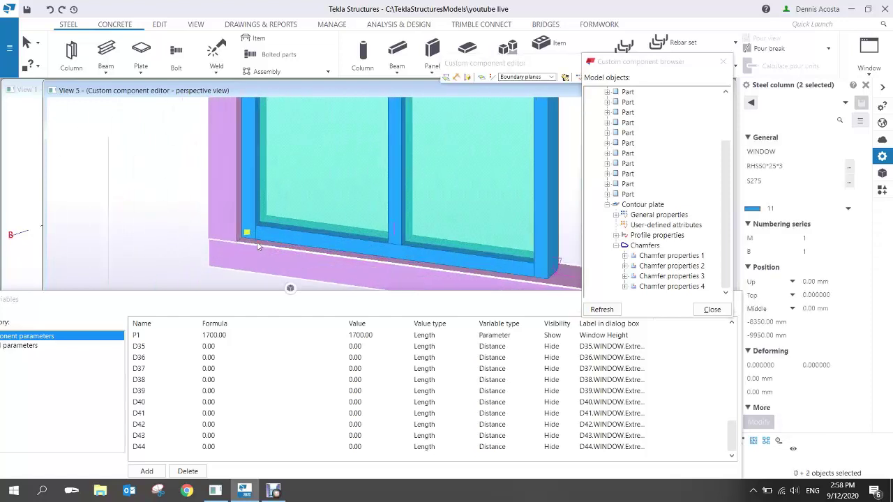
right_click(246, 232)
click(293, 397)
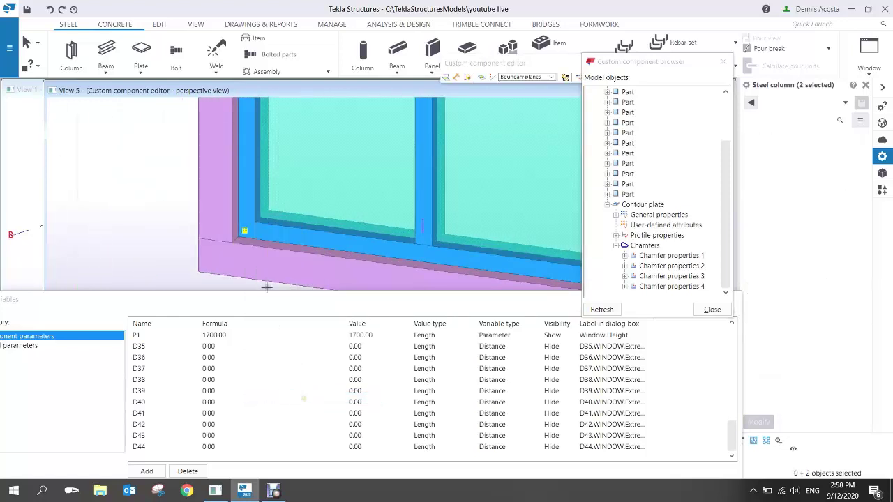
scroll(235, 212, up, 1)
click(214, 203)
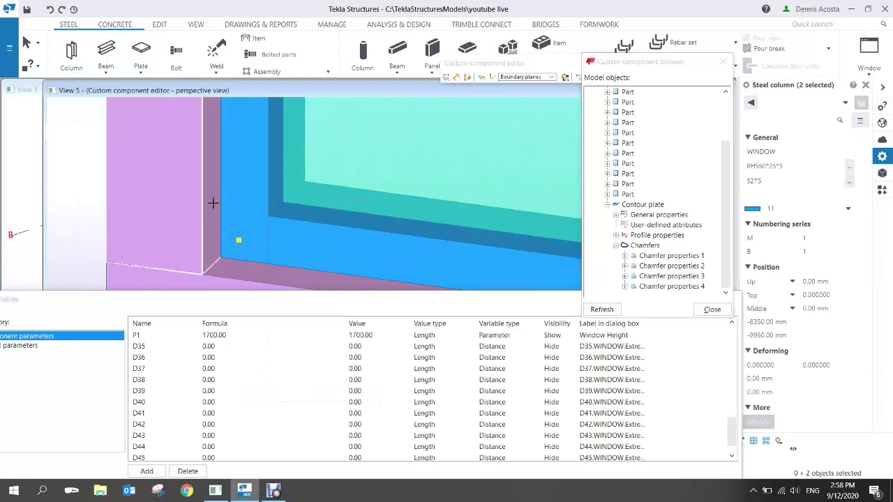
scroll(251, 190, down, 5)
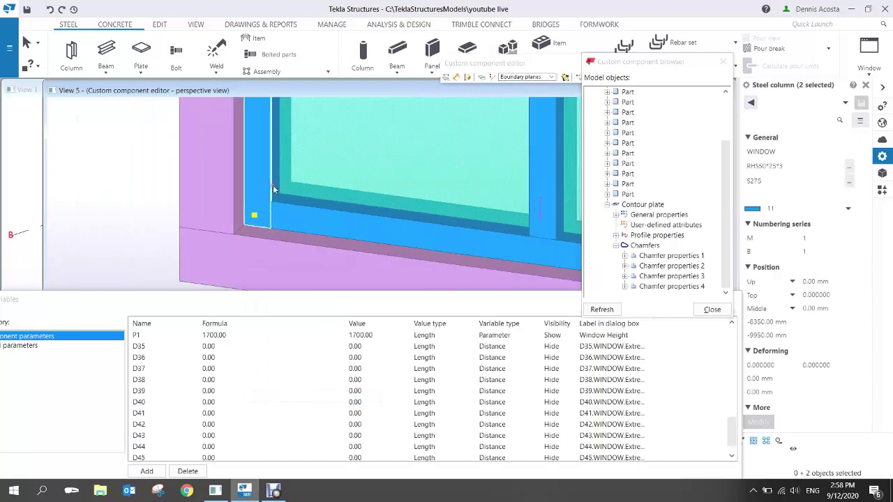
- Select the sash's right stile and bind its upper and lower handles to the inner boundary plane of the left frame column
scroll(292, 191, down, 1)
middle_drag(357, 168, 365, 242)
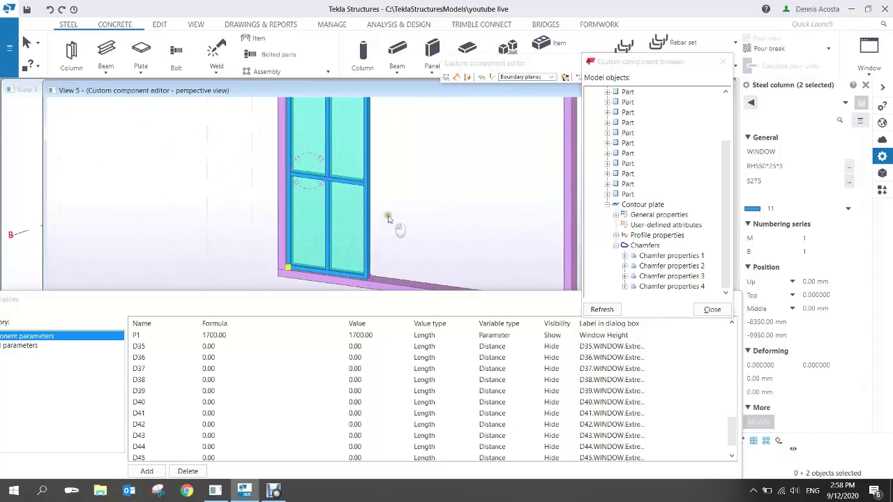
click(380, 227)
scroll(379, 227, down, 2)
scroll(377, 208, up, 2)
click(372, 219)
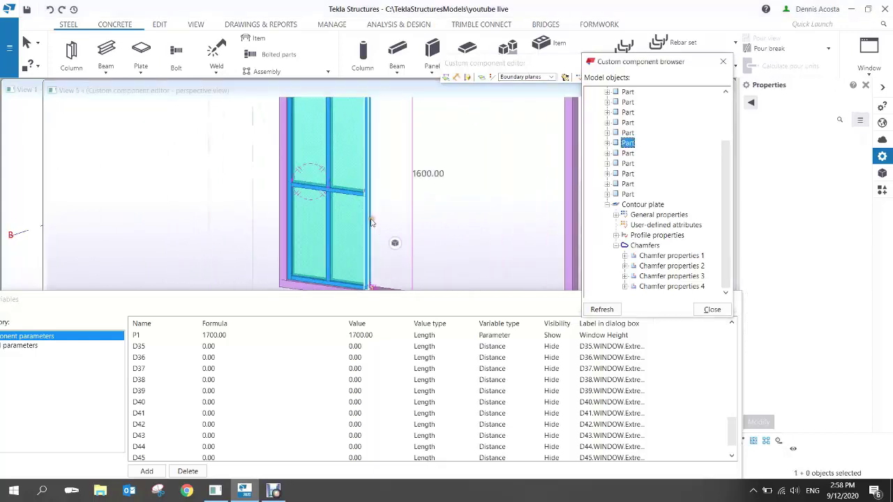
scroll(371, 221, down, 3)
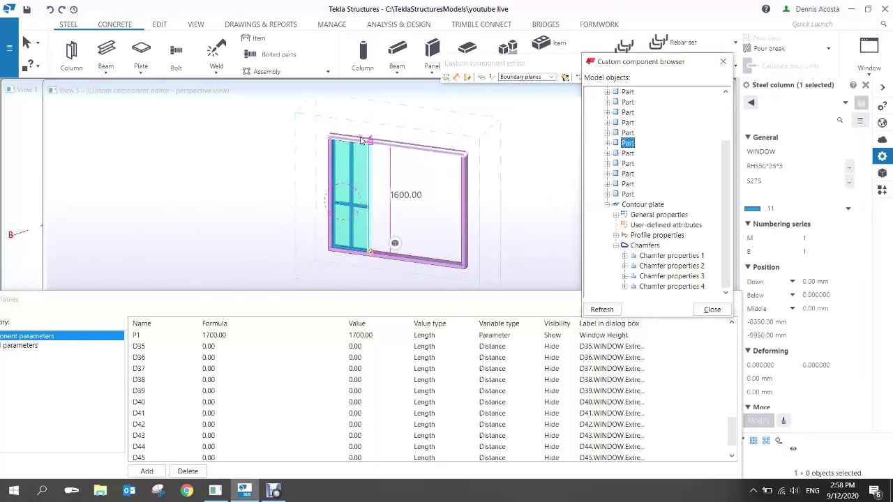
alt+drag(359, 128, 387, 275)
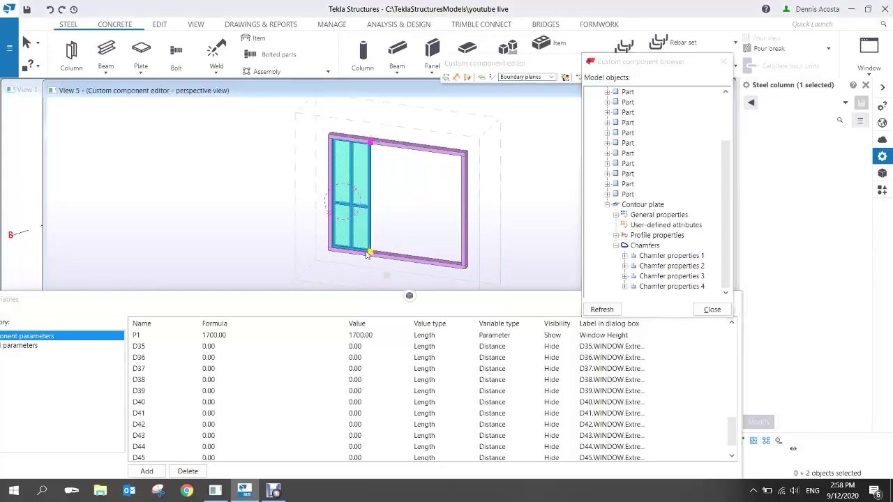
scroll(368, 254, up, 3)
scroll(377, 252, up, 2)
right_click(370, 246)
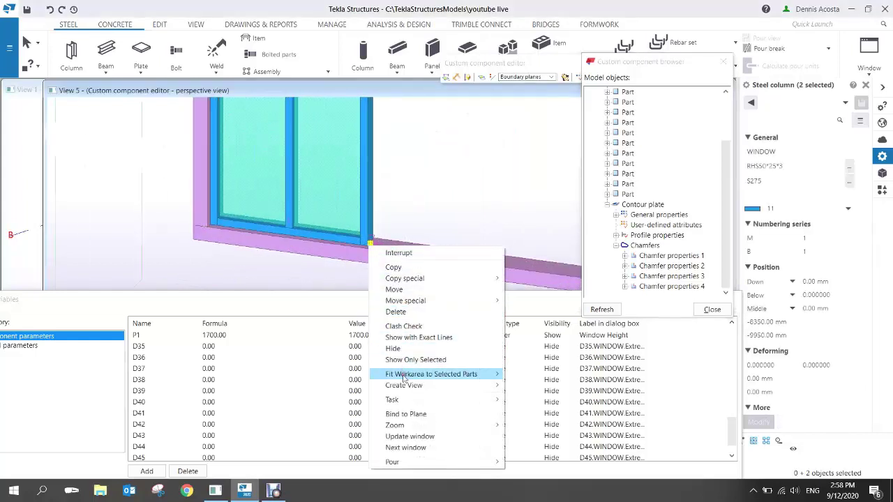
click(412, 414)
scroll(202, 189, up, 4)
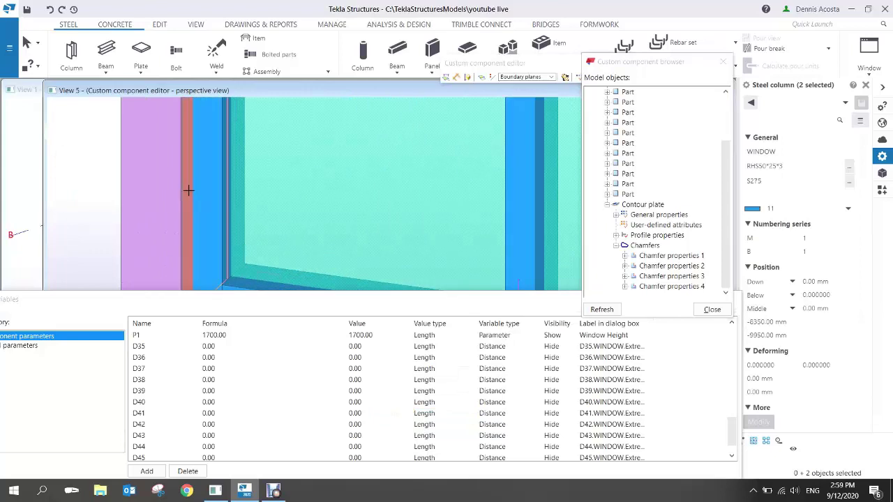
scroll(189, 190, down, 5)
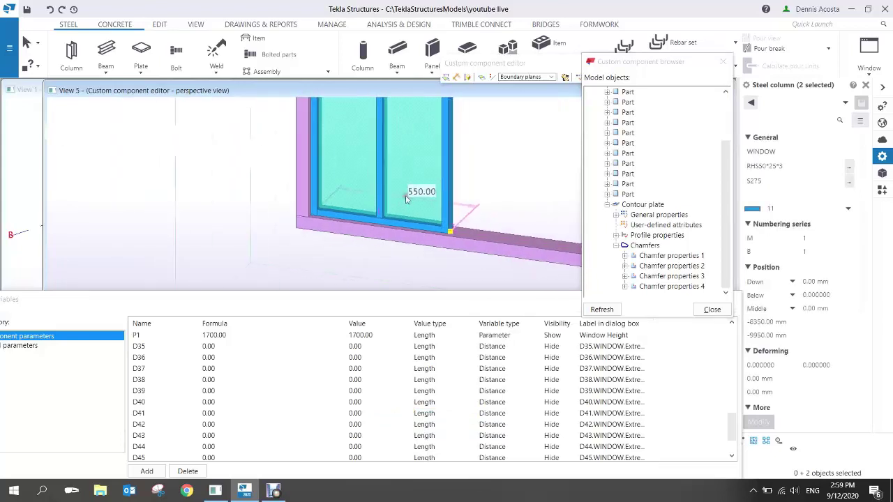
scroll(410, 198, down, 2)
- Add a length parameter P2 with the value 550 and set the formulas of distances D47 and D48 to =P2
drag(730, 429, 730, 454)
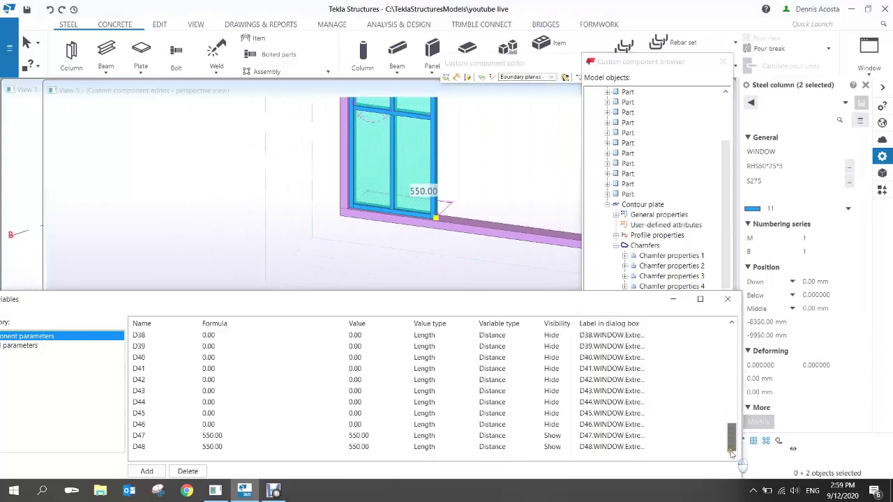
click(211, 459)
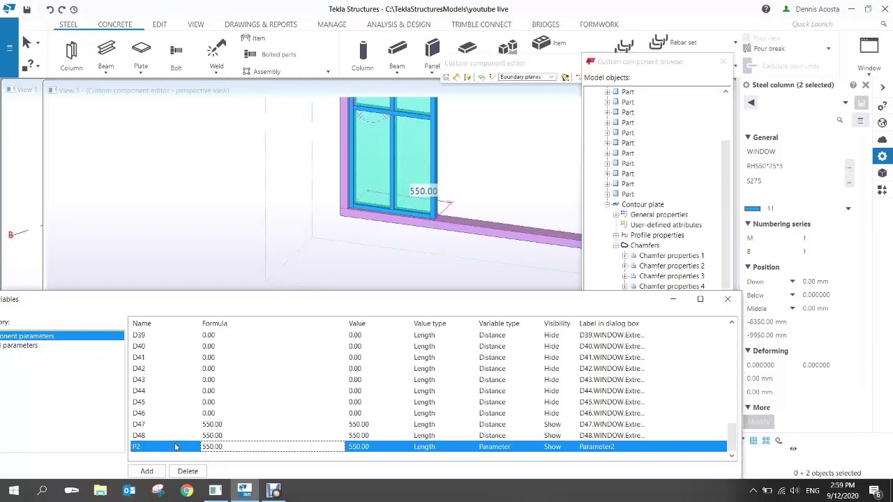
click(213, 425)
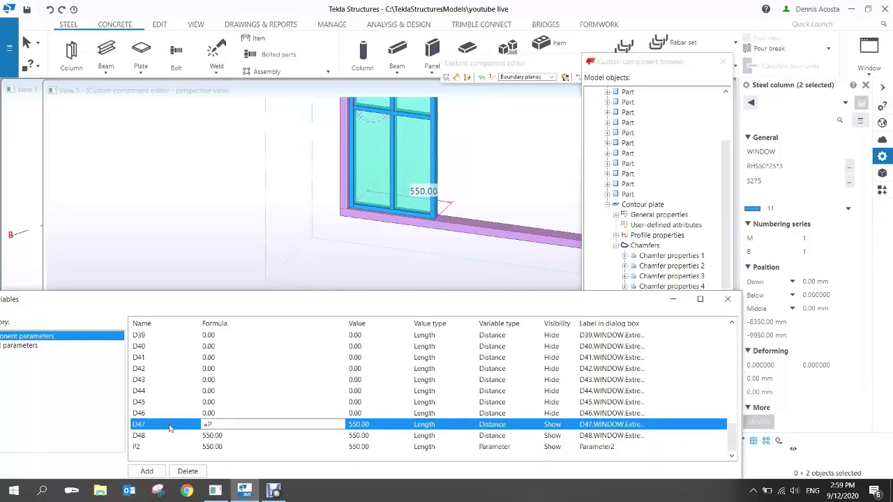
click(217, 435)
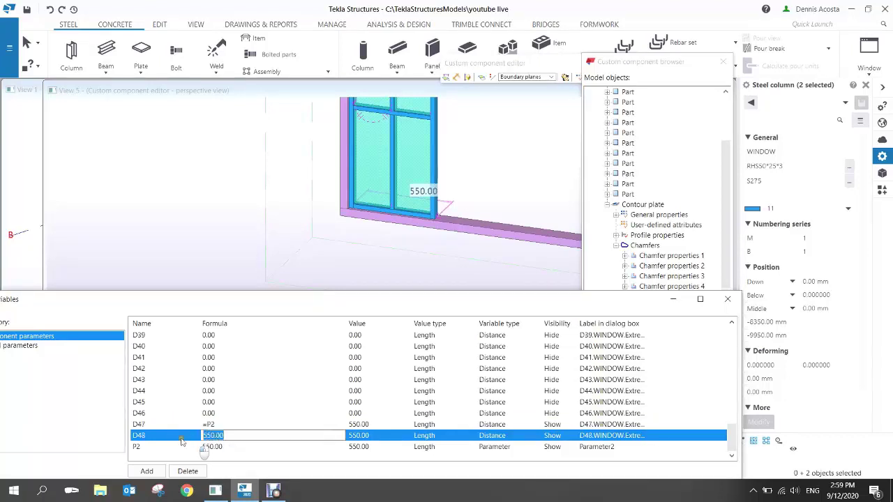
- Set the visibility of D47 and D48 to Hide, and label parameter P2 "Window Internal Width"
click(550, 427)
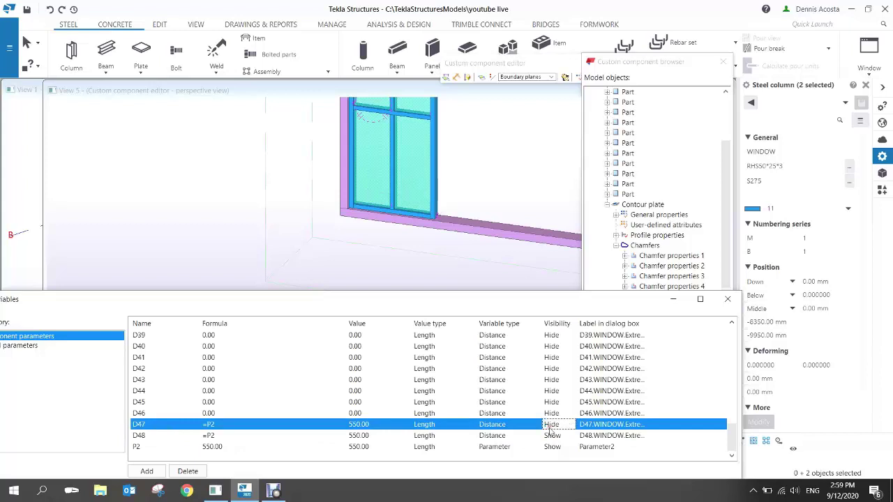
click(551, 435)
click(618, 450)
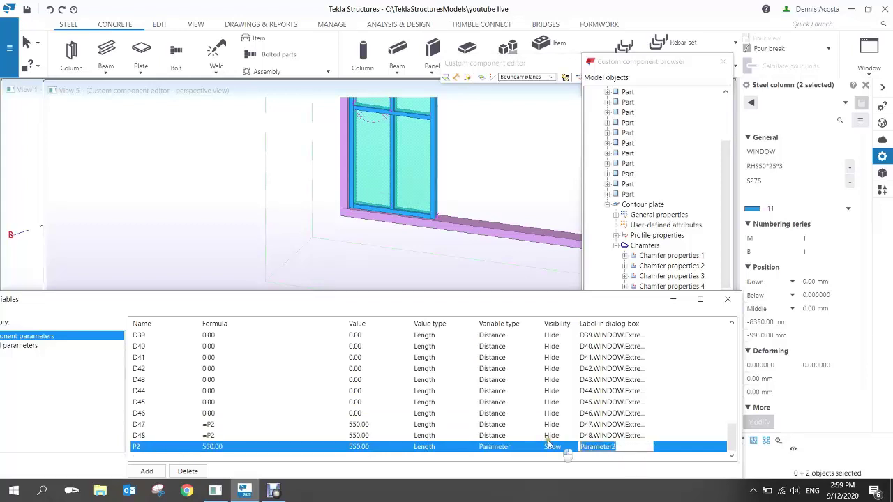
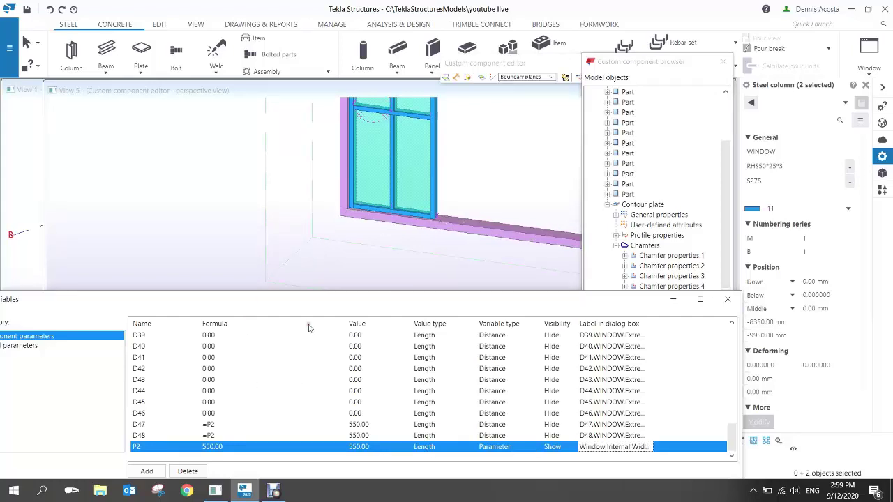
- Test the Window Internal Width parameter with the value 800 and restore it to 550
scroll(288, 227, down, 6)
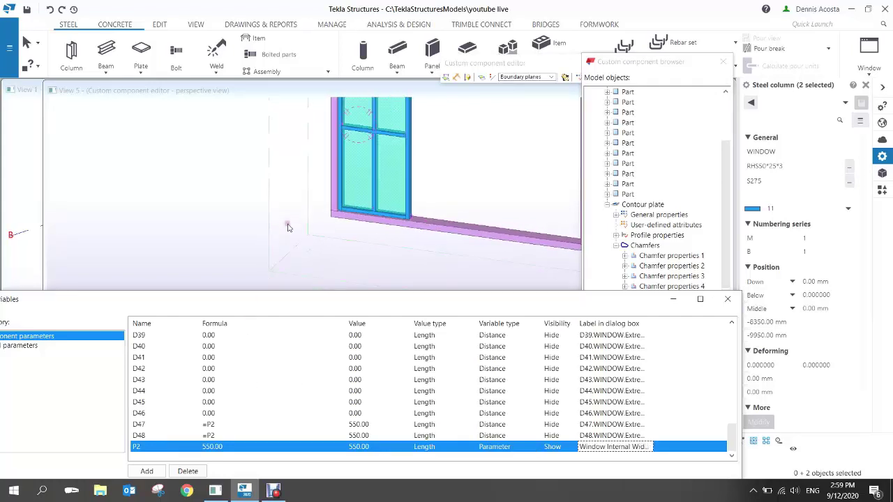
click(231, 448)
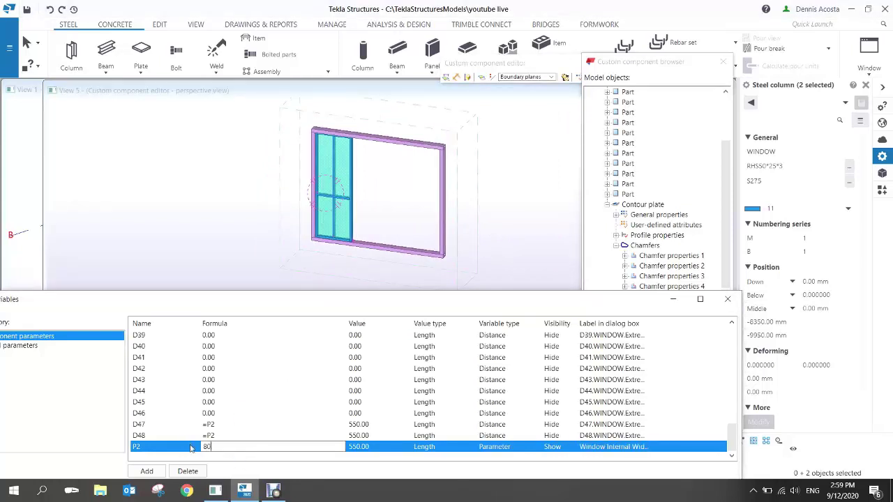
key(Return)
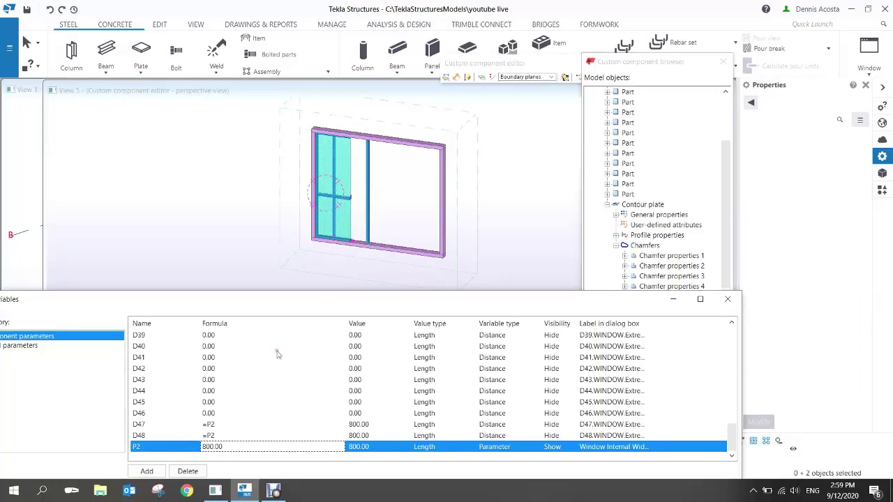
double_click(220, 447)
text(550)
key(Return)
right_click(196, 173)
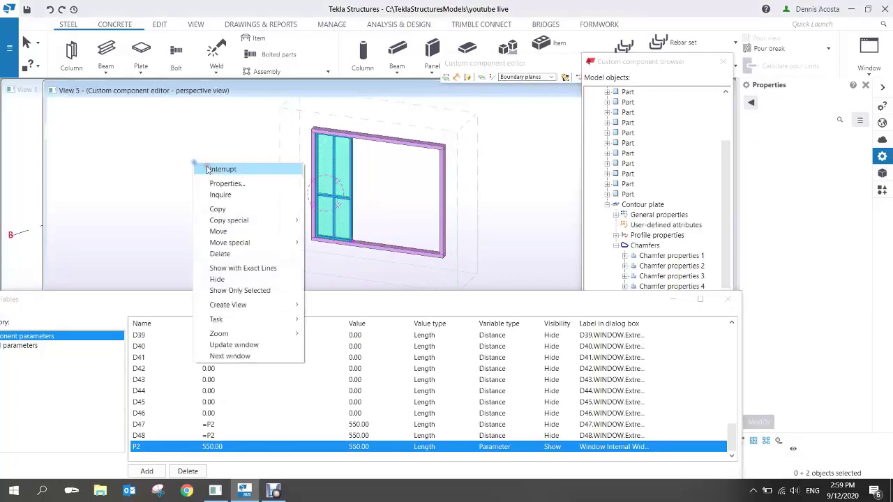
- Examine how the glazing bars and glass panes meet the sash's top rail and stiles
click(335, 179)
scroll(335, 202, up, 4)
scroll(335, 202, down, 3)
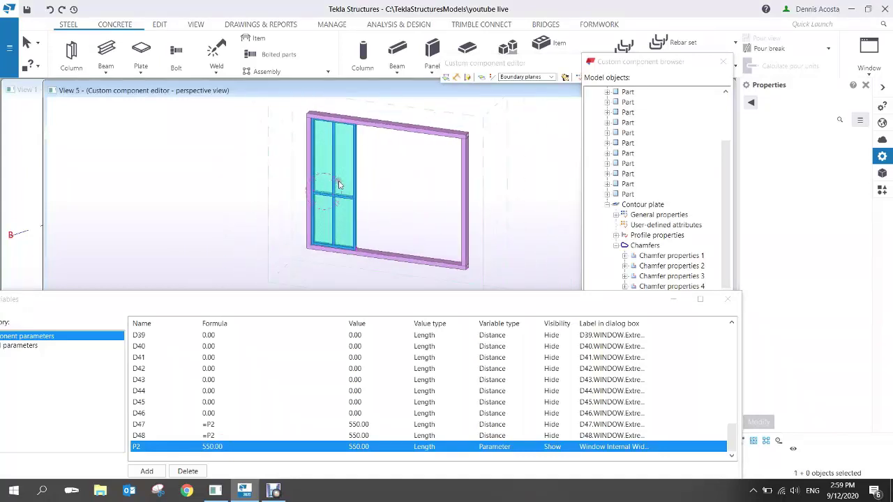
scroll(342, 132, up, 5)
scroll(354, 126, down, 3)
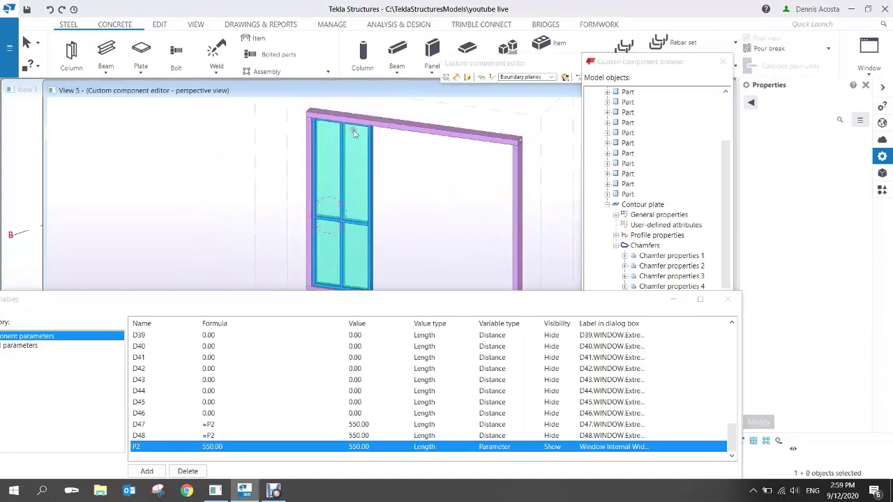
scroll(338, 188, up, 4)
scroll(338, 190, down, 3)
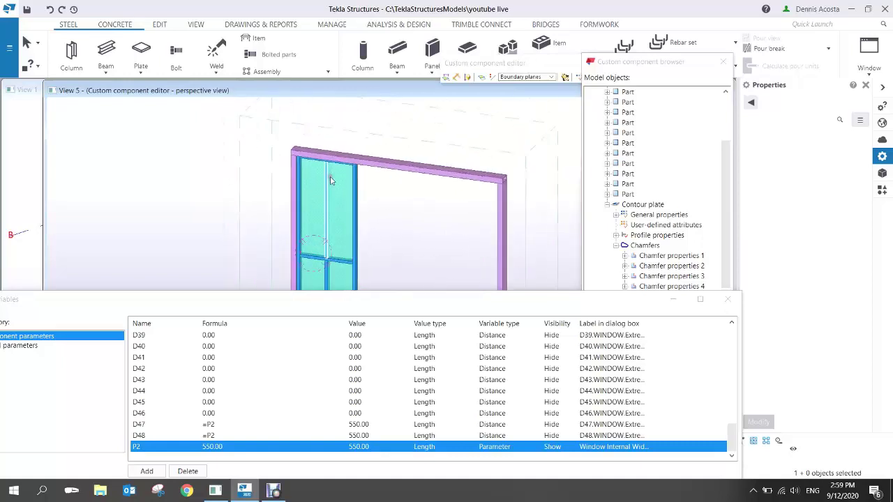
scroll(335, 157, up, 4)
scroll(318, 137, down, 4)
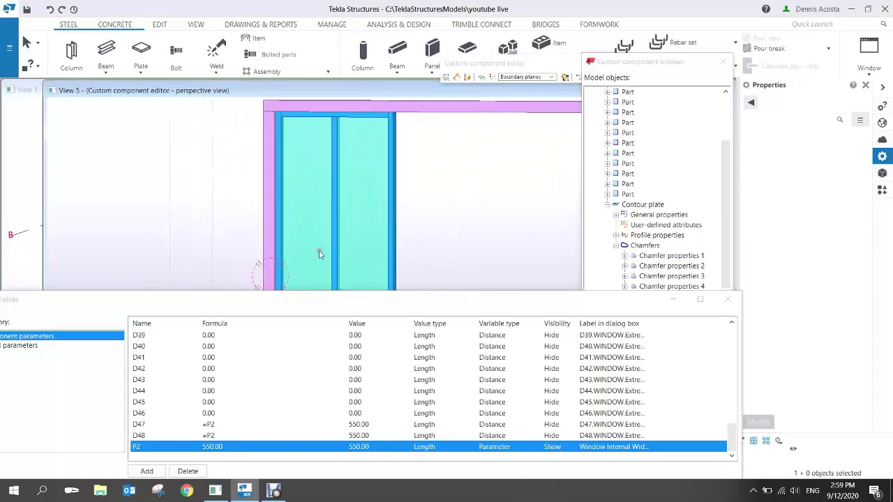
scroll(320, 194, up, 2)
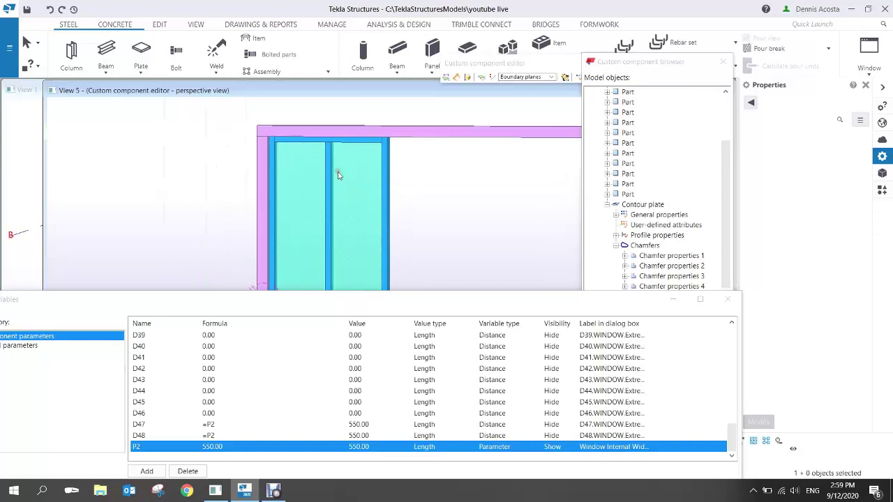
scroll(338, 173, down, 1)
middle_drag(338, 212, 328, 112)
scroll(340, 235, down, 2)
scroll(339, 230, down, 2)
mouse_move(332, 173)
ctrl+middle_down()
mouse_move(332, 204)
mouse_move(333, 193)
ctrl+middle_up()
scroll(327, 186, up, 2)
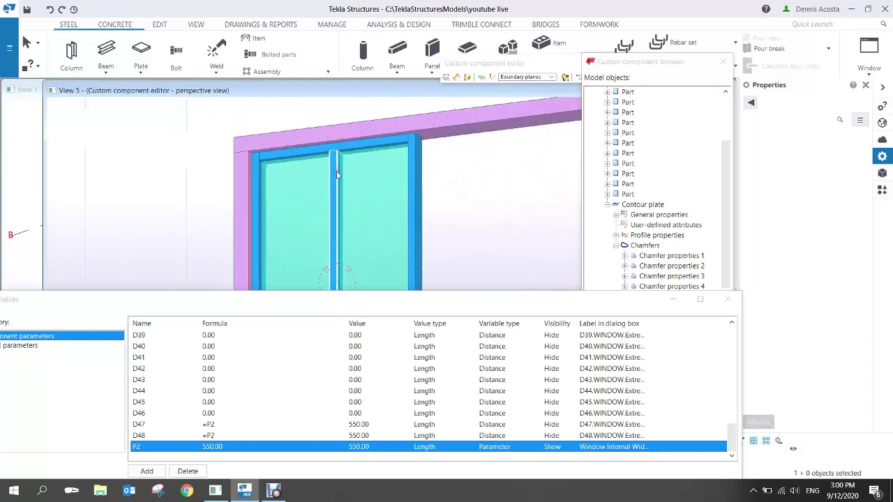
- Select the upper vertical glazing bar and the glass plate, and bind their three upper handles to the underside boundary plane of the sash's top rail
click(337, 170)
scroll(293, 157, up, 3)
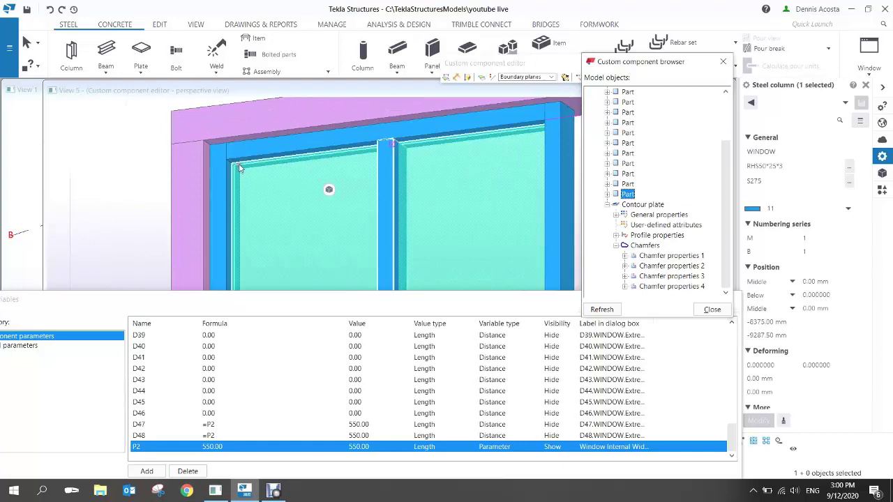
ctrl+click(239, 168)
scroll(259, 180, down, 2)
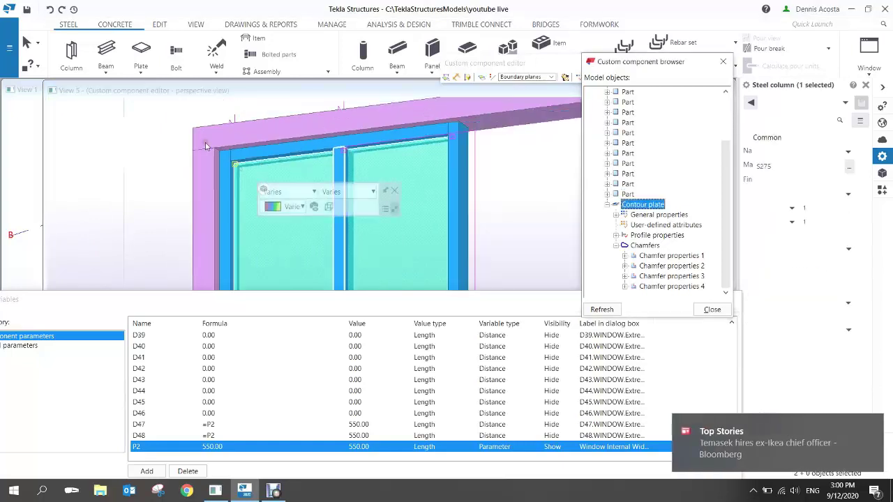
drag(181, 125, 517, 244)
scroll(263, 163, up, 4)
right_click(148, 166)
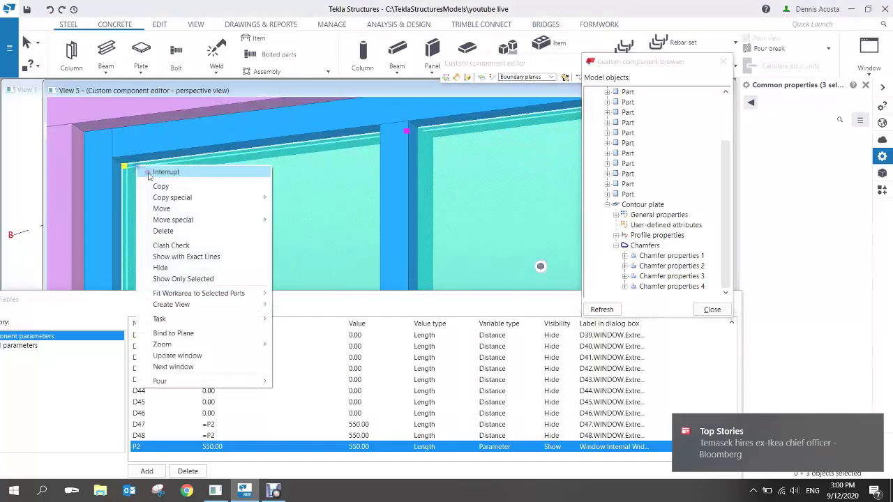
click(191, 333)
scroll(137, 160, up, 3)
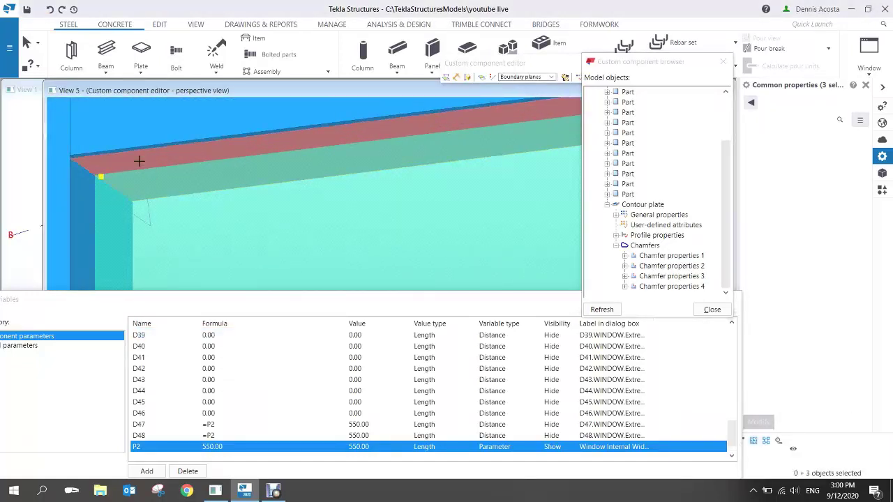
click(139, 161)
- Select the lower vertical glazing bar and glass plate, and bind their three lower handles to the upper boundary plane of the sash's bottom rail
scroll(202, 162, down, 8)
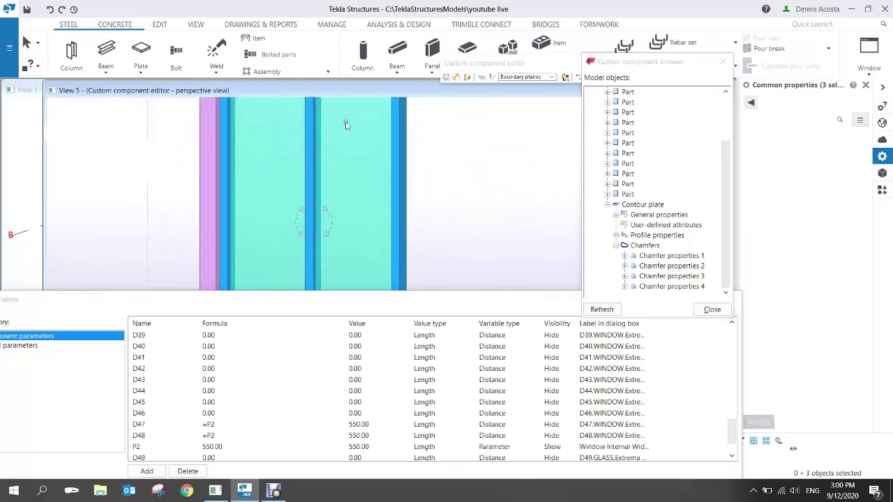
scroll(348, 126, down, 4)
middle_drag(377, 217, 383, 137)
middle_drag(348, 229, 347, 199)
scroll(355, 224, up, 3)
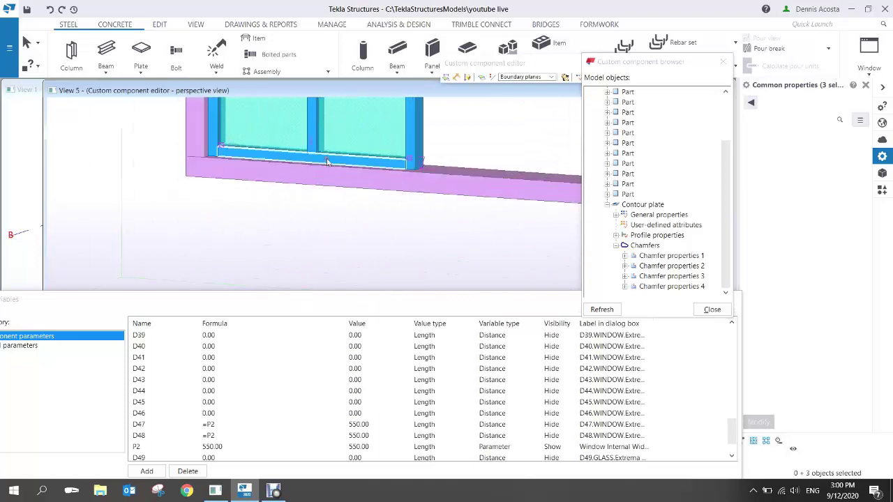
scroll(328, 162, up, 6)
click(318, 128)
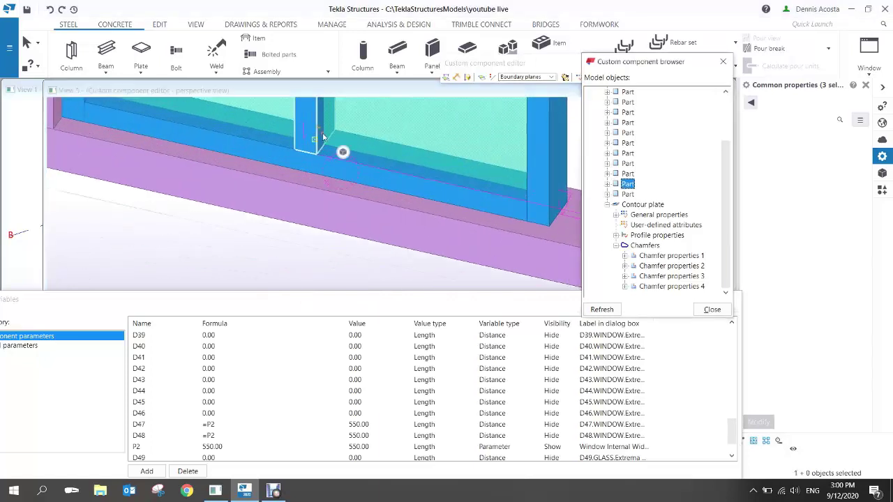
ctrl+click(325, 153)
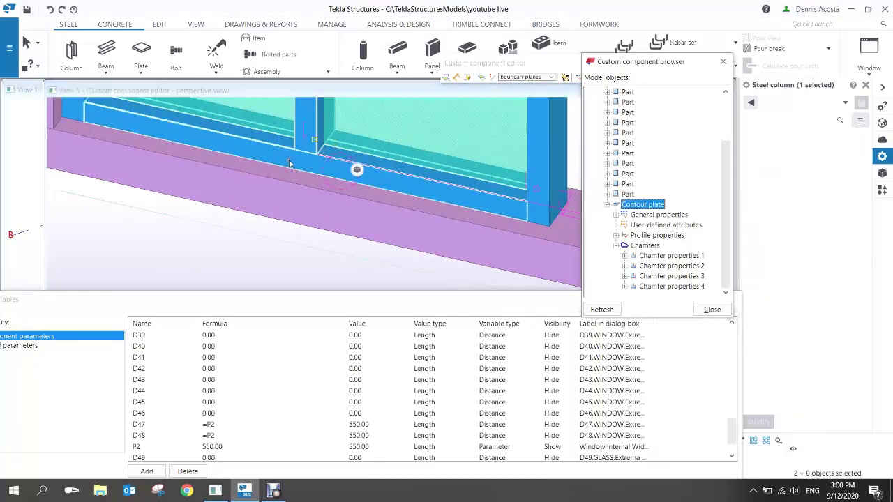
scroll(307, 168, down, 3)
scroll(185, 169, up, 3)
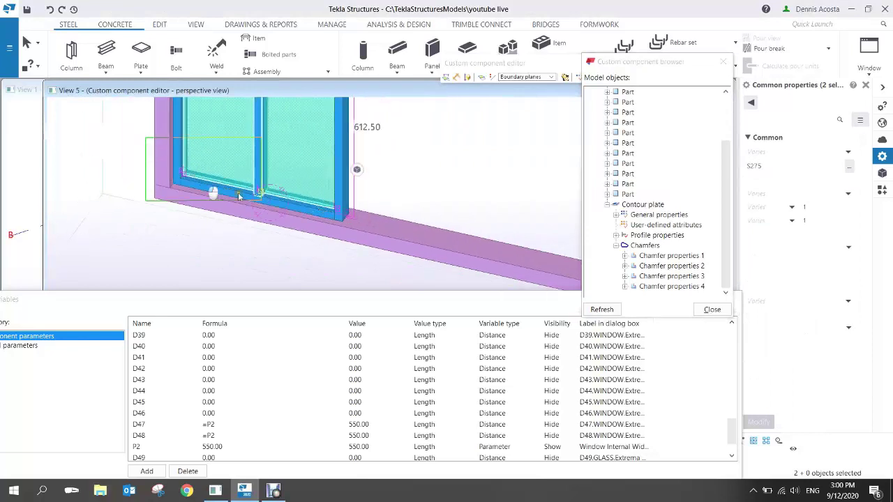
drag(165, 162, 379, 249)
scroll(330, 223, up, 2)
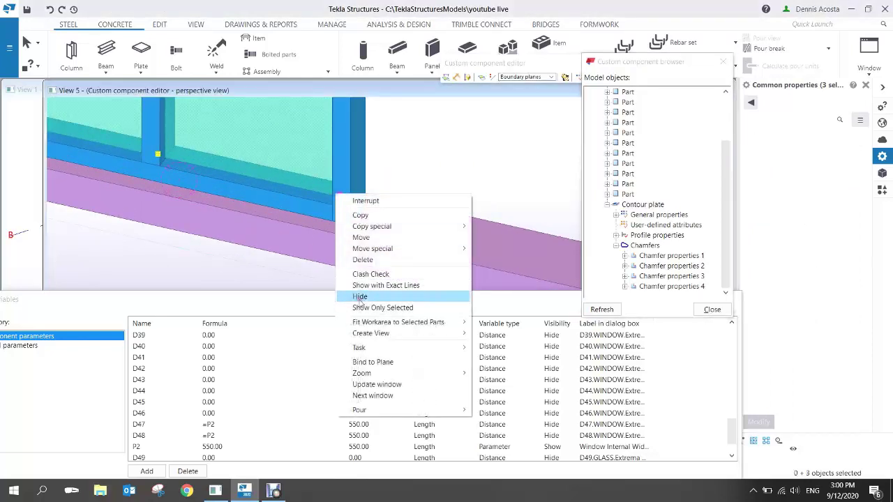
click(368, 358)
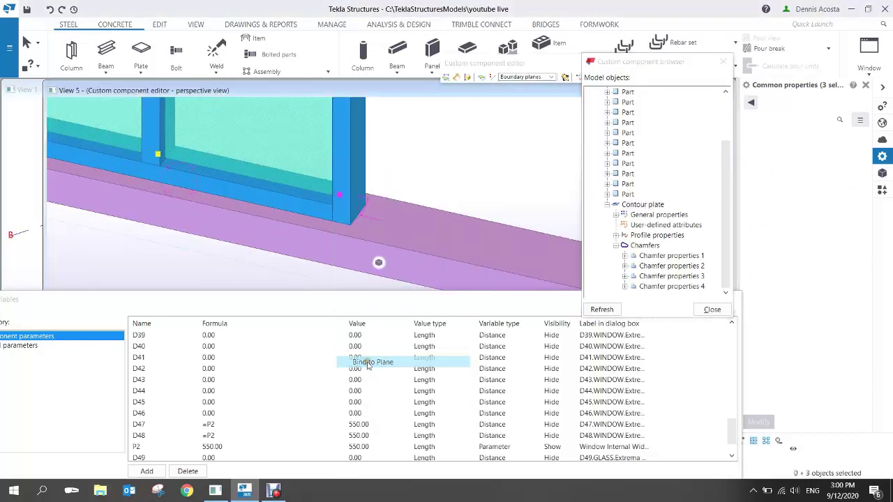
click(313, 194)
scroll(402, 206, down, 4)
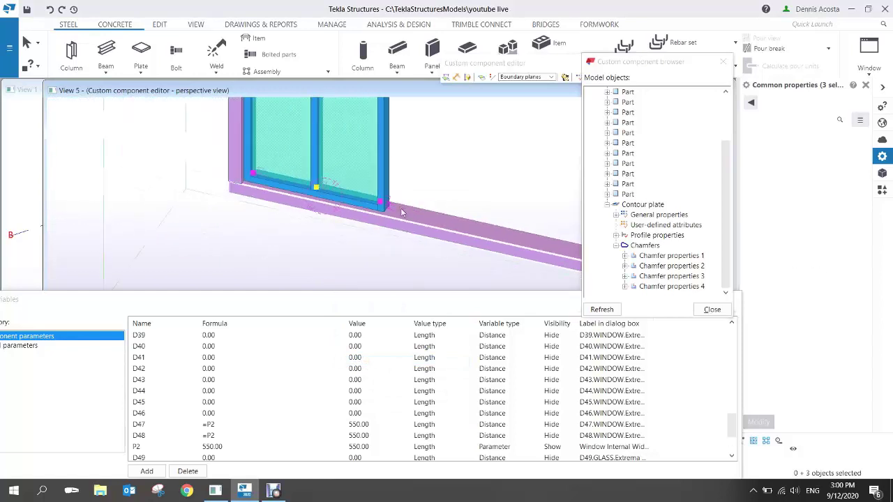
- Select the horizontal glazing bar and the glass plate, and bind their left-end handles to the inner boundary plane of the sash's left stile
middle_drag(421, 162, 403, 233)
scroll(352, 208, down, 2)
scroll(319, 195, up, 4)
ctrl+middle_drag(319, 195, 315, 198)
click(315, 198)
scroll(318, 190, down, 2)
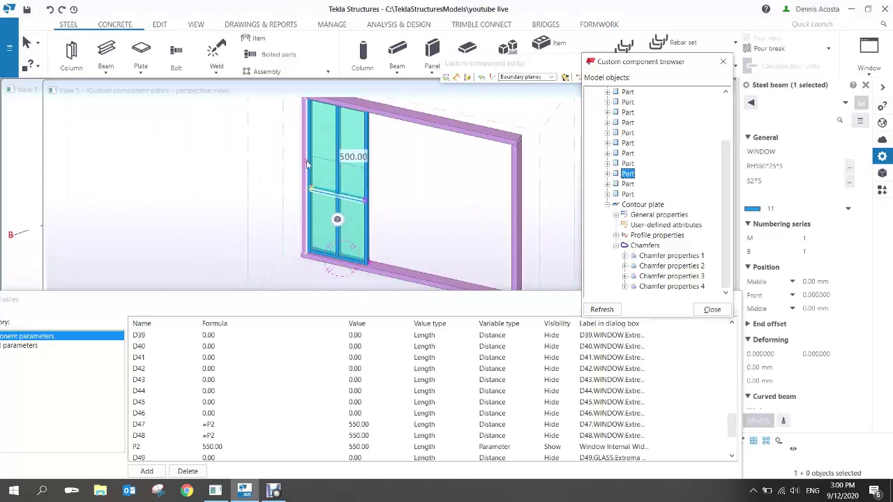
scroll(311, 164, up, 4)
ctrl+click(318, 173)
ctrl+middle_drag(319, 174, 325, 187)
scroll(325, 183, down, 5)
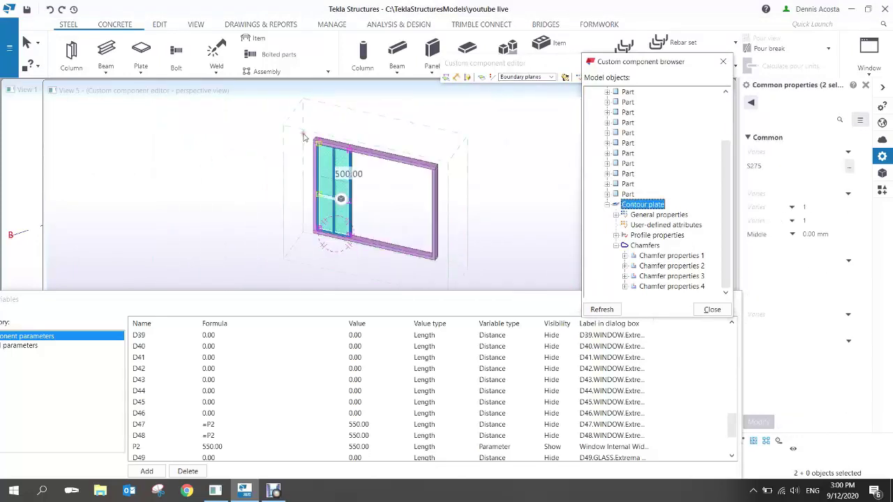
ctrl+click(339, 265)
scroll(320, 199, up, 5)
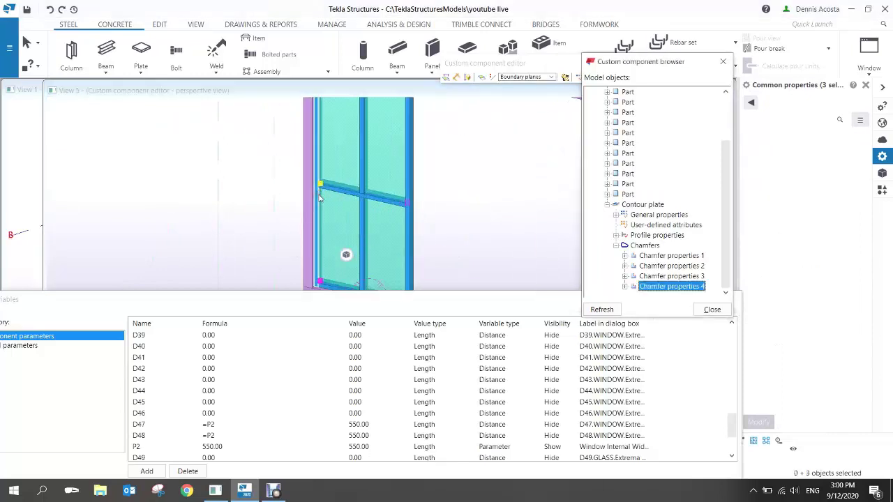
scroll(318, 194, up, 4)
right_click(309, 187)
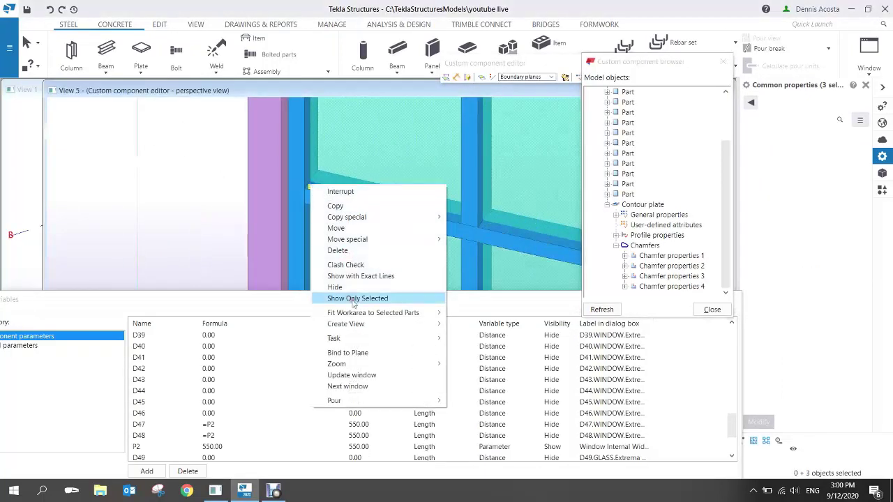
click(360, 353)
scroll(309, 178, up, 5)
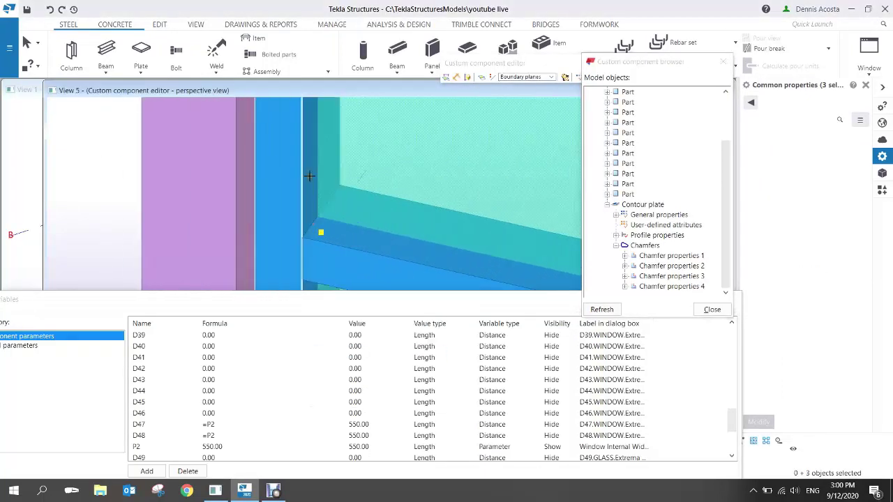
scroll(309, 175, down, 10)
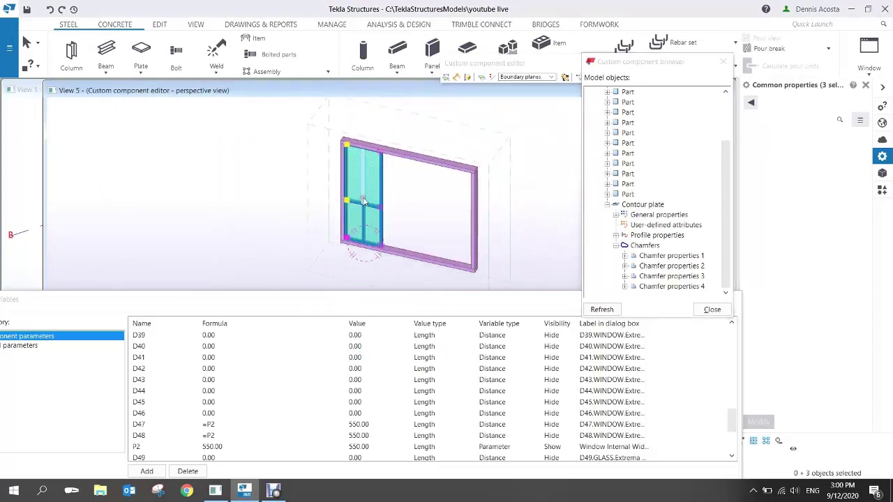
- Bind the right-end handles of the horizontal glazing bar and the glass plate to the inner boundary plane of the sash's right stile
click(396, 251)
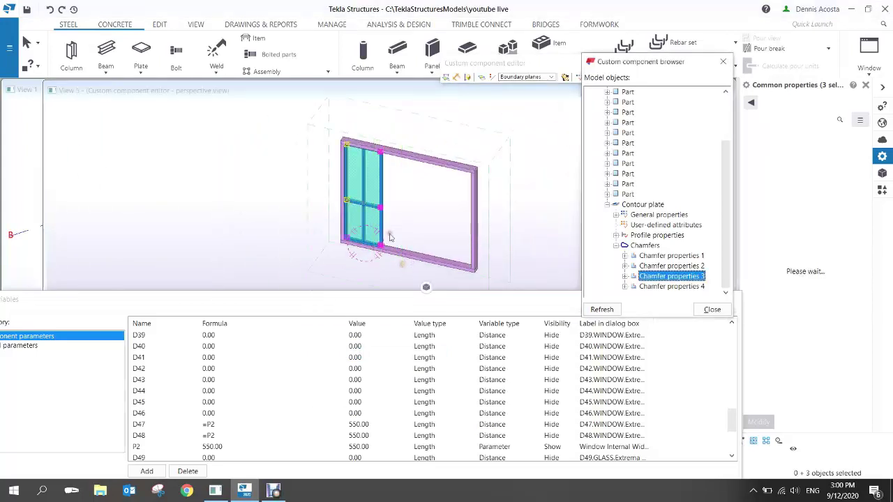
scroll(369, 203, up, 6)
scroll(359, 190, up, 3)
right_click(400, 192)
click(441, 362)
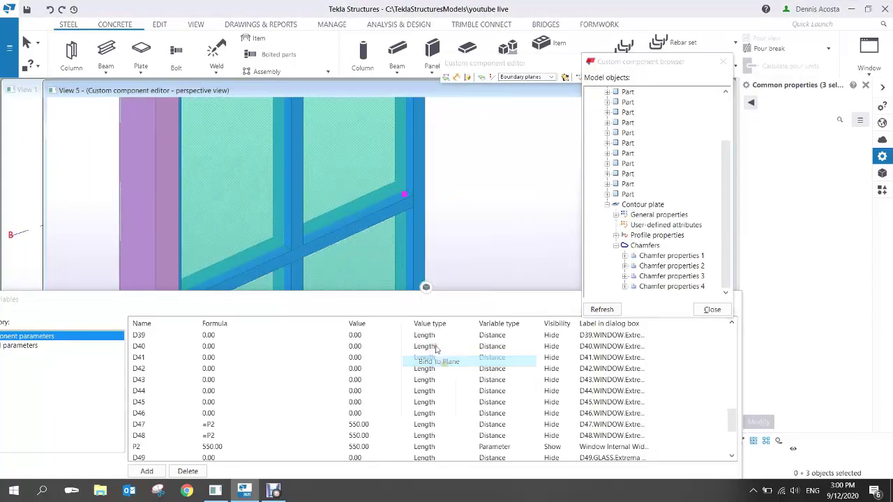
scroll(402, 171, up, 3)
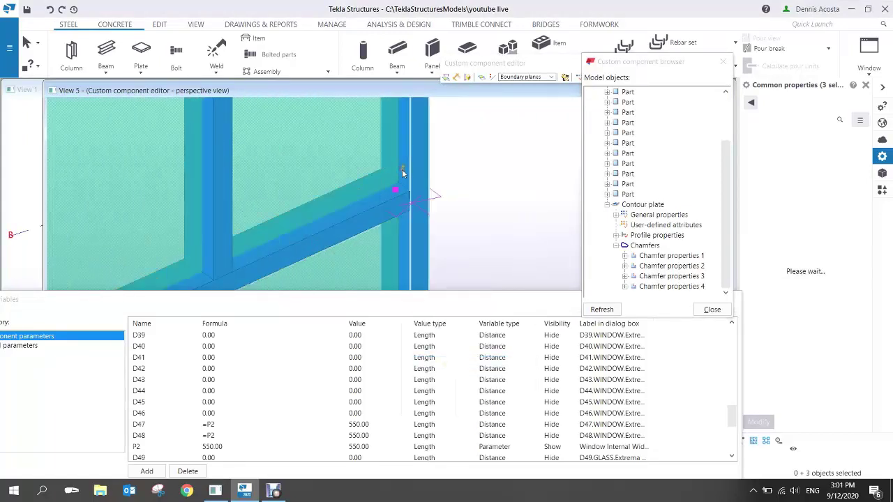
scroll(402, 171, down, 8)
- Bind the lower handle of the upper vertical glazing bar to the top boundary plane of the horizontal glazing bar
ctrl+middle_drag(392, 208, 327, 159)
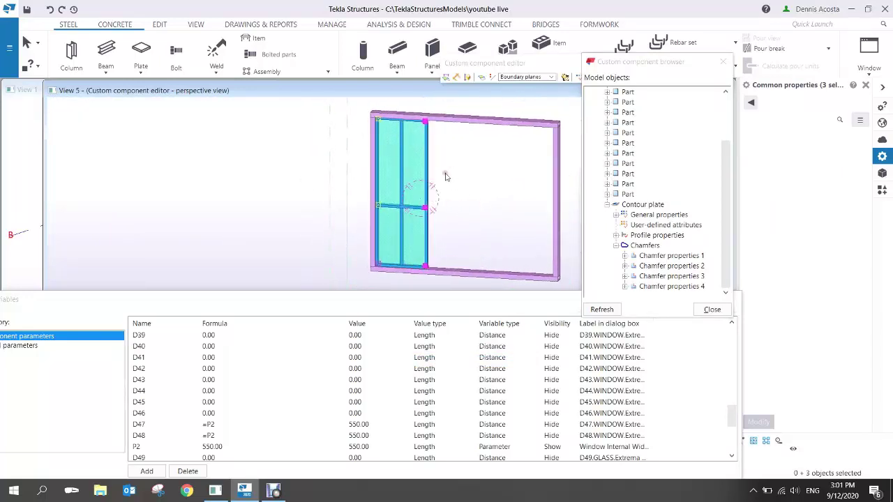
scroll(450, 174, up, 10)
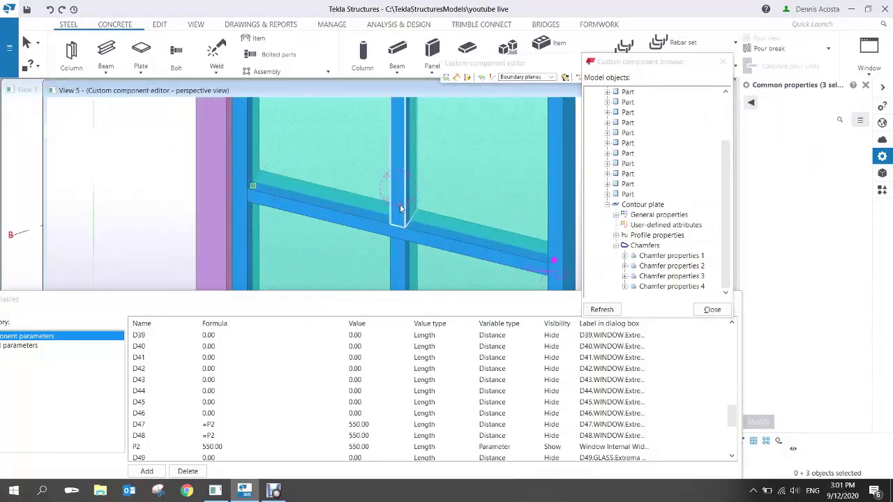
click(400, 206)
right_click(406, 222)
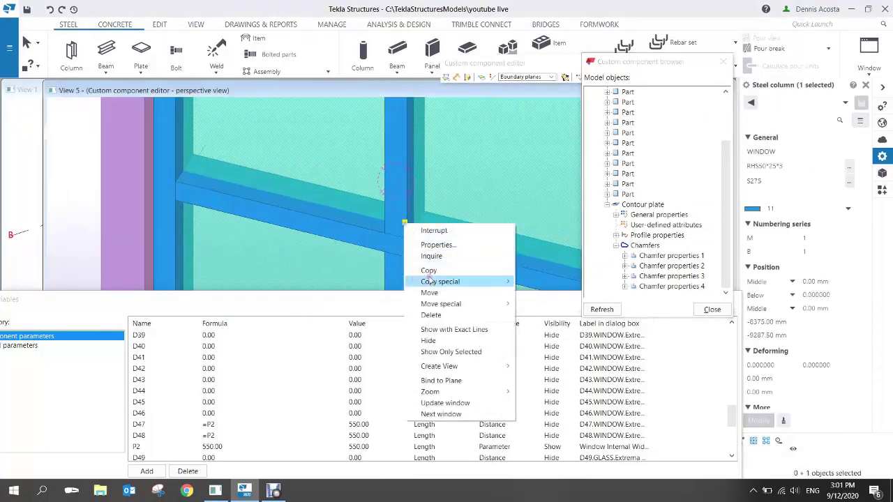
click(436, 380)
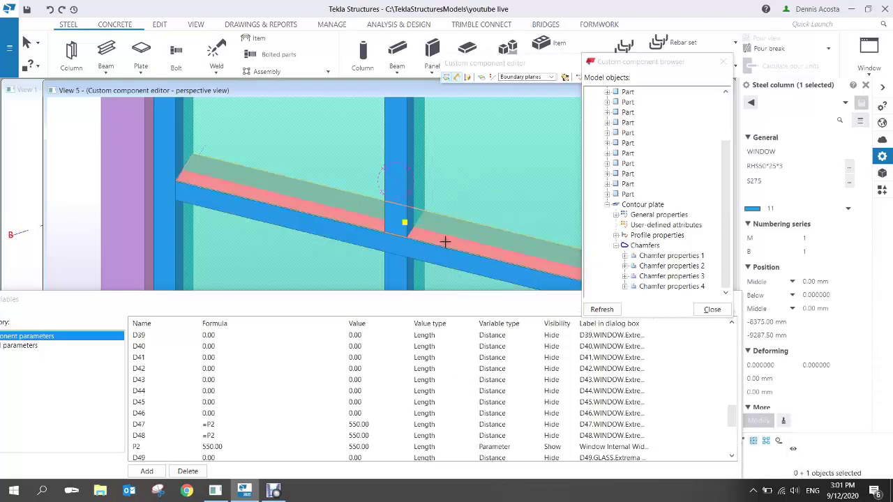
scroll(445, 241, down, 5)
ctrl+middle_drag(434, 261, 465, 165)
right_click(461, 164)
click(475, 172)
- Bind the upper handle of the lower vertical glazing bar to the underside boundary plane of the horizontal glazing bar
click(430, 250)
scroll(424, 259, up, 4)
middle_drag(422, 262, 407, 174)
click(408, 176)
right_click(406, 171)
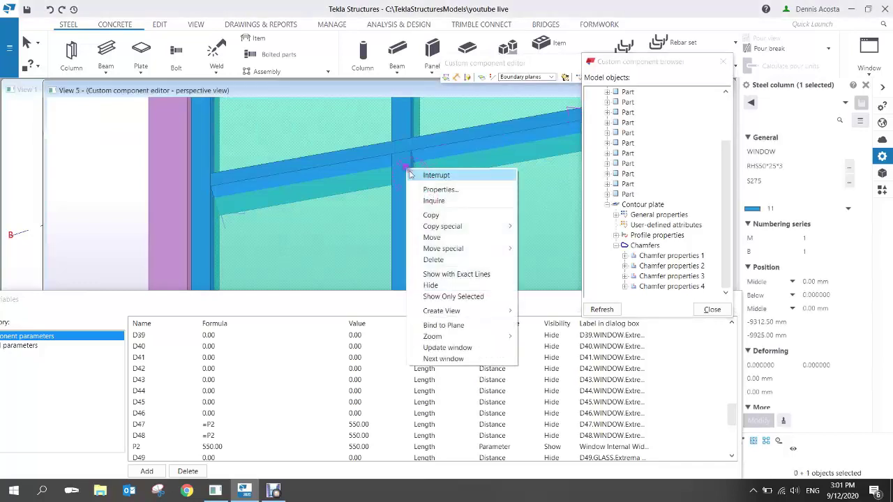
click(443, 325)
scroll(436, 154, up, 1)
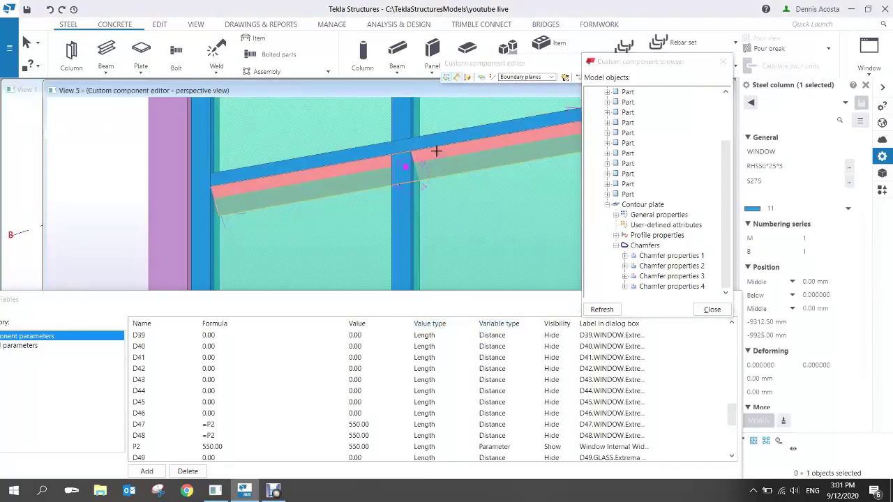
- Try to bind the lower handle of the lower vertical glazing bar to the upper boundary plane of the sash's bottom rail again
scroll(436, 153, down, 6)
middle_drag(428, 202, 391, 251)
scroll(397, 140, up, 8)
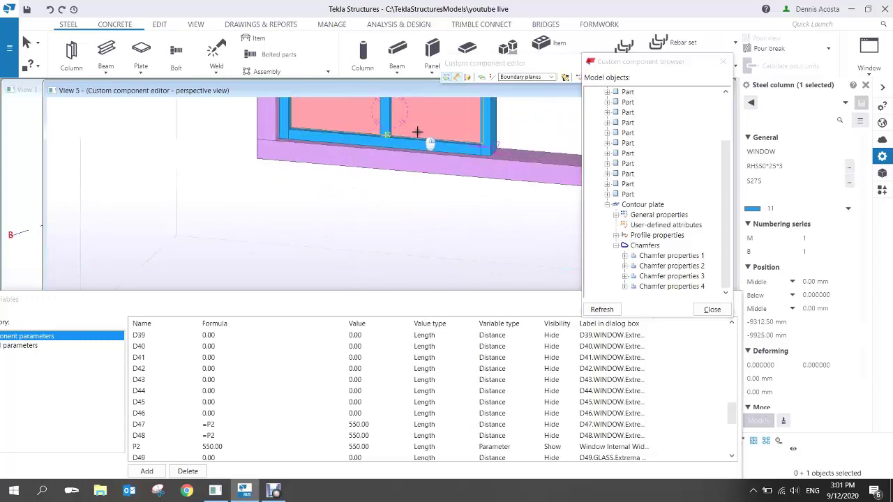
right_click(381, 133)
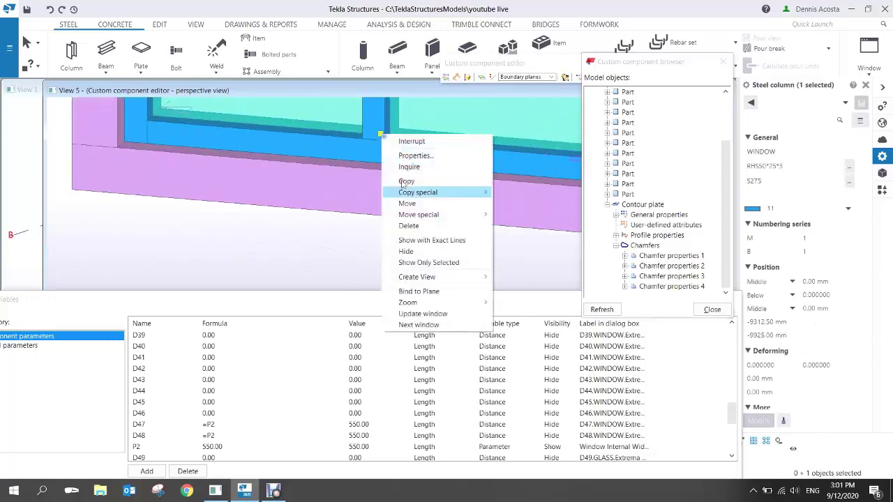
click(423, 291)
scroll(404, 131, up, 2)
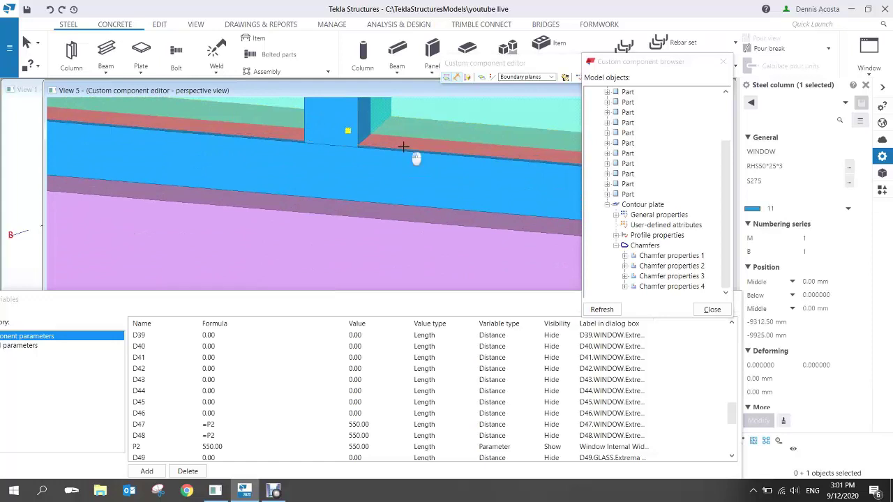
click(405, 163)
click(445, 257)
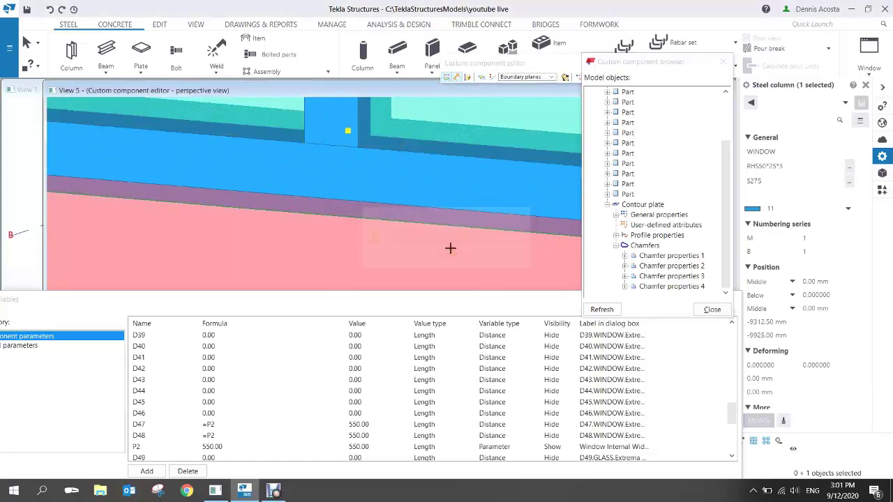
scroll(411, 214, down, 5)
middle_drag(357, 229, 355, 295)
right_click(442, 177)
click(452, 184)
- Try to bind the upper handle of the upper vertical glazing bar to the underside boundary plane of the sash's top rail again
scroll(447, 189, down, 2)
middle_drag(406, 147, 386, 230)
scroll(386, 233, up, 3)
click(379, 184)
click(380, 177)
scroll(377, 189, up, 5)
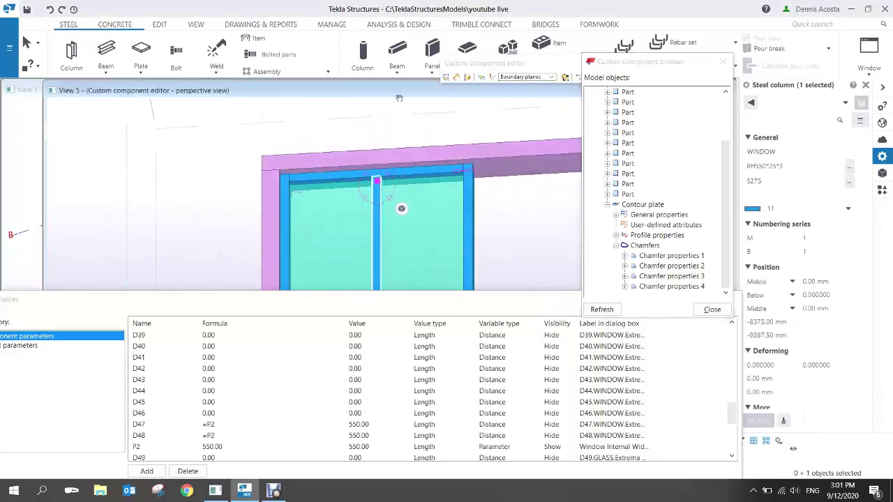
right_click(371, 205)
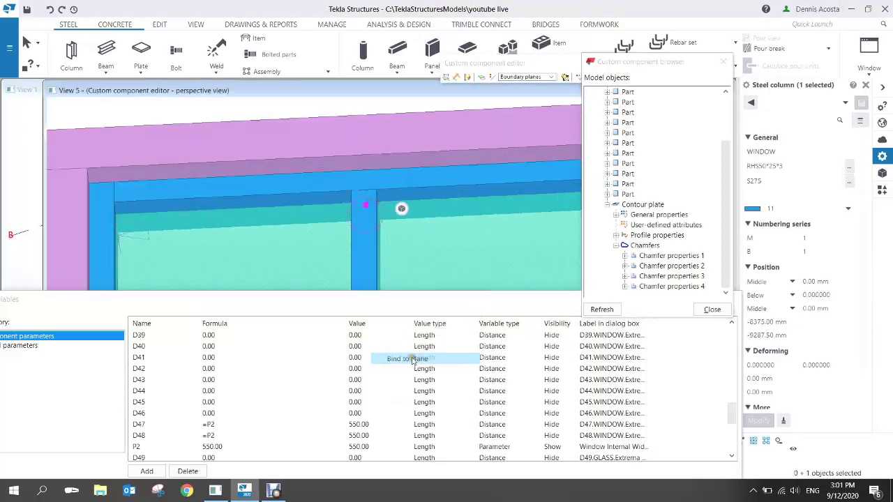
click(419, 360)
click(387, 179)
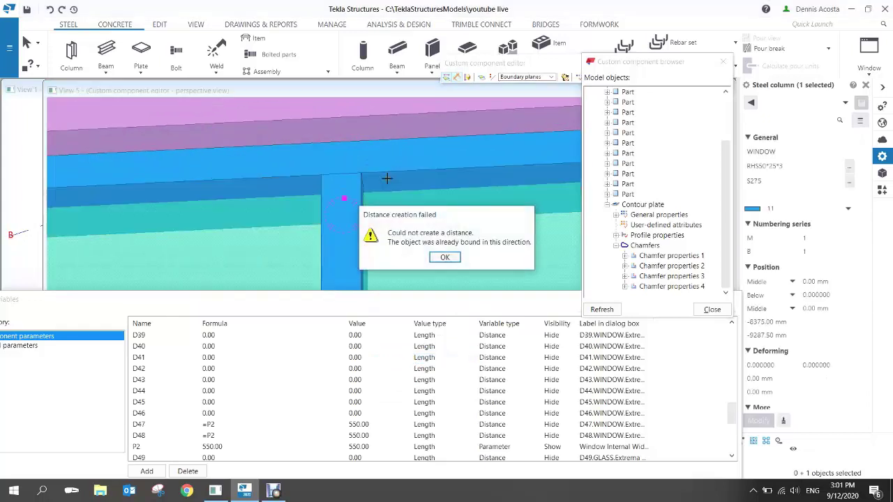
click(445, 258)
scroll(445, 249, down, 5)
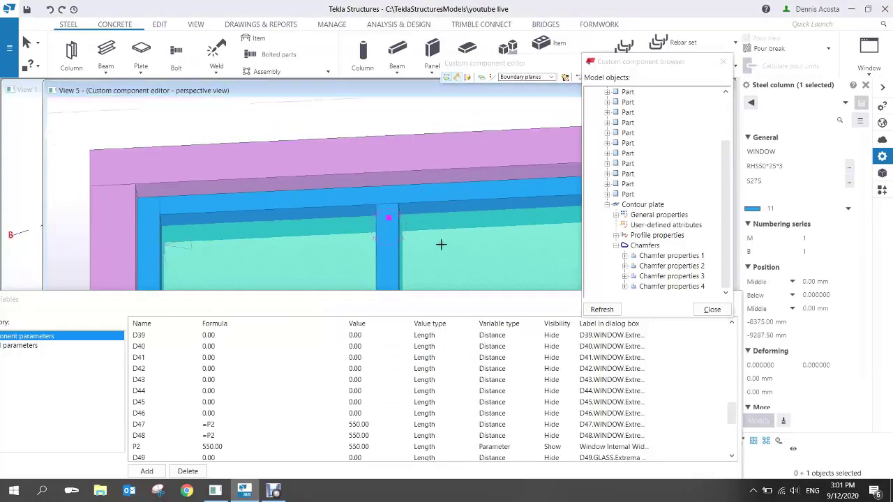
scroll(418, 237, up, 5)
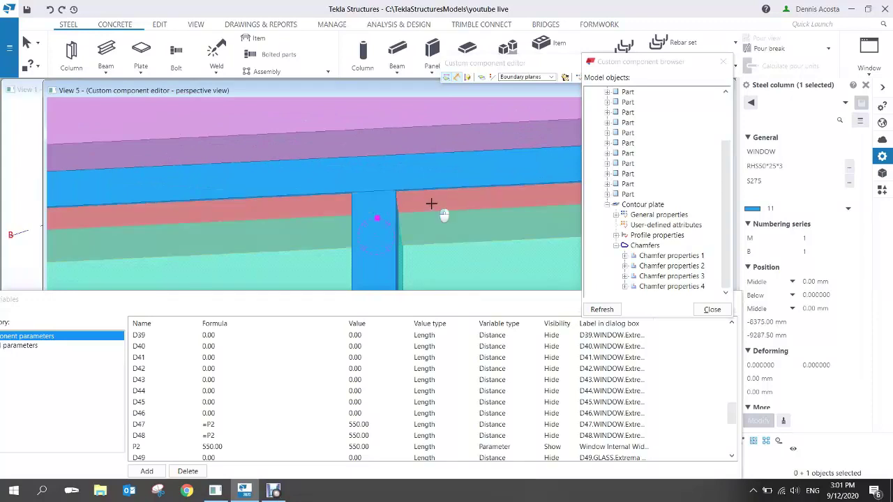
click(431, 203)
click(444, 258)
scroll(385, 202, down, 5)
right_click(366, 137)
- Set the window internal width parameter P2 to 1000 and check how the sash and glazing bars follow
scroll(386, 199, down, 3)
middle_drag(386, 200, 298, 262)
scroll(300, 251, down, 3)
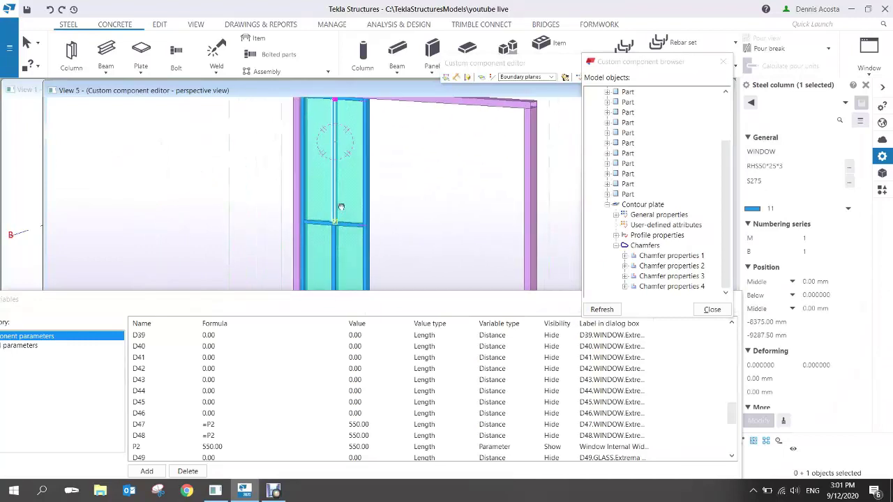
ctrl+middle_drag(340, 203, 340, 217)
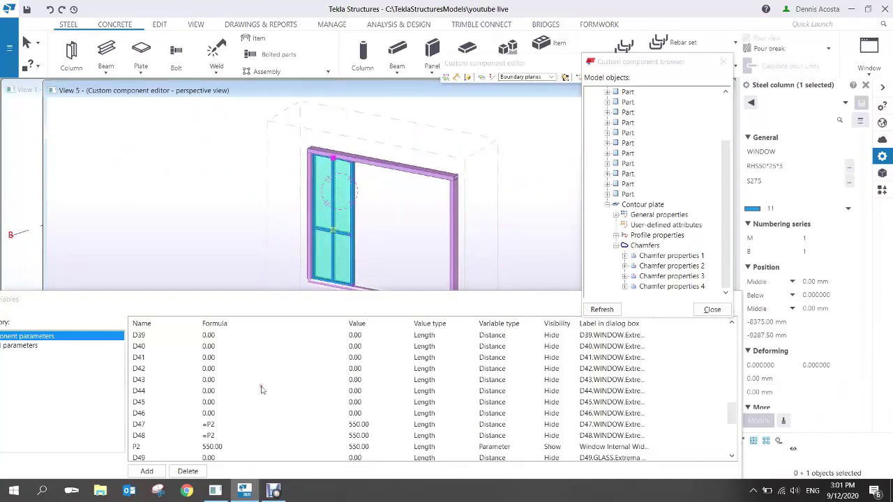
click(232, 449)
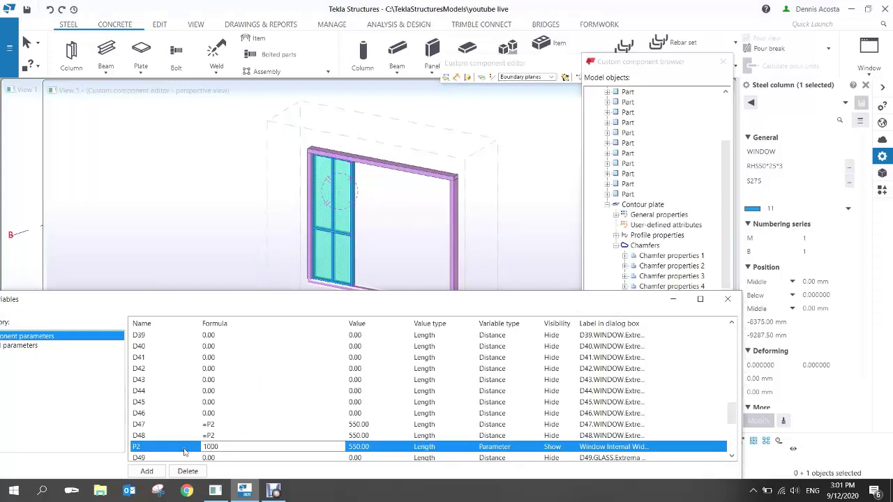
text(1000)
key(Return)
scroll(345, 209, up, 5)
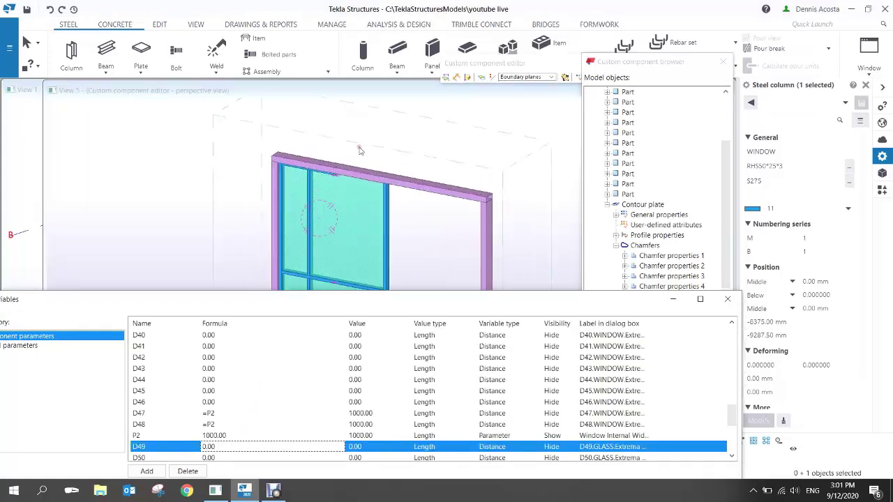
scroll(403, 215, down, 4)
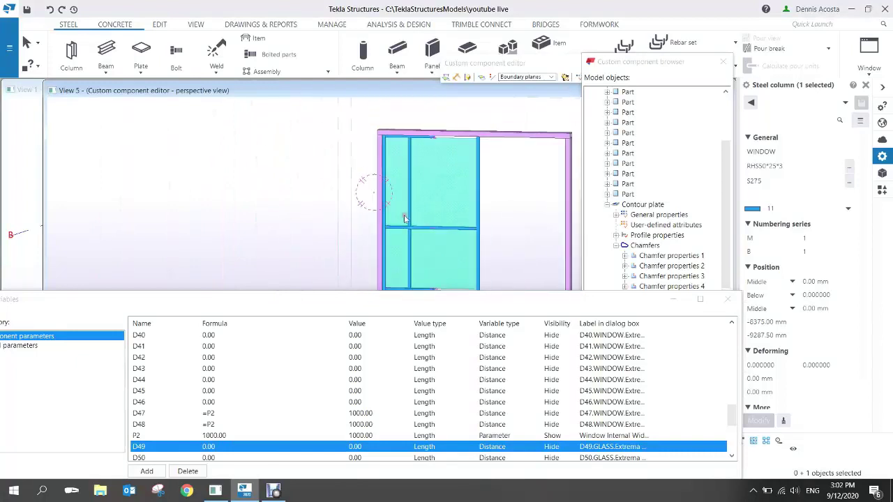
scroll(419, 261, up, 5)
scroll(419, 261, down, 5)
middle_drag(431, 245, 398, 245)
- Set the window internal width parameter P2 to 550
click(225, 436)
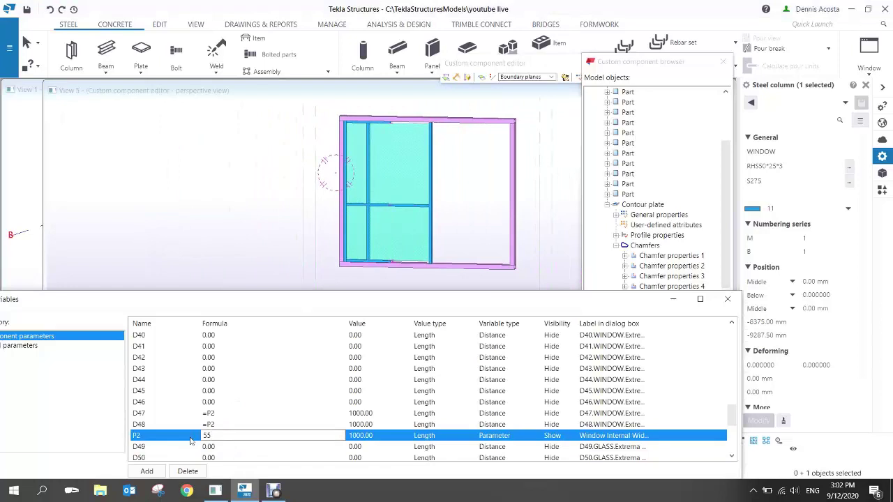
key(Return)
scroll(361, 150, up, 3)
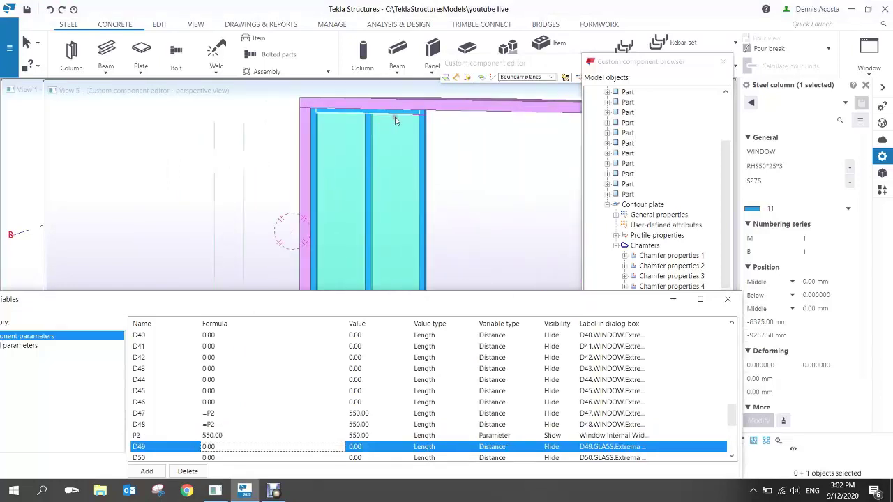
- Bind the free-end handles of the sash's top and bottom rails to the inner boundary plane of the sash stile near mid-frame
click(408, 115)
scroll(408, 120, up, 3)
click(408, 118)
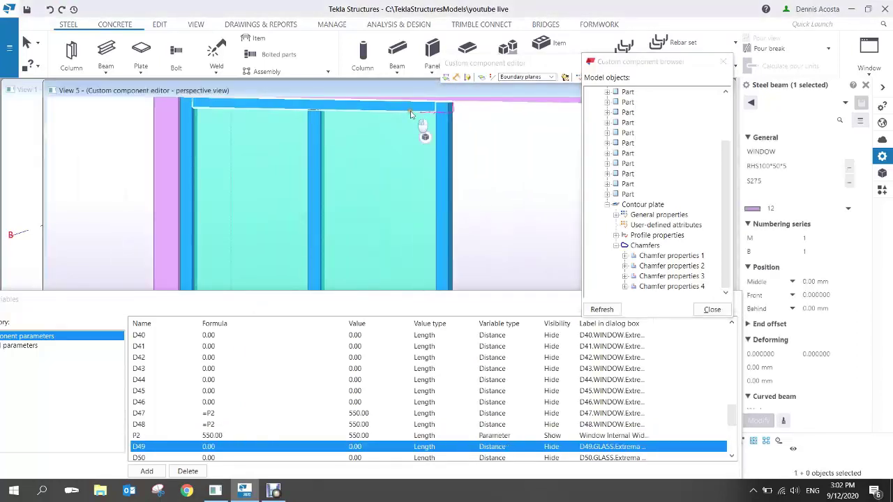
scroll(407, 115, down, 4)
middle_drag(394, 278, 373, 181)
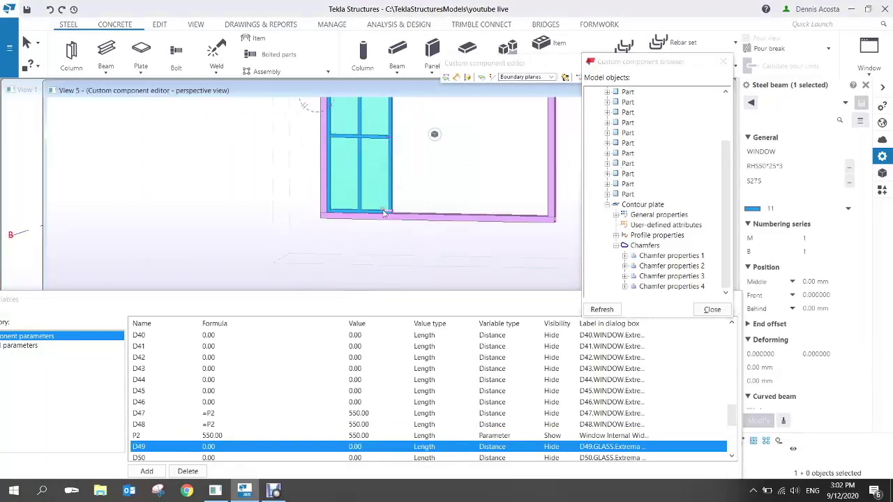
scroll(379, 210, up, 3)
ctrl+click(376, 211)
scroll(380, 203, down, 5)
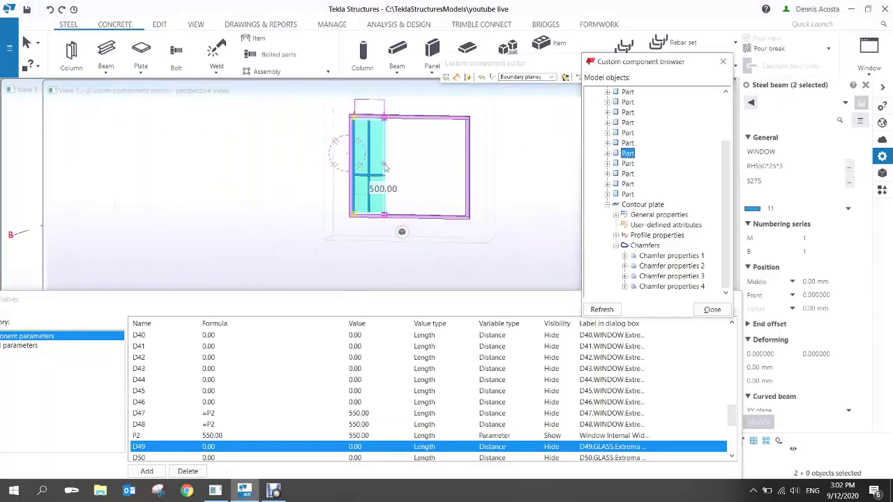
drag(387, 217, 397, 279)
ctrl+middle_drag(377, 244, 449, 265)
scroll(84, 188, up, 2)
scroll(84, 190, up, 6)
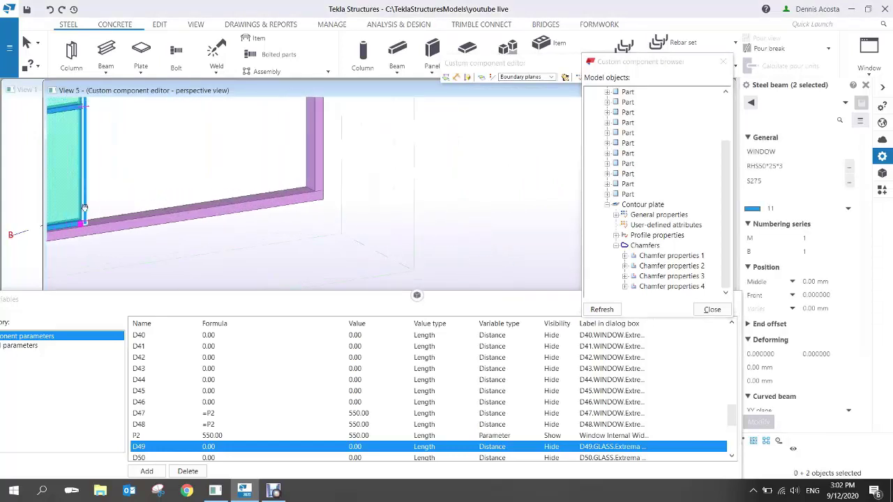
right_click(422, 220)
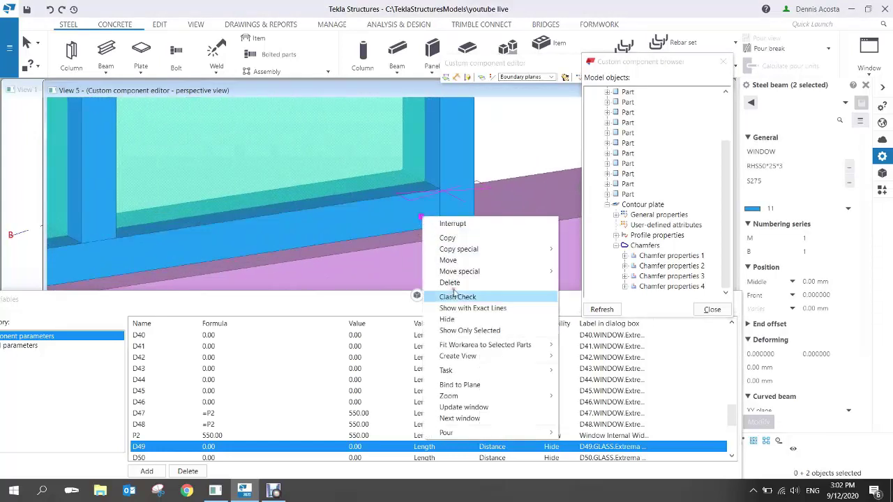
click(481, 381)
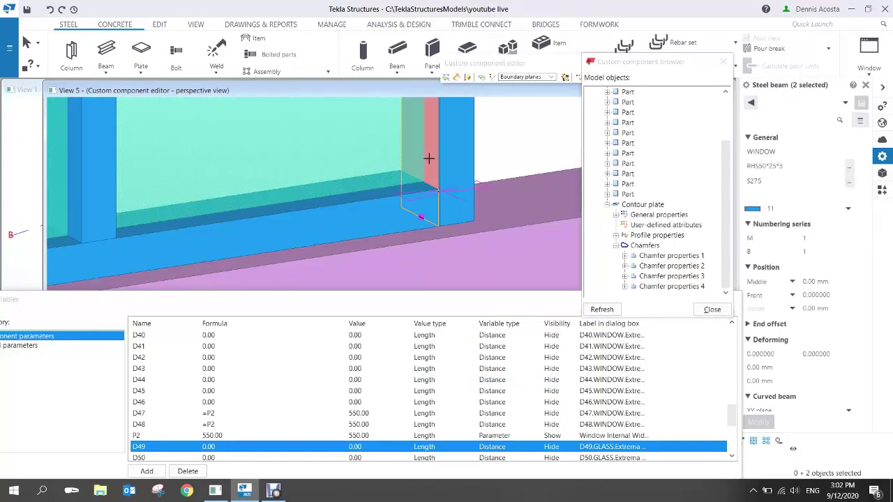
scroll(432, 160, down, 8)
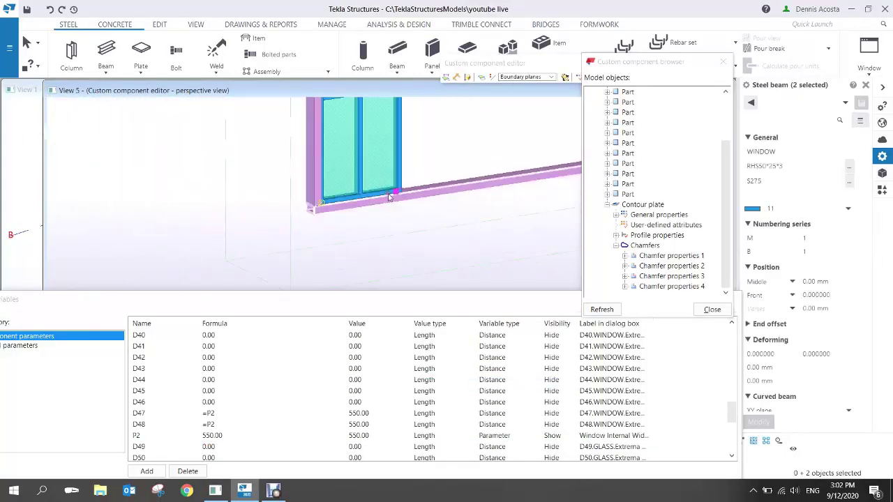
- Set the window height parameter P1 to 2000
ctrl+middle_drag(427, 162, 335, 275)
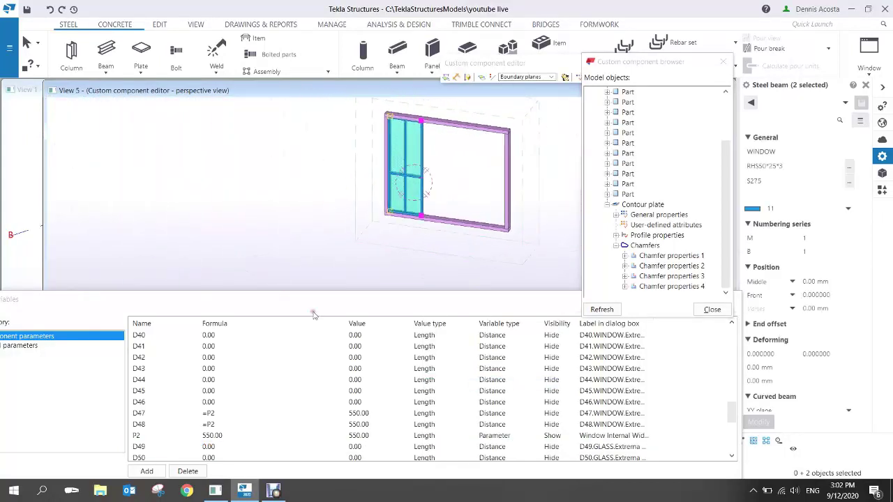
scroll(236, 457, up, 5)
click(236, 436)
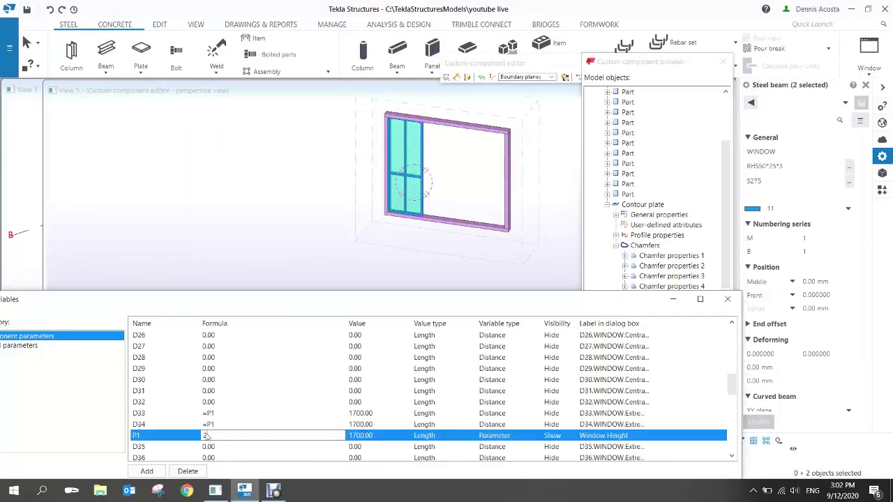
text(2000)
key(Return)
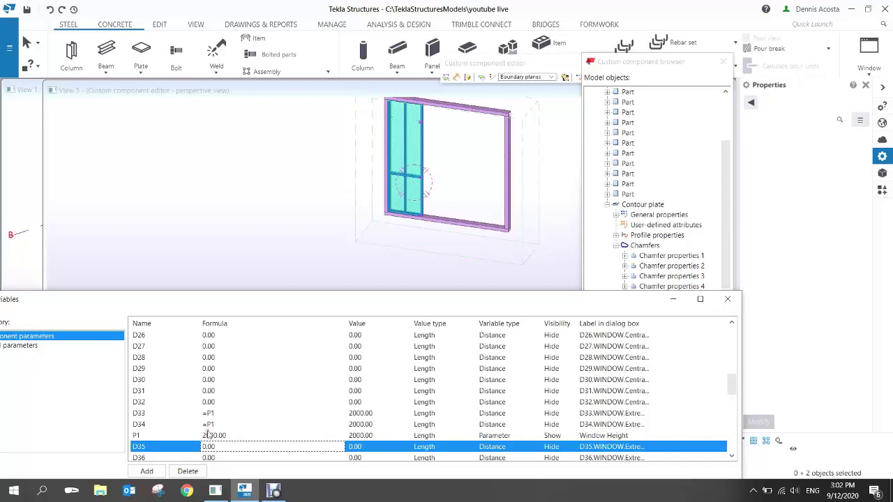
- Set the window height parameter P1 to 1500 and check the resized frame and sash
click(199, 436)
text(150)
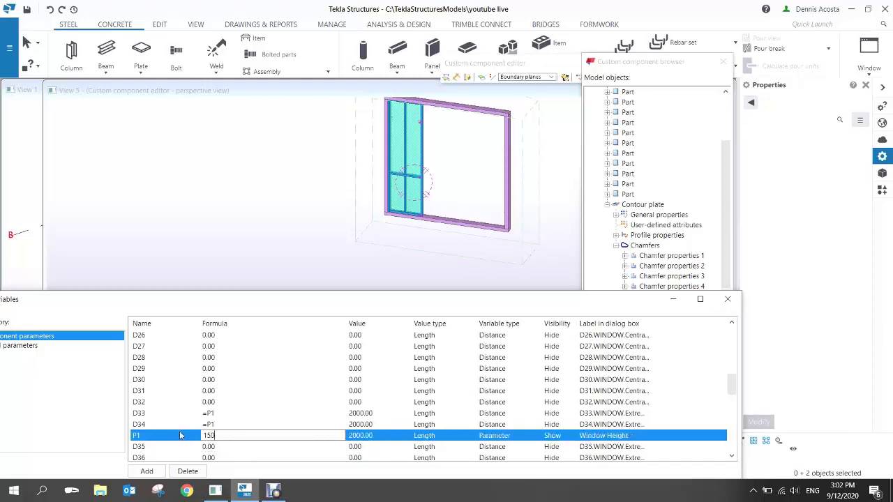
text(0)
key(Return)
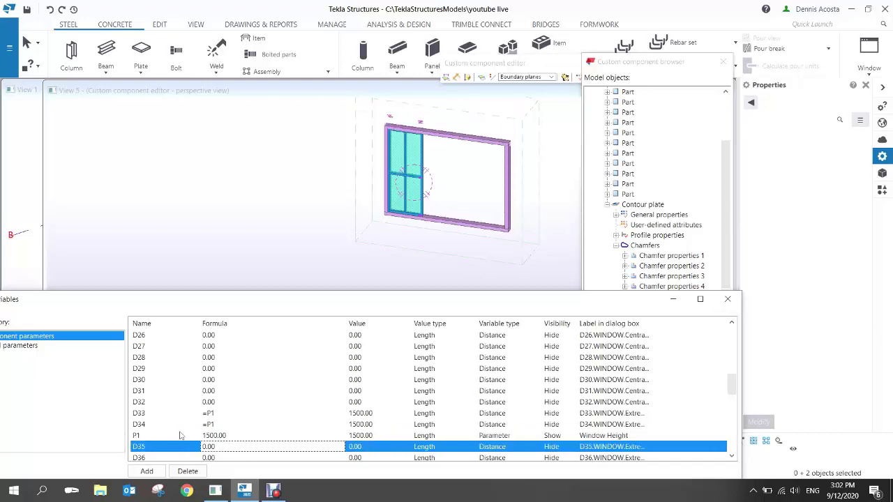
click(327, 153)
scroll(398, 164, up, 3)
middle_drag(399, 161, 321, 222)
scroll(400, 227, down, 3)
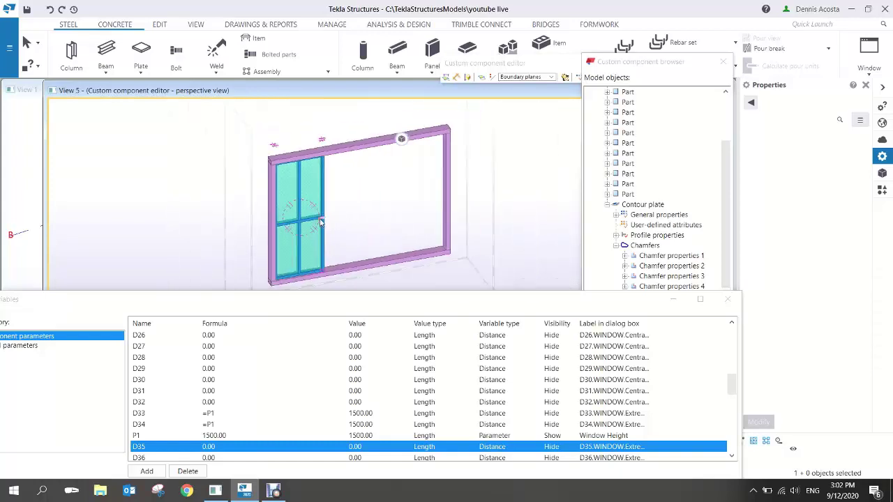
scroll(324, 221, up, 1)
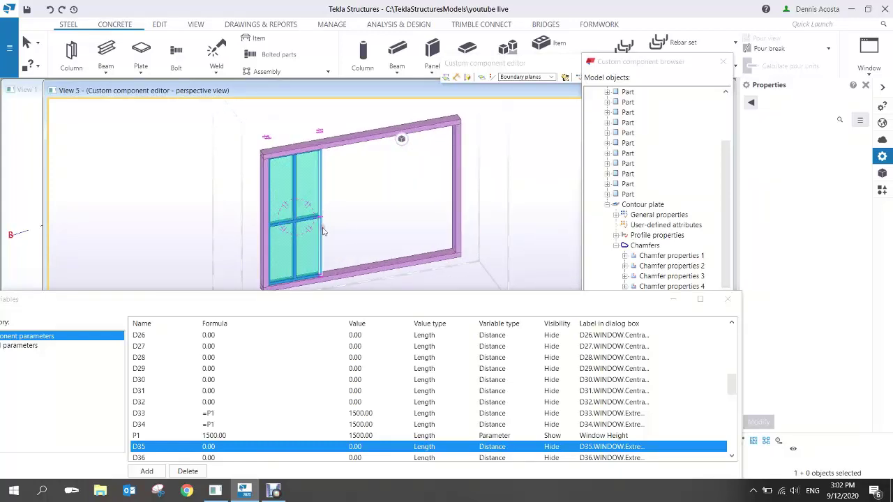
scroll(307, 219, up, 2)
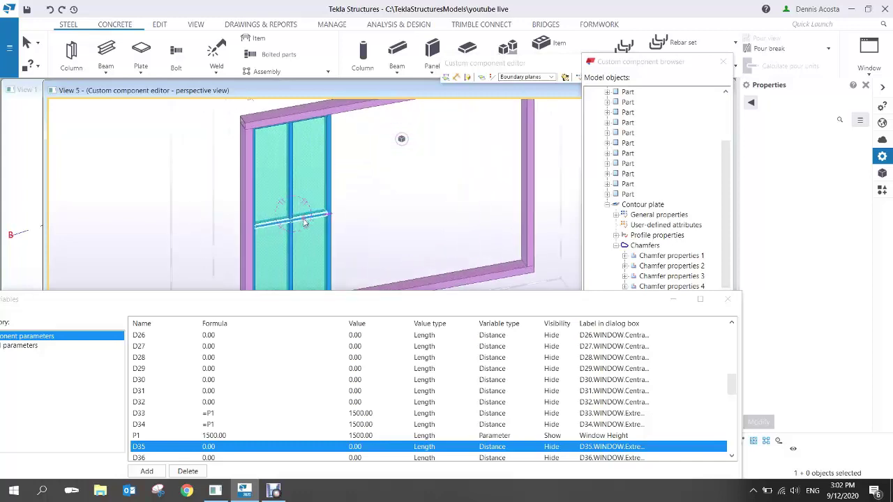
- Bind both end handles of the horizontal glazing bar to the upper boundary plane of the frame's bottom member
click(317, 224)
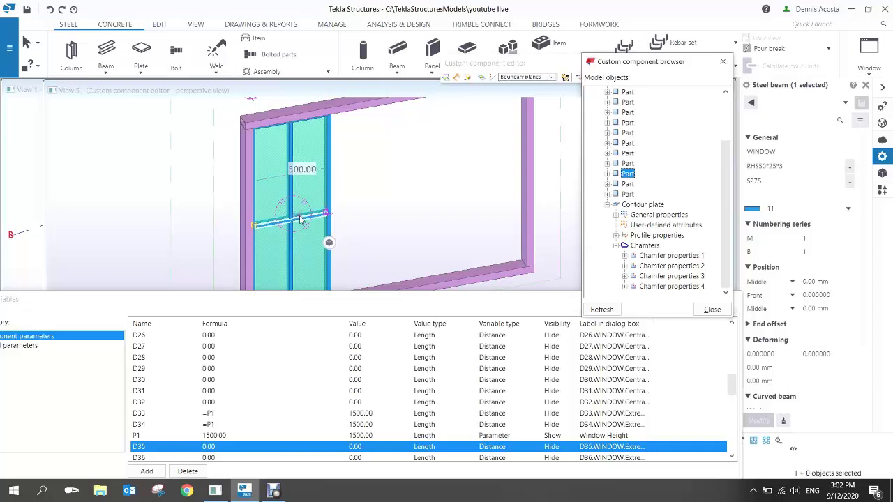
middle_drag(317, 226, 389, 196)
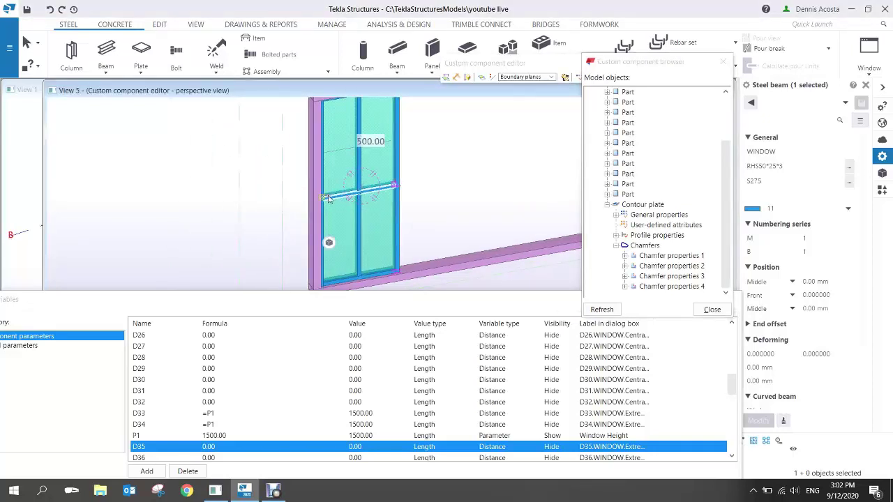
scroll(331, 198, up, 2)
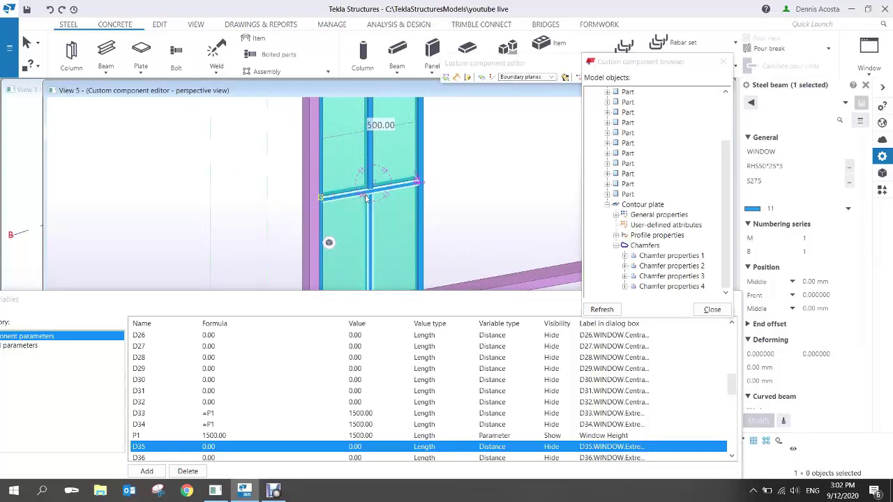
scroll(391, 178, down, 3)
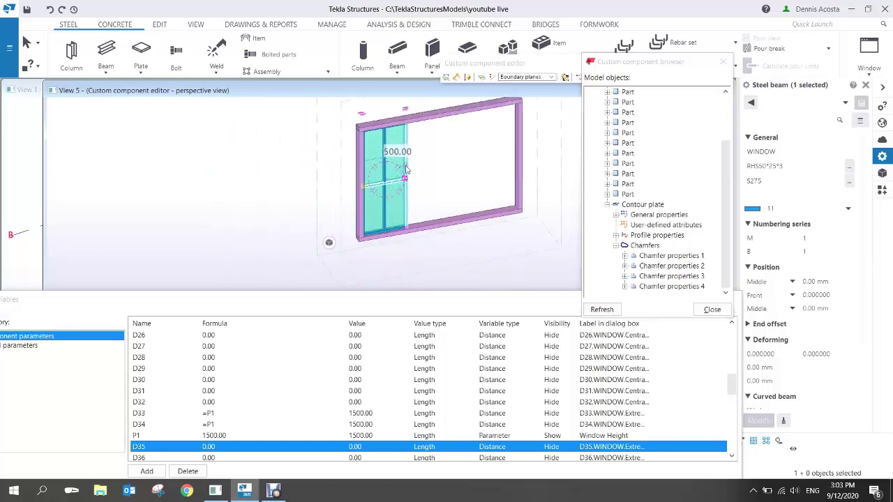
scroll(407, 170, up, 4)
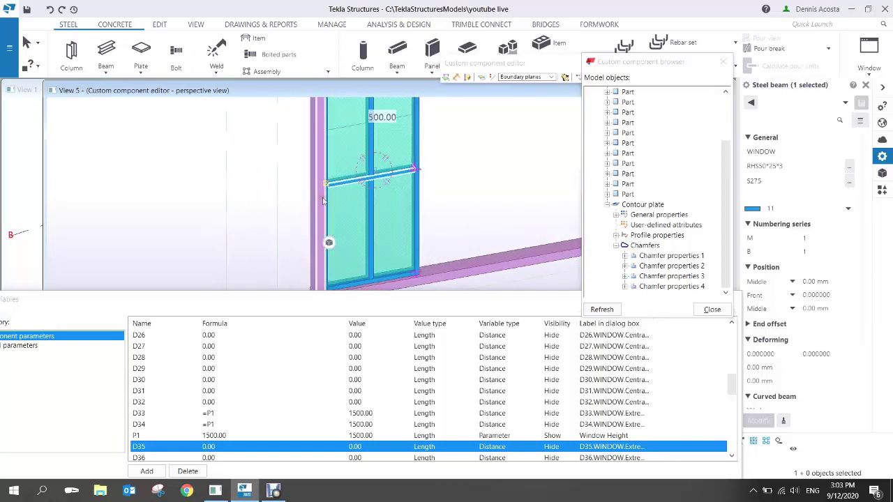
click(326, 184)
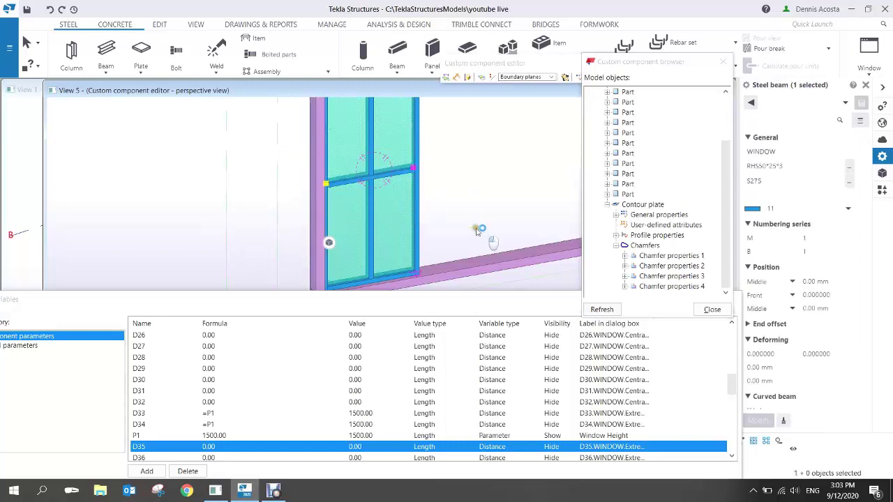
right_click(427, 166)
scroll(402, 267, up, 5)
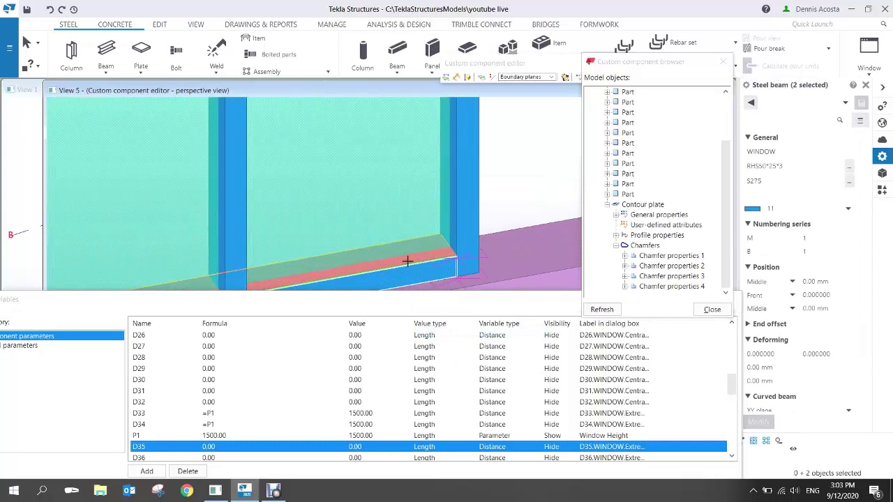
scroll(407, 261, down, 6)
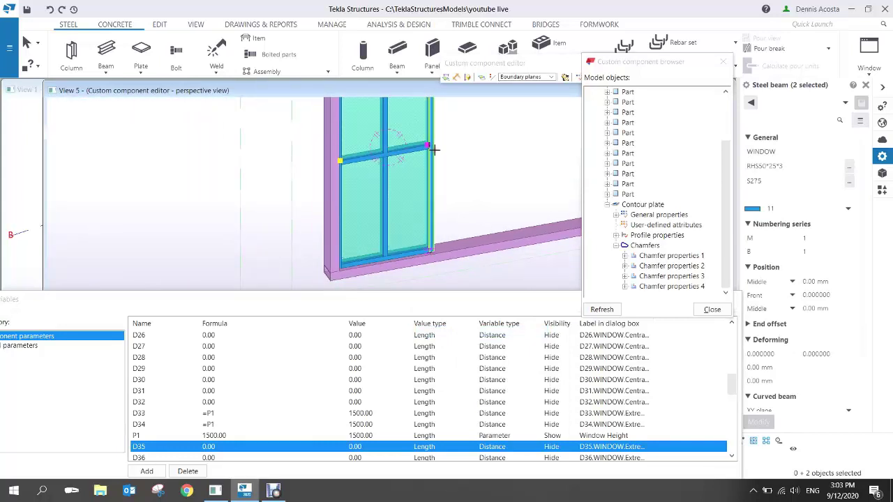
scroll(430, 215, down, 2)
scroll(453, 252, up, 1)
scroll(452, 251, up, 5)
click(434, 235)
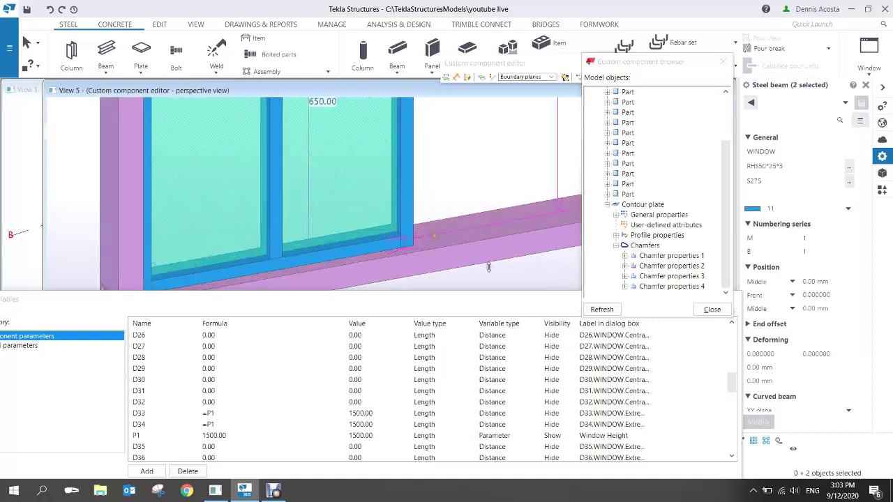
- Add a length parameter with the value 650 to the component variables
drag(732, 389, 732, 459)
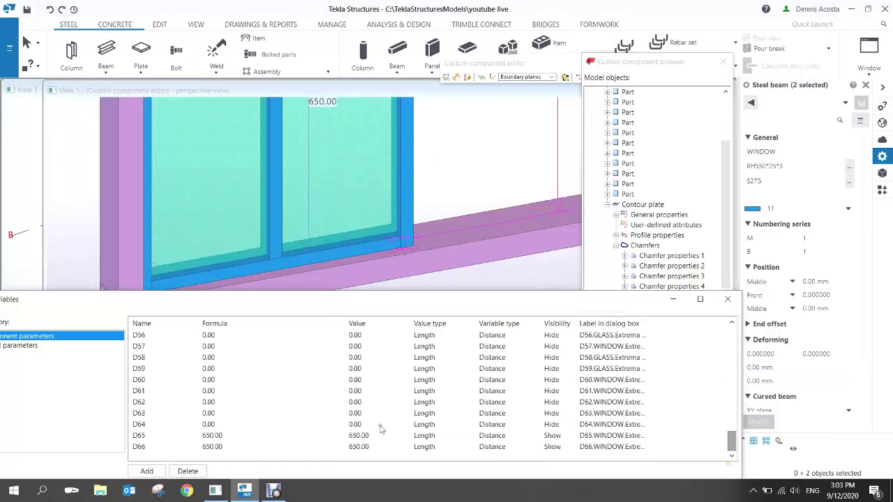
click(148, 471)
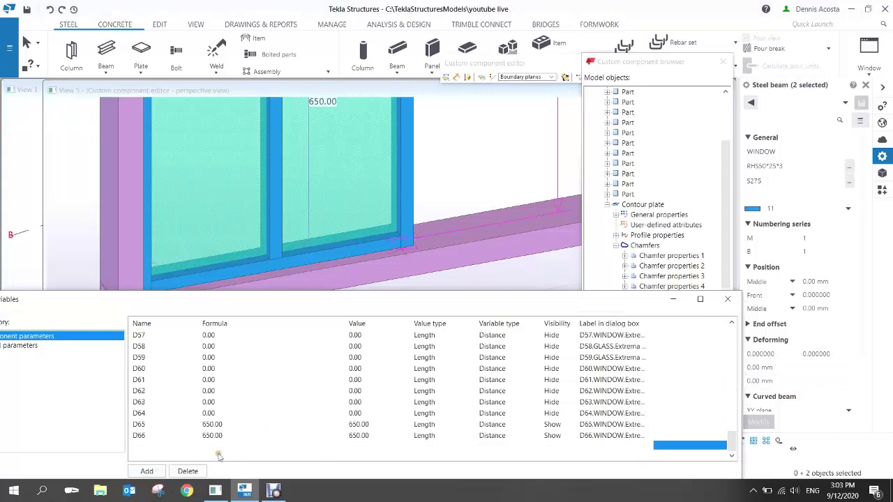
key(Return)
- Link the horizontal glazing bar's distance variables D65 and D66 to the new parameter with the formula =P3
click(203, 435)
click(225, 424)
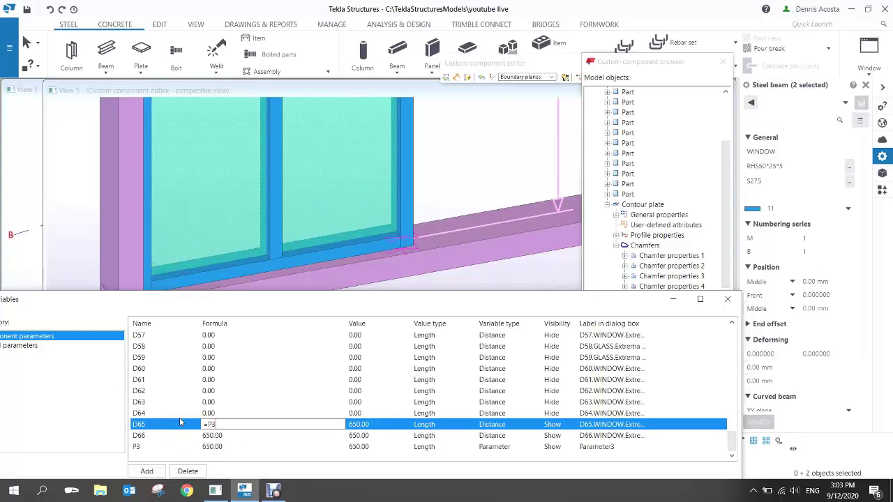
click(225, 436)
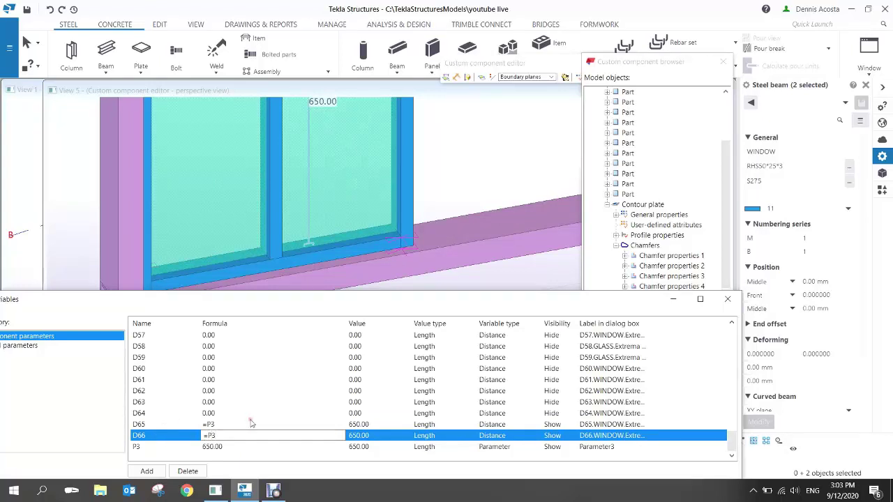
- Hide distance variables D65 and D66 from the dialog and label parameter P3 "Intermediate Hor Frame Distance"
click(550, 425)
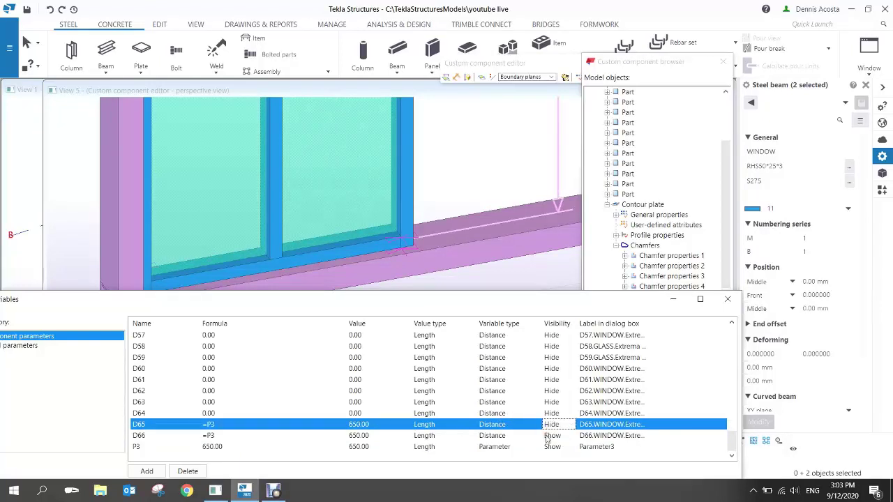
click(547, 436)
click(553, 447)
click(605, 447)
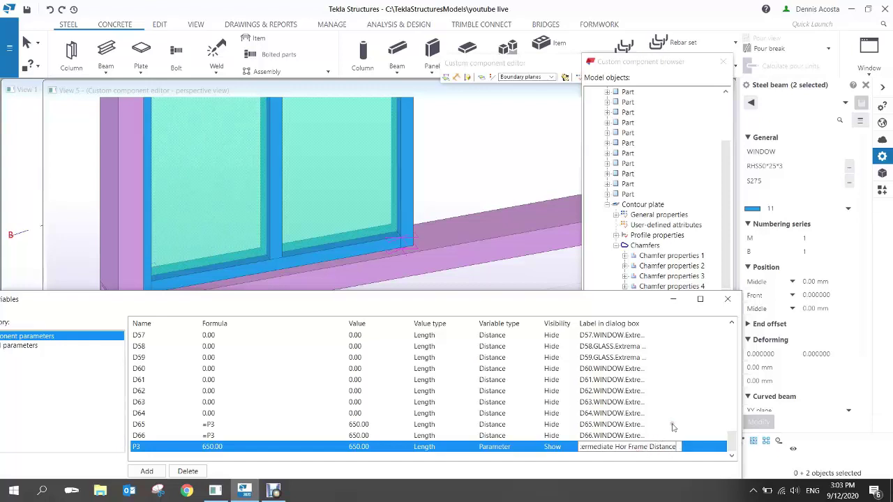
key(Return)
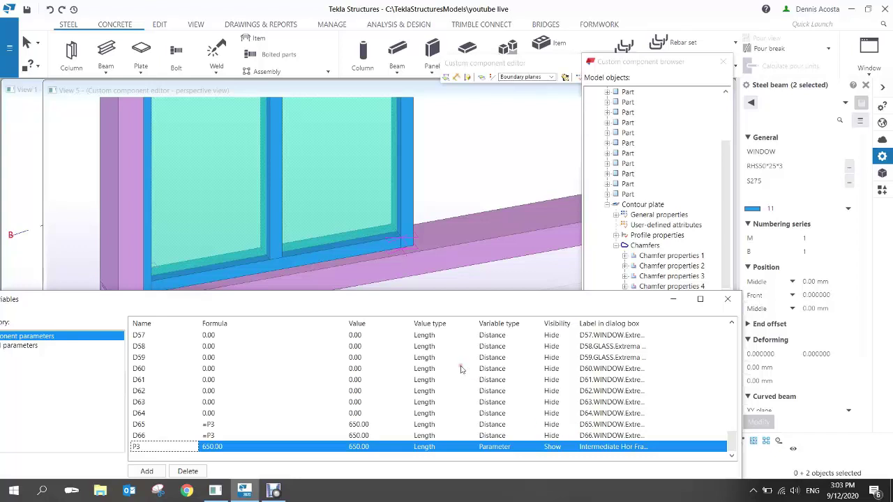
- Set parameter P3 to 1000 to test the movement of the horizontal glazing bar
scroll(381, 202, down, 8)
ctrl+middle_drag(381, 203, 333, 224)
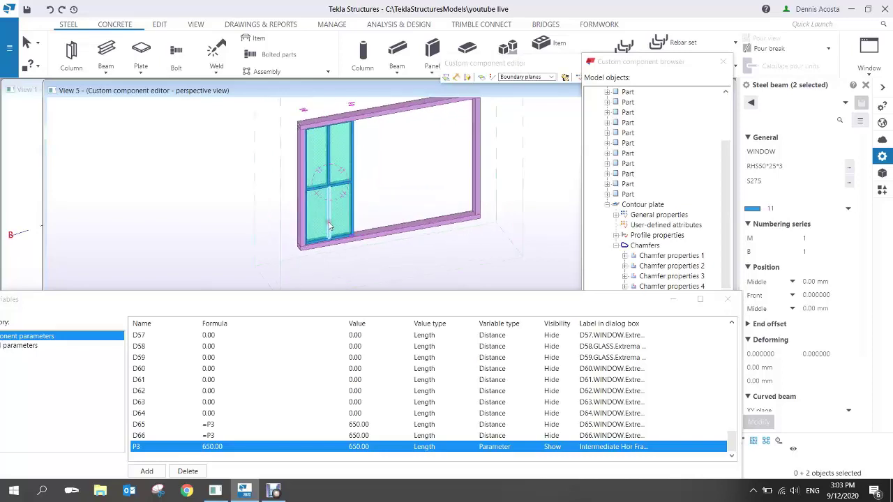
scroll(330, 225, up, 1)
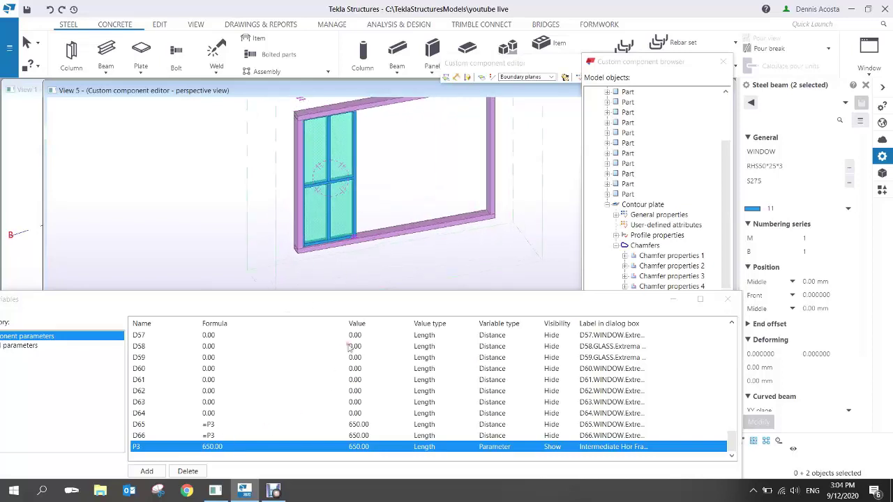
double_click(224, 449)
drag(226, 450, 179, 454)
text(10)
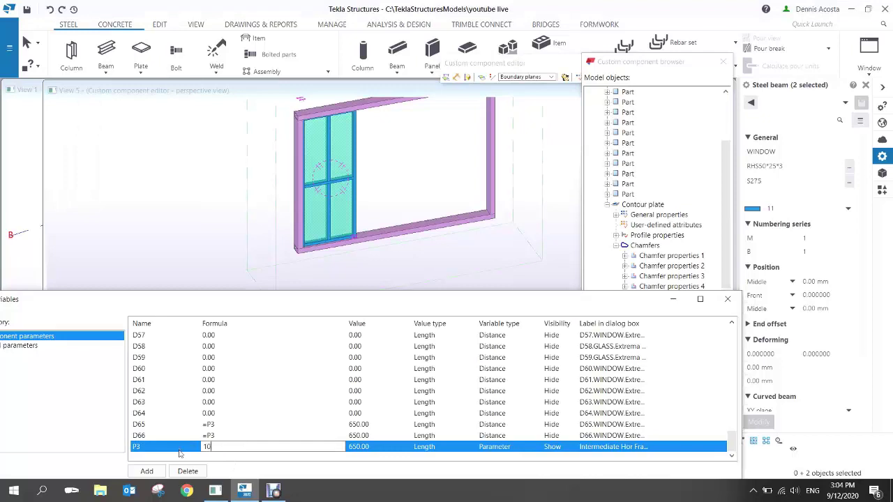
text(00)
key(Return)
- Set the glazing bar height parameter P3 to 650
click(220, 447)
drag(243, 455, 176, 452)
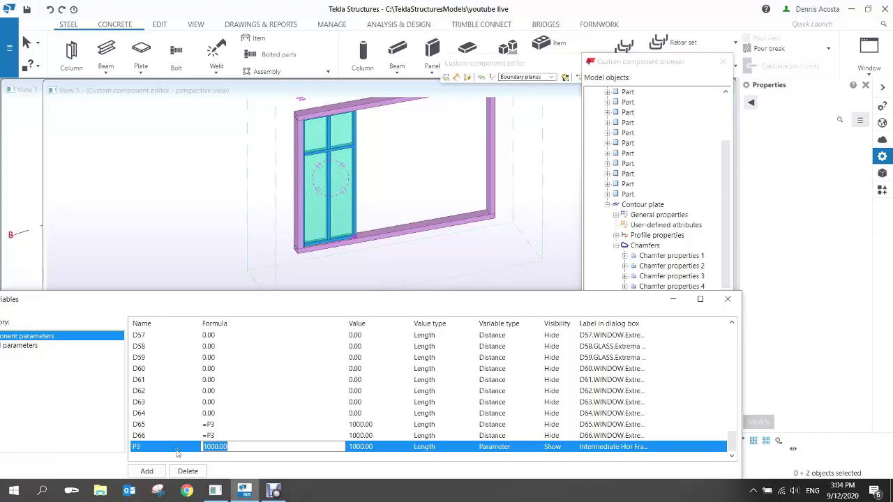
text(650)
key(Return)
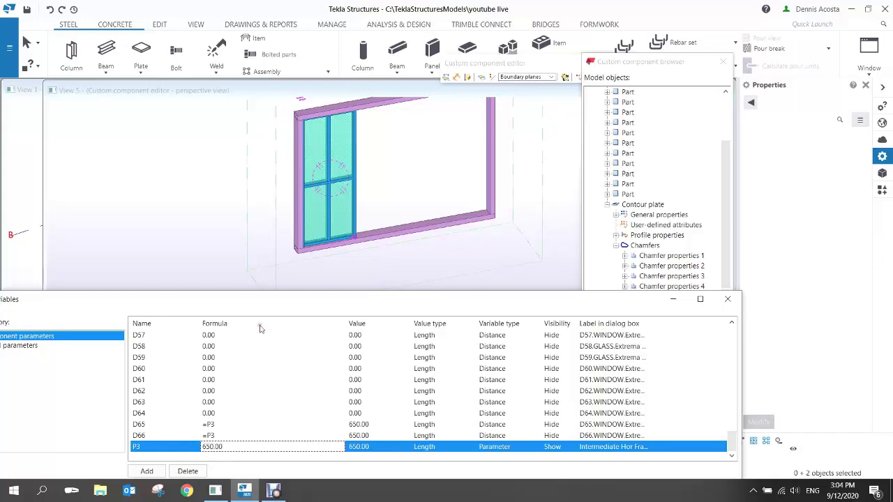
- Examine the window's outer frame and sash, including the profile properties of the outer frame's left column
click(249, 183)
right_click(246, 179)
click(252, 184)
scroll(266, 213, down, 3)
scroll(305, 191, up, 3)
ctrl+middle_drag(293, 193, 313, 199)
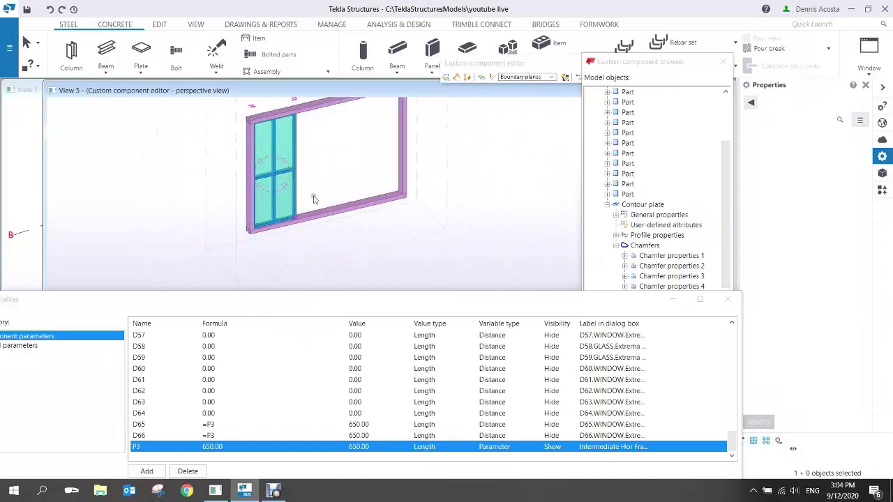
scroll(313, 199, up, 2)
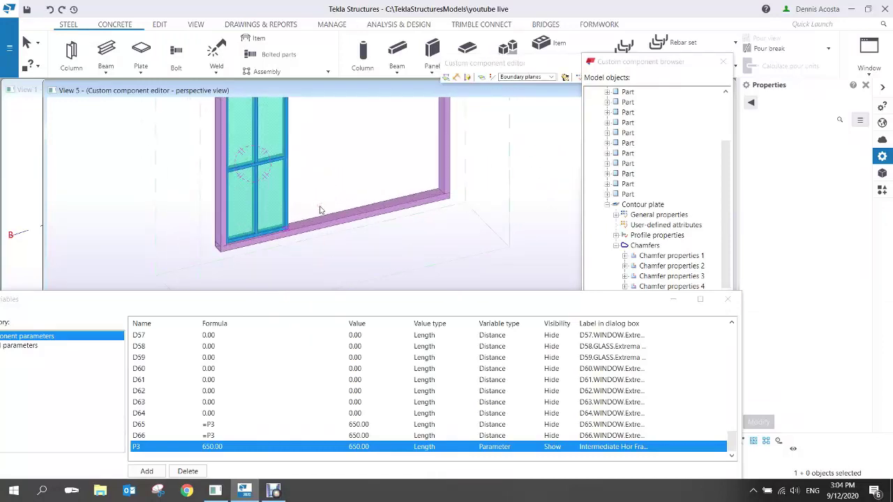
scroll(282, 225, up, 2)
scroll(290, 228, down, 2)
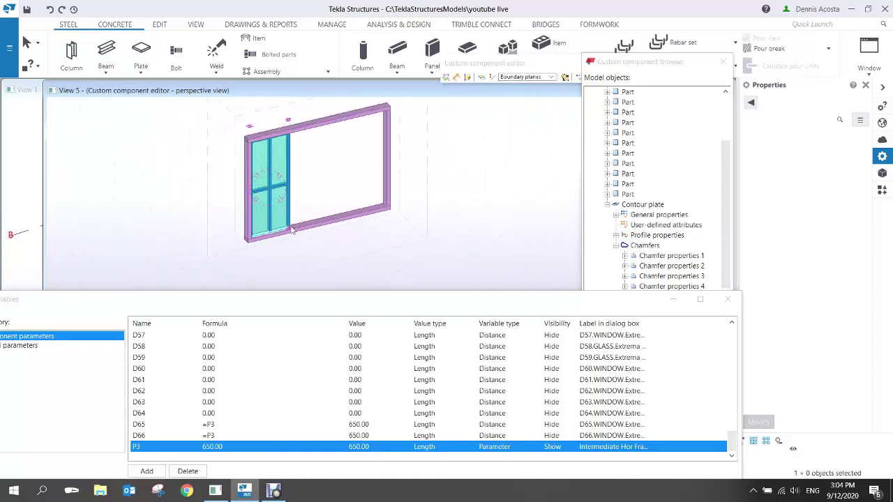
scroll(301, 196, up, 1)
scroll(288, 213, up, 2)
middle_drag(285, 212, 282, 226)
scroll(283, 224, down, 3)
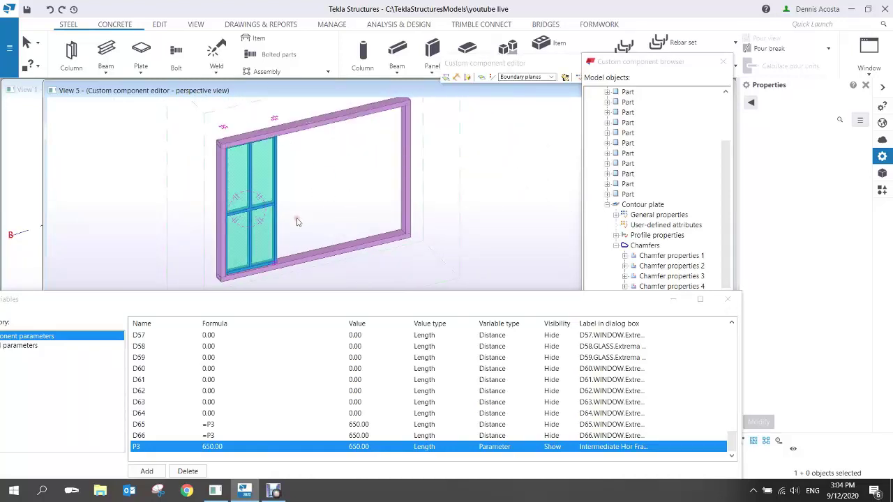
scroll(266, 237, up, 5)
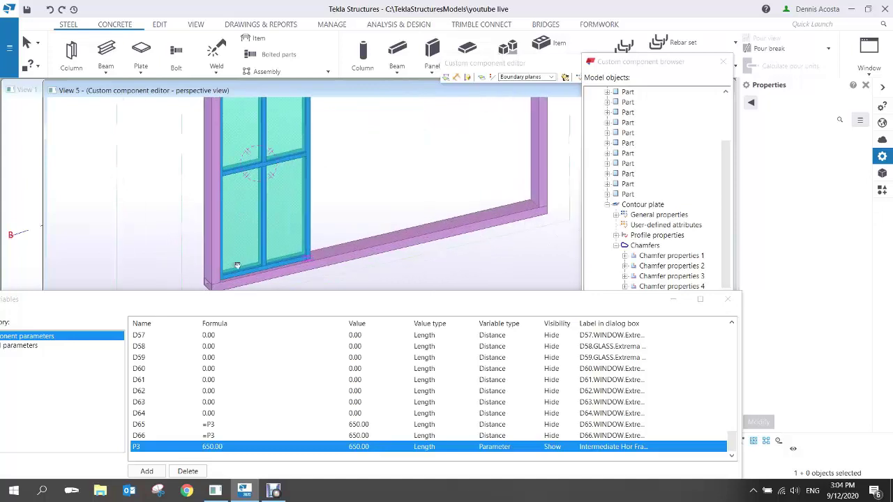
scroll(252, 227, down, 2)
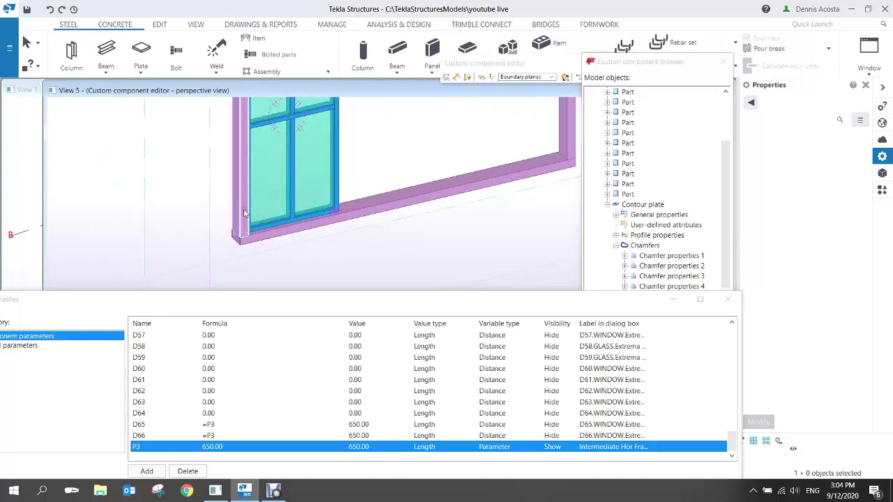
click(244, 213)
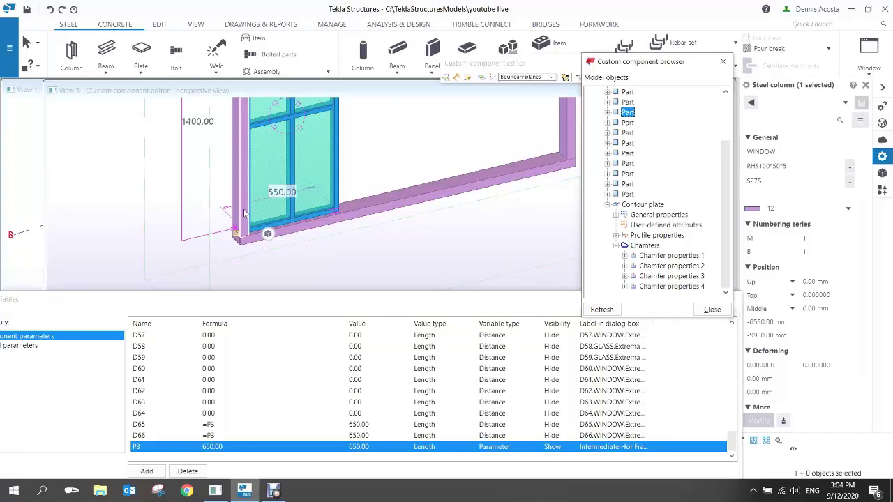
scroll(253, 212, down, 4)
ctrl+middle_drag(253, 212, 255, 227)
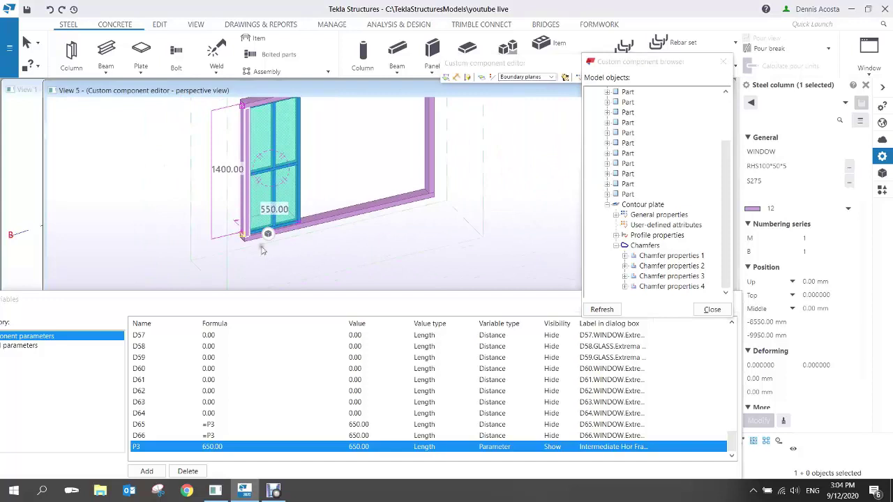
click(353, 235)
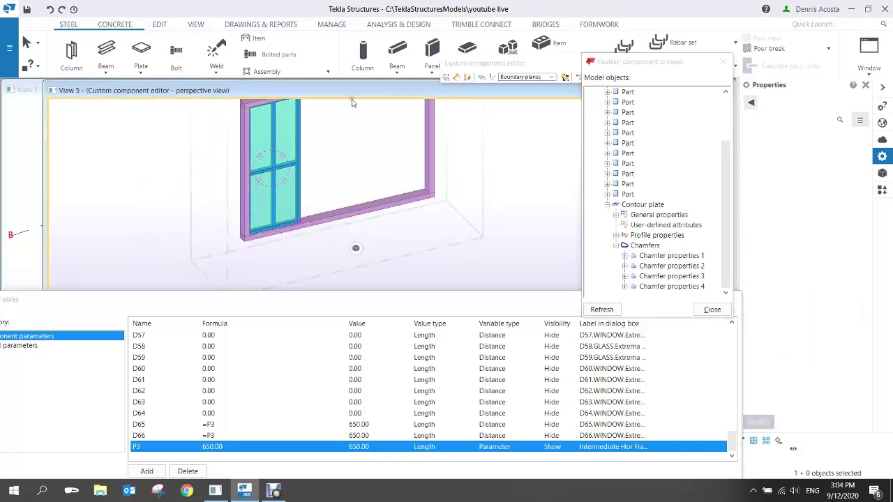
ctrl+middle_drag(330, 209, 390, 217)
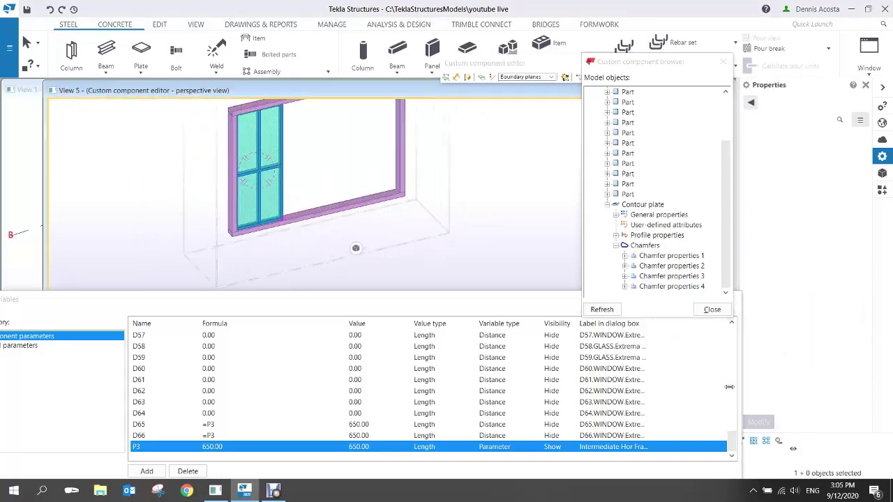
- Add a new parameter P4 to the component variables and change its value type to Profile
click(731, 442)
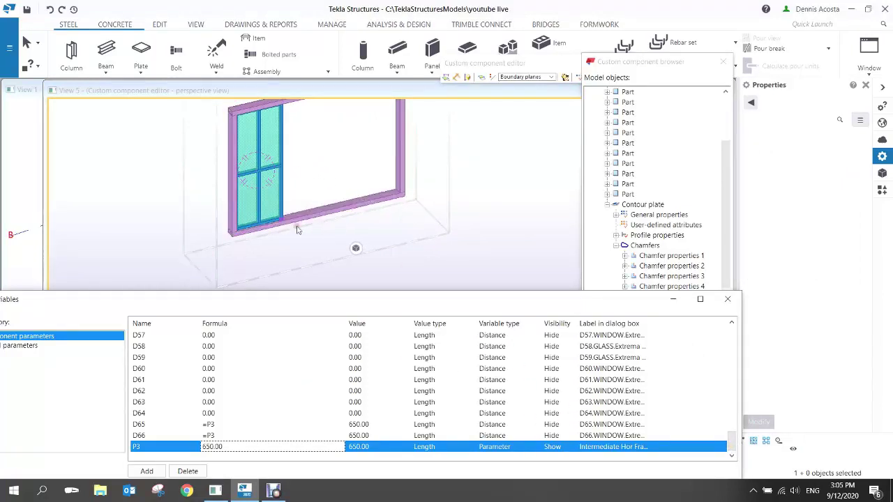
click(148, 473)
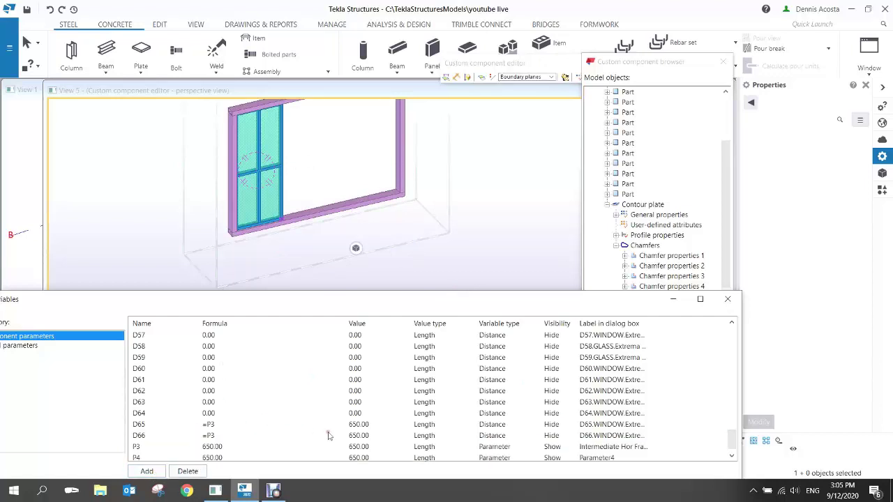
scroll(434, 444, down, 1)
click(433, 447)
click(433, 447)
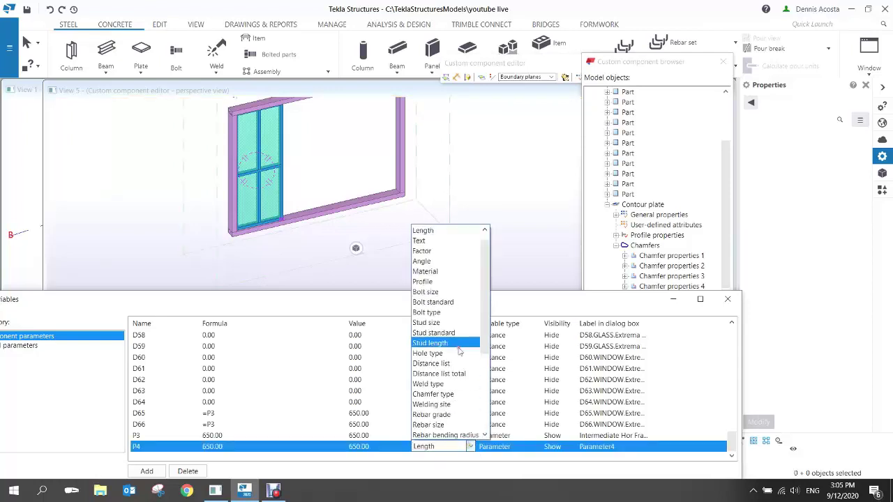
click(434, 282)
- Copy the profile RHS100*50*5 from the outer frame's bottom member into the formula of parameter P4
click(320, 218)
click(794, 166)
key(ctrl+c)
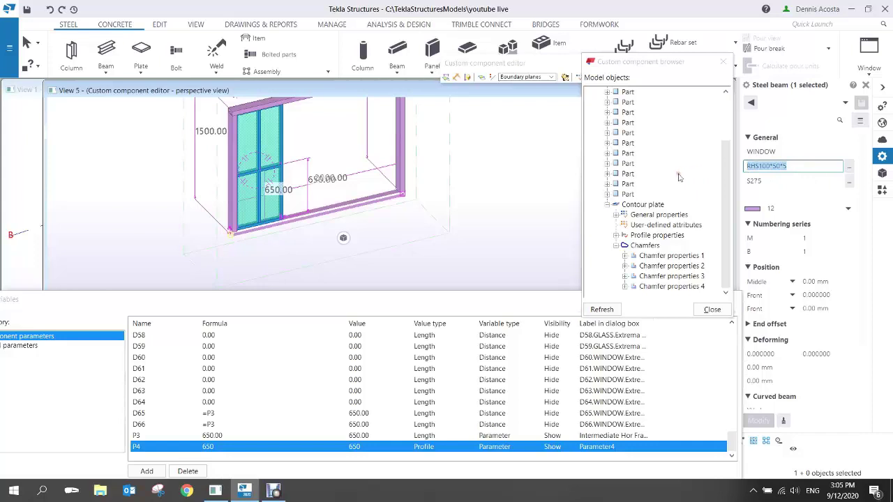
click(211, 447)
key(ctrl+v)
key(Return)
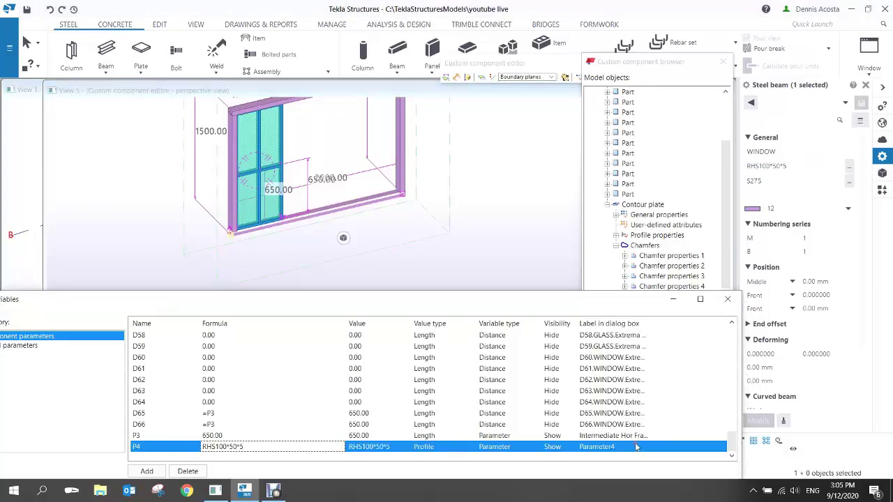
- Label parameter P4 "Mainframe Profile"
click(608, 447)
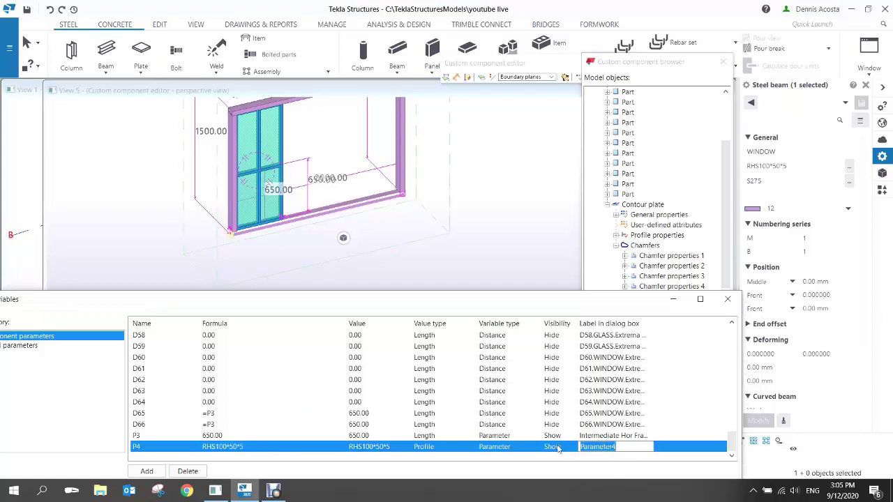
text(W)
key(Return)
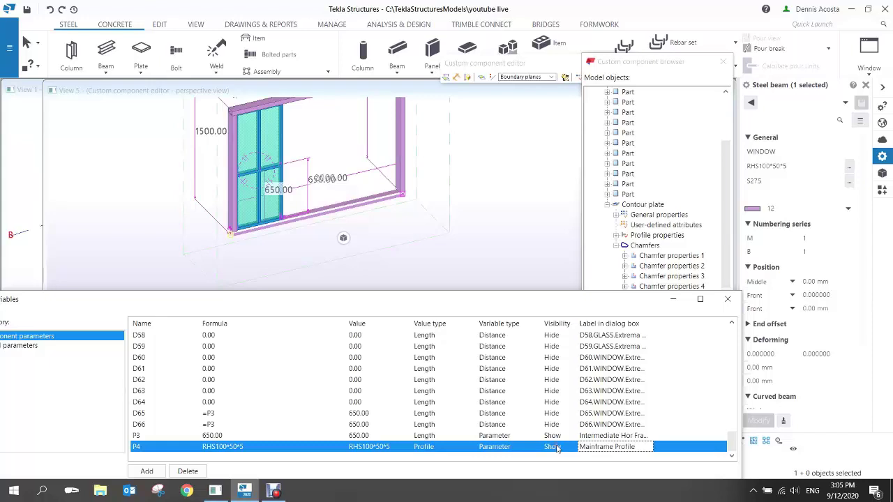
double_click(148, 448)
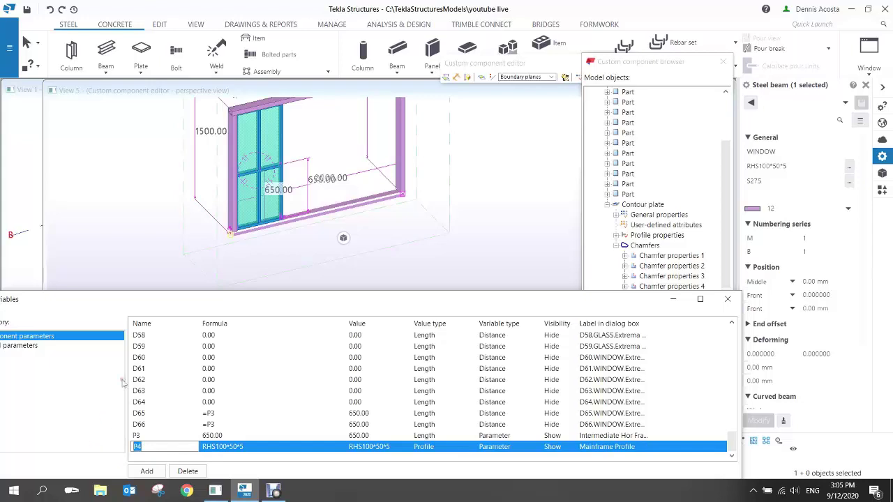
- Refresh the model objects in the custom component browser and locate the outer frame's bottom member there
middle_drag(336, 156, 323, 197)
scroll(323, 202, down, 2)
drag(649, 63, 716, 57)
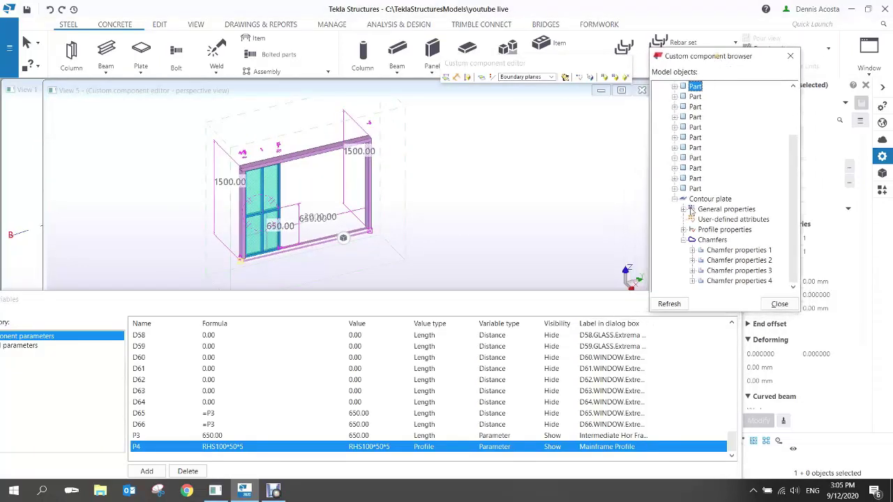
click(681, 305)
click(321, 241)
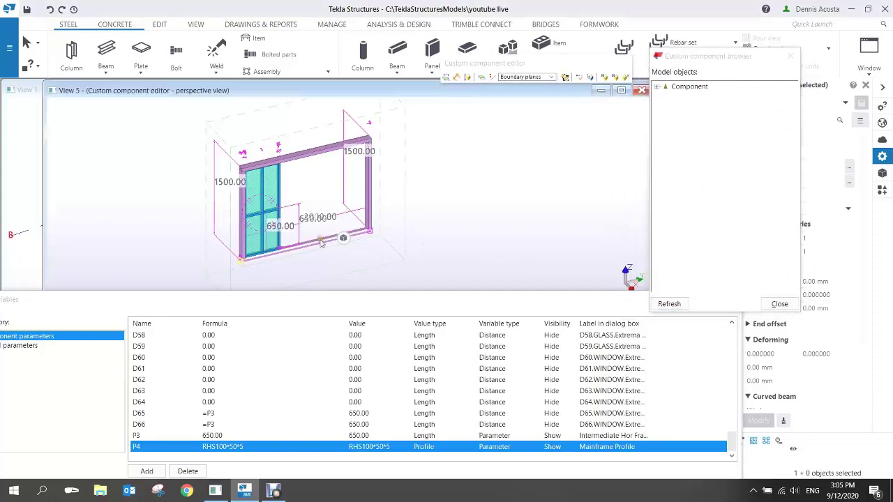
click(318, 243)
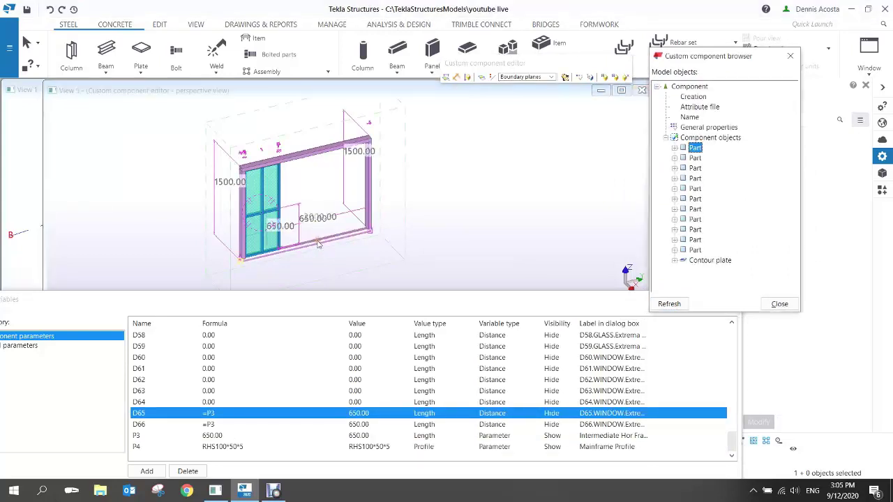
- Link the Profile property of the outer frame's bottom member to parameter P4 with an equation
double_click(682, 150)
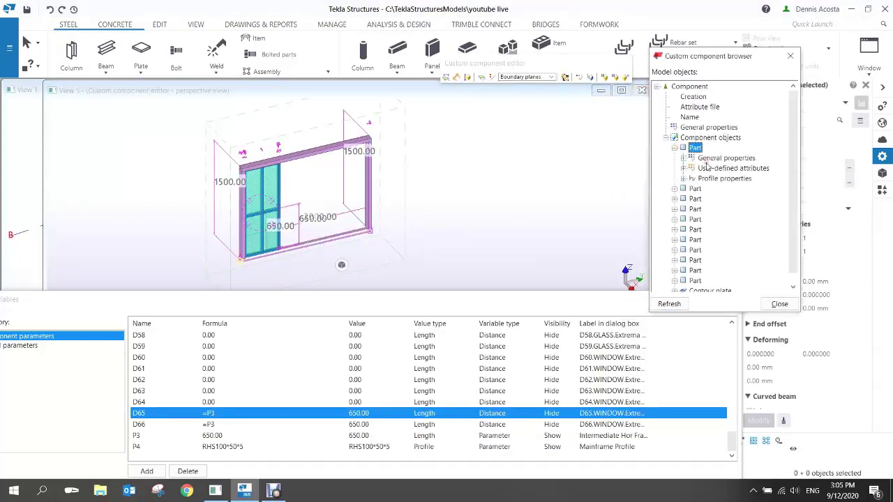
click(684, 158)
click(717, 128)
right_click(738, 130)
click(761, 135)
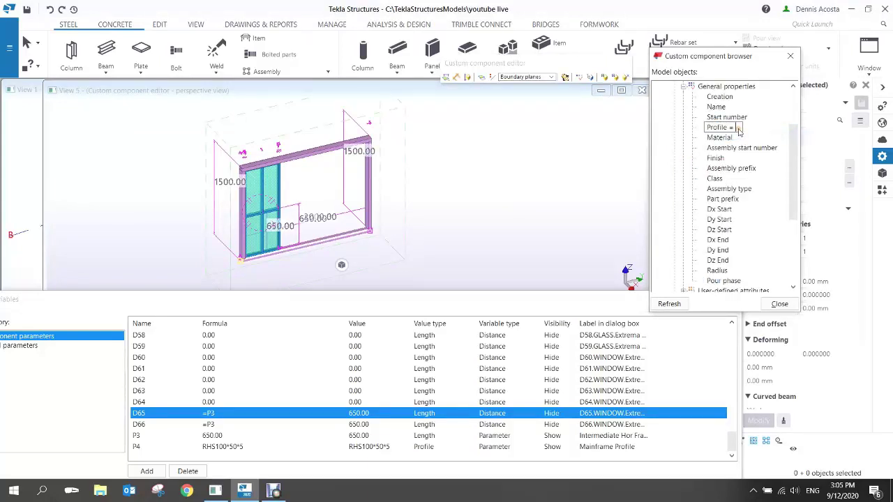
text(P4)
key(Return)
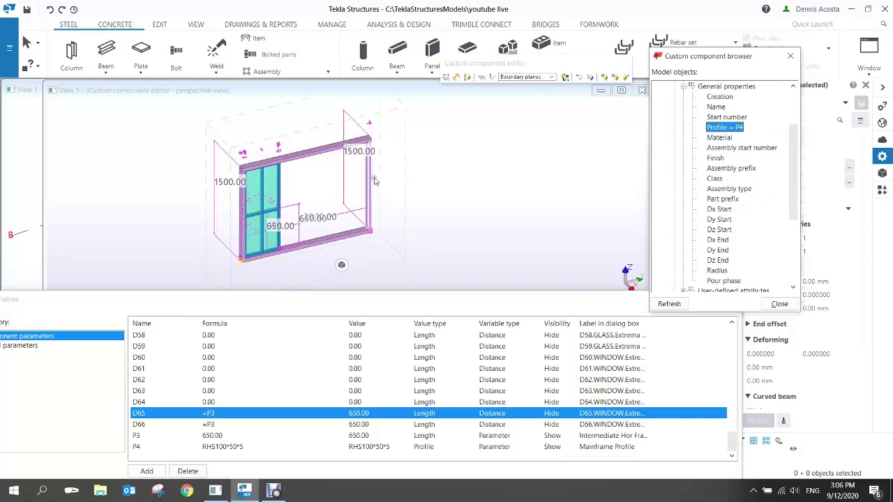
- Link the Profile property of the outer frame's right column to parameter P4 with an equation
click(674, 281)
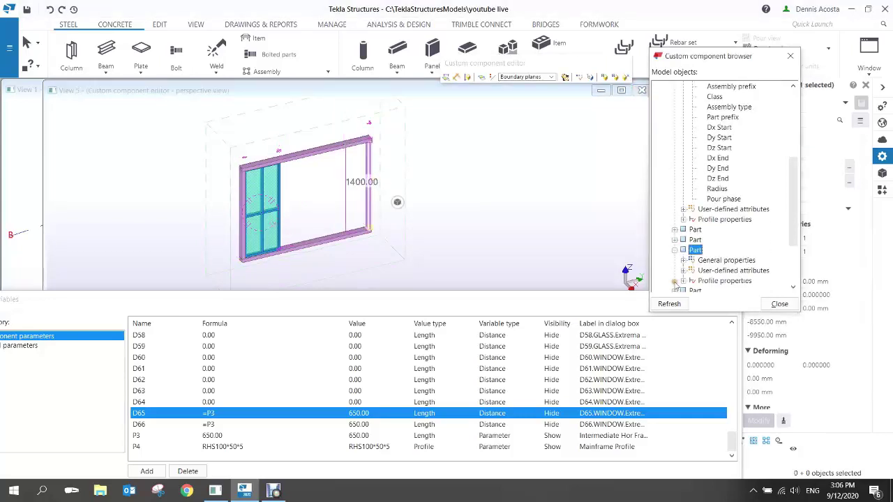
click(684, 259)
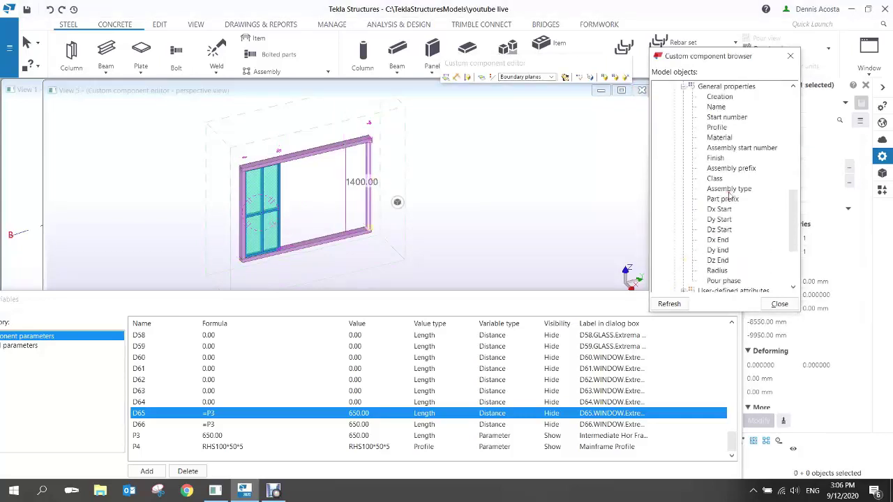
click(726, 137)
click(724, 128)
right_click(726, 128)
click(743, 131)
key(Return)
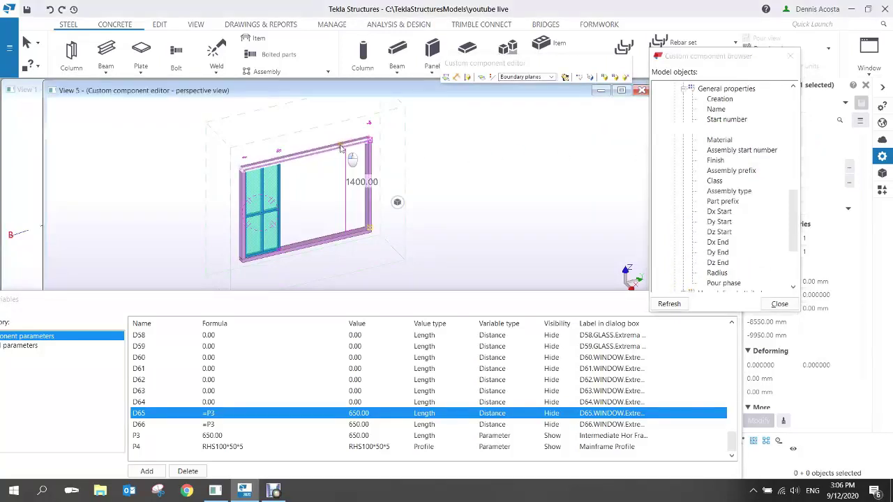
- Link the Profile property of the outer frame's top member to parameter P4 with an equation
click(675, 87)
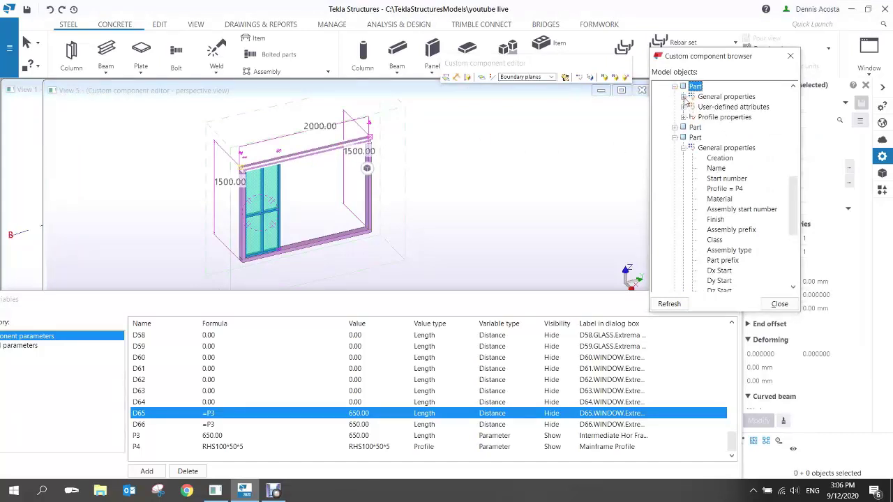
click(685, 97)
click(719, 128)
right_click(726, 127)
click(739, 132)
text(P4)
key(Return)
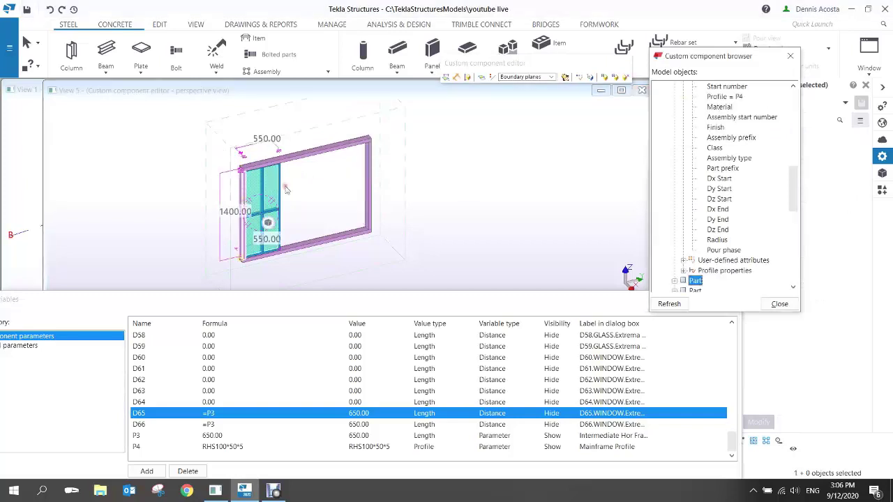
- Link the Profile property of the outer frame's left column to parameter P4 with an equation
scroll(680, 281, down, 1)
click(674, 250)
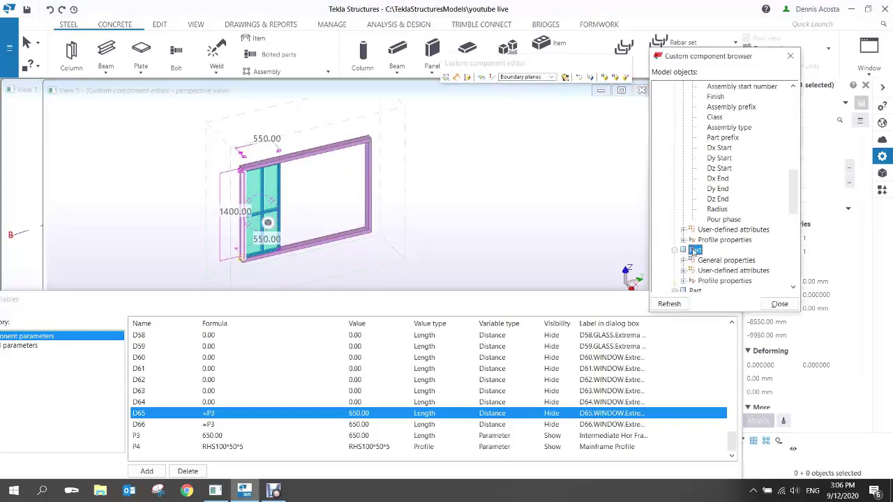
click(683, 260)
right_click(717, 128)
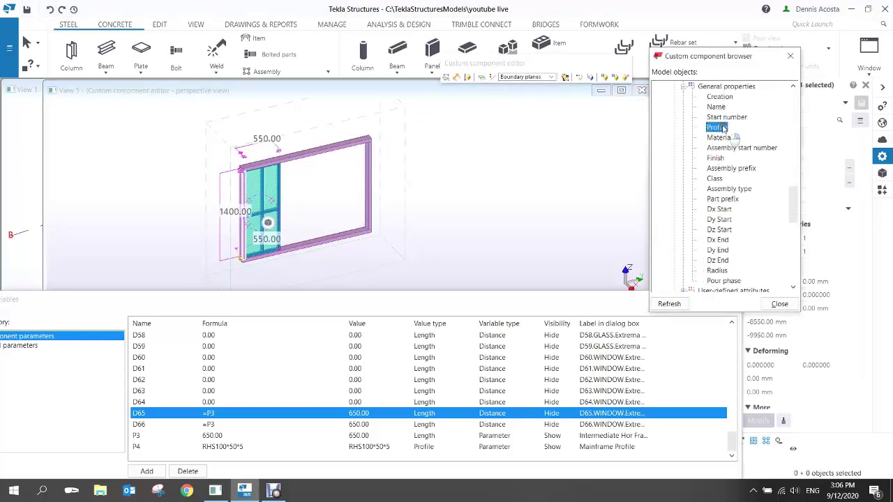
click(744, 133)
text(P4)
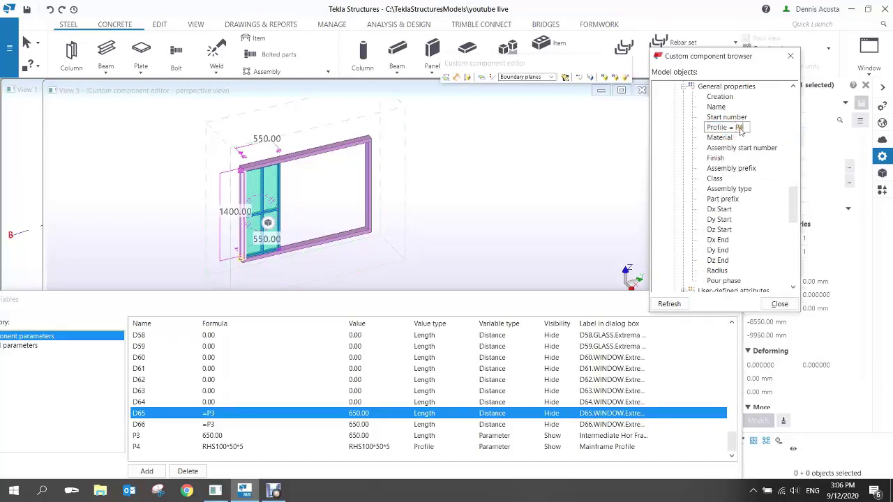
key(Return)
click(544, 190)
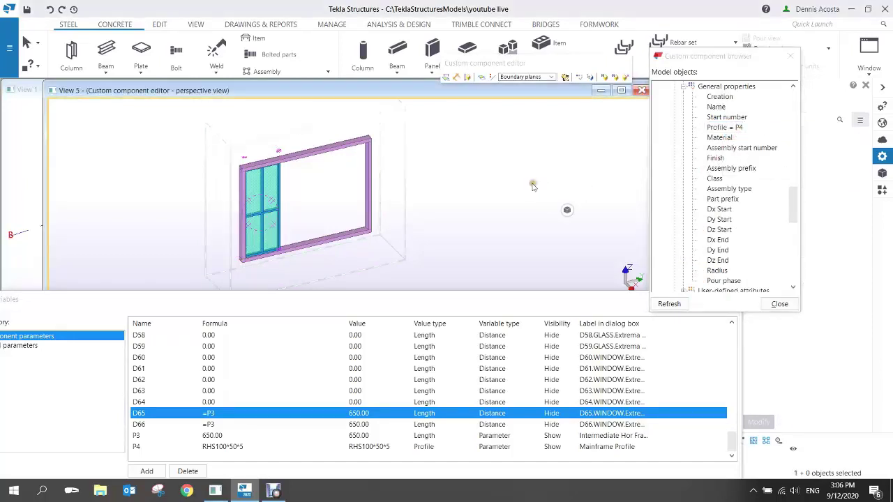
- Add another profile parameter after P4 and set its formula to RHS50*25*3, copied from the inner window frame's right column
click(212, 447)
click(147, 471)
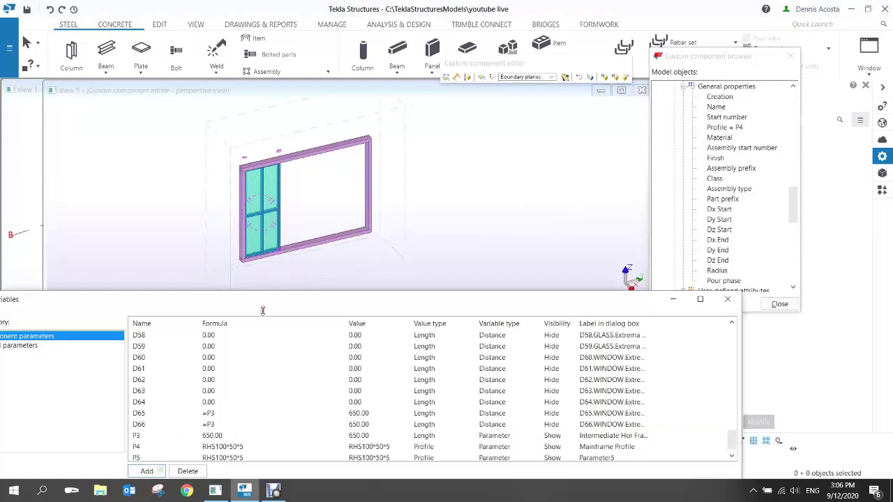
click(284, 205)
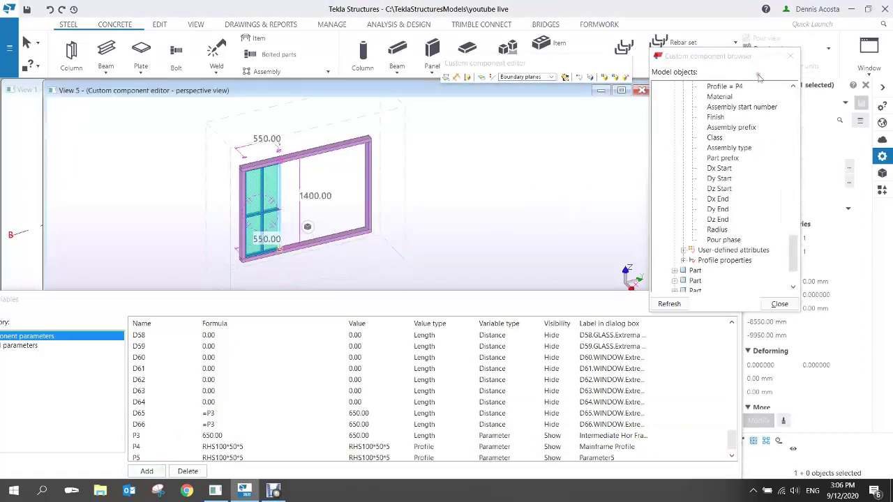
drag(744, 59, 690, 59)
click(793, 166)
key(ctrl+c)
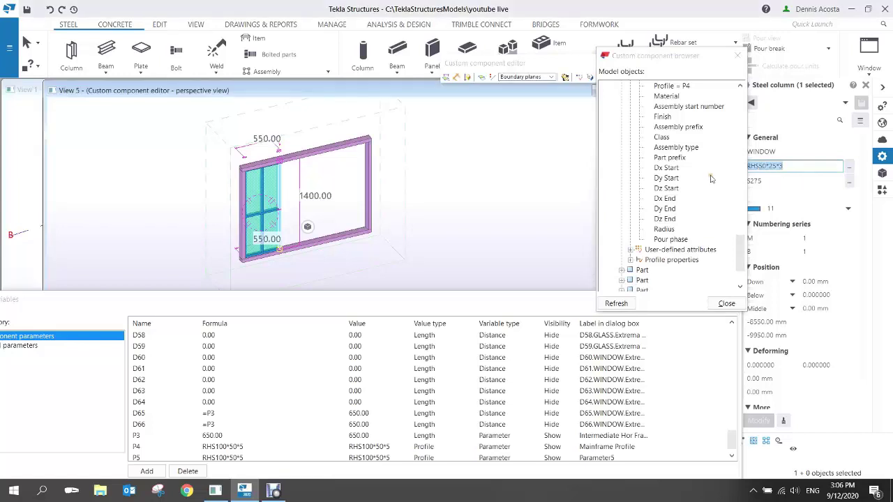
click(241, 458)
key(ctrl+a)
key(ctrl+v)
- Label parameter P5 "Window Frame Profile"
click(610, 450)
drag(622, 450, 538, 449)
text(W)
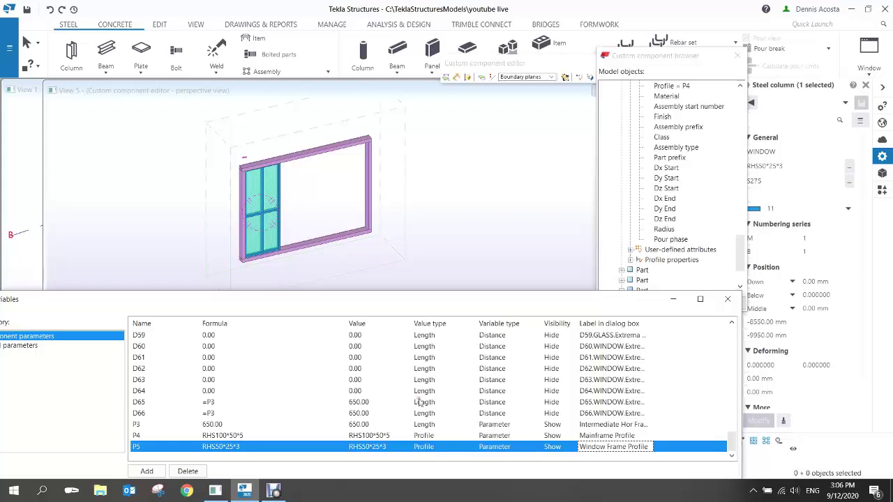
click(137, 447)
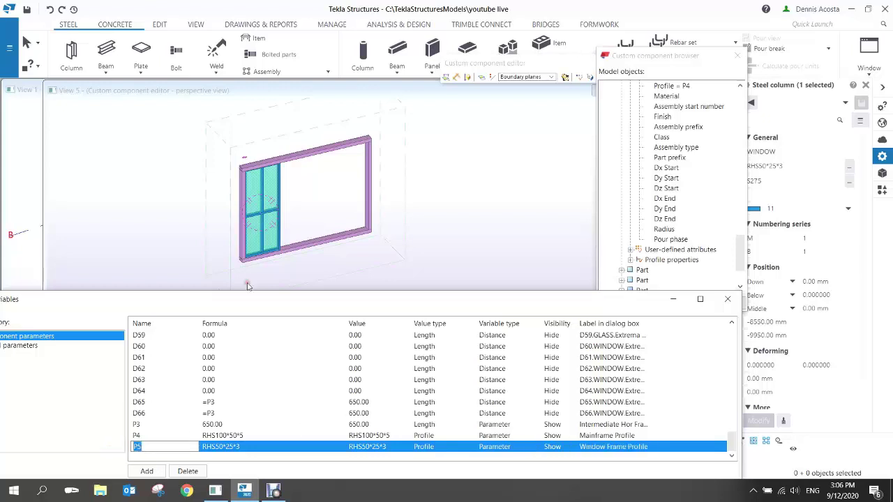
- Refresh the model objects in the custom component browser and locate the inner window frame's top member there
drag(667, 57, 681, 43)
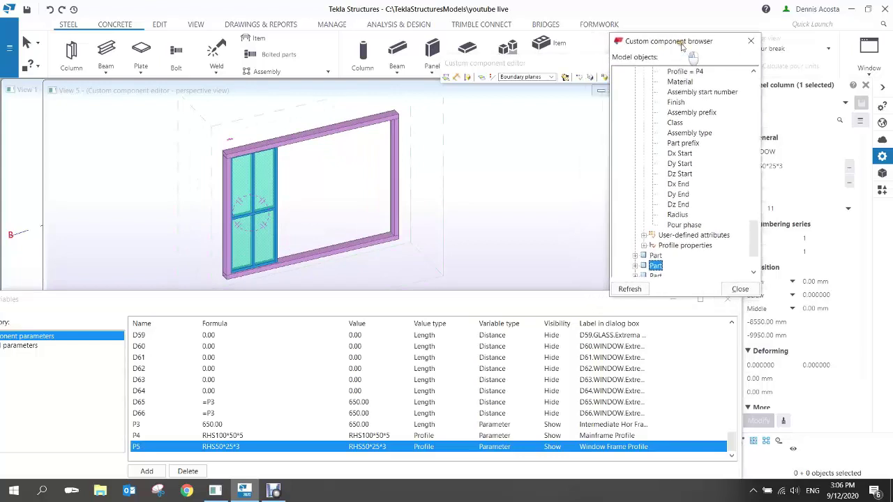
click(630, 289)
scroll(287, 162, up, 4)
ctrl+middle_drag(299, 203, 267, 141)
middle_drag(267, 141, 347, 183)
scroll(347, 164, up, 2)
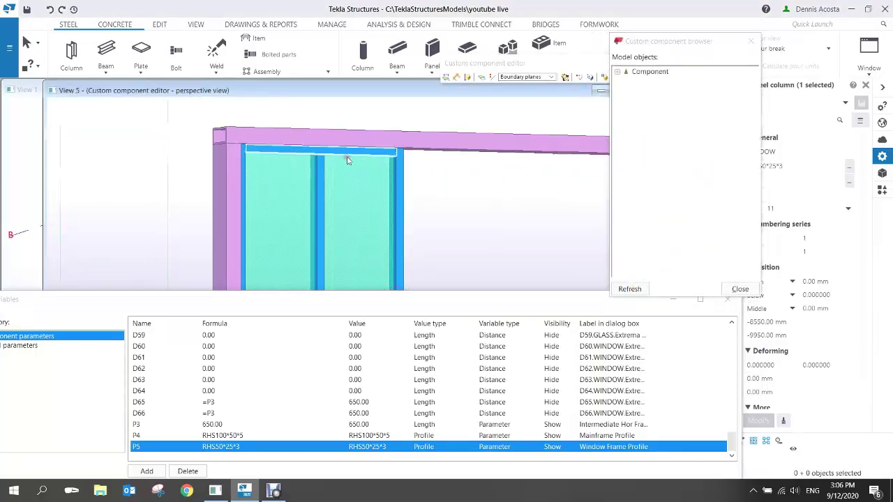
click(348, 160)
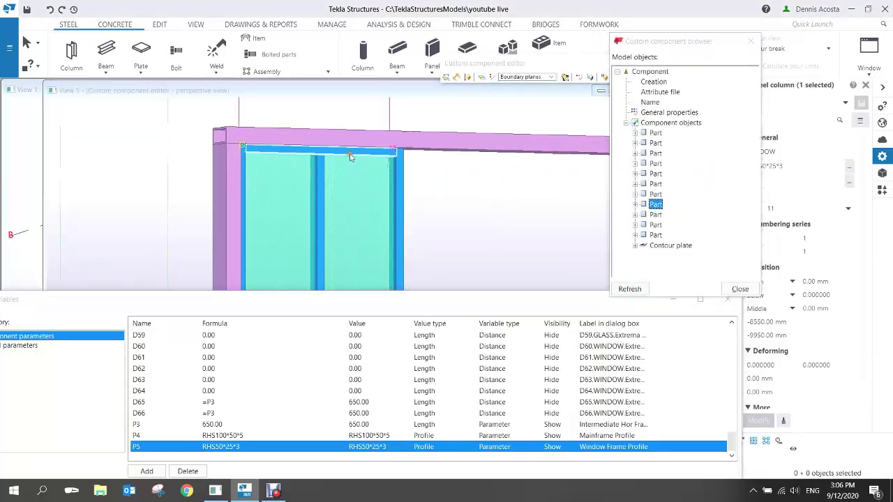
- Link the Profile property of the inner window frame's top member to parameter P5 with an equation
click(635, 205)
click(642, 214)
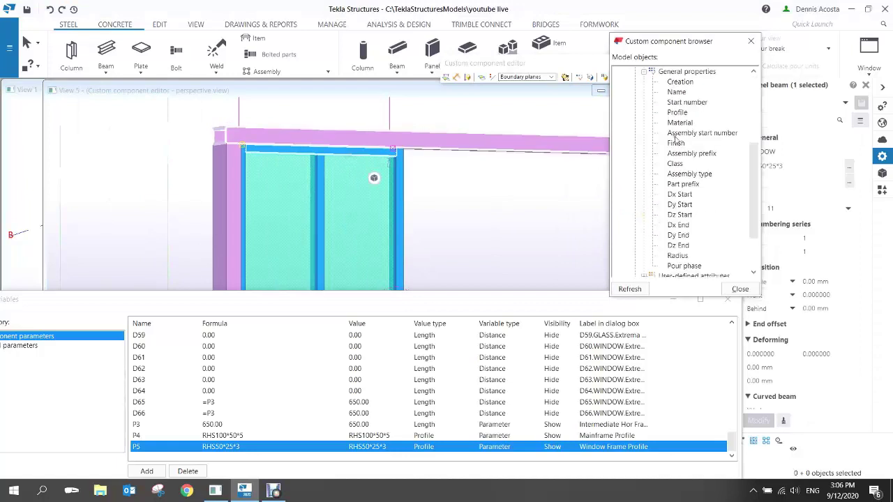
click(680, 113)
right_click(683, 113)
click(702, 117)
text(P5)
- Link the Profile property of the inner window frame's right column to parameter P5 with an equation
click(393, 163)
click(635, 71)
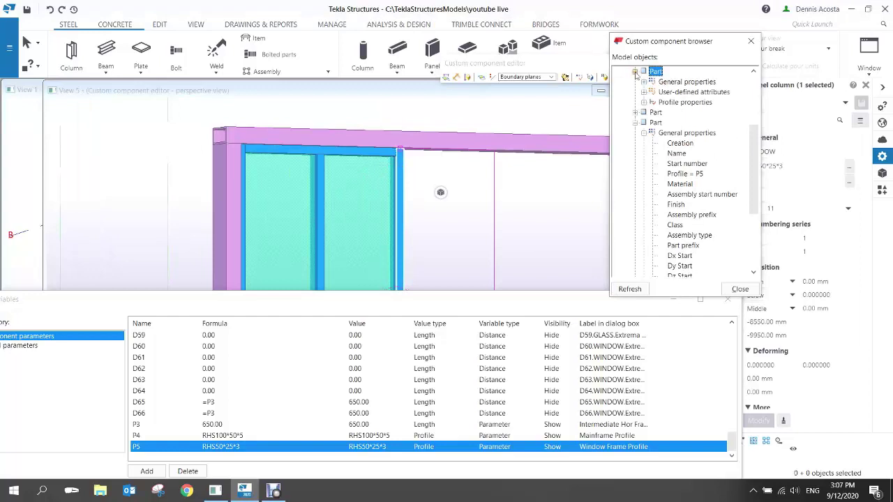
click(644, 82)
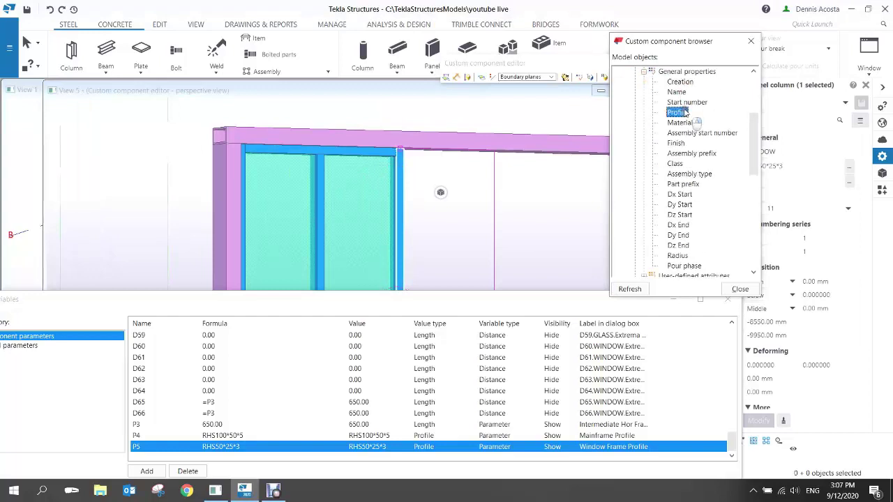
right_click(675, 113)
click(713, 117)
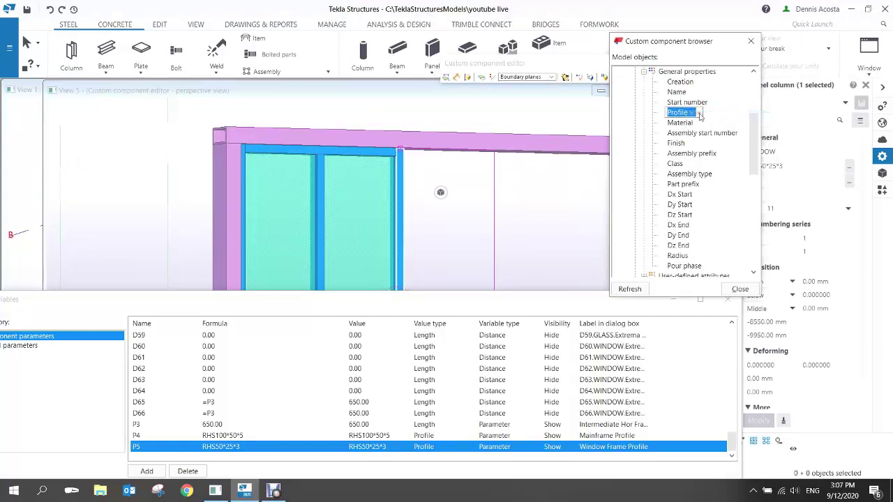
key(Return)
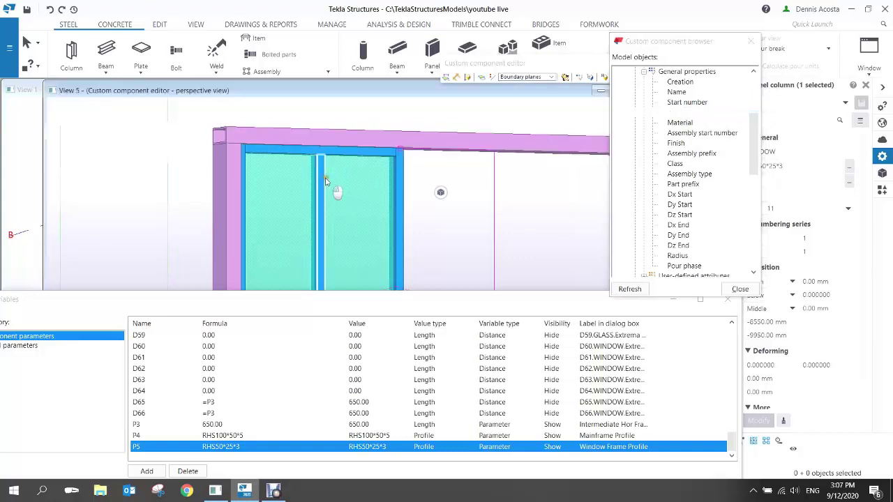
- Link the Profile property of the upper vertical glazing bar between the panes to parameter P5 with an equation
click(636, 266)
click(644, 245)
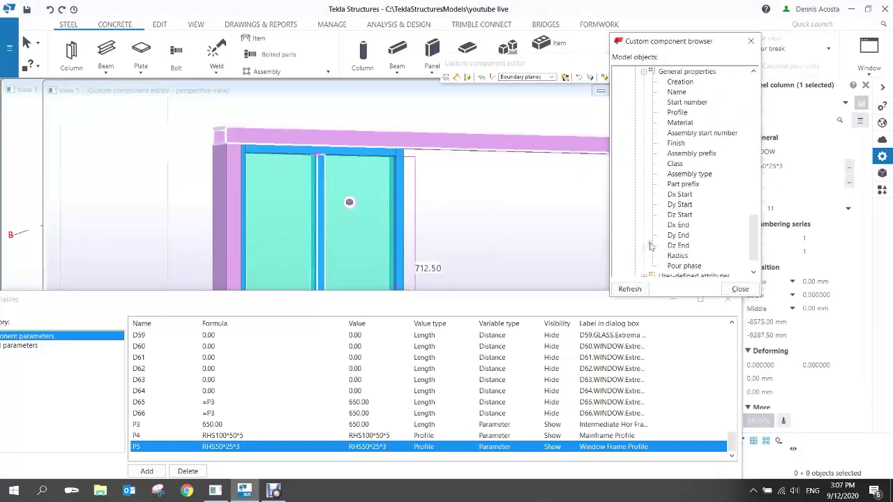
click(677, 113)
right_click(684, 115)
click(701, 118)
text(P5)
key(Return)
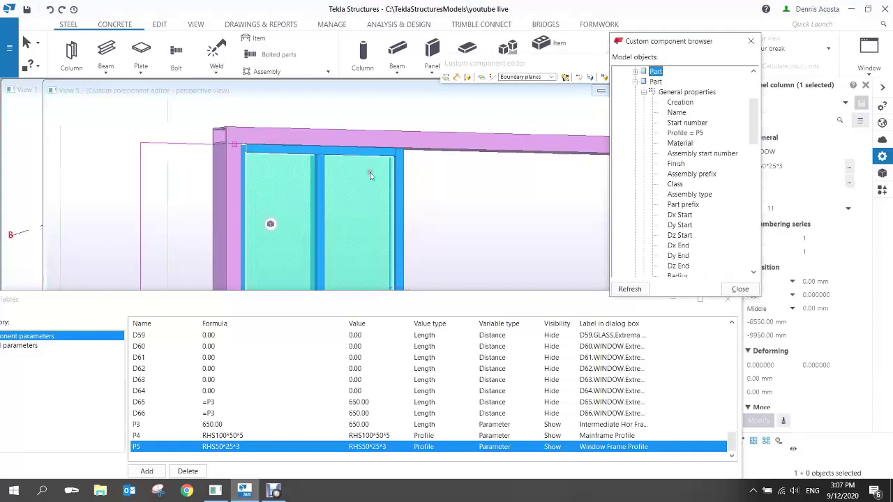
- Add an equation to the Profile property of the inner window frame's left column
click(636, 72)
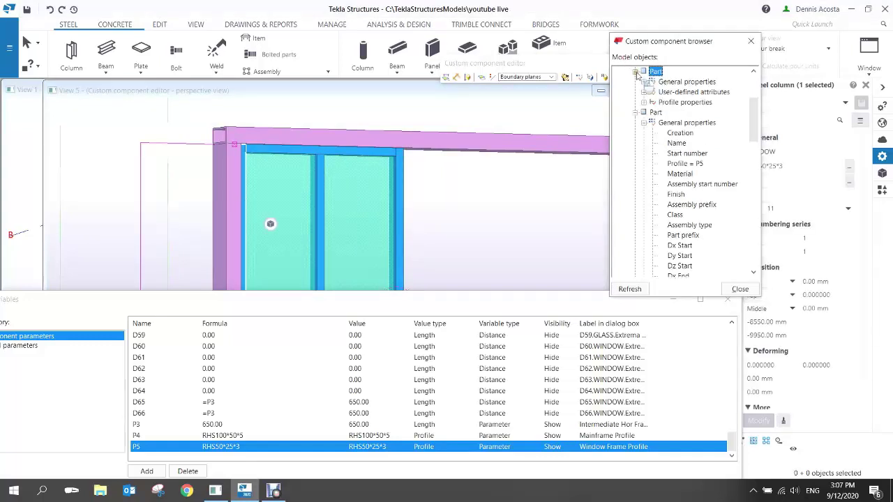
click(644, 82)
click(676, 112)
right_click(697, 116)
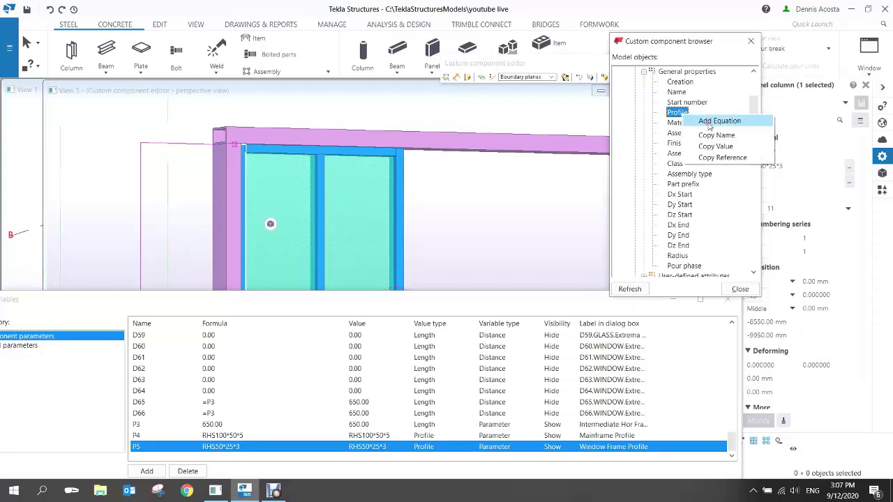
click(713, 122)
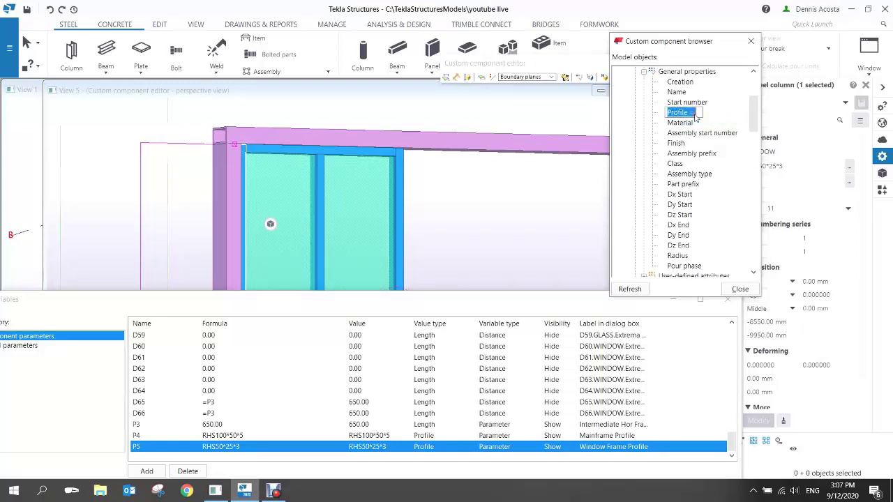
- Link the profile of the intermediate horizontal window-frame beam to parameter P5
click(541, 195)
middle_drag(415, 231, 419, 143)
middle_drag(395, 216, 400, 145)
scroll(402, 157, down, 2)
scroll(395, 210, up, 1)
middle_drag(395, 209, 394, 157)
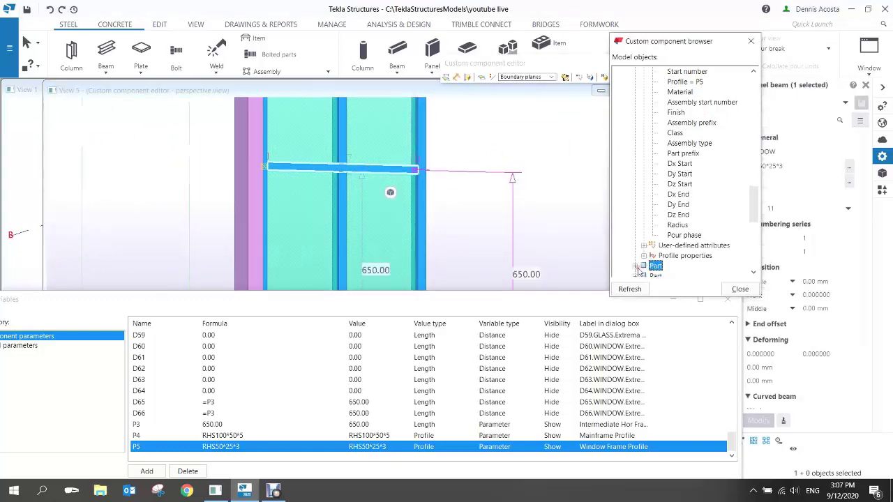
click(638, 268)
click(644, 246)
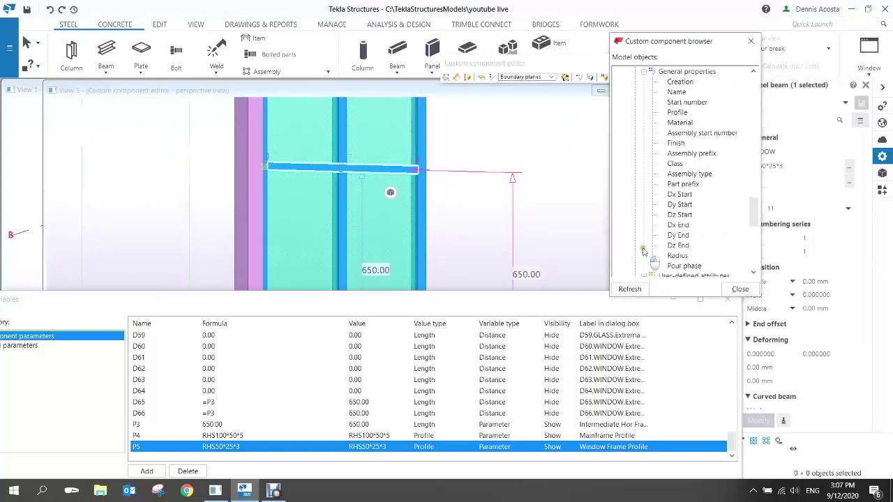
click(678, 113)
right_click(678, 115)
click(698, 119)
text(P5)
key(Return)
- Link the profile of the lower middle vertical window-frame column to parameter P5
click(340, 196)
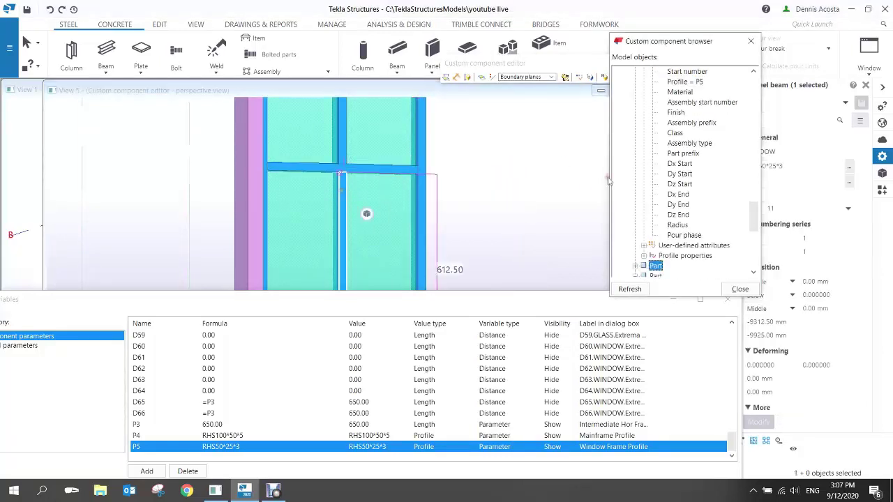
click(636, 268)
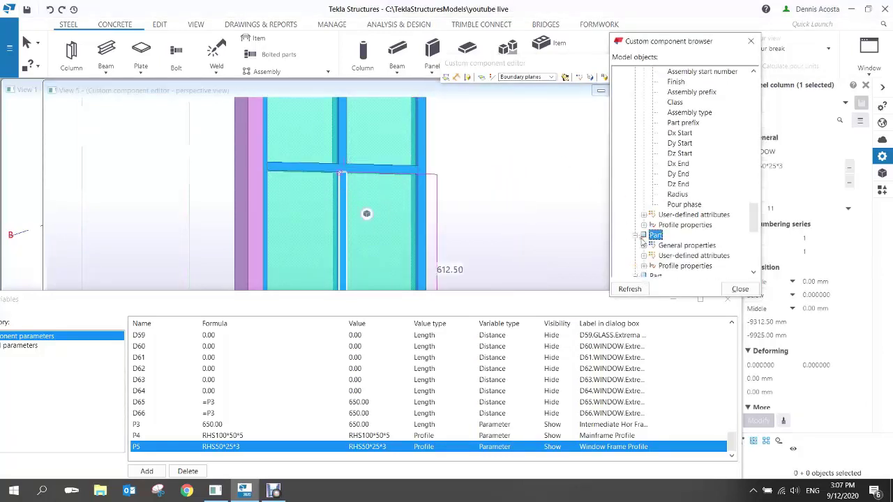
click(644, 245)
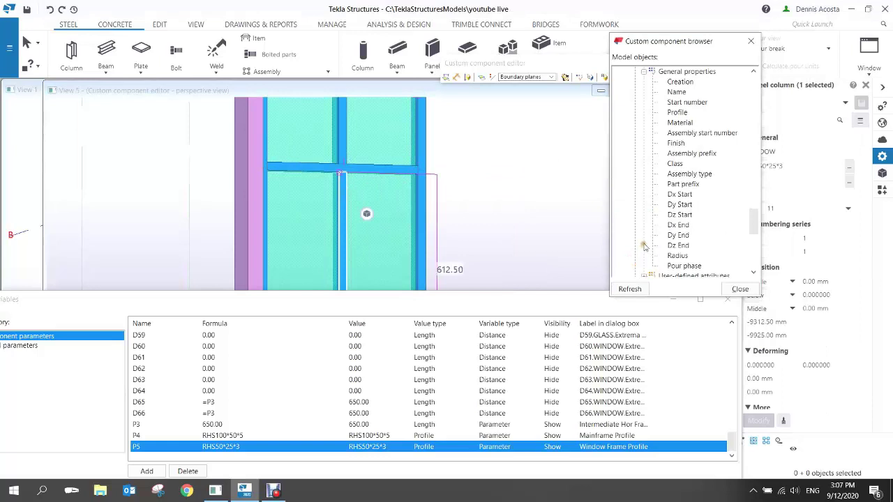
click(682, 113)
right_click(682, 113)
click(695, 119)
text(P5)
scroll(371, 212, down, 2)
click(369, 214)
click(432, 175)
- Link the profile of the bottom horizontal window-frame beam to parameter P5
middle_drag(339, 247, 331, 157)
scroll(365, 215, up, 2)
click(365, 216)
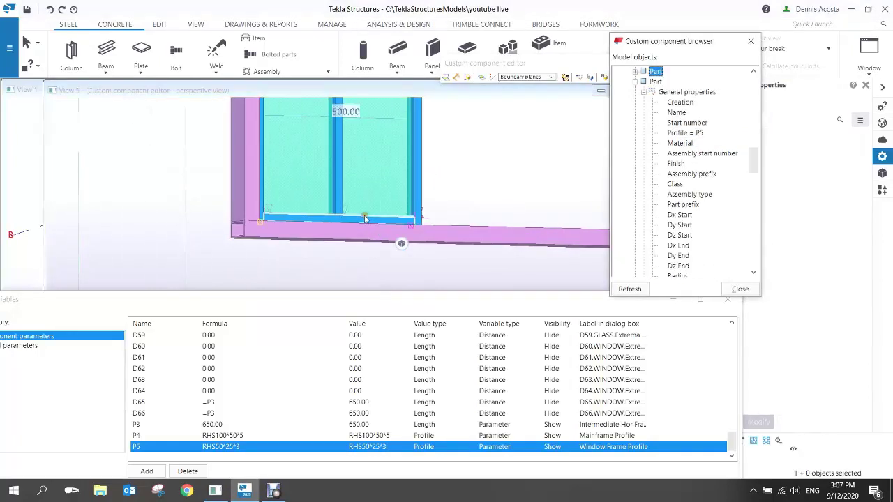
click(635, 71)
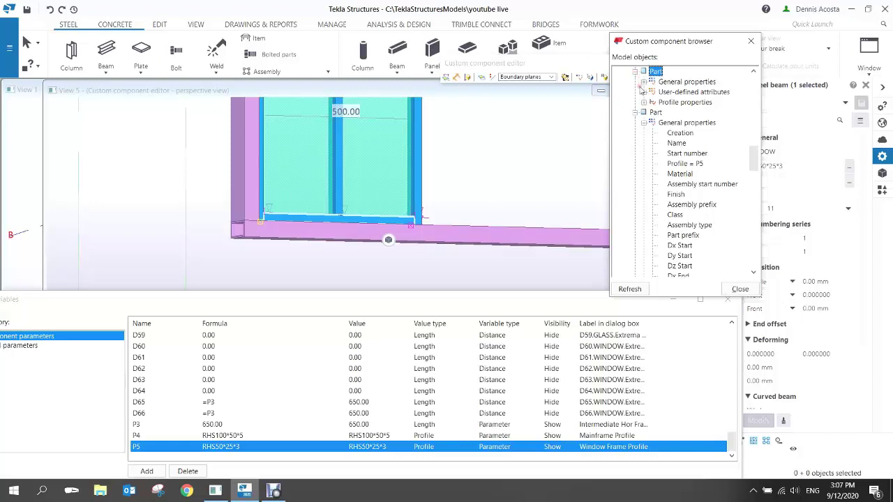
click(644, 81)
click(678, 112)
right_click(681, 113)
click(702, 120)
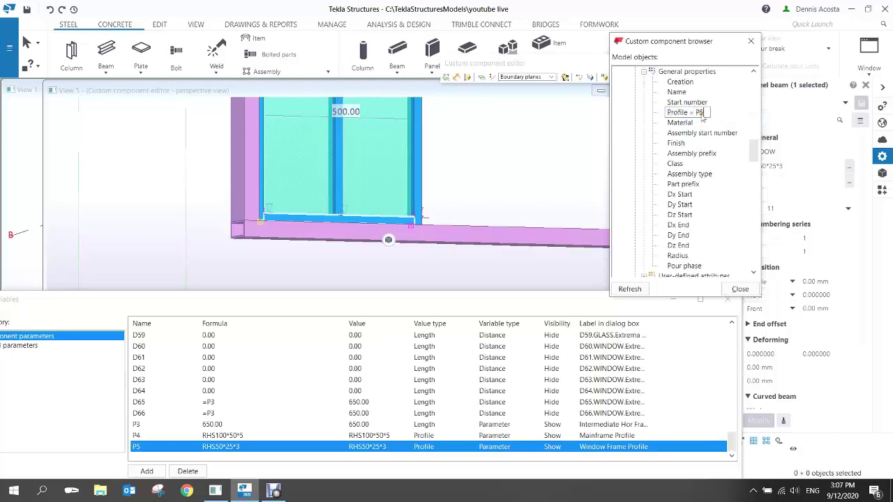
click(540, 163)
- Examine the whole window assembly from an angled view to check the main frame and window-frame members
scroll(457, 189, down, 2)
scroll(429, 231, down, 6)
scroll(400, 193, up, 8)
scroll(400, 194, up, 3)
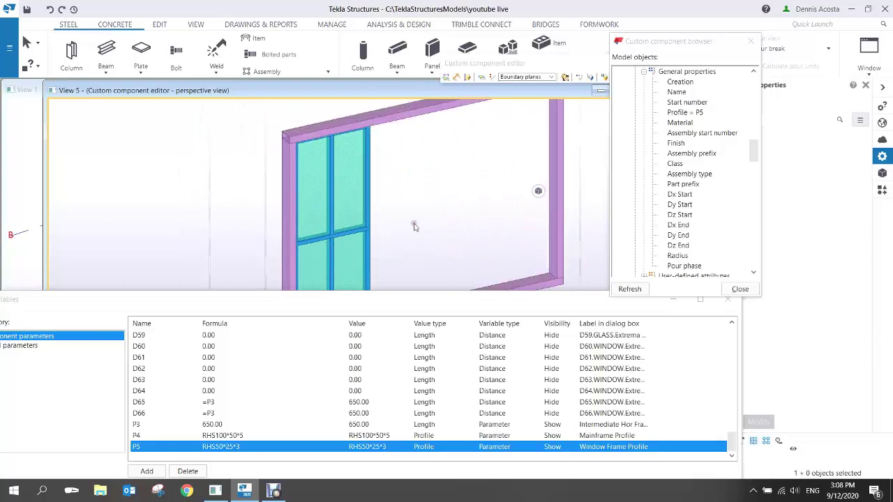
middle_drag(420, 228, 402, 194)
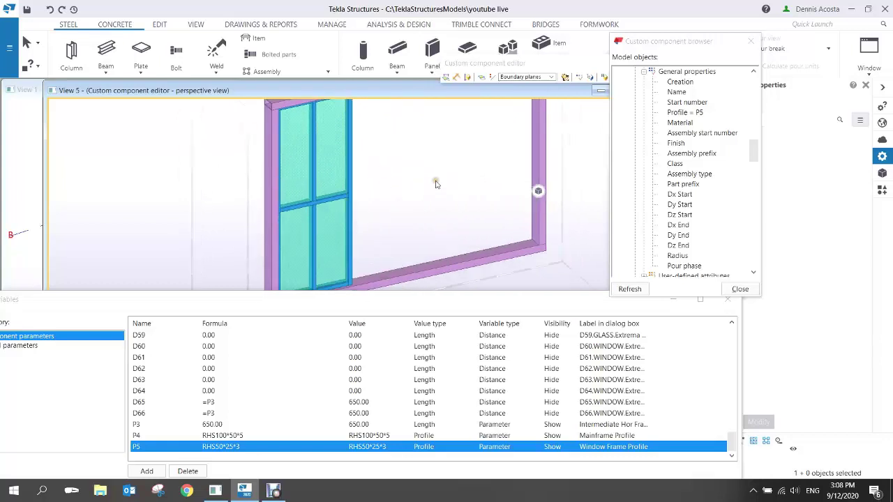
scroll(435, 184, down, 2)
ctrl+middle_drag(535, 249, 490, 286)
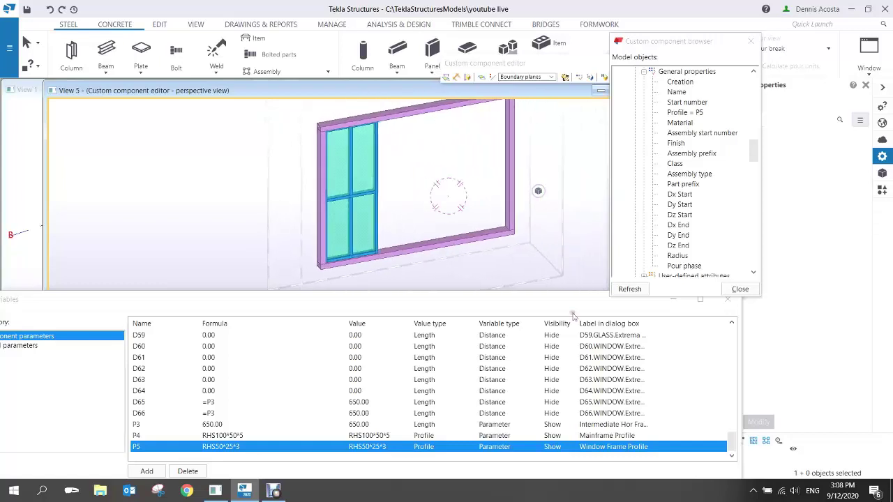
middle_drag(493, 196, 462, 194)
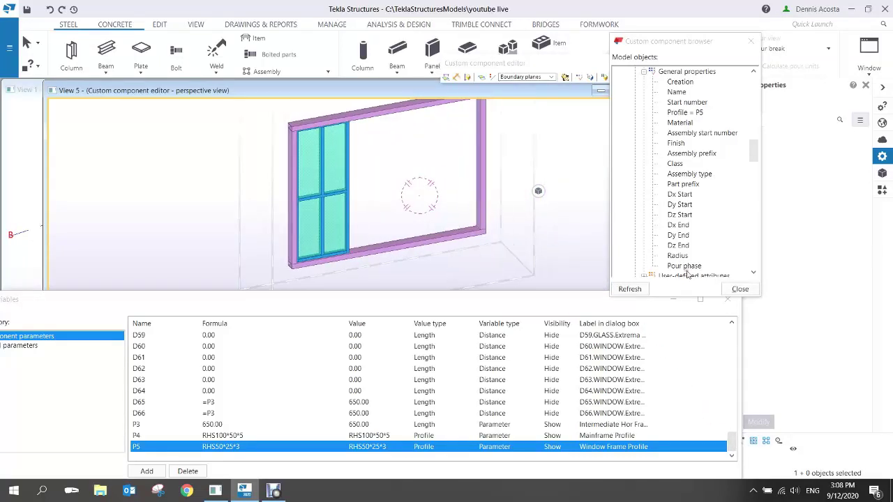
- Refresh the component object tree and copy the reference to the bottom main-frame beam's profile width
click(635, 288)
click(452, 228)
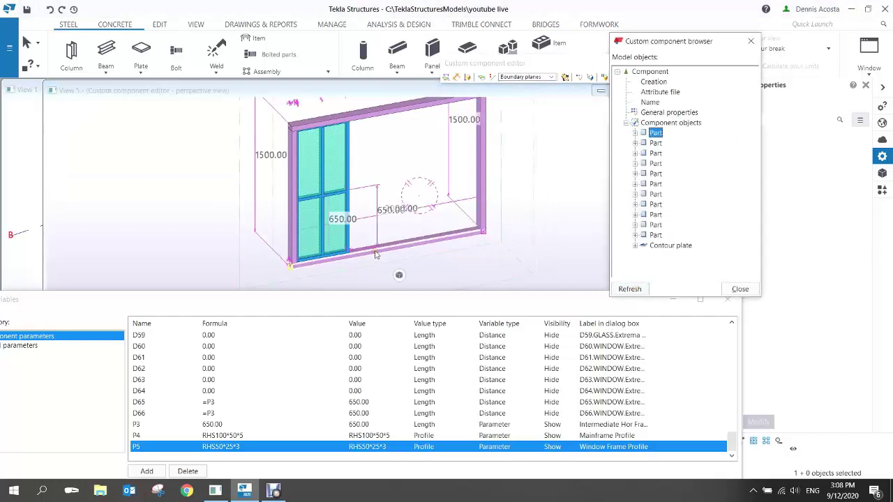
click(636, 133)
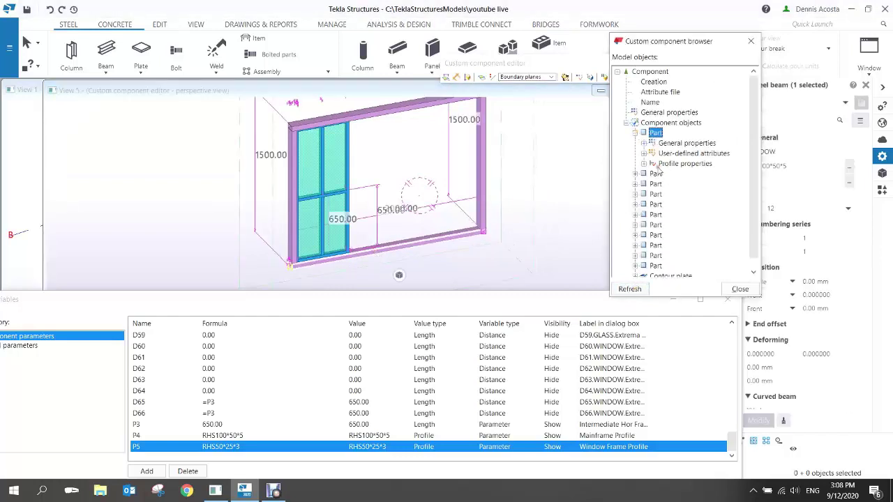
click(644, 163)
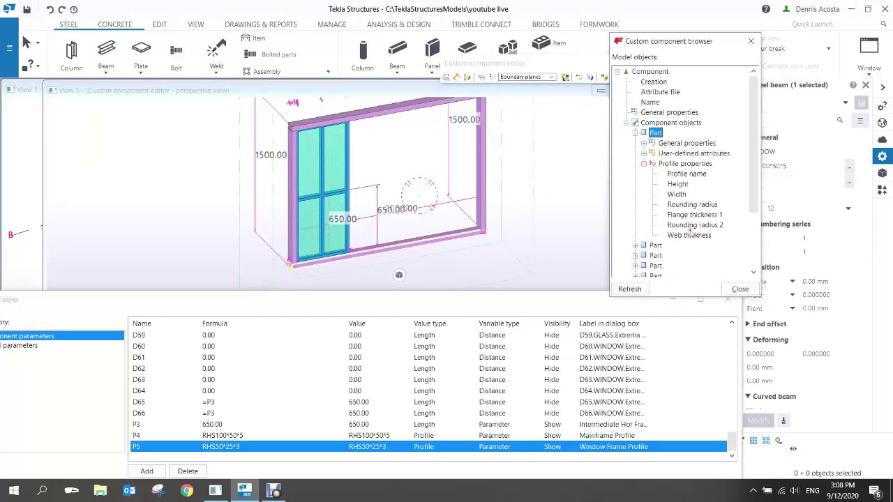
click(681, 195)
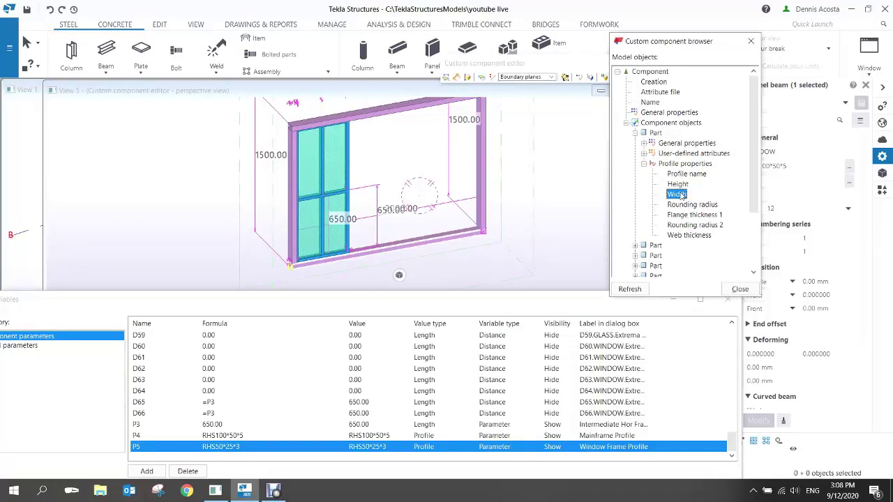
right_click(681, 194)
click(718, 213)
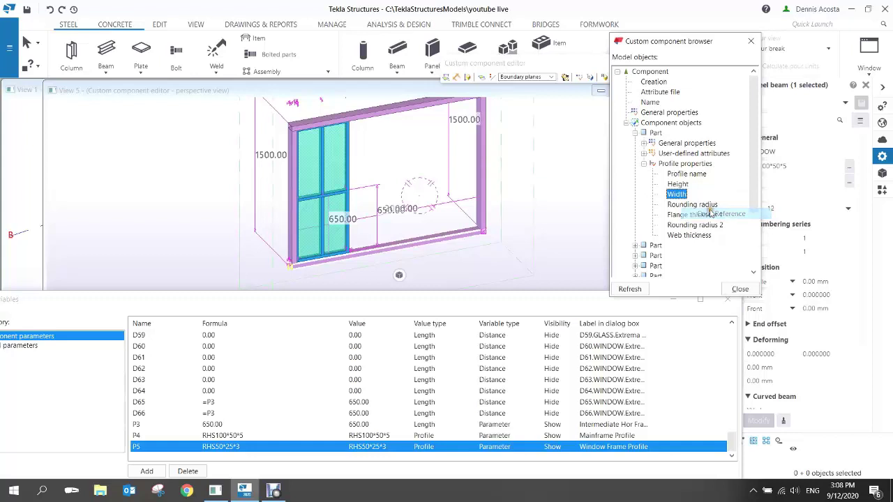
- Add a new length parameter and paste the copied beam-width reference as its formula
click(264, 382)
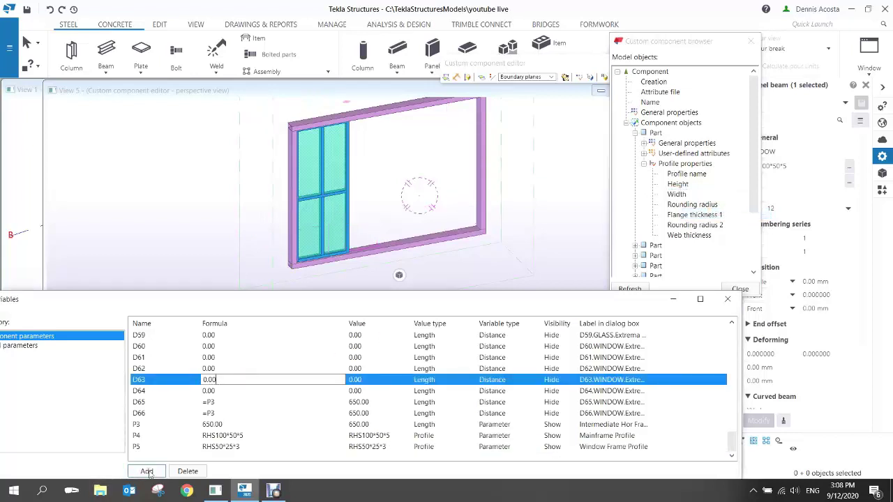
drag(198, 306, 229, 303)
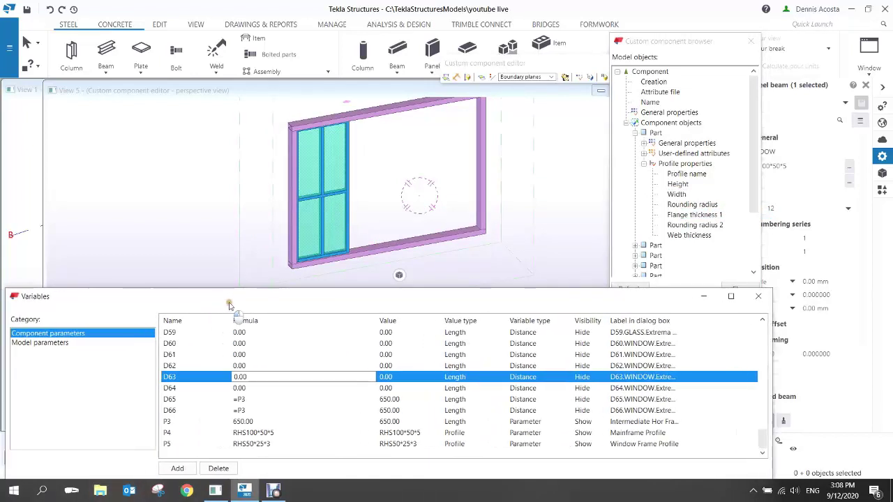
click(179, 468)
click(254, 446)
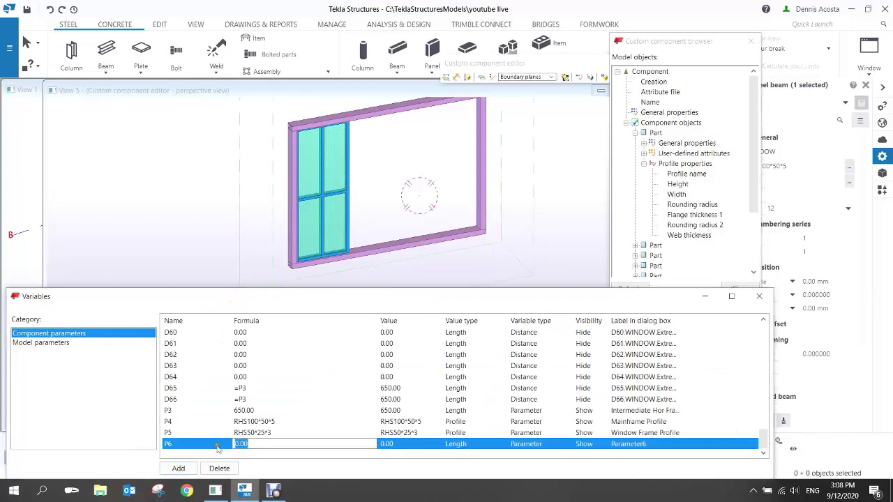
key(ctrl+v)
key(Return)
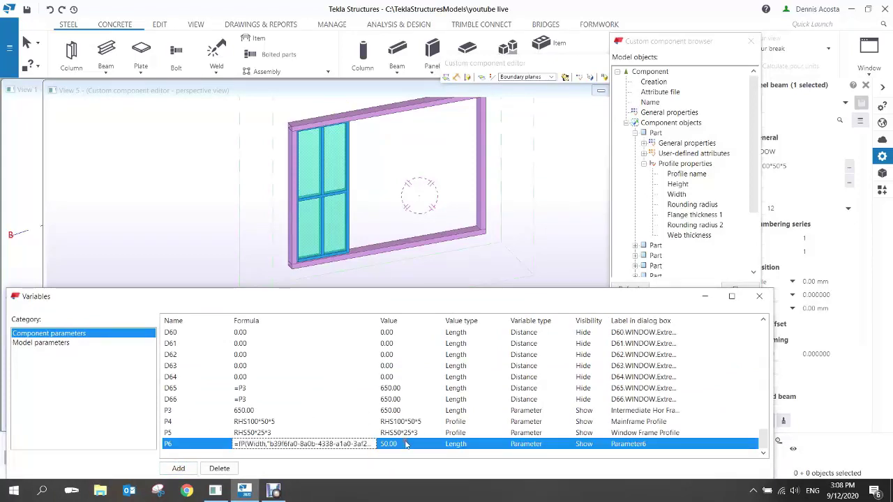
- Set parameter P6's visibility to Hide and label it "Mainframe width"
click(587, 446)
scroll(587, 446, down, 1)
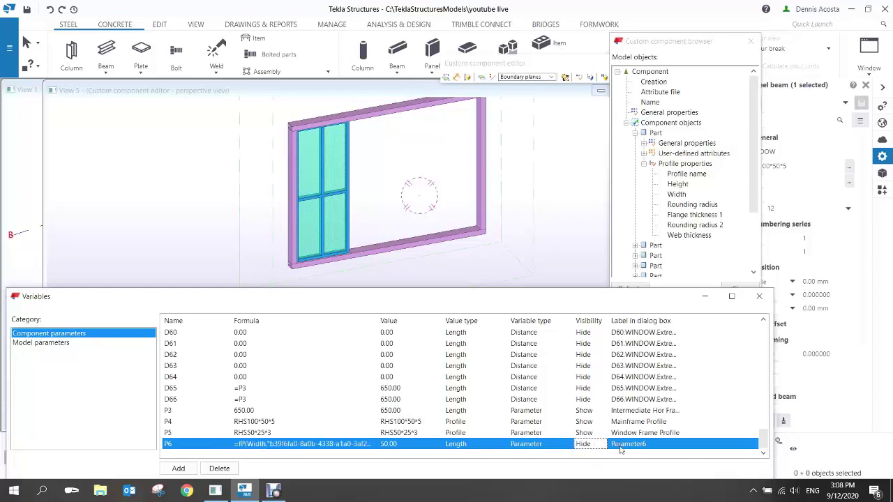
click(626, 444)
drag(648, 445, 577, 444)
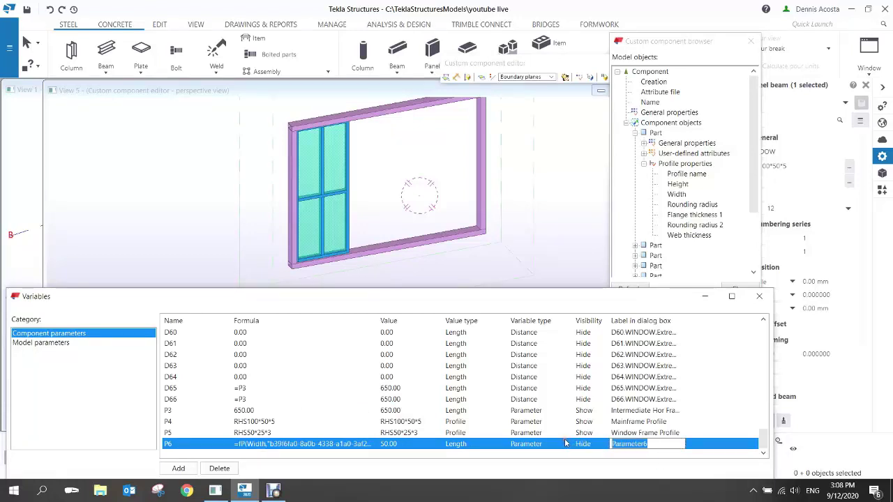
text(Mainf)
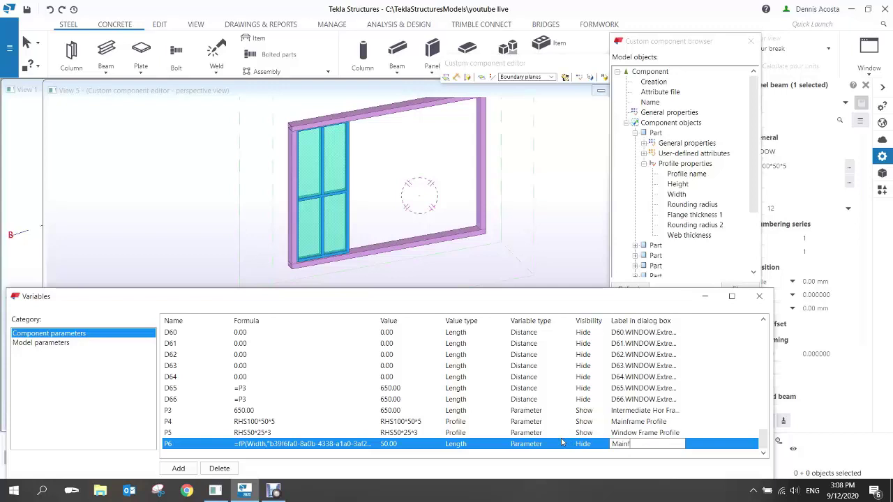
text(rame width)
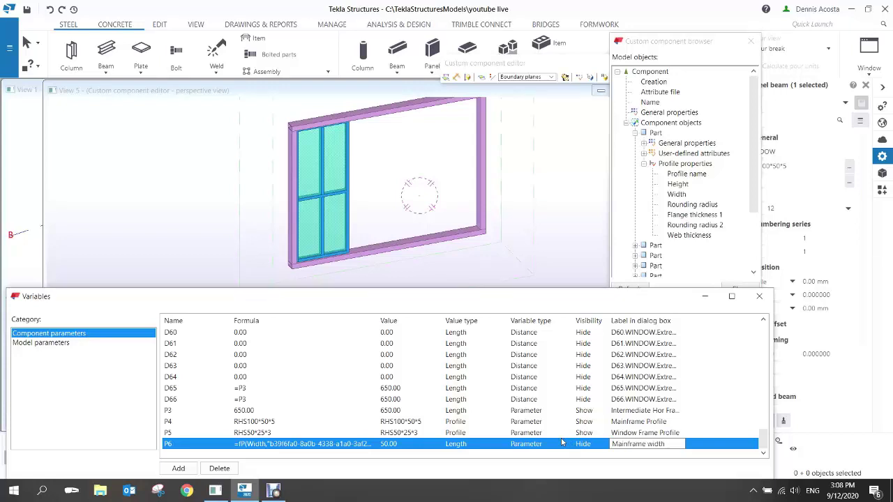
key(Return)
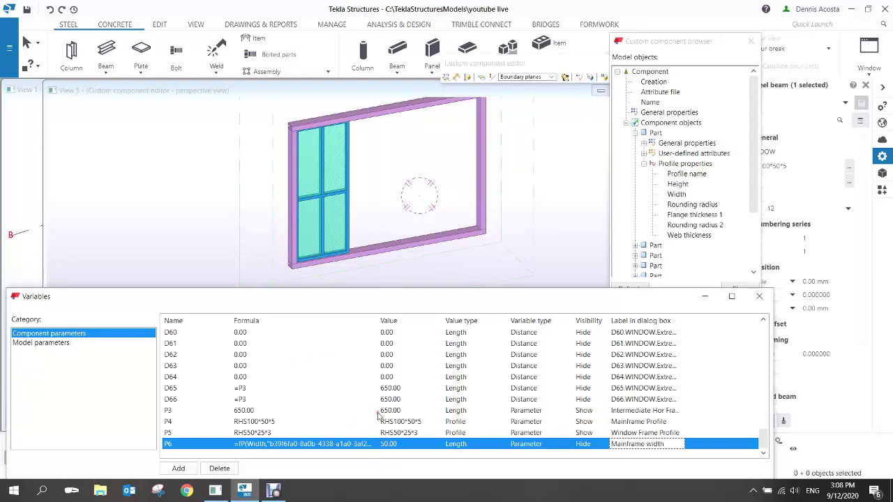
- Create a reference distance along the bottom main-frame beam between its two ends
middle_drag(382, 257, 360, 246)
scroll(347, 245, down, 3)
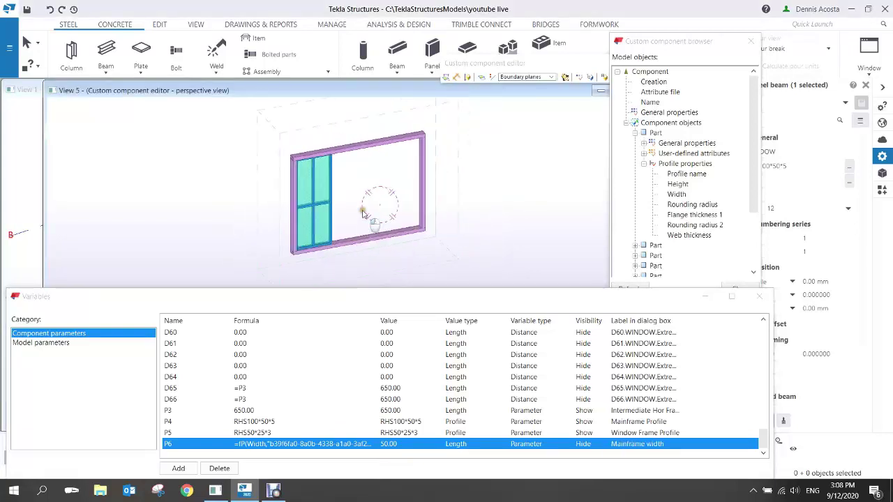
scroll(324, 244, up, 3)
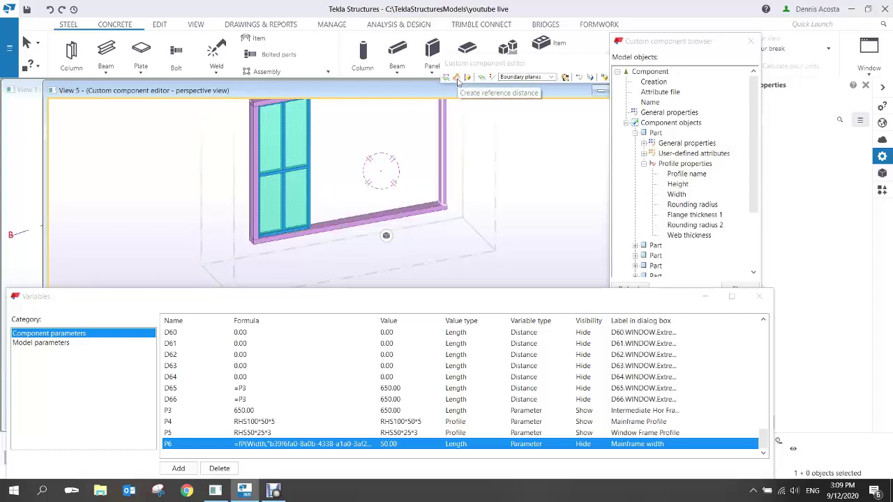
click(346, 228)
click(459, 80)
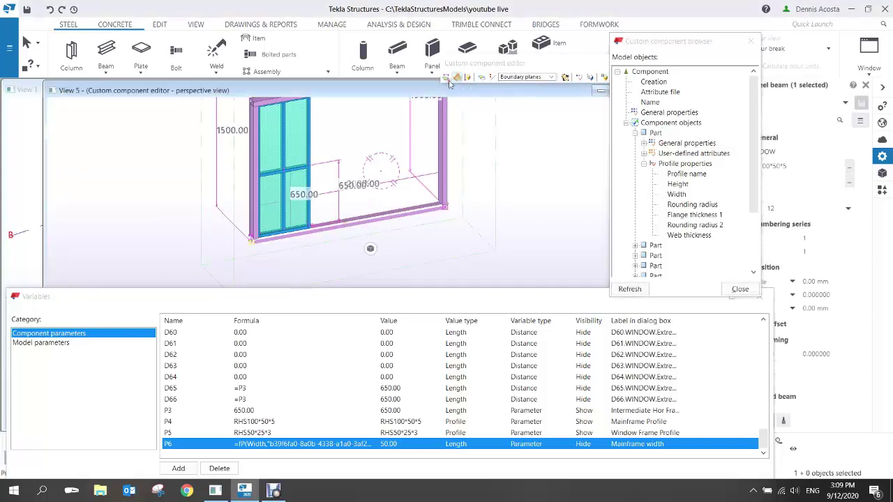
scroll(248, 240, up, 5)
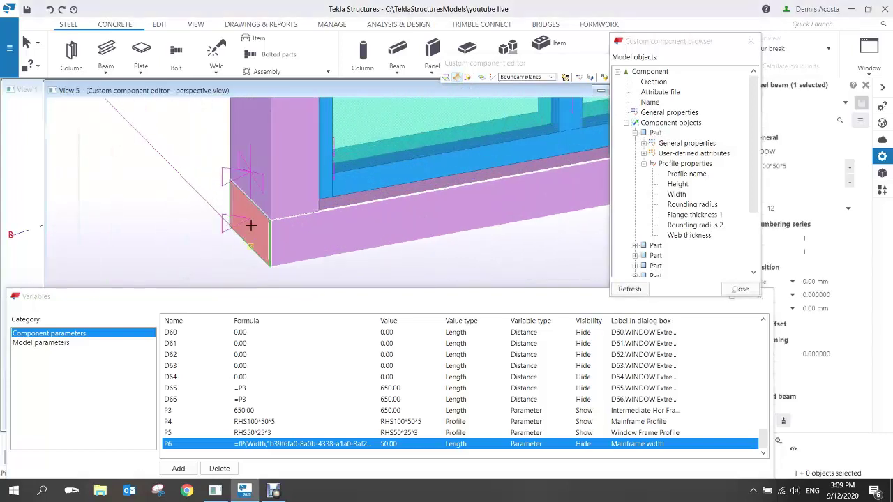
scroll(276, 229, down, 5)
middle_drag(408, 222, 179, 229)
click(505, 159)
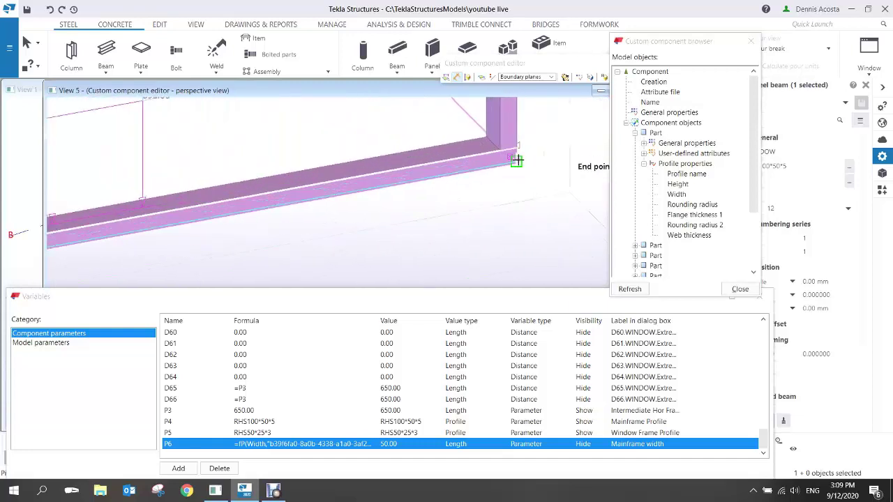
scroll(489, 182, down, 5)
right_click(480, 148)
click(508, 150)
click(763, 453)
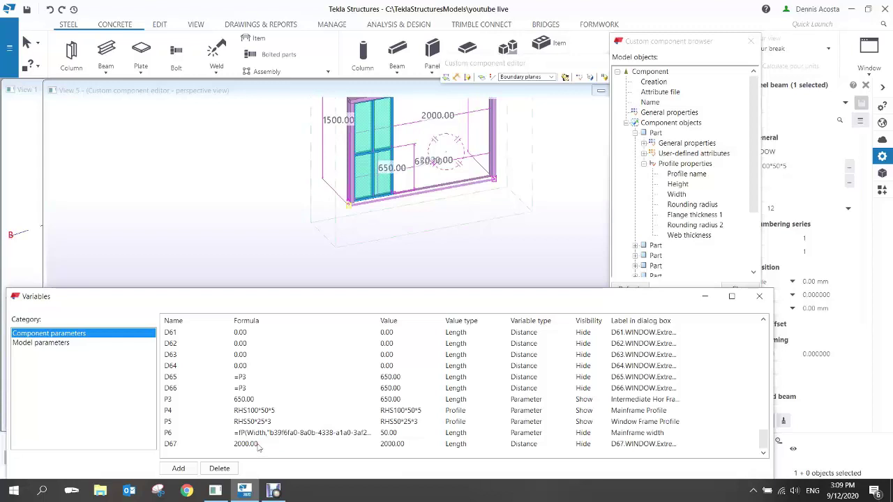
click(425, 238)
scroll(404, 183, down, 2)
ctrl+middle_drag(397, 187, 328, 185)
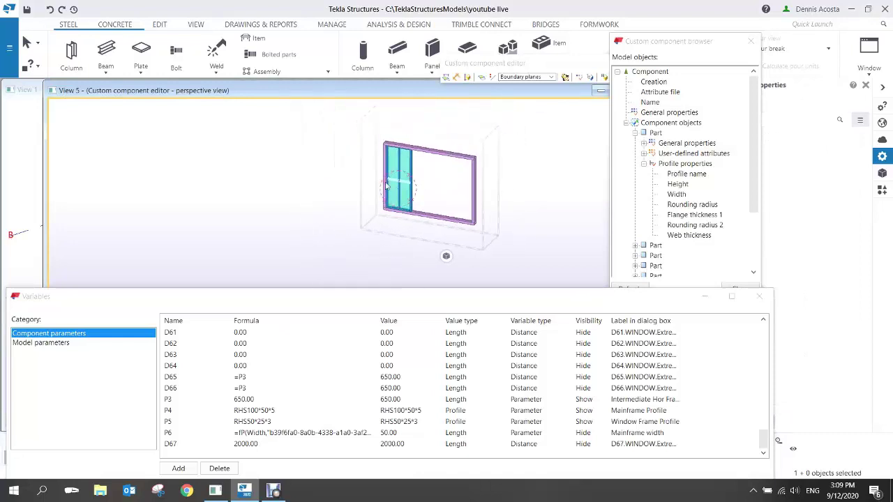
scroll(436, 168, up, 4)
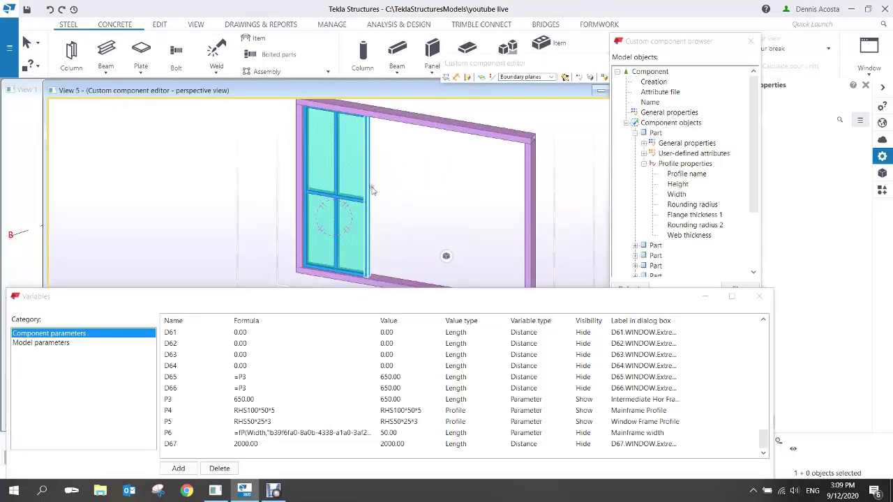
scroll(365, 178, down, 2)
scroll(338, 148, up, 3)
scroll(335, 161, down, 2)
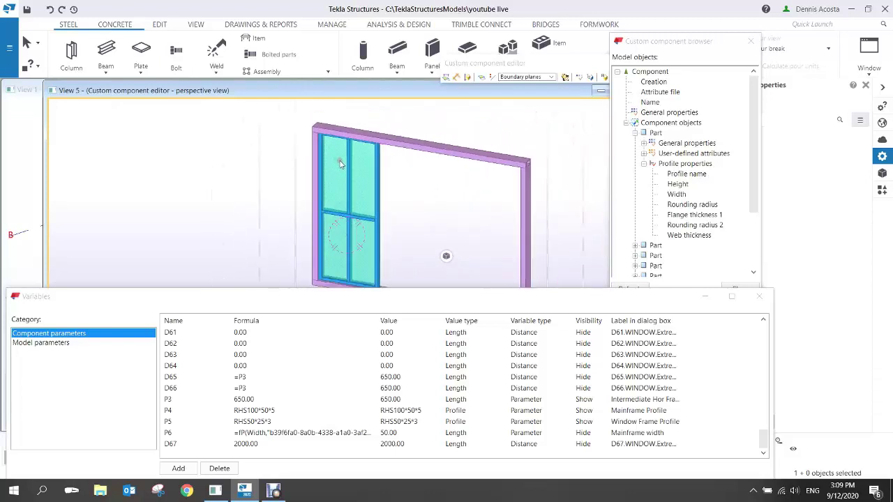
- Search the applications and components catalog for "array" and open the settings of Array of objects (29)
scroll(339, 163, down, 2)
ctrl+middle_drag(343, 197, 414, 174)
drag(700, 42, 668, 41)
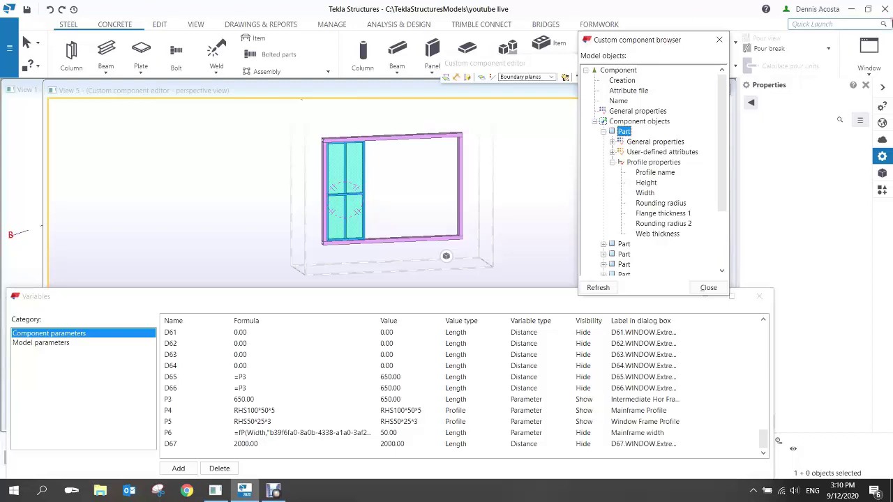
click(882, 190)
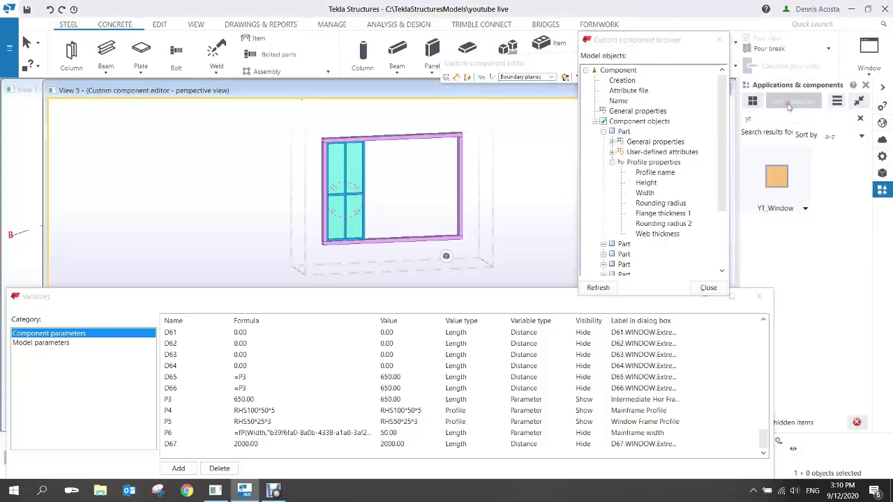
drag(775, 118, 714, 116)
text(array)
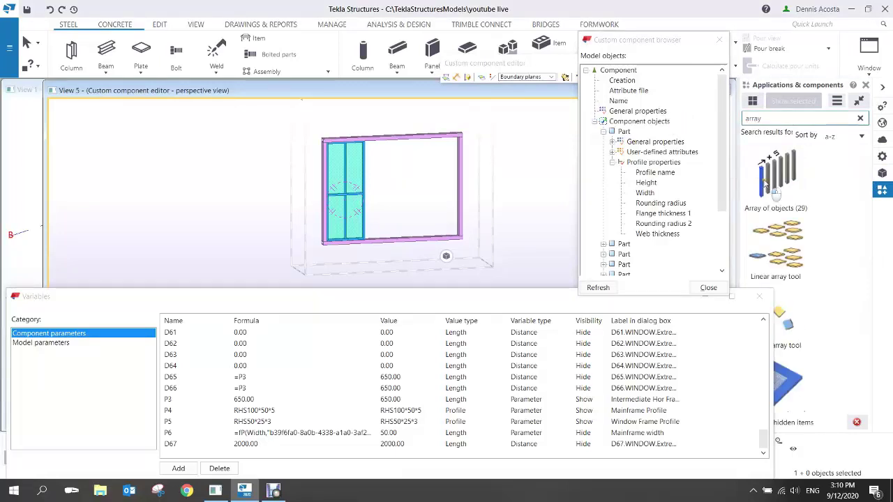
double_click(768, 185)
drag(197, 166, 651, 119)
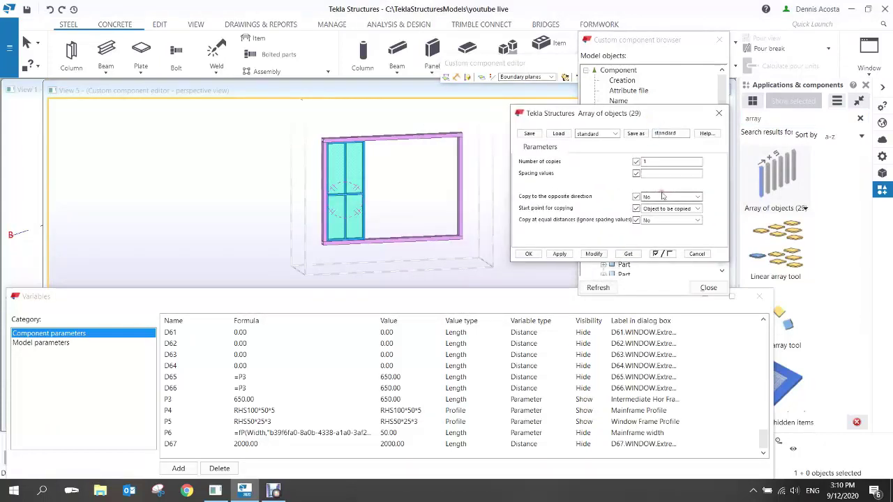
- Set the array spacing to 550 mm and pick the framed window panel as the object to copy
click(657, 173)
click(657, 173)
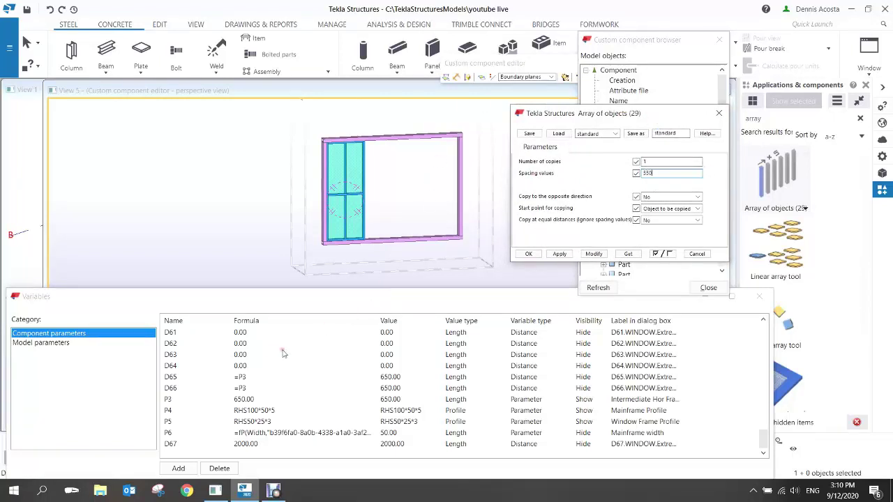
drag(199, 297, 201, 270)
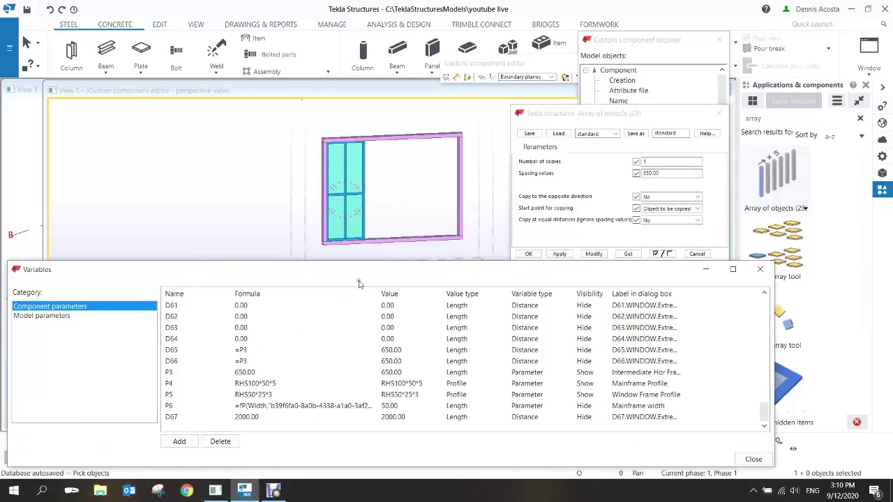
drag(359, 273, 344, 281)
scroll(338, 137, up, 5)
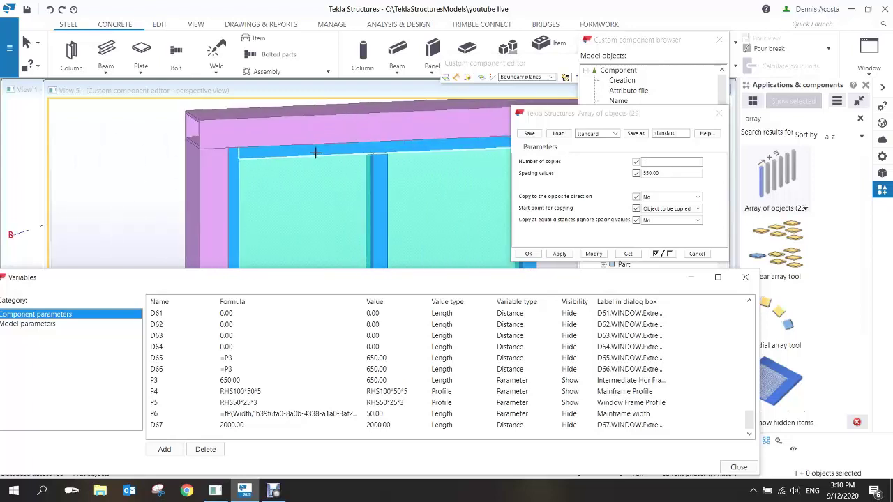
click(293, 157)
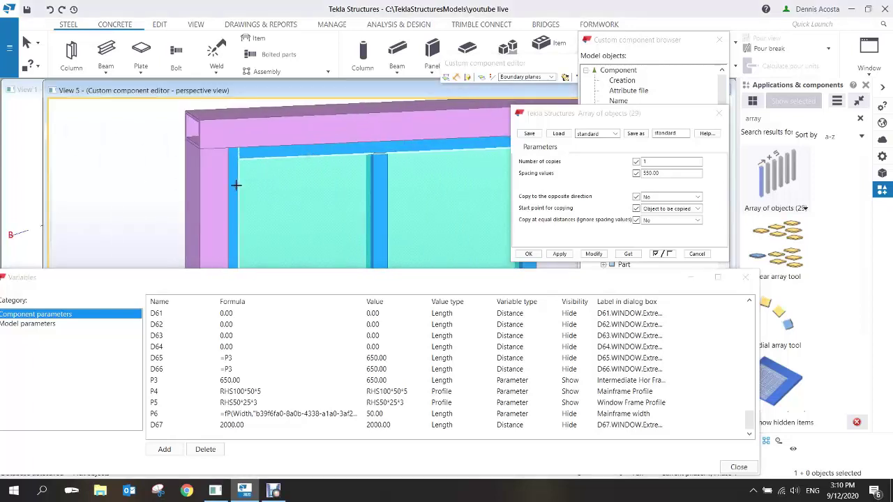
- Place the array by picking two points along the panel's bottom rail, starting from its outer lower corner
middle_drag(413, 190, 239, 153)
scroll(279, 162, down, 2)
scroll(337, 159, up, 4)
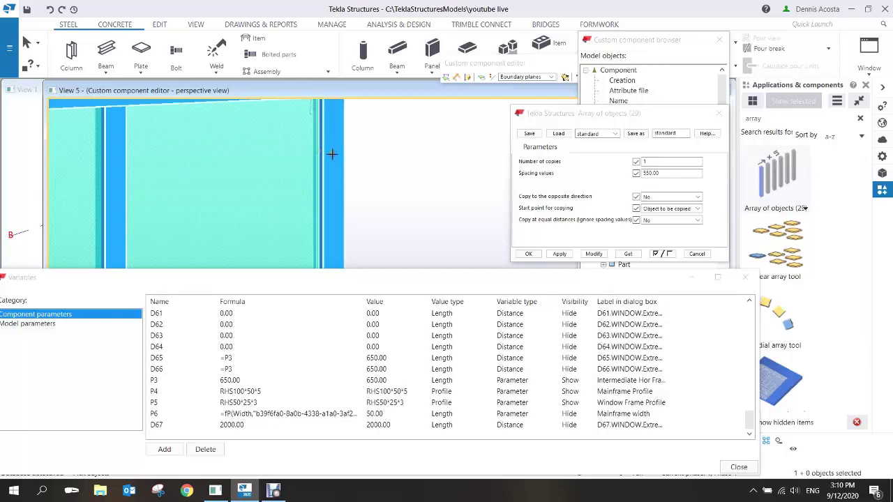
scroll(363, 175, down, 3)
scroll(352, 196, up, 4)
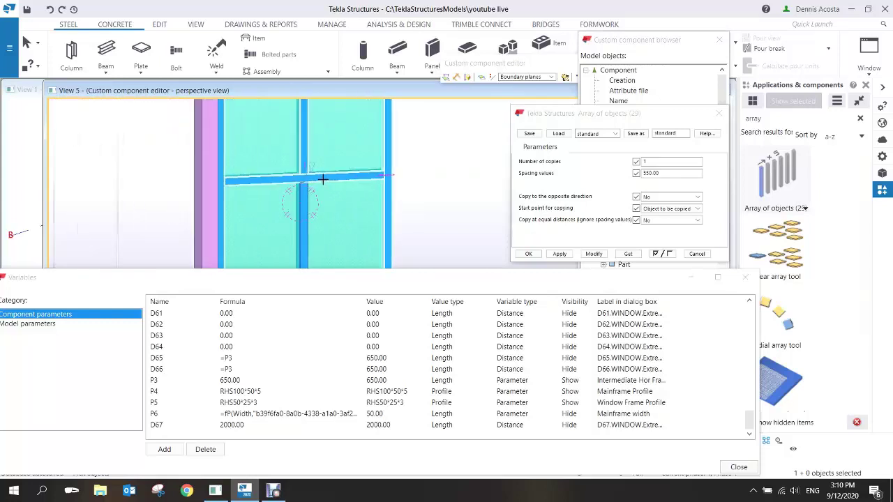
middle_drag(347, 220, 345, 119)
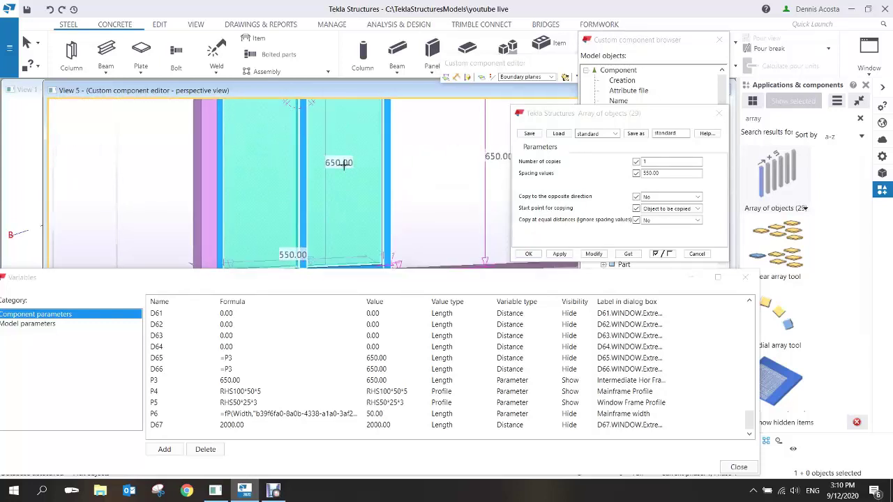
middle_drag(346, 246, 345, 153)
scroll(342, 180, up, 2)
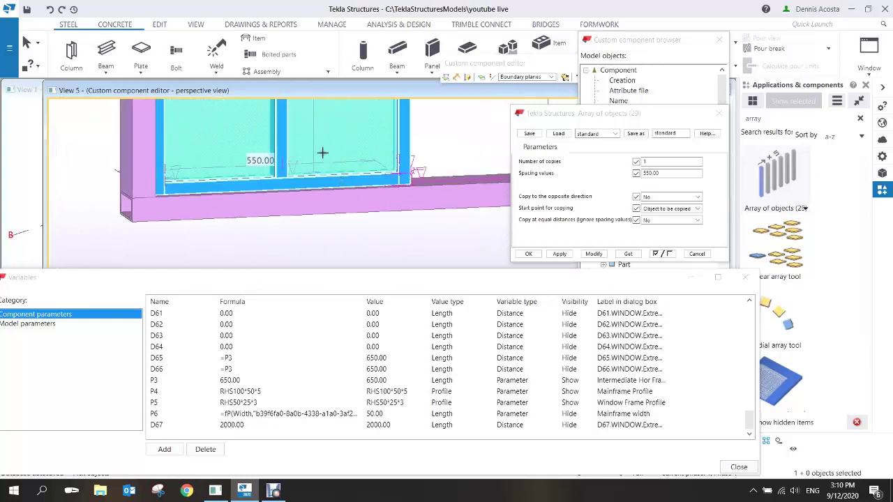
scroll(323, 152, up, 3)
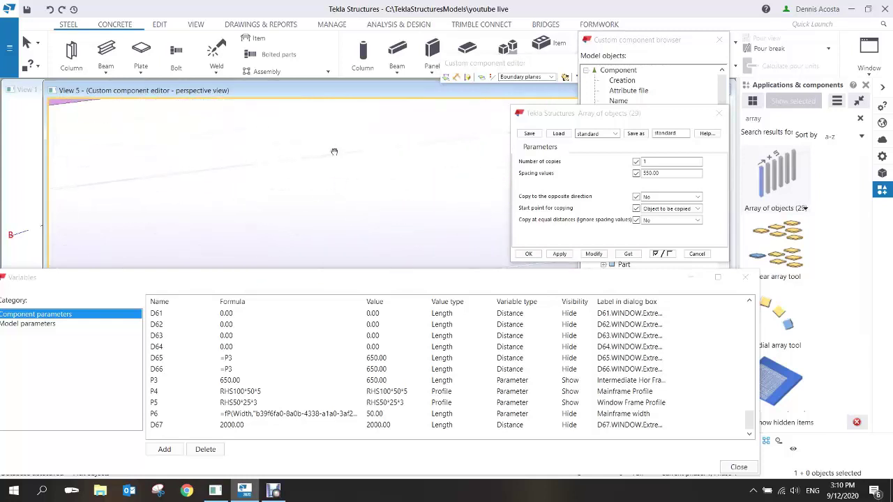
scroll(331, 150, down, 3)
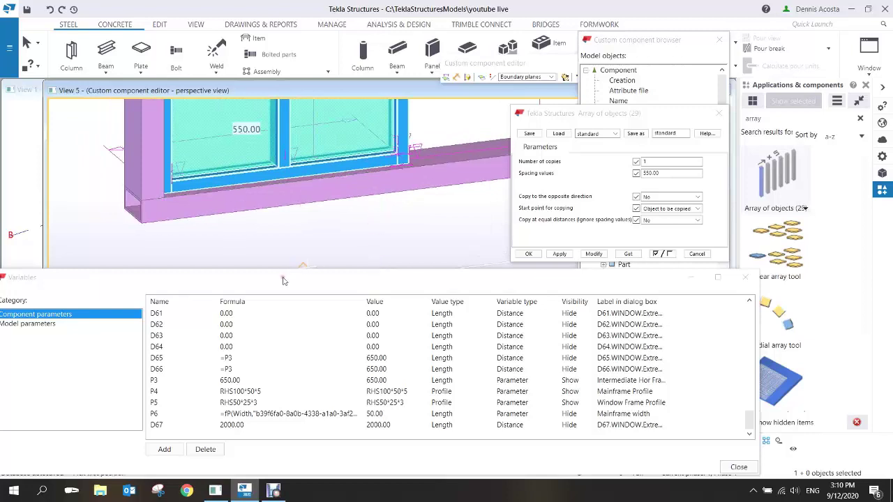
drag(283, 280, 307, 259)
scroll(199, 192, up, 3)
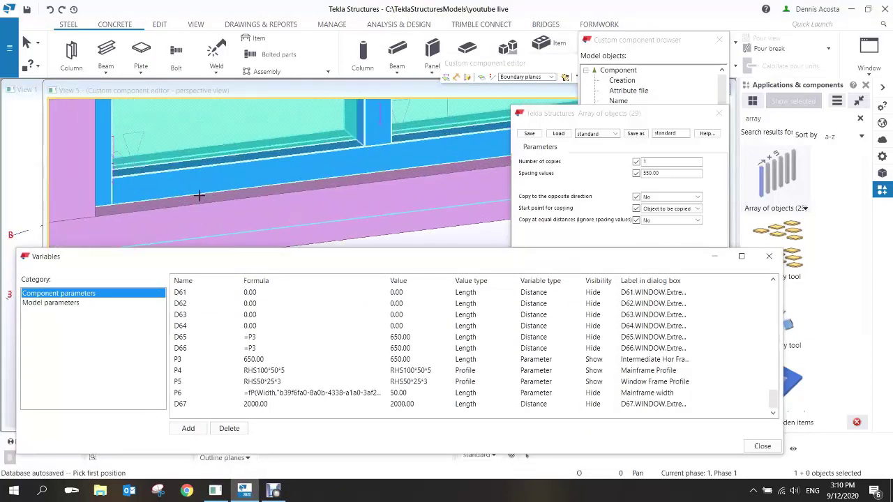
click(97, 202)
scroll(202, 194, up, 2)
scroll(202, 194, down, 2)
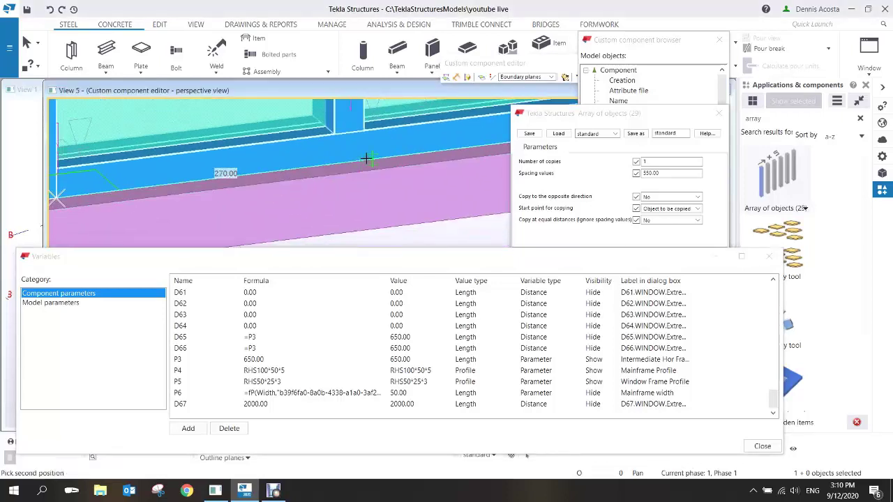
click(368, 159)
scroll(365, 161, down, 4)
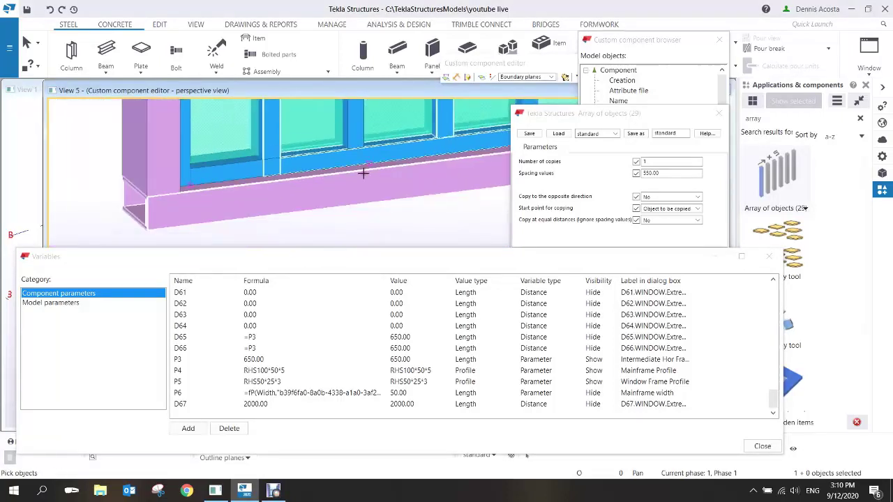
- Update the placed window-panel array with one copy at 550 mm spacing
scroll(335, 210, down, 3)
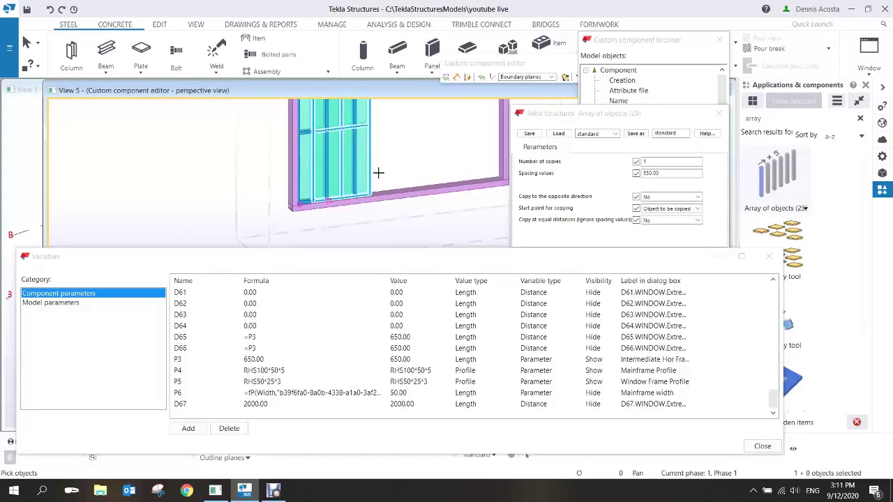
scroll(377, 150, down, 3)
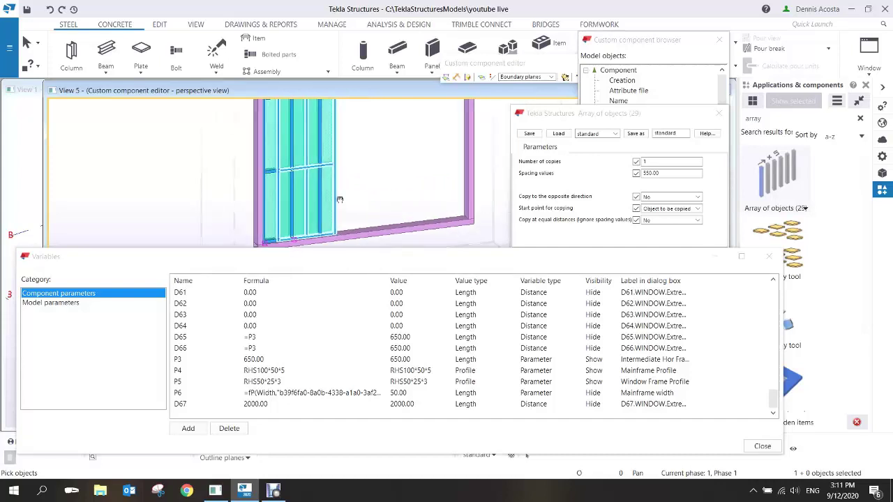
scroll(341, 192, up, 3)
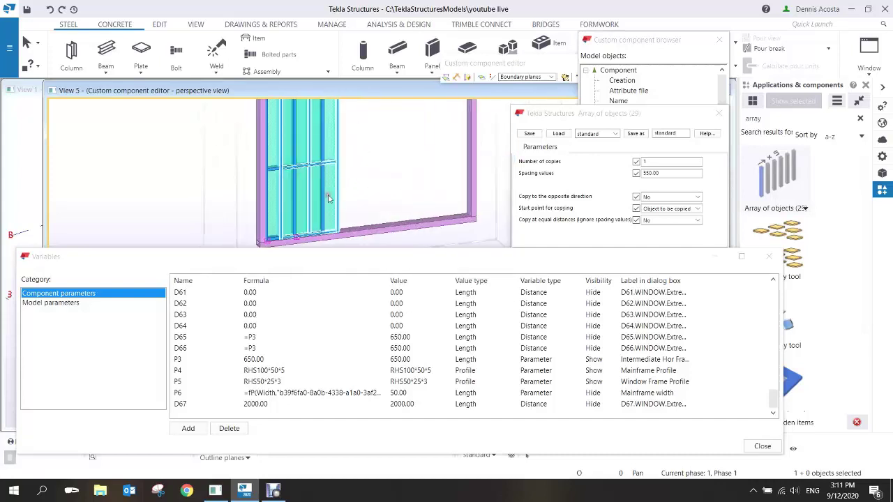
scroll(341, 194, down, 3)
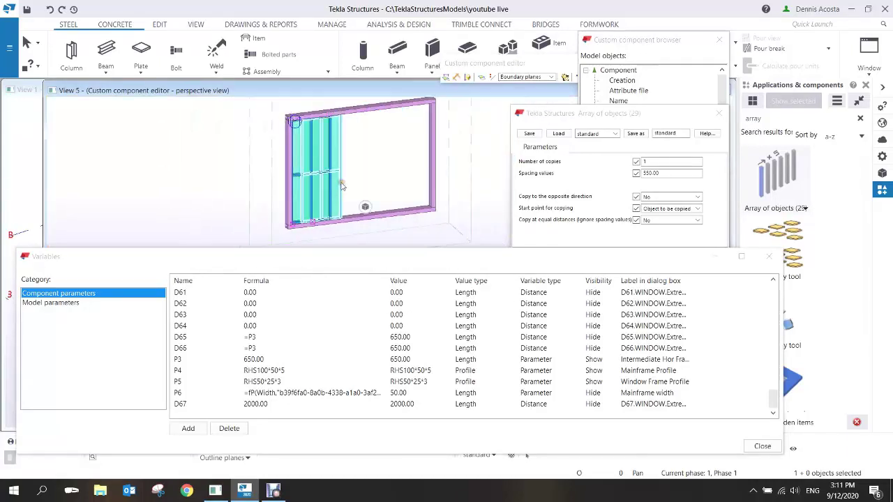
drag(604, 119, 582, 92)
click(572, 227)
scroll(358, 175, up, 5)
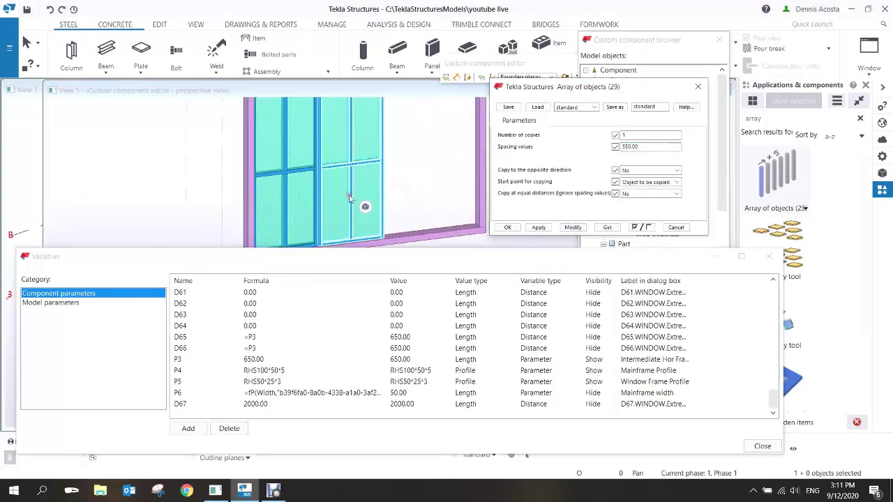
click(635, 147)
middle_drag(315, 193, 326, 156)
scroll(325, 156, down, 2)
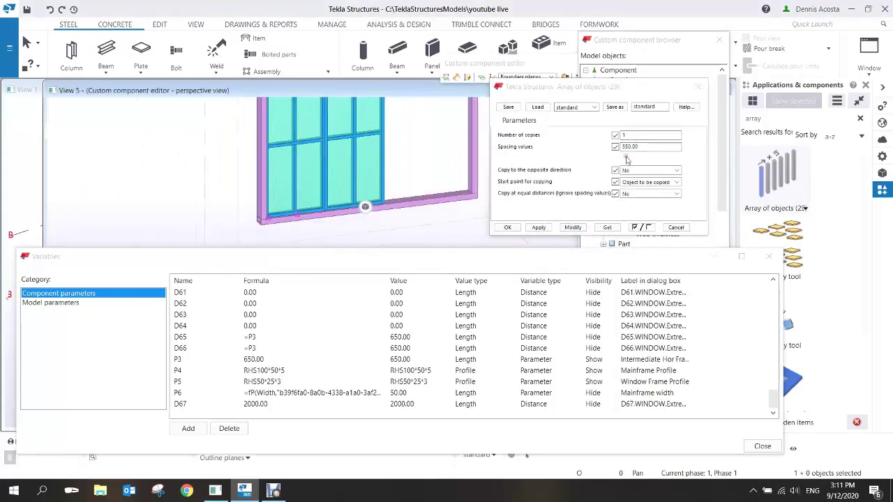
- Set the array's number of copies to 2, update the placed array and accept its settings
click(635, 146)
click(629, 135)
text(2)
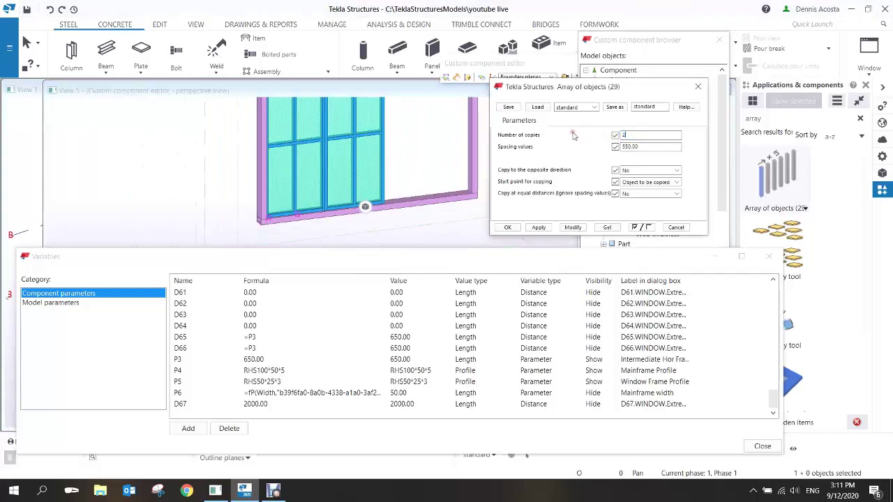
click(572, 227)
scroll(388, 167, down, 3)
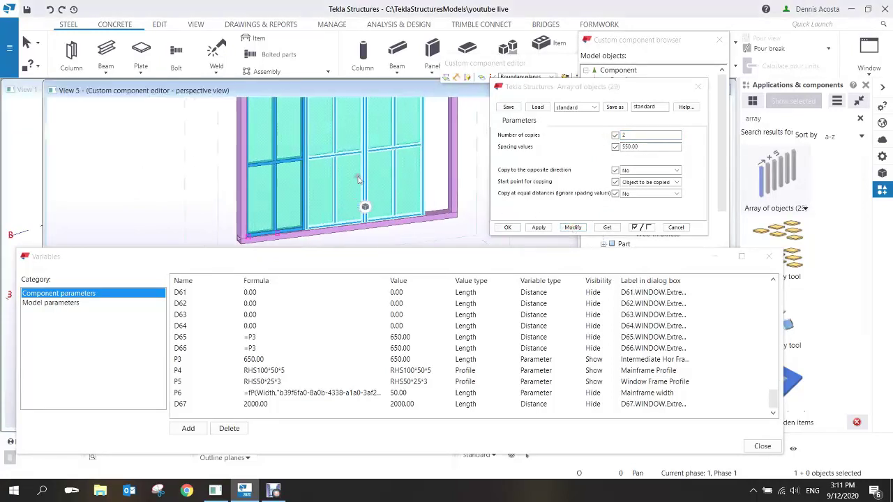
scroll(389, 166, up, 2)
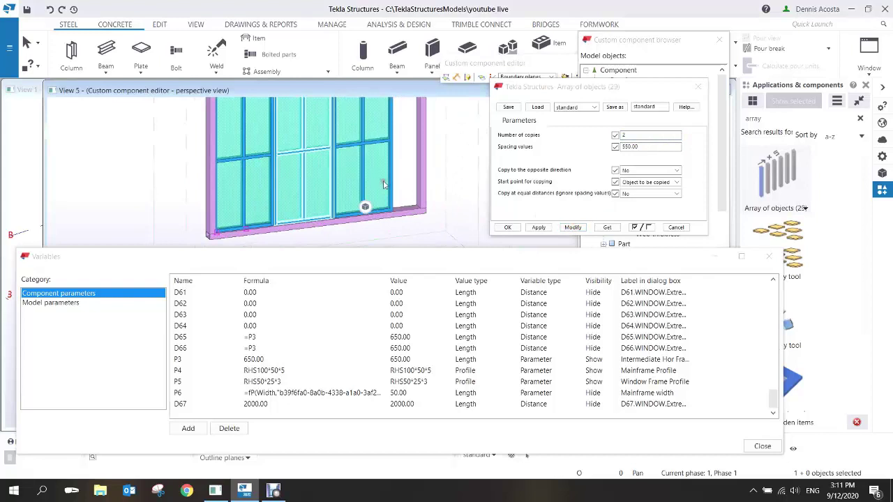
middle_drag(380, 167, 347, 188)
scroll(368, 168, down, 2)
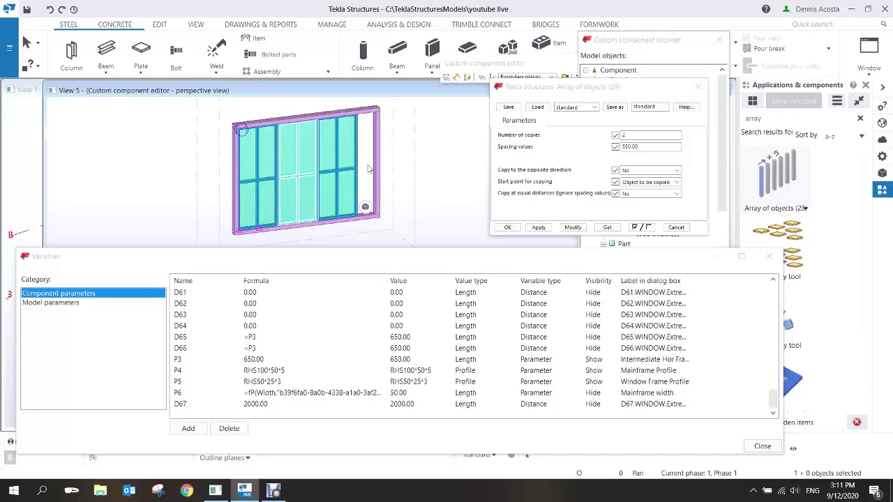
click(509, 228)
- Refresh the component object tree and select the array component in the model to locate its entry there
click(632, 40)
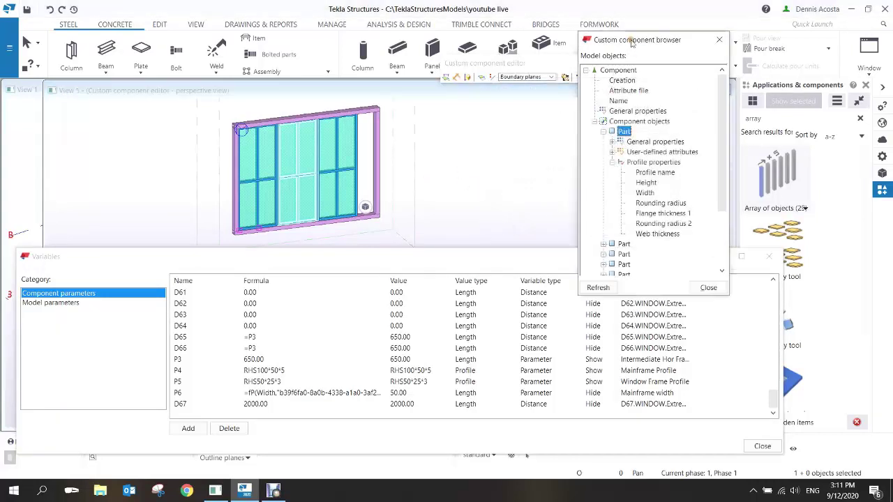
click(598, 287)
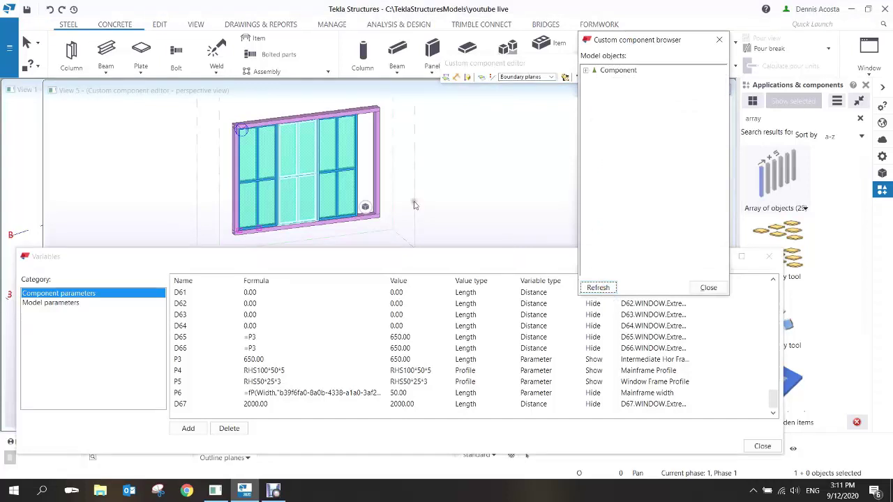
scroll(259, 196, up, 6)
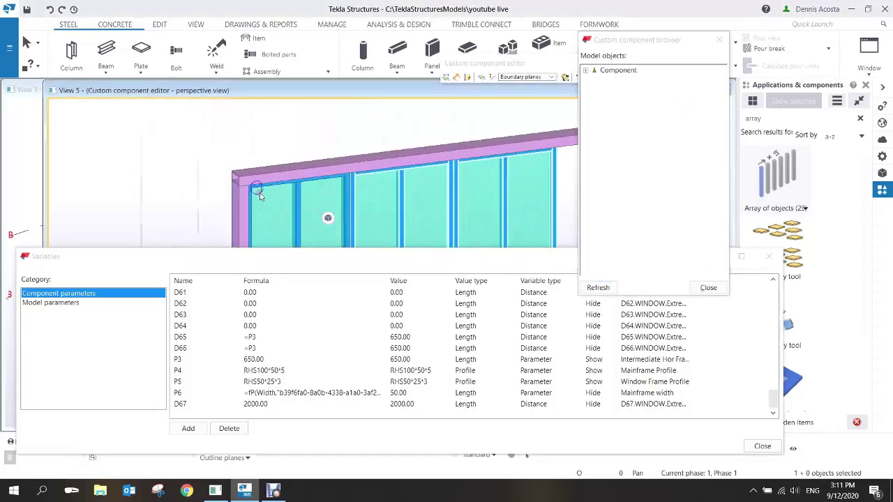
click(262, 192)
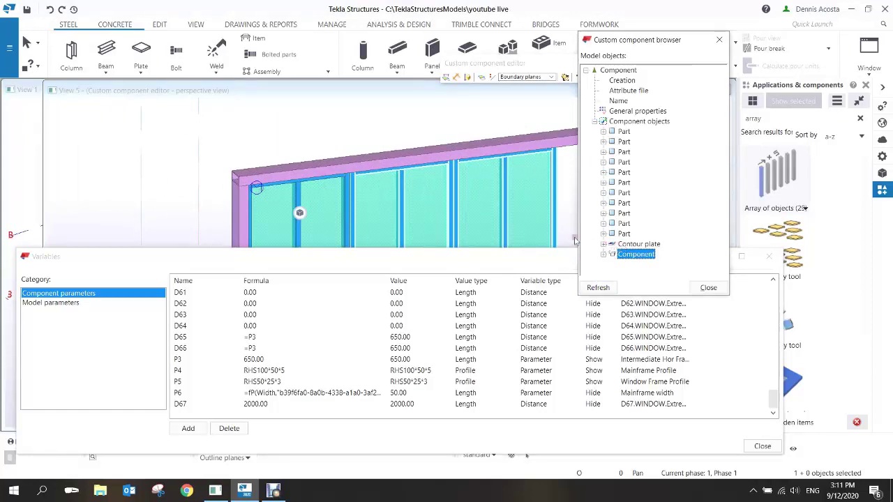
middle_drag(450, 184, 402, 147)
scroll(384, 147, down, 3)
middle_drag(418, 190, 397, 180)
scroll(397, 155, up, 1)
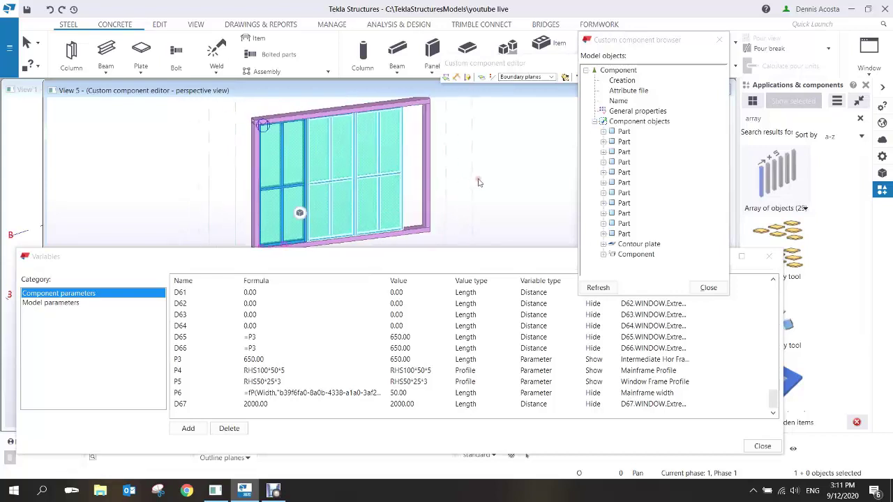
- Add a component parameter with value type Number and set its formula to 3
click(769, 400)
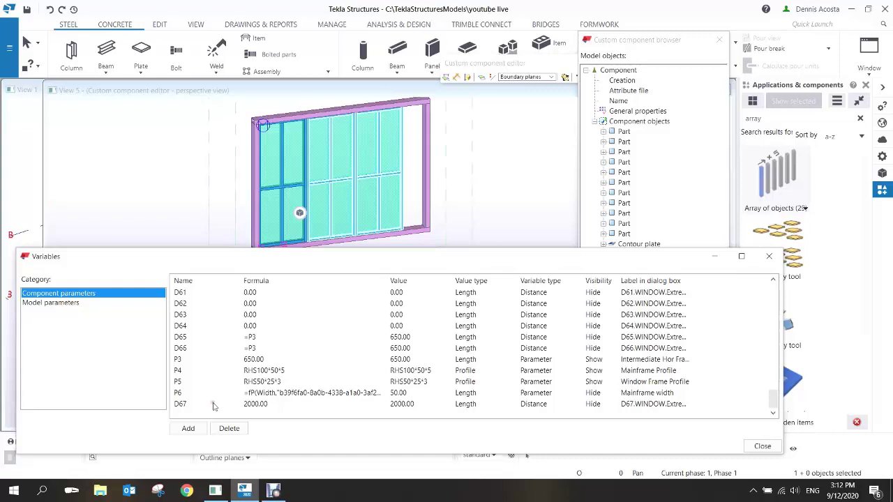
click(187, 428)
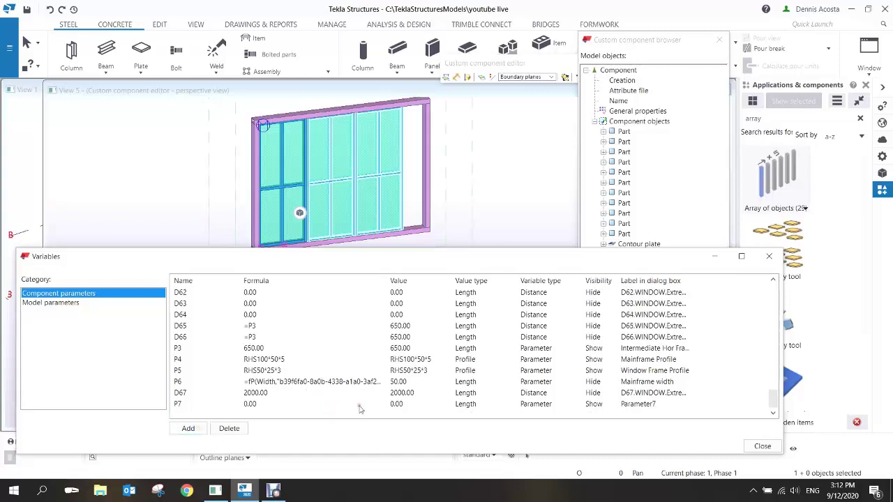
click(466, 404)
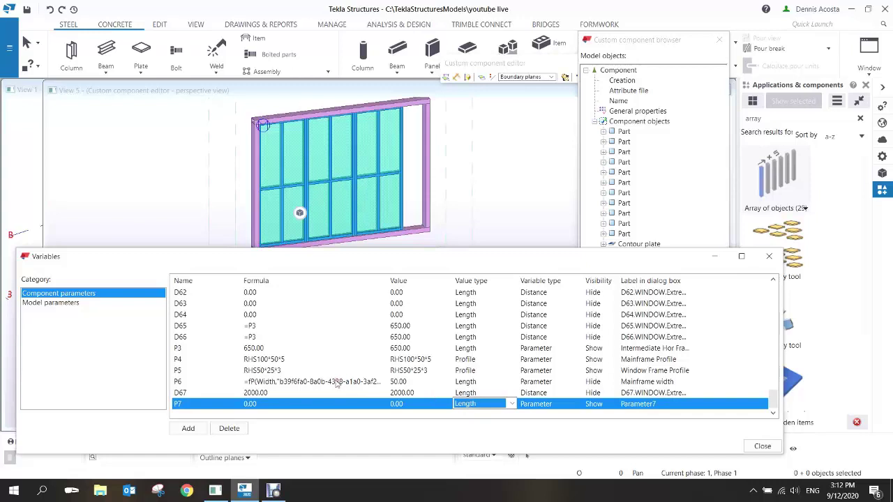
key(Down)
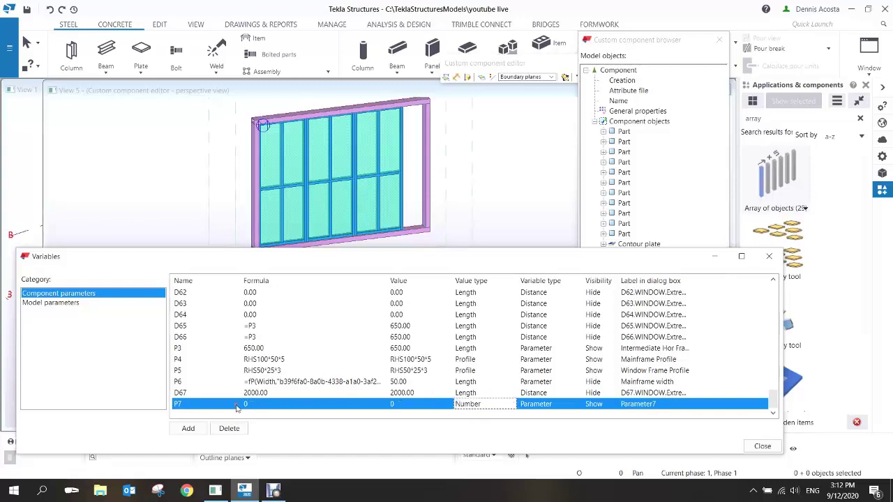
click(250, 404)
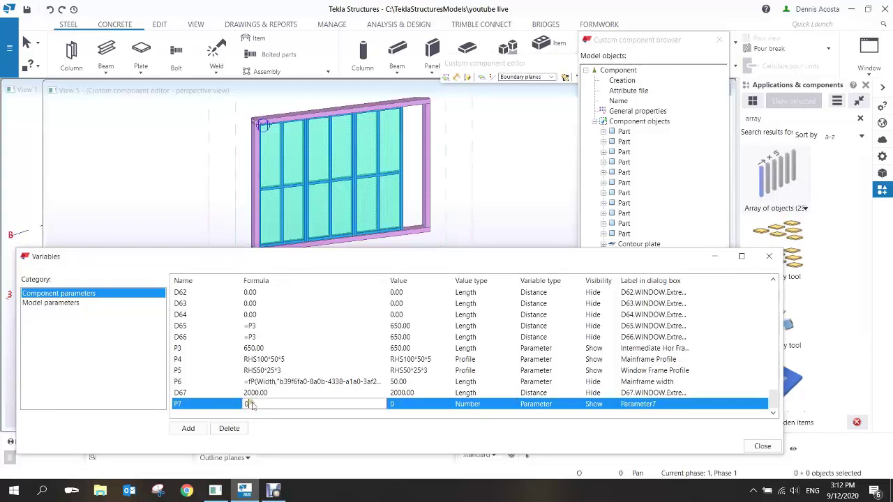
key(Return)
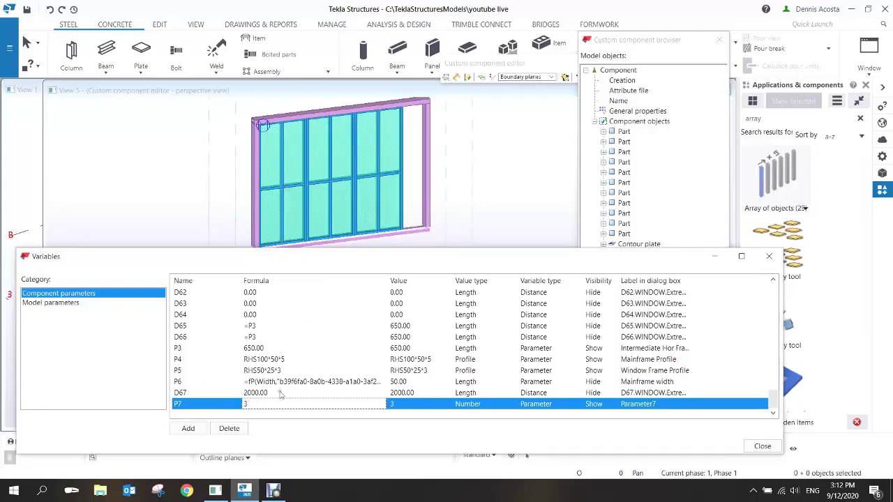
- Rearrange the variables and component browser windows and expand the array component's general properties in the object tree
drag(631, 258, 623, 270)
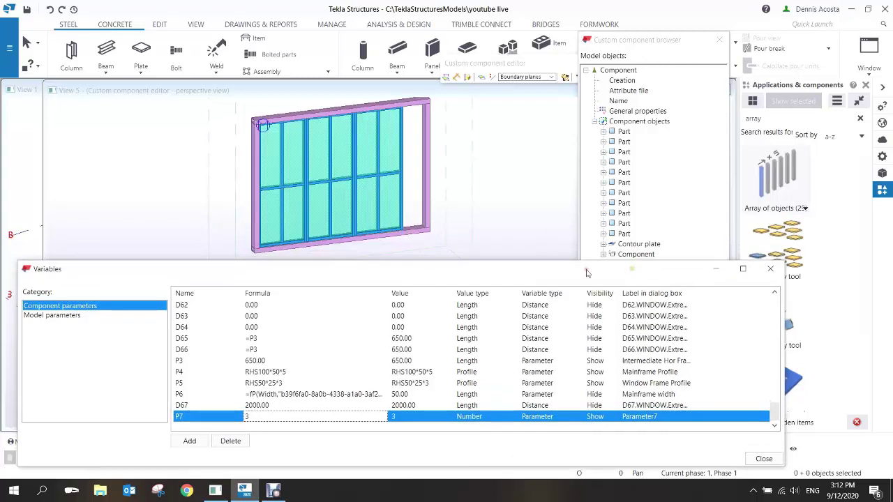
drag(656, 44, 650, 19)
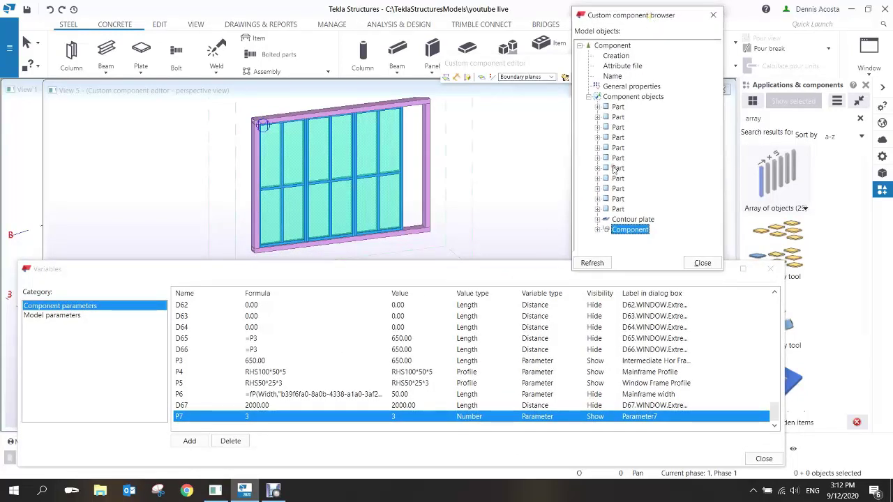
click(598, 229)
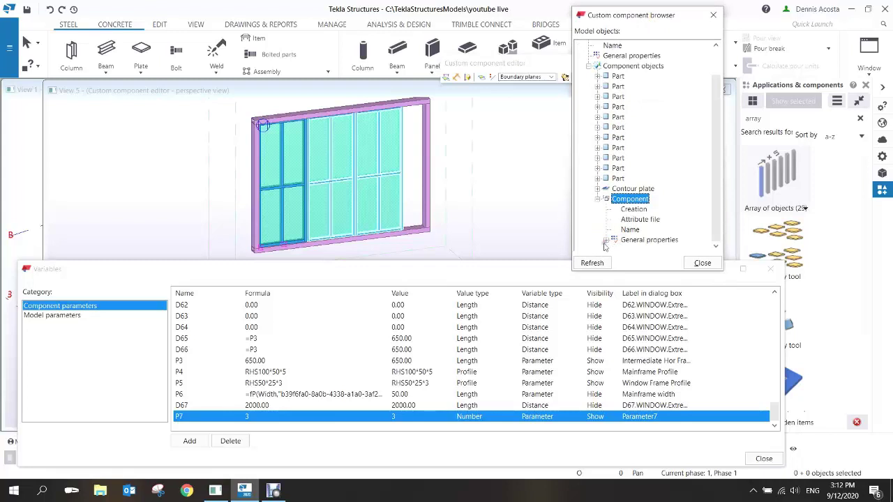
click(605, 241)
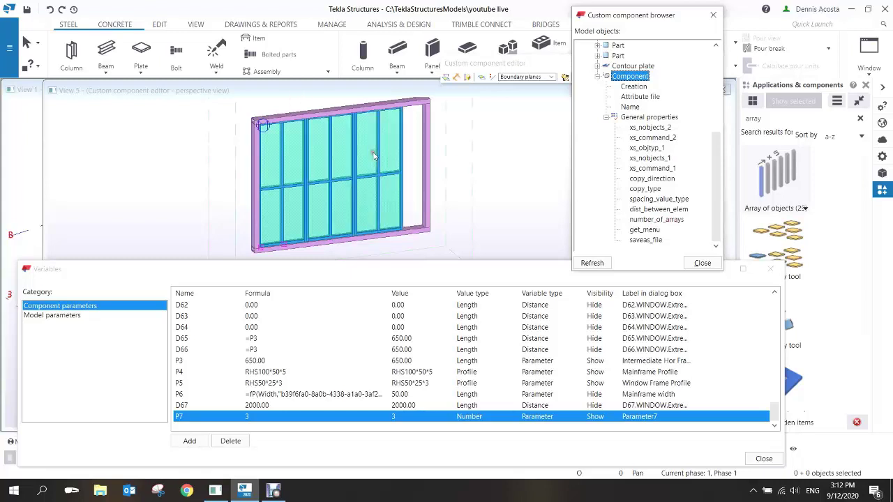
- Check the number of copies and spacing values in the placed array's settings, and close them without changes
double_click(305, 136)
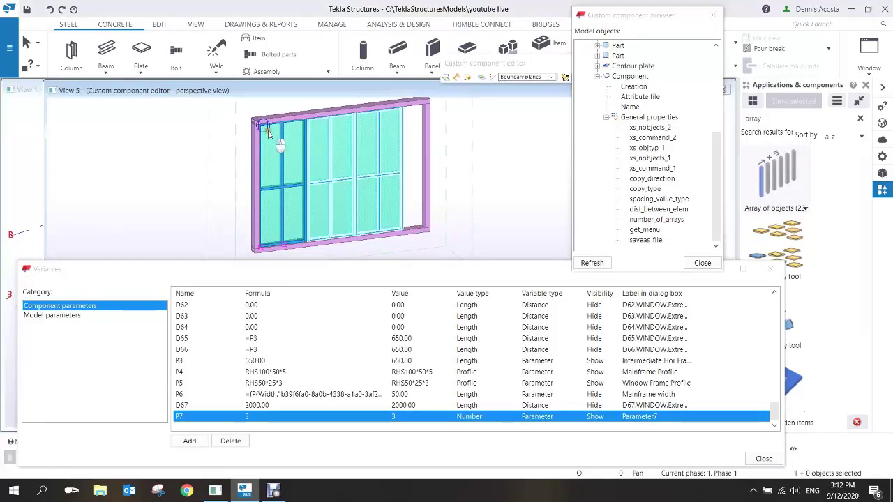
click(625, 136)
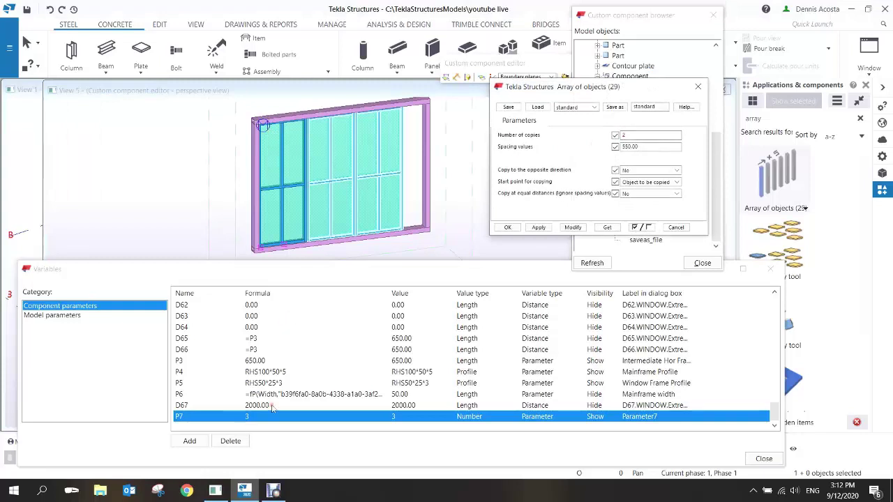
click(698, 87)
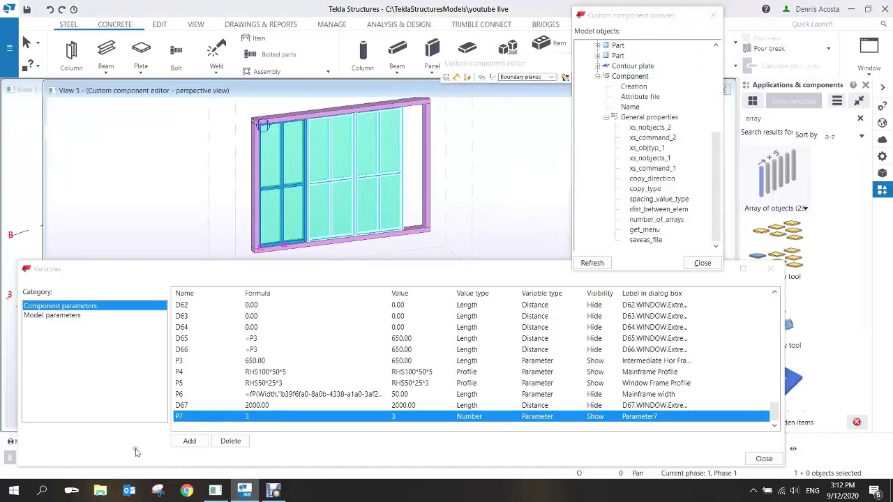
- Add another parameter with the formula =P7-1 and set its visibility to Hide
click(189, 442)
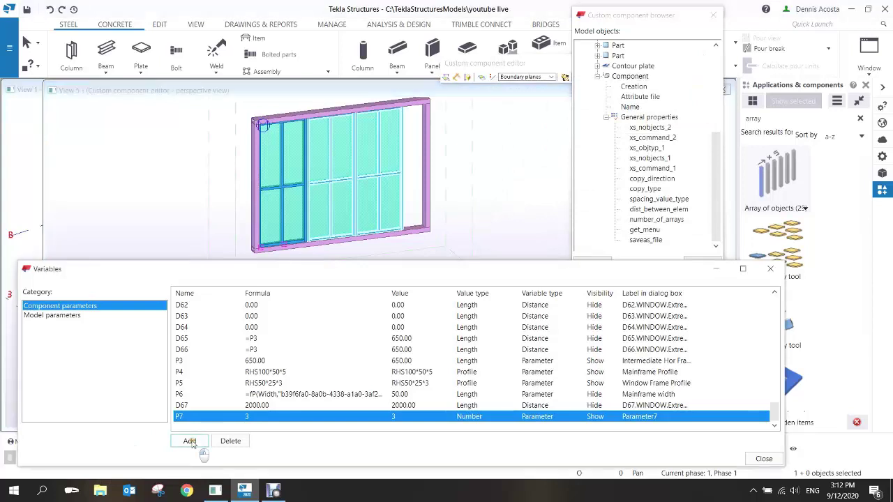
click(256, 428)
text(=)
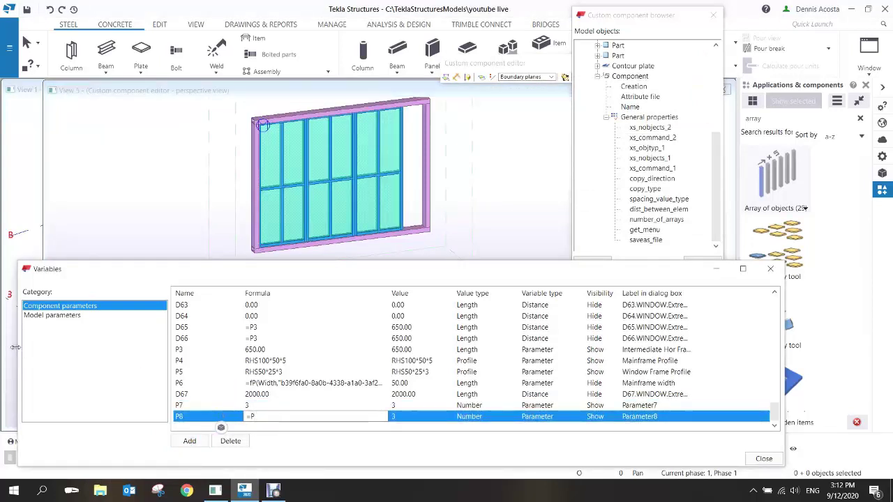
key(Return)
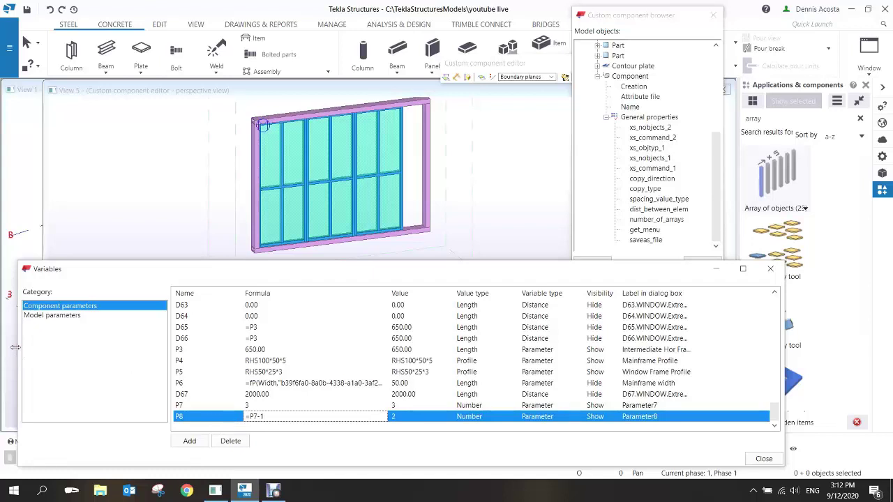
click(594, 418)
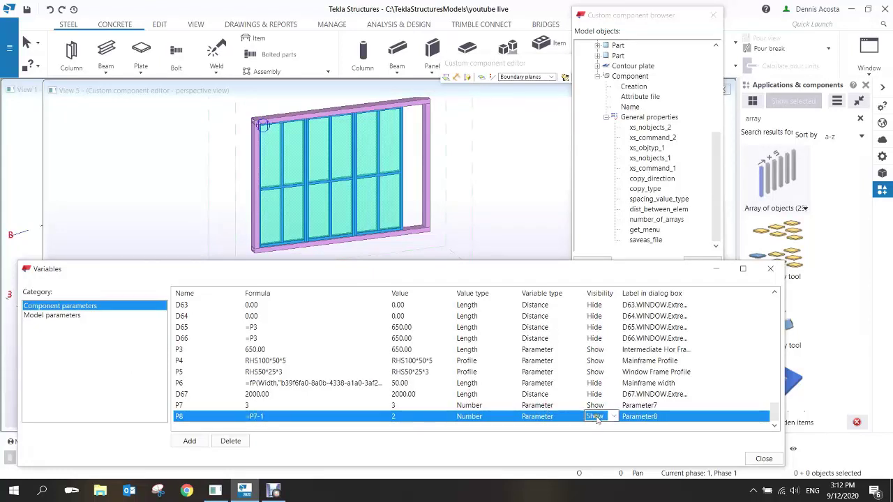
key(h)
- Set the dialog box label of parameter P7 to "Number of Windows"
click(635, 406)
drag(668, 407, 627, 412)
text(Number Windows)
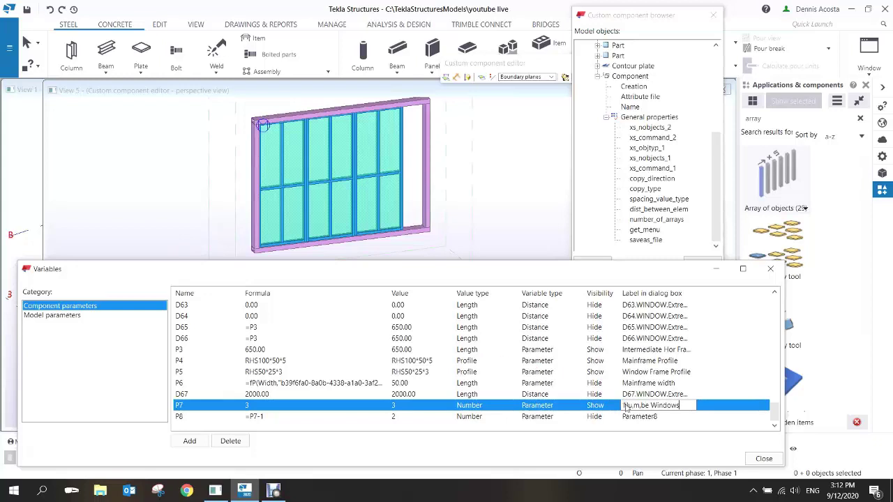
drag(651, 406, 622, 407)
text(Number of)
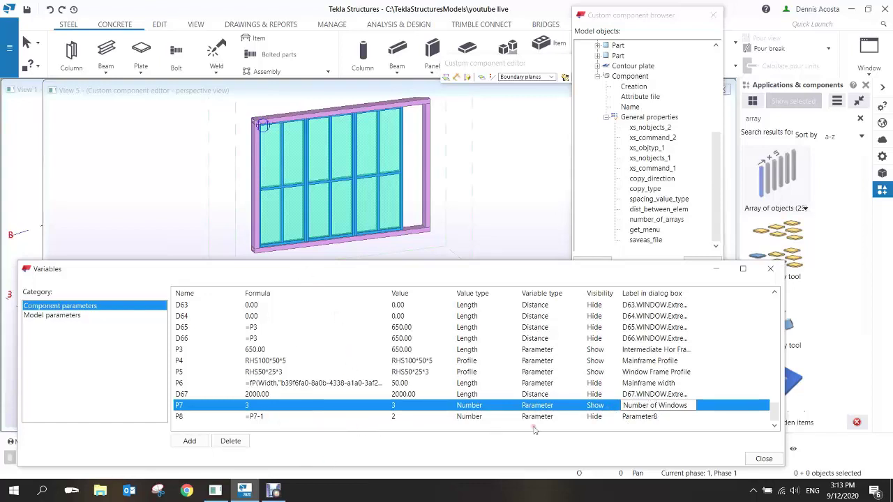
- Link the array component's number_of_arrays property to parameter P8 in the object tree
double_click(185, 417)
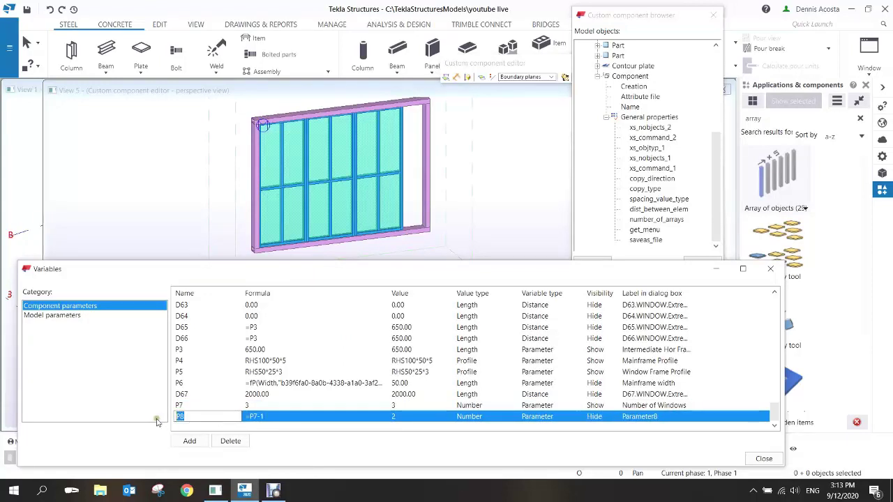
click(653, 220)
right_click(681, 222)
click(698, 229)
text(P8)
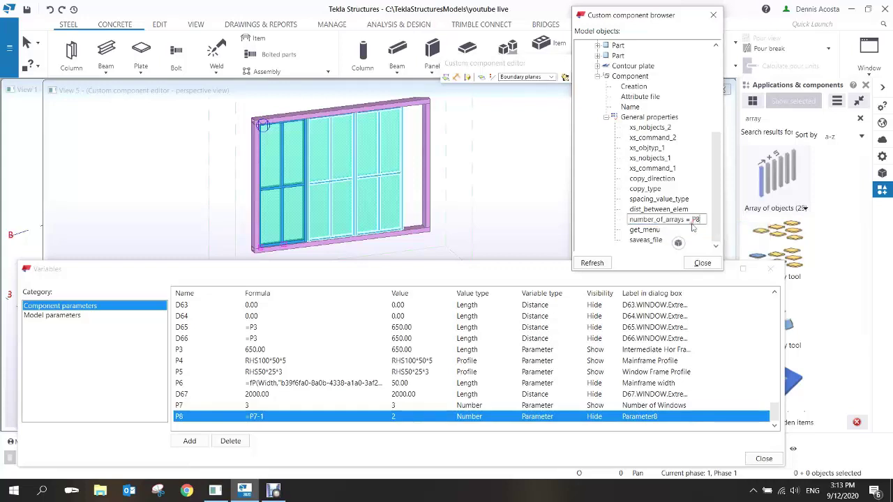
key(Return)
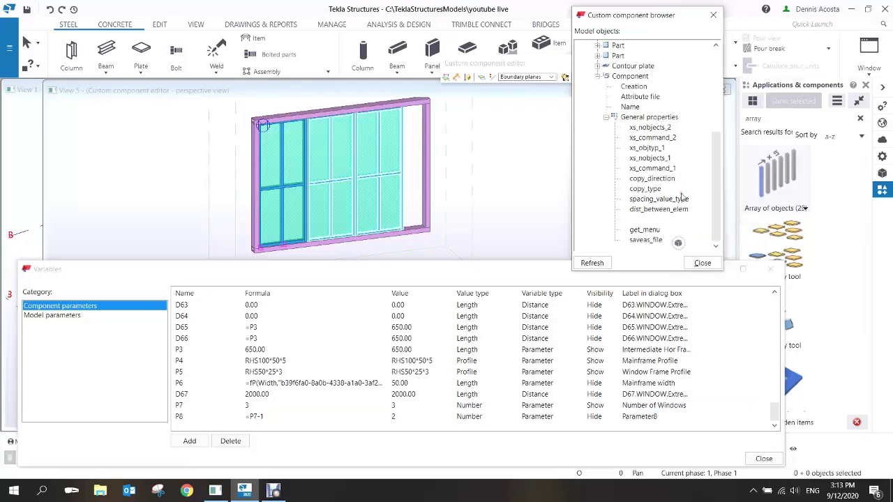
- Test the Number of Windows parameter with values 2 and 4, and set it back to 3
click(269, 405)
text(2)
key(Return)
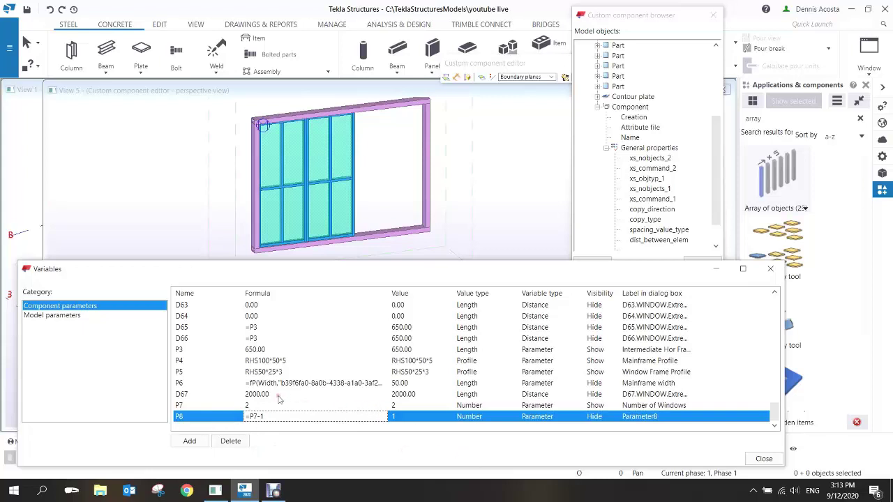
click(258, 405)
text(4)
key(Return)
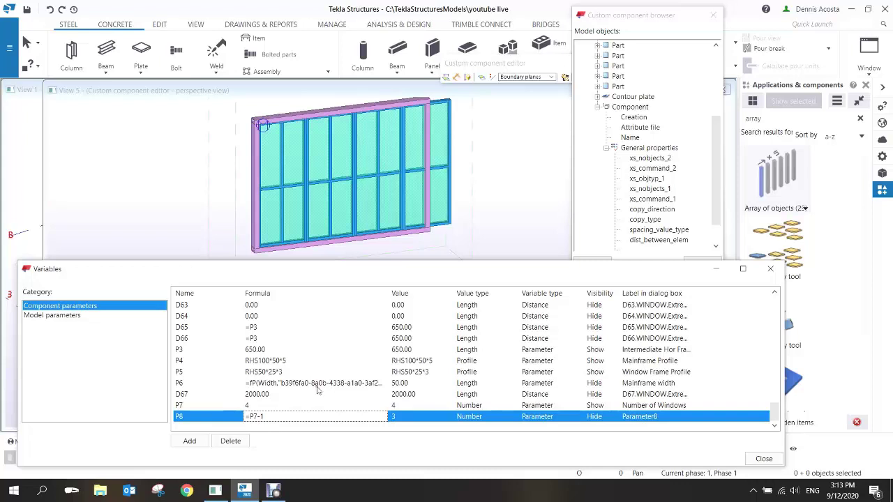
click(254, 406)
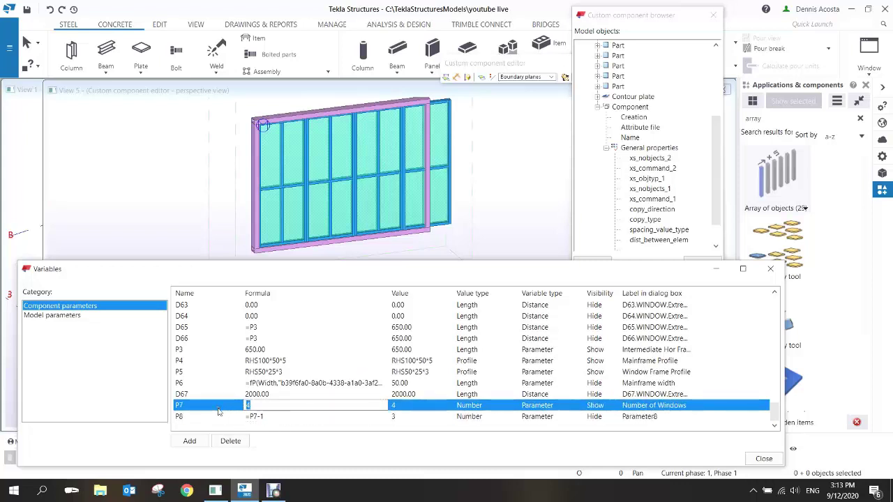
key(Return)
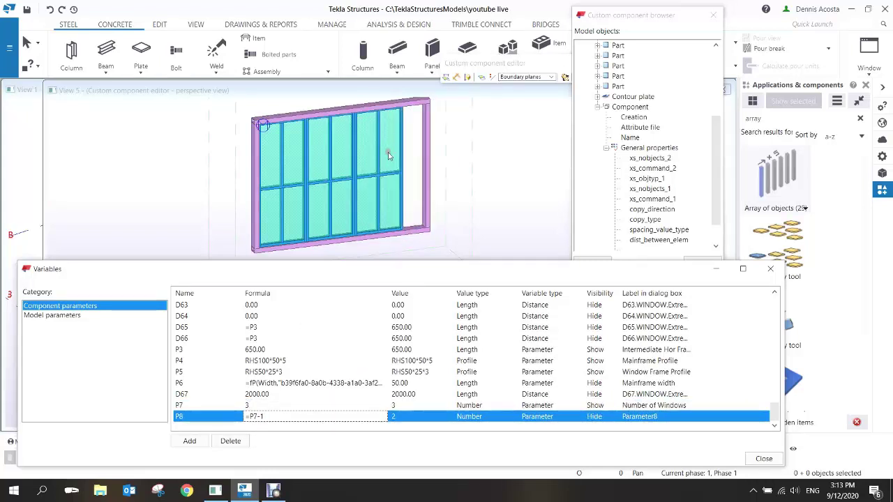
- Add a new component parameter with the formula =D67-(P6*2)
scroll(288, 241, up, 4)
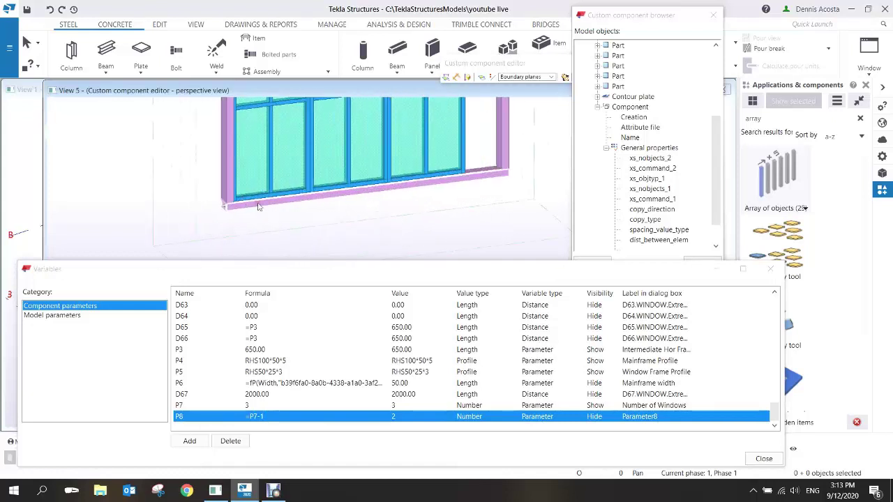
scroll(302, 205, down, 4)
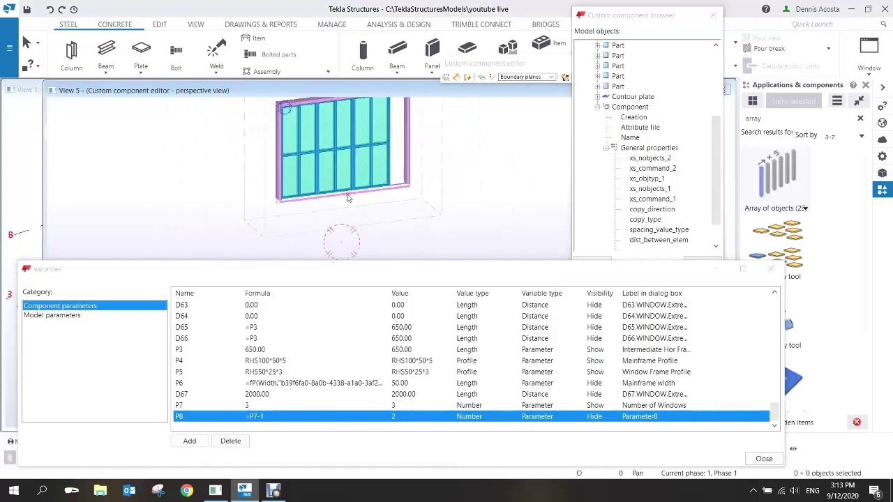
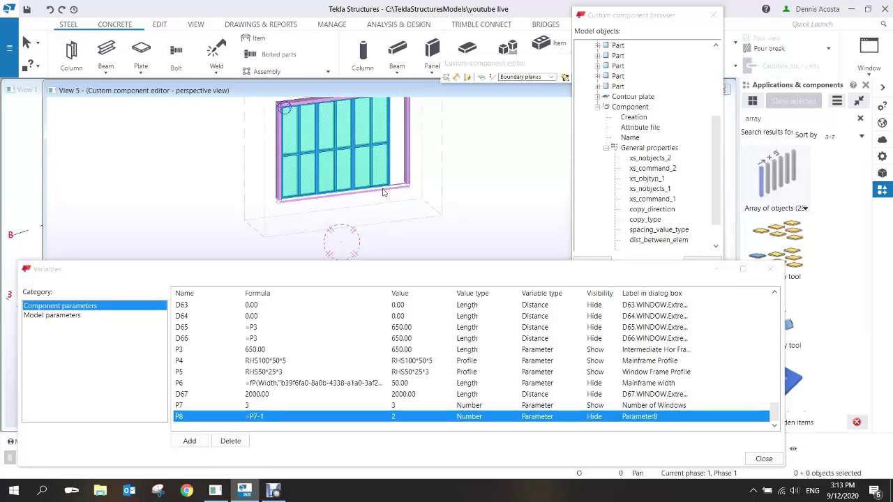
click(359, 361)
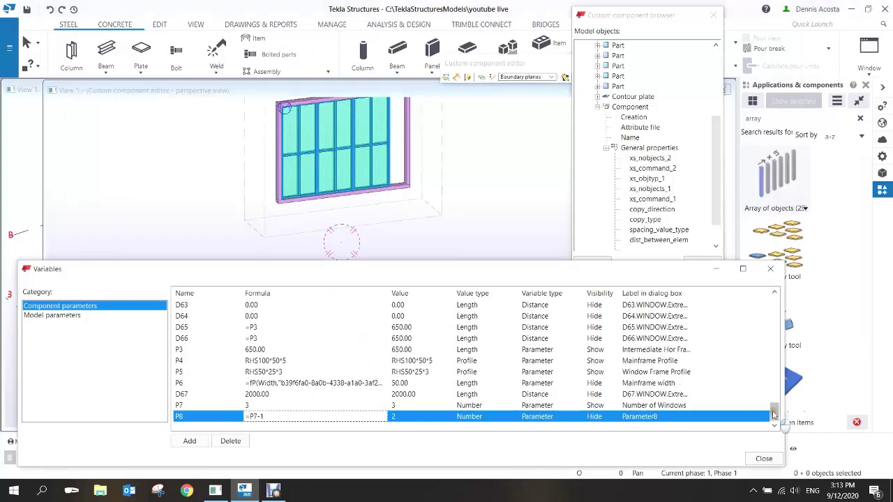
click(189, 441)
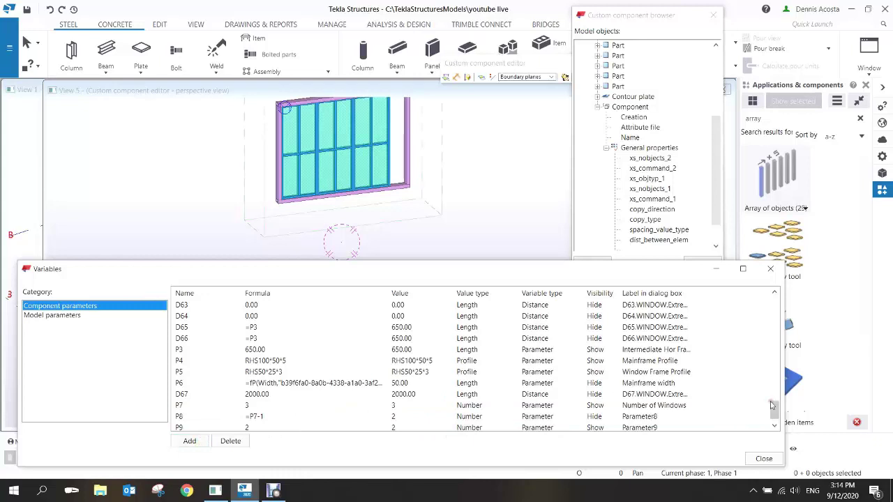
scroll(774, 412, down, 1)
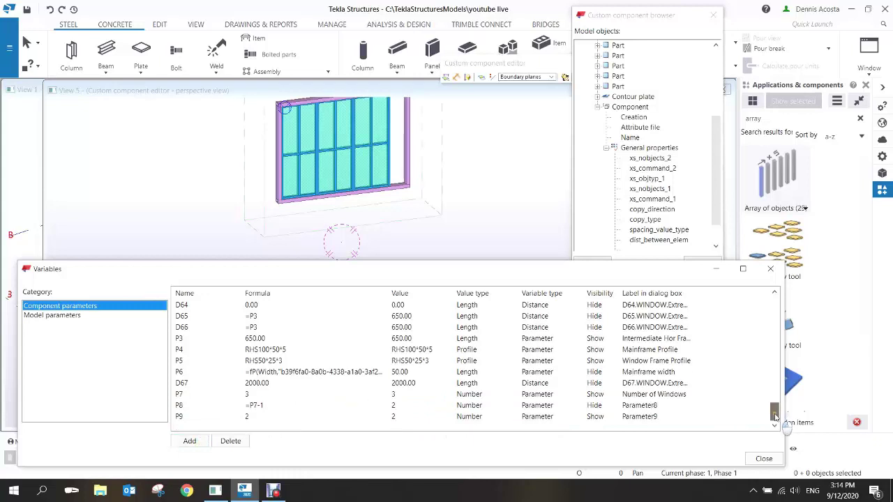
double_click(256, 418)
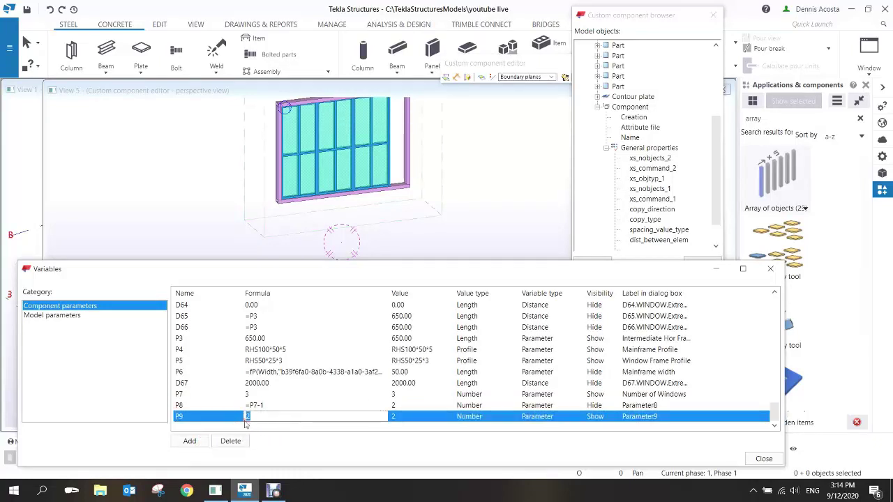
text(=)
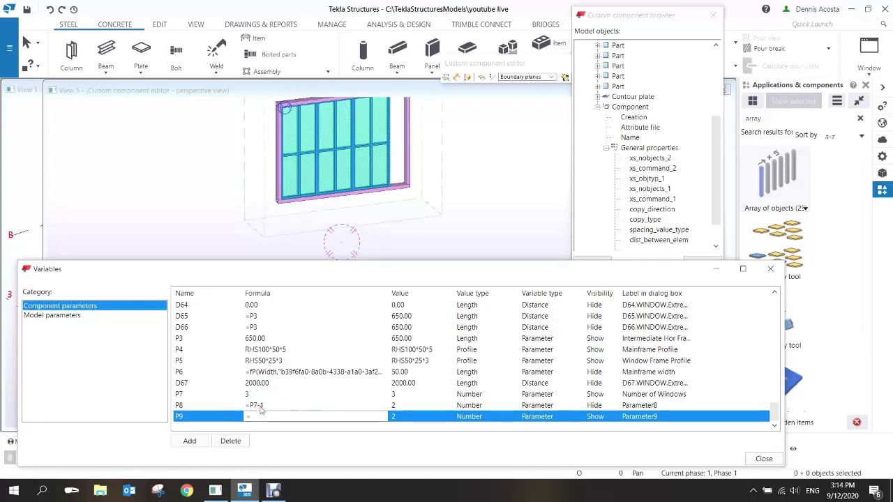
text(D67)
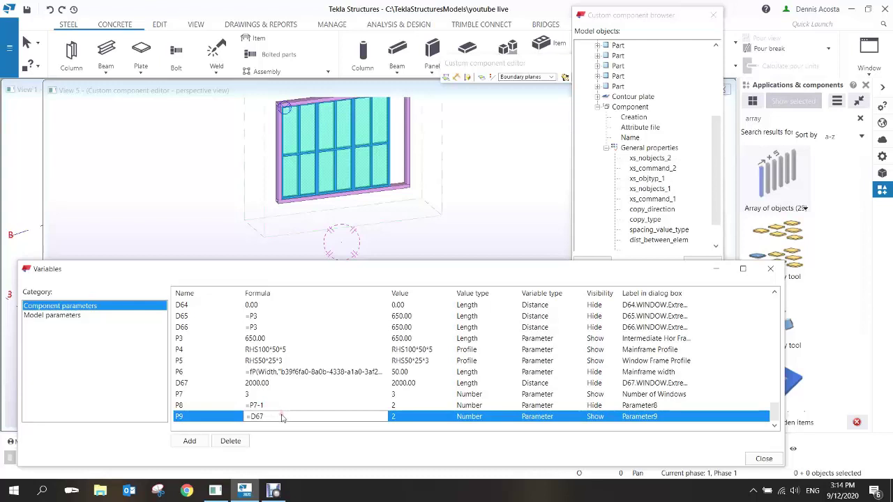
key(Return)
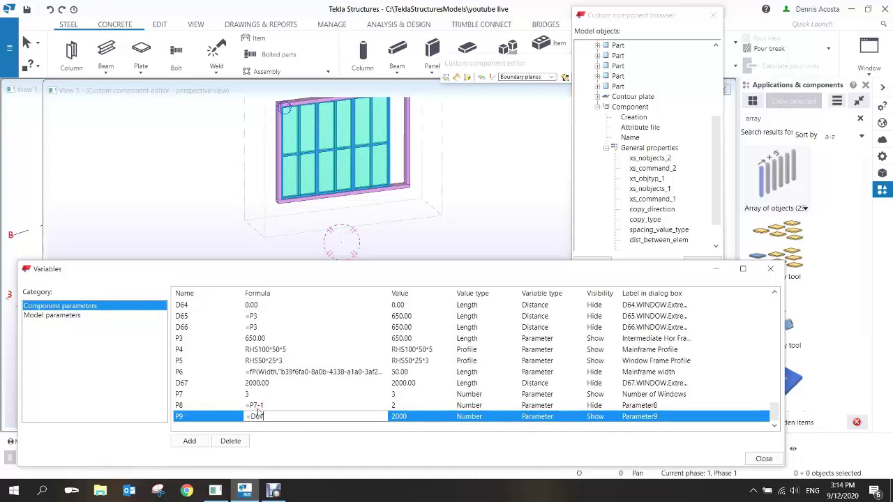
text(()
text(P6)
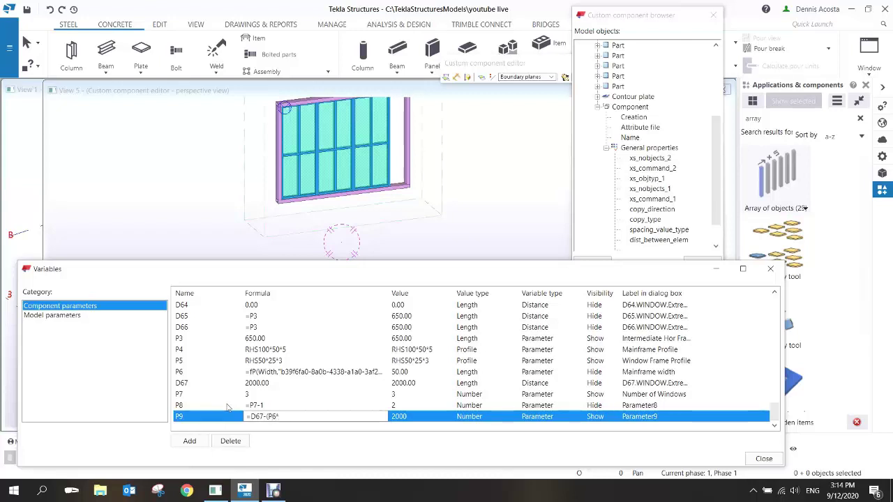
text(*2))
key(Return)
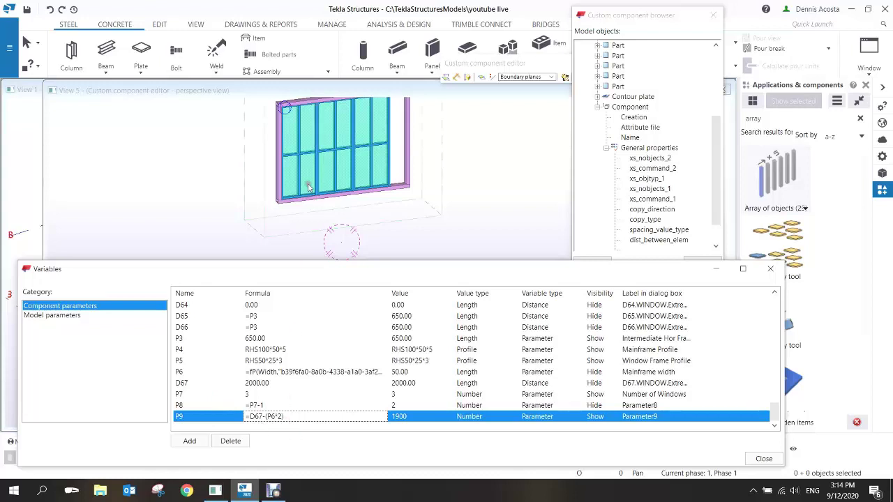
- Set the visibility of parameter P9 to Hide
scroll(328, 213, up, 4)
middle_drag(383, 220, 267, 229)
scroll(345, 215, down, 2)
scroll(433, 204, up, 3)
scroll(431, 187, down, 3)
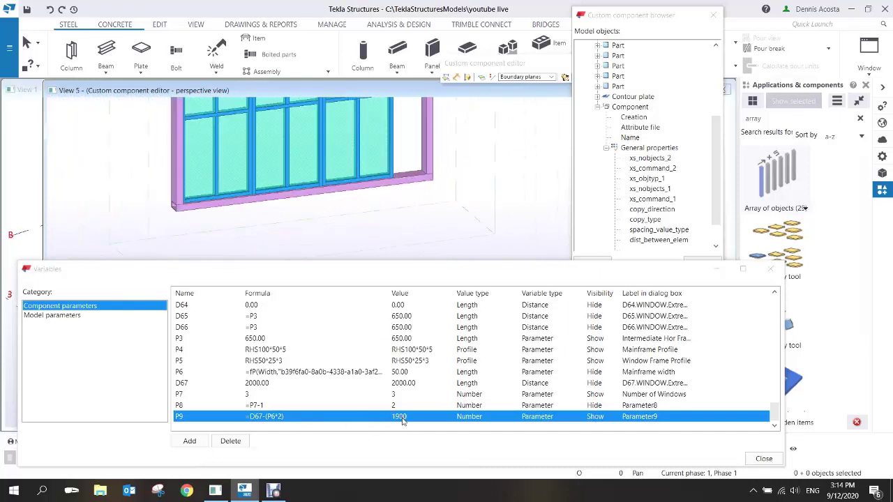
click(601, 416)
key(h)
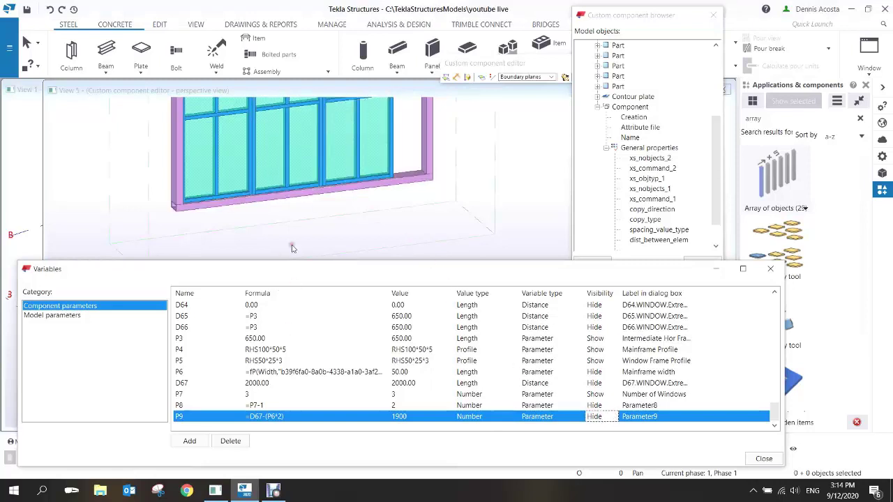
- Extend the formula of parameter P9 to =(D67-(P6*2))/P8 so the clear frame width is divided by the number of copies
middle_drag(309, 202, 353, 227)
scroll(354, 220, down, 4)
scroll(370, 224, up, 2)
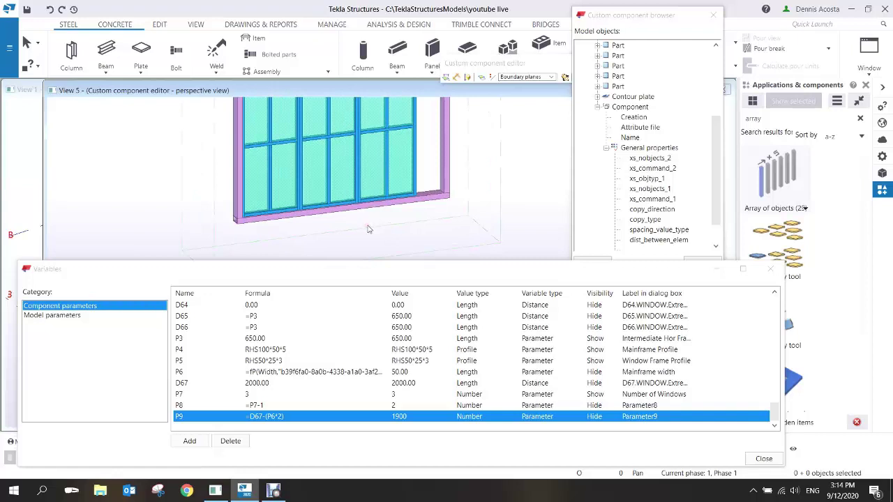
ctrl+middle_drag(409, 229, 380, 224)
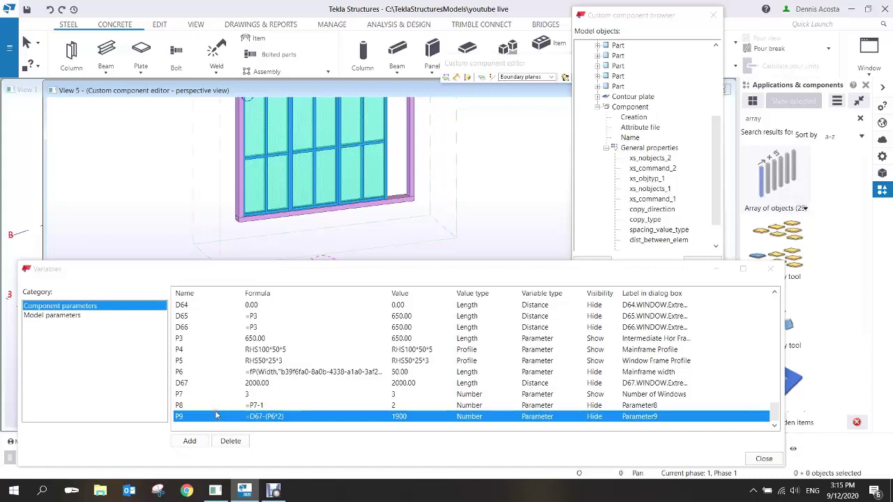
click(293, 417)
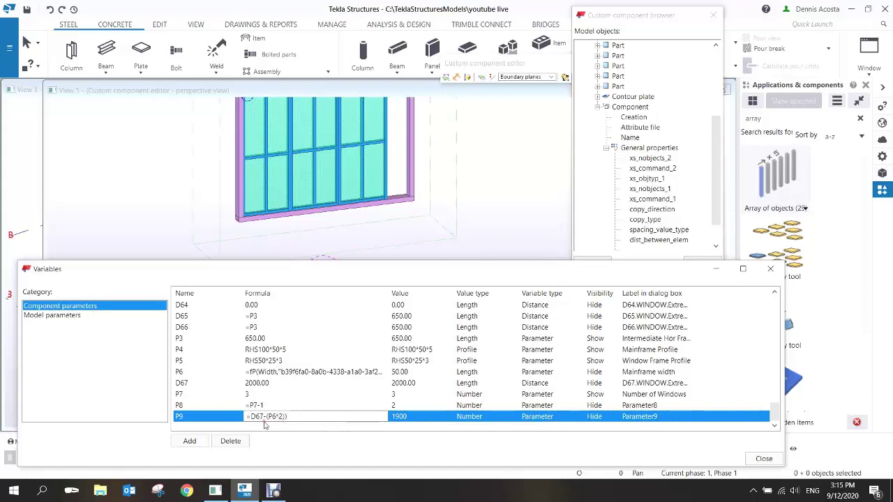
click(251, 417)
text(()
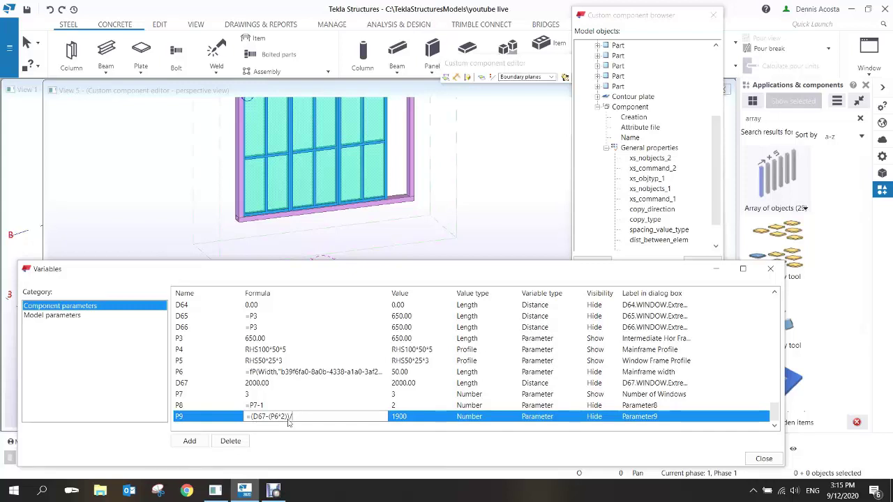
text(P8)
key(Return)
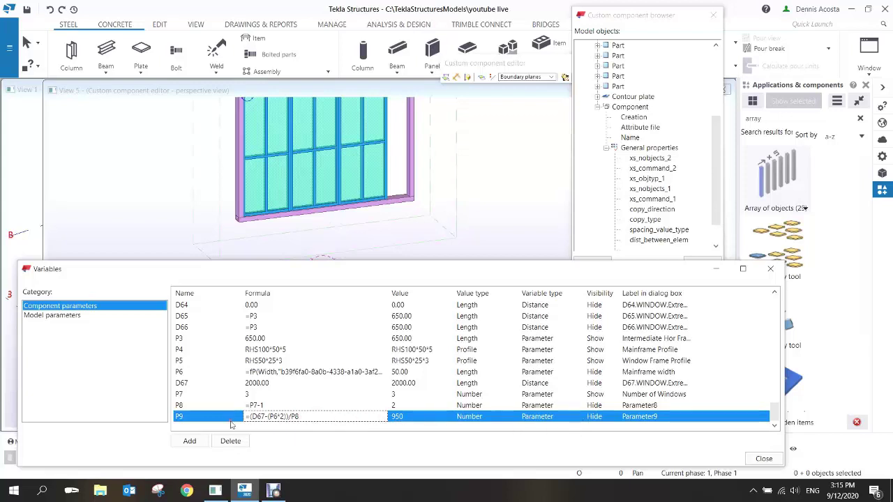
- Link the array component's dist_between_elem property to parameter P9 and refresh the object tree
click(187, 417)
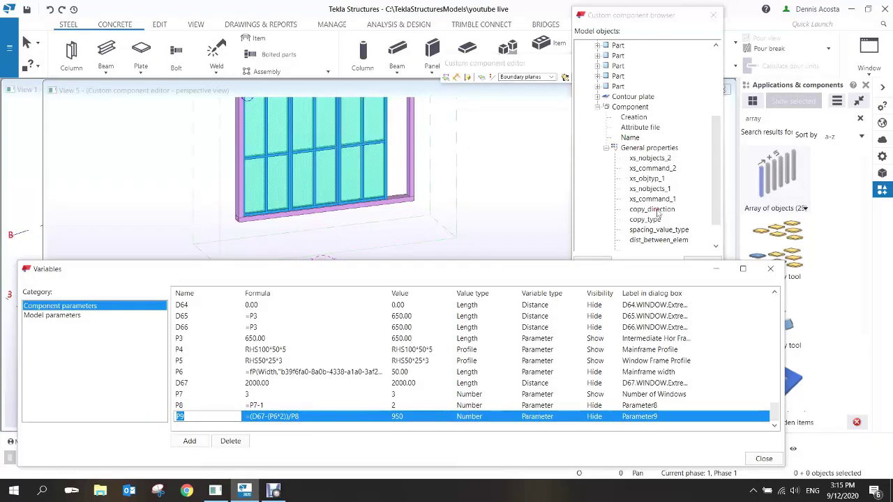
click(675, 240)
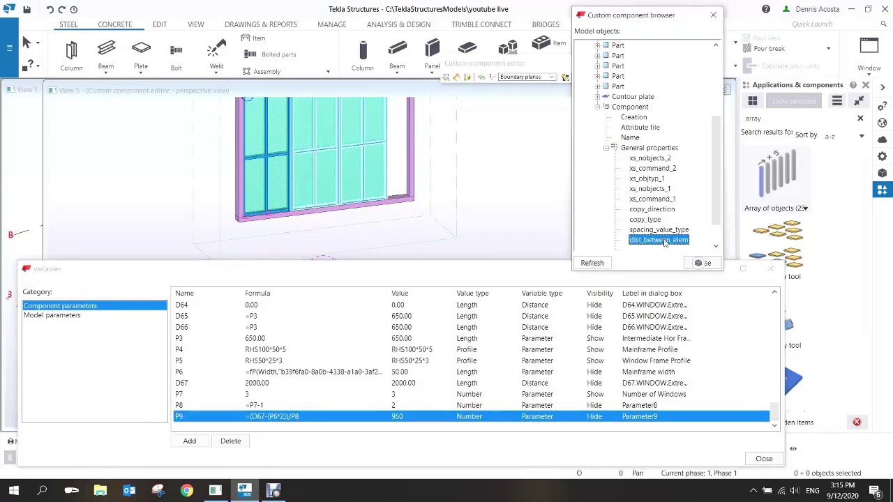
right_click(679, 241)
click(692, 243)
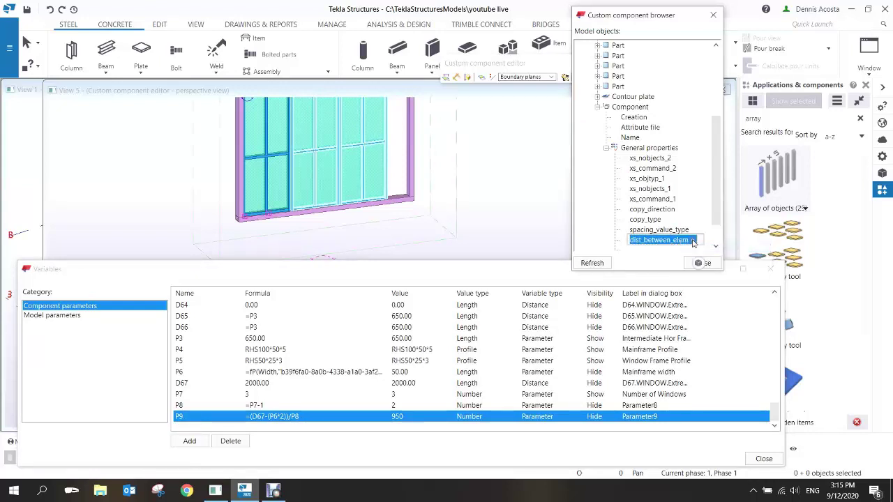
text(P9)
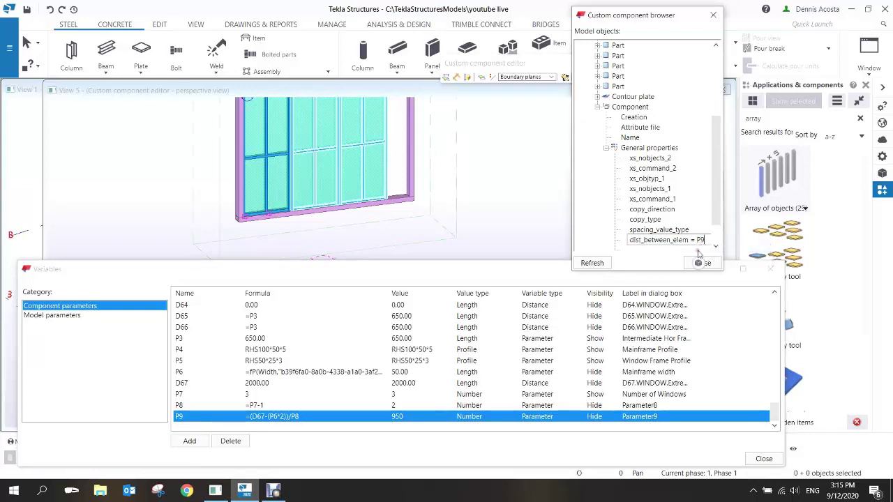
click(518, 222)
middle_drag(467, 198, 441, 213)
scroll(439, 215, down, 1)
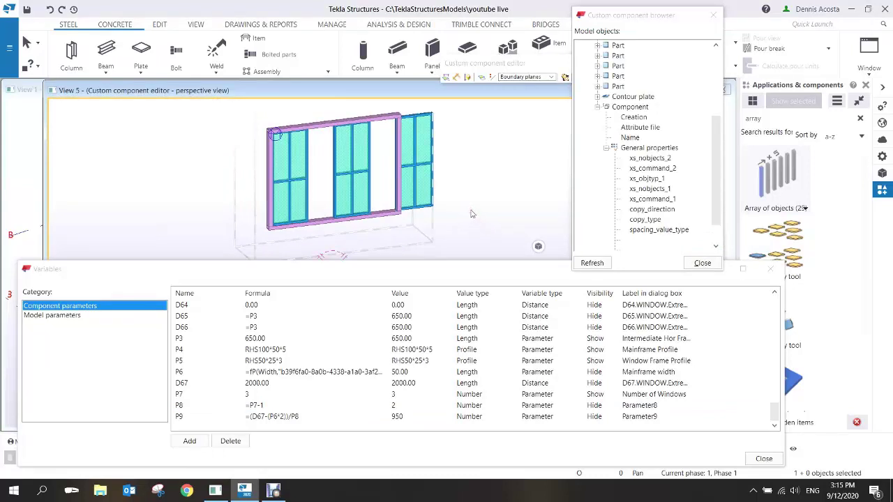
click(593, 263)
- Test the window spacing with Number of Windows set to 2, and return it to 3
click(250, 394)
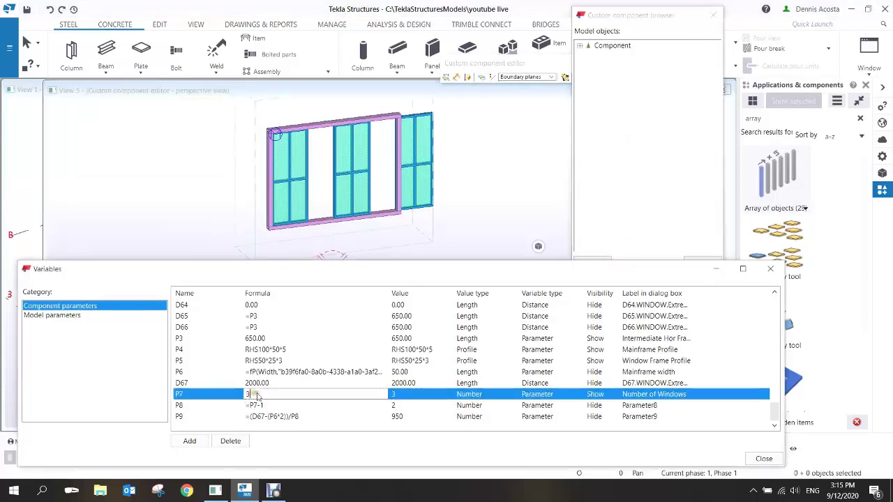
text(2)
key(Return)
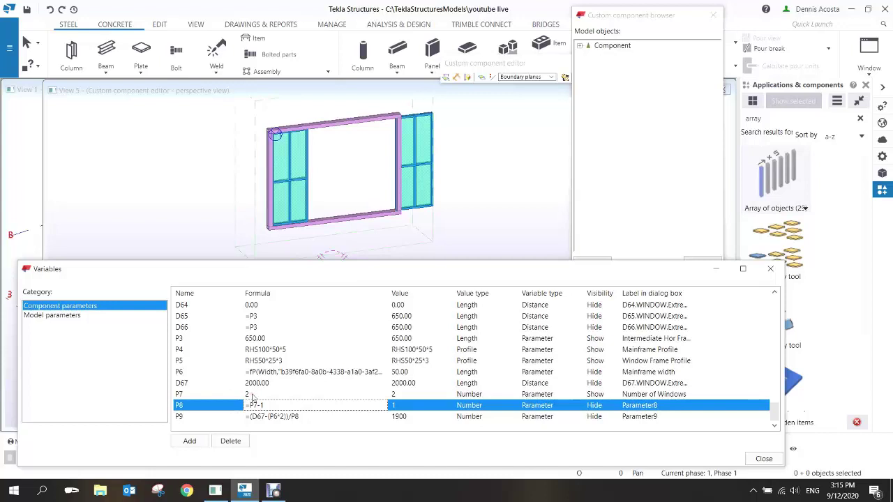
click(258, 395)
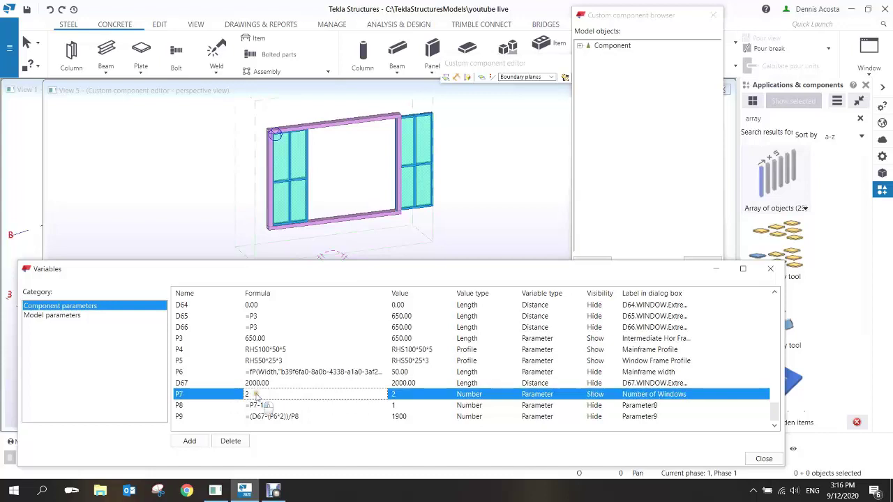
drag(270, 398, 235, 396)
text(3)
key(Return)
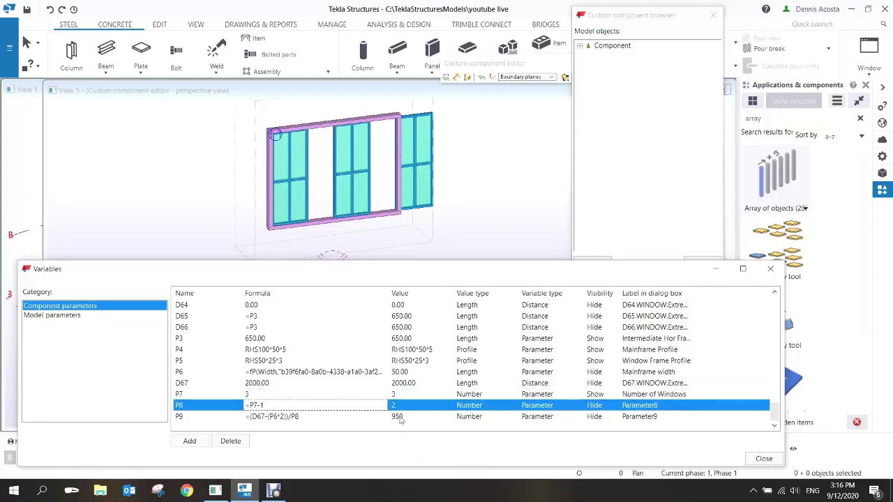
- Select the window array and remove the P9 link from its dist_between_elem property in the object tree
double_click(311, 417)
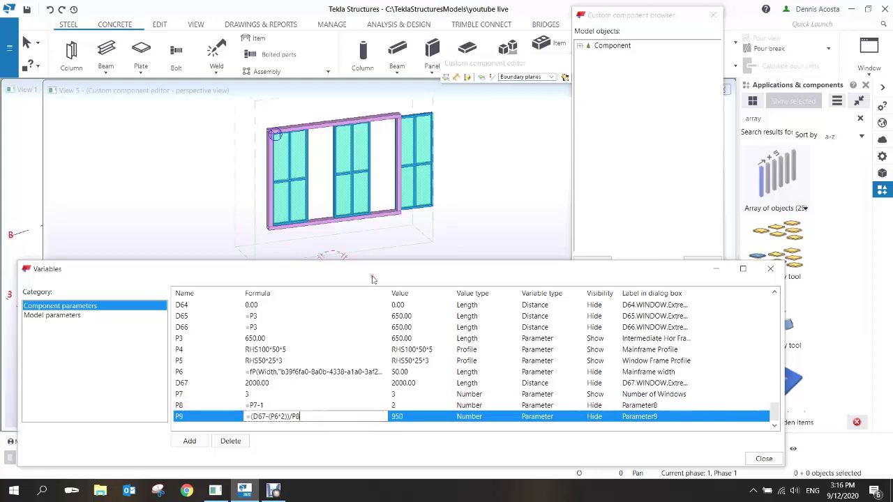
click(433, 150)
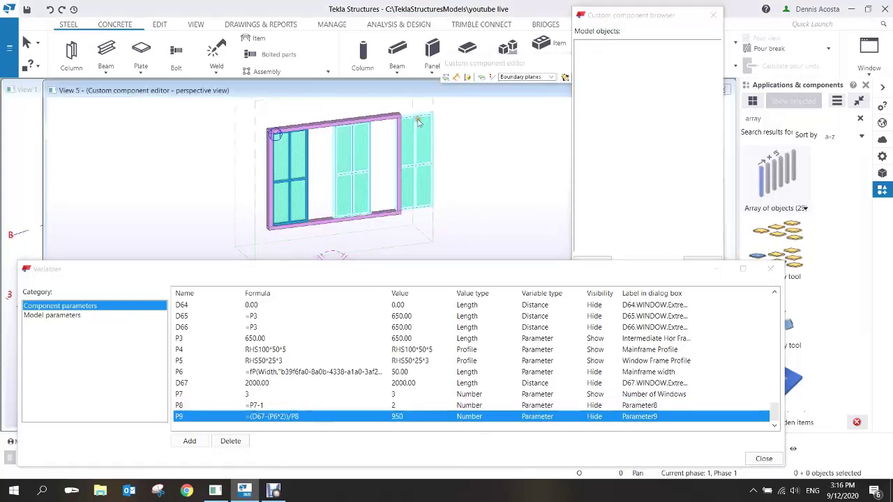
click(599, 229)
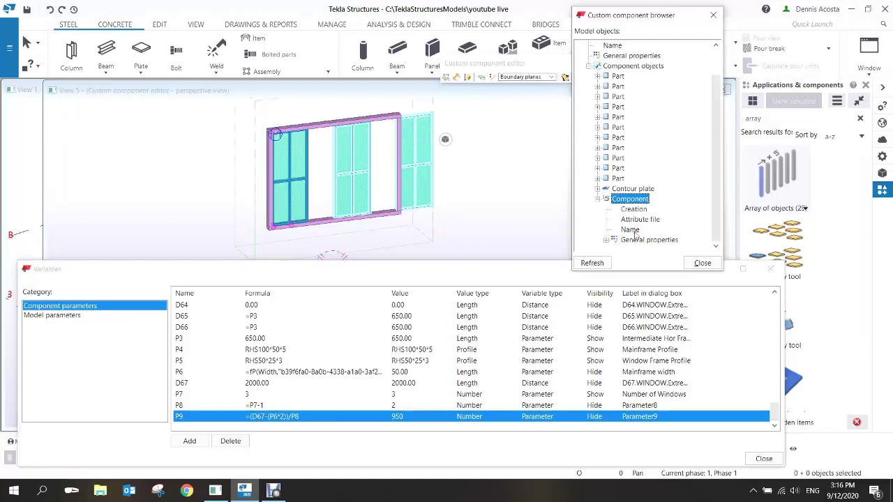
click(607, 241)
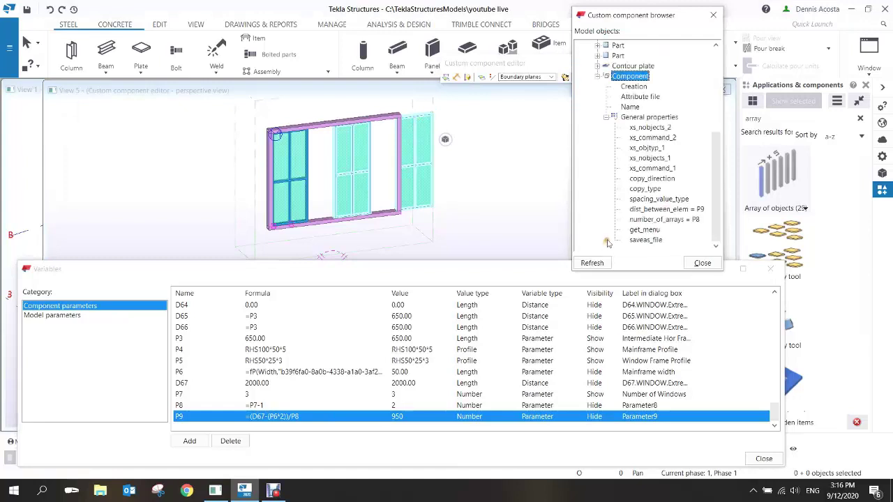
right_click(688, 210)
click(690, 211)
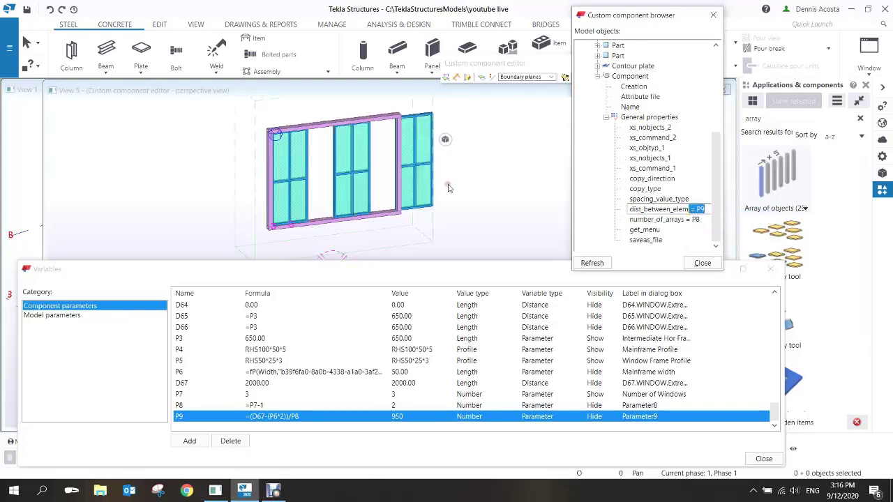
key(BackSpace)
key(Return)
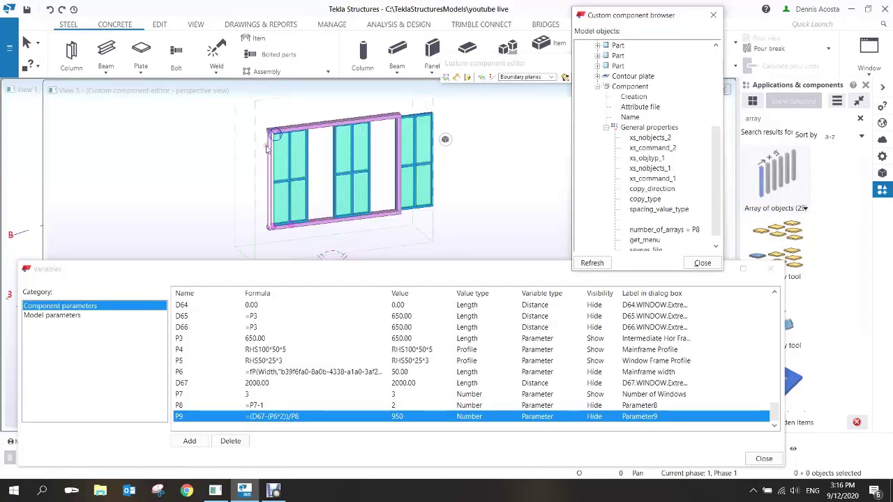
- Modify the window array so its spacing value is 550.00, and close its settings
double_click(313, 150)
drag(639, 149, 586, 147)
text(550.00)
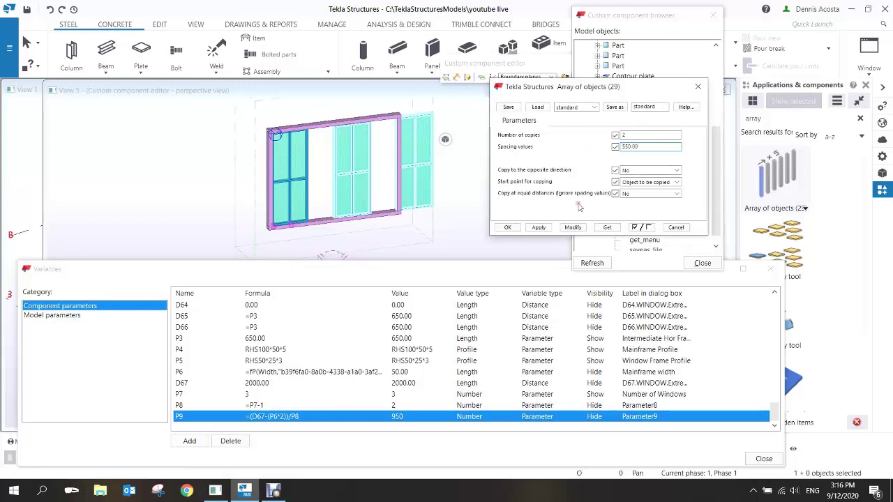
click(573, 228)
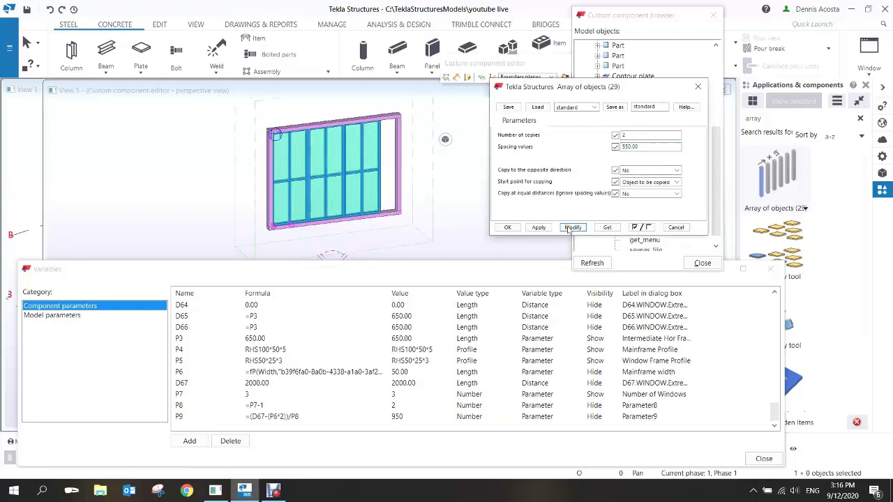
click(509, 228)
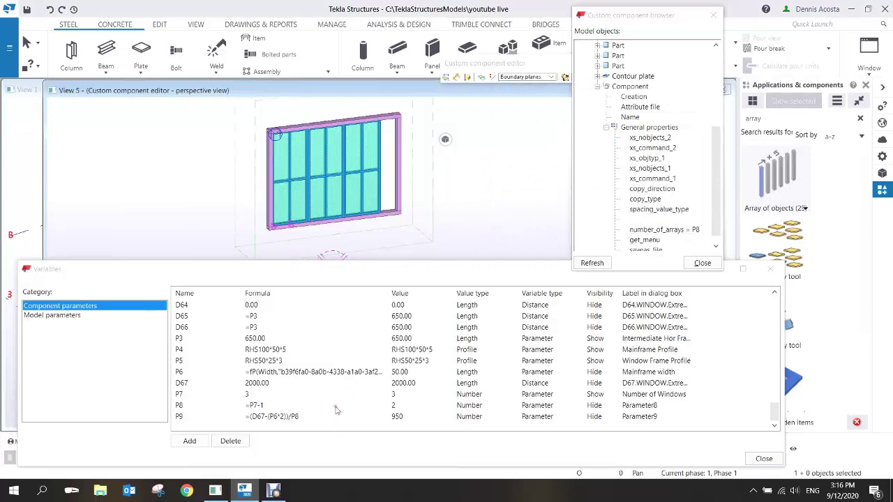
- Shorten parameter P9's formula to =(D67-(P6*2)) and add parameter P10 with the formula =P9/P7
click(311, 417)
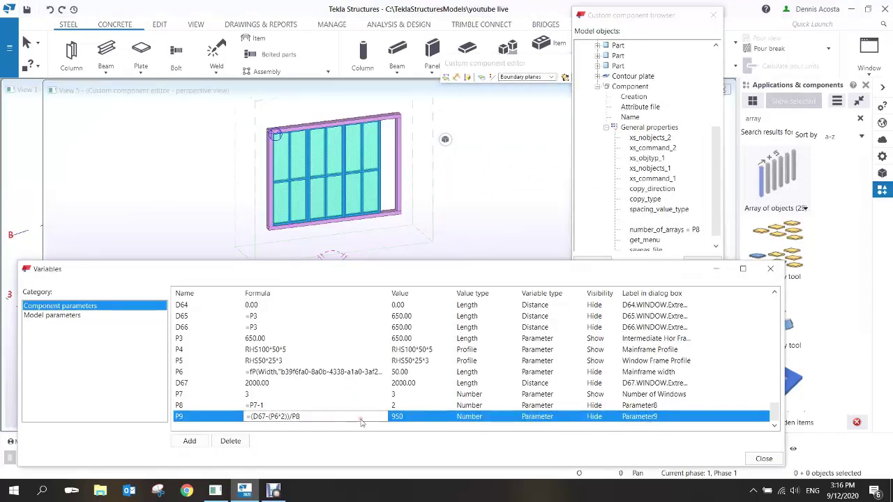
key(BackSpace)
click(188, 441)
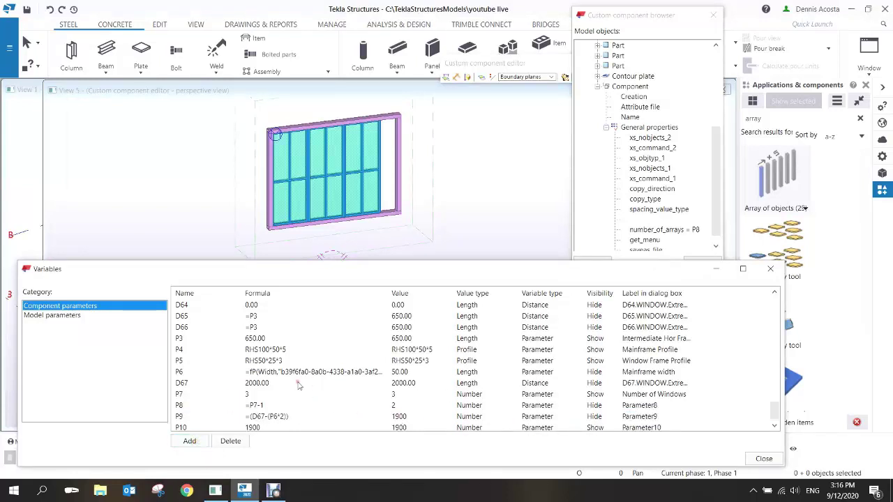
double_click(262, 426)
double_click(271, 417)
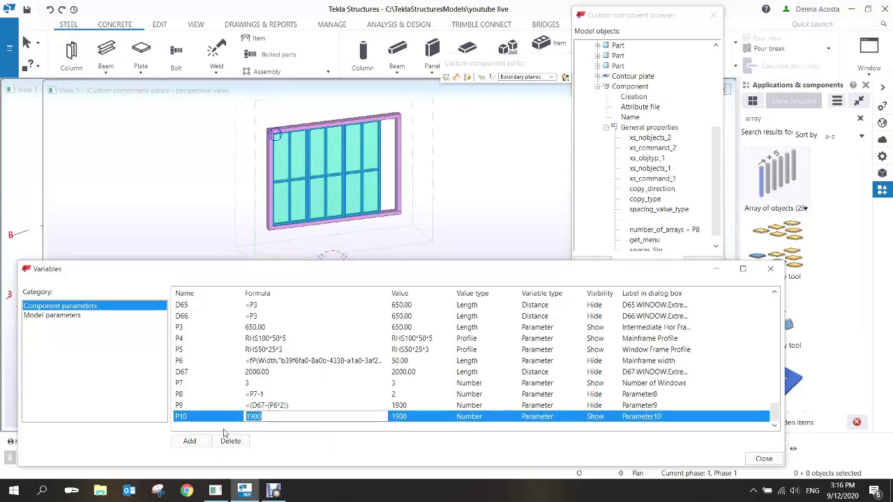
text(=P9)
key(Return)
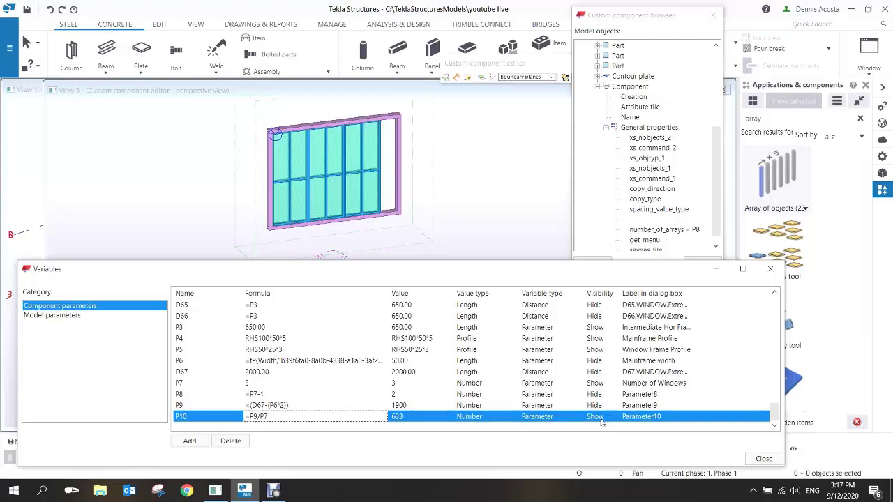
- Link the window array's dist_between_elem property to parameter P10 and refresh the object tree
double_click(185, 417)
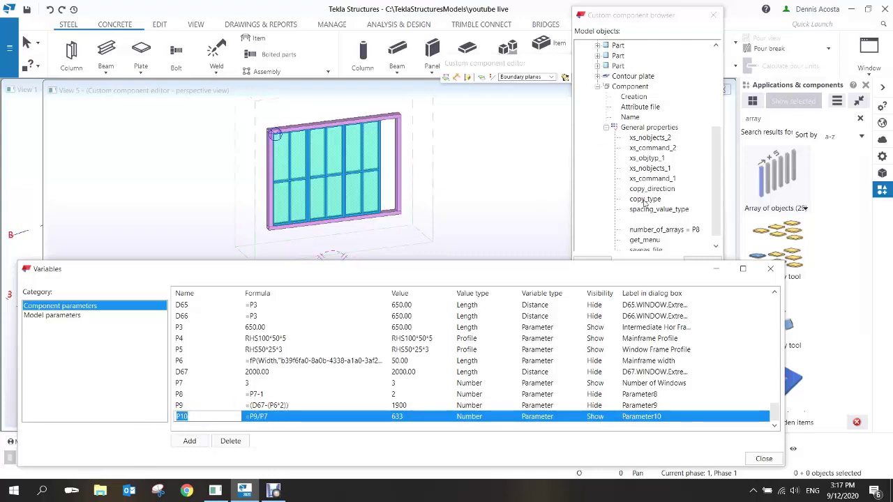
click(592, 262)
click(277, 139)
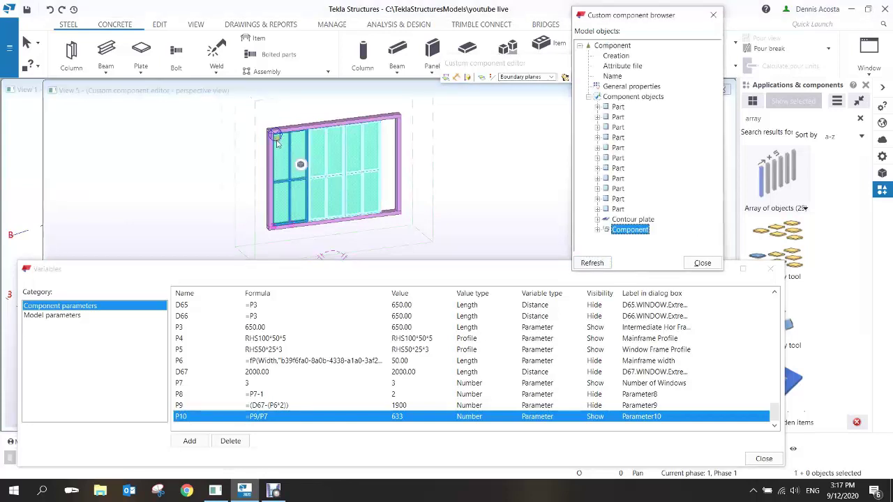
double_click(617, 231)
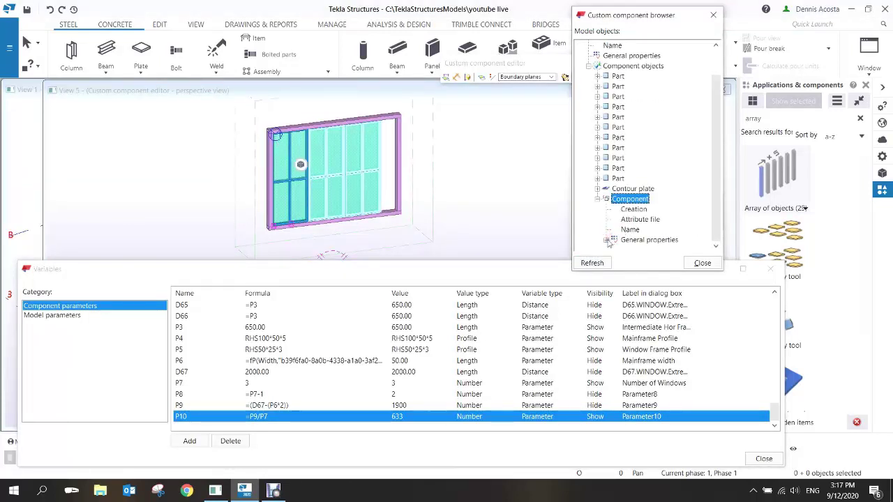
click(606, 245)
right_click(672, 209)
click(694, 217)
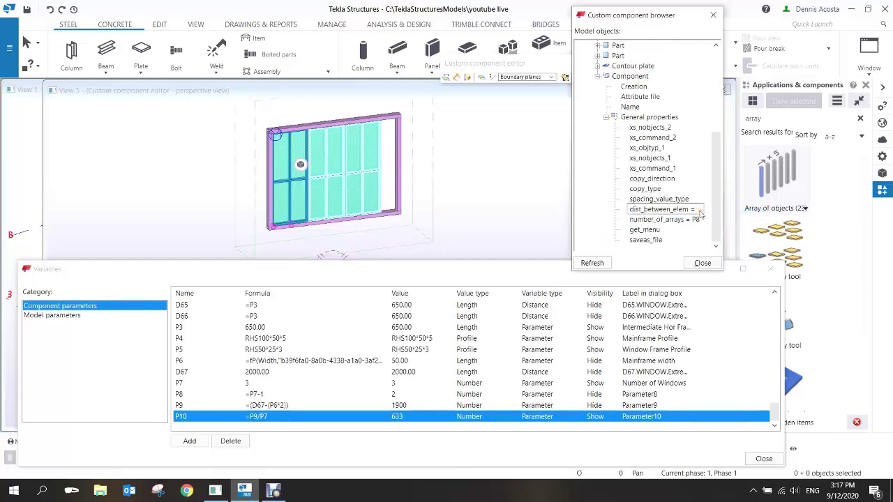
text(P10)
click(592, 263)
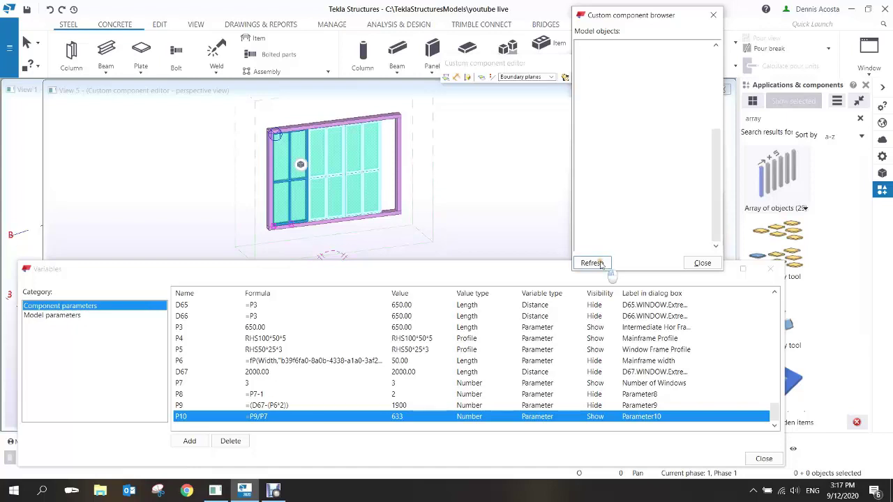
click(510, 229)
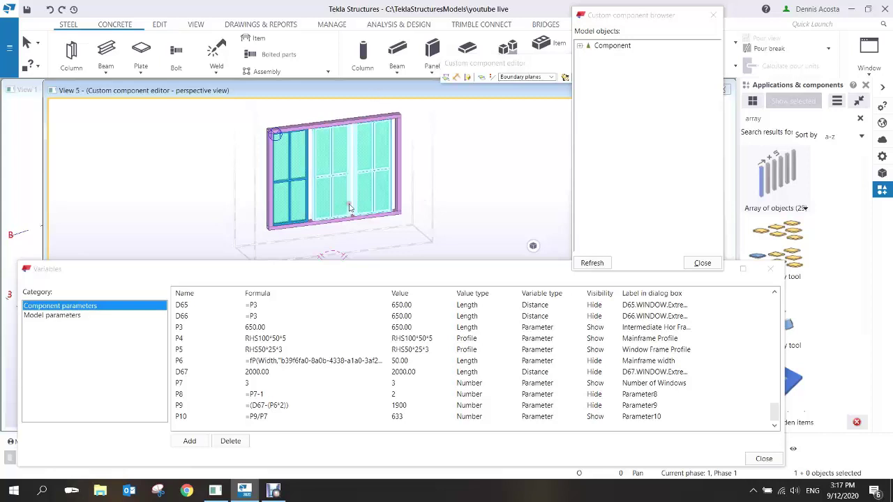
middle_drag(347, 206, 345, 202)
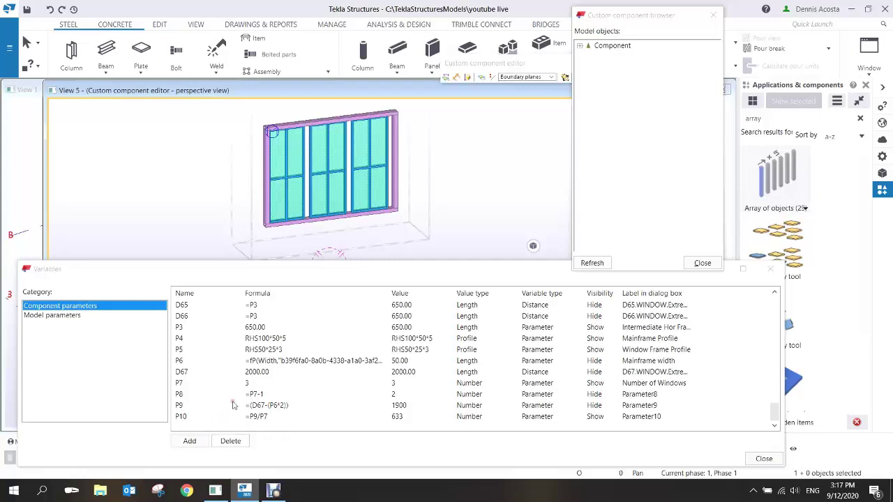
- Select the window array and expand its general properties in the object tree
click(280, 145)
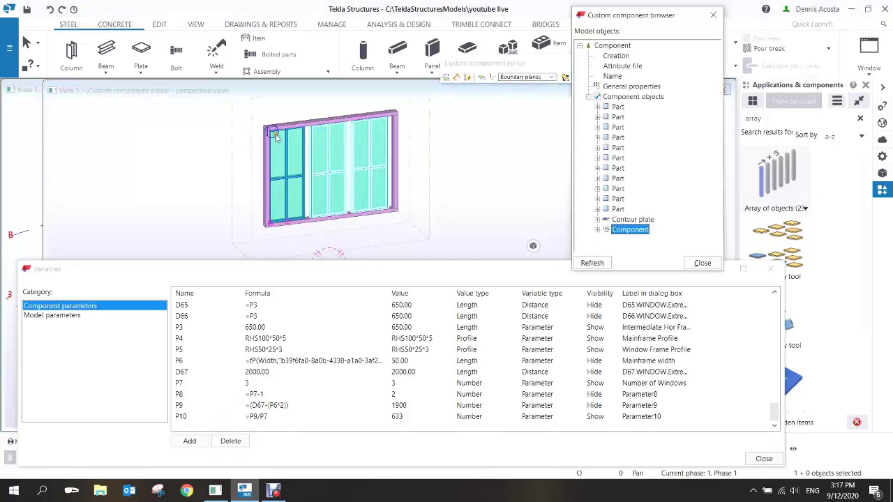
click(598, 230)
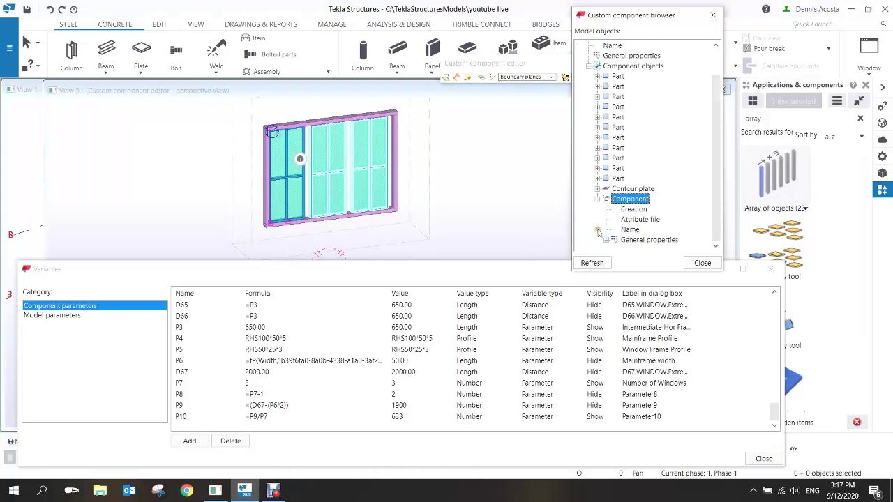
click(648, 241)
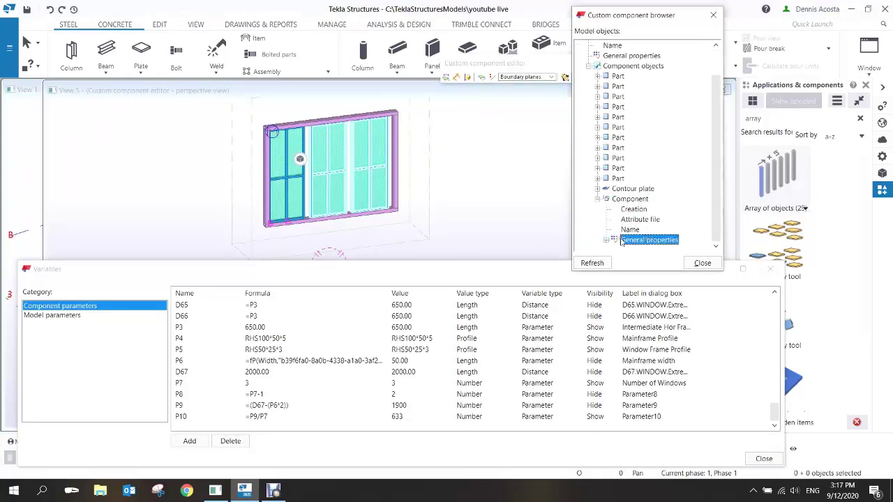
click(609, 241)
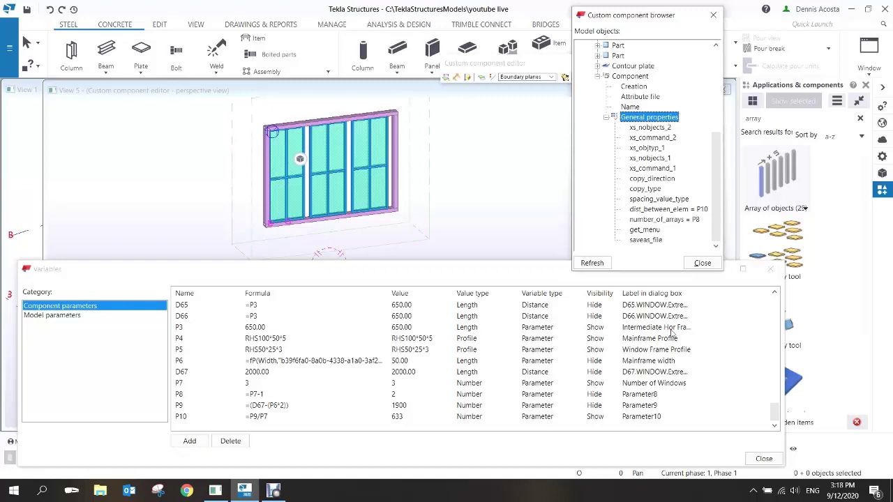
- Examine window internal width parameter P2 and compare it with the other size parameters in the variables list
click(279, 372)
scroll(282, 372, up, 8)
scroll(286, 374, up, 1)
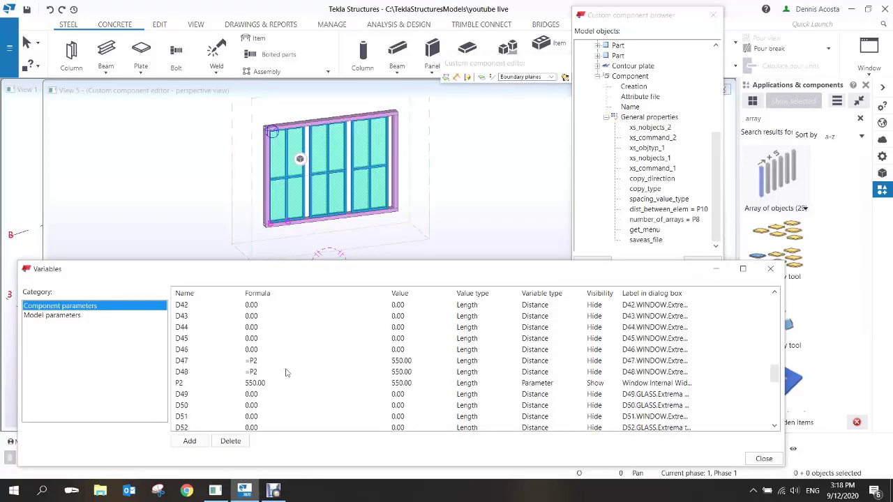
click(188, 384)
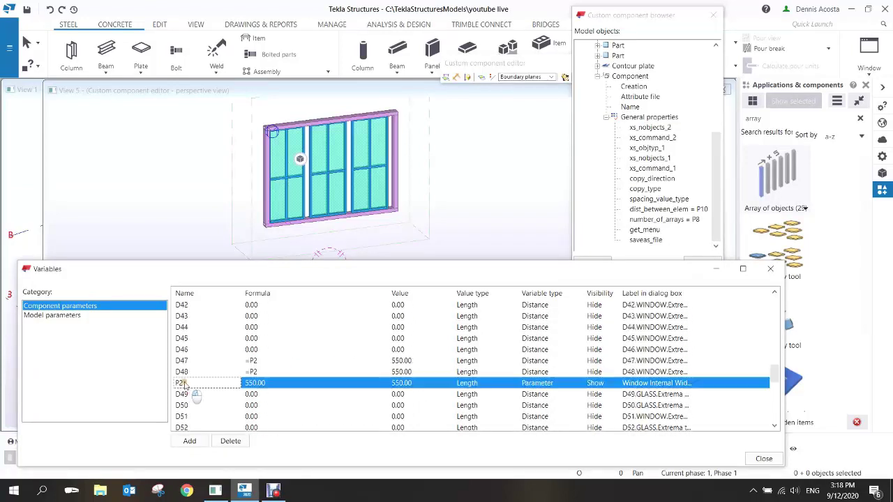
click(265, 386)
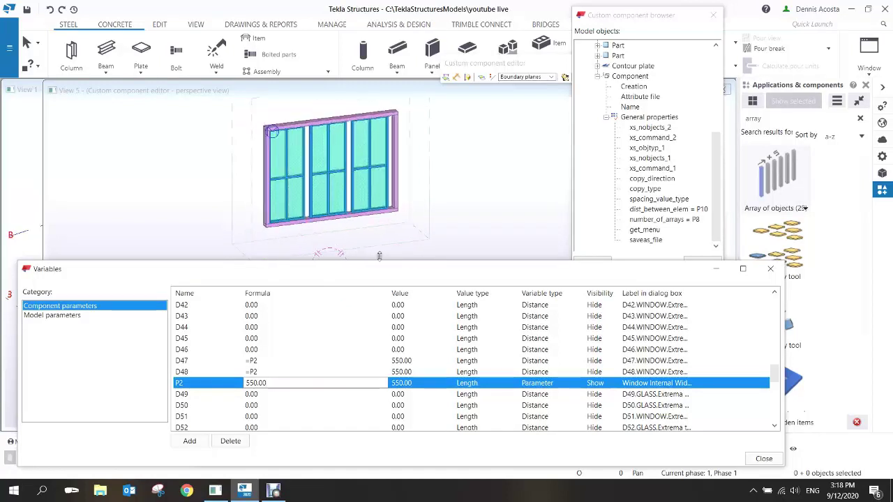
scroll(272, 387, down, 1)
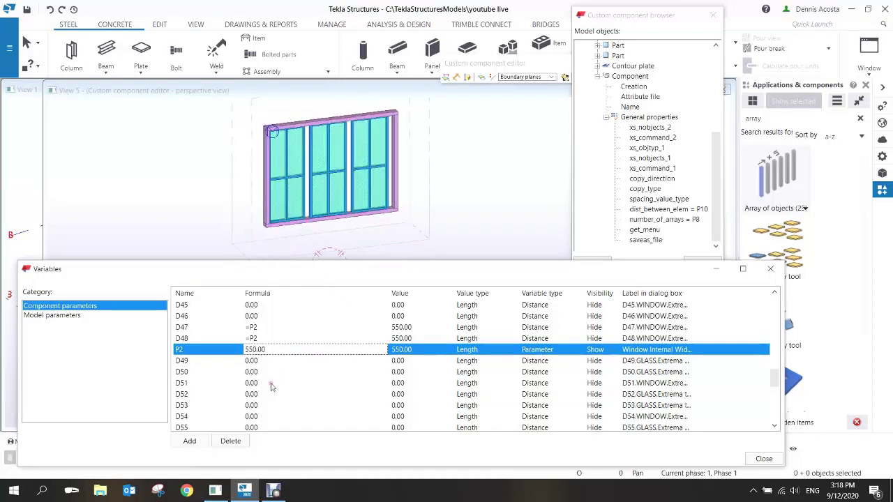
scroll(272, 387, down, 7)
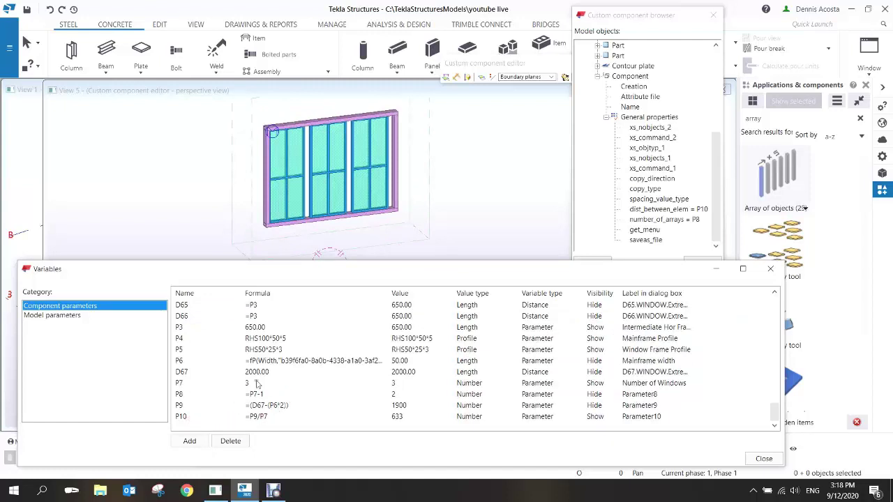
scroll(253, 394, up, 12)
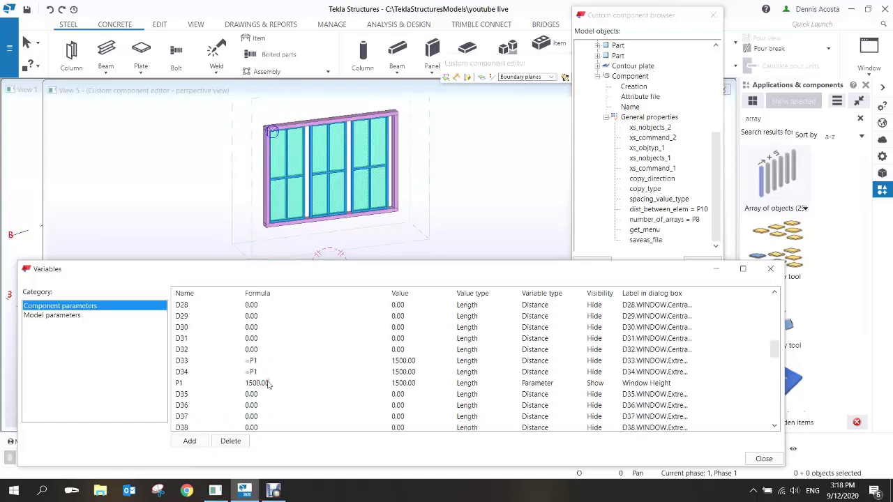
scroll(247, 391, down, 5)
click(251, 386)
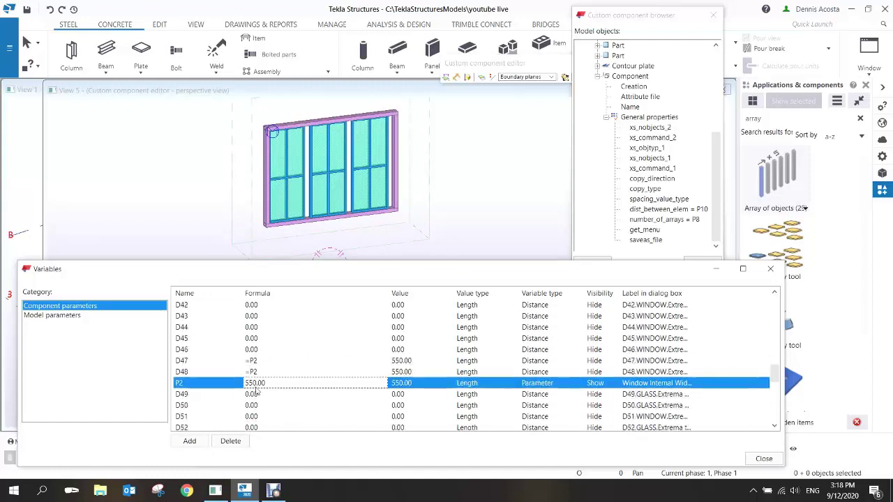
- Remove the P10 link from the array's dist_between_elem property and refresh the object tree
click(698, 210)
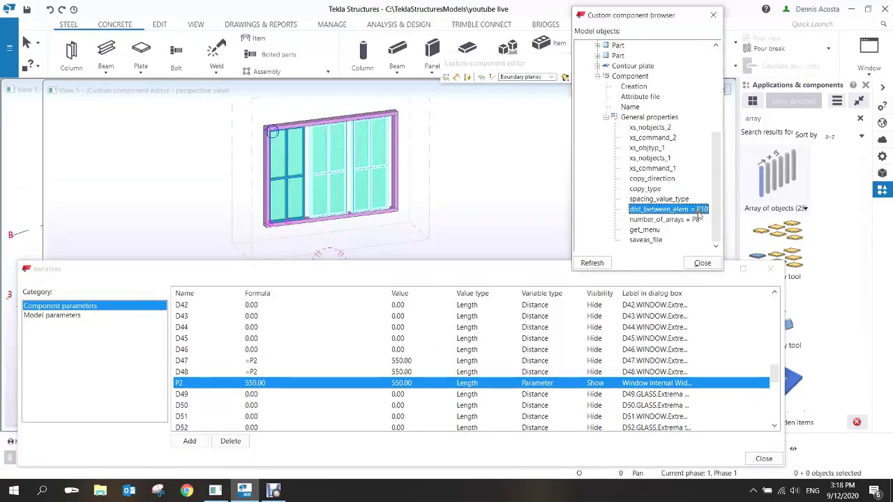
click(702, 212)
drag(704, 210, 709, 211)
key(BackSpace)
key(BackSpace)
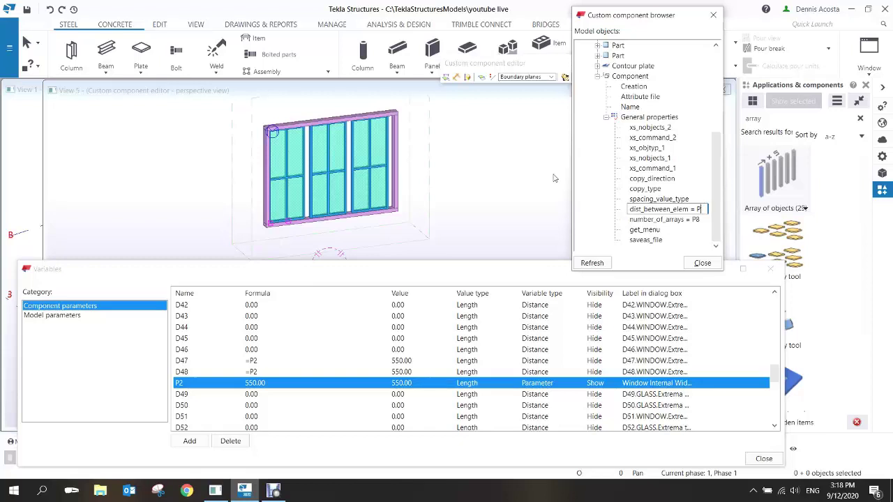
key(Return)
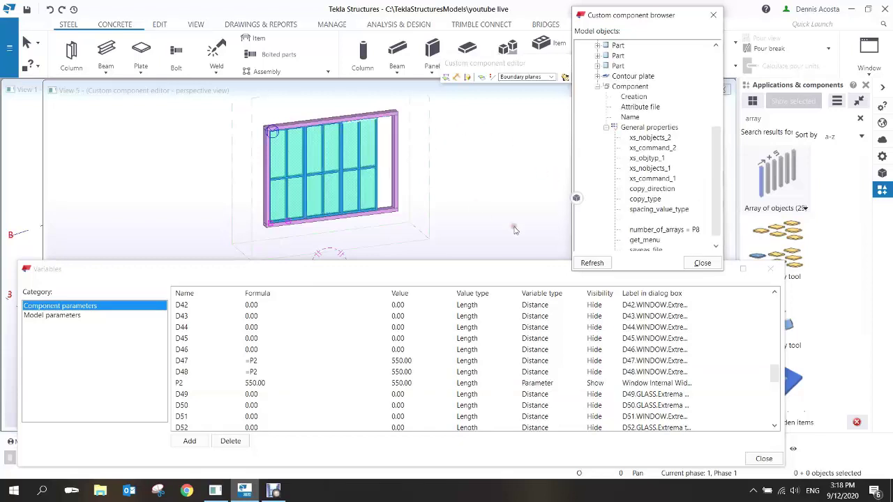
click(591, 264)
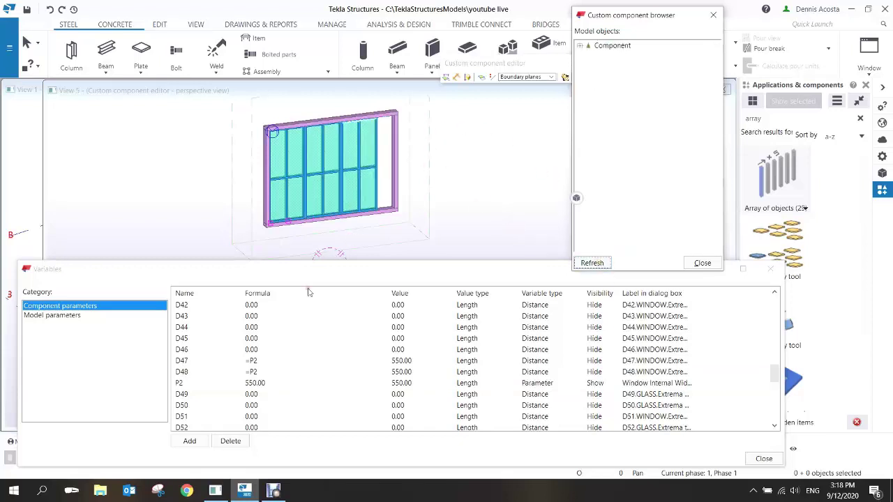
- Set the formula of window internal width parameter P2 to =P10 and check the resized panels in the model
click(265, 386)
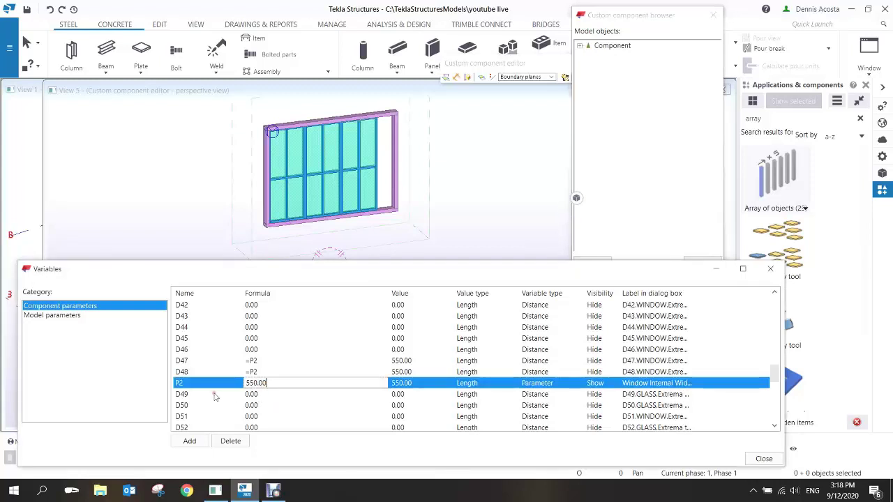
scroll(221, 401, down, 8)
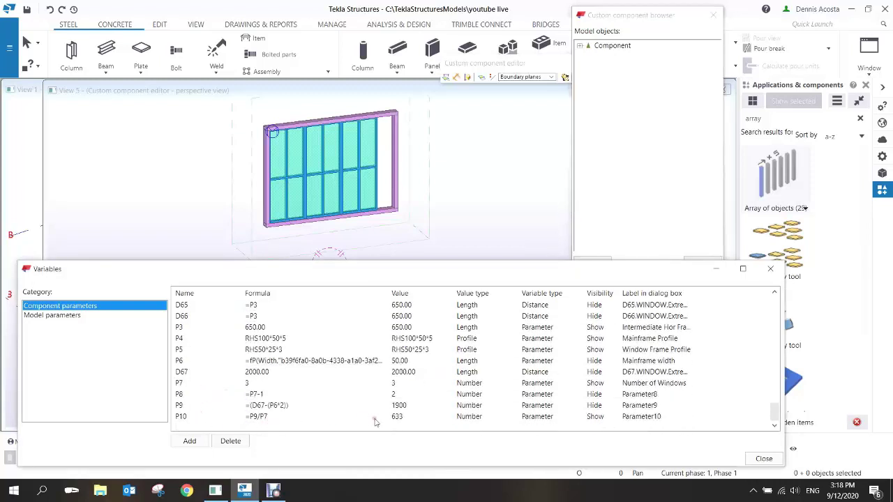
scroll(338, 412, up, 7)
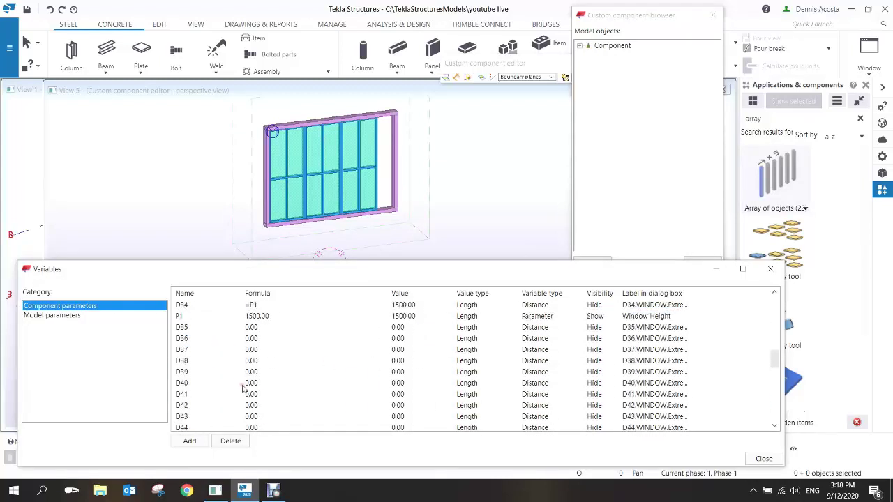
scroll(244, 388, up, 2)
drag(273, 416, 225, 423)
text(=P10)
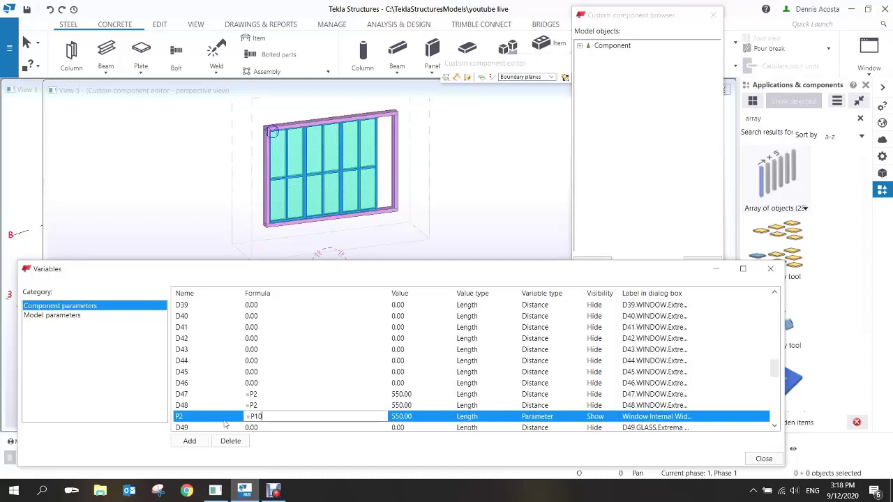
key(Return)
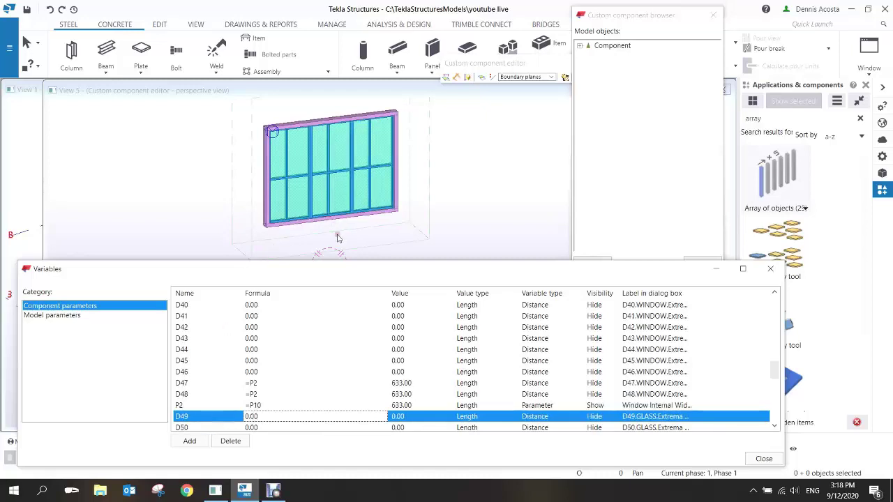
click(339, 182)
scroll(332, 175, up, 3)
scroll(332, 176, down, 2)
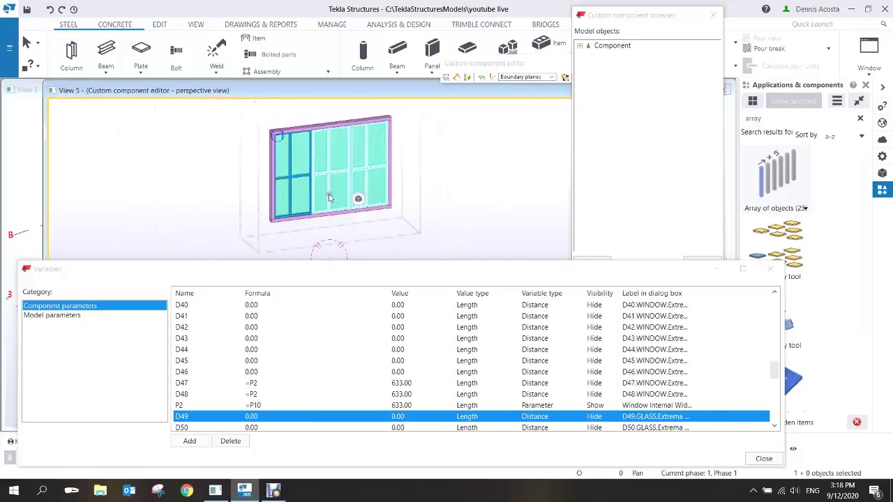
- Set the Number of Windows parameter P7 to 2 and check the resized panels in the model
scroll(333, 179, up, 1)
scroll(407, 186, down, 2)
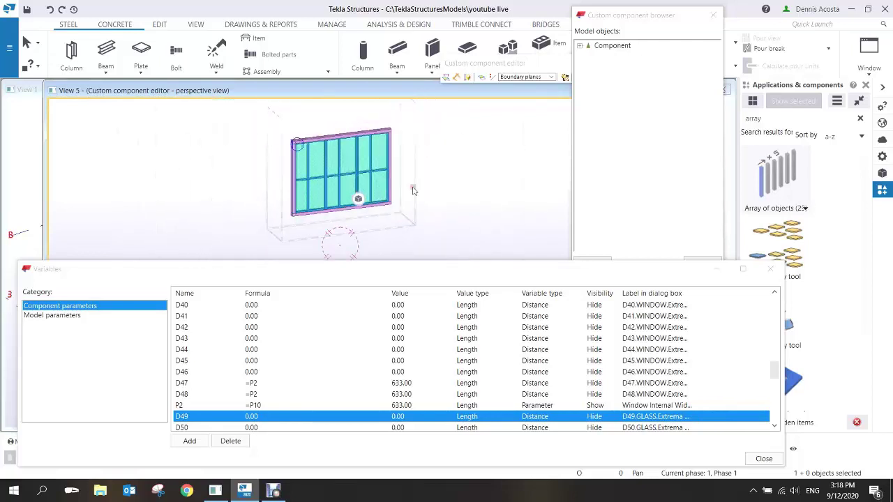
middle_drag(437, 194, 411, 155)
scroll(383, 165, down, 3)
click(332, 410)
scroll(333, 409, down, 4)
scroll(328, 411, down, 5)
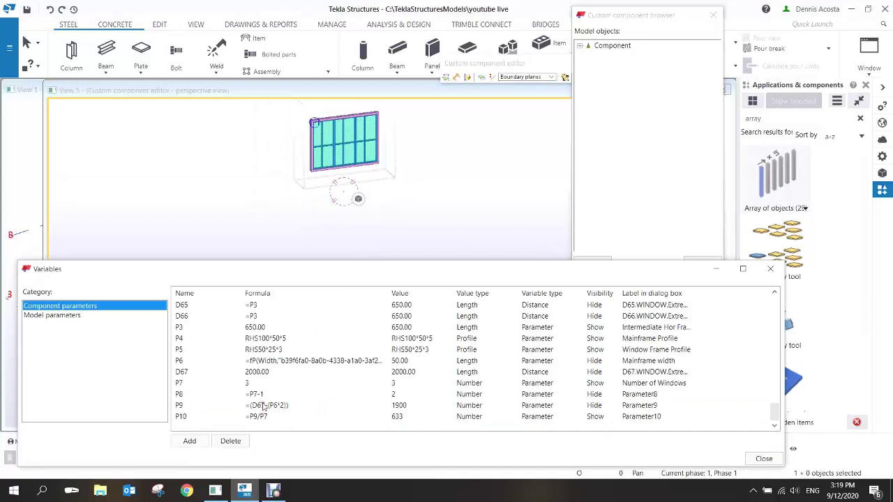
click(252, 385)
click(249, 385)
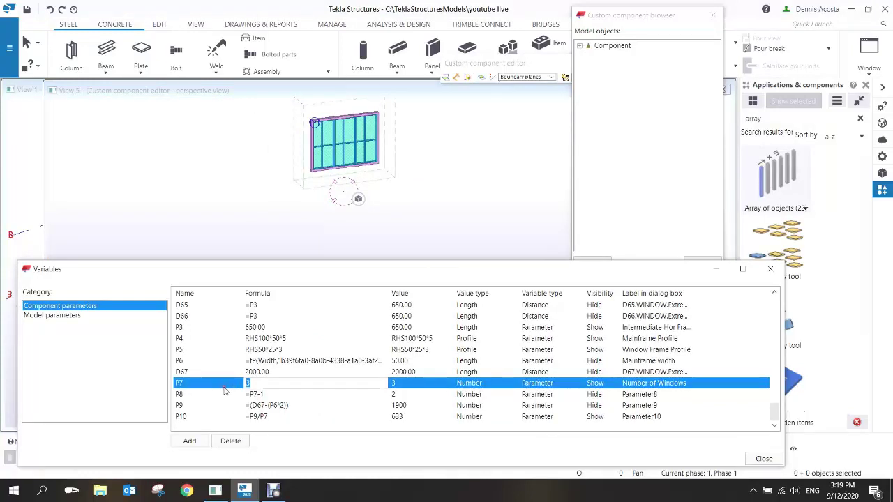
text(2)
click(225, 392)
scroll(351, 137, up, 5)
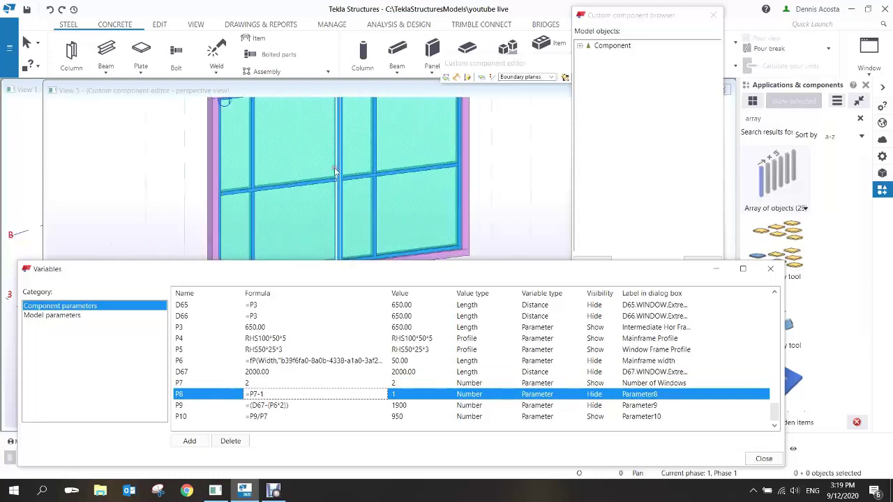
scroll(335, 163, down, 5)
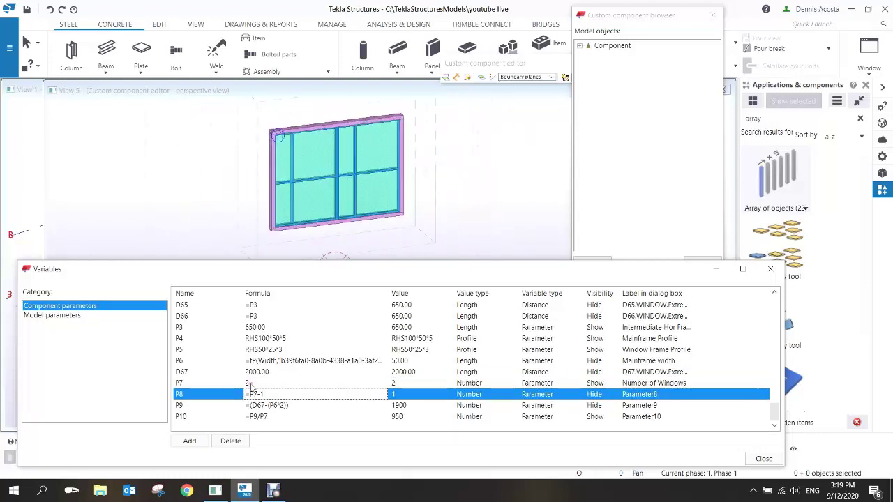
- Set the Number of Windows parameter P7 to 4 and check the panels across the main frame
click(249, 384)
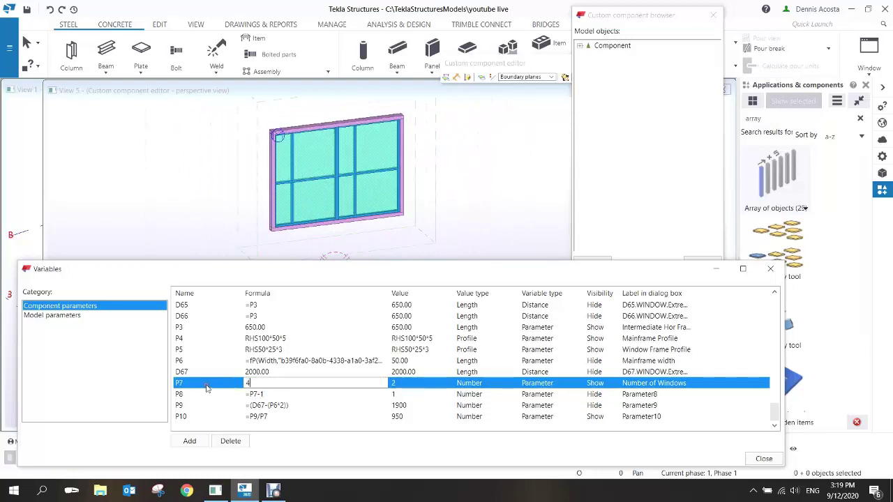
text(4)
key(Return)
scroll(282, 176, up, 4)
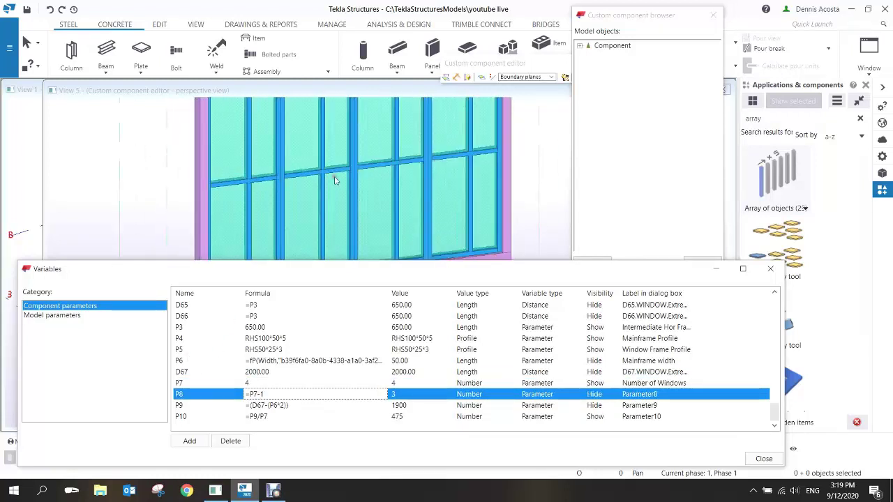
scroll(384, 194, down, 5)
scroll(379, 193, up, 1)
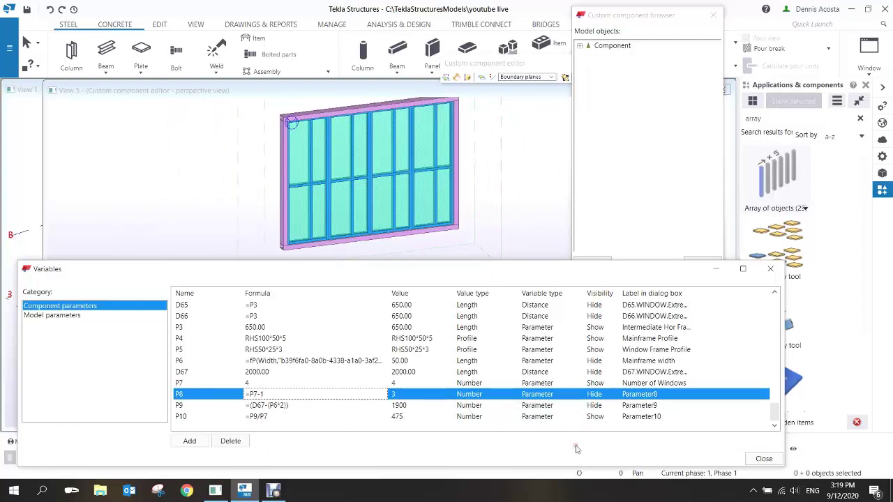
- Set the visibility of parameter P10 to Hide in the component parameters
click(600, 418)
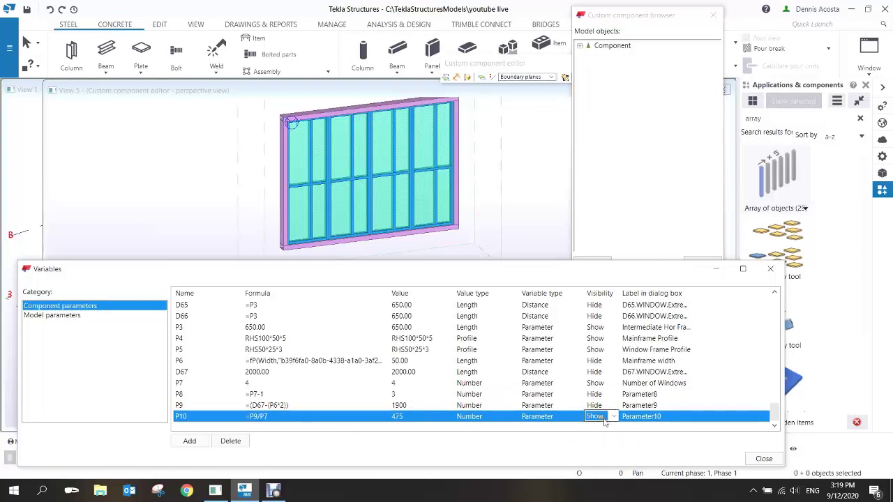
click(611, 417)
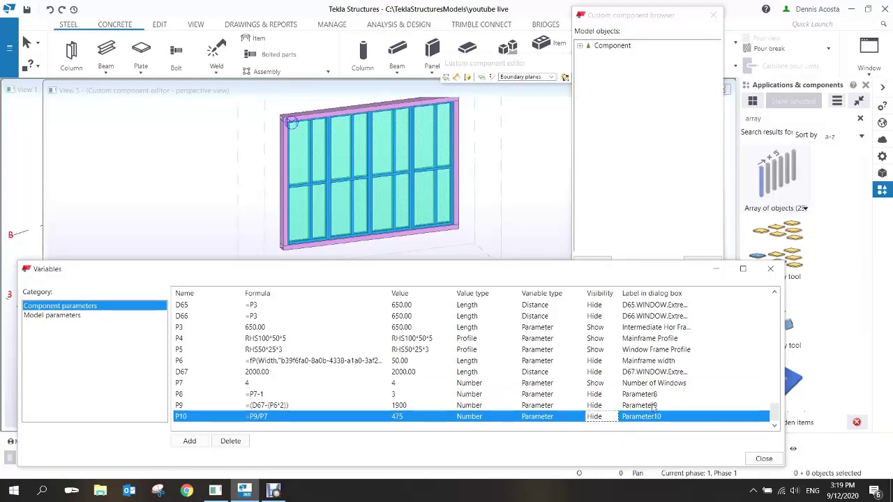
click(728, 406)
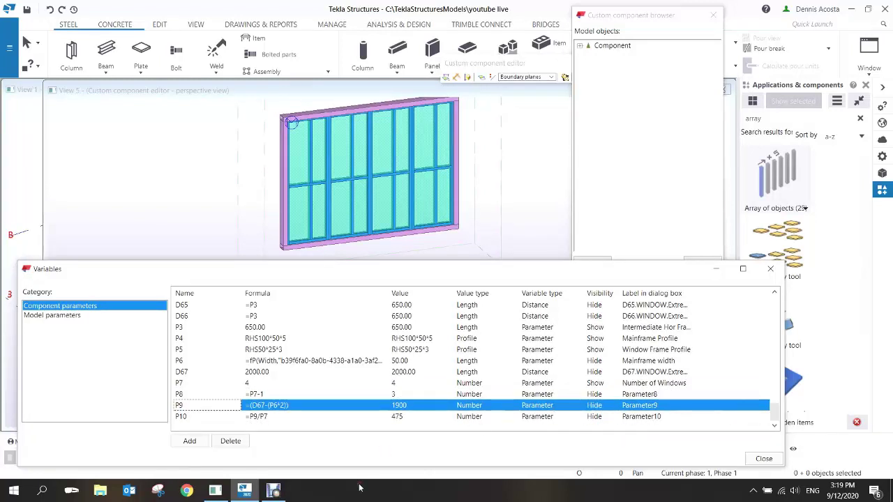
- Select the end handles of the upper and lower vertical mullions in the first window panel
middle_drag(420, 208, 414, 189)
scroll(414, 189, down, 2)
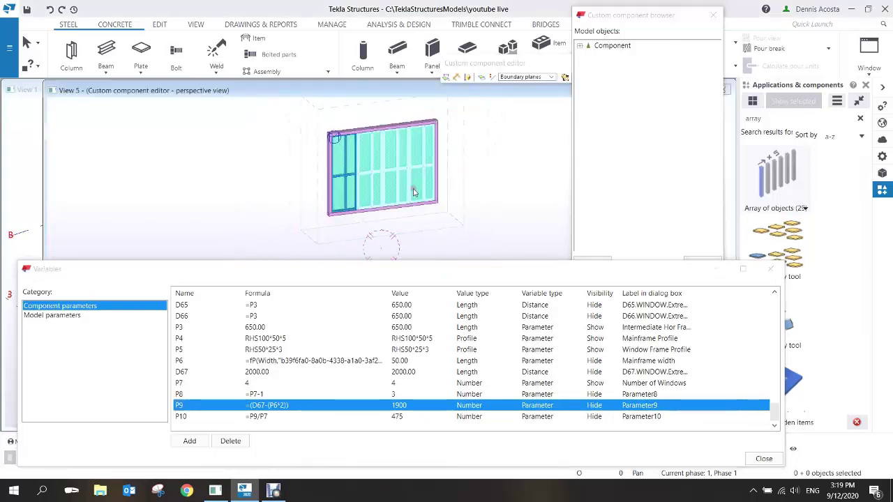
scroll(353, 182, up, 1)
scroll(353, 182, up, 8)
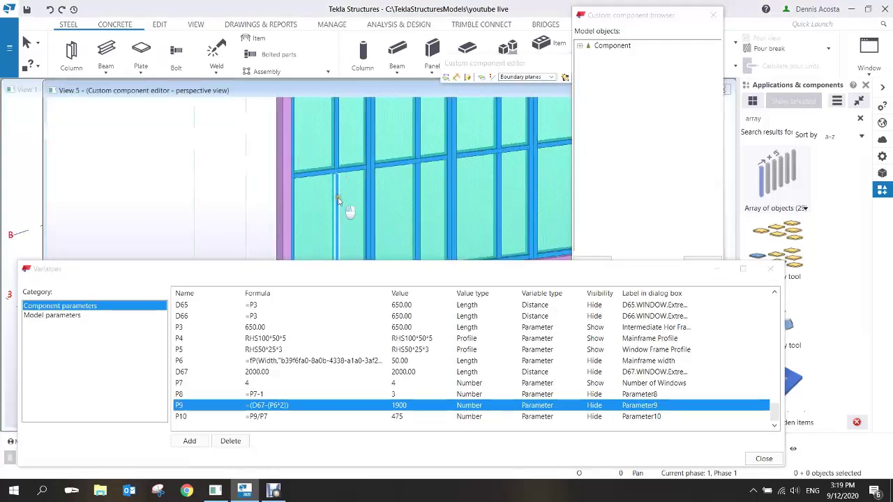
click(339, 197)
scroll(341, 187, down, 3)
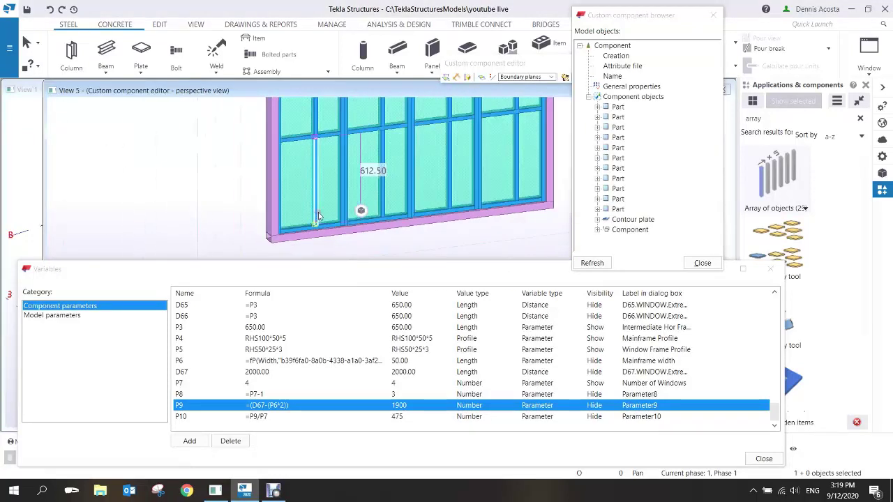
scroll(321, 194, up, 5)
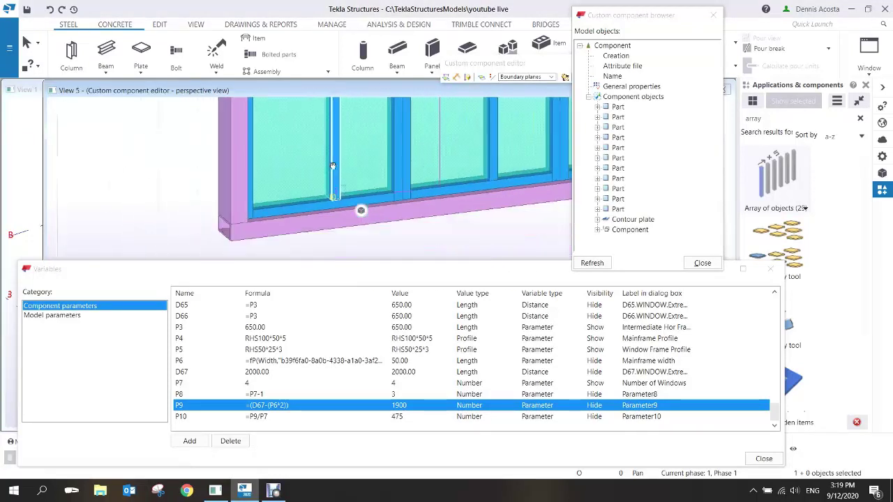
scroll(351, 172, up, 5)
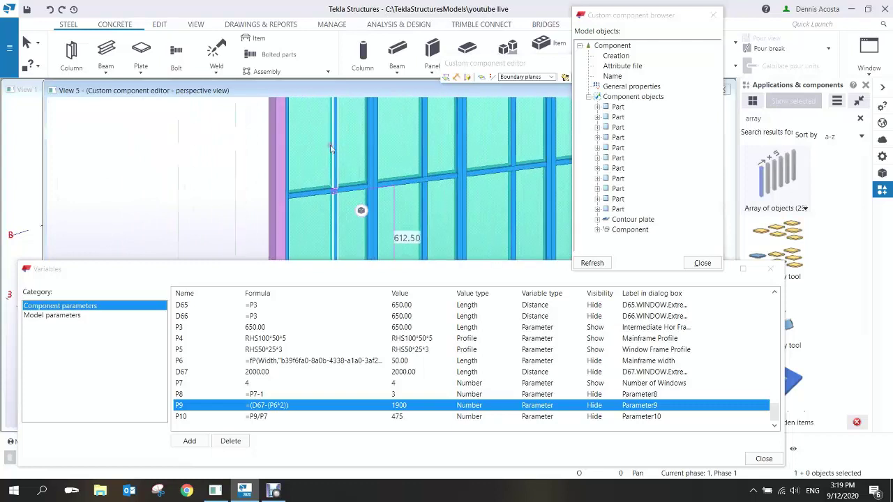
scroll(329, 168, down, 4)
scroll(329, 173, up, 3)
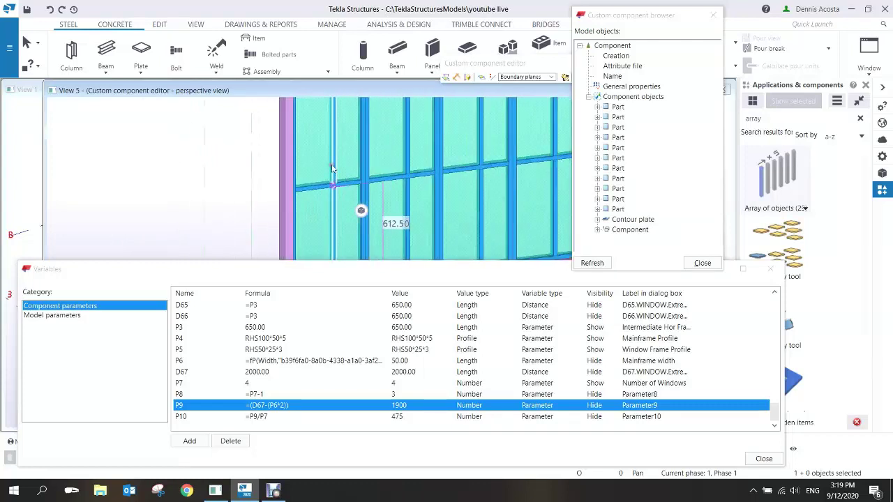
click(333, 163)
ctrl+click(335, 187)
scroll(332, 164, down, 4)
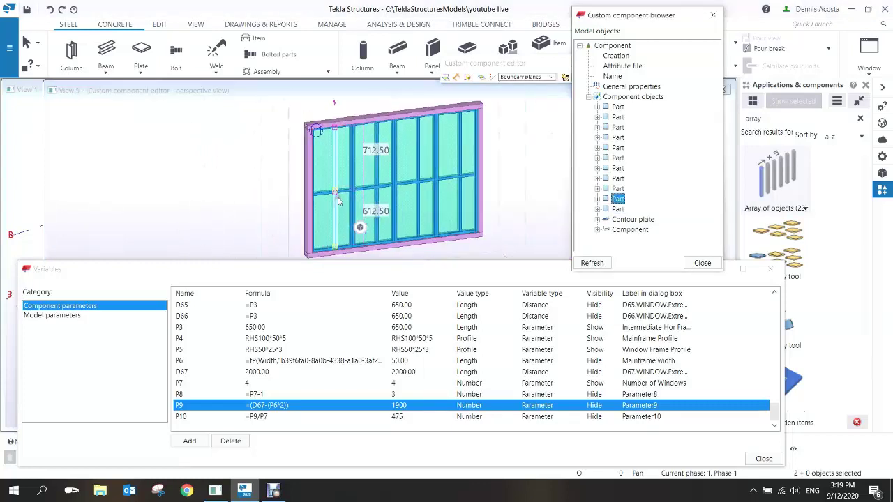
scroll(330, 150, up, 3)
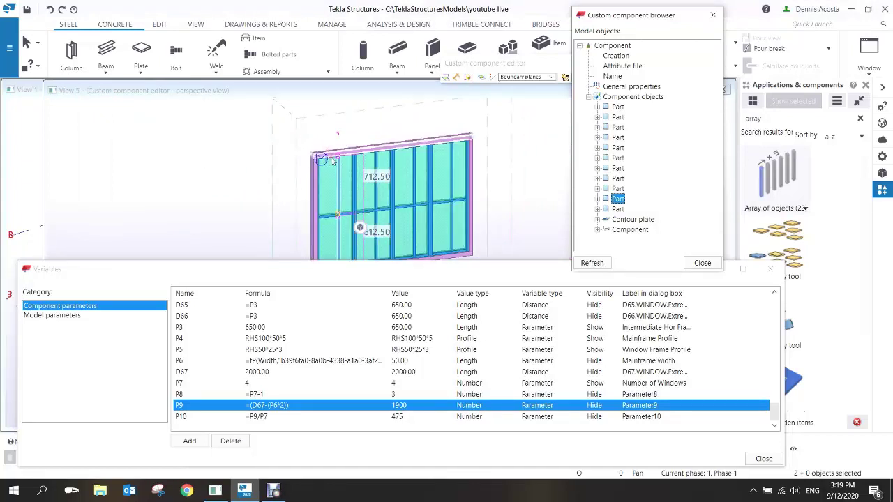
middle_drag(332, 134, 332, 124)
drag(331, 118, 349, 254)
click(349, 245)
scroll(347, 245, up, 6)
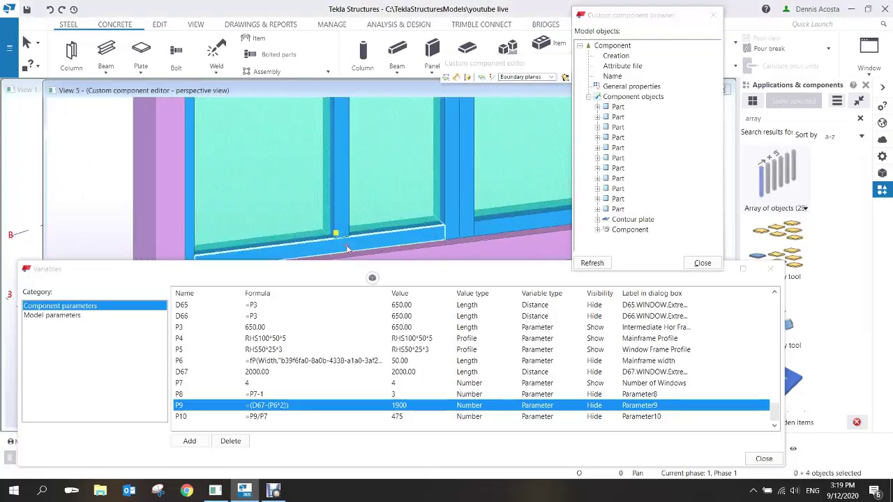
scroll(337, 183, up, 5)
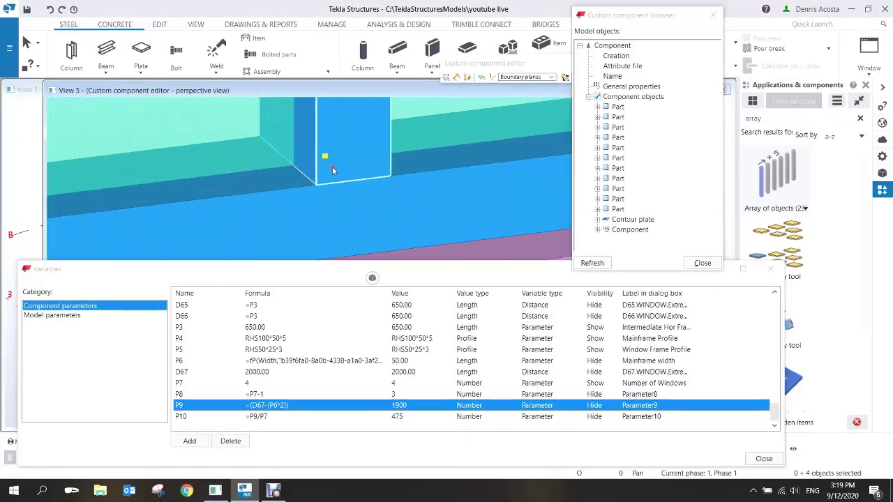
scroll(328, 170, down, 3)
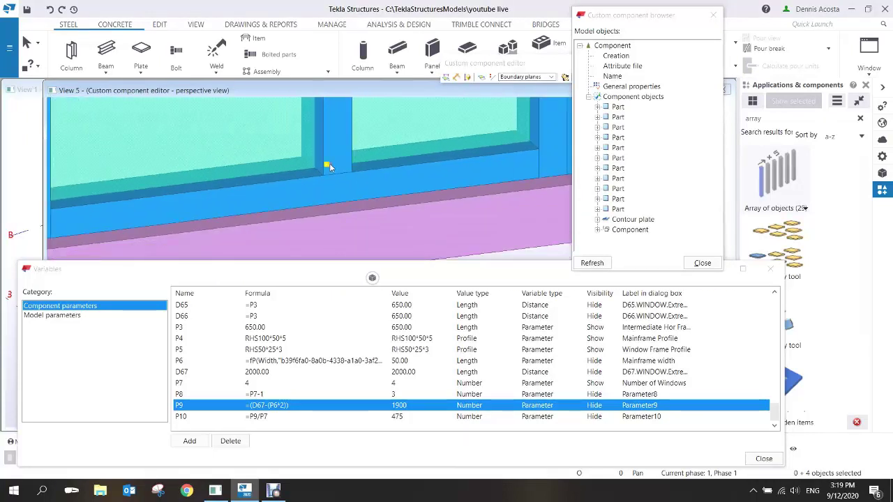
- Bind the selected mullion handles to the center plane of the panel's bottom frame member, using the Center planes type
right_click(330, 168)
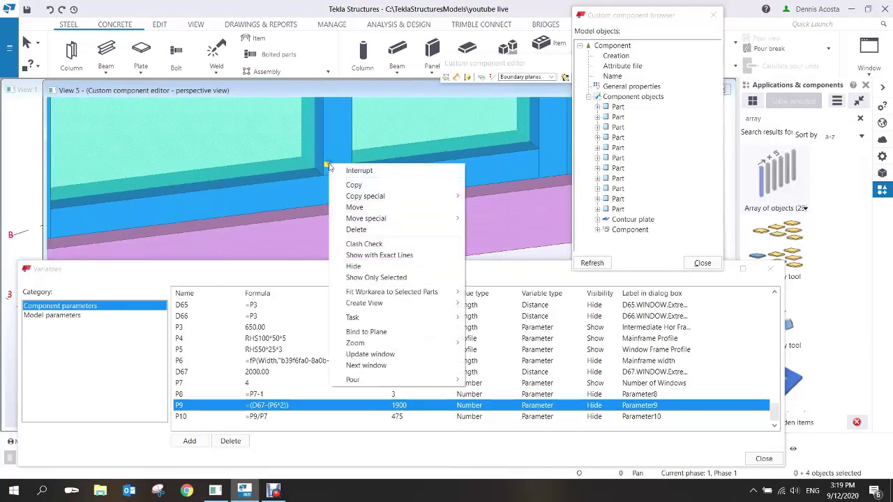
click(398, 354)
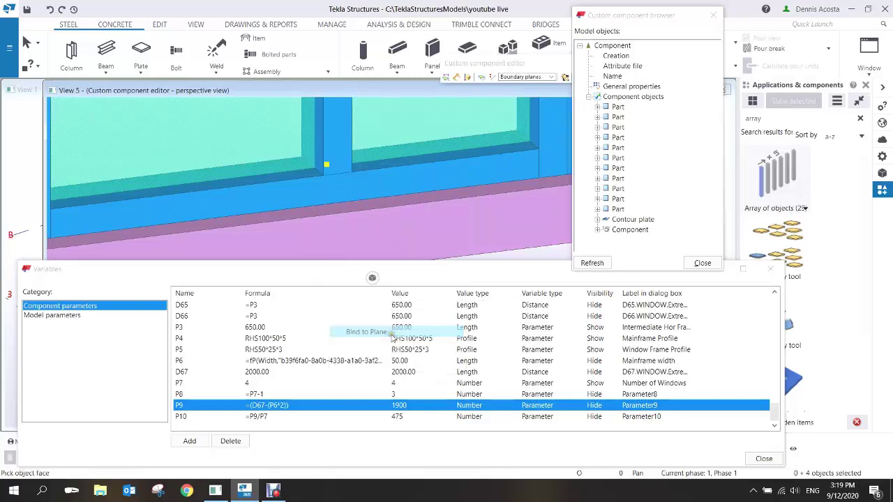
click(551, 77)
click(517, 97)
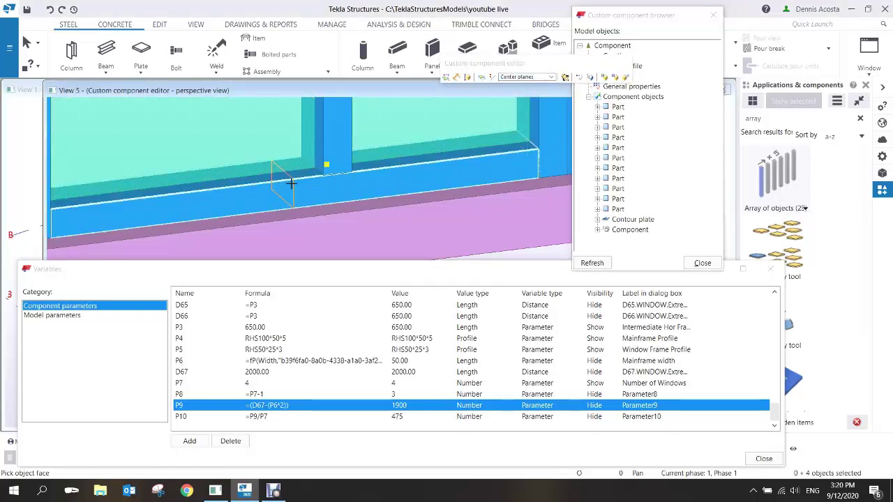
click(291, 182)
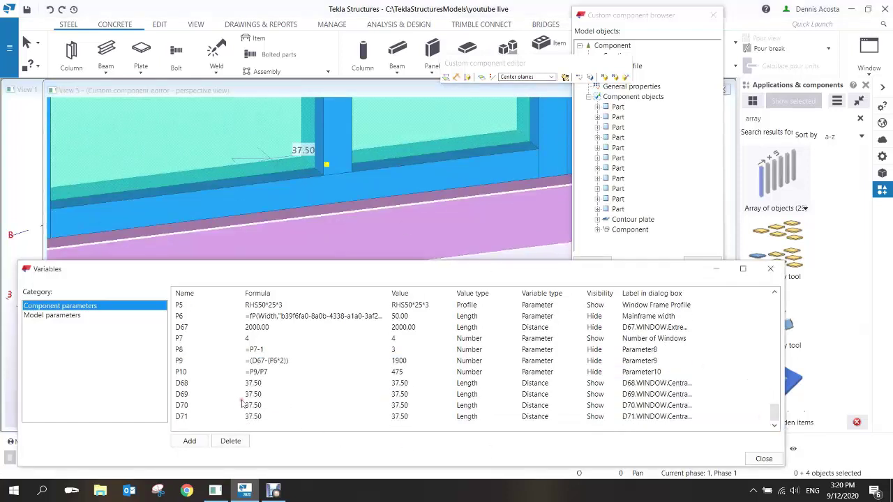
- Set the formulas of the mullion distance variables D68, D69, D70 and D71 to 0
click(259, 388)
click(257, 386)
text(0)
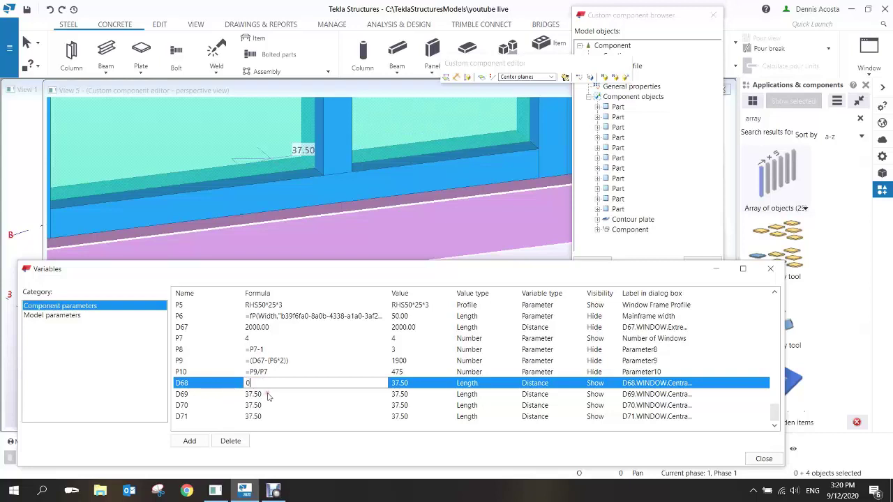
click(270, 395)
drag(270, 395, 220, 400)
text(0)
click(271, 406)
text(0)
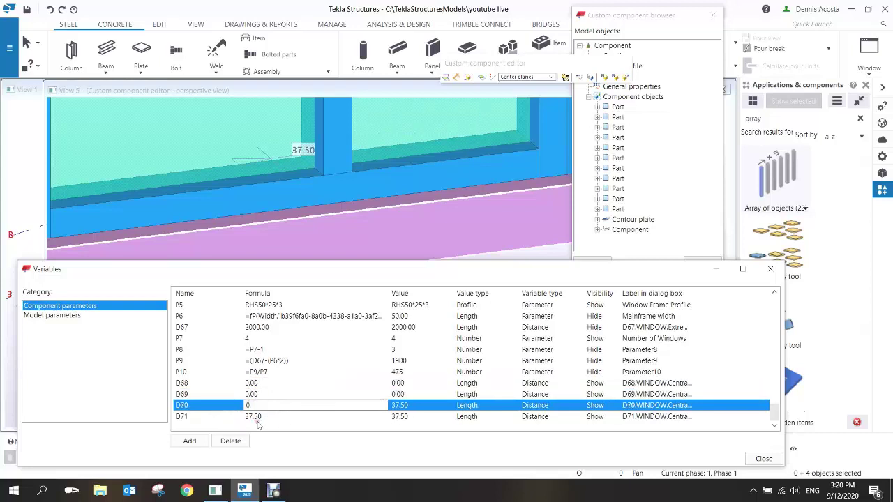
click(255, 418)
click(255, 417)
text(0)
- Set the visibility of distance variables D68 to D71 to Hide and leave the binding command
click(596, 385)
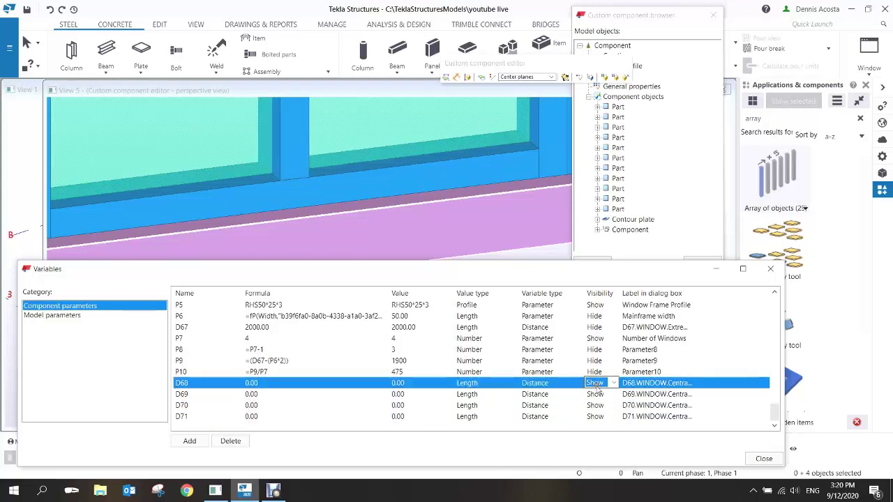
key(h)
click(599, 395)
key(h)
click(602, 406)
key(h)
click(605, 416)
key(h)
scroll(349, 130, down, 5)
right_click(432, 168)
click(432, 168)
- Try 3 and 2 as the Number of Windows P7 and check that the mullions stay centered
scroll(429, 171, down, 3)
middle_drag(451, 168, 409, 216)
click(394, 224)
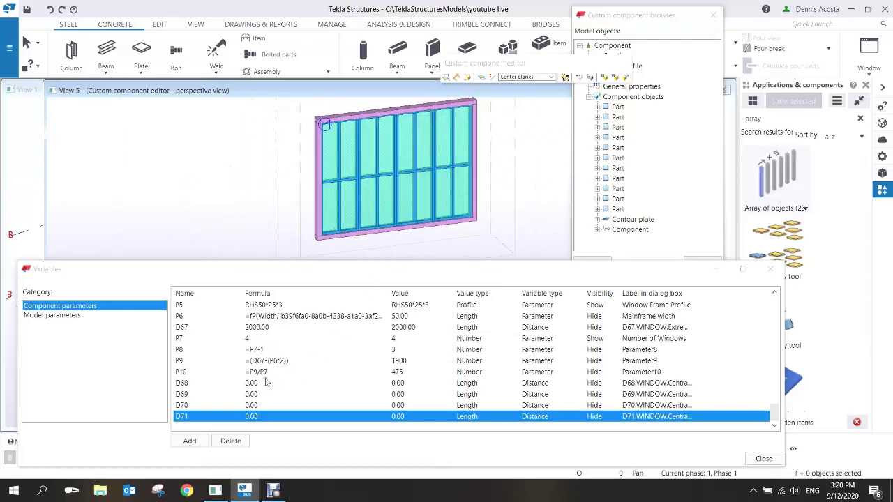
double_click(252, 340)
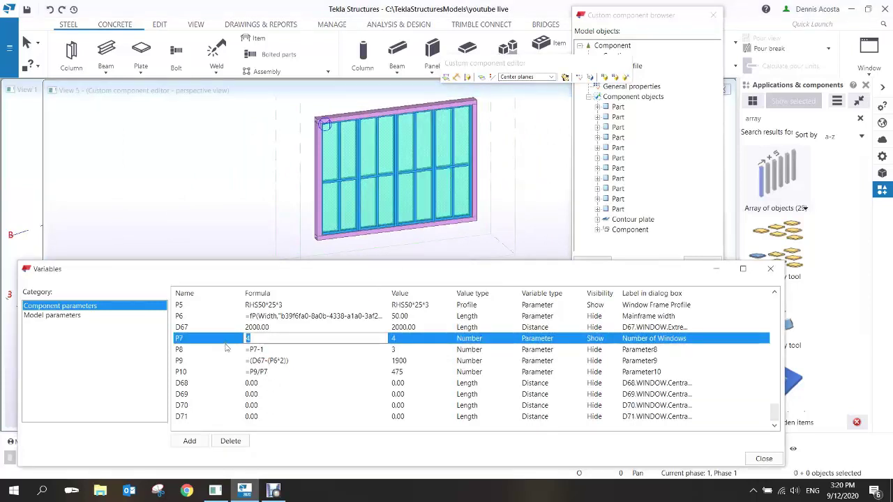
text(3)
click(226, 349)
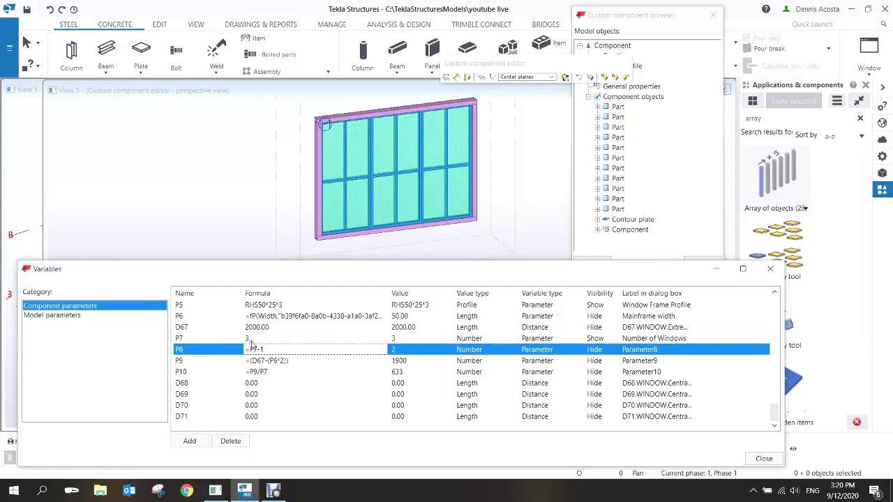
double_click(251, 341)
text(2)
key(Return)
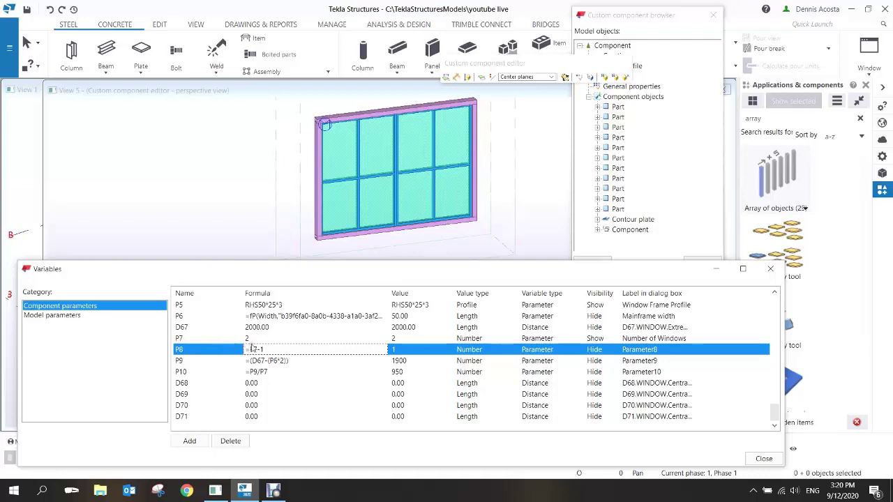
- Set the Number of Windows parameter P7 back to 4
click(220, 340)
text(4)
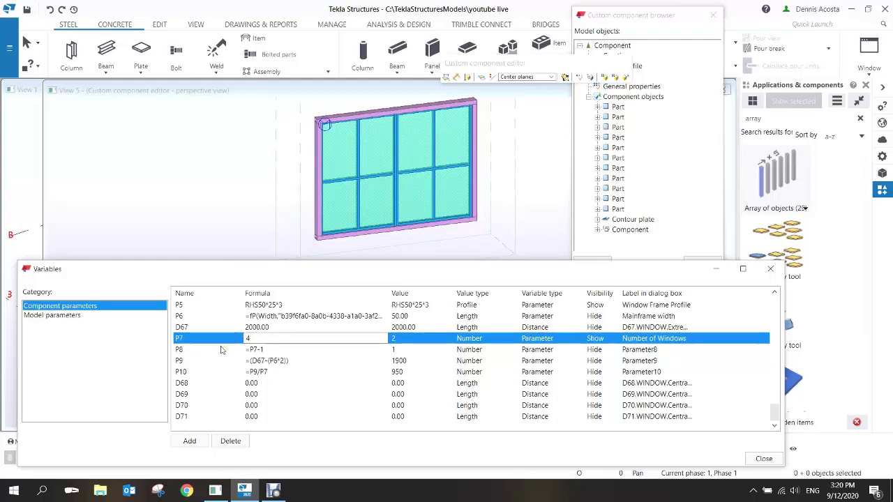
click(220, 350)
right_click(391, 162)
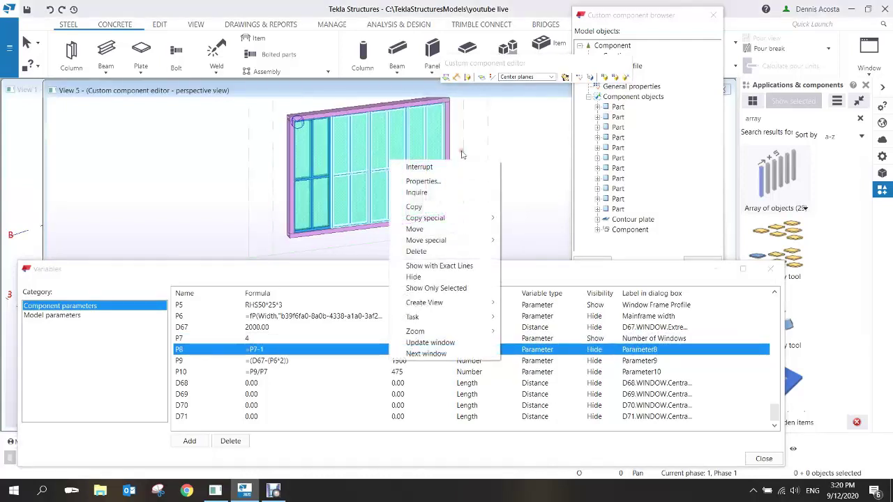
- Examine the vertical and horizontal inner frame members of the window panels up close, from the full window to the central mullions
click(448, 165)
scroll(475, 150, down, 2)
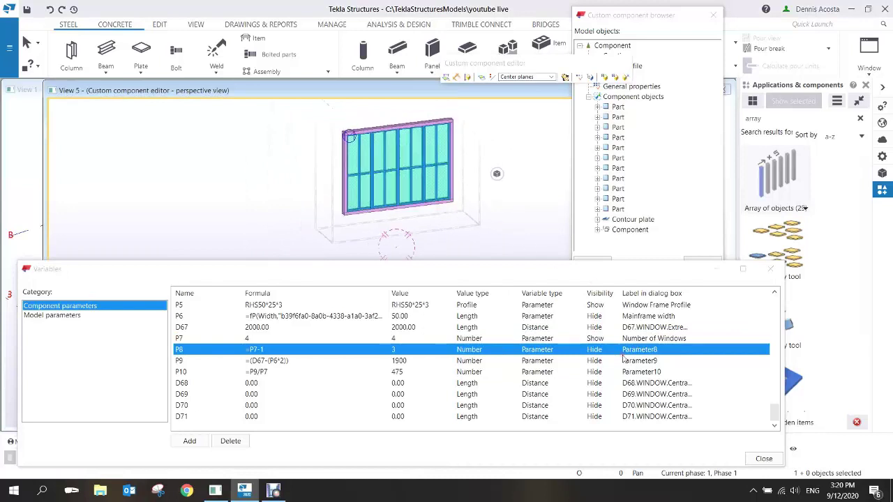
scroll(407, 174, up, 3)
middle_drag(404, 167, 355, 200)
scroll(362, 203, down, 2)
scroll(362, 202, up, 2)
scroll(301, 171, up, 3)
scroll(301, 170, up, 3)
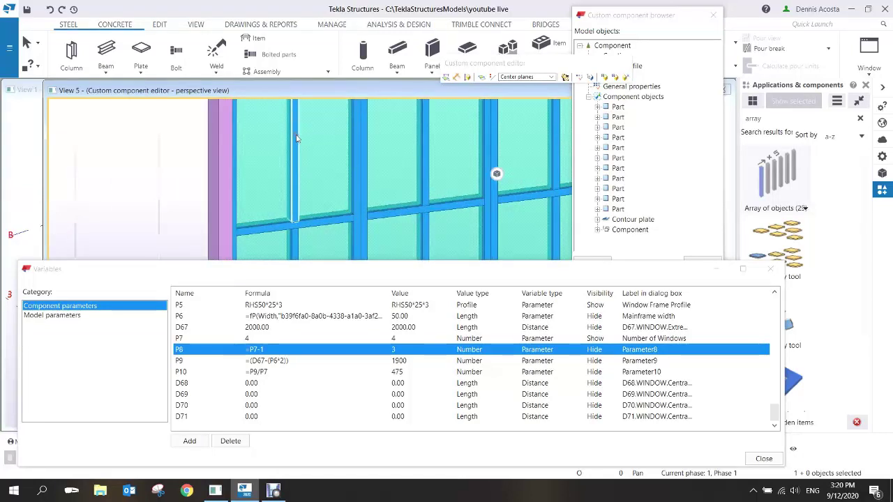
scroll(299, 181, down, 2)
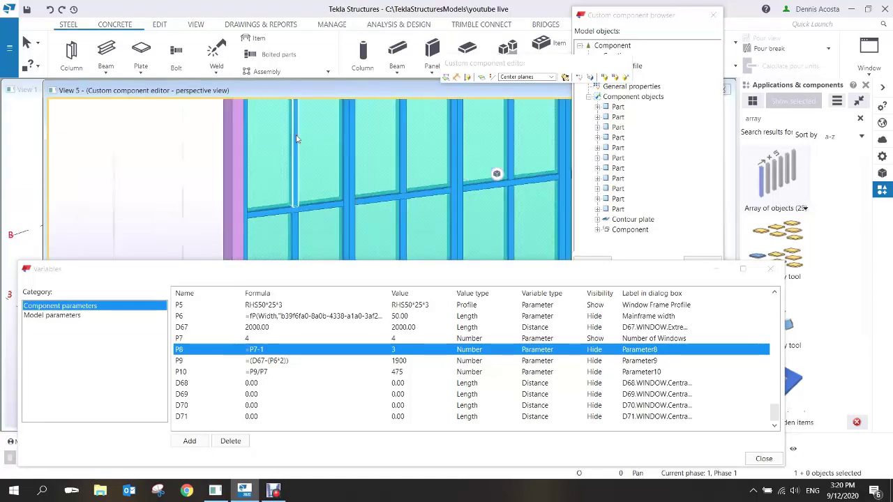
click(304, 194)
scroll(335, 191, down, 2)
click(494, 181)
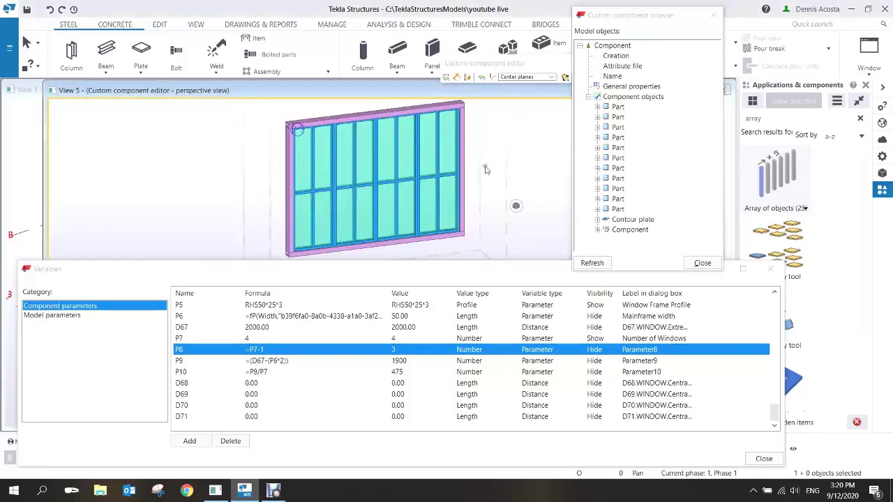
- Add a new component parameter P11 and set its value type to Yes/No
click(777, 413)
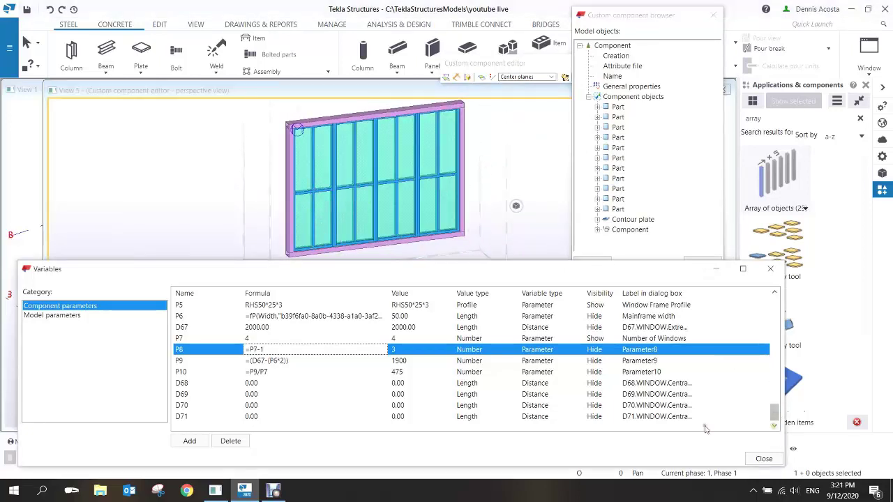
click(197, 445)
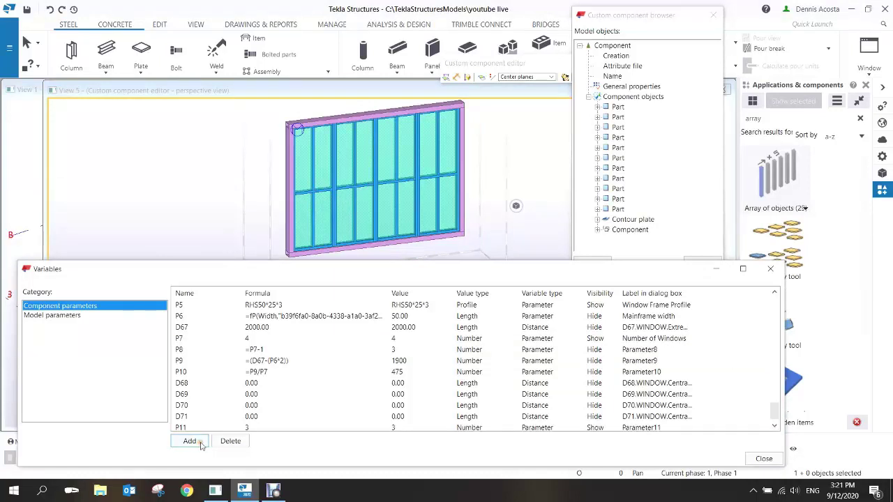
scroll(318, 414, down, 1)
click(477, 417)
click(477, 417)
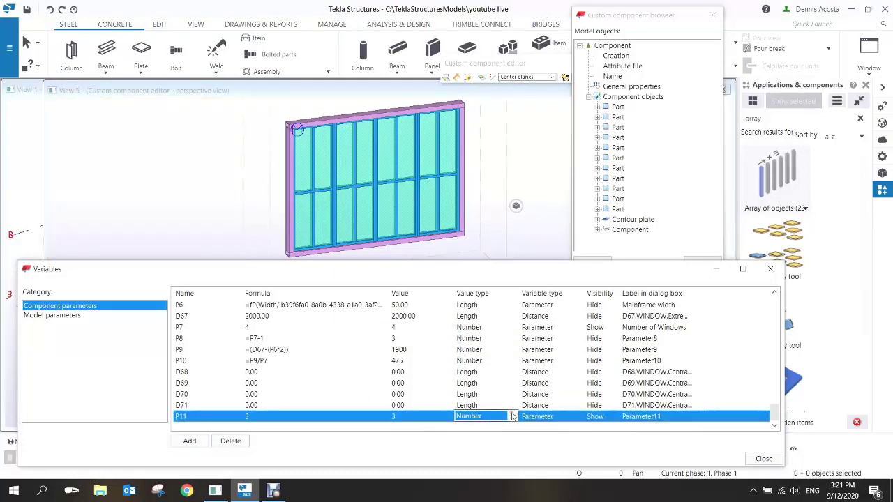
click(513, 417)
scroll(503, 377, down, 5)
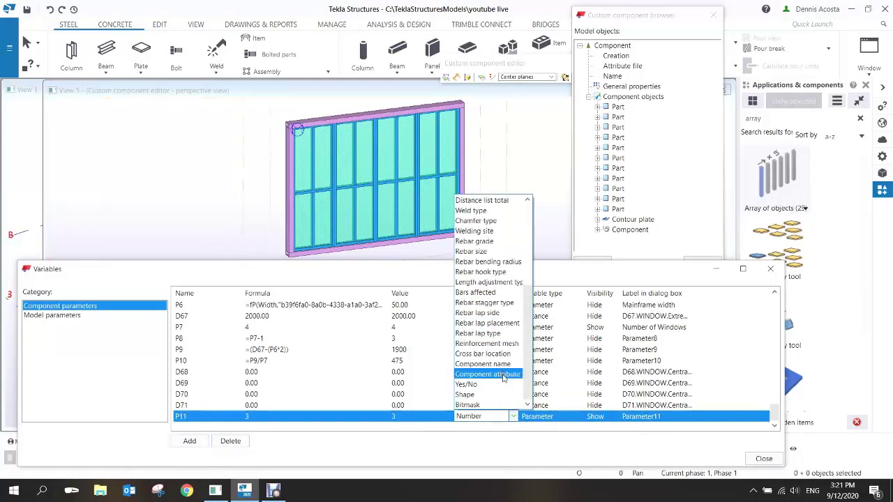
click(482, 385)
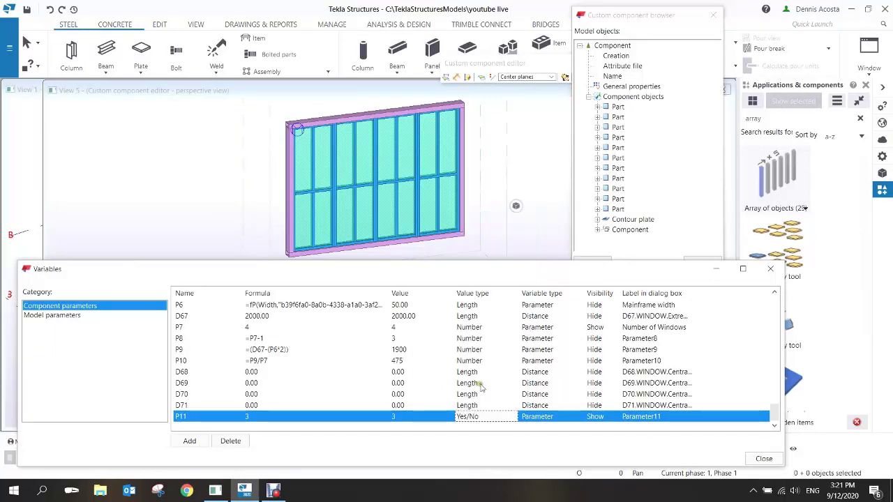
- Add two more component parameters, P12 and P13, below P11
click(207, 441)
click(196, 443)
scroll(656, 412, down, 2)
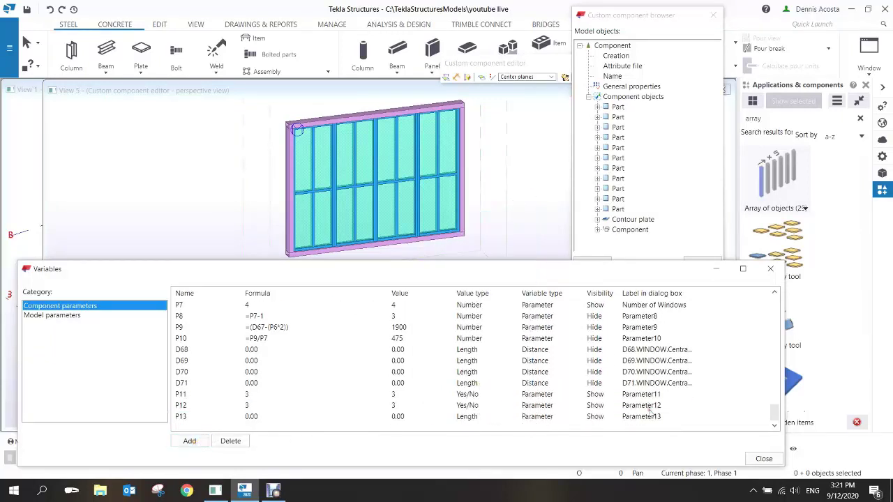
- Label parameter P11 "int frame 1" and parameter P12 "hor frame"
click(654, 395)
click(654, 395)
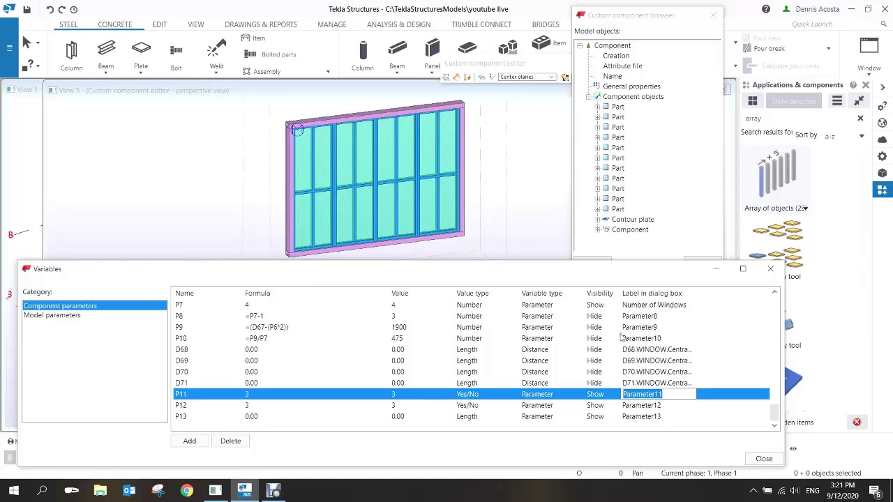
text(vert fr)
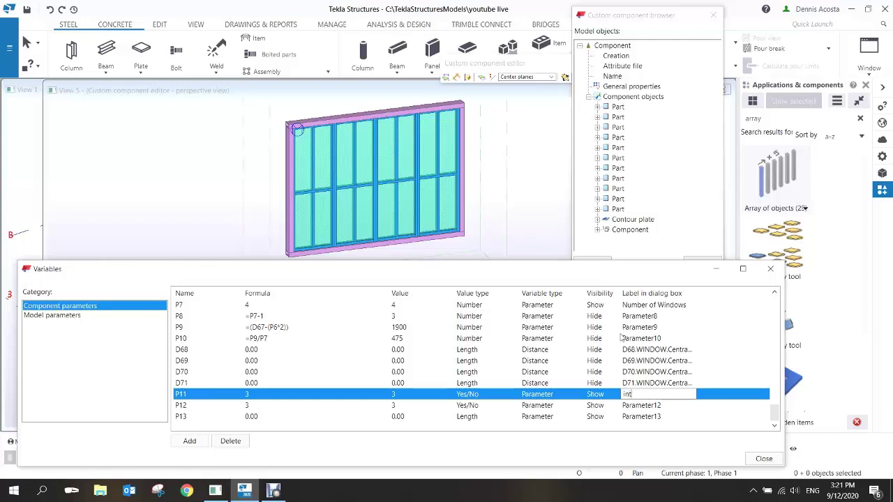
text( frame 1)
click(653, 405)
click(642, 406)
text(h)
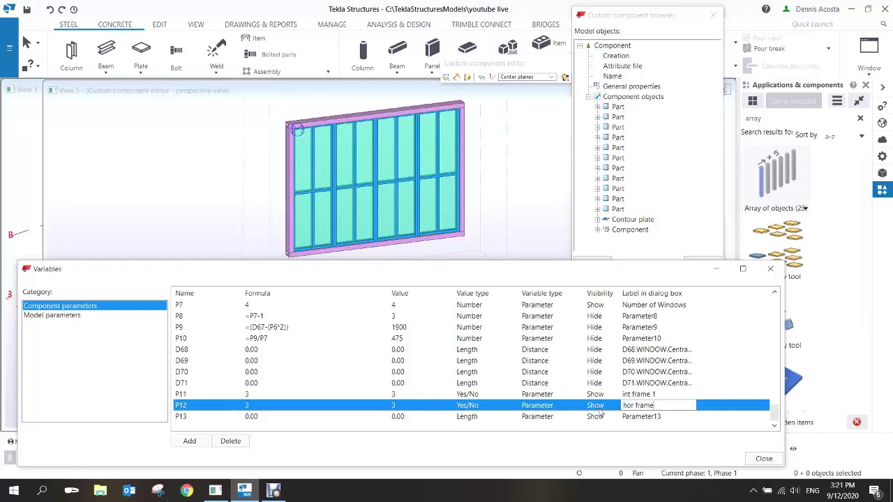
- Reuse the P11 label text for parameter P13 and change it to "int frame 2"
click(660, 395)
click(656, 395)
key(ctrl+c)
click(656, 416)
click(656, 417)
key(ctrl+v)
text(2)
key(Return)
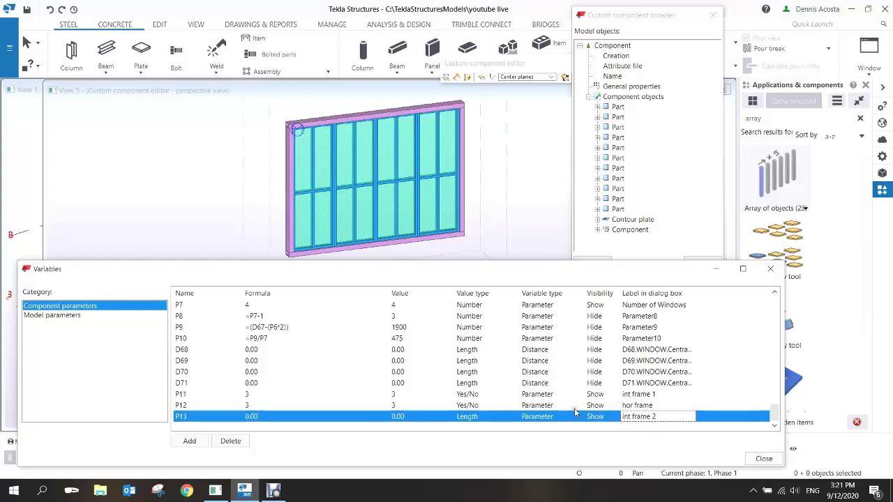
- Set the formulas of parameters P11, P12 and P13 to 1
double_click(248, 394)
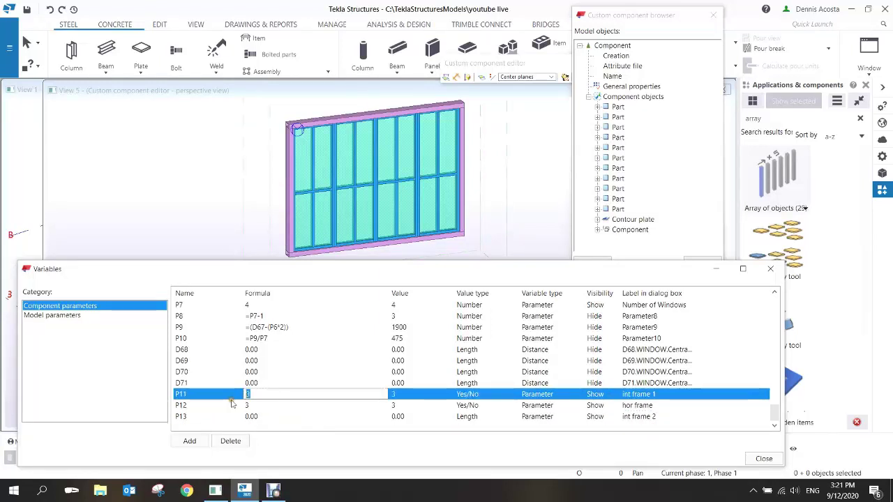
text(11)
click(247, 406)
text(1)
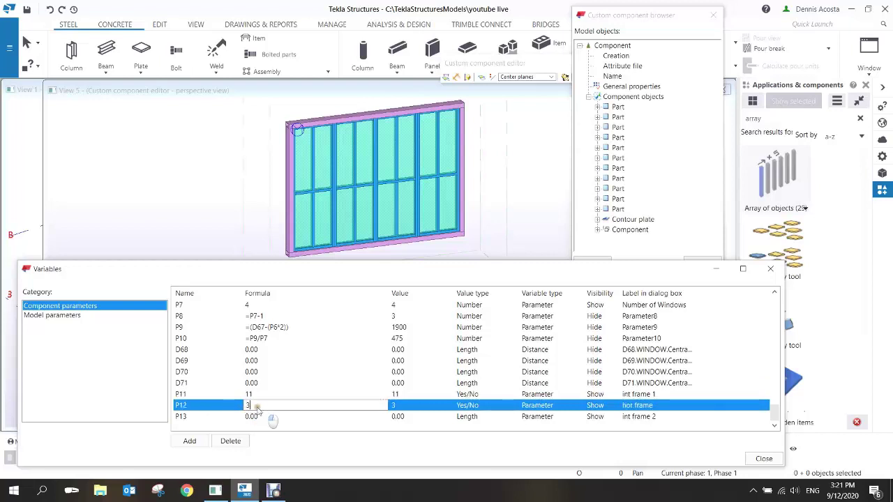
click(245, 396)
text(1)
click(246, 416)
text(1)
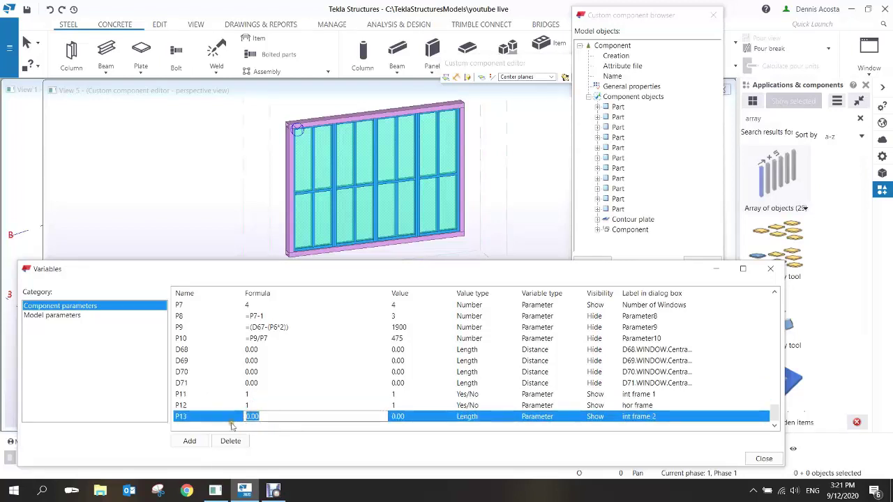
- Change the value type of parameter P13 to Yes/No
click(482, 416)
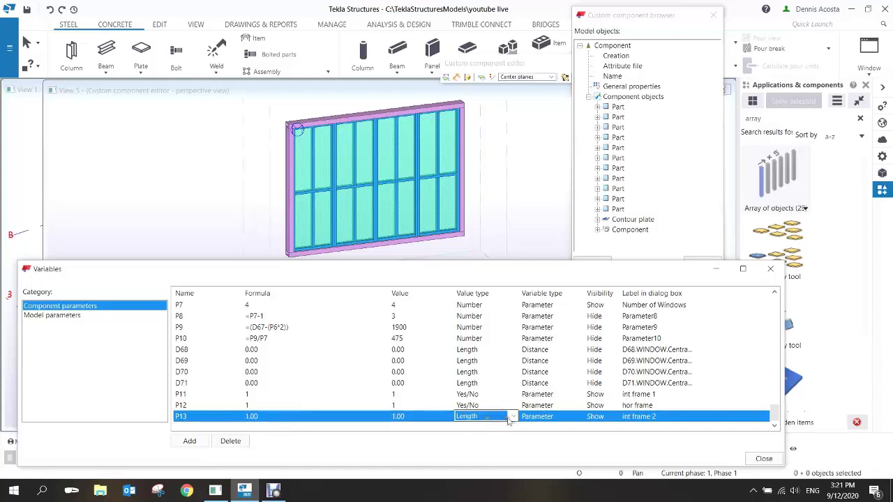
click(513, 417)
scroll(482, 346, down, 5)
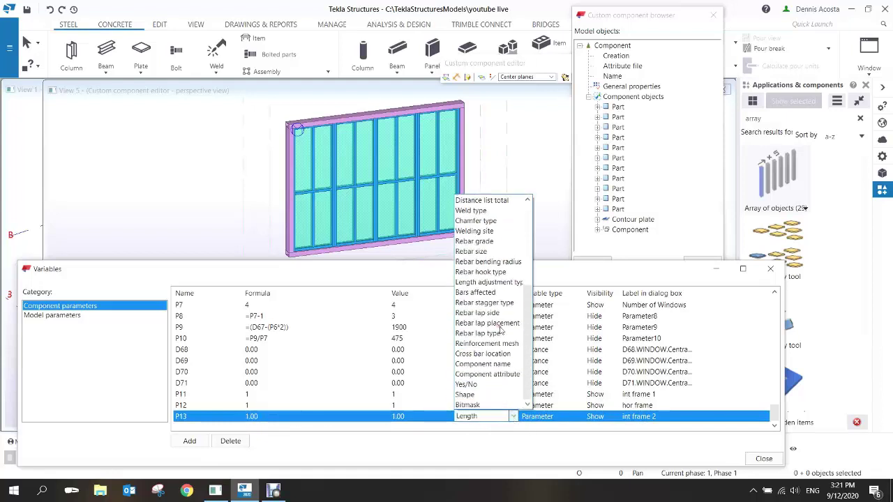
click(479, 385)
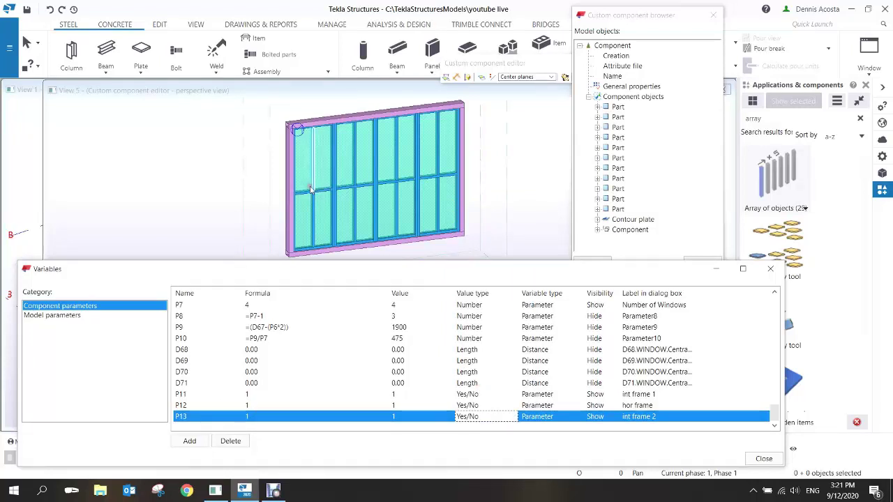
- Link the Creation property of the lower vertical inner frame part in the first window panel to P11
click(195, 396)
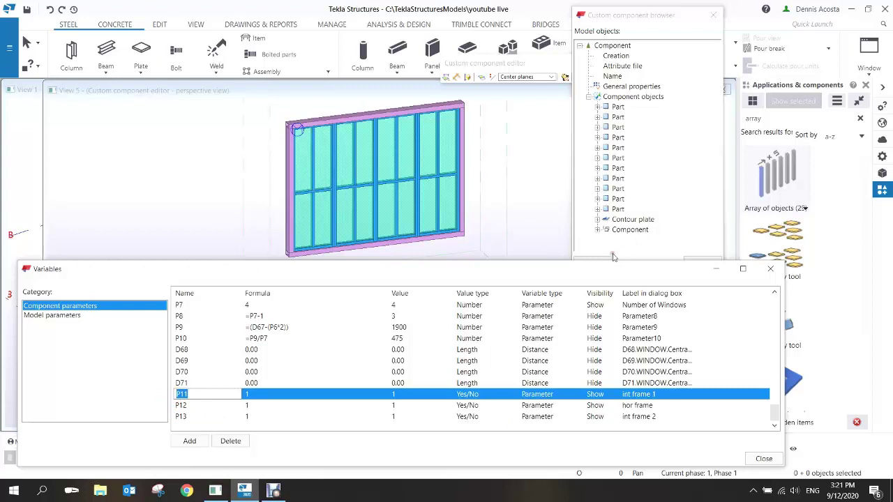
click(591, 263)
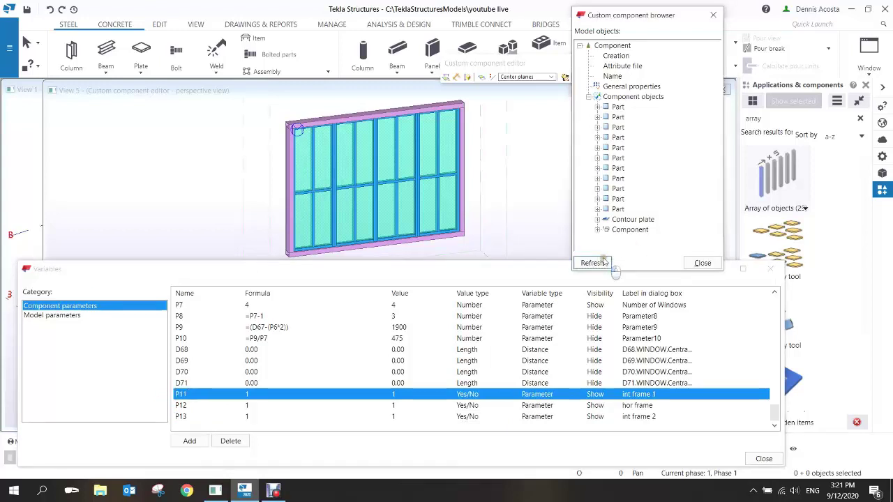
click(314, 217)
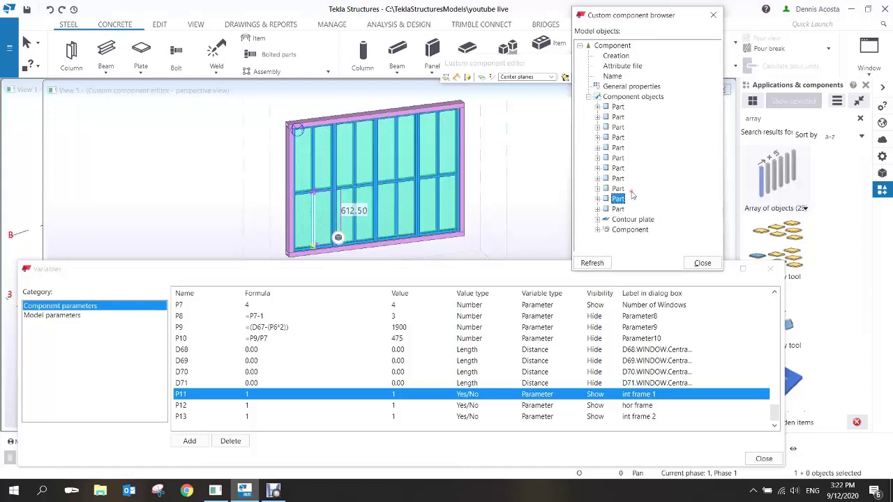
click(597, 199)
click(607, 210)
click(651, 58)
right_click(652, 60)
click(668, 62)
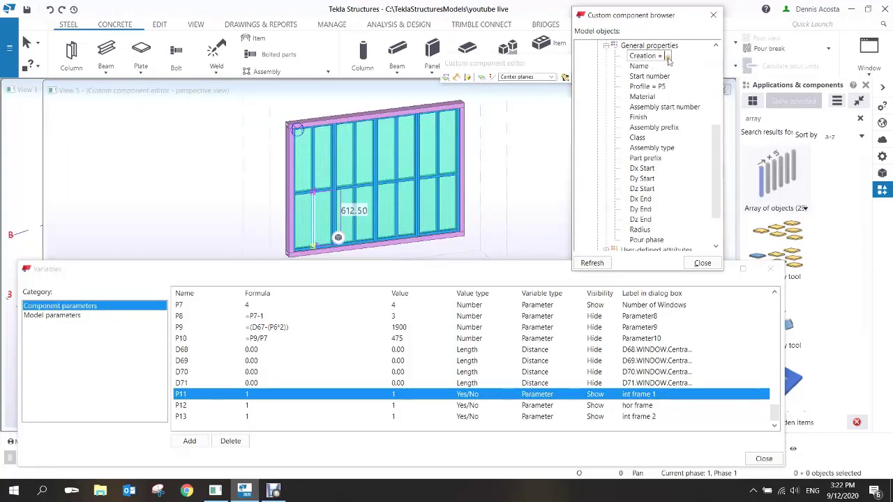
text(P11)
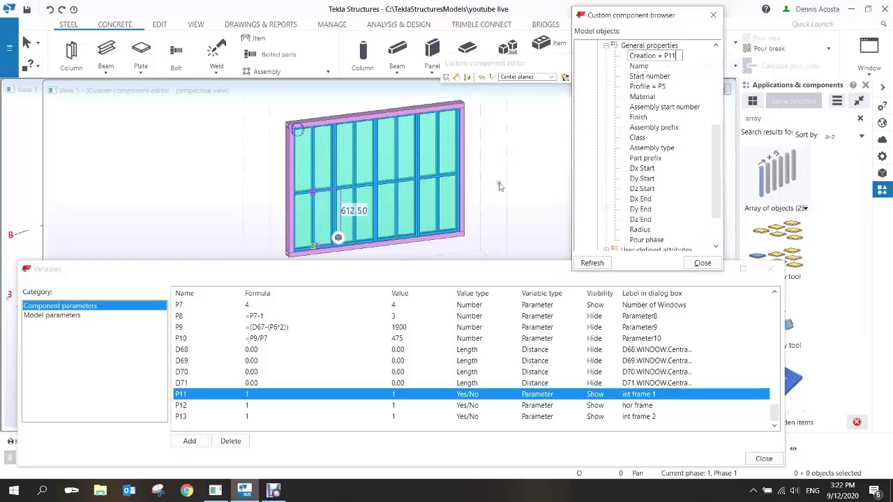
click(497, 182)
- Link the Creation property of the horizontal inner frame part in the first window panel to P12
click(335, 190)
click(329, 194)
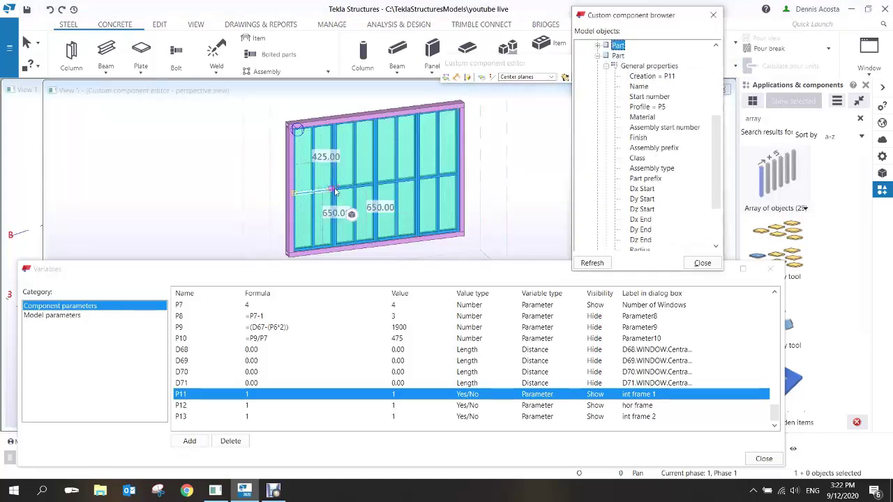
click(598, 46)
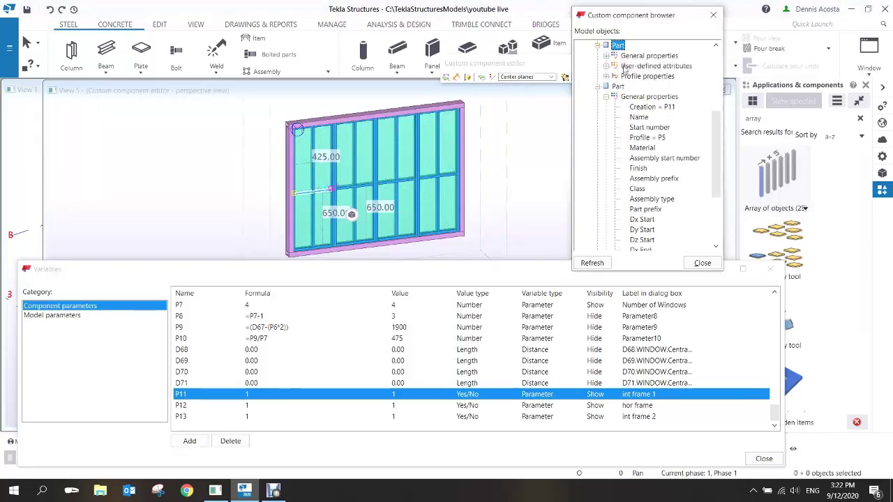
click(606, 56)
right_click(643, 60)
click(667, 63)
text(P11)
text(2)
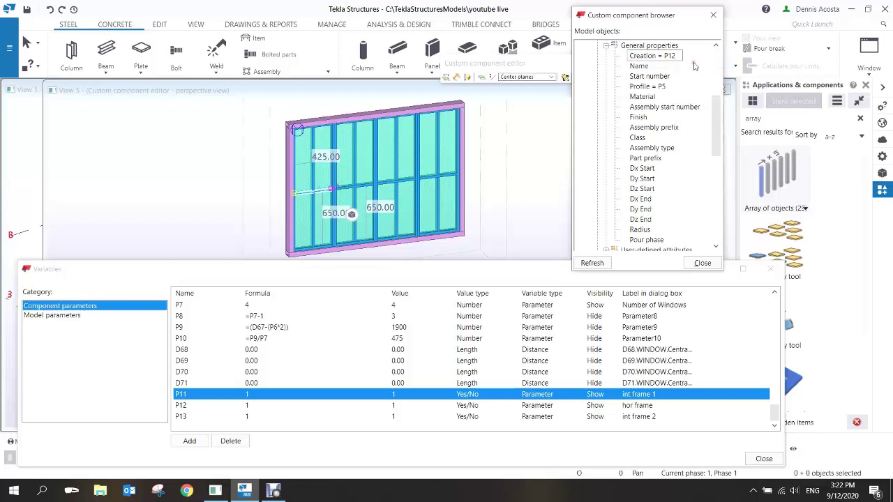
- Link the Creation property of the upper vertical inner frame part in the first window panel to P13
click(312, 161)
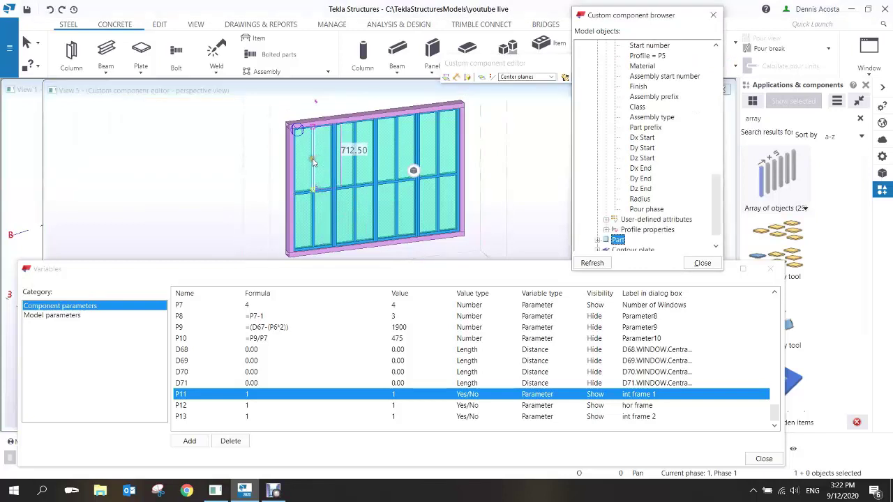
click(604, 239)
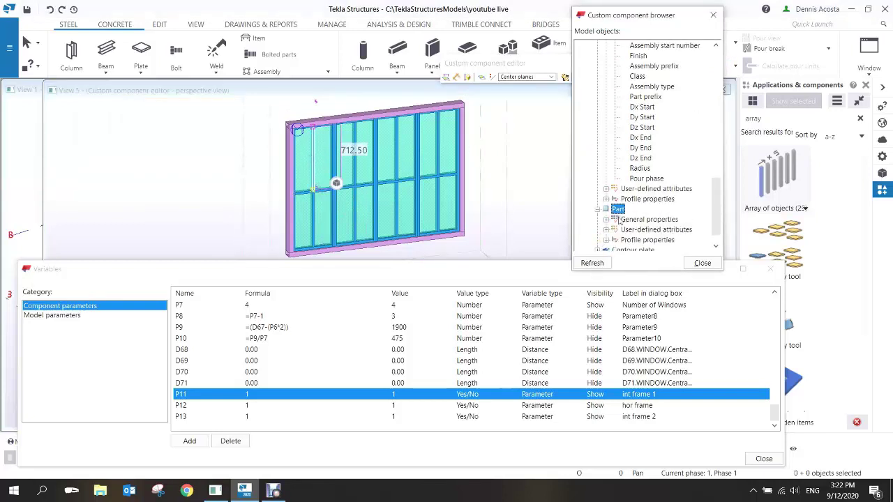
click(605, 219)
right_click(651, 56)
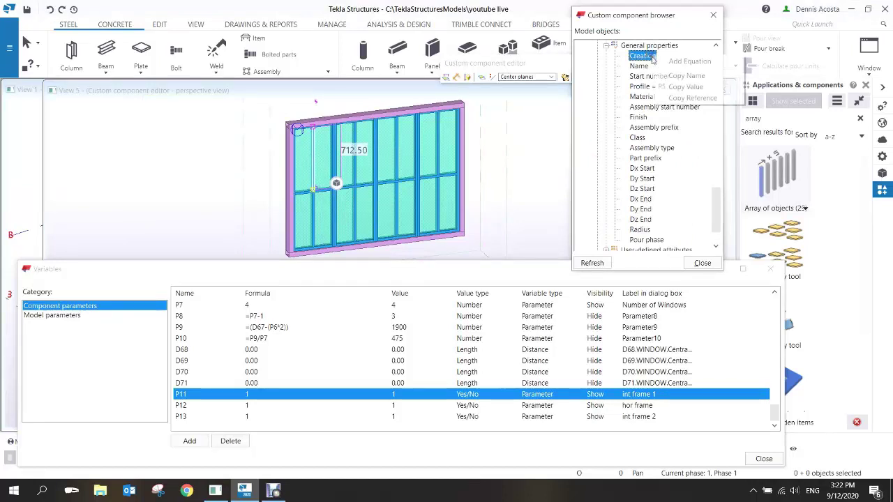
click(663, 60)
drag(666, 57, 668, 60)
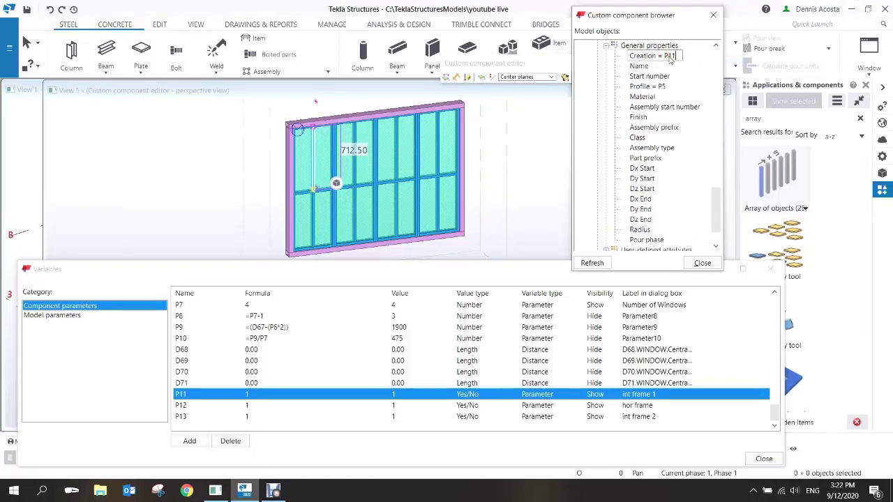
text(P13)
key(Return)
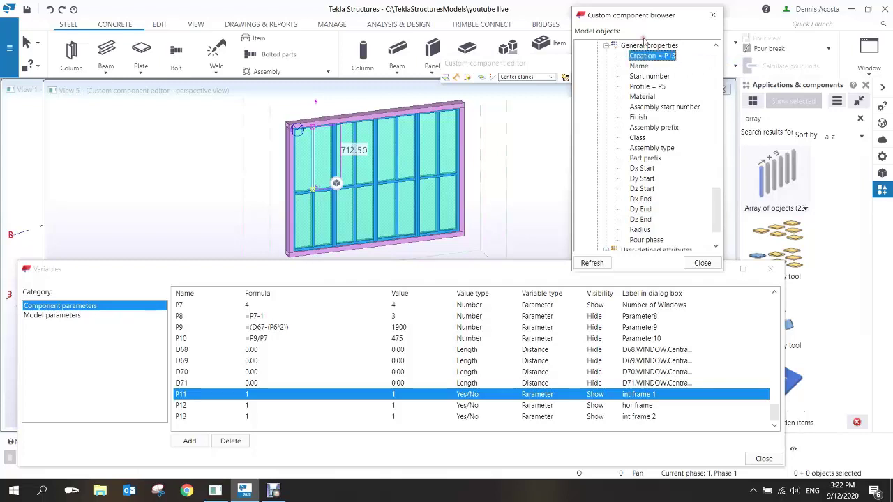
- Refresh the component's object tree and move the Custom component editor toolbar clear of the component browser
click(593, 262)
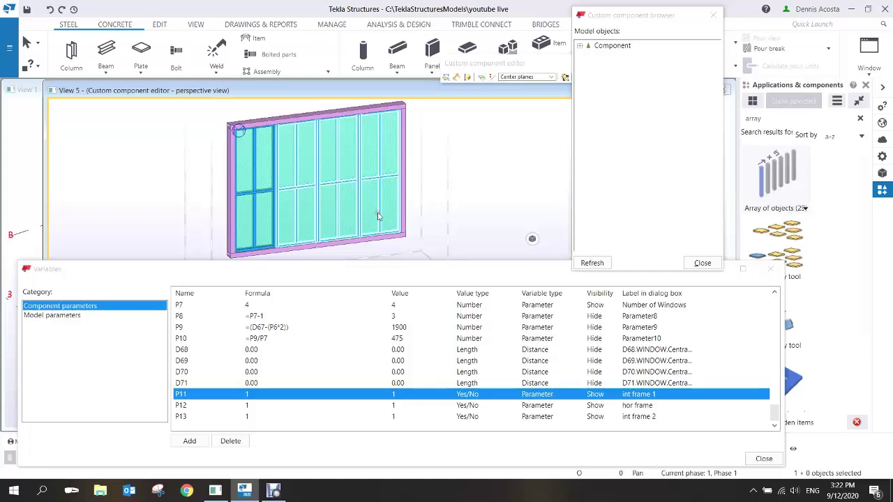
drag(545, 63, 415, 61)
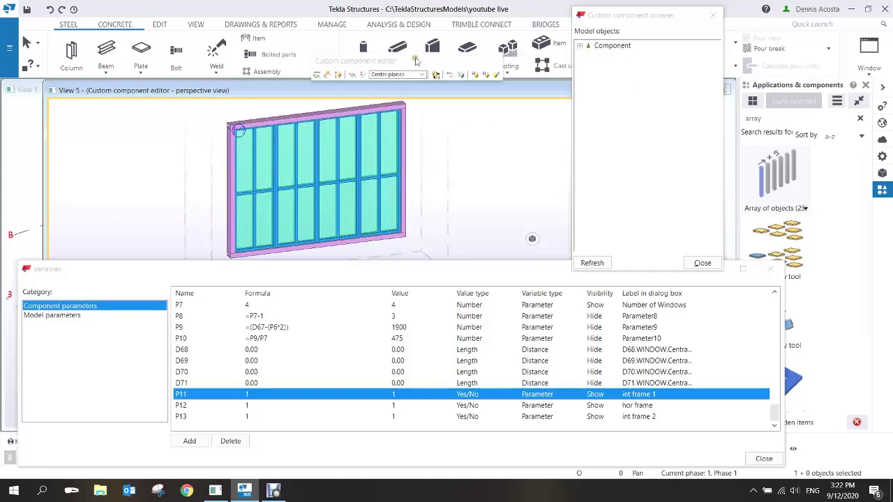
- Close the custom component editor, saving the changes to the YT_Window component
click(498, 76)
click(405, 269)
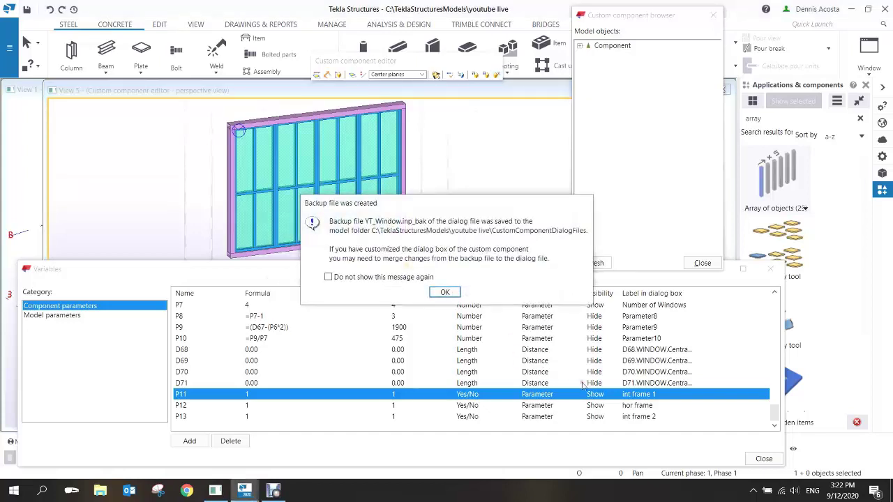
drag(494, 199, 386, 195)
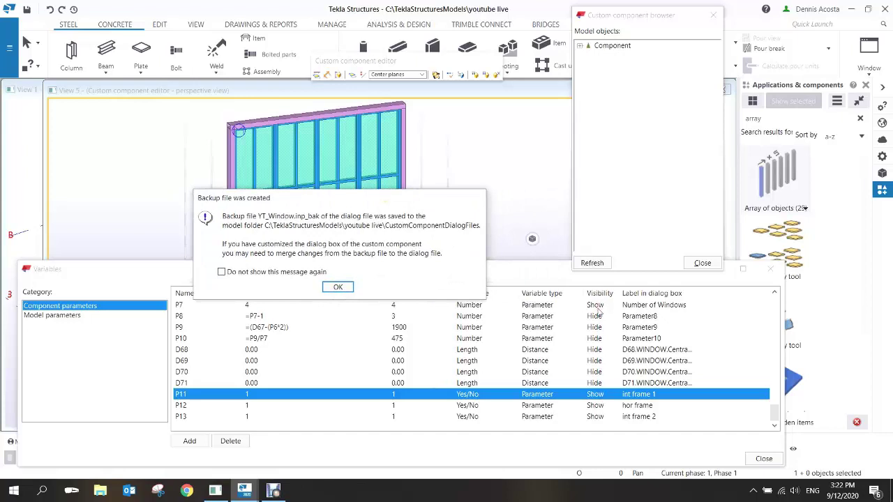
click(340, 288)
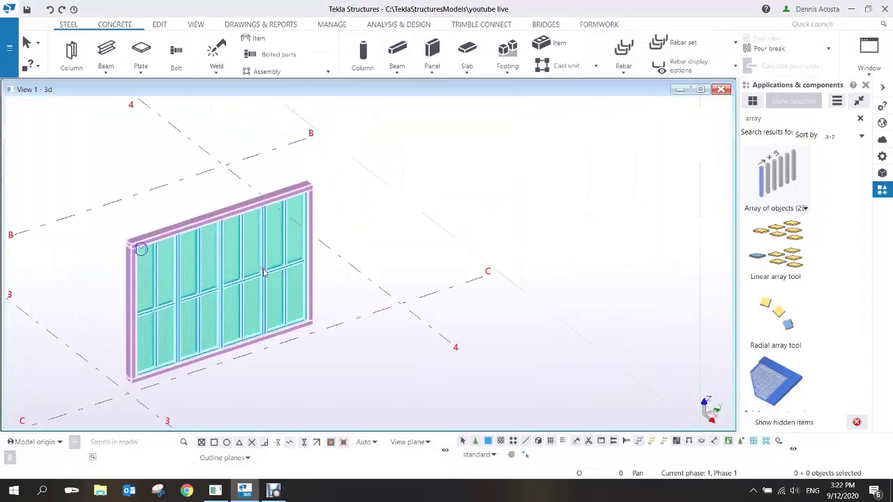
- Open the placed window component's properties and review its parameters, including the new inner frame Yes/No options, beside the model
middle_drag(263, 270, 343, 253)
double_click(296, 204)
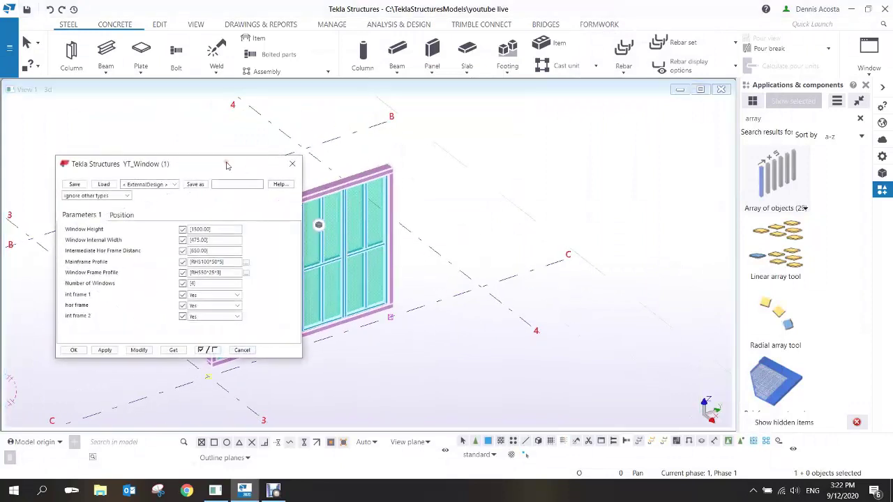
drag(179, 165, 568, 153)
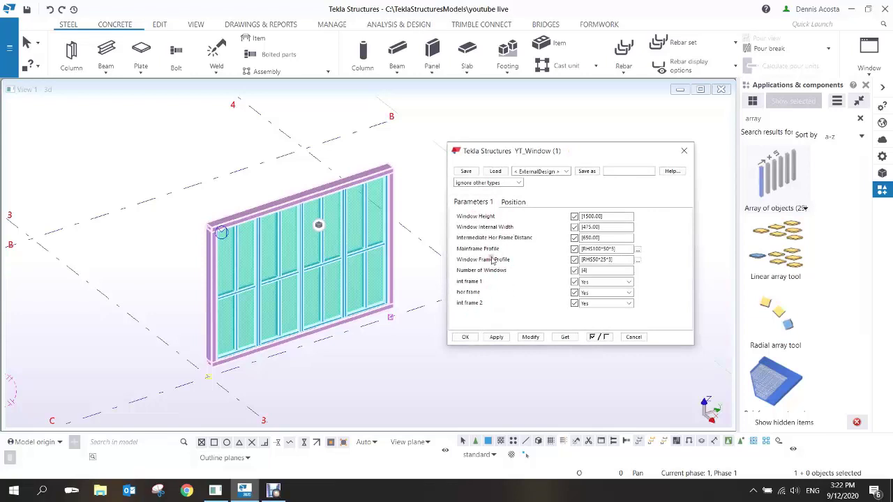
scroll(198, 336, up, 5)
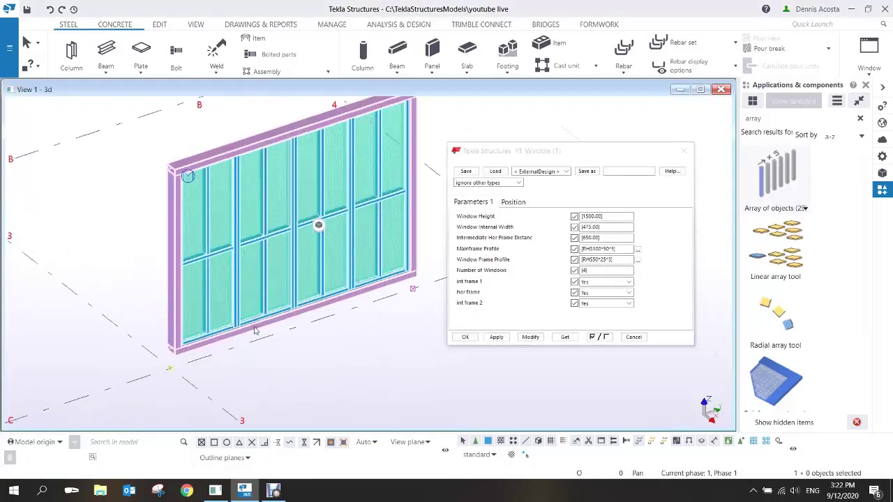
ctrl+middle_drag(198, 336, 220, 325)
middle_drag(335, 313, 315, 360)
scroll(296, 362, down, 2)
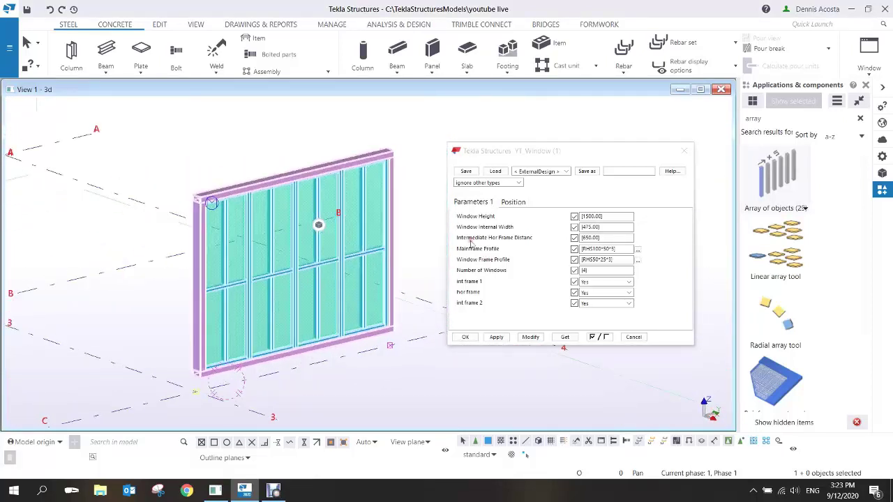
- Set the window's depth position to Front with offset 0.00, modify the placed window and accept the settings
click(514, 203)
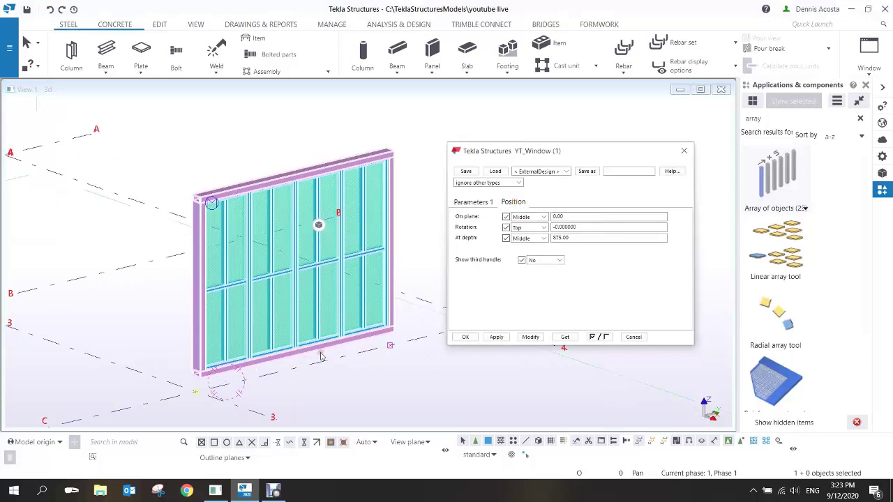
double_click(568, 238)
text(0)
click(525, 241)
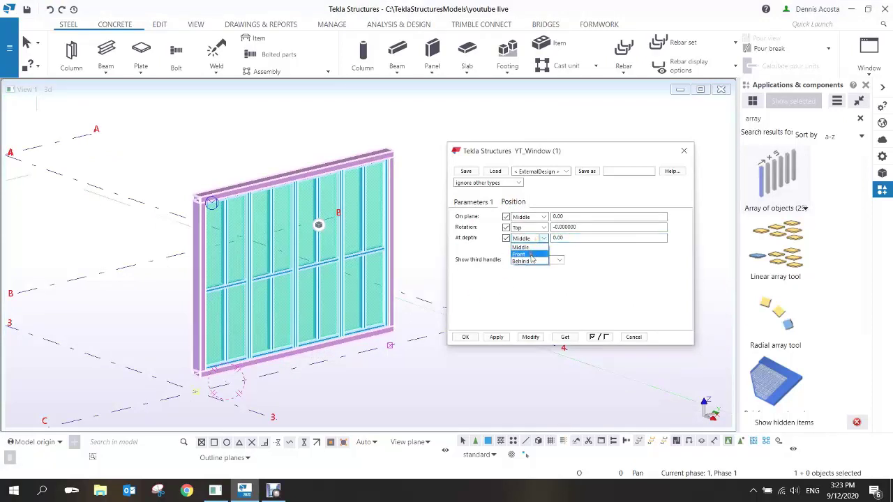
click(536, 256)
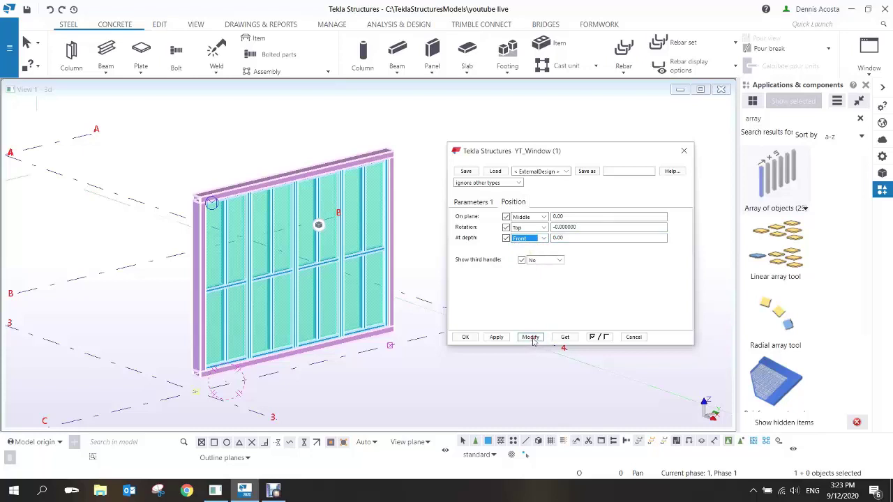
click(531, 338)
scroll(259, 366, up, 2)
scroll(258, 366, down, 1)
mouse_move(257, 364)
ctrl+middle_down()
mouse_move(184, 361)
mouse_move(279, 363)
mouse_move(256, 358)
ctrl+middle_up()
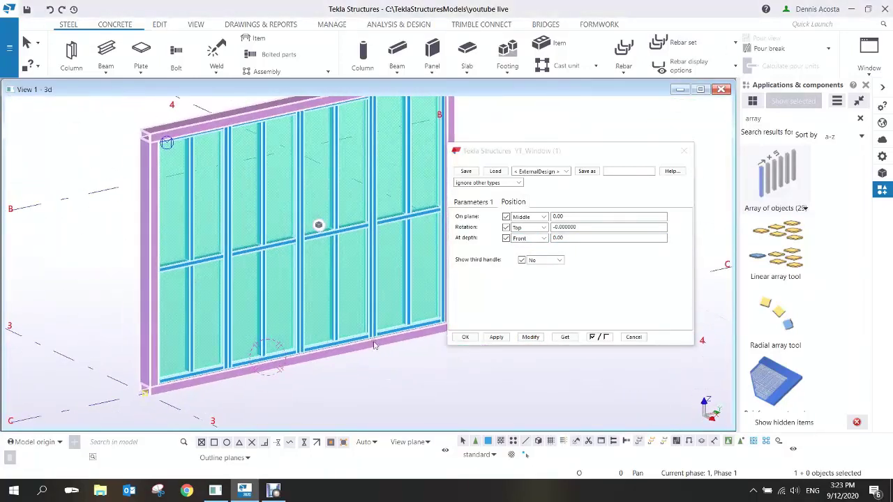
click(496, 337)
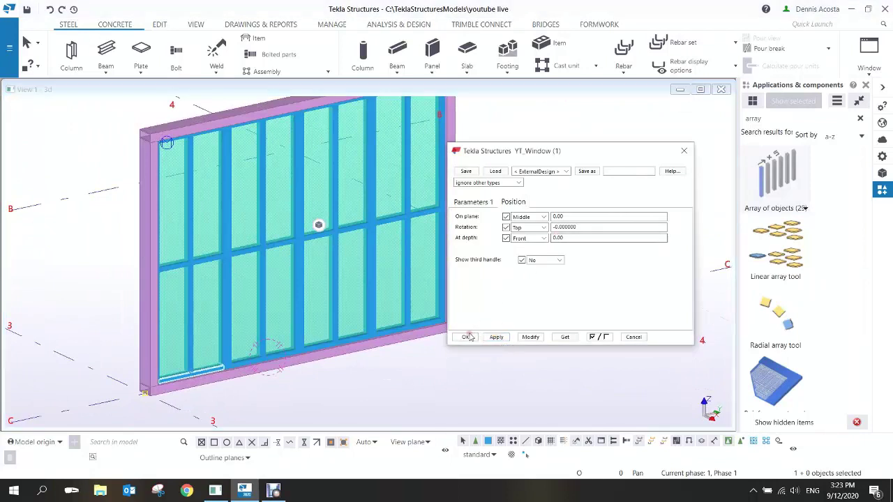
click(466, 337)
- Delete the placed window component from the model
scroll(432, 348, down, 4)
scroll(430, 348, up, 4)
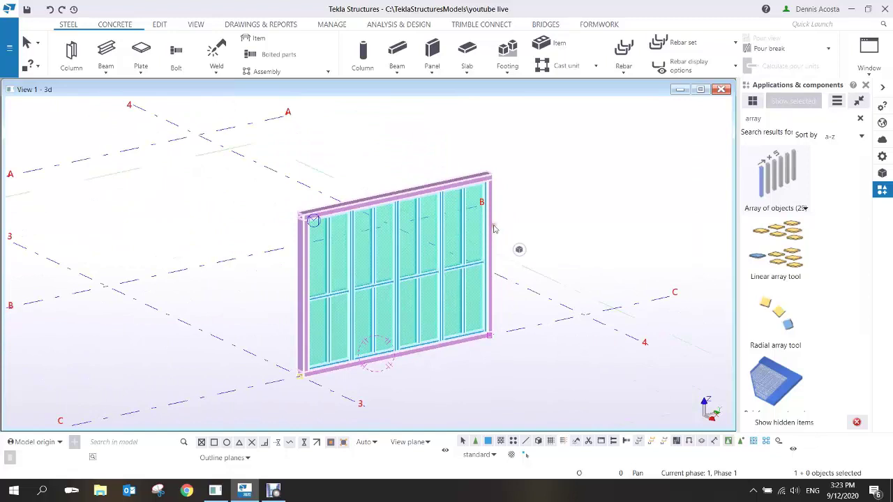
key(Delete)
middle_drag(305, 293, 532, 259)
scroll(414, 297, down, 3)
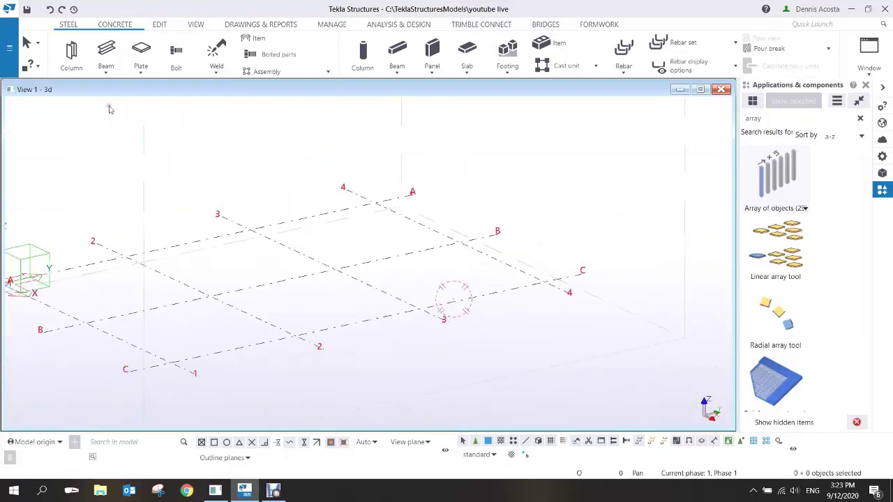
- Create a concrete wall panel 9000 mm long on grid line C, from grid 1 to grid 4
click(105, 25)
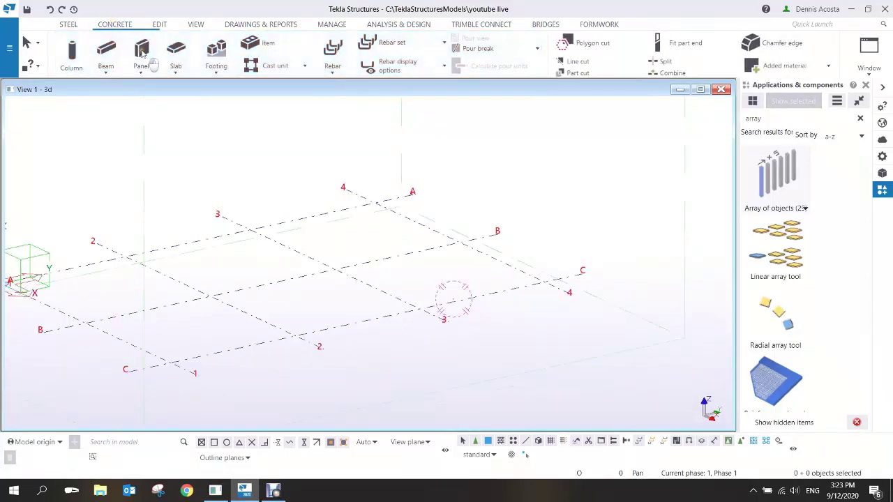
click(141, 50)
click(170, 361)
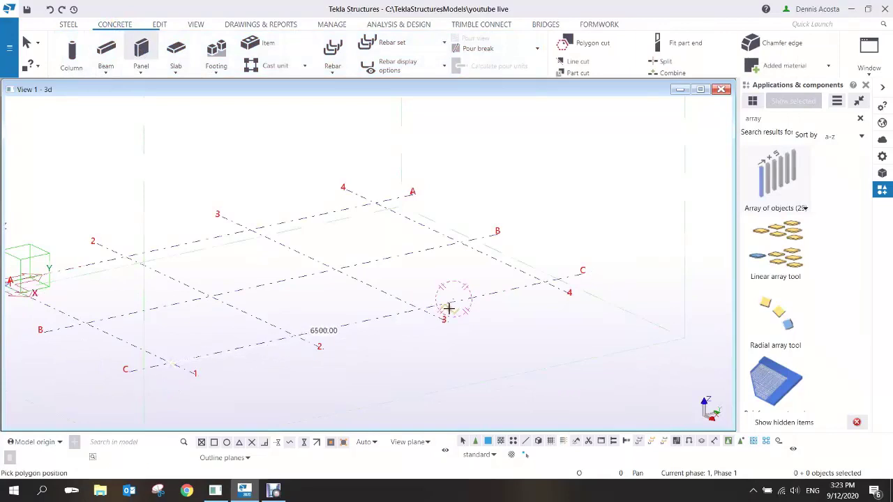
click(543, 281)
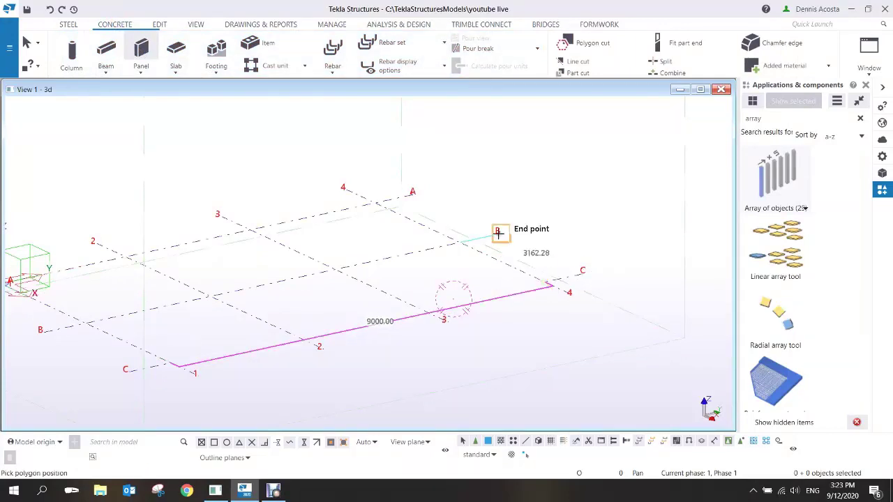
middle_click(521, 213)
right_click(598, 174)
click(614, 179)
scroll(285, 348, up, 3)
click(100, 165)
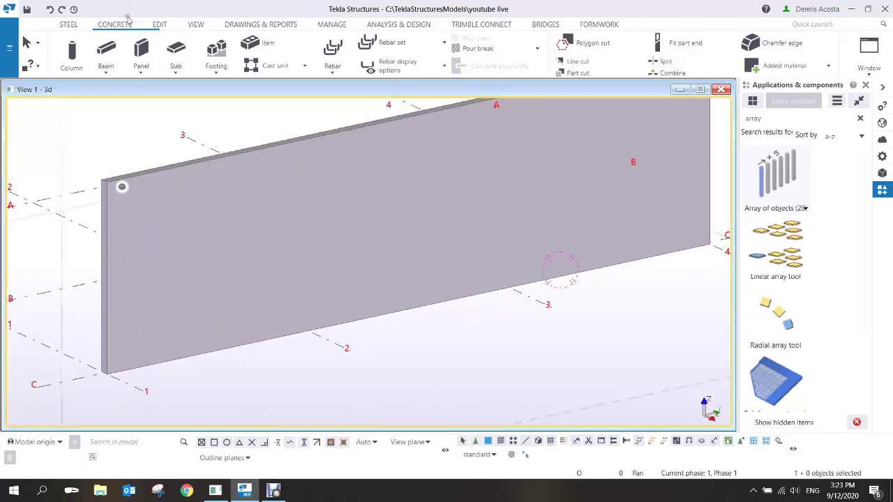
- Start a polygon cut on the wall panel, with its first corner 500 mm above and 500 mm in from the lower corner at grid 1
click(159, 25)
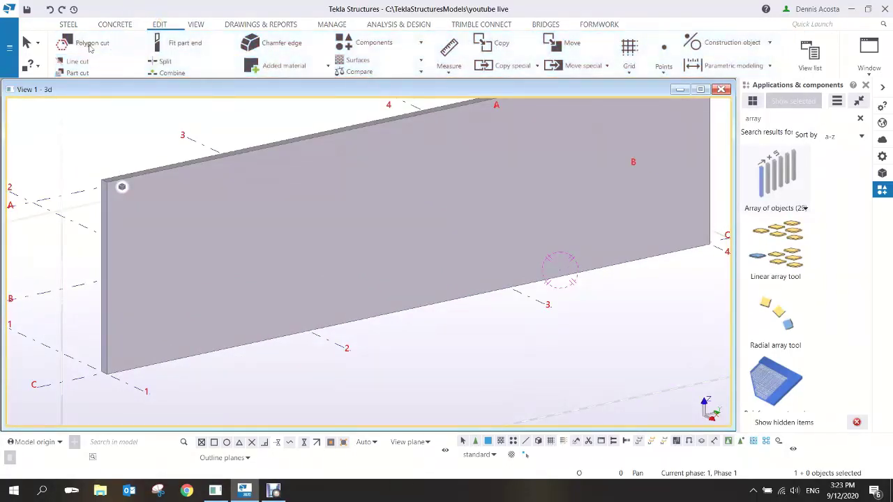
click(89, 43)
click(105, 221)
scroll(139, 295, up, 2)
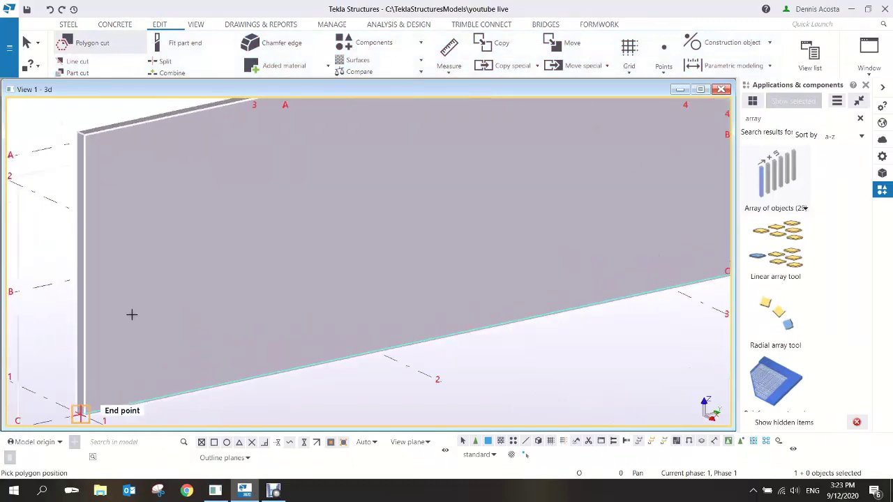
scroll(83, 409, down, 3)
middle_drag(92, 412, 163, 284)
scroll(154, 305, up, 2)
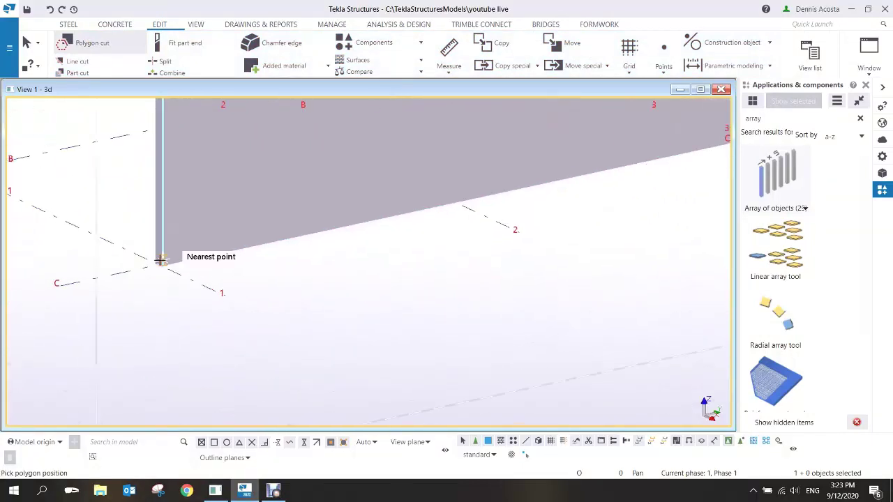
scroll(159, 264, up, 2)
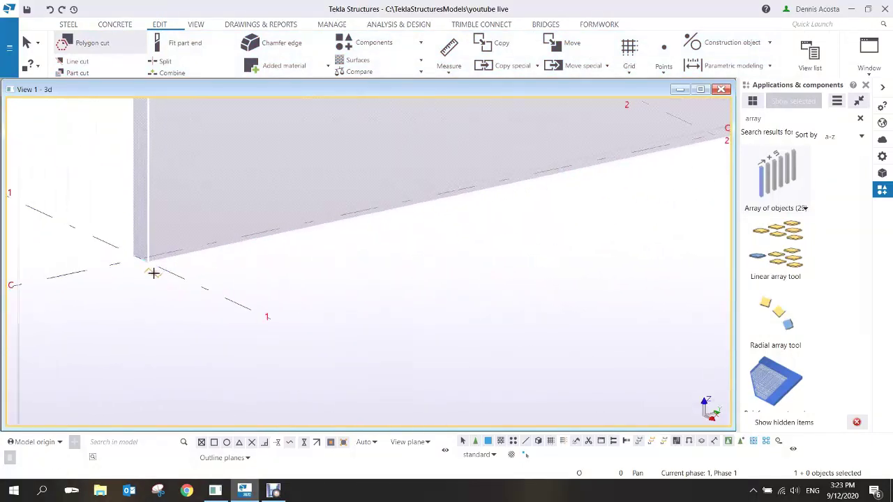
click(147, 262)
middle_drag(173, 167, 160, 290)
scroll(158, 288, down, 2)
click(143, 281)
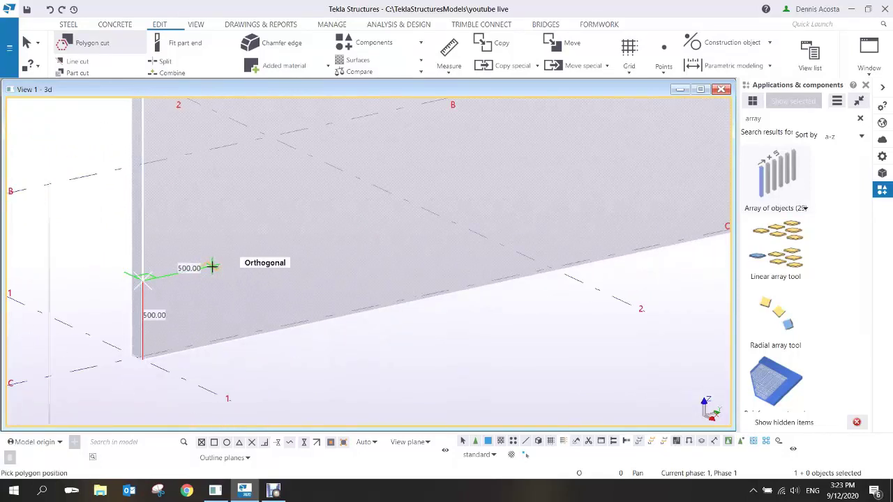
click(212, 267)
- Outline the cut as a rectangular opening 1600 mm high and 1800 mm wide, and complete it
middle_drag(201, 226, 195, 305)
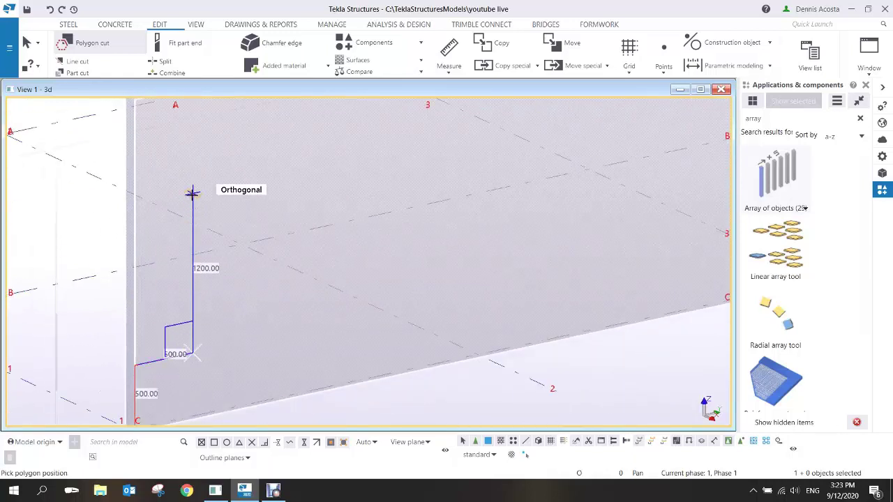
click(193, 140)
middle_drag(349, 152, 298, 210)
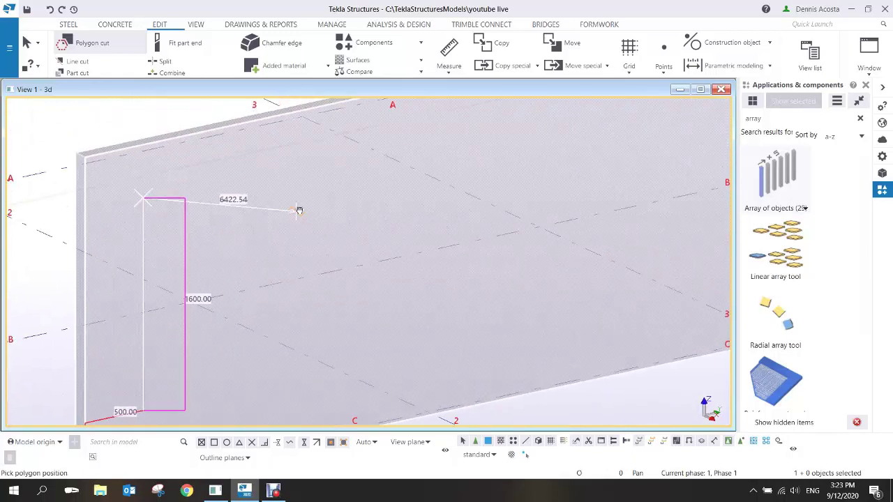
click(335, 168)
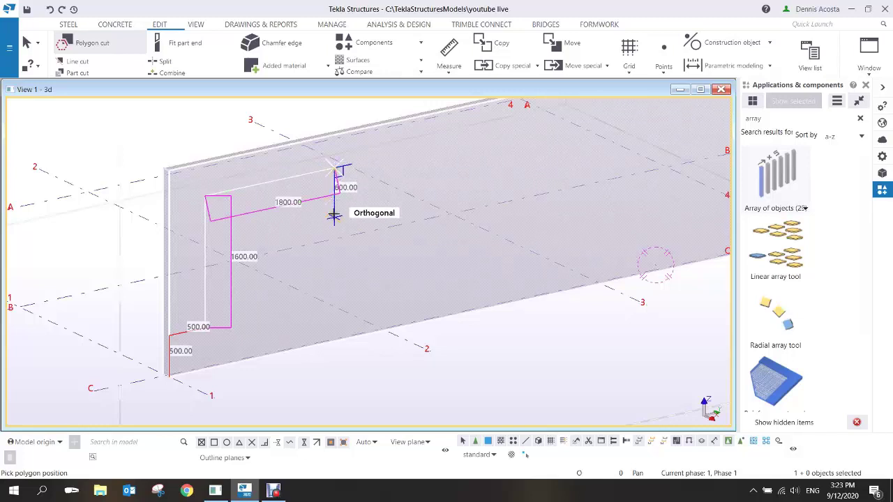
click(335, 298)
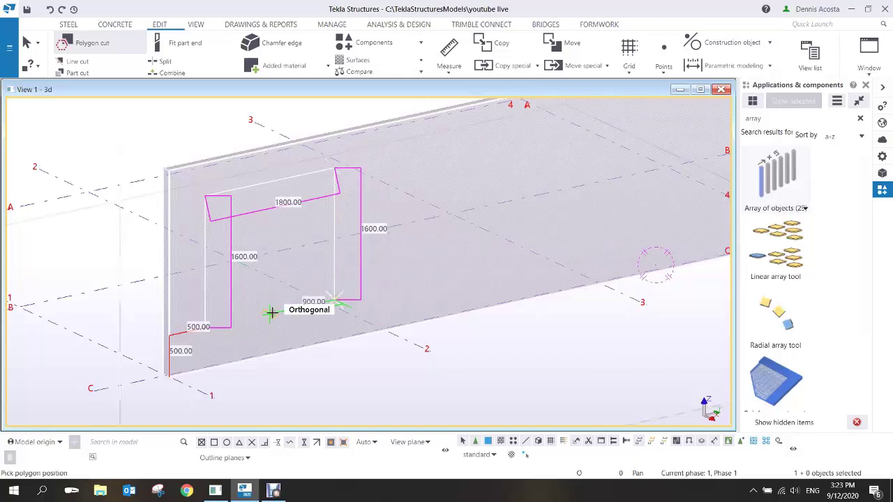
middle_click(262, 301)
right_click(289, 260)
click(306, 267)
- Copy the opening cut along grid line C to two more places, one between grids 2 and 3 and one near grid 4
middle_drag(348, 263, 269, 258)
click(268, 257)
right_click(267, 258)
click(294, 305)
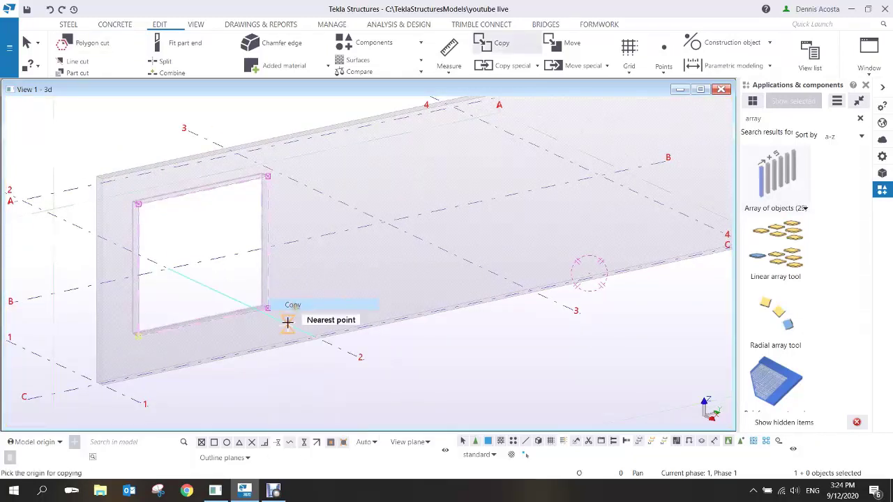
click(269, 347)
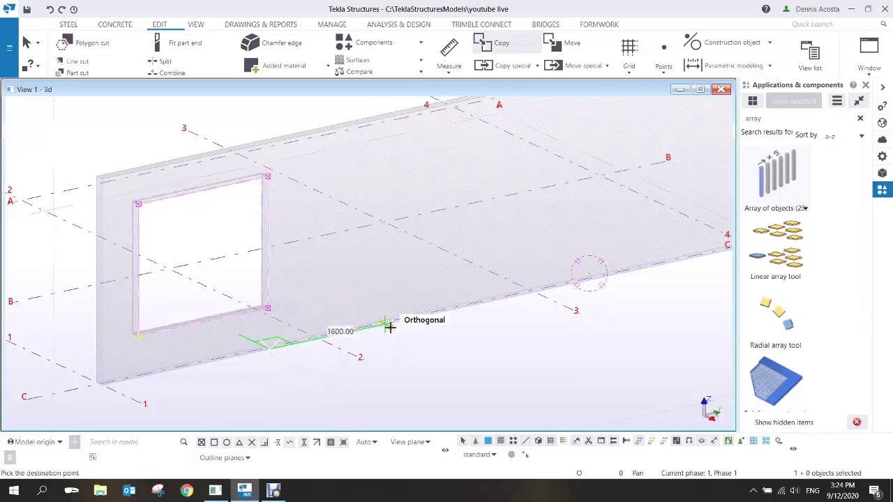
click(458, 309)
middle_drag(458, 309, 415, 285)
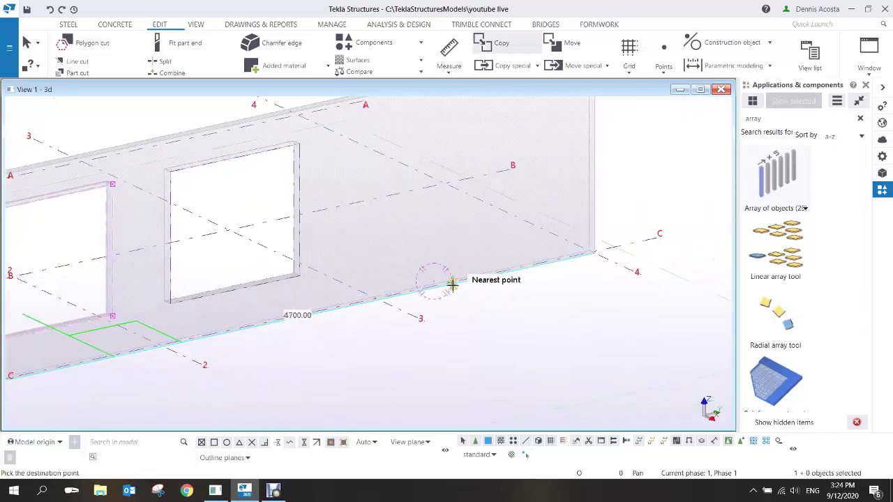
click(562, 258)
right_click(632, 169)
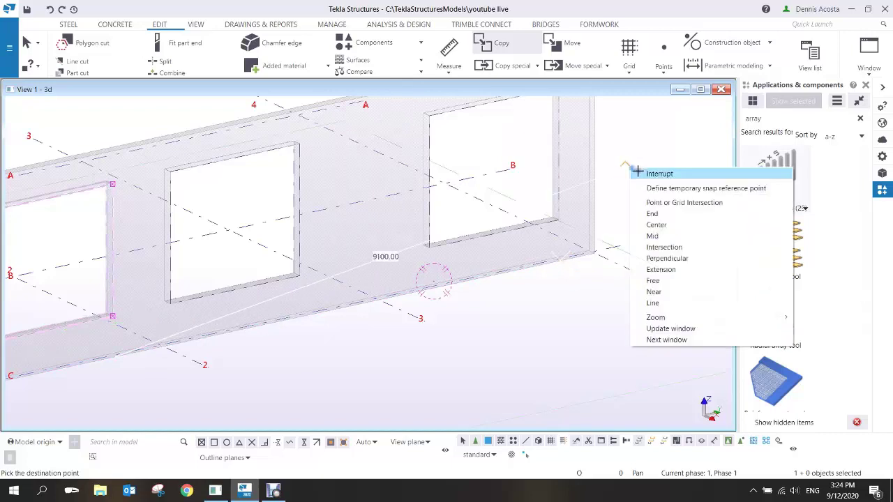
click(656, 174)
scroll(427, 241, down, 3)
scroll(427, 241, up, 2)
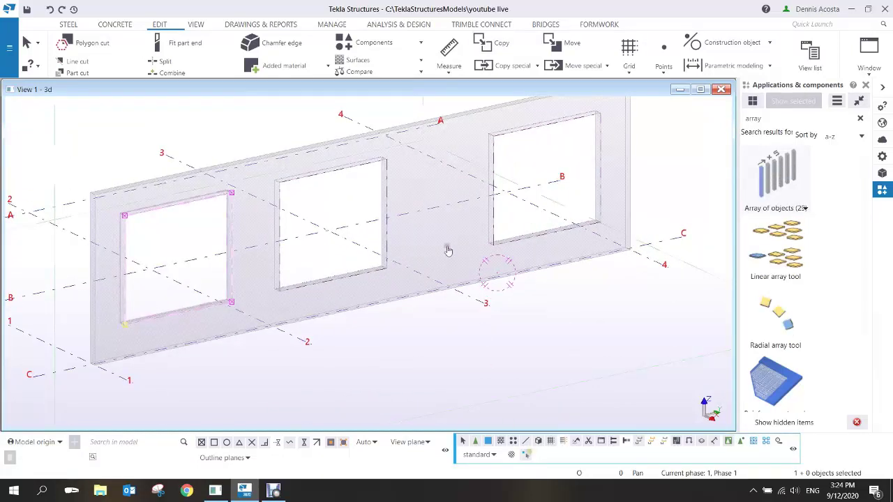
- Widen the middle opening to 2800 mm towards grid 4 and lower its top edge slightly
click(386, 222)
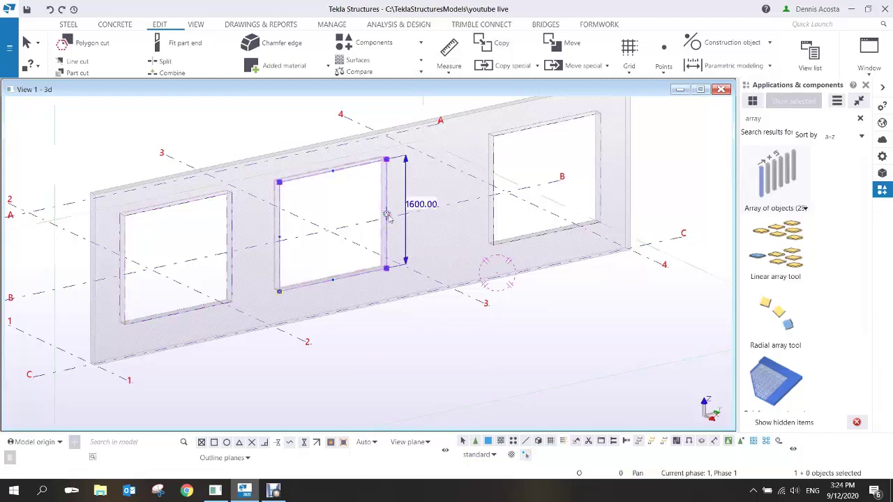
drag(387, 203, 441, 188)
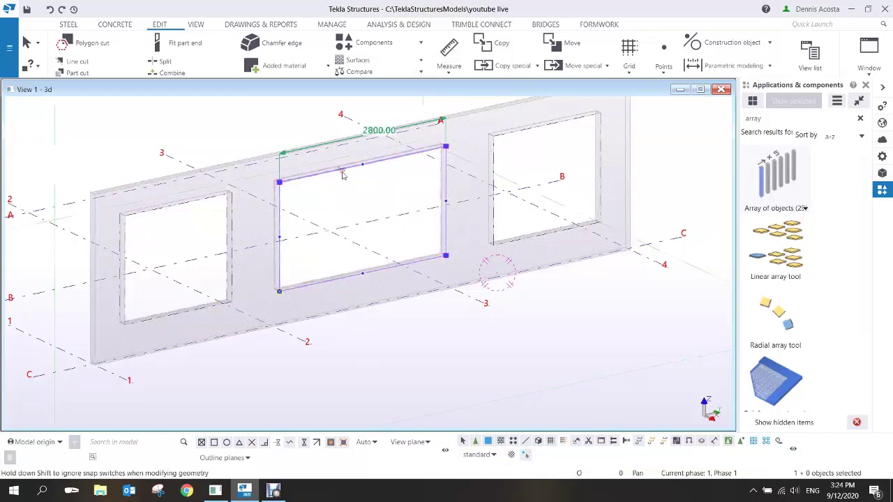
drag(346, 172, 349, 185)
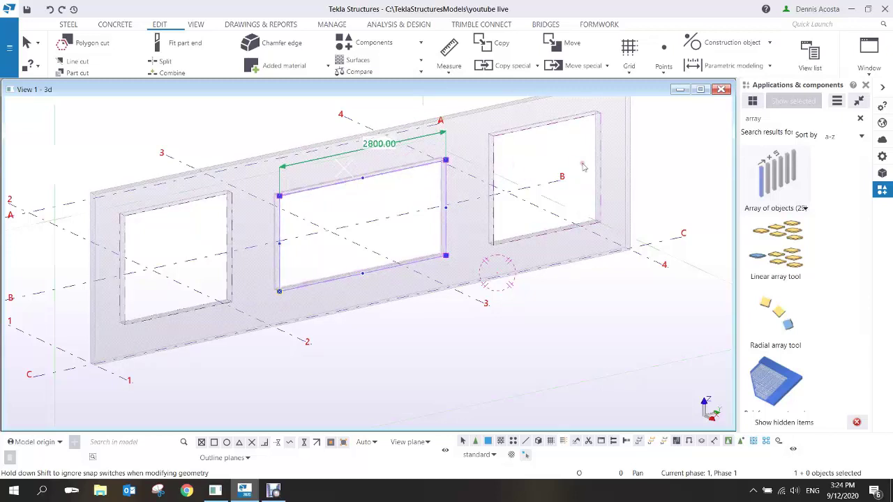
- Widen the wall opening near grid 4 towards grid 3 and lower its top edge
click(493, 179)
drag(493, 180, 478, 182)
drag(540, 136, 551, 165)
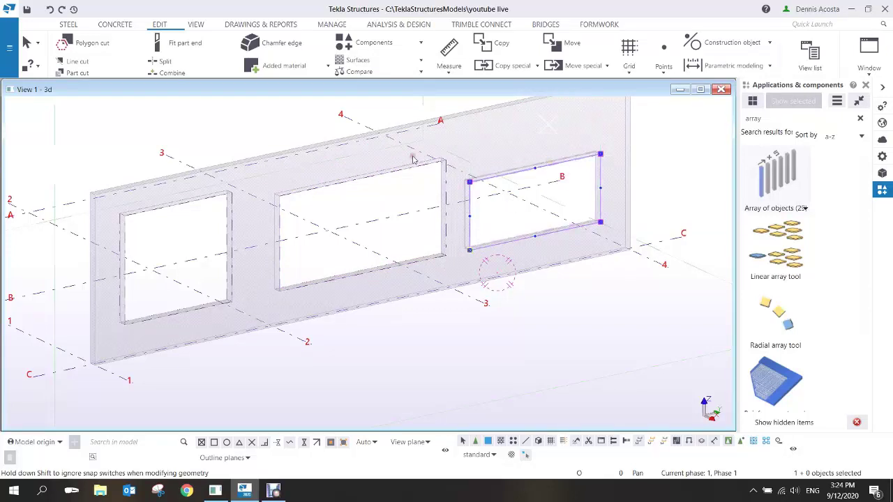
click(222, 148)
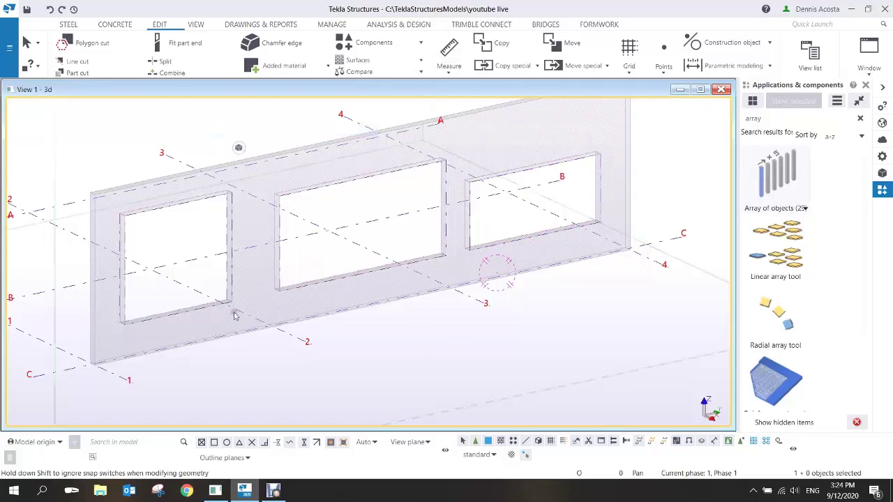
- Search the component catalog for "yt" and open the YT_Window component's properties for placement
scroll(235, 315, up, 1)
middle_drag(534, 275, 584, 272)
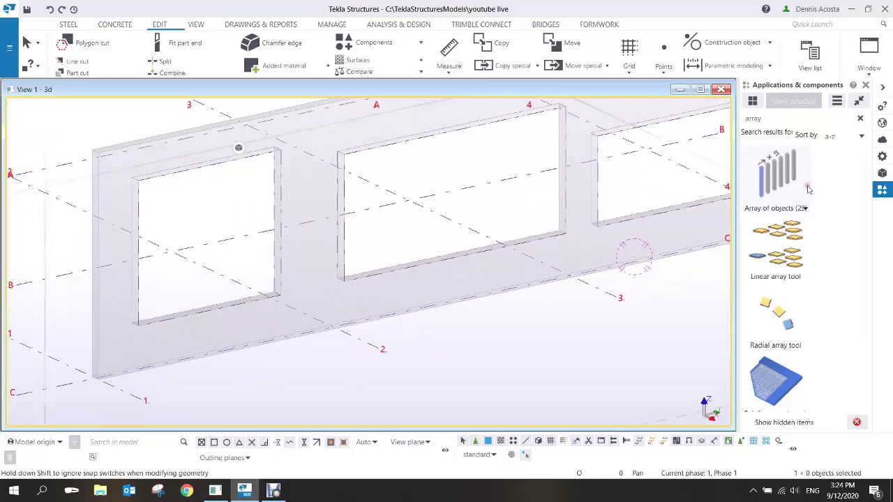
drag(771, 119, 581, 119)
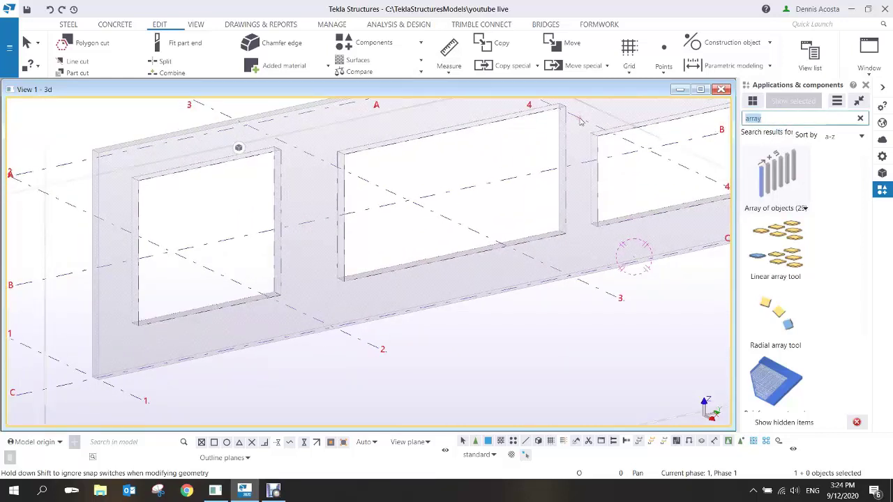
text(yt)
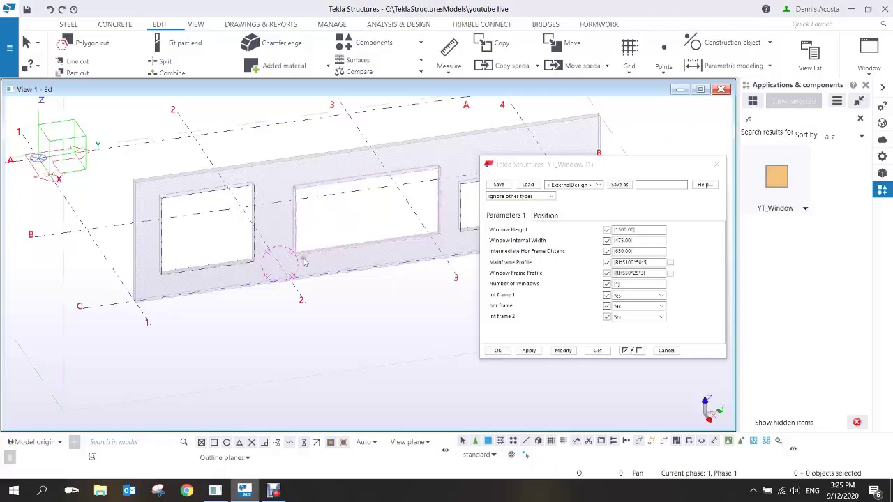
ctrl+middle_drag(320, 257, 353, 253)
drag(571, 173, 569, 209)
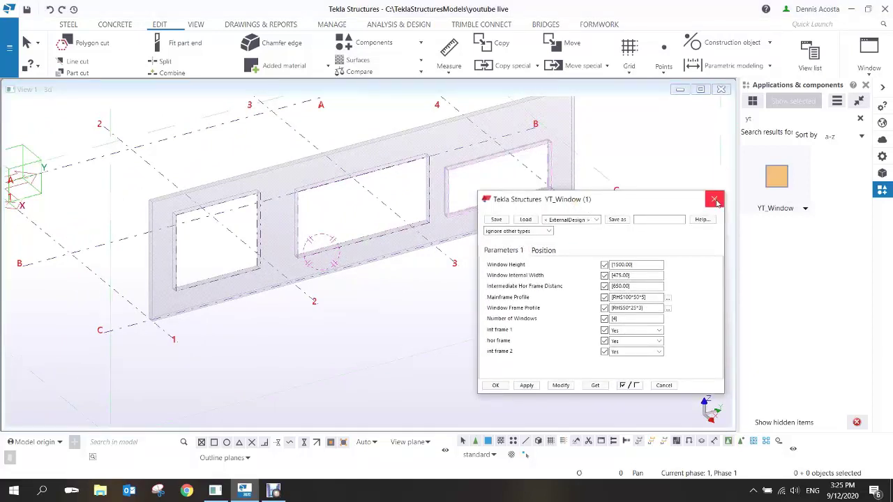
click(716, 202)
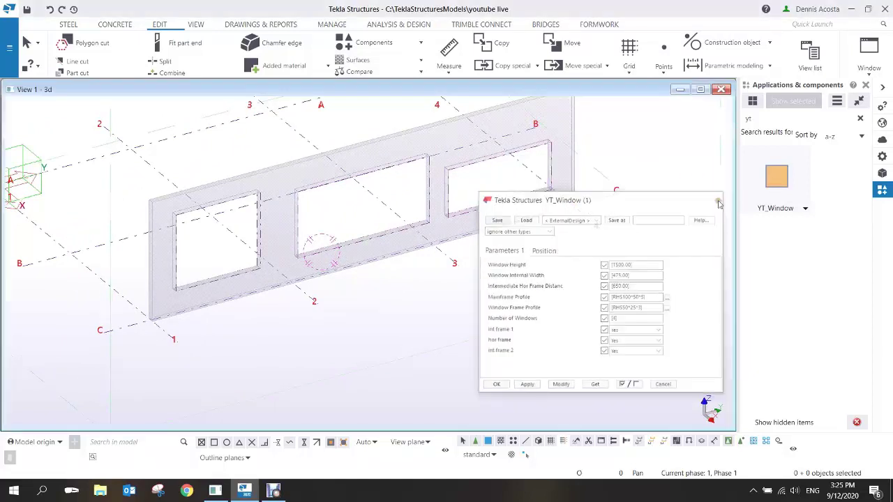
middle_drag(414, 241, 419, 280)
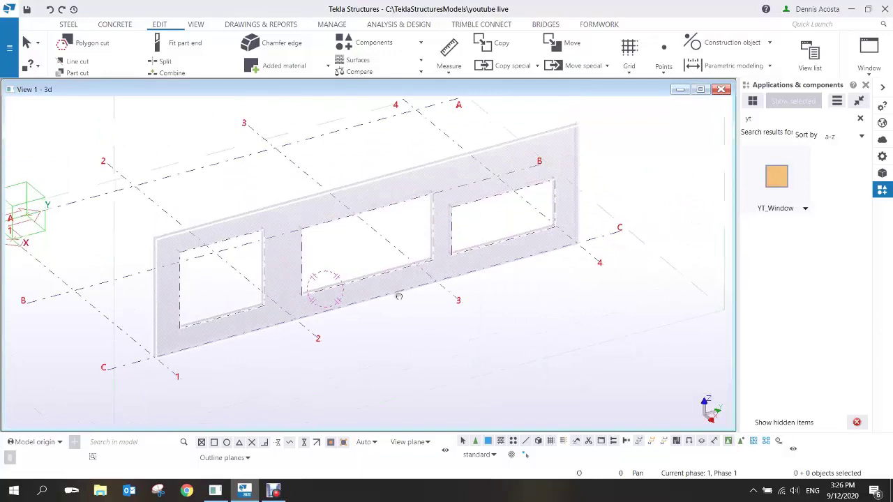
double_click(784, 186)
drag(616, 202, 623, 185)
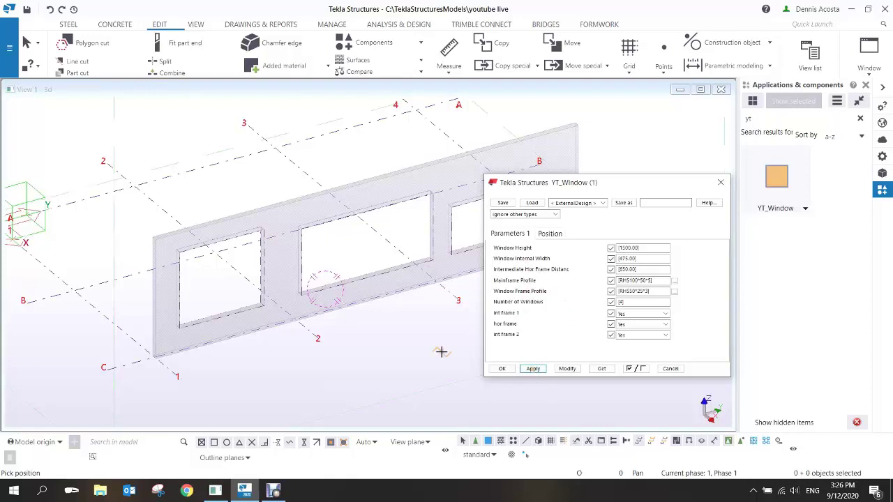
- Try to place the YT_Window component between the front lower corners of the first opening near grid 1
scroll(279, 314, up, 5)
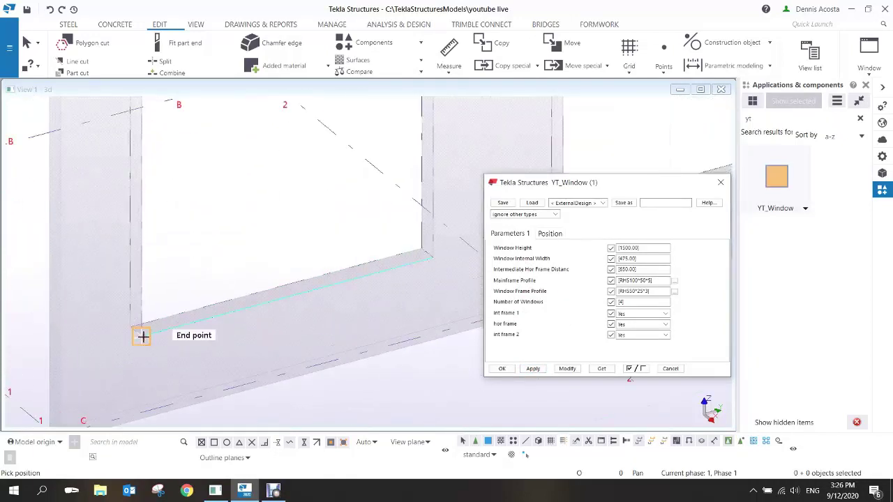
click(143, 341)
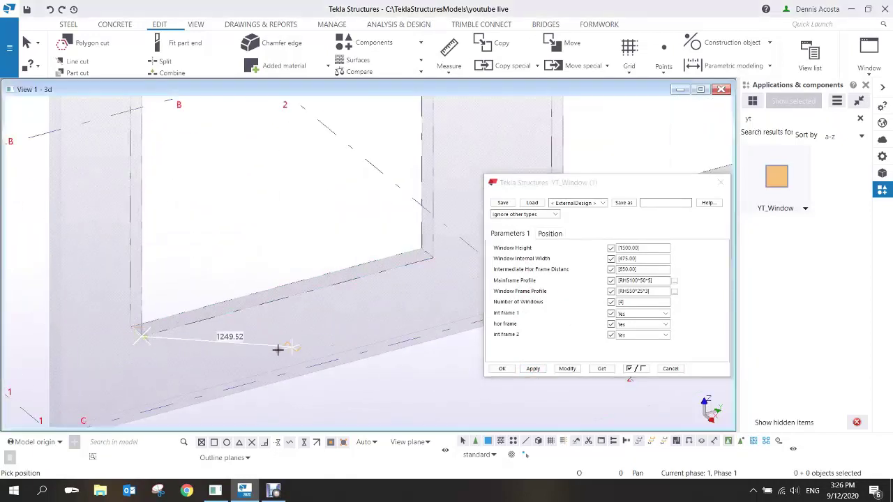
click(433, 259)
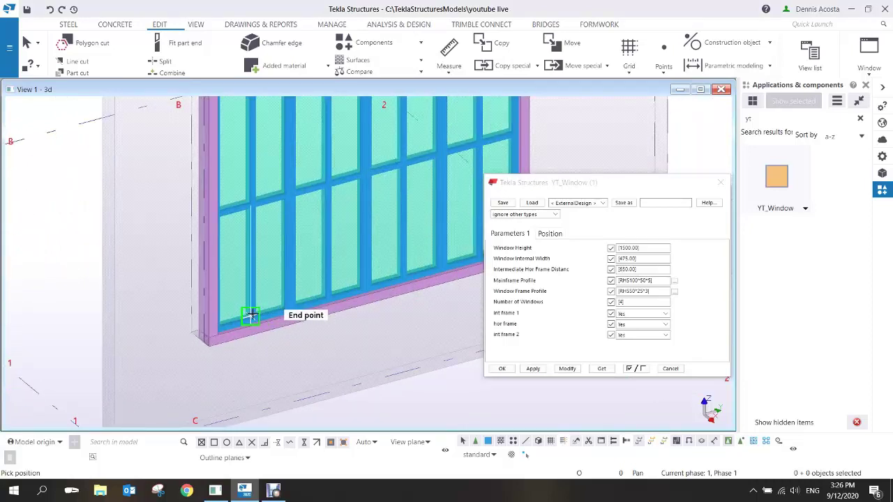
right_click(254, 284)
click(286, 444)
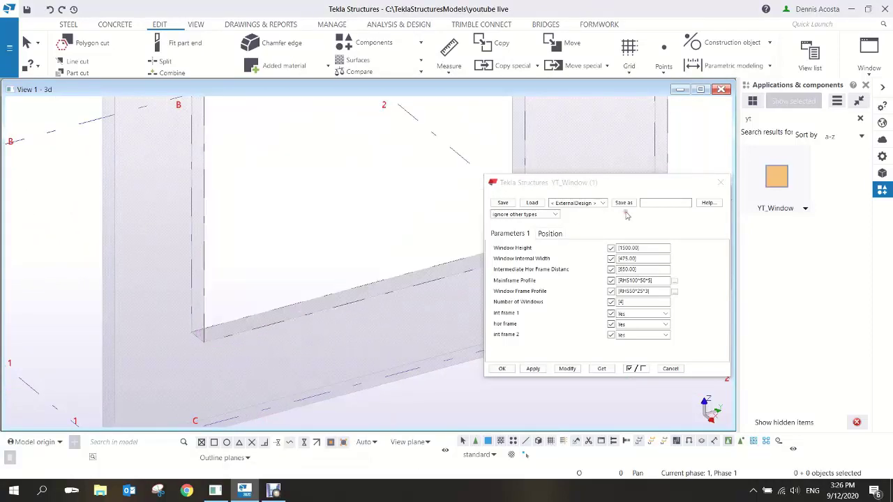
- Place a YT_Window in the opening near grid 1, between the mid-thickness points at both ends of its lower edge
click(774, 181)
scroll(211, 326, up, 3)
click(209, 307)
scroll(251, 315, down, 4)
scroll(461, 259, up, 3)
scroll(301, 268, up, 2)
middle_drag(458, 236, 246, 268)
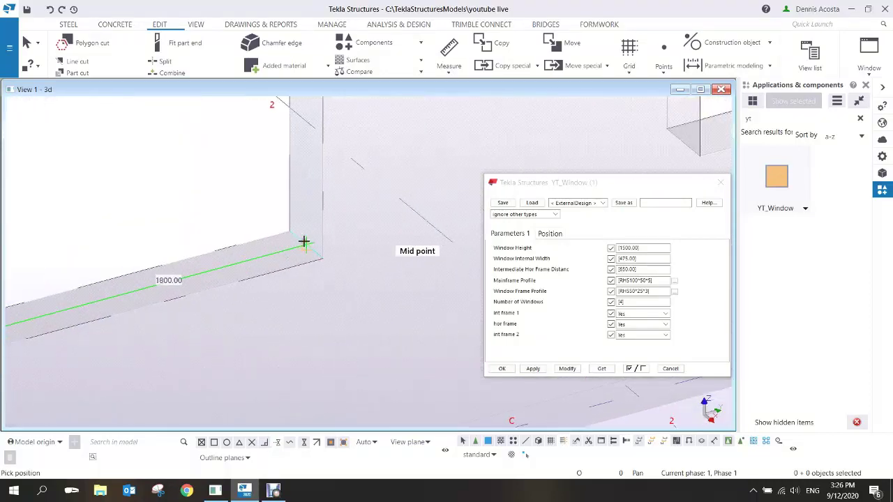
click(304, 242)
scroll(309, 283, down, 4)
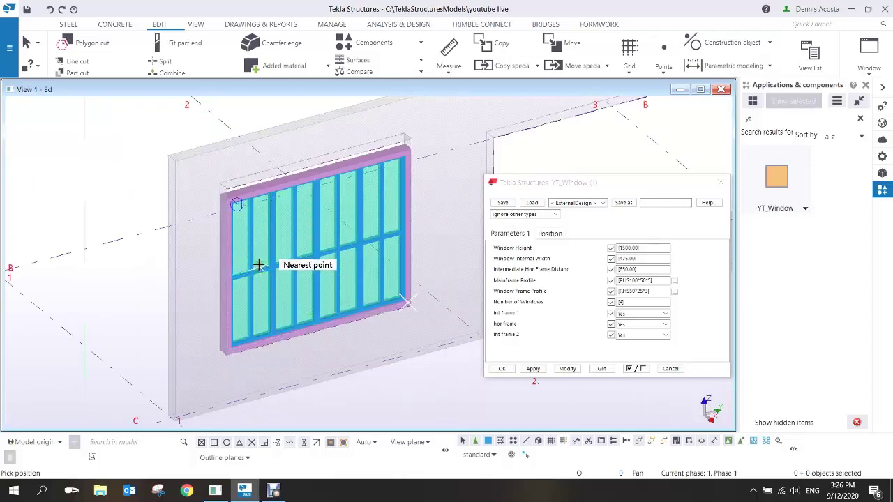
- Set the first window's height to 1600 and its number of windows to 3, and apply both to the model
scroll(221, 353, up, 5)
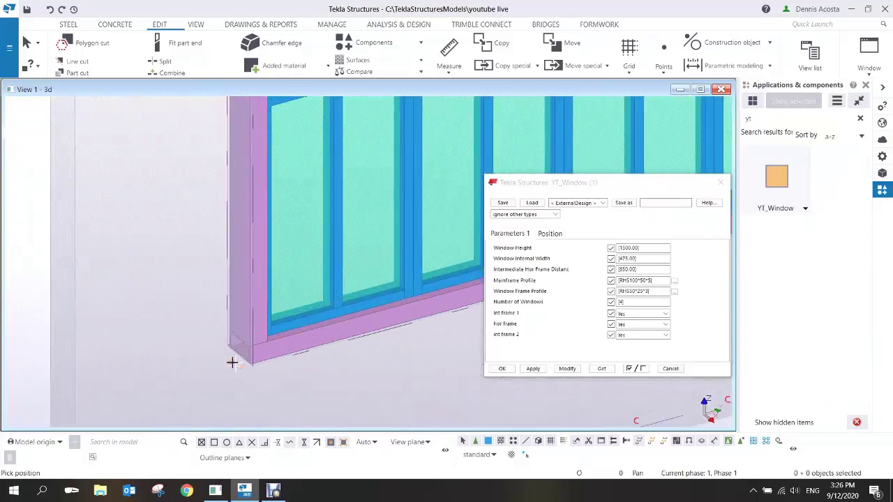
scroll(263, 373, down, 5)
click(319, 305)
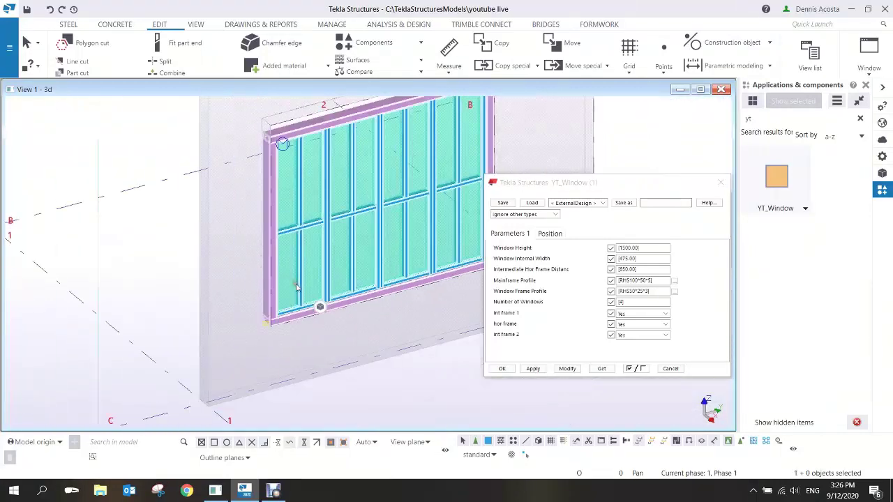
right_click(241, 279)
click(264, 309)
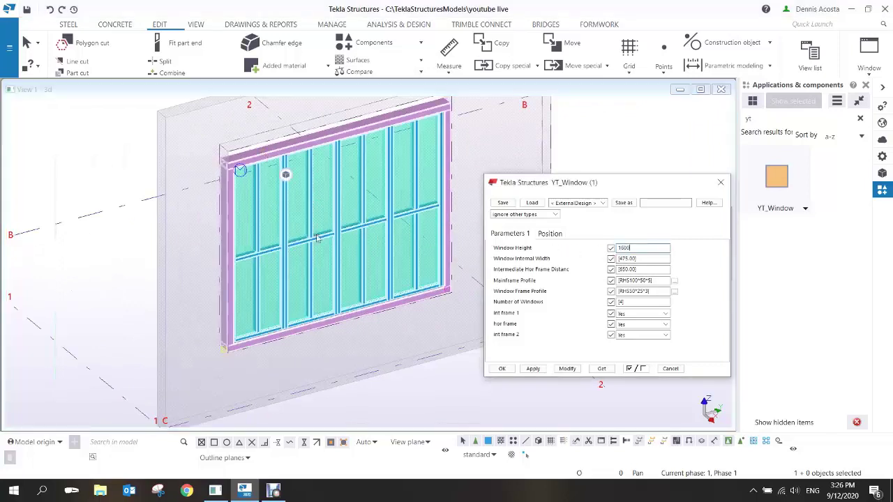
click(567, 368)
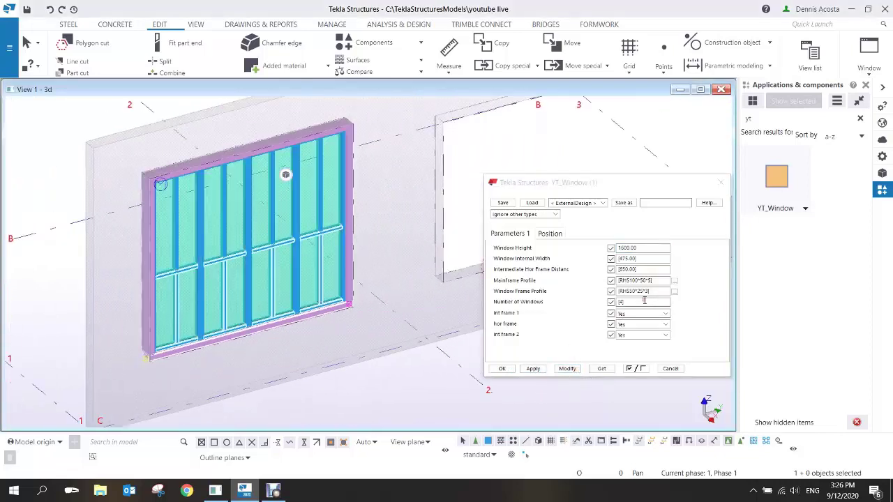
double_click(619, 302)
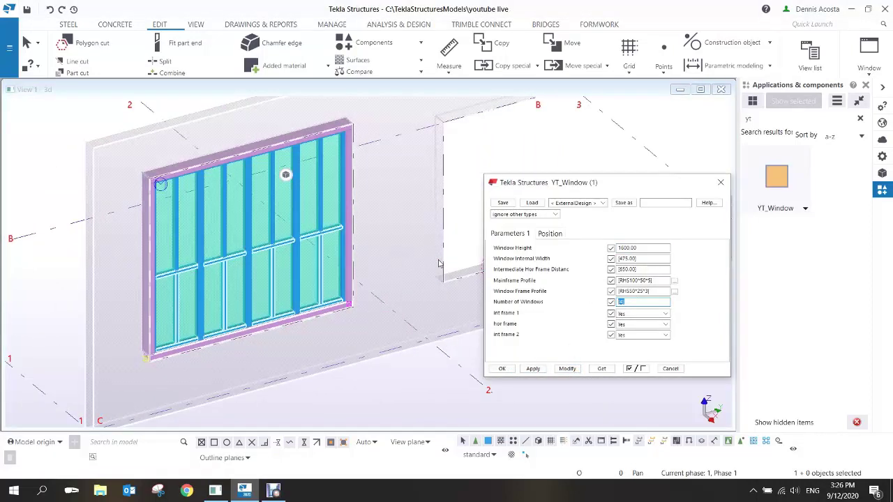
click(567, 369)
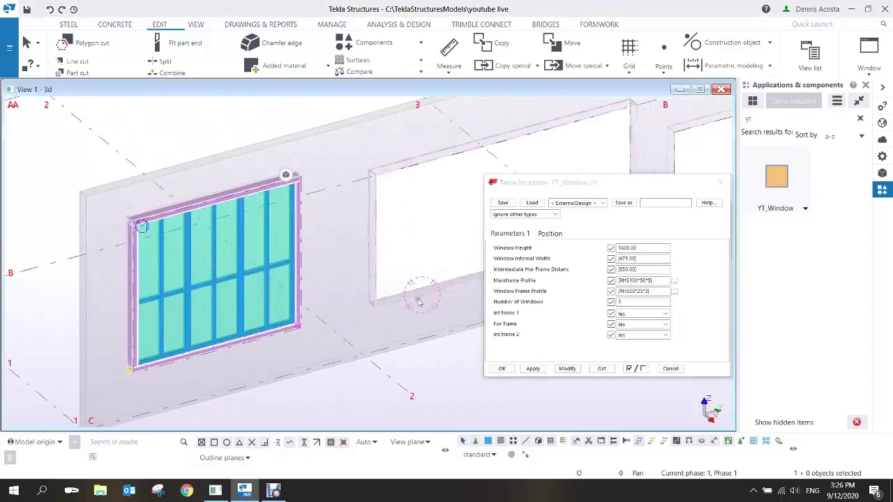
- Place another YT_Window in the middle opening, between the mid-thickness points at both ends of its 2800 mm lower edge
scroll(356, 305, up, 3)
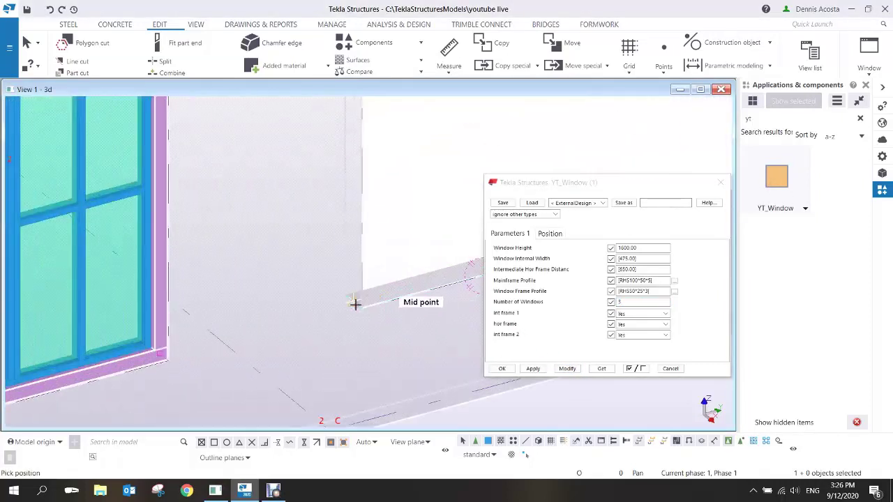
scroll(356, 305, up, 2)
click(351, 302)
scroll(352, 301, down, 2)
middle_drag(383, 301, 151, 313)
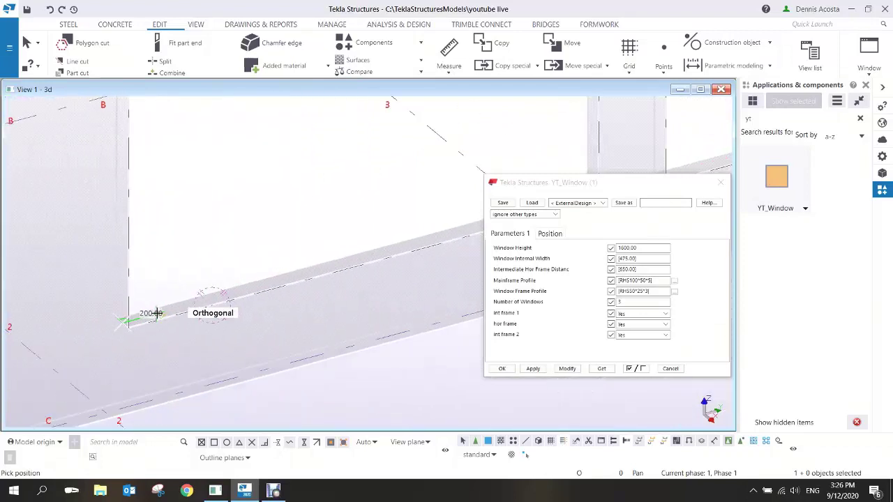
scroll(151, 313, down, 2)
scroll(314, 264, up, 1)
middle_drag(314, 264, 245, 291)
scroll(244, 292, up, 2)
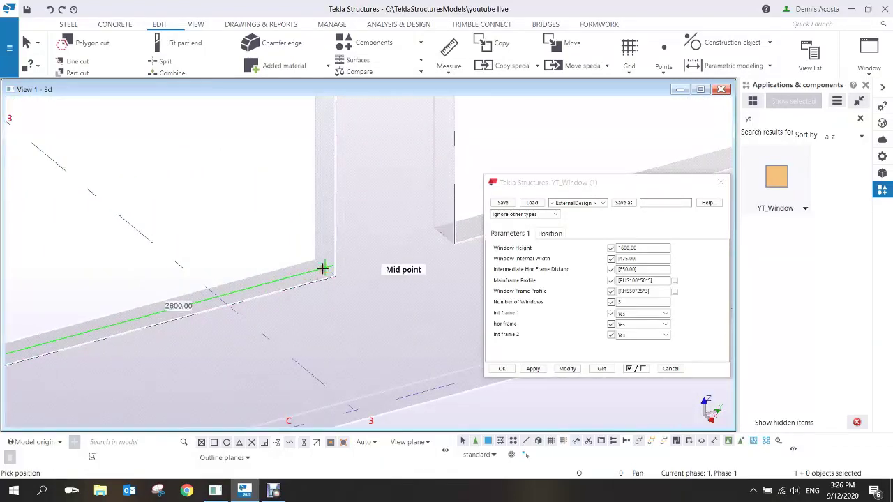
click(323, 271)
scroll(229, 255, down, 3)
right_click(295, 223)
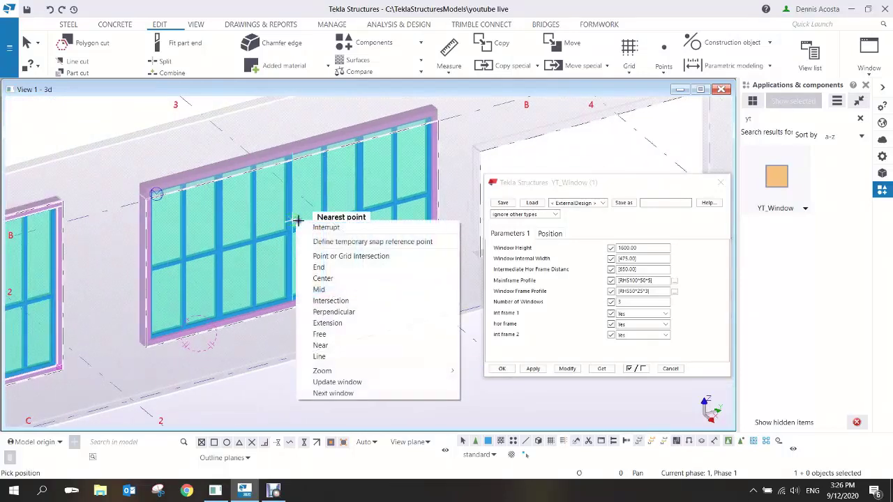
click(319, 227)
- Set the middle window's number of windows to 5 and its intermediate horizontal frame distance to 1200
double_click(641, 303)
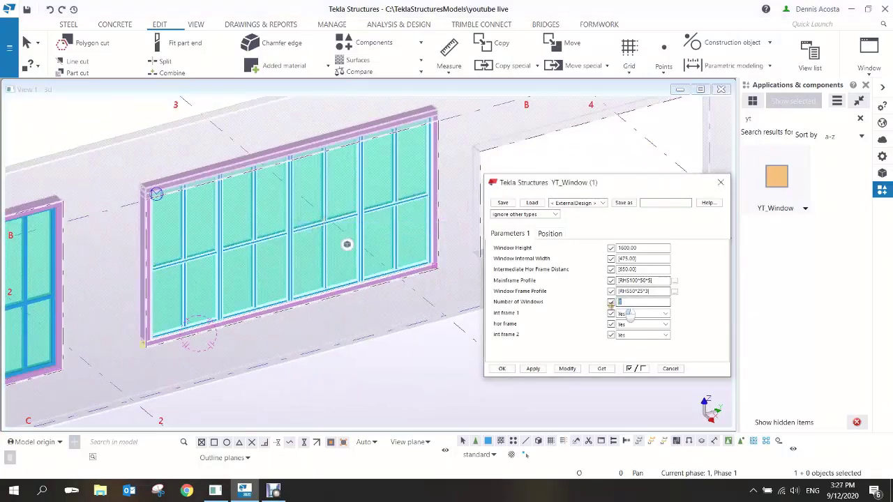
text(5)
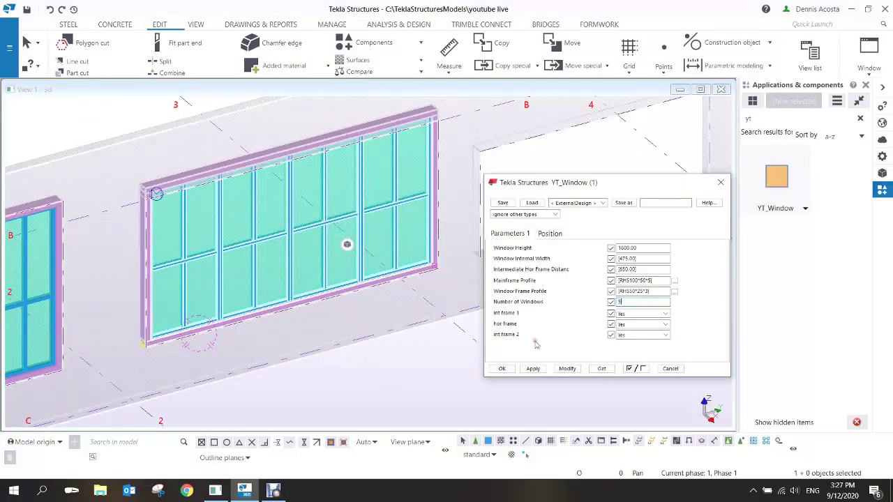
click(567, 368)
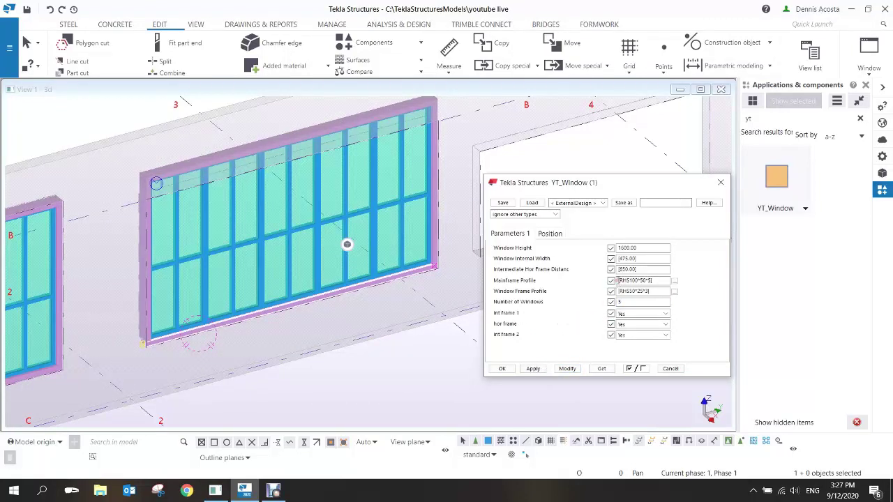
double_click(641, 271)
click(570, 371)
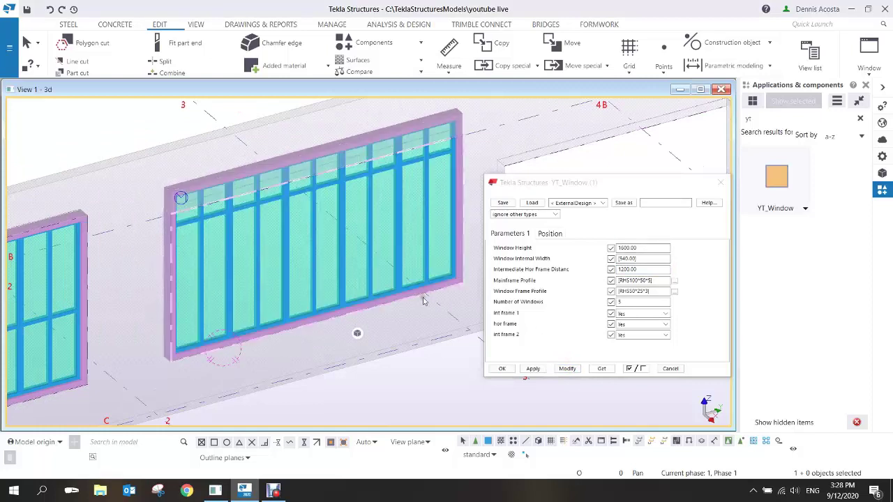
- Set the middle window's height to 1400 and apply it to the model
middle_drag(240, 229, 241, 233)
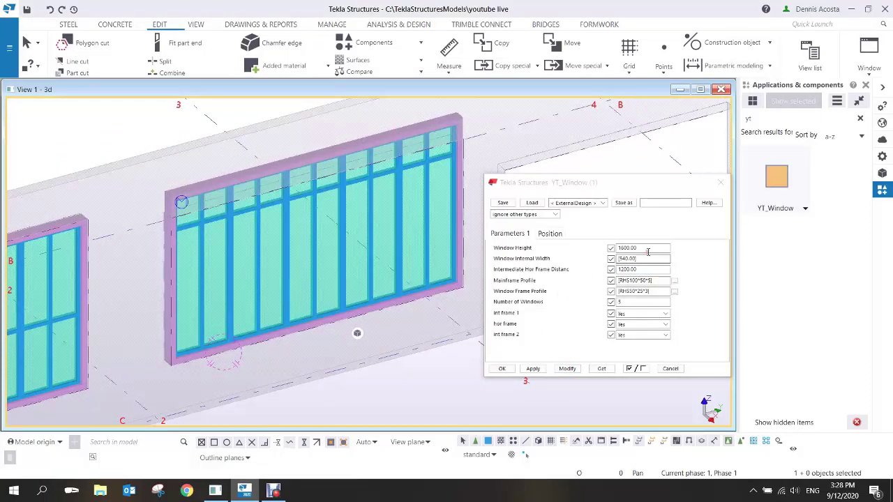
drag(646, 248, 602, 249)
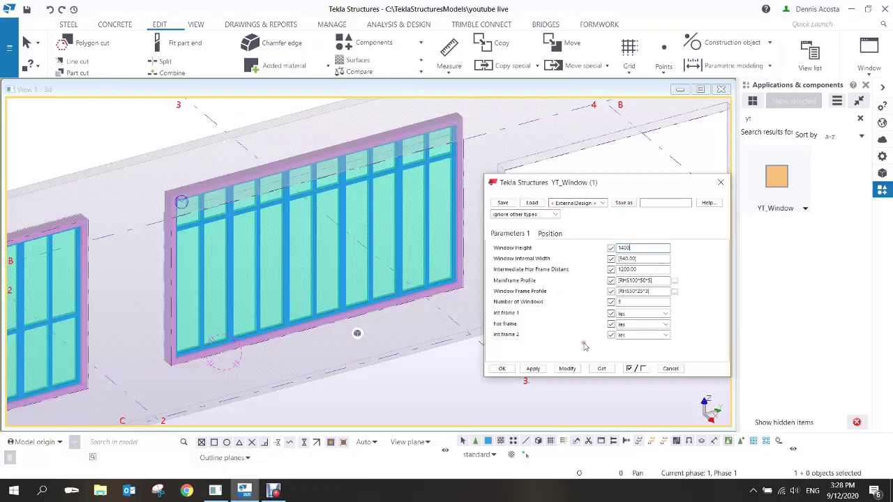
click(567, 368)
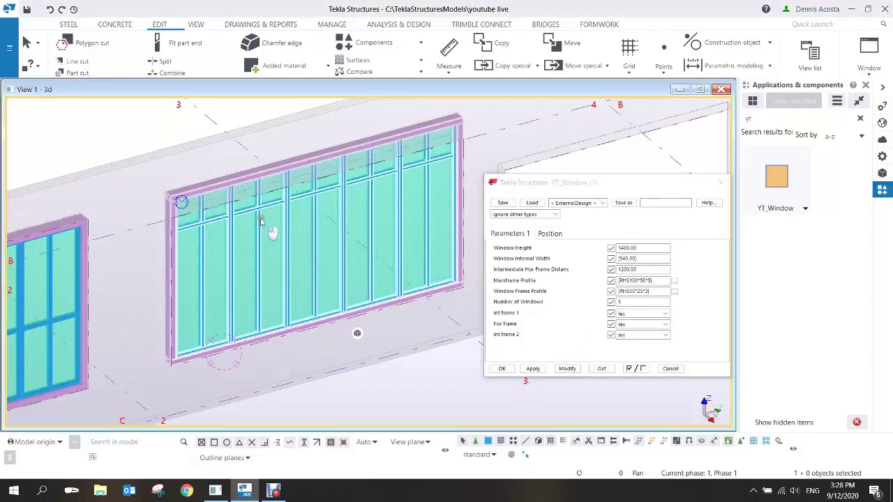
- Set the middle window's intermediate horizontal frame distance to 1000 and apply it to the model
scroll(176, 210, up, 5)
ctrl+middle_drag(154, 189, 126, 157)
scroll(220, 206, down, 3)
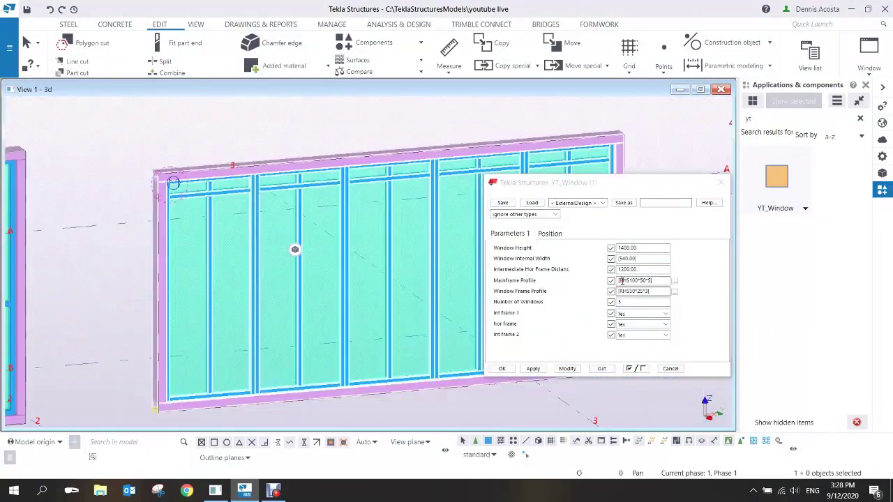
drag(640, 270, 562, 274)
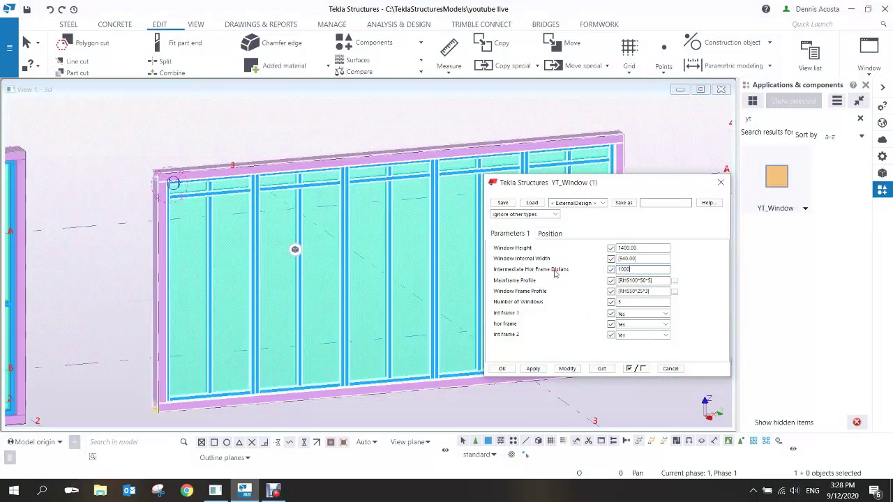
click(567, 369)
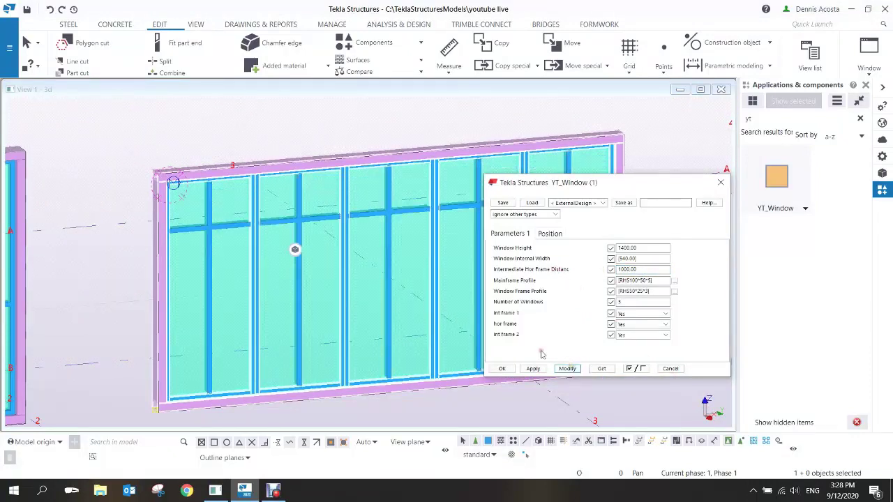
- Place another YT_Window in the wall panel's remaining empty opening, between the two ends of its lower edge, and end the placement
scroll(335, 234, down, 5)
ctrl+middle_drag(335, 235, 398, 246)
scroll(398, 246, up, 5)
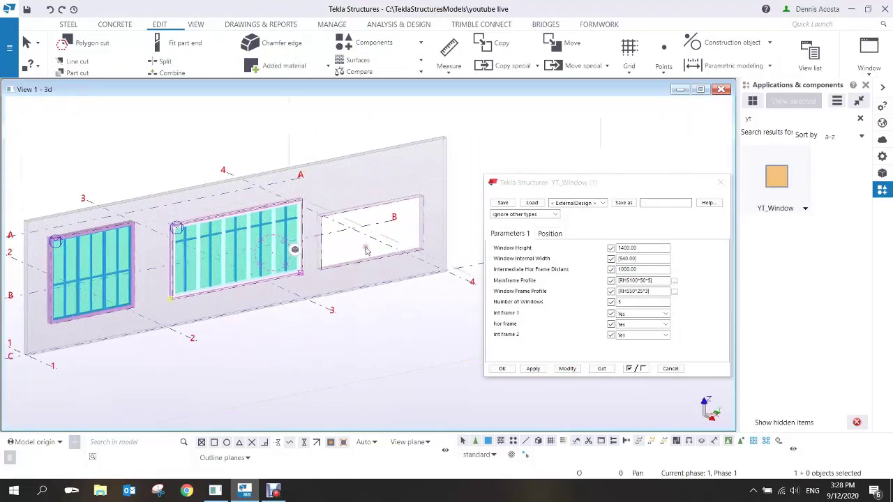
click(768, 180)
scroll(245, 327, up, 2)
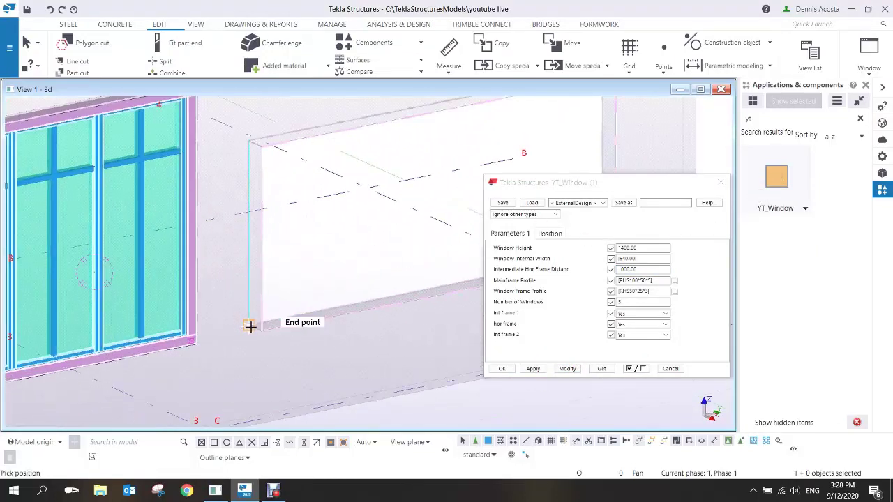
click(249, 326)
scroll(300, 289, down, 3)
scroll(315, 275, up, 5)
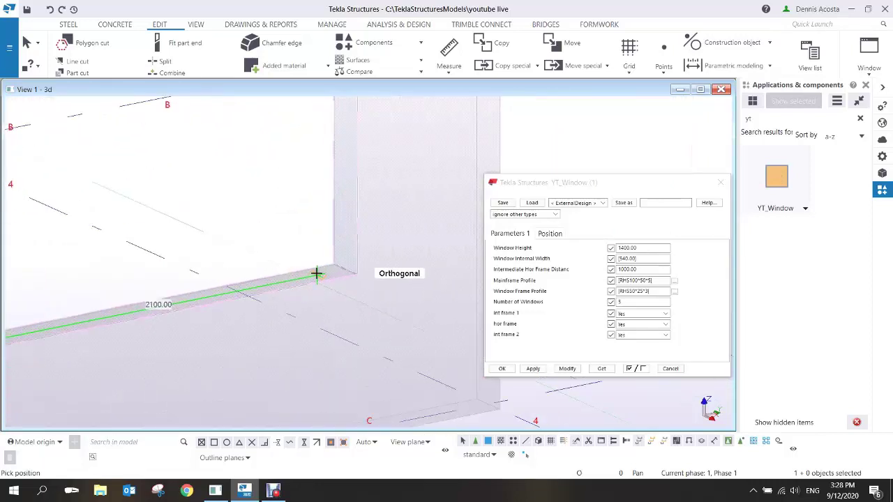
click(343, 268)
scroll(249, 235, down, 3)
right_click(249, 229)
- Set the newly placed third window's height to 1000 and apply it to the model
click(258, 227)
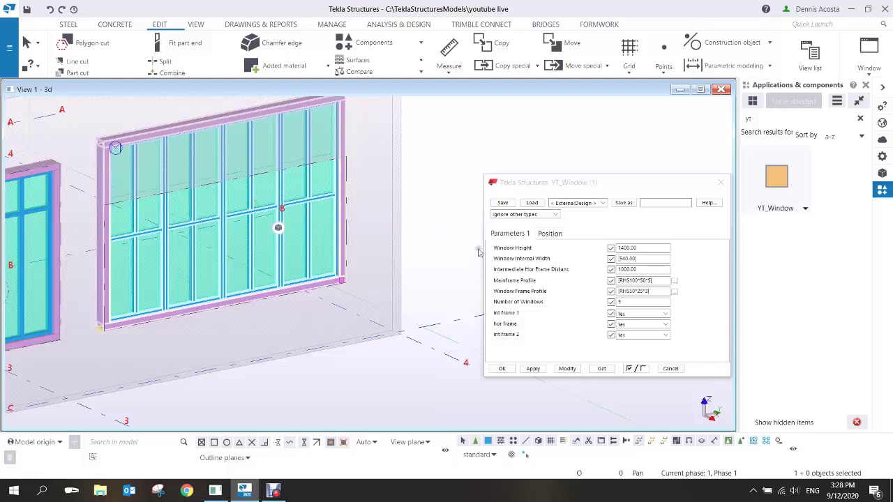
double_click(645, 257)
double_click(638, 248)
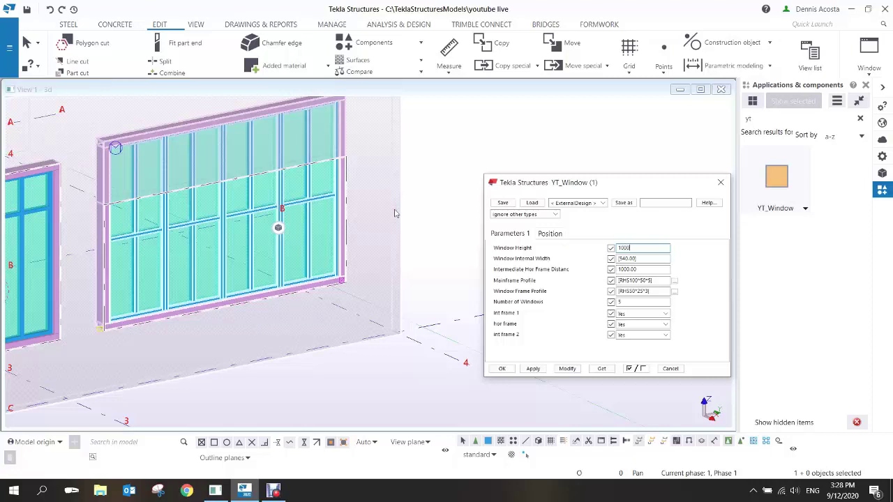
click(568, 369)
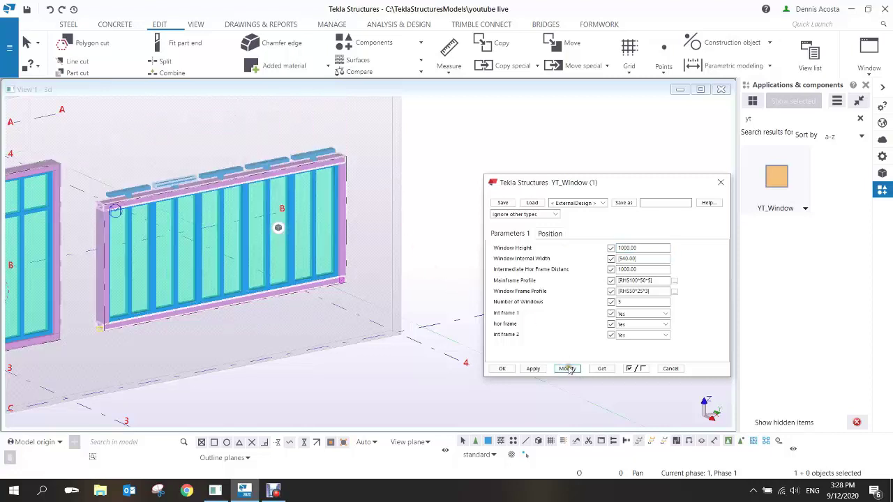
- Set the third window's intermediate horizontal frame distance to 500 and apply it to the model
click(647, 269)
double_click(649, 270)
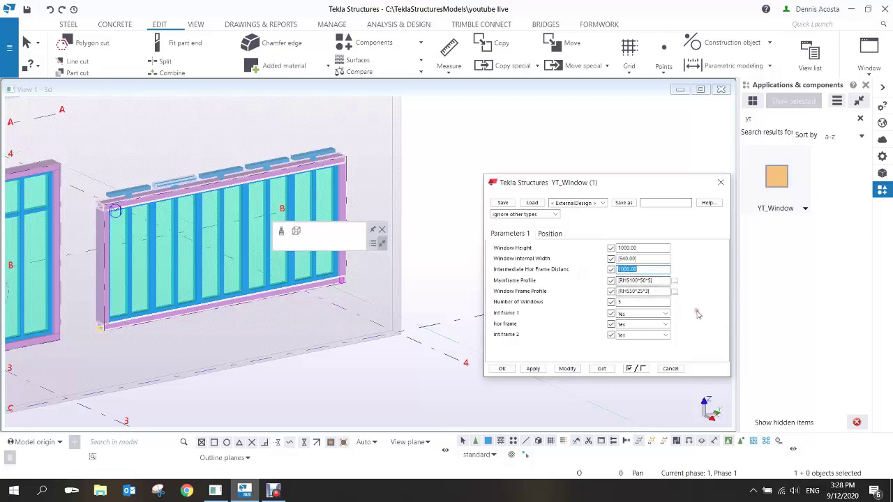
text(500)
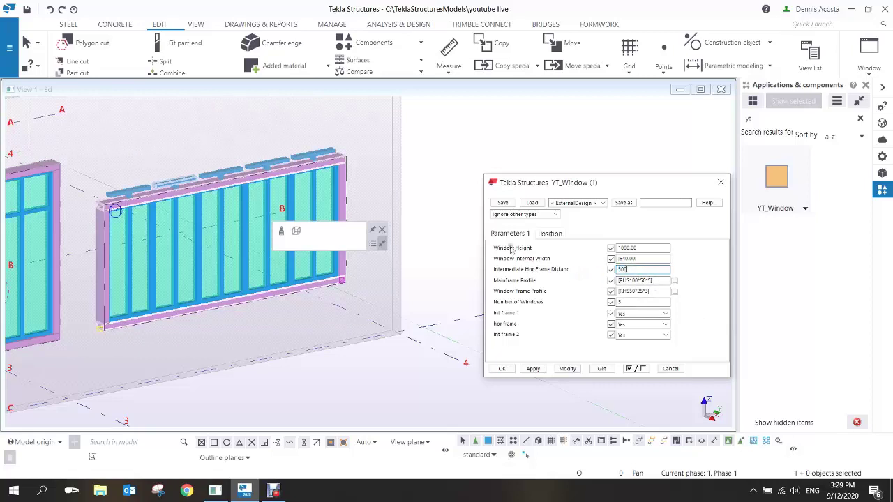
click(567, 368)
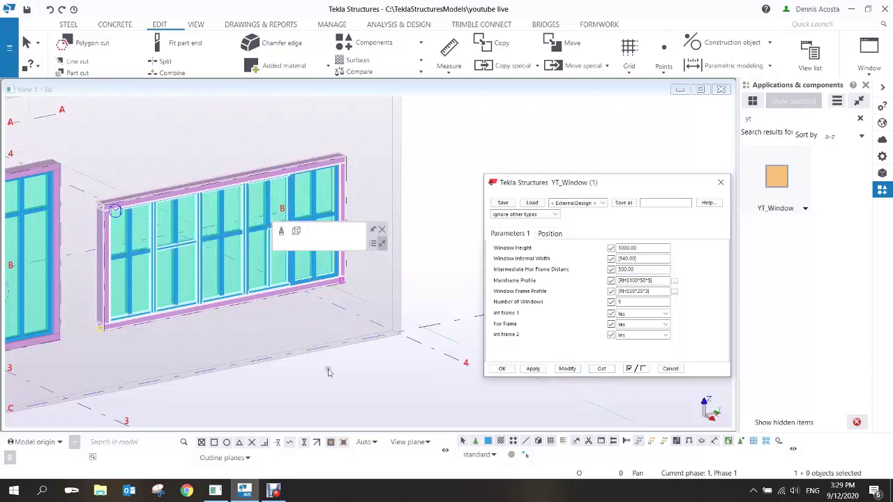
- Examine the third window's frame corner up close and how all three windows fit their openings in the wall panel
click(298, 324)
scroll(159, 208, up, 6)
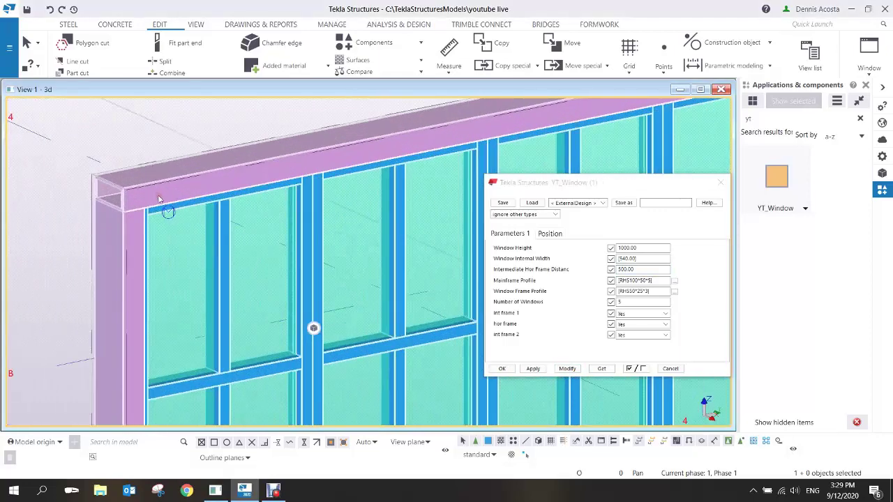
scroll(154, 209, down, 5)
mouse_move(225, 244)
ctrl+middle_down()
mouse_move(211, 213)
mouse_move(236, 239)
ctrl+middle_up()
scroll(236, 239, down, 4)
middle_drag(166, 255, 221, 276)
scroll(328, 261, down, 2)
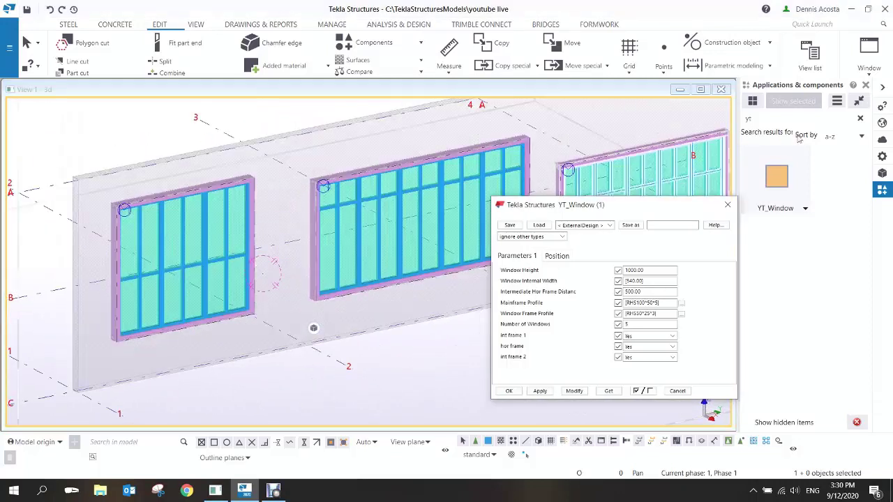
drag(616, 205, 620, 208)
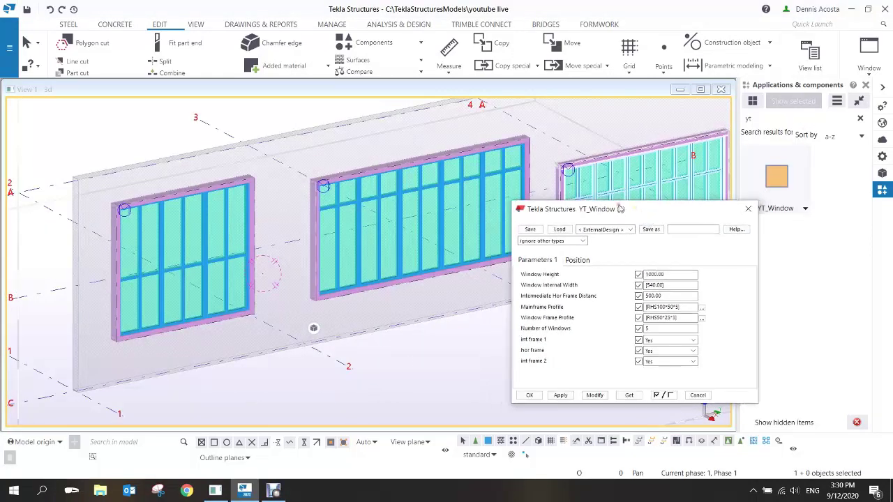